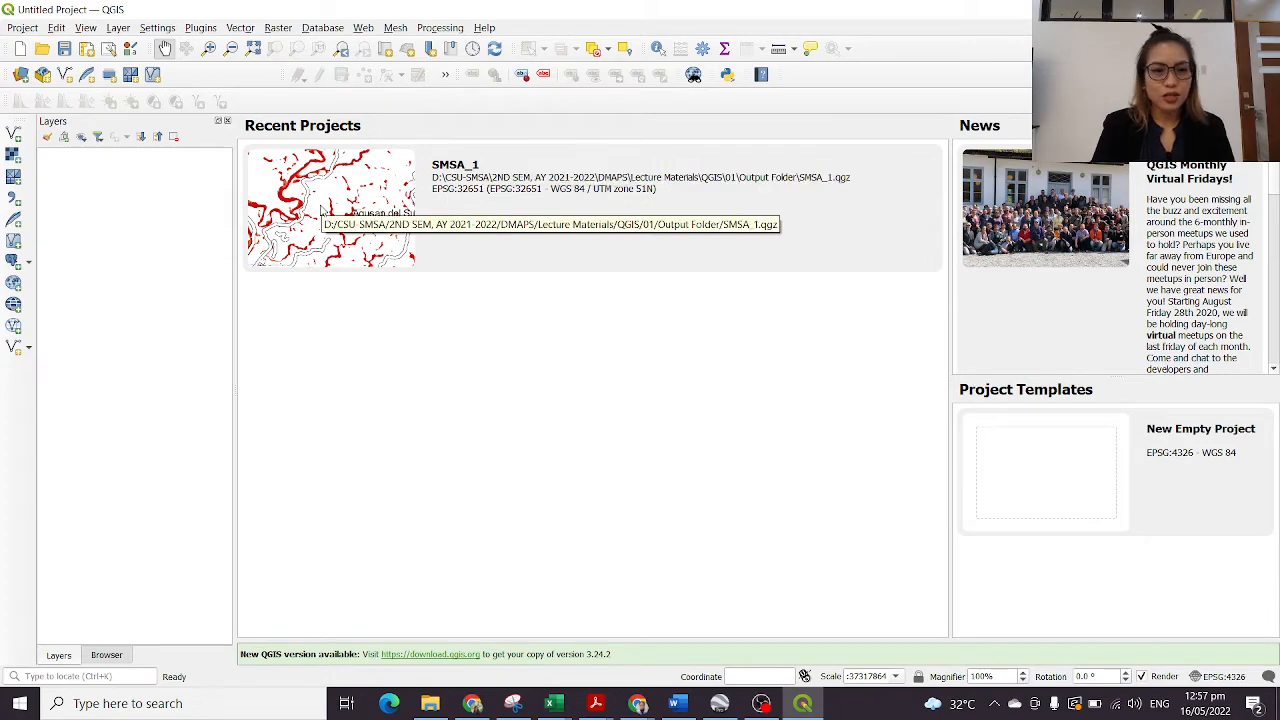
Step: Save the empty project as SMSA_2 in the QGIS\02 folder of Lecture Materials
left_click(22, 28)
left_click(36, 161)
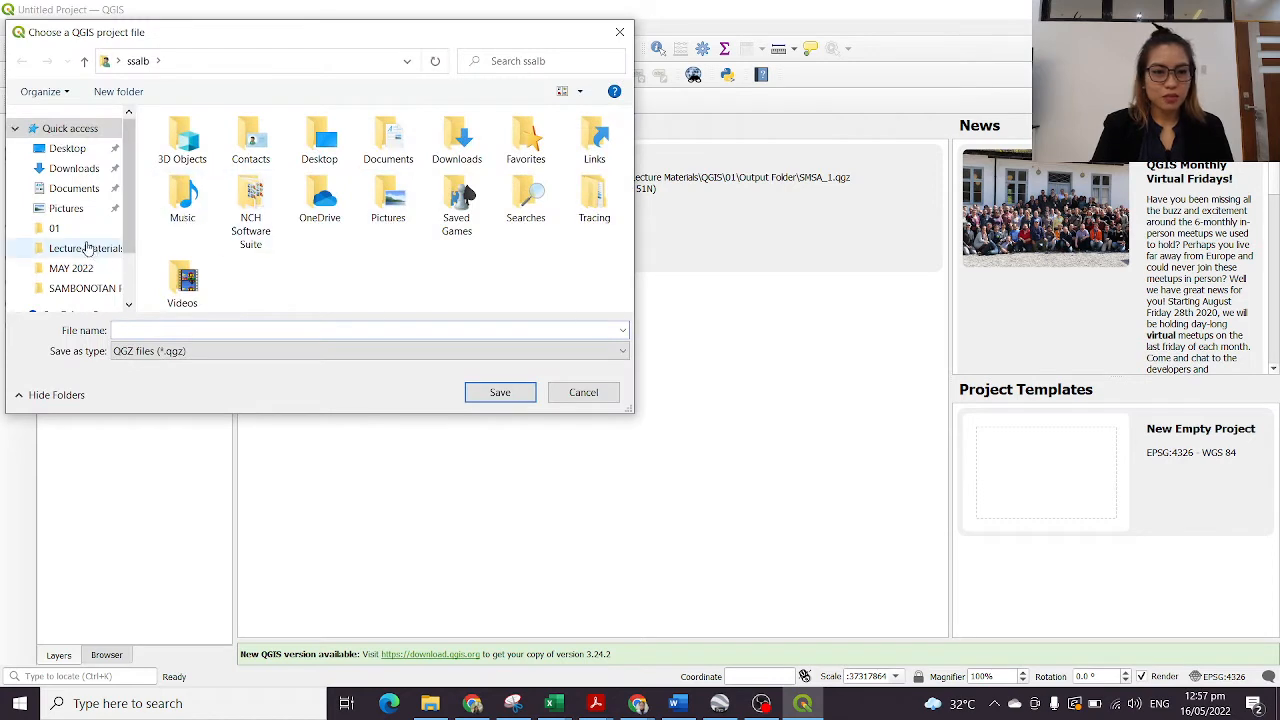
left_click(55, 228)
left_click(283, 60)
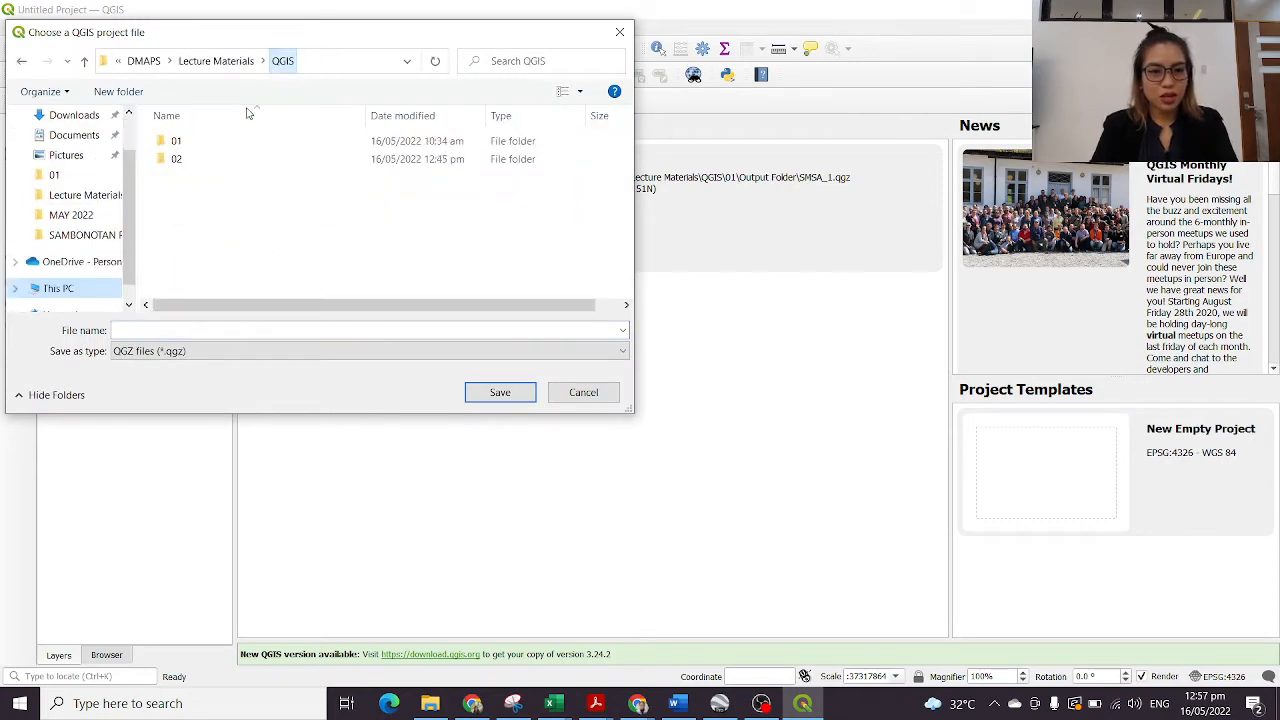
double_click(194, 159)
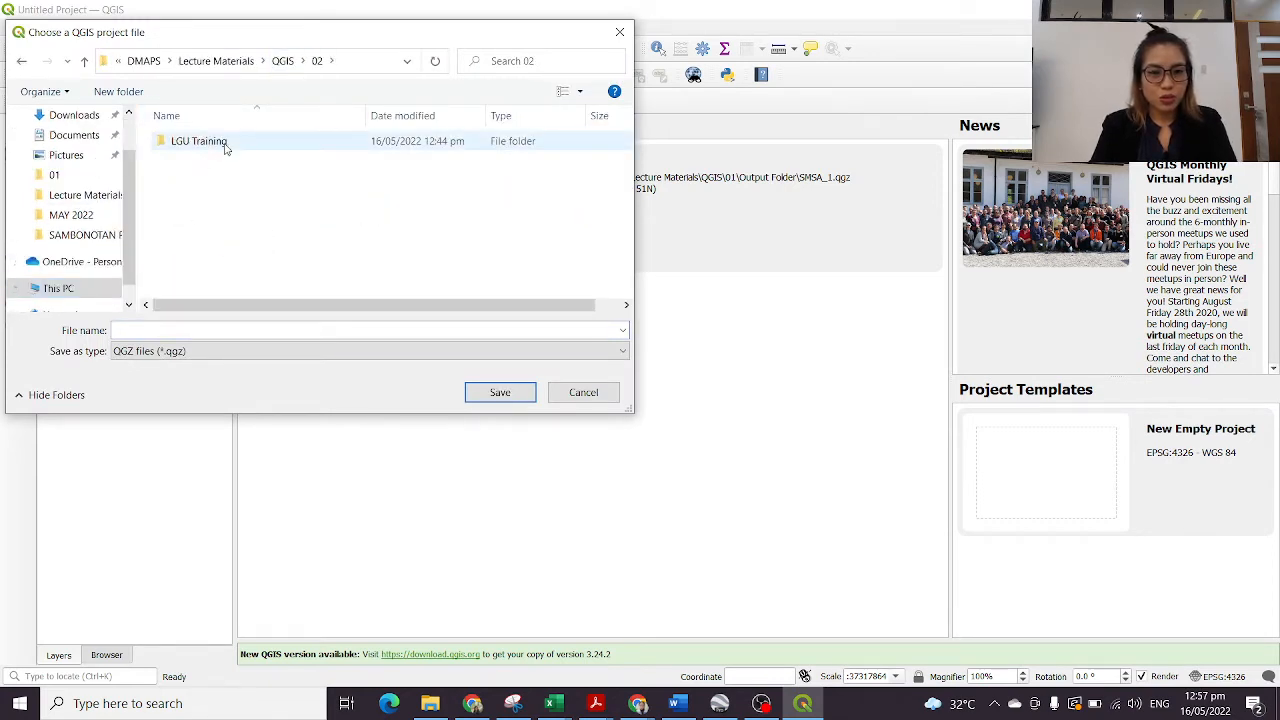
left_click(343, 331)
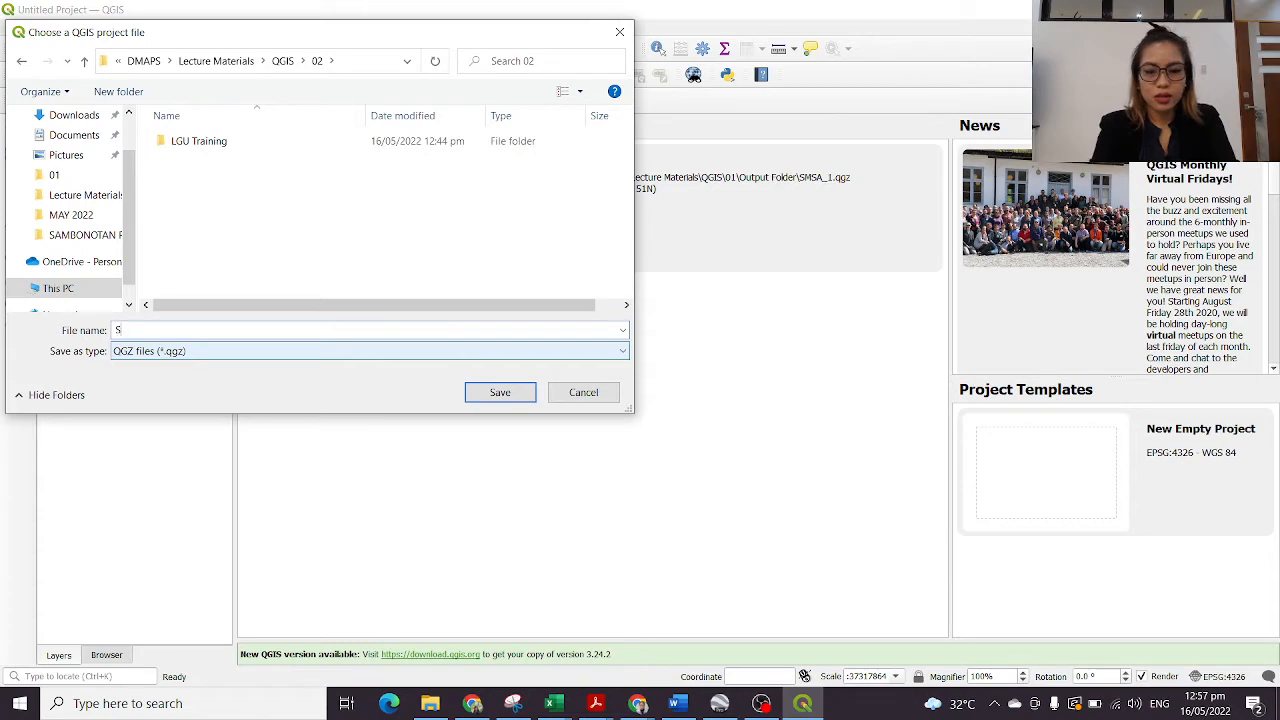
type("SMSA_2")
key("Return")
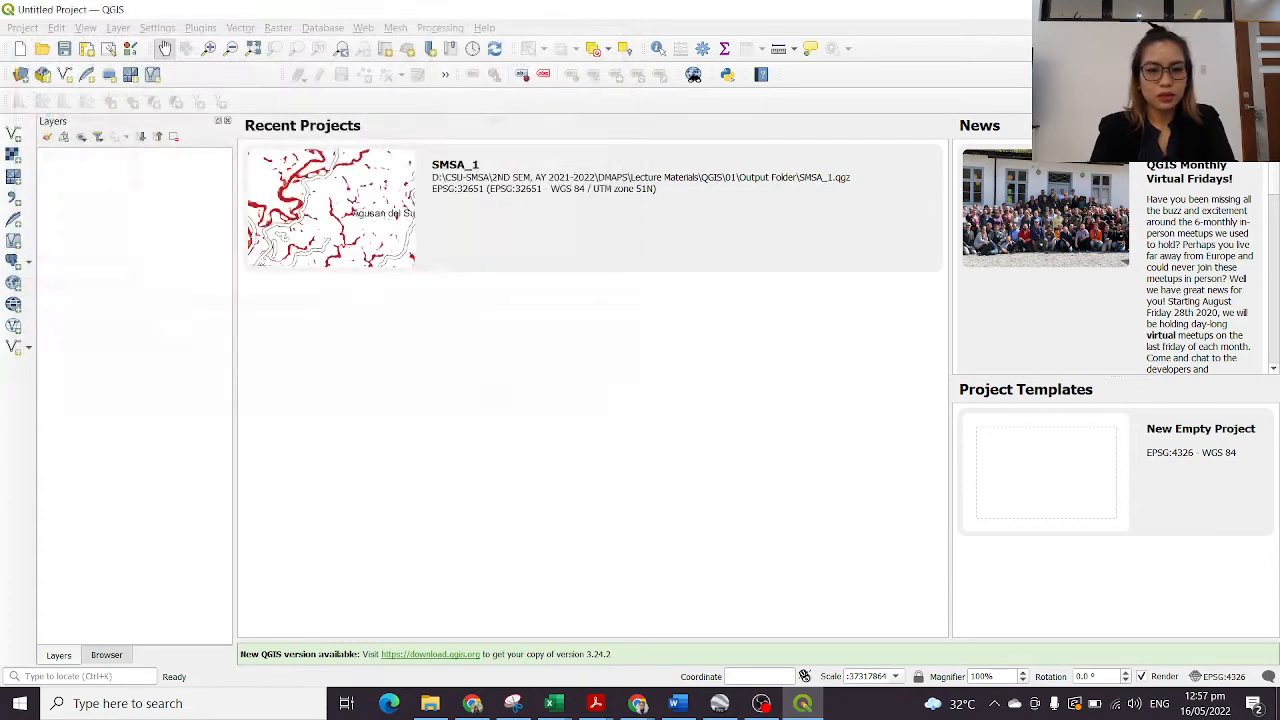
Step: Open the SMSA_2 project and shrink its window so the Module 2 training PDF shows beside it
double_click(352, 193)
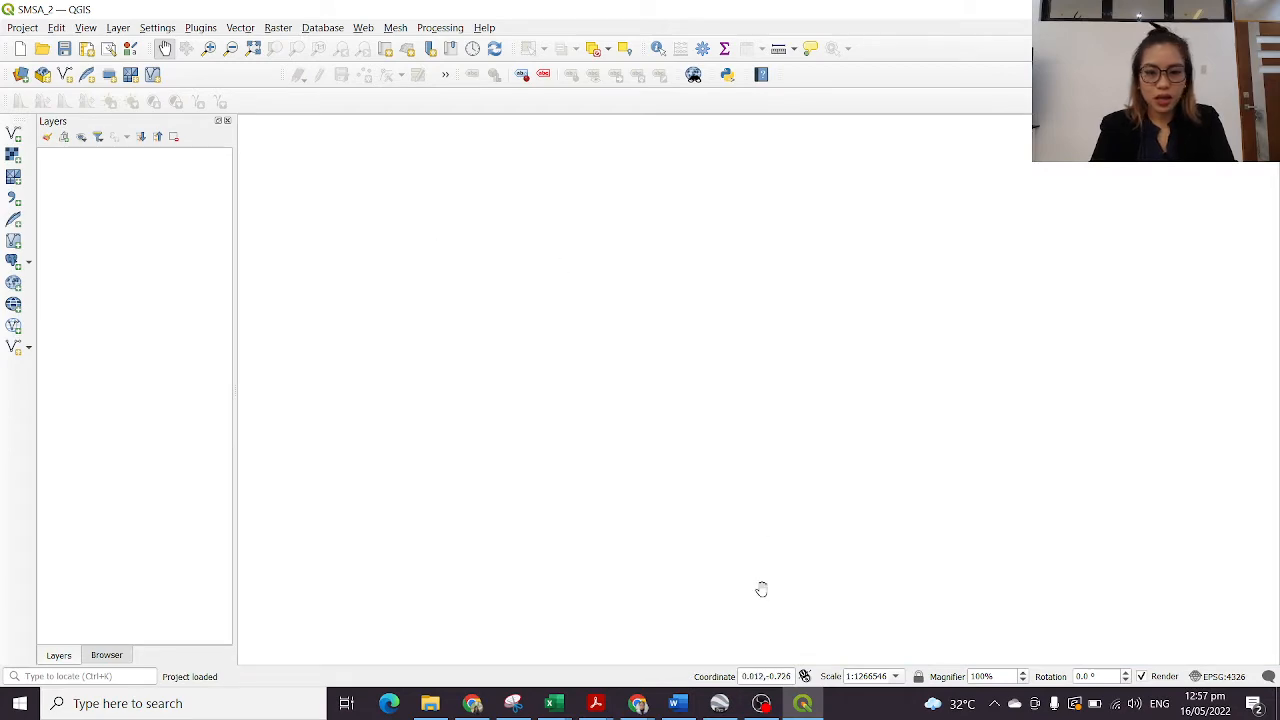
left_click(1221, 9)
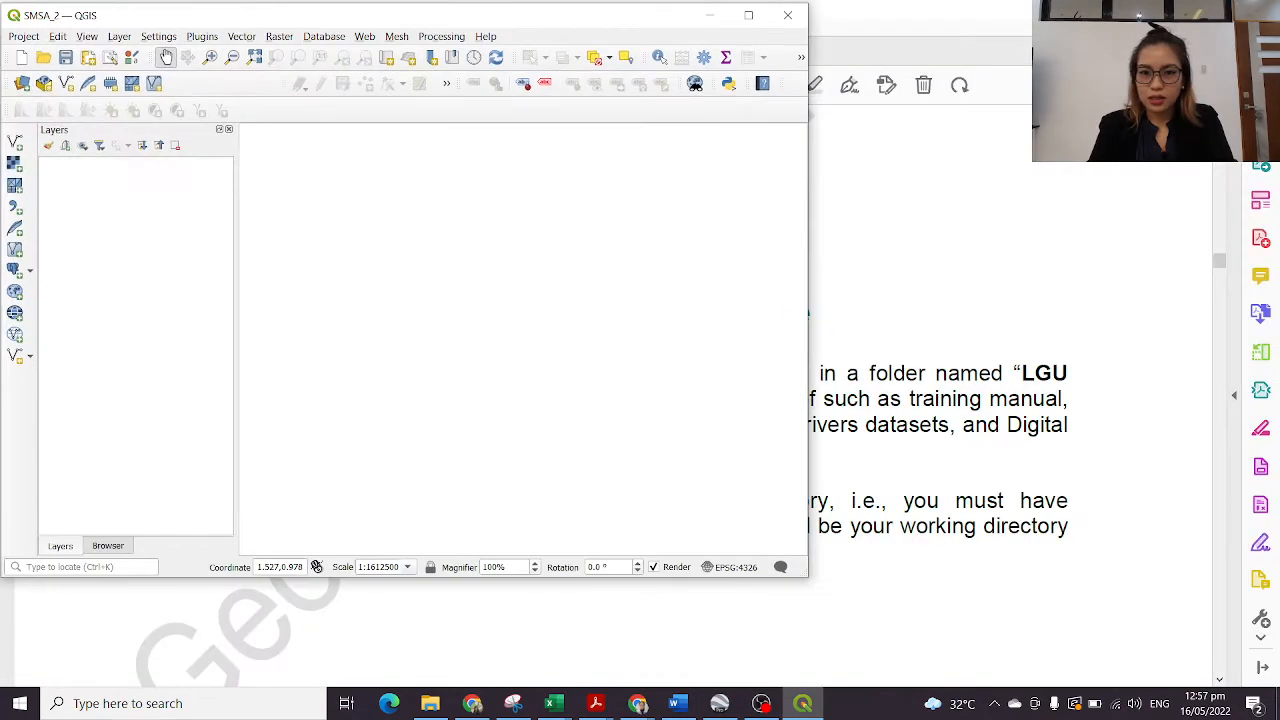
left_click(1221, 9)
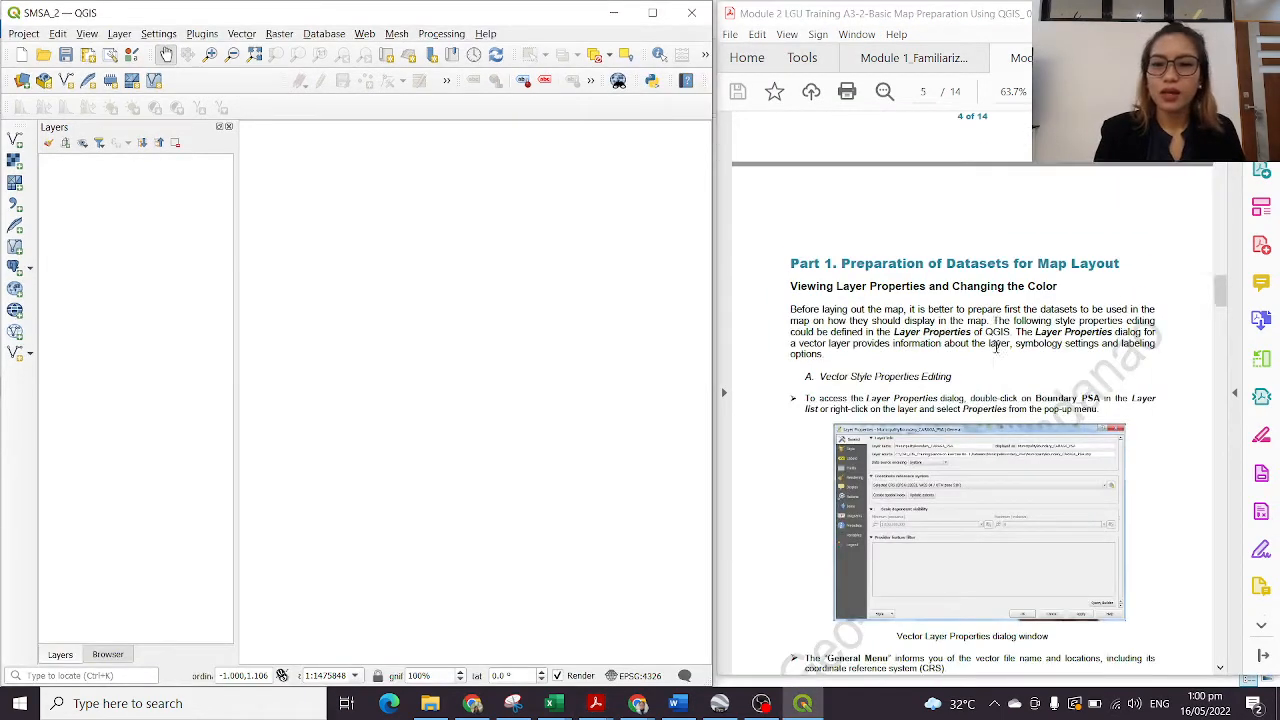
Step: Examine the Module 2 PDF from the Part 1 layer styling and labeling instructions through to the Part 2 map layout instructions
scroll(1000, 374, "down", 2)
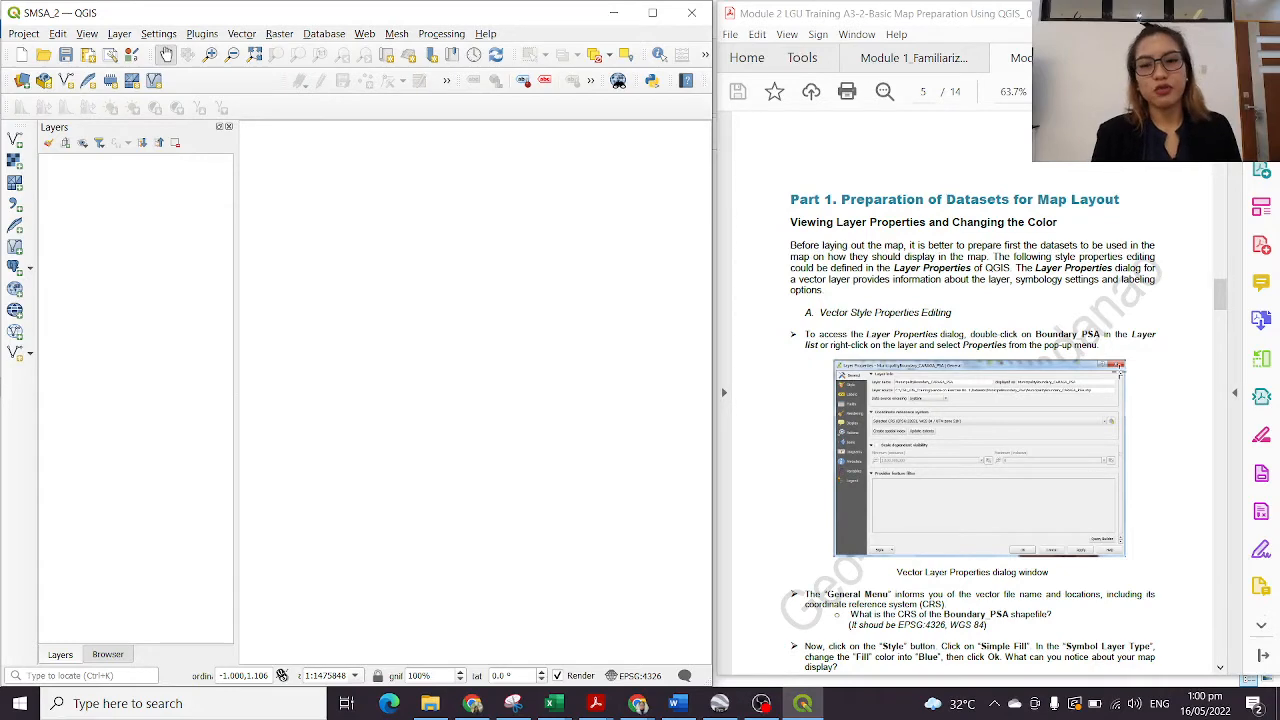
scroll(1124, 325, "down", 3)
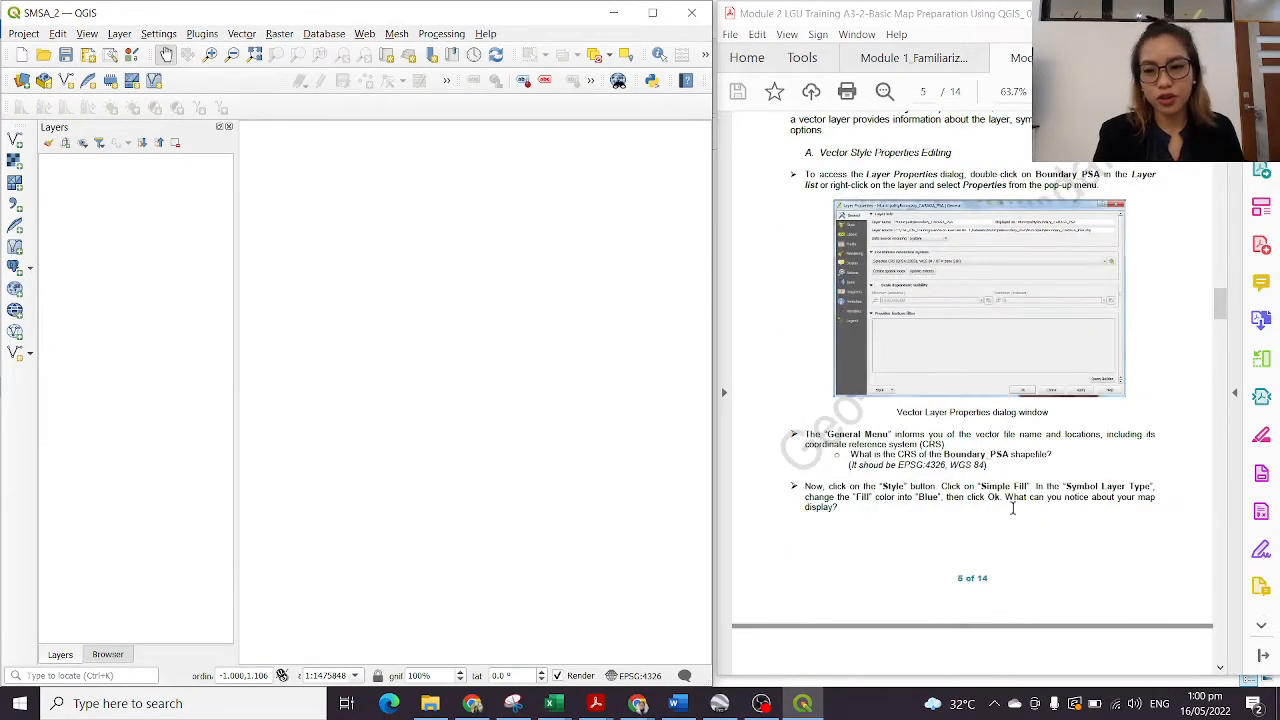
scroll(940, 482, "down", 3)
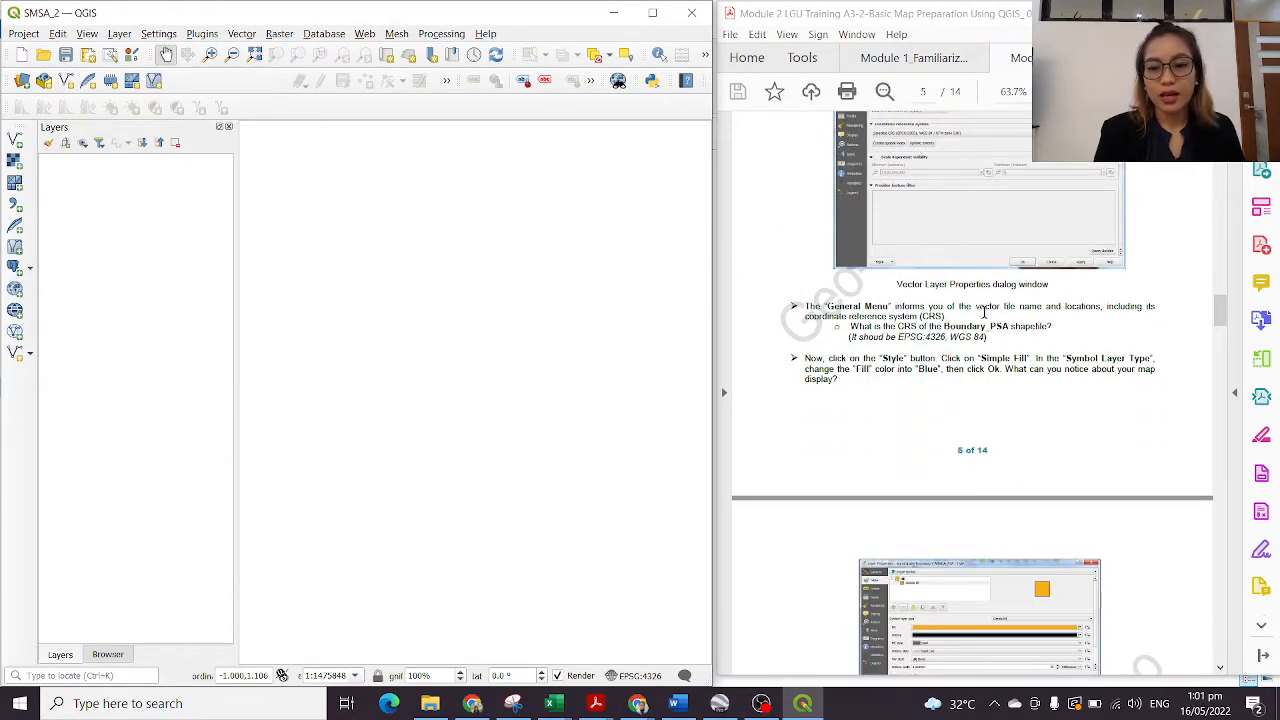
scroll(984, 318, "down", 3)
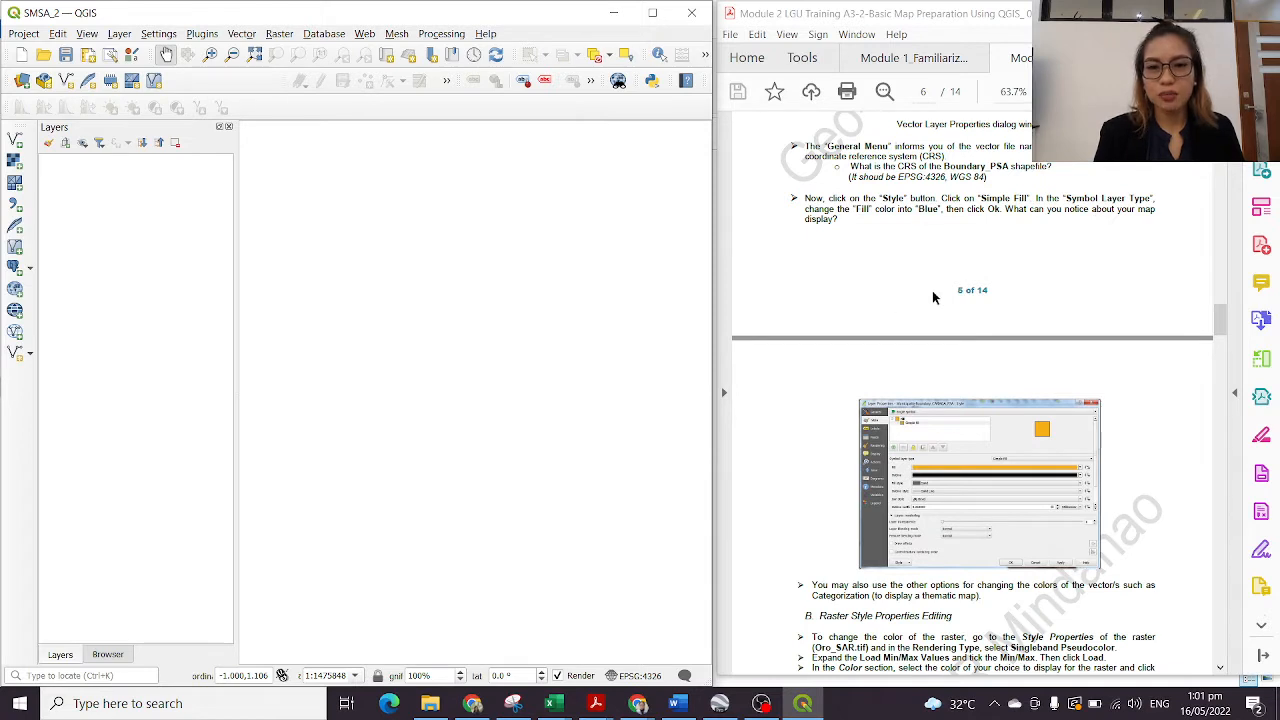
scroll(990, 310, "down", 4)
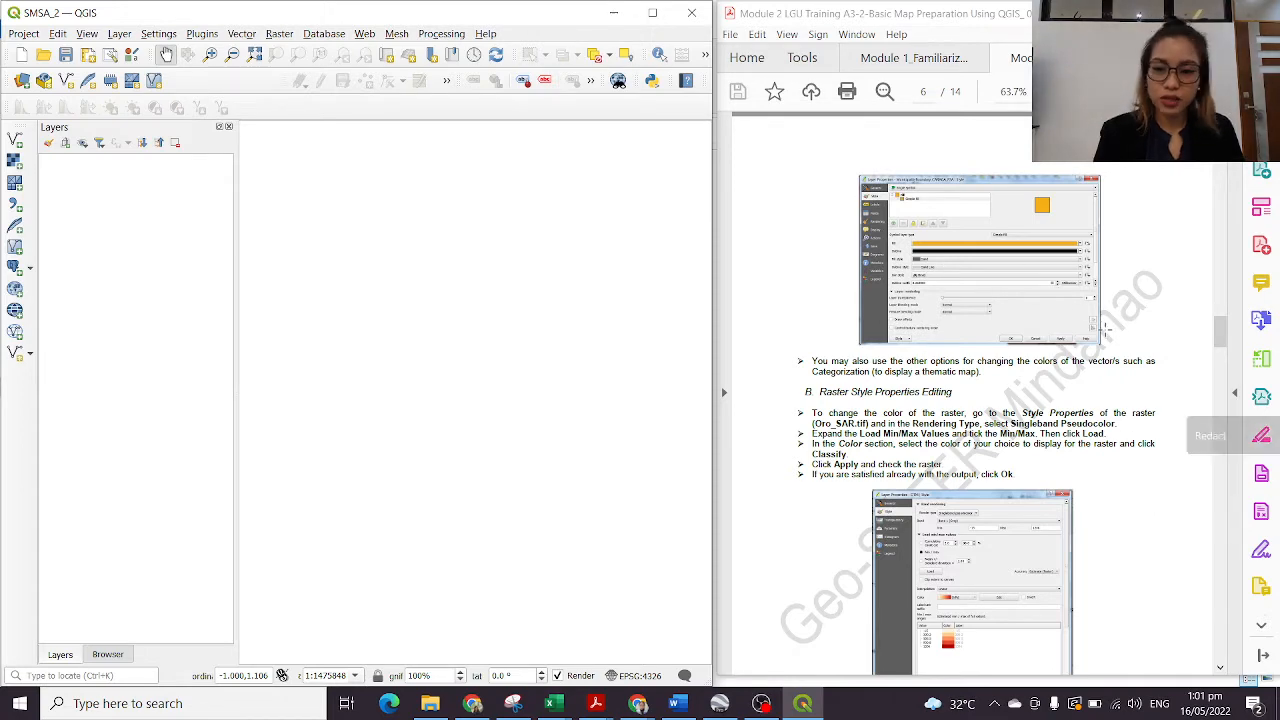
scroll(990, 372, "down", 5)
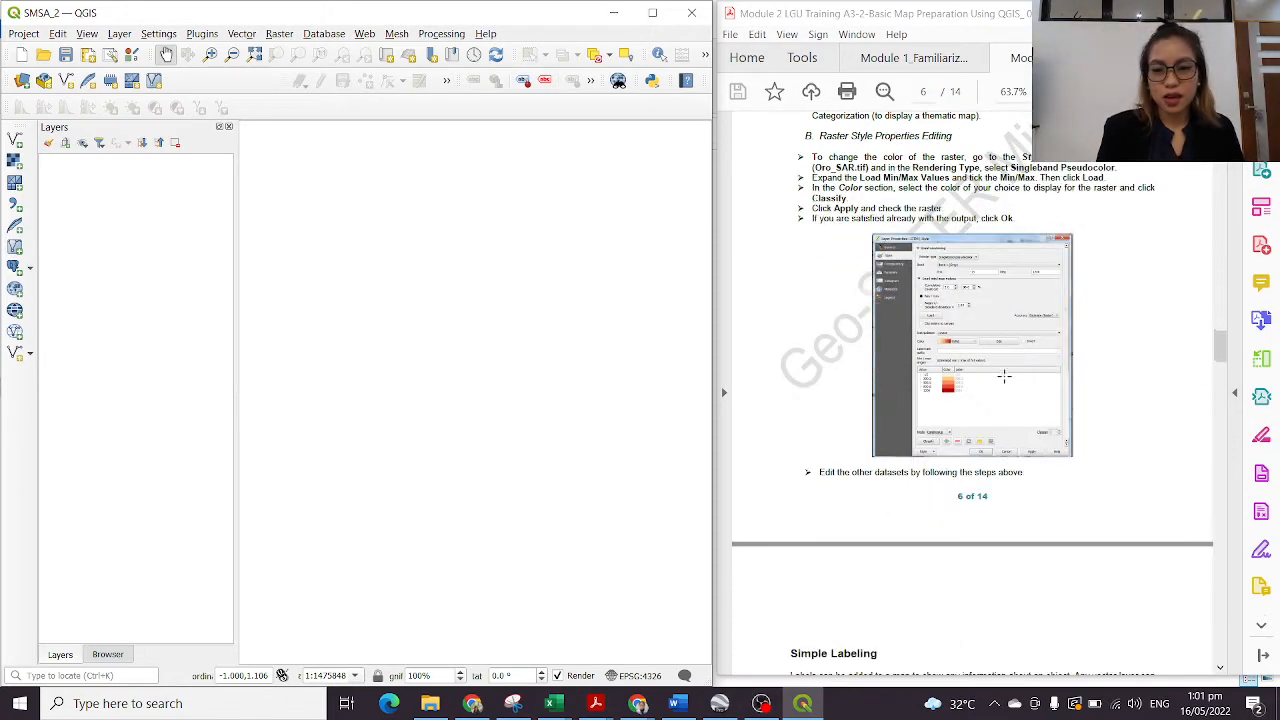
scroll(995, 378, "down", 5)
scroll(990, 394, "down", 2)
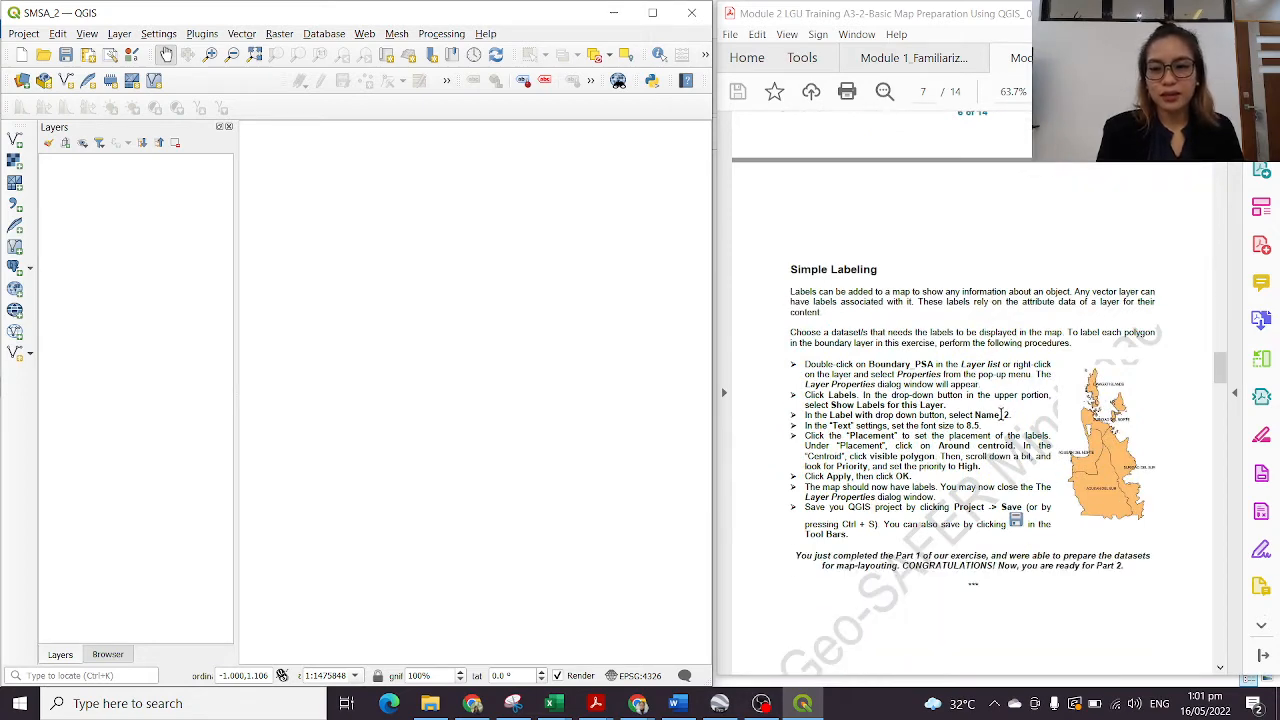
scroll(1004, 423, "down", 2)
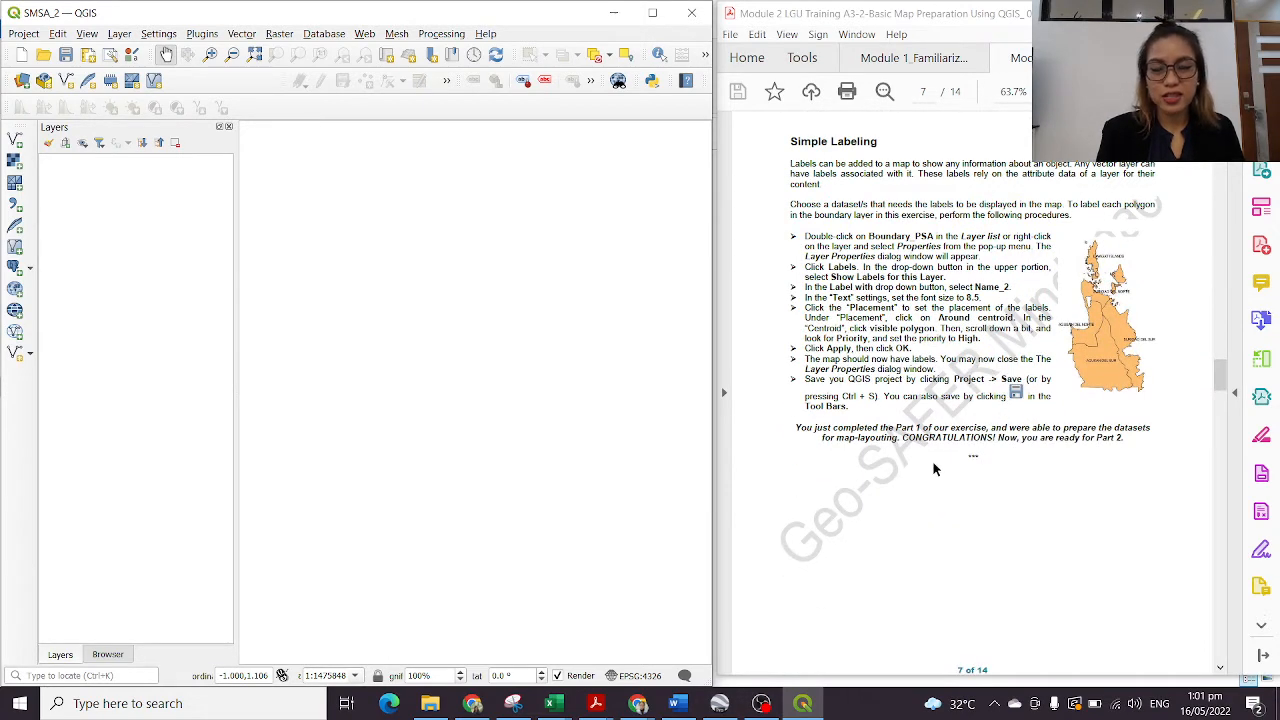
scroll(935, 470, "down", 5)
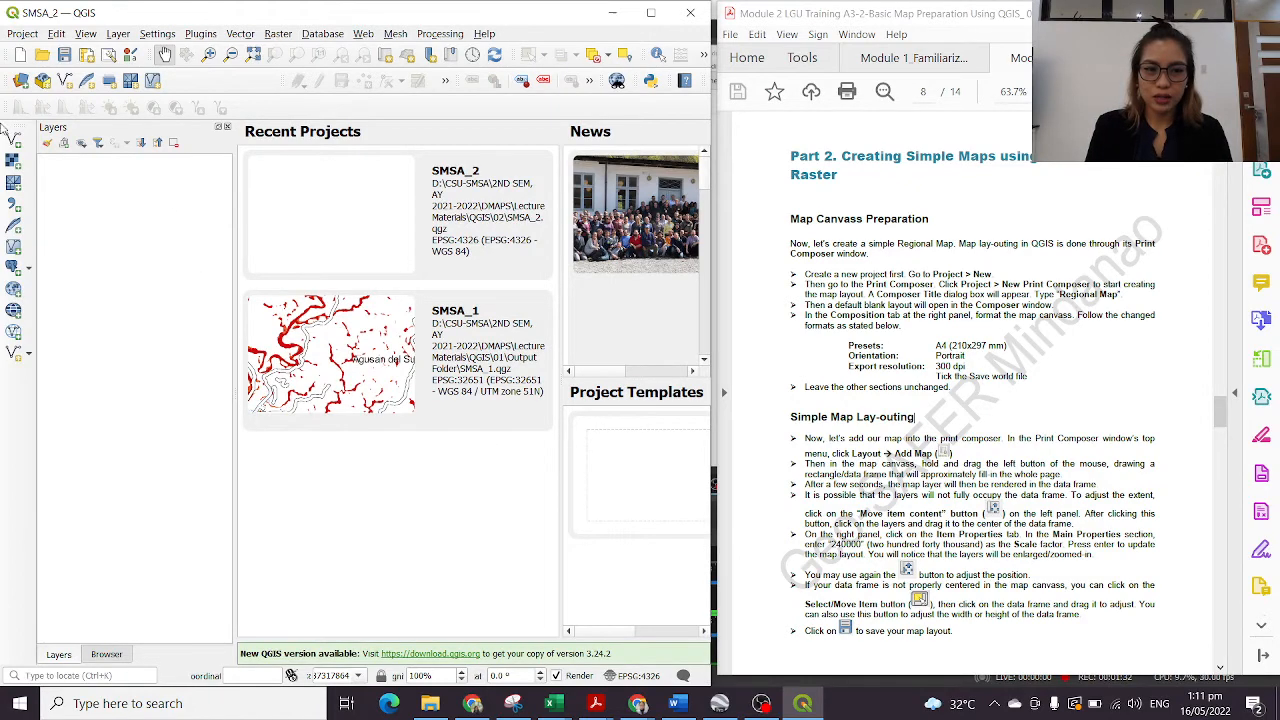
Step: Start adding a vector layer and browse to the QGIS\02\LGU Training\Area 3\Exercise 2\Data folder
left_click(11, 137)
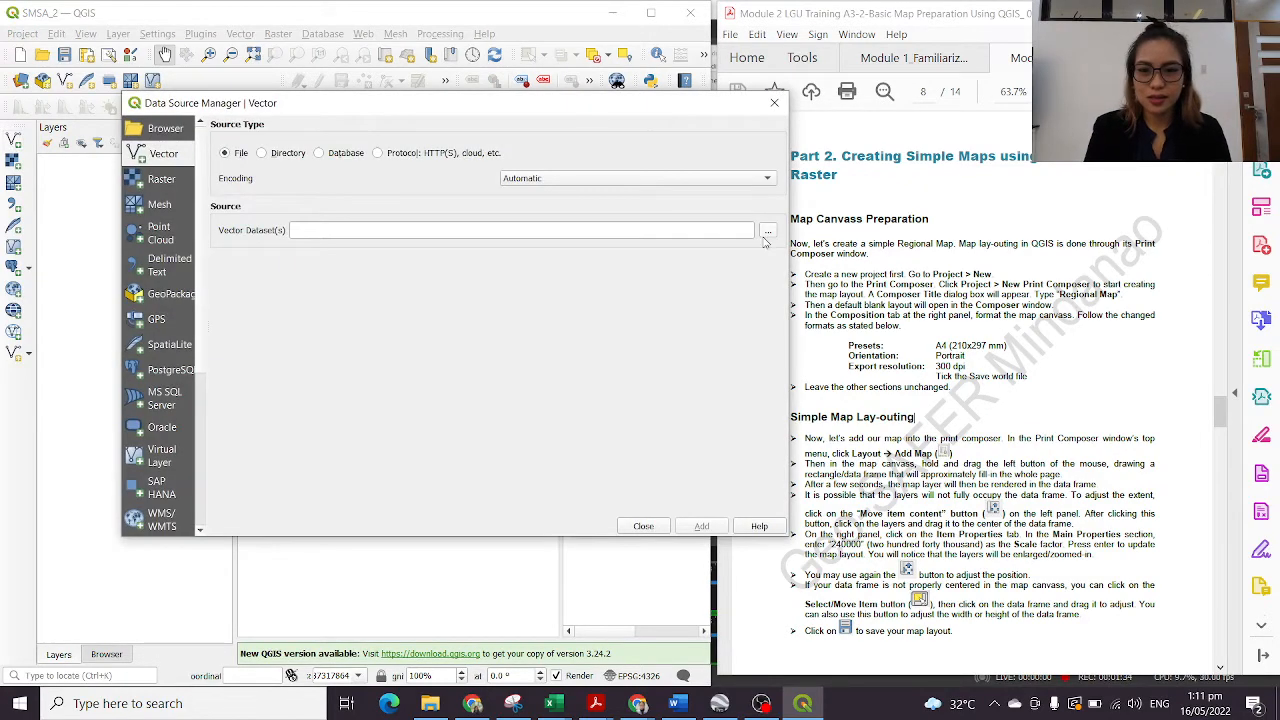
left_click(767, 231)
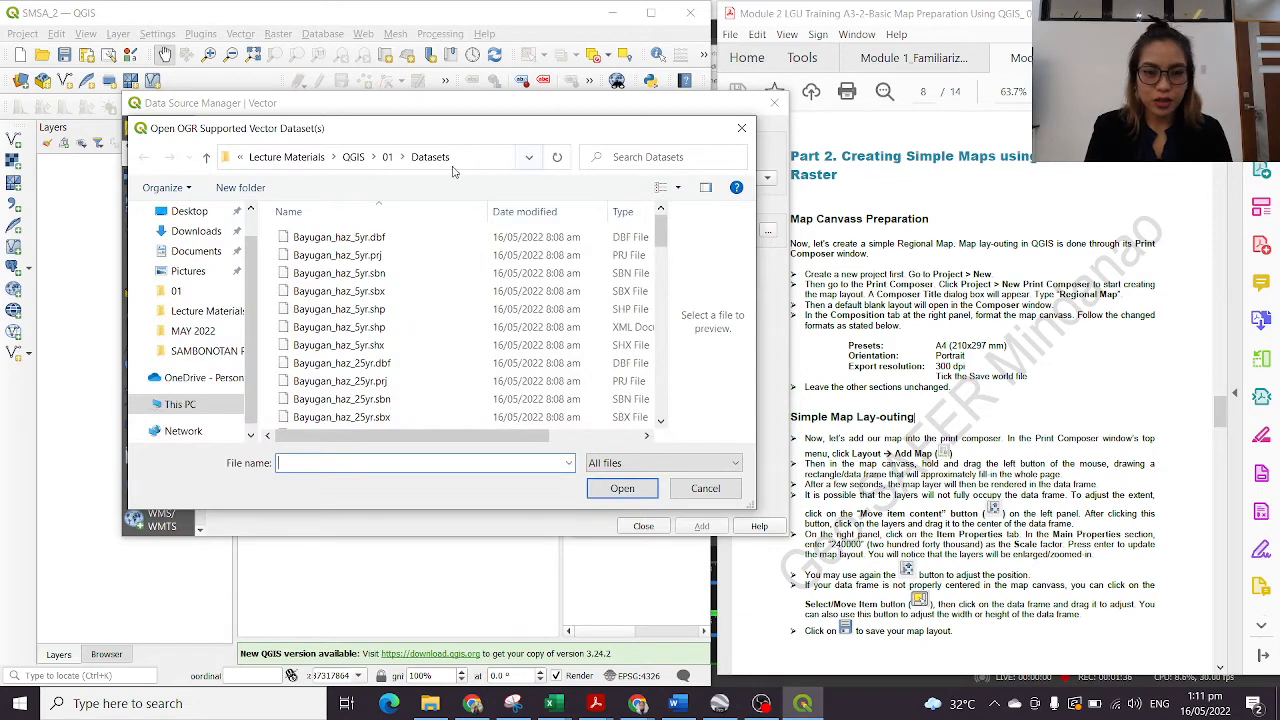
left_click(387, 157)
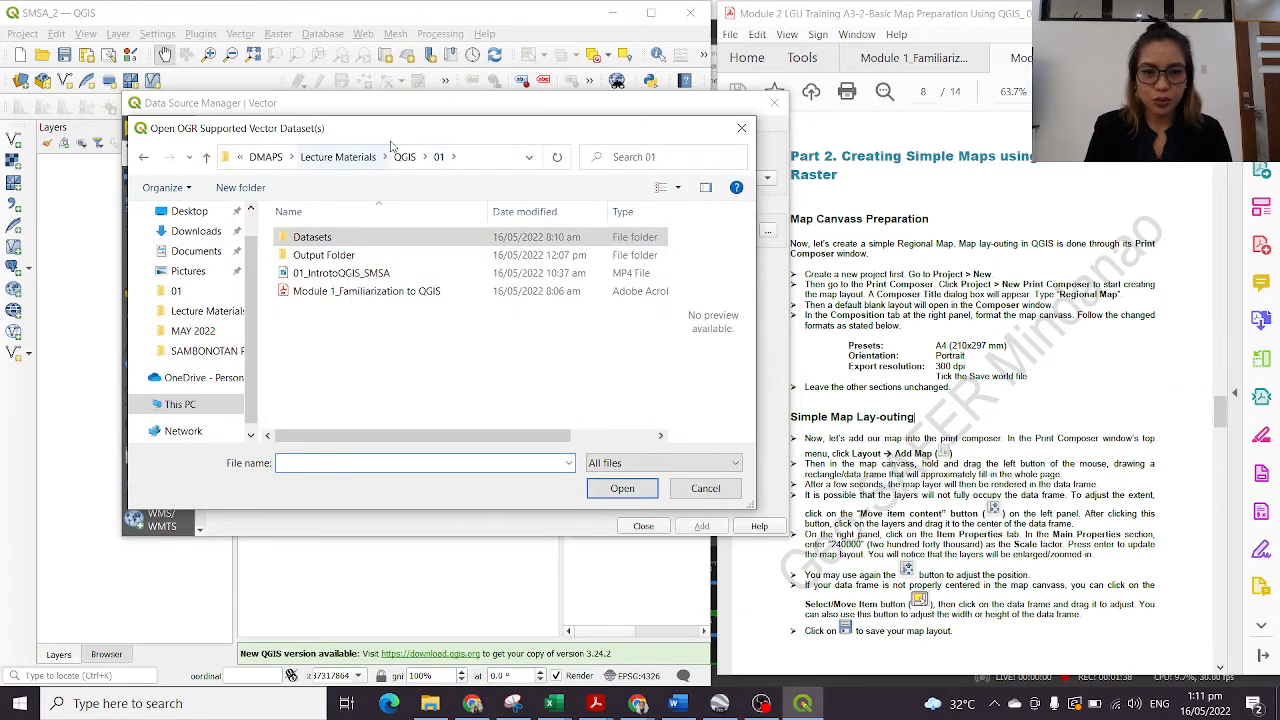
left_click(405, 157)
double_click(308, 255)
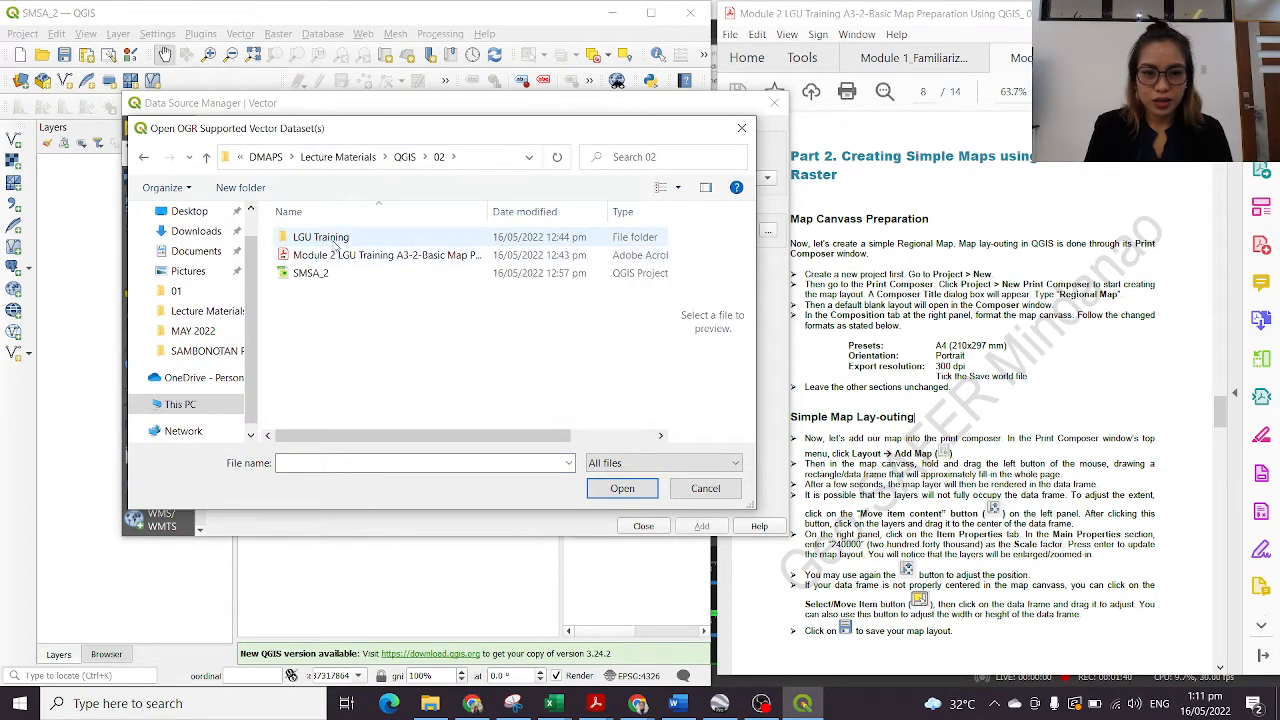
double_click(364, 240)
double_click(366, 241)
double_click(366, 241)
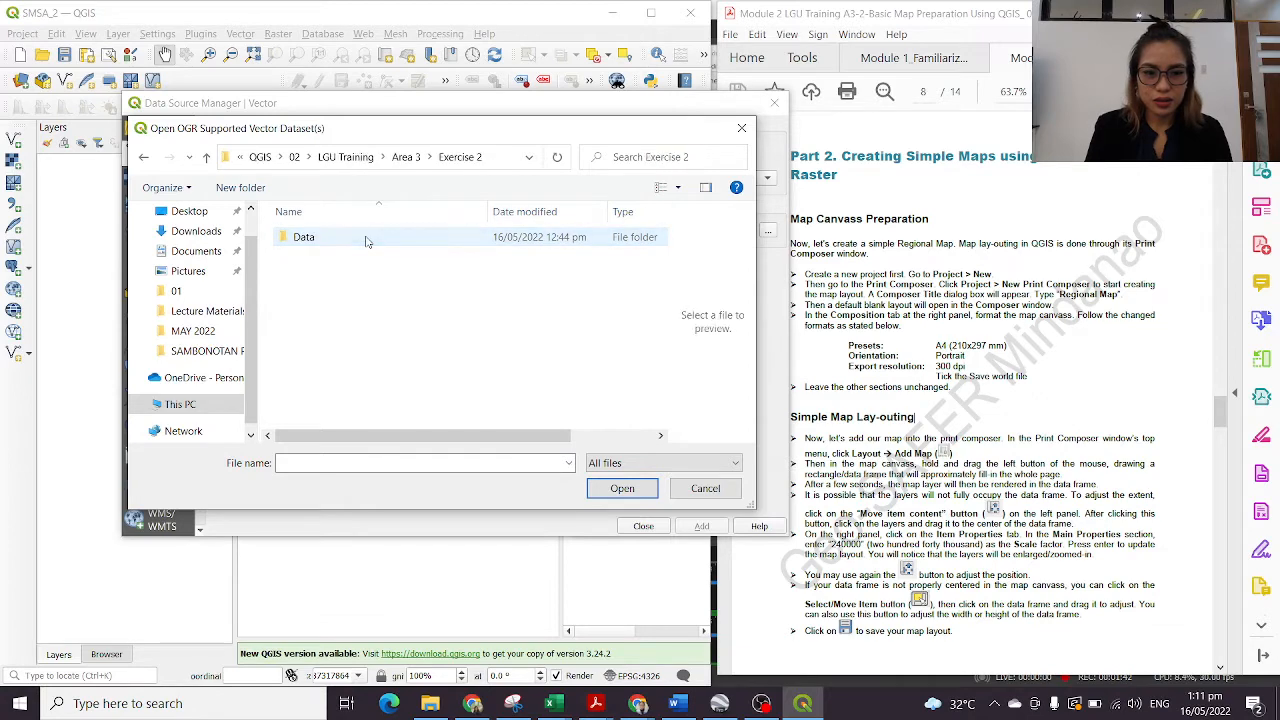
double_click(367, 242)
Step: Add every file in the Data folder, from Boundary_PSA.CPG through Roads_Bayugan.shx, as vector layers
left_click(368, 242)
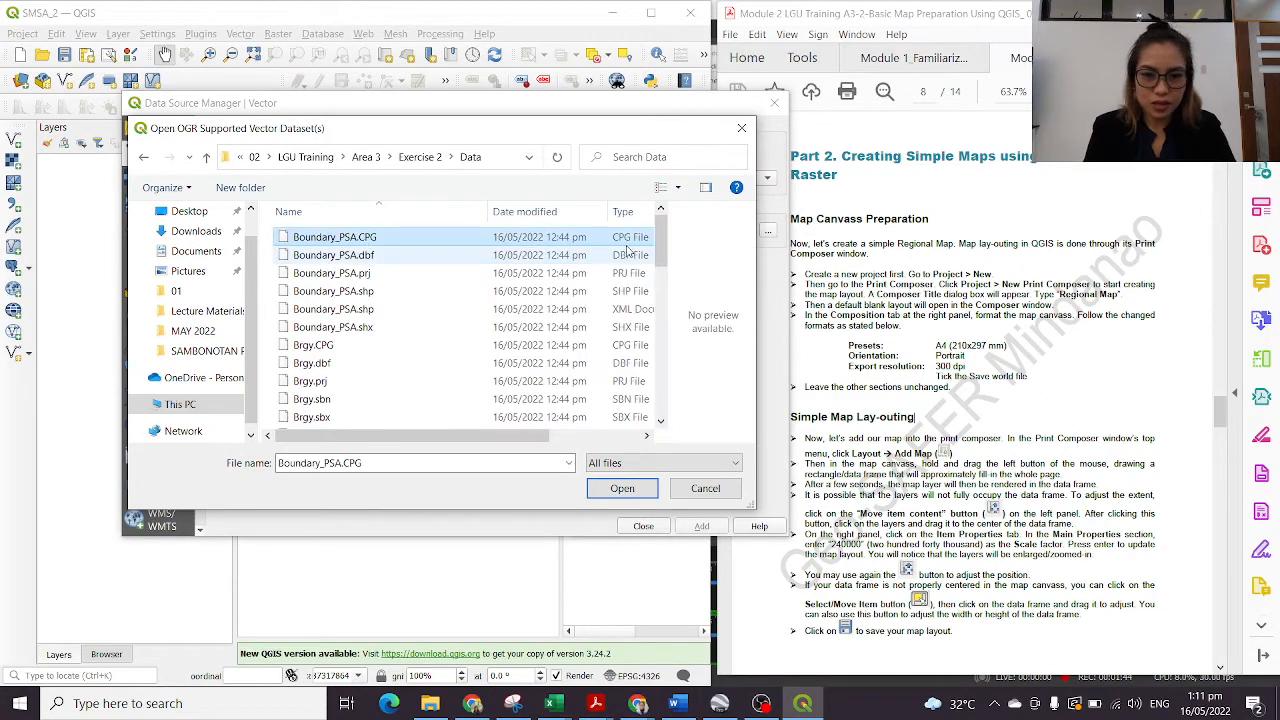
left_click_drag(661, 240, 660, 437)
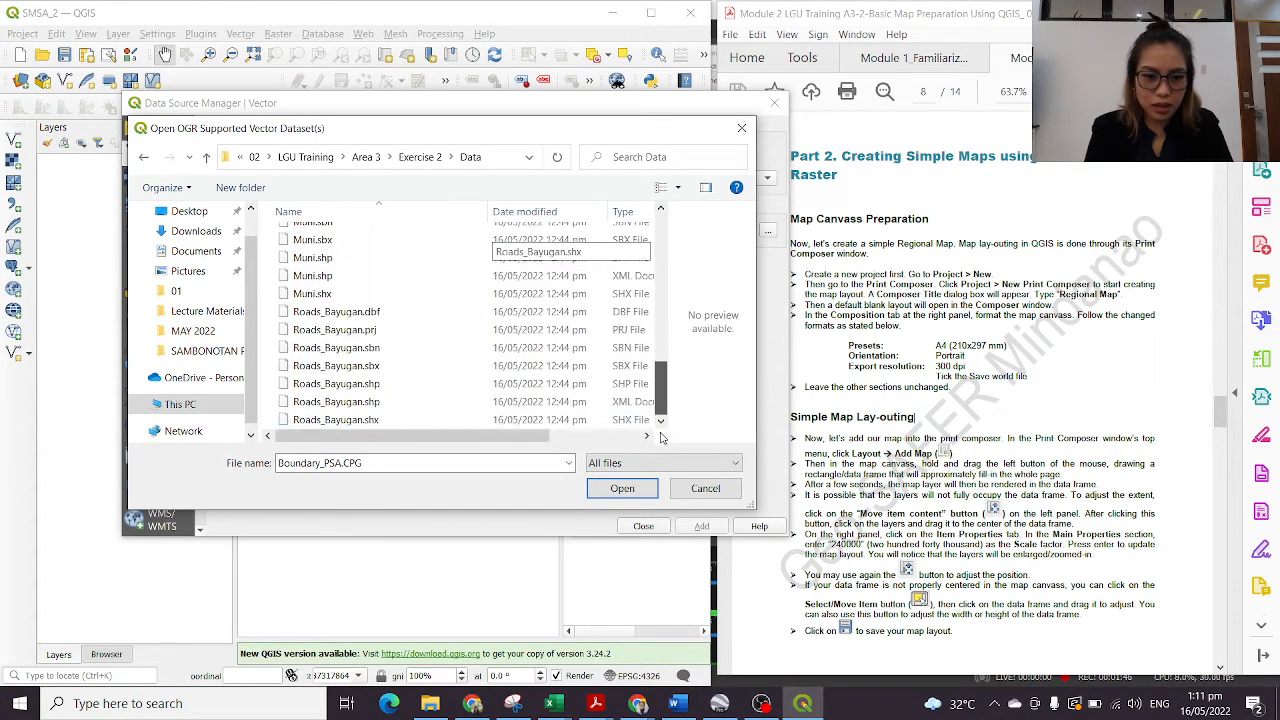
left_click(336, 419, "shift")
left_click(622, 488)
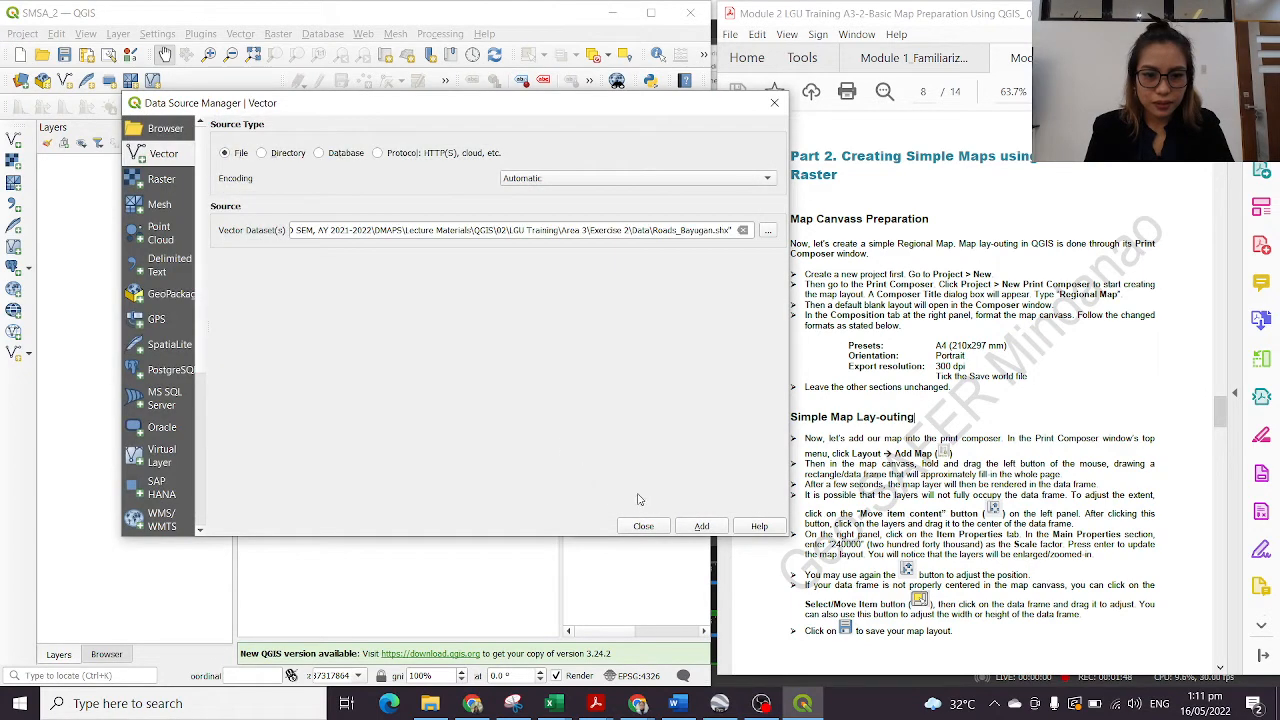
left_click(704, 527)
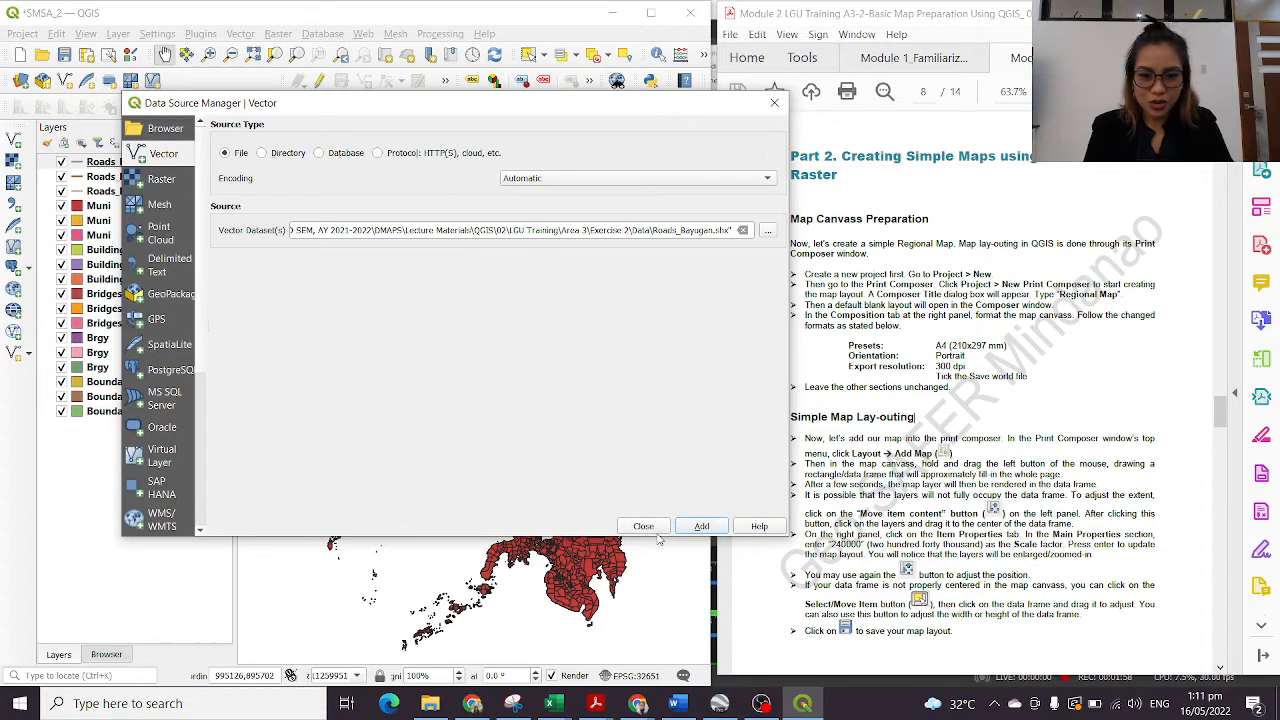
left_click(643, 526)
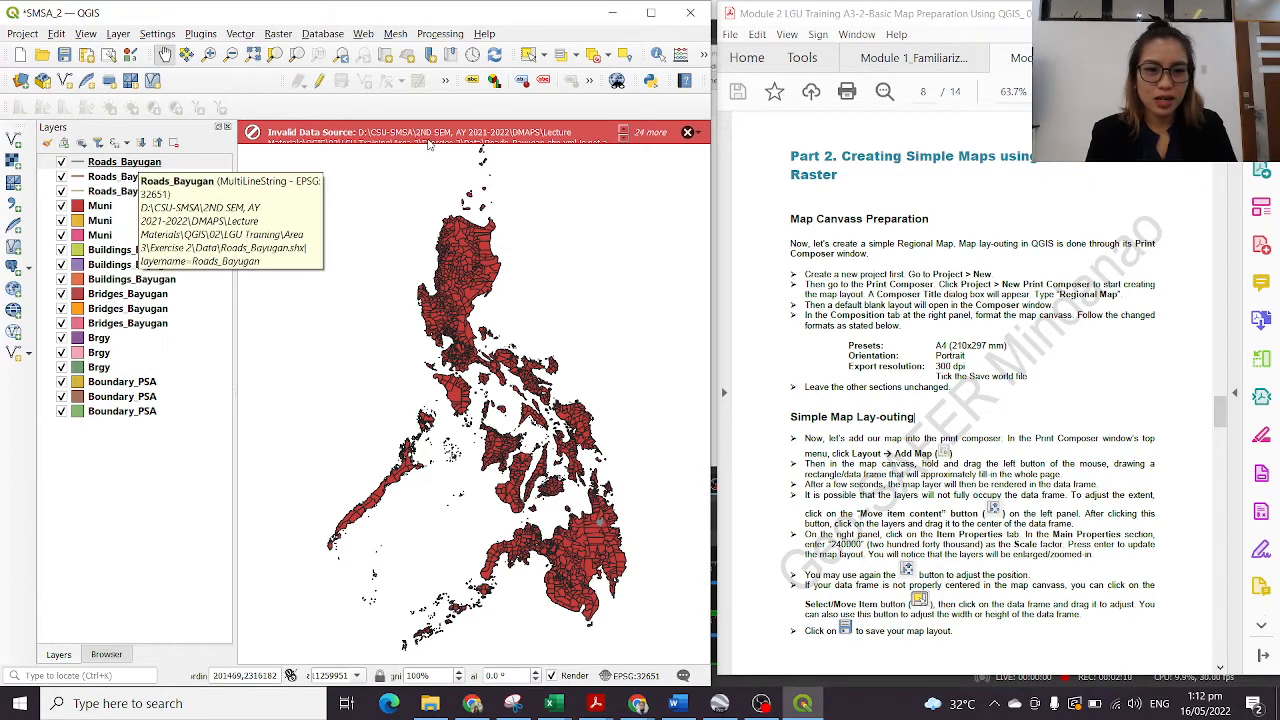
Step: Remove all loaded layers from the project, from the top Roads_Bayugan to the lowest Boundary_PSA
left_click(118, 164)
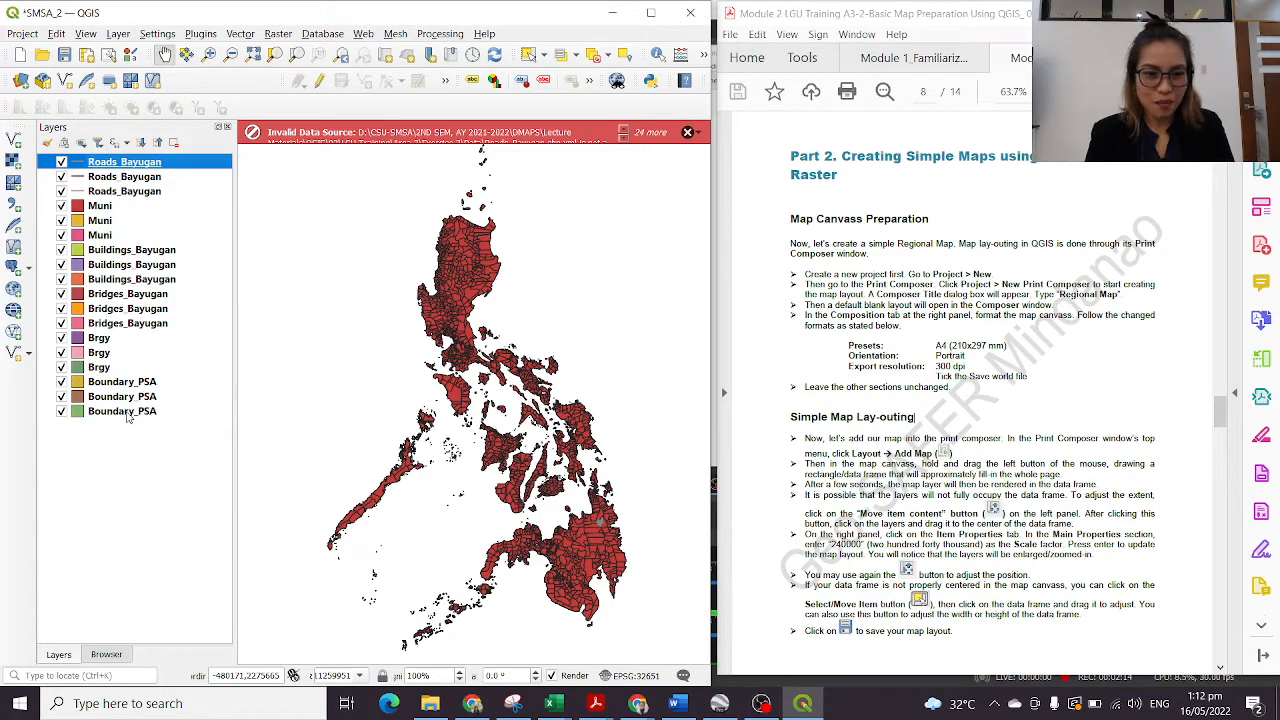
left_click(128, 416, "shift")
right_click(128, 416)
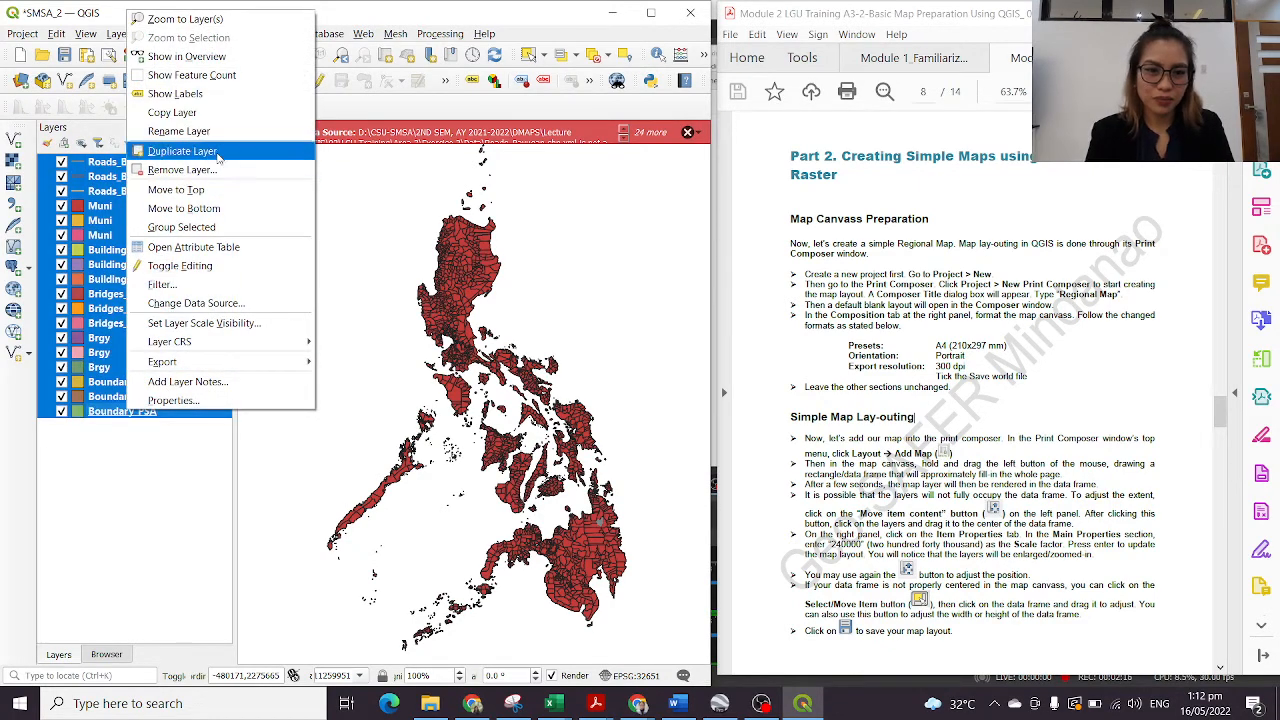
left_click(215, 170)
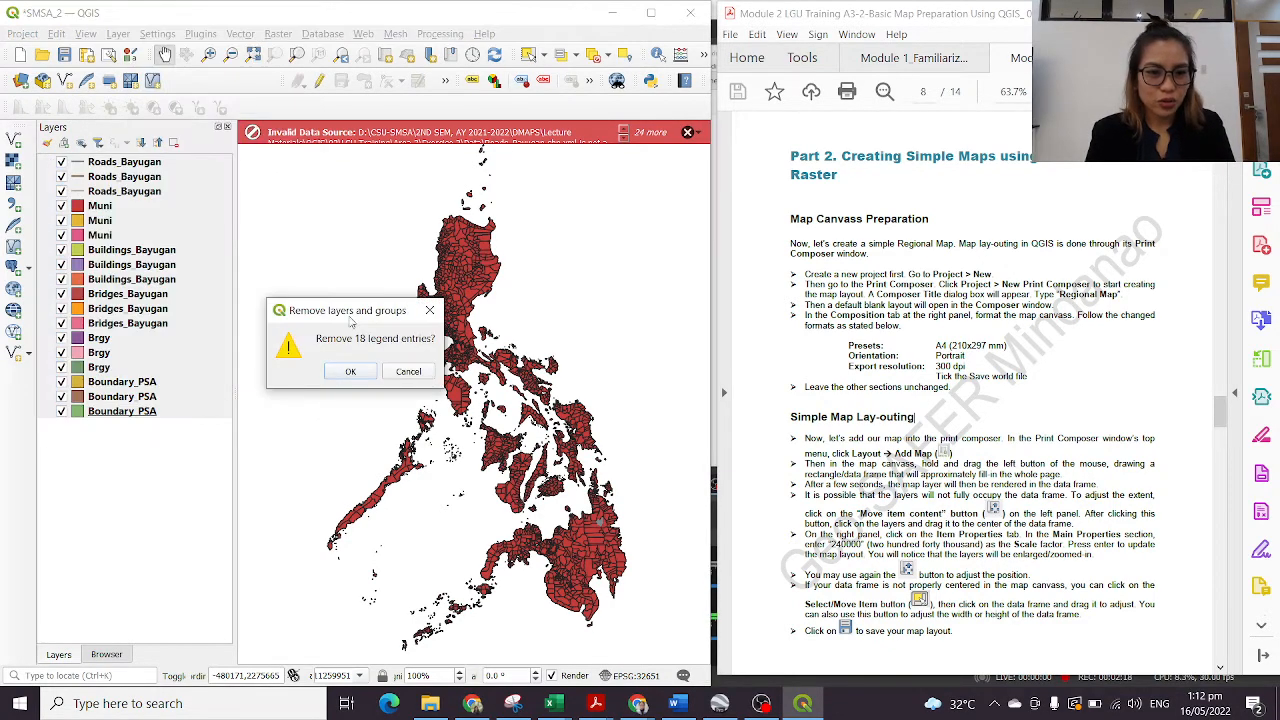
left_click(345, 378)
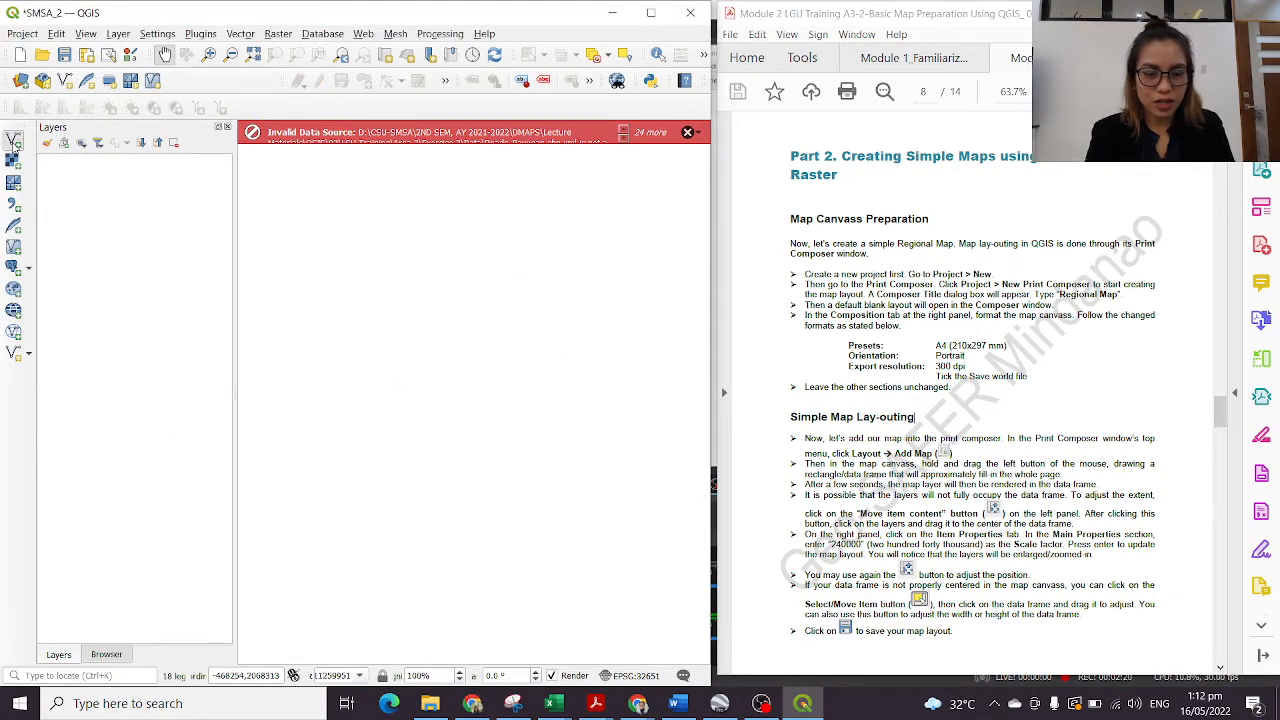
Step: Start adding a vector layer and limit the file listing of the Exercise 2 Data folder to ESRI Shapefiles
left_click(13, 138)
left_click(768, 234)
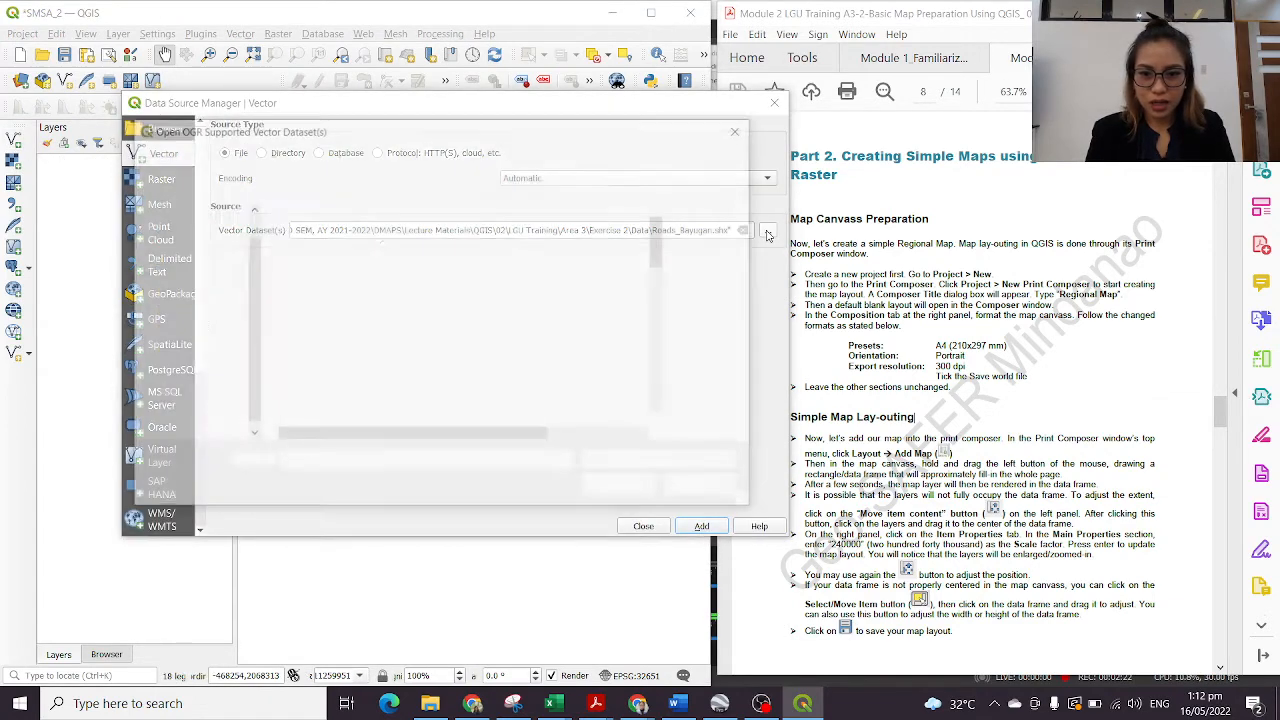
left_click(643, 461)
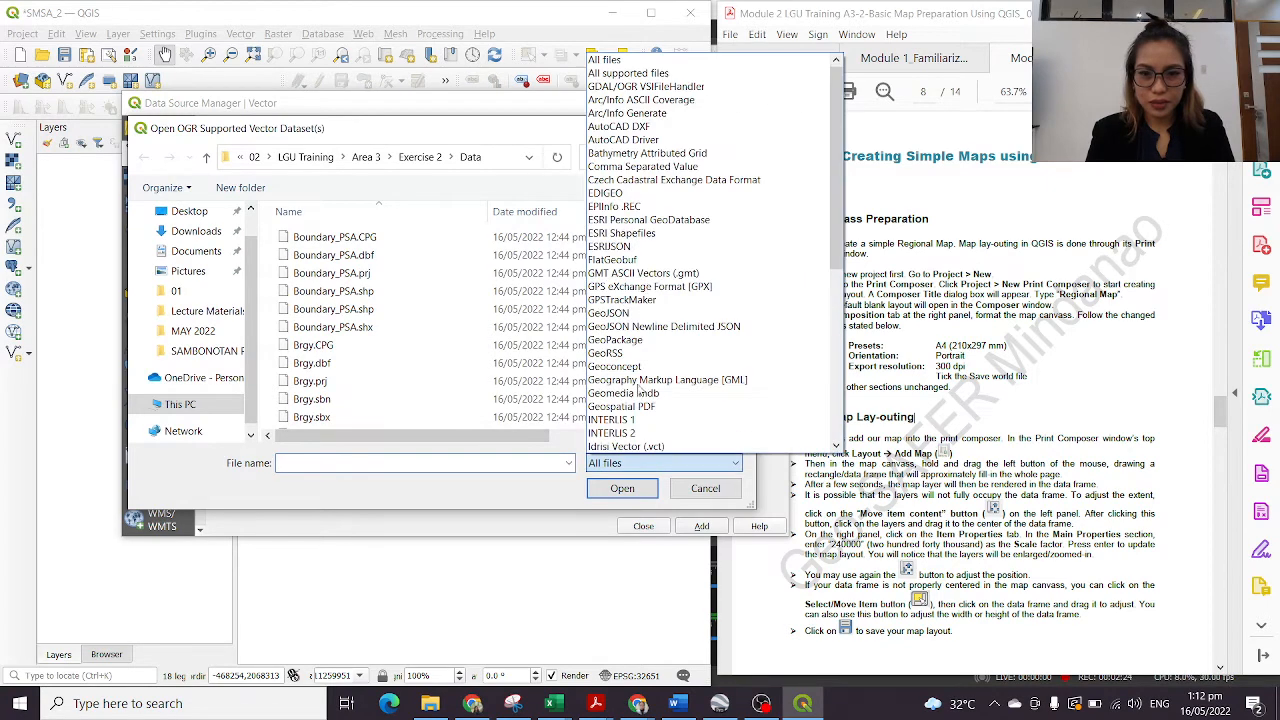
left_click(657, 232)
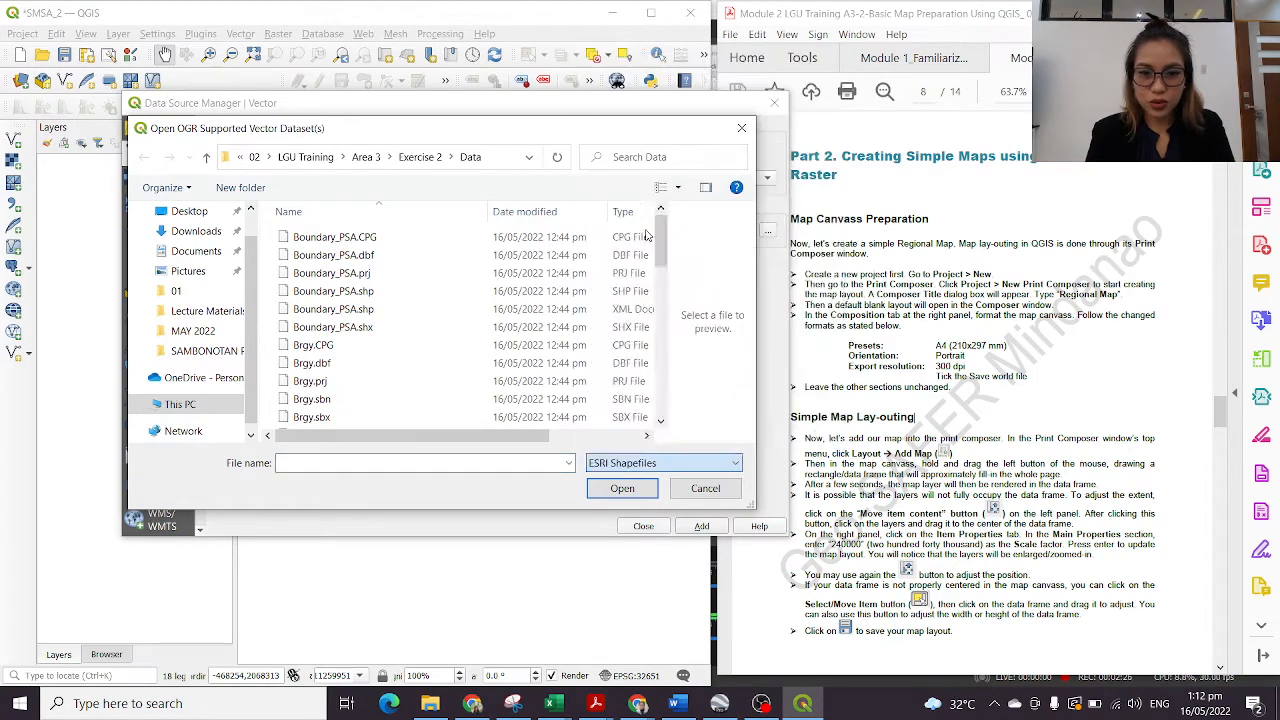
Step: Add all shapefiles in the Data folder, from Boundary_PSA.shp through Roads_Bayugan.shp, as vector layers
left_click(377, 273)
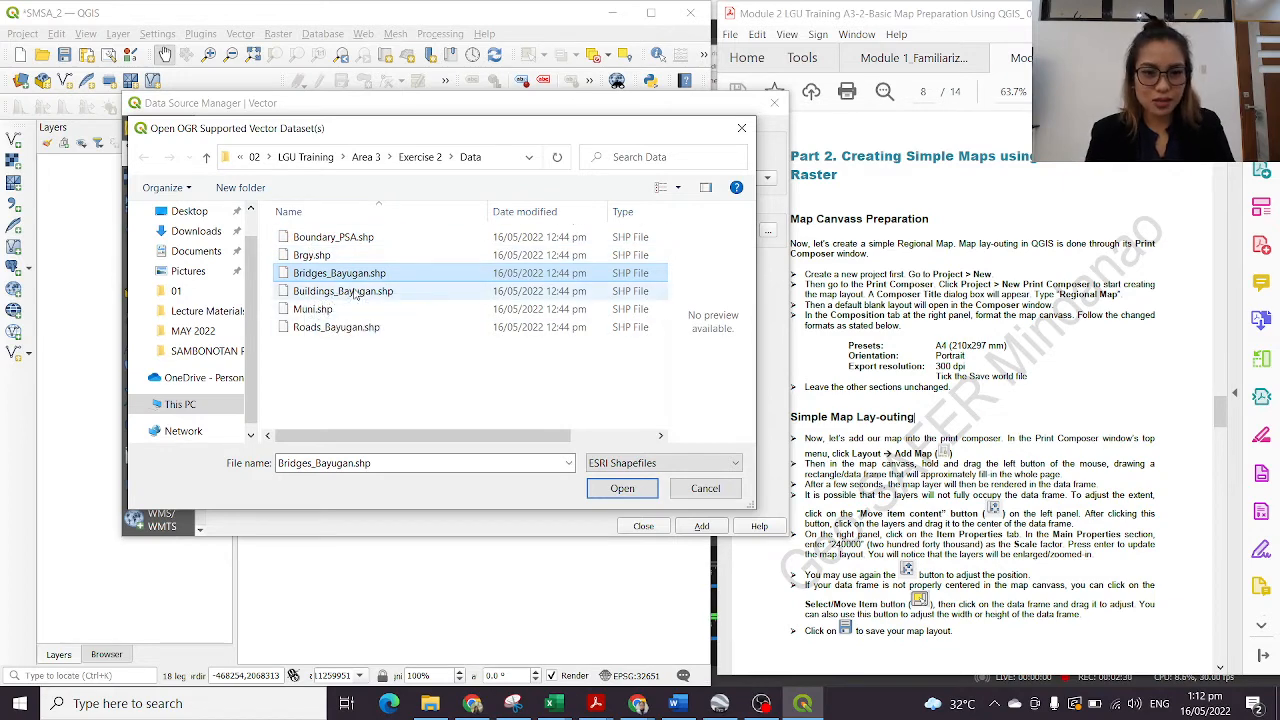
key("ctrl+a")
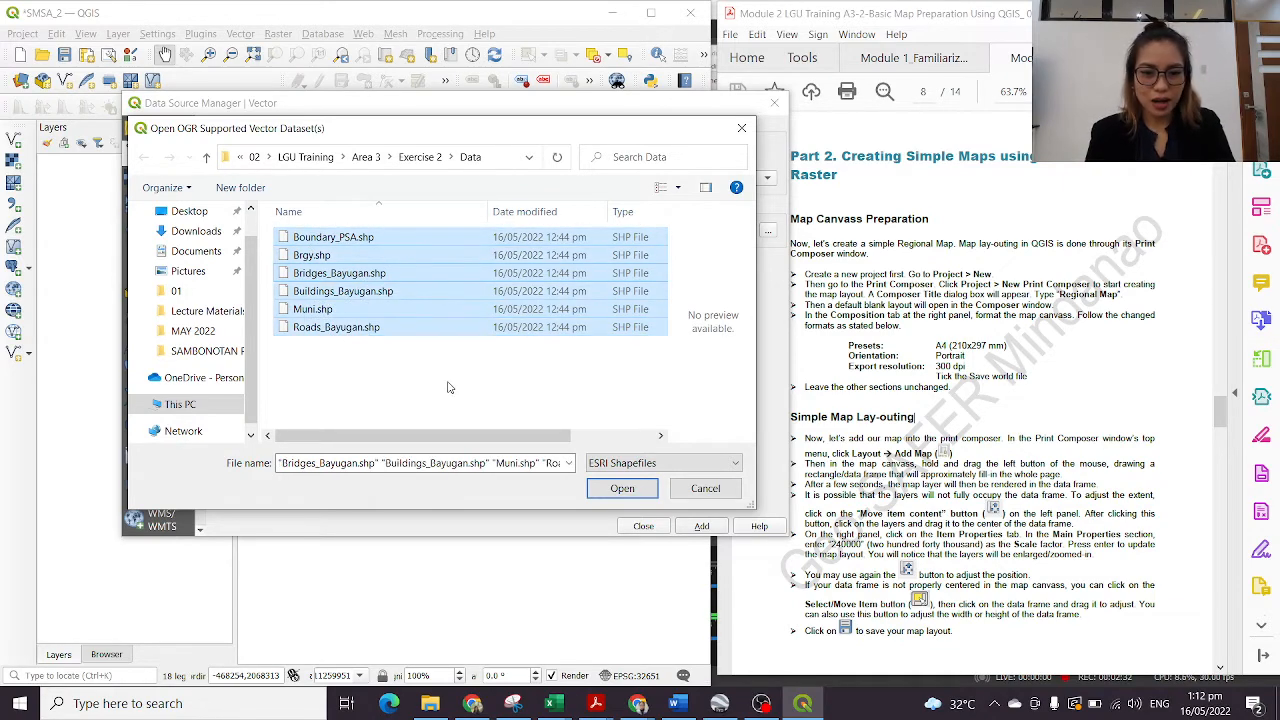
left_click(624, 489)
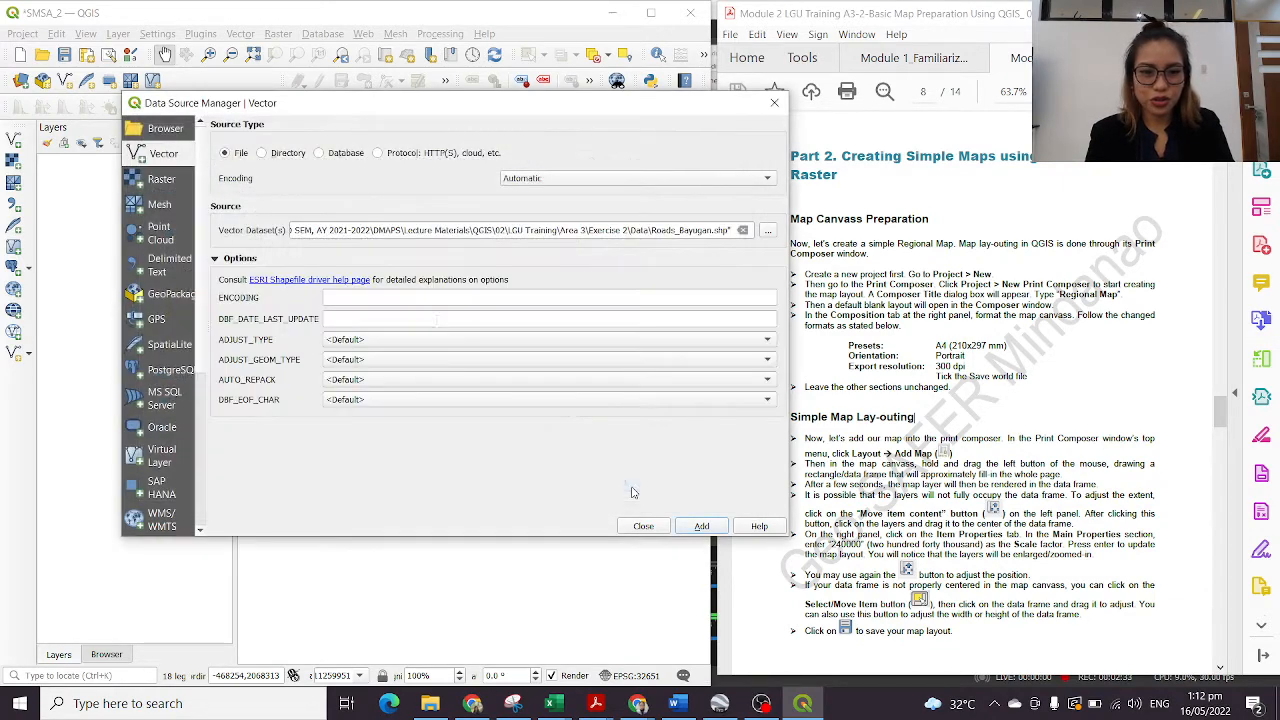
left_click(701, 526)
left_click(643, 527)
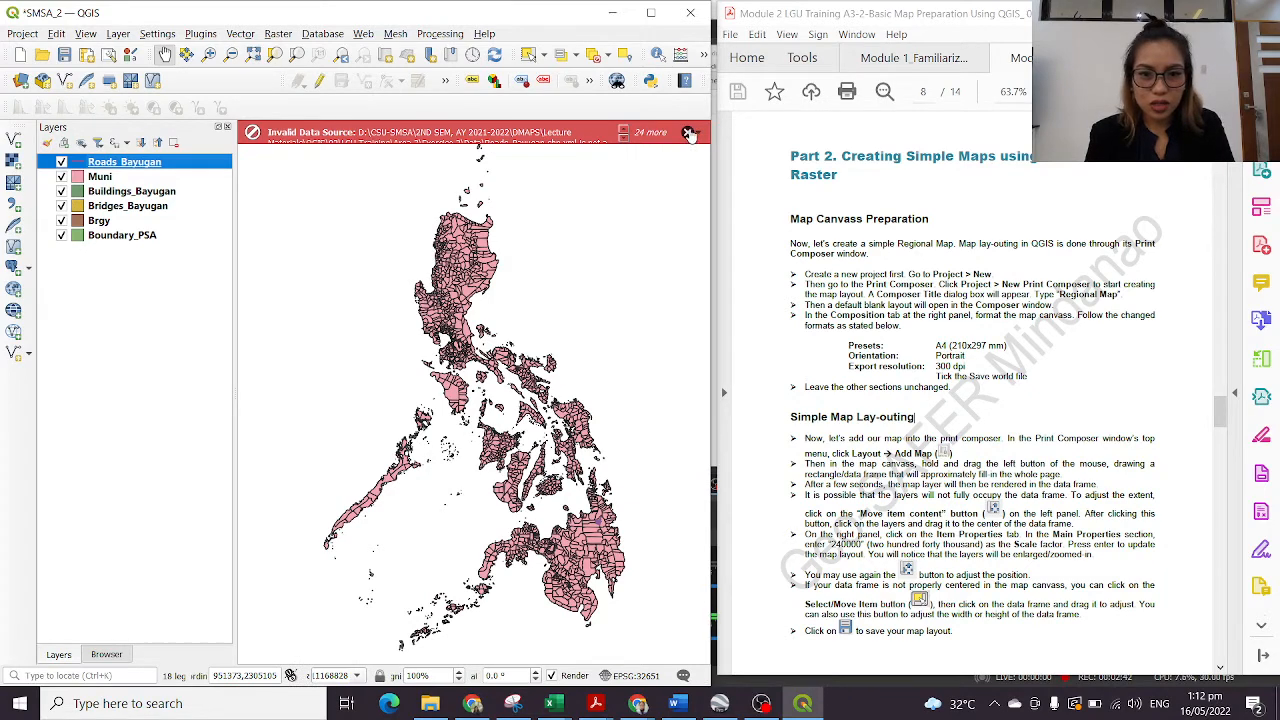
Step: Dismiss all Invalid Data Source messages above the map canvas
left_click(688, 133)
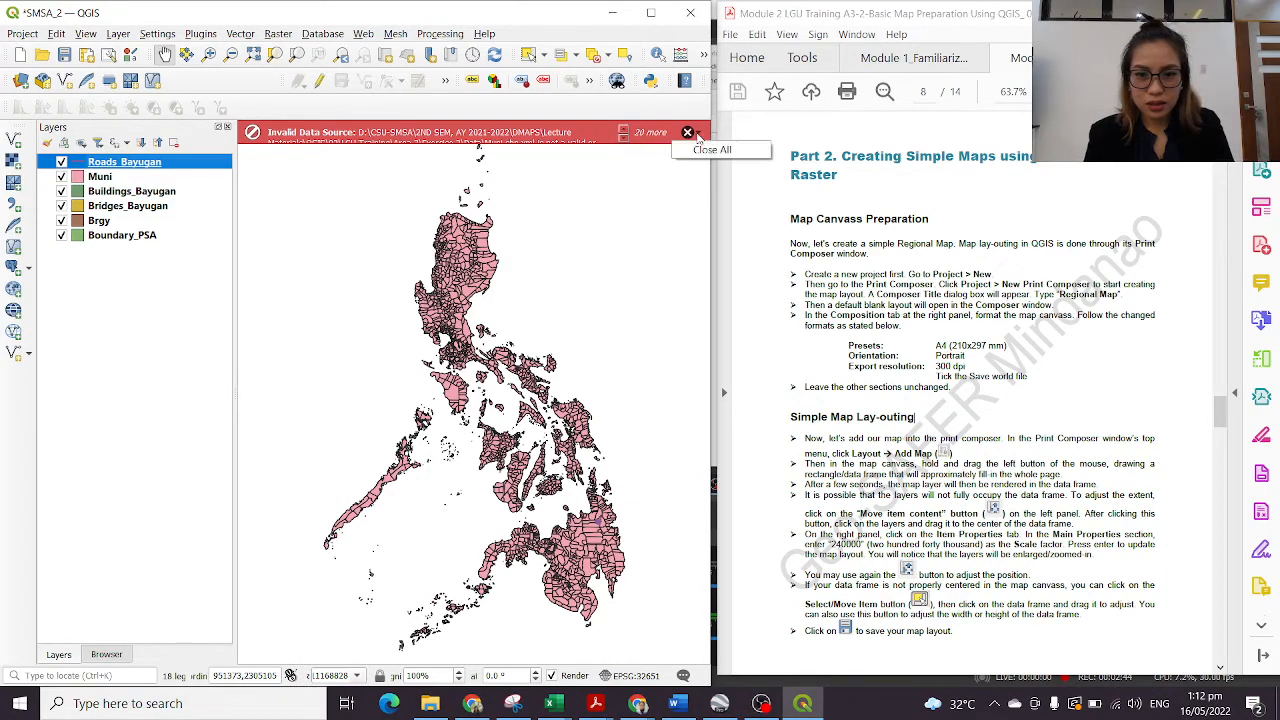
left_click(698, 134)
left_click(712, 149)
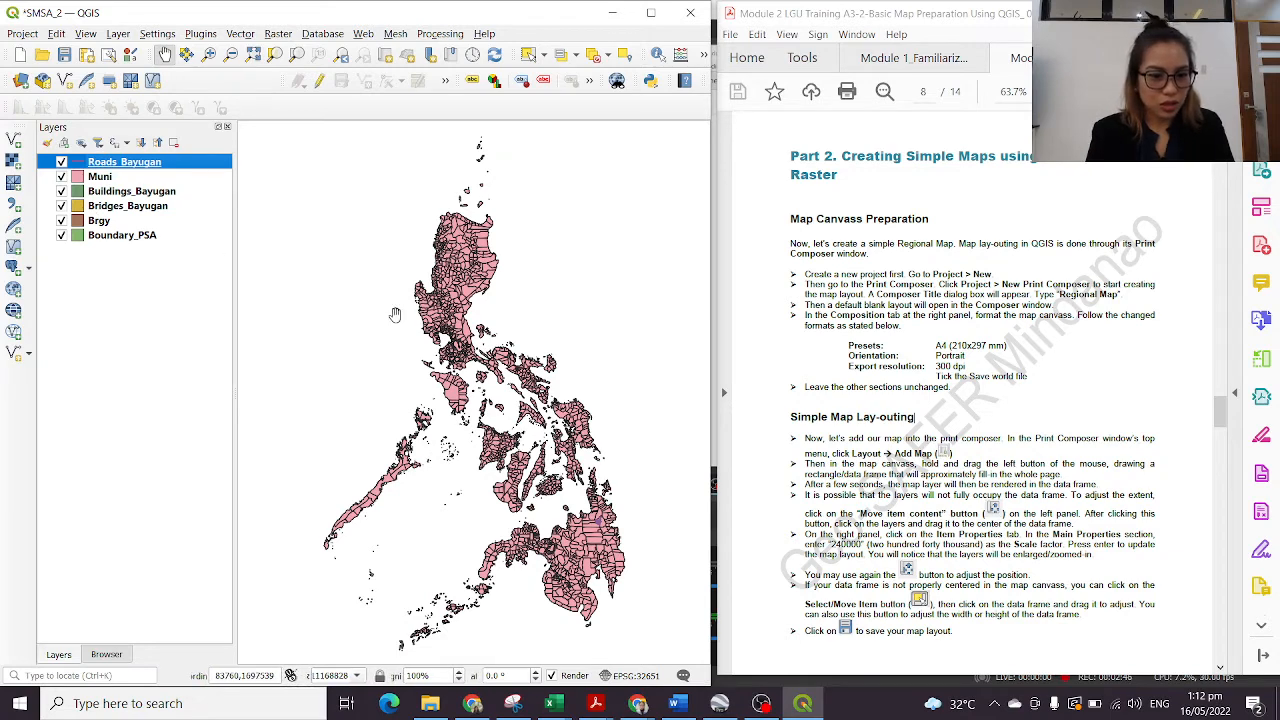
Step: Hide the Roads_Bayugan, Buildings_Bayugan, Bridges_Bayugan, Brgy and Muni layers so that only Boundary_PSA is shown
mouse_move(395, 338)
left_mouse_down()
mouse_move(325, 265)
mouse_move(377, 329)
left_mouse_up()
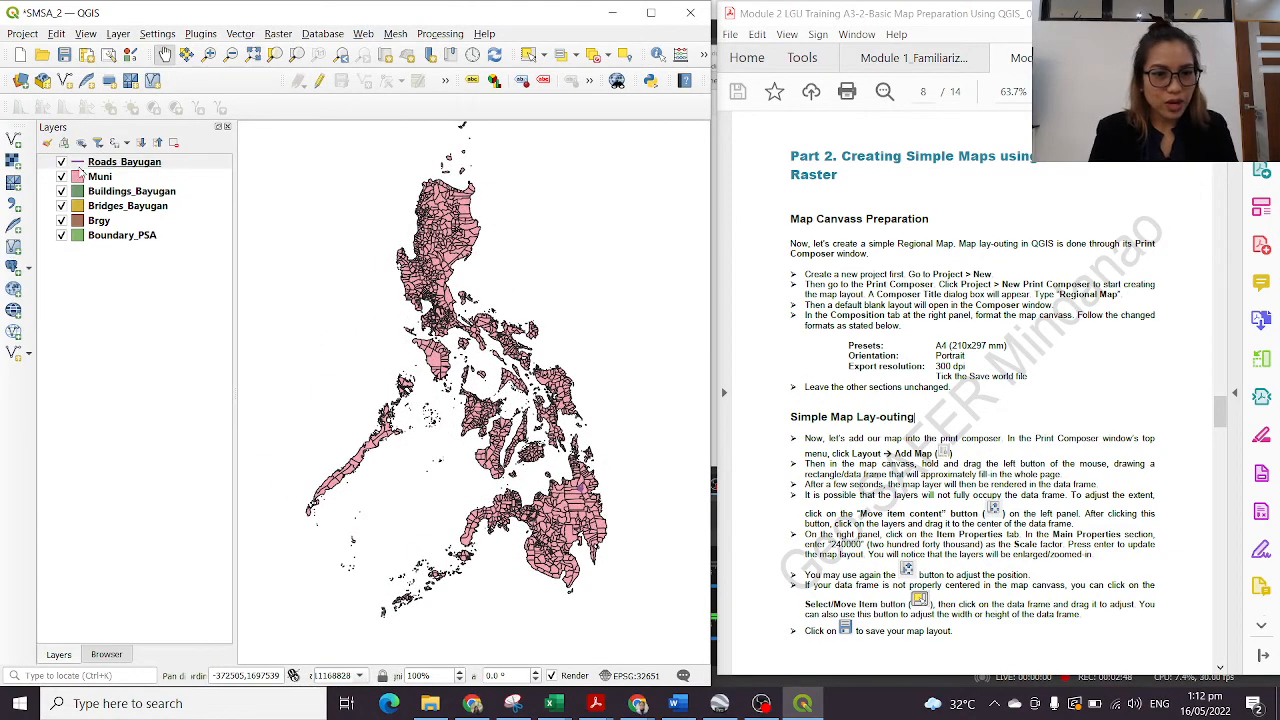
left_click(61, 162)
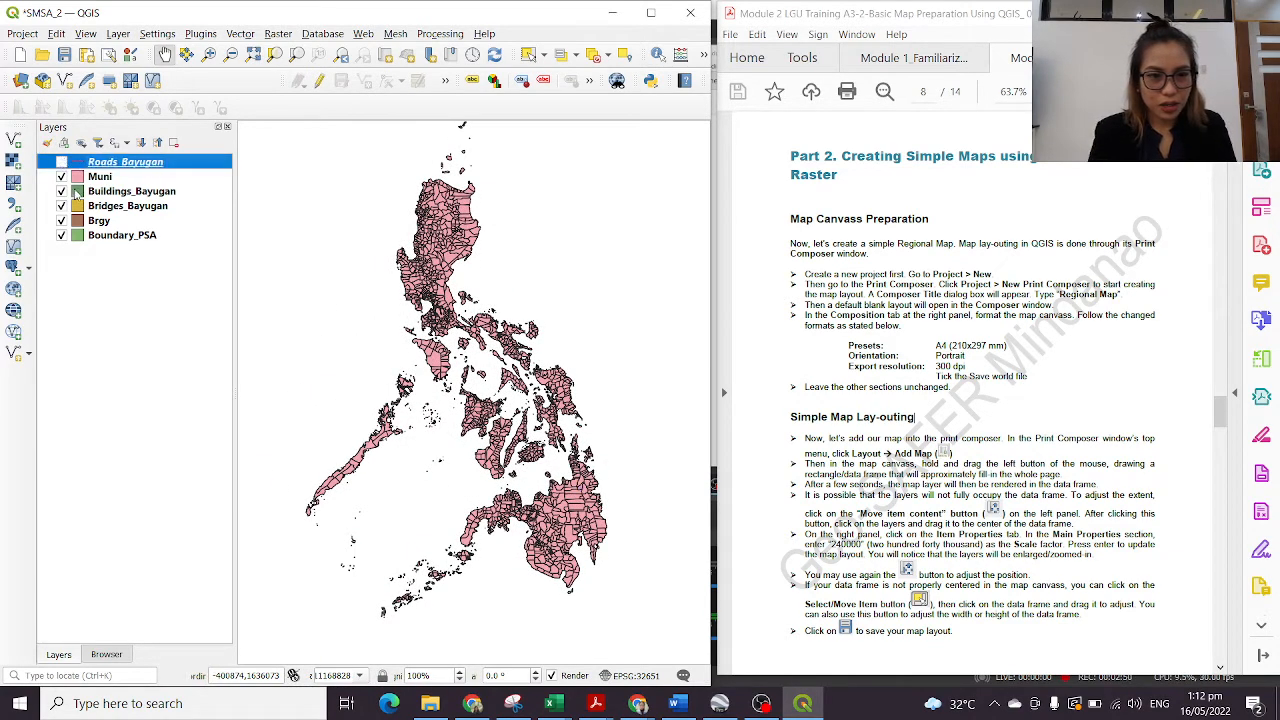
left_click(61, 191)
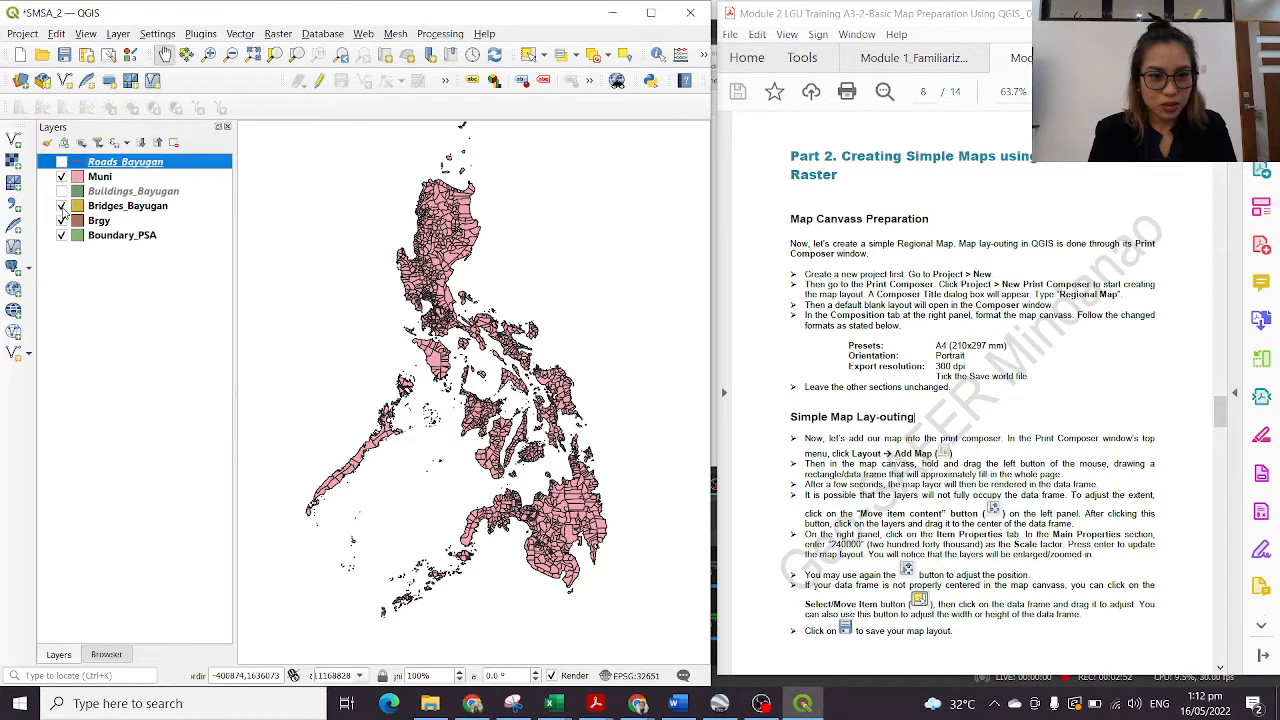
left_click(61, 206)
left_click(62, 221)
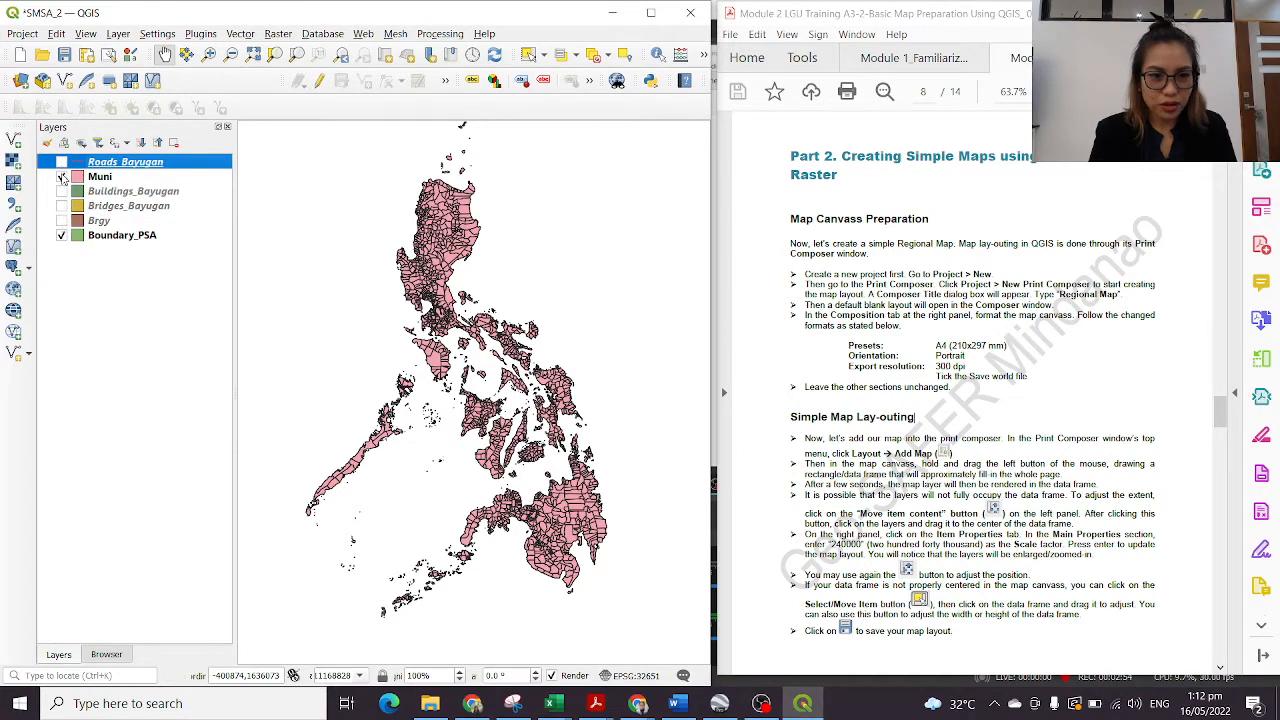
left_click(62, 177)
Step: Examine the Boundary_PSA province polygons in Mindanao and the layer's attribute table
scroll(464, 395, "up", 5)
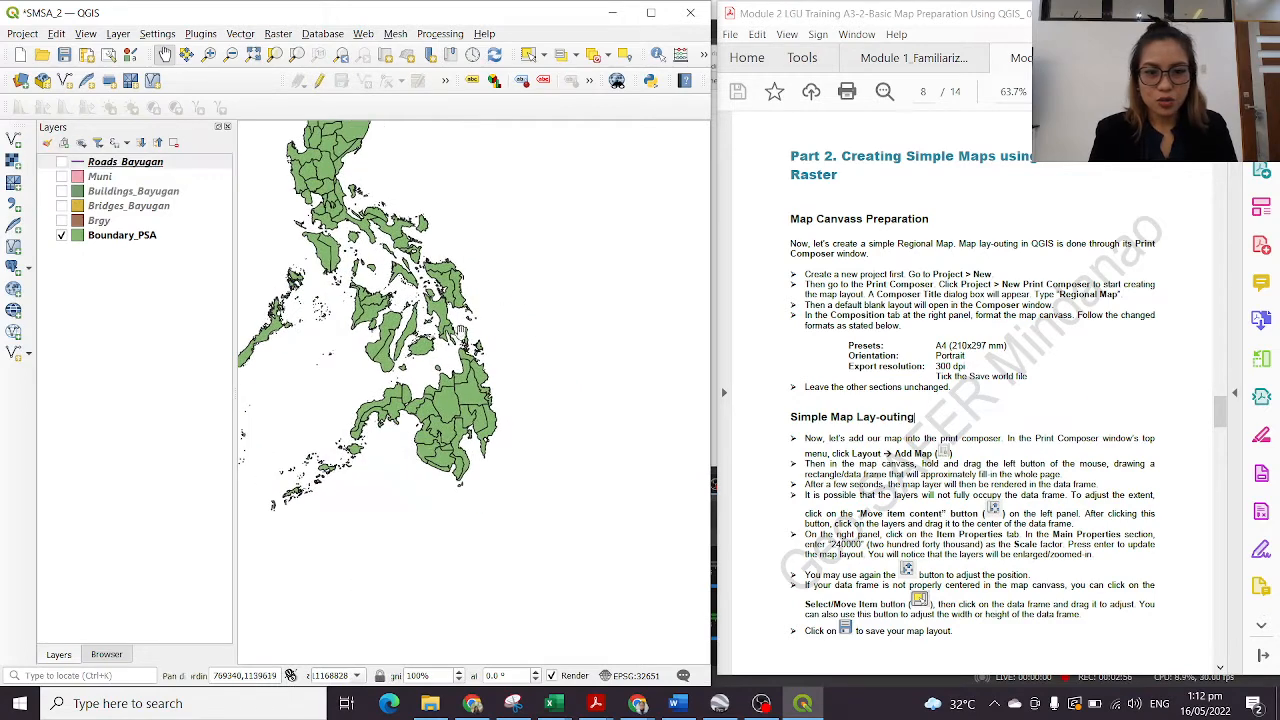
scroll(464, 395, "down", 3)
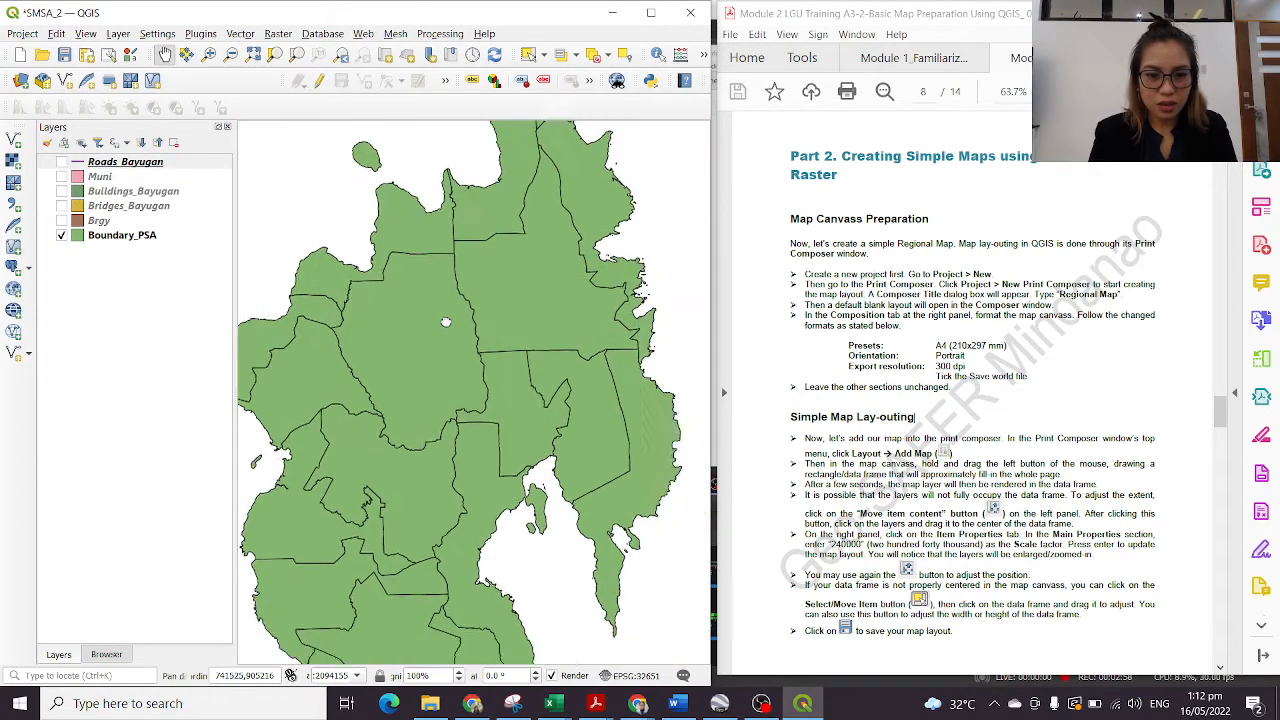
left_click_drag(403, 335, 451, 345)
right_click(120, 245)
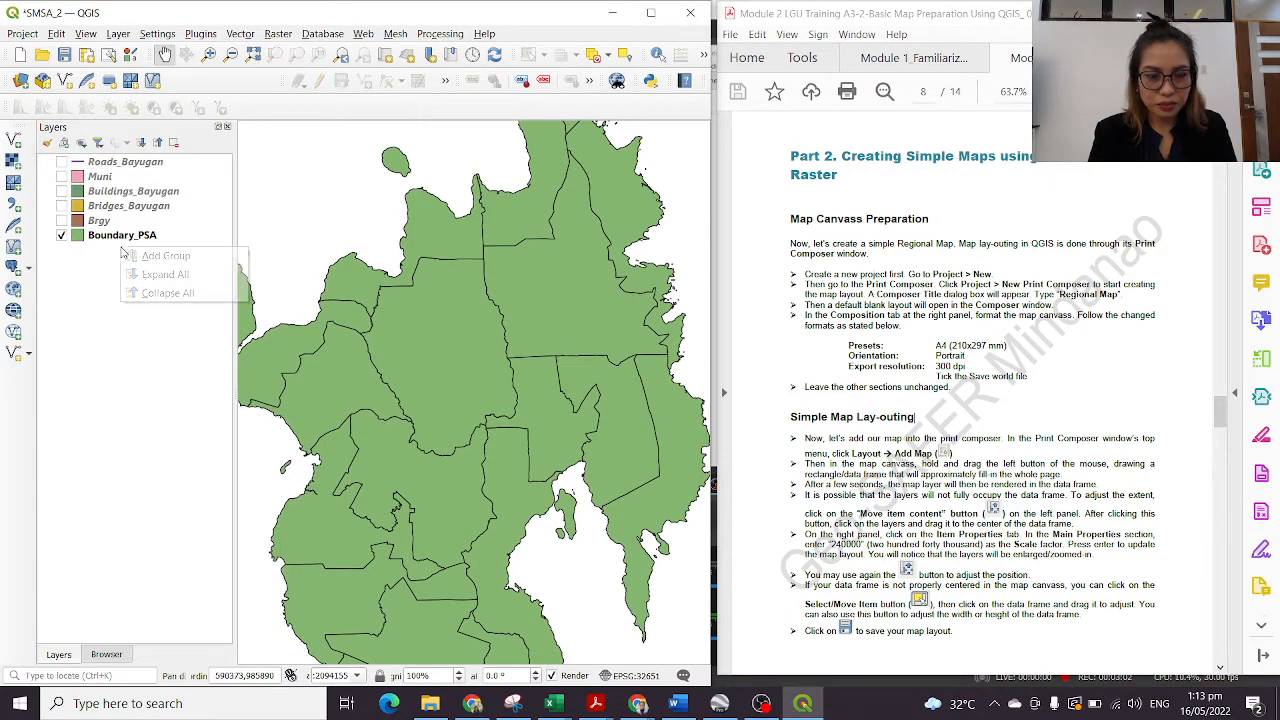
key("Escape")
right_click(129, 235)
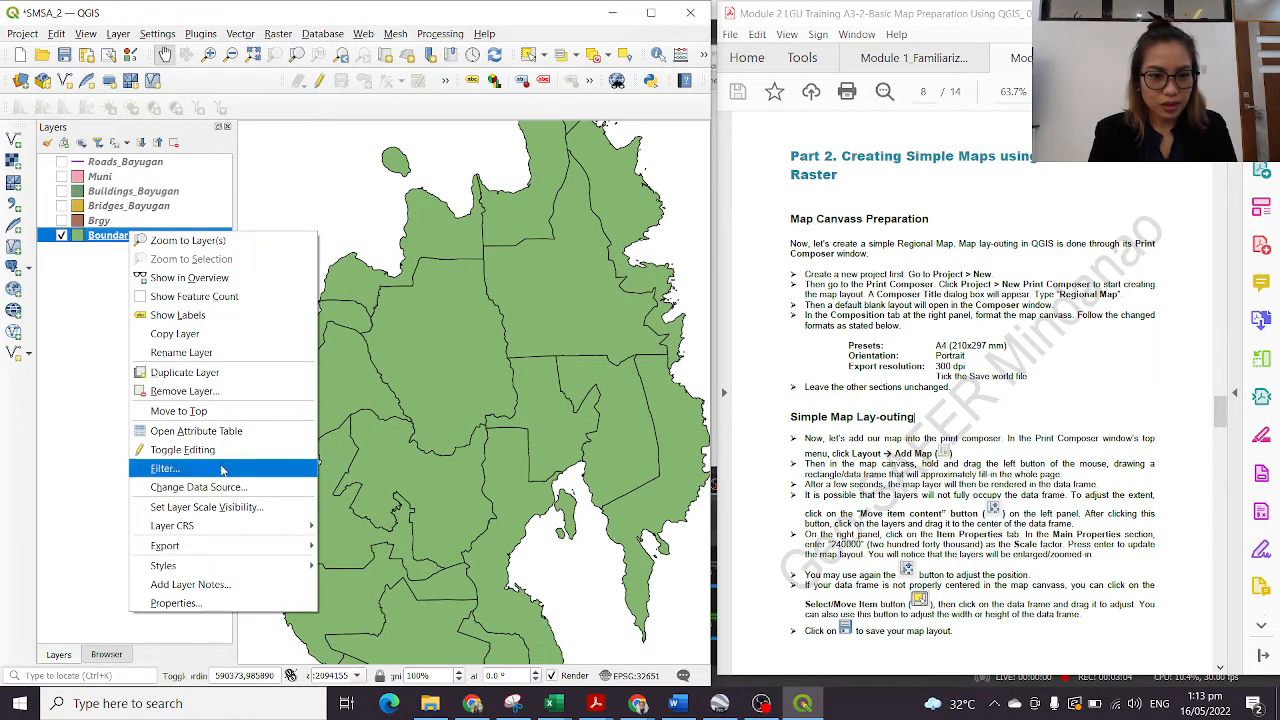
left_click(231, 431)
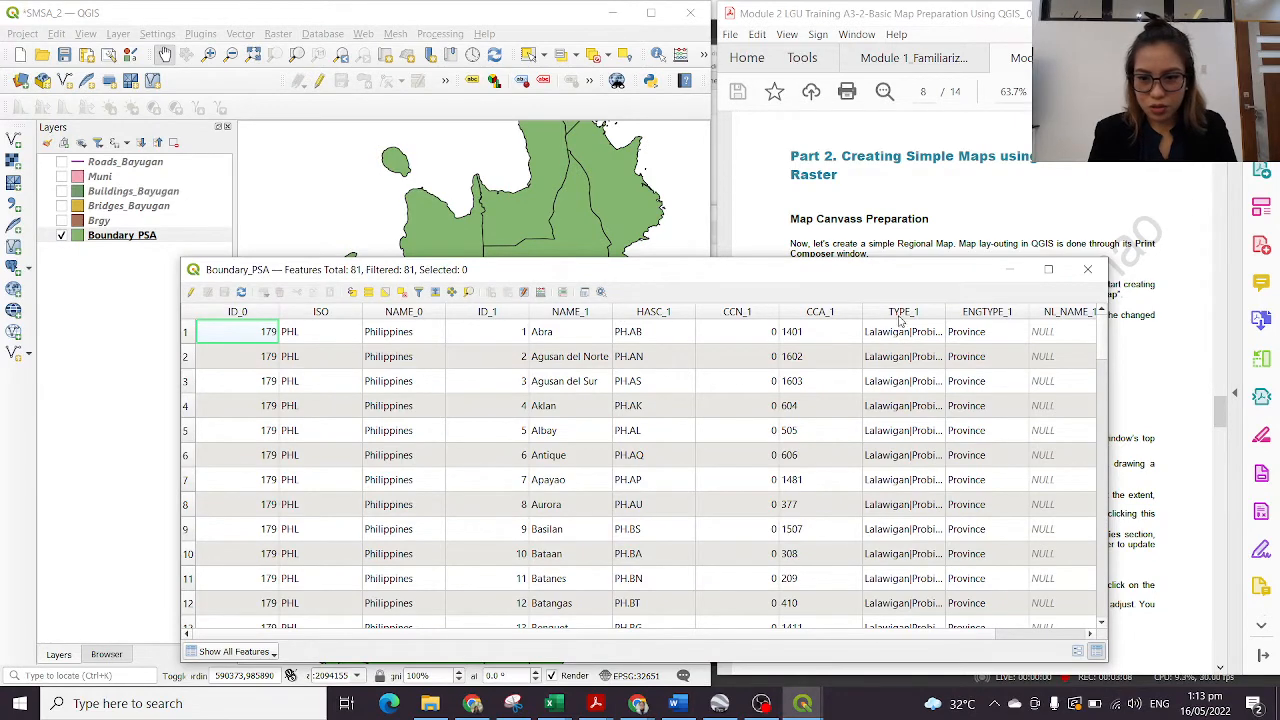
left_click(1088, 269)
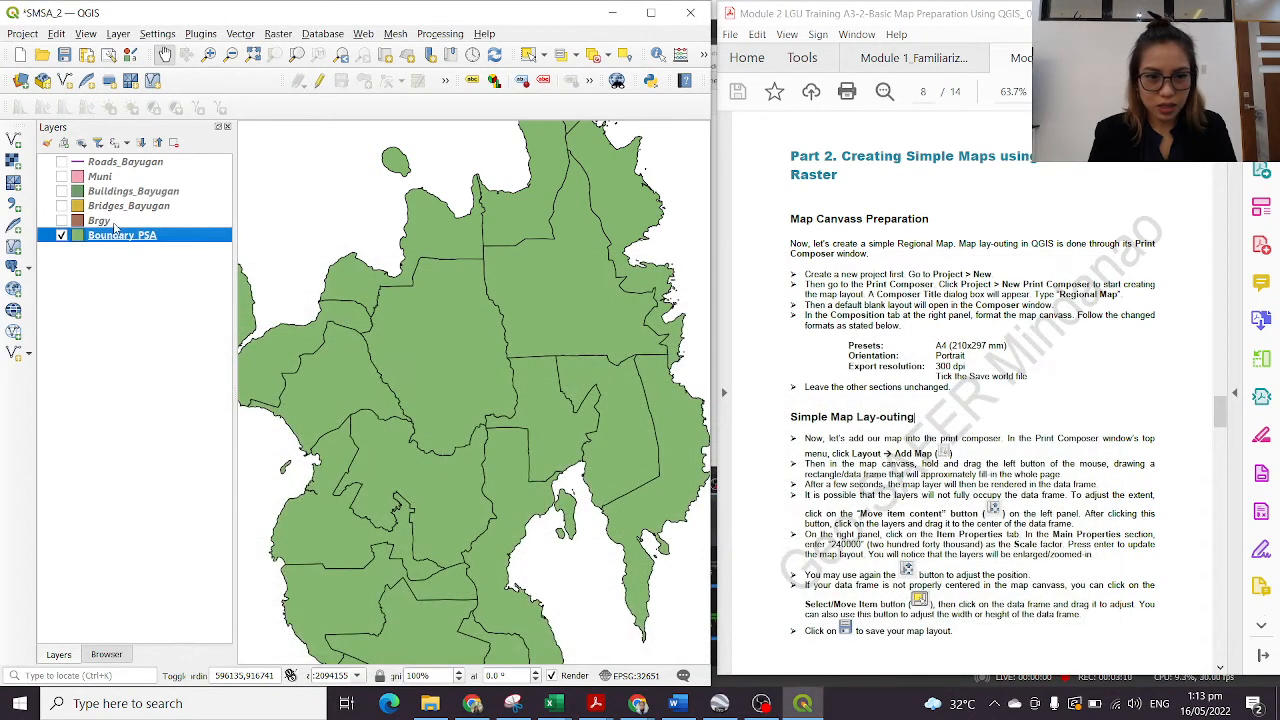
Step: Make the Muni and Brgy layers visible together with Boundary_PSA
left_click(62, 177)
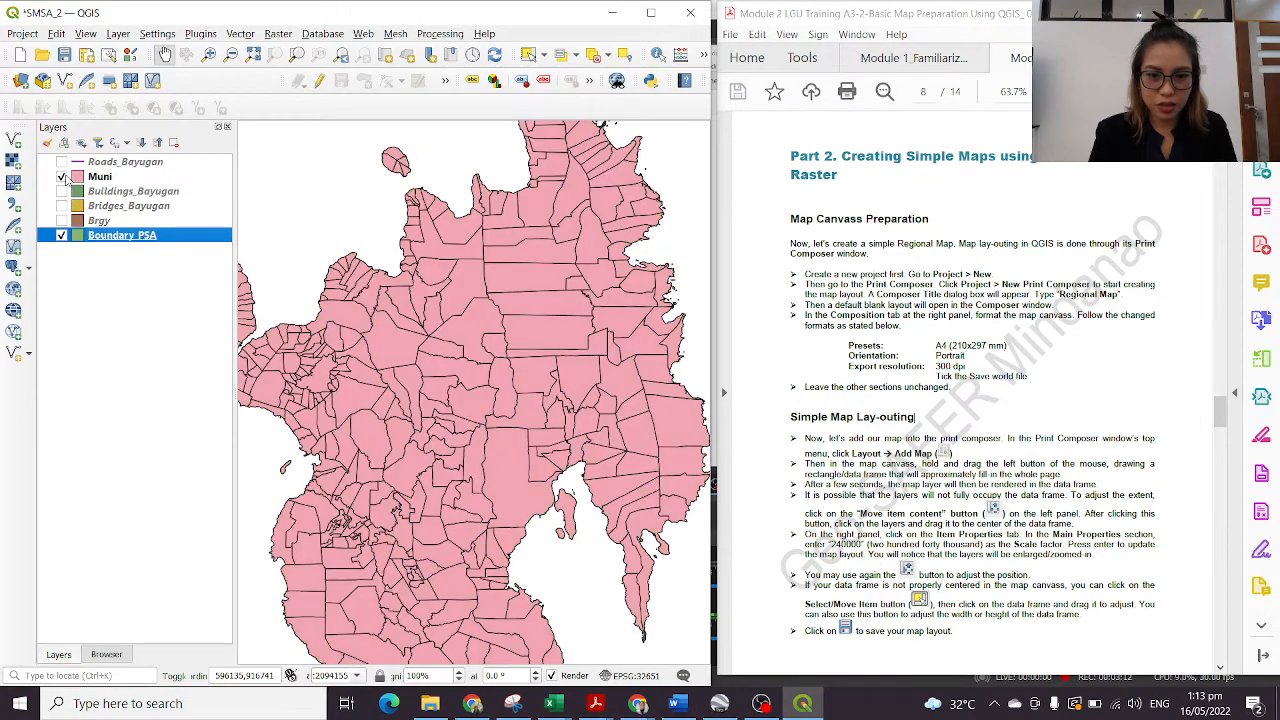
left_click(62, 177)
left_click(62, 177)
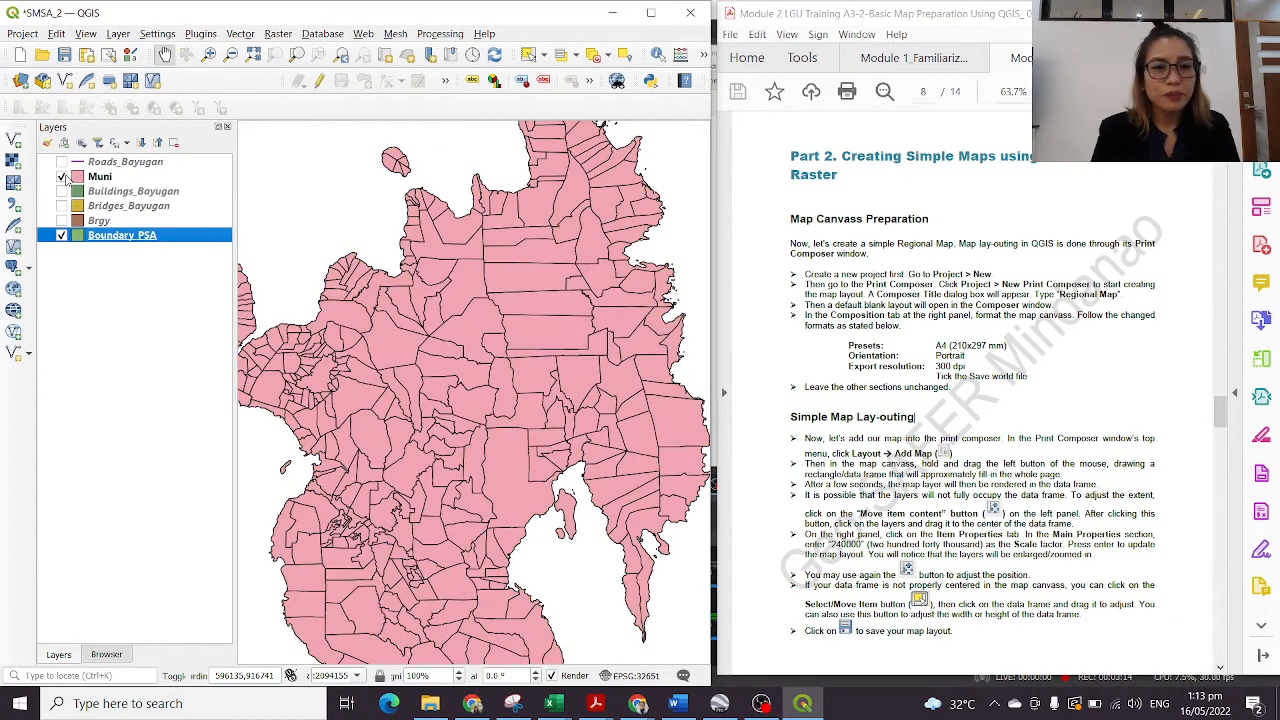
left_click(71, 224)
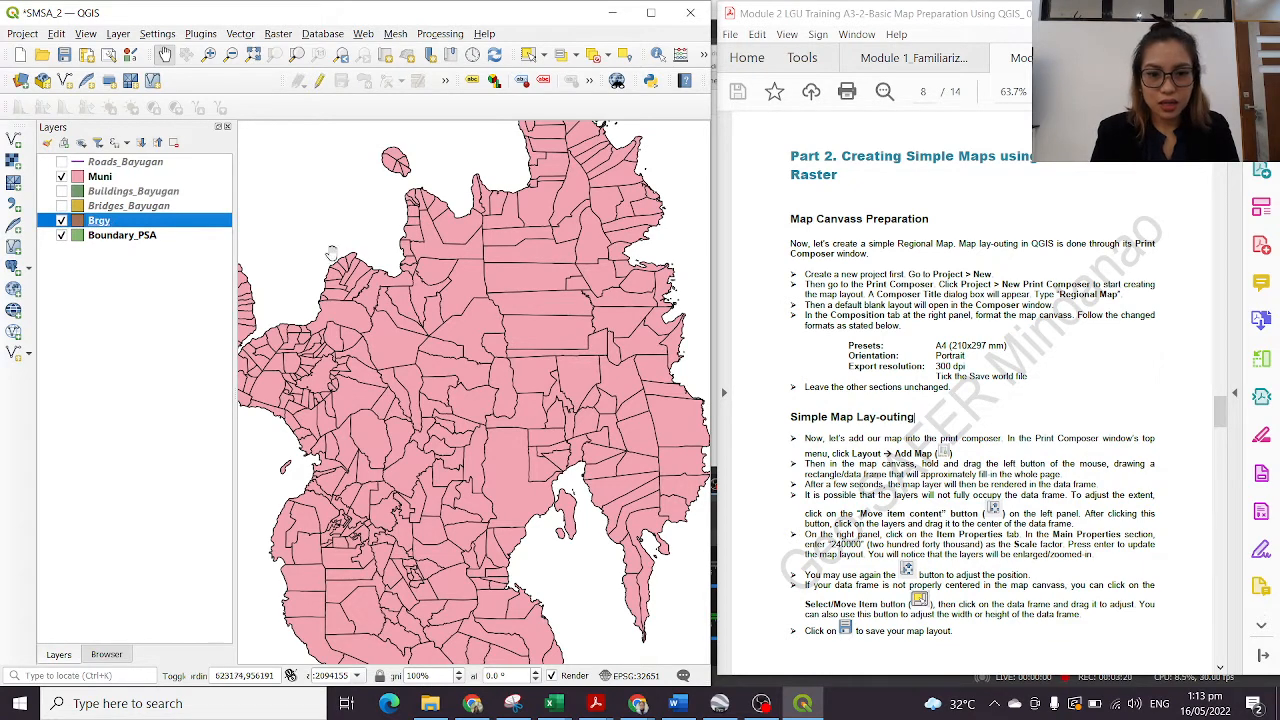
scroll(471, 336, "up", 2)
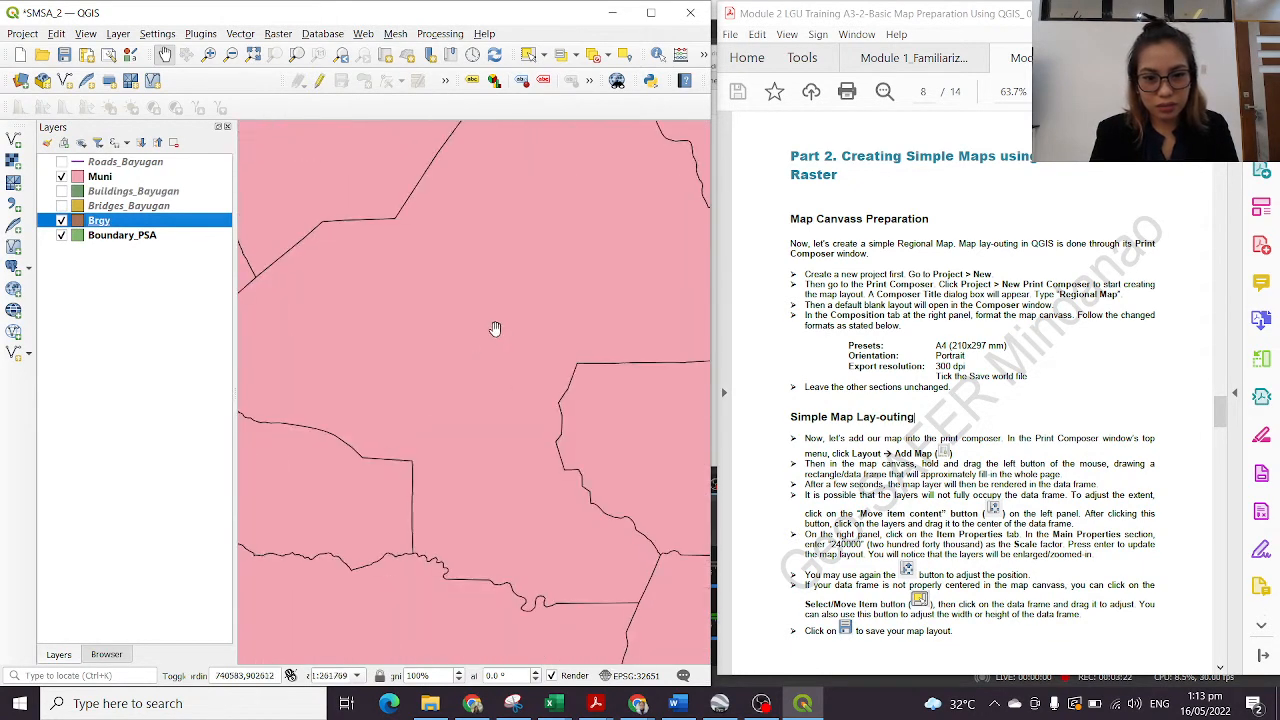
scroll(495, 329, "down", 2)
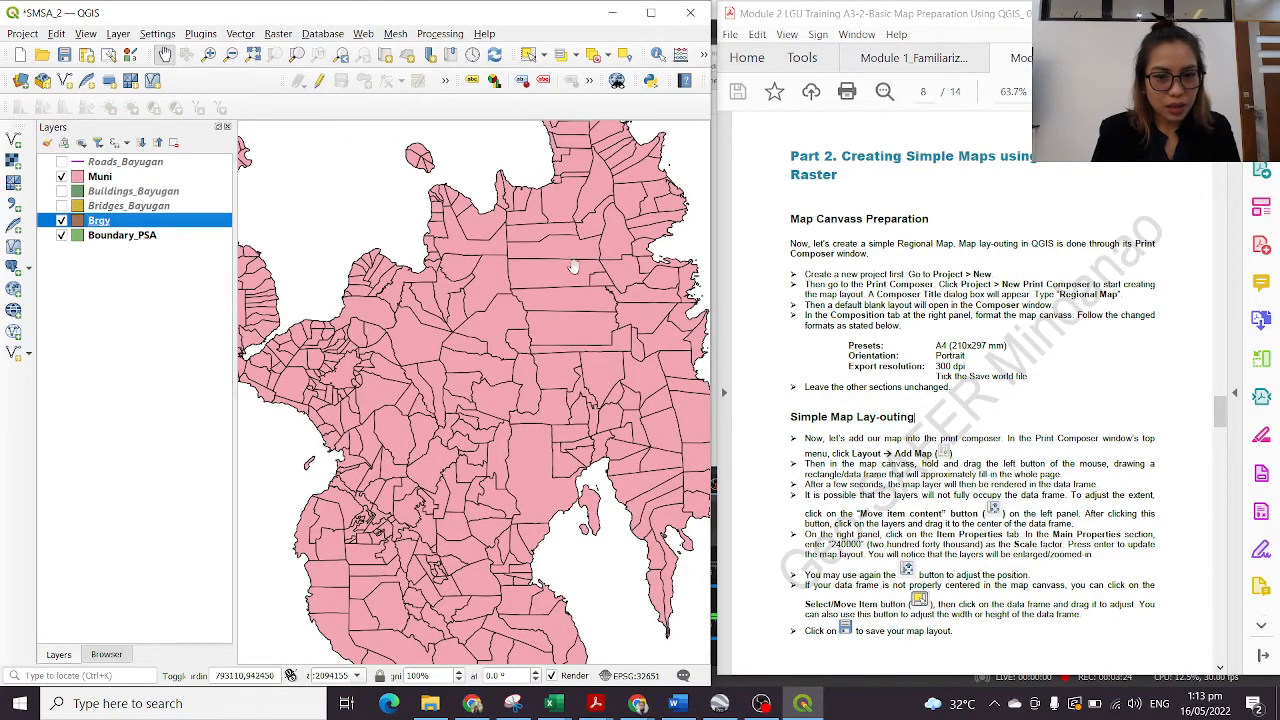
left_click_drag(531, 280, 507, 309)
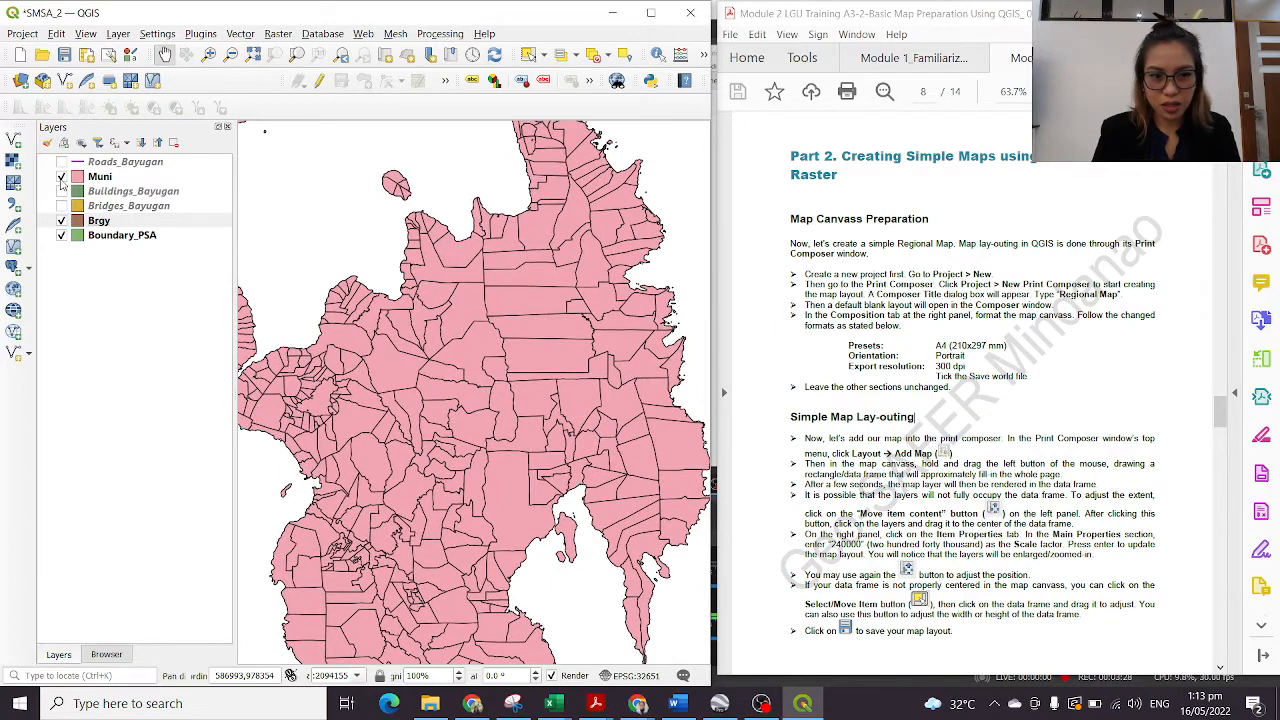
Step: Hide the Muni layer and examine the Brgy polygons up close over Boundary_PSA
left_click(61, 177)
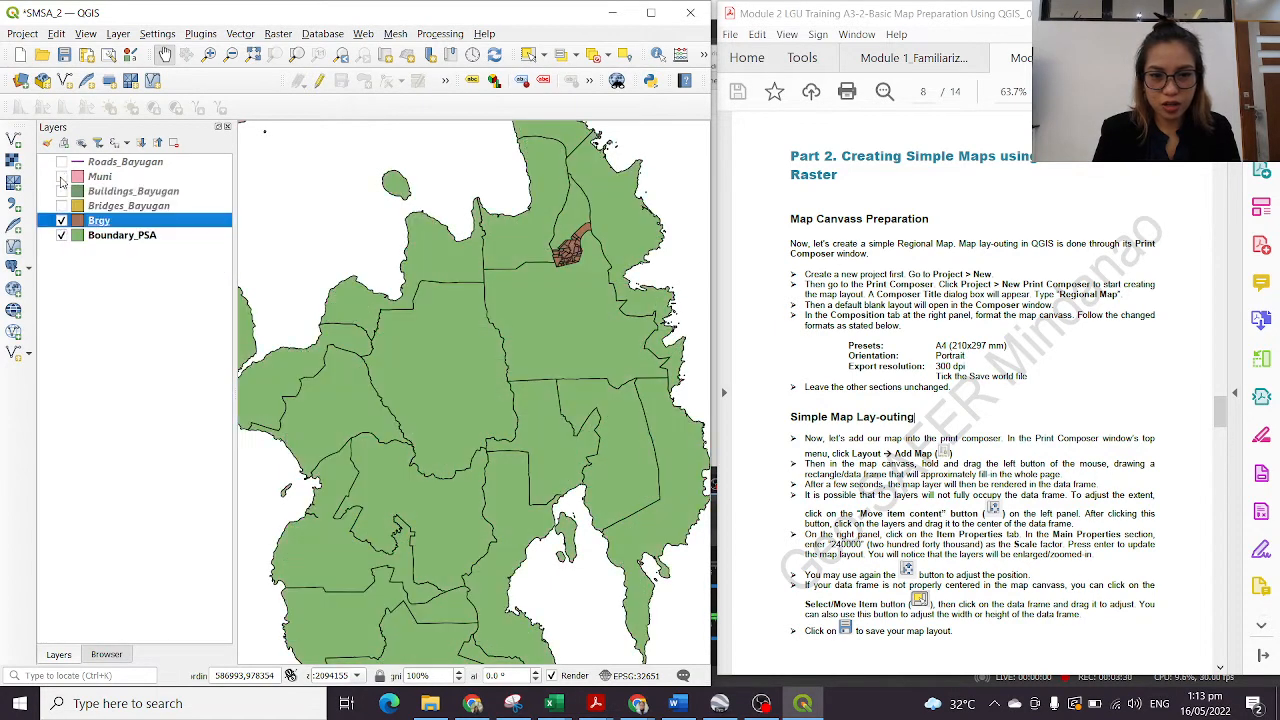
scroll(571, 248, "up", 3)
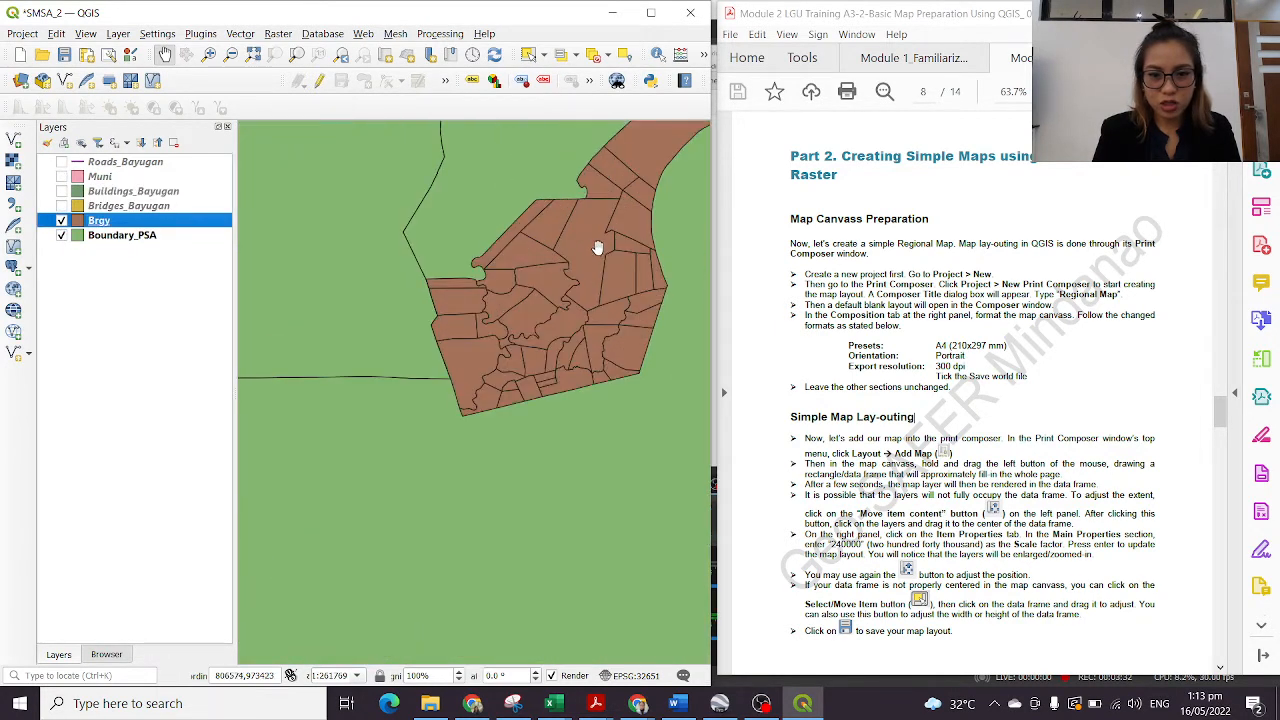
left_click_drag(597, 248, 467, 335)
left_click(118, 222)
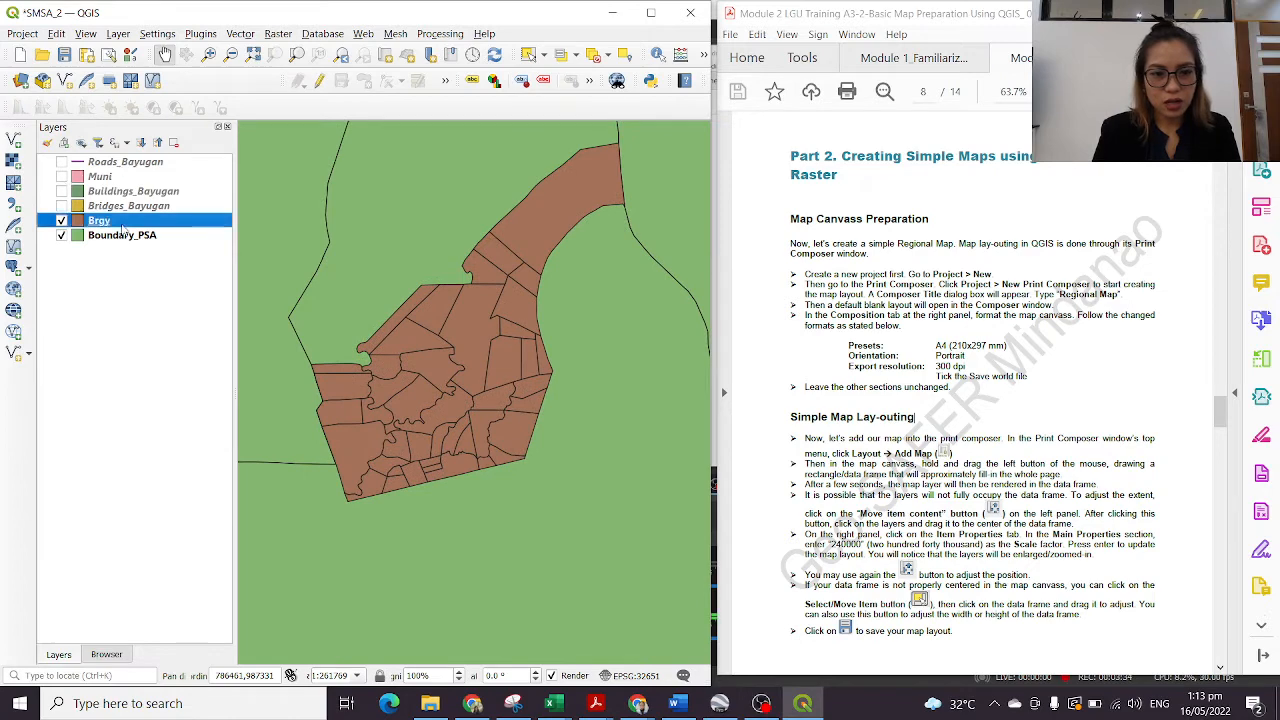
Step: Show the Muni layer again and move the Brgy layer above Muni in the layer order
left_click(62, 177)
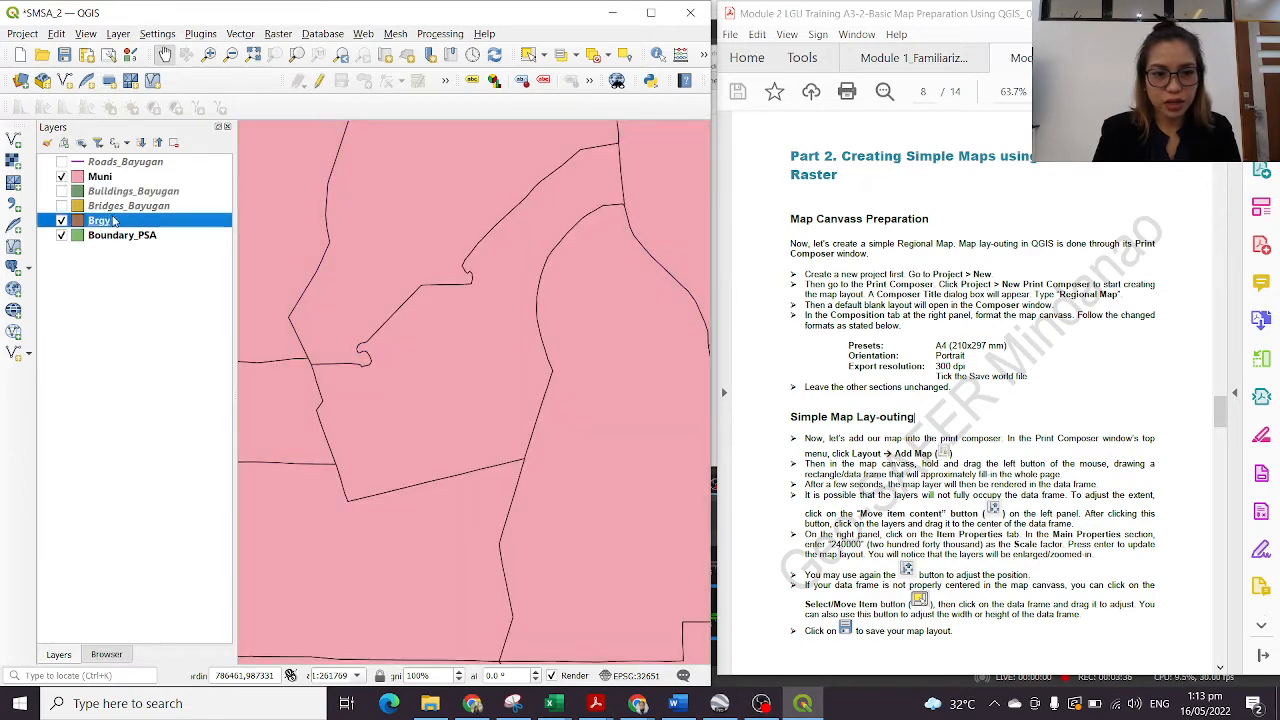
left_click_drag(122, 230, 137, 178)
scroll(586, 318, "down", 5)
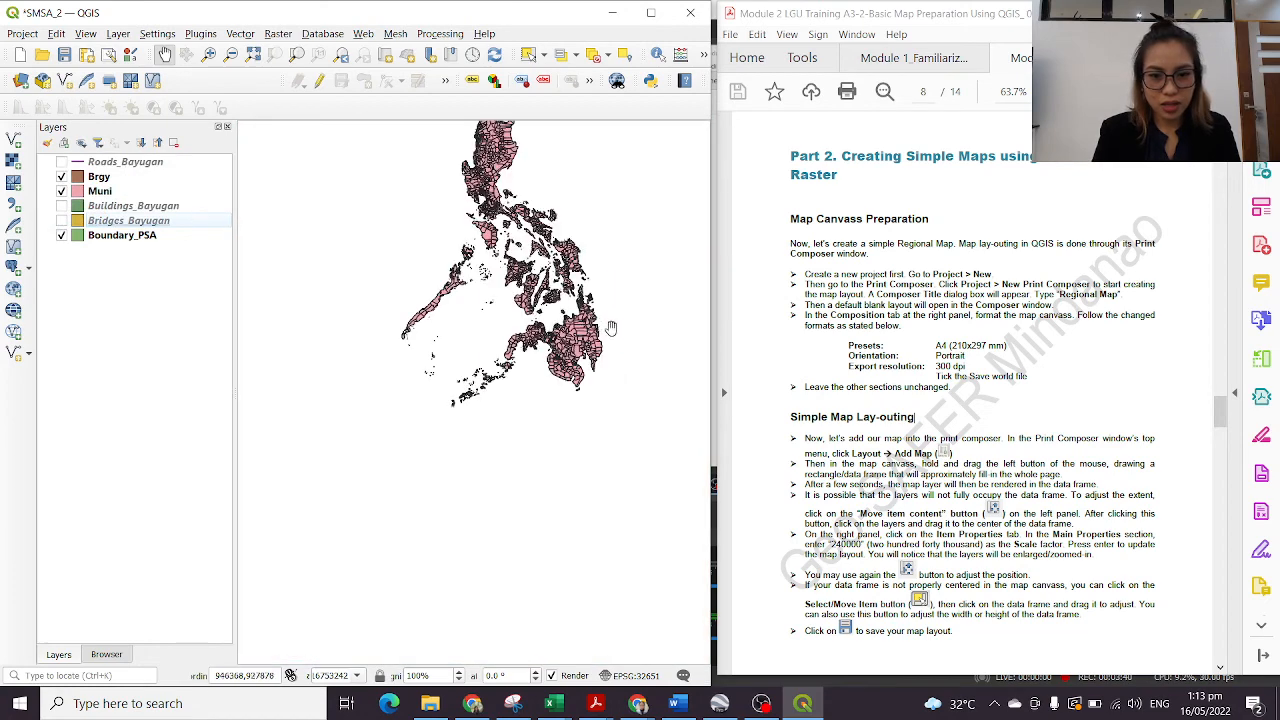
scroll(600, 327, "up", 1)
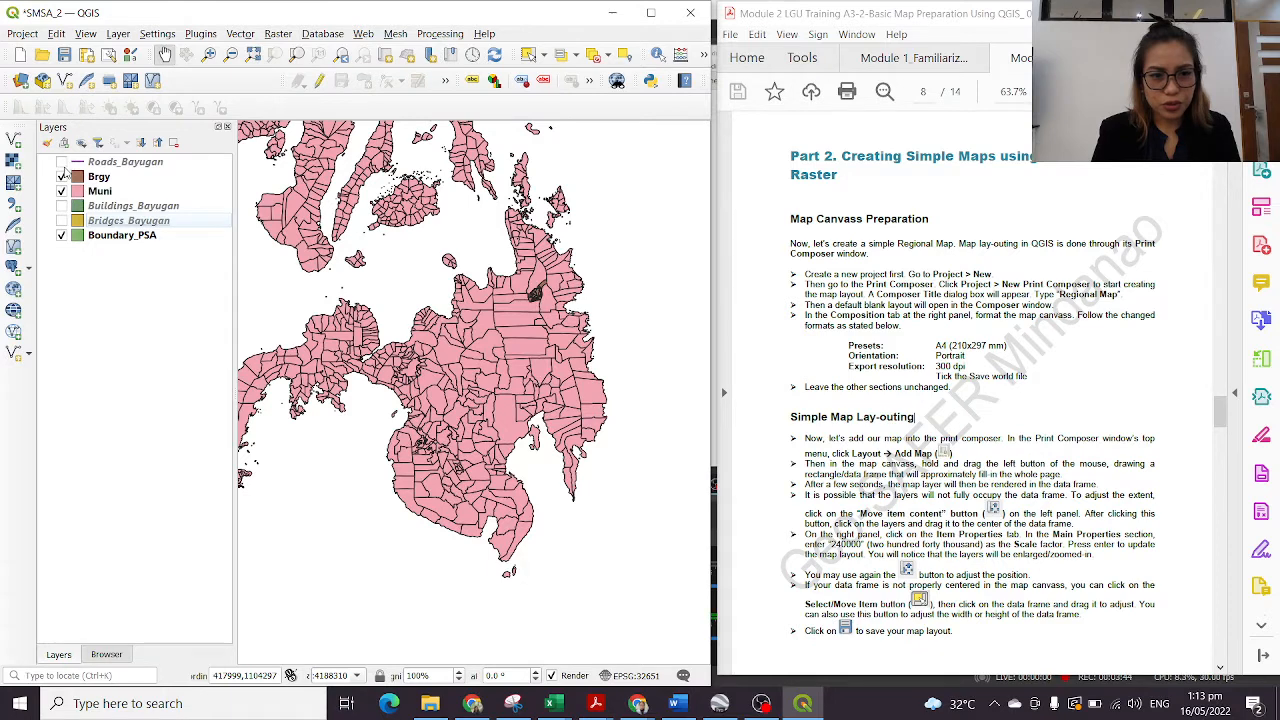
Step: Toggle the Roads_Bayugan layer to examine the roads over the Brgy polygons, and leave it hidden
left_click(61, 162)
scroll(530, 296, "up", 5)
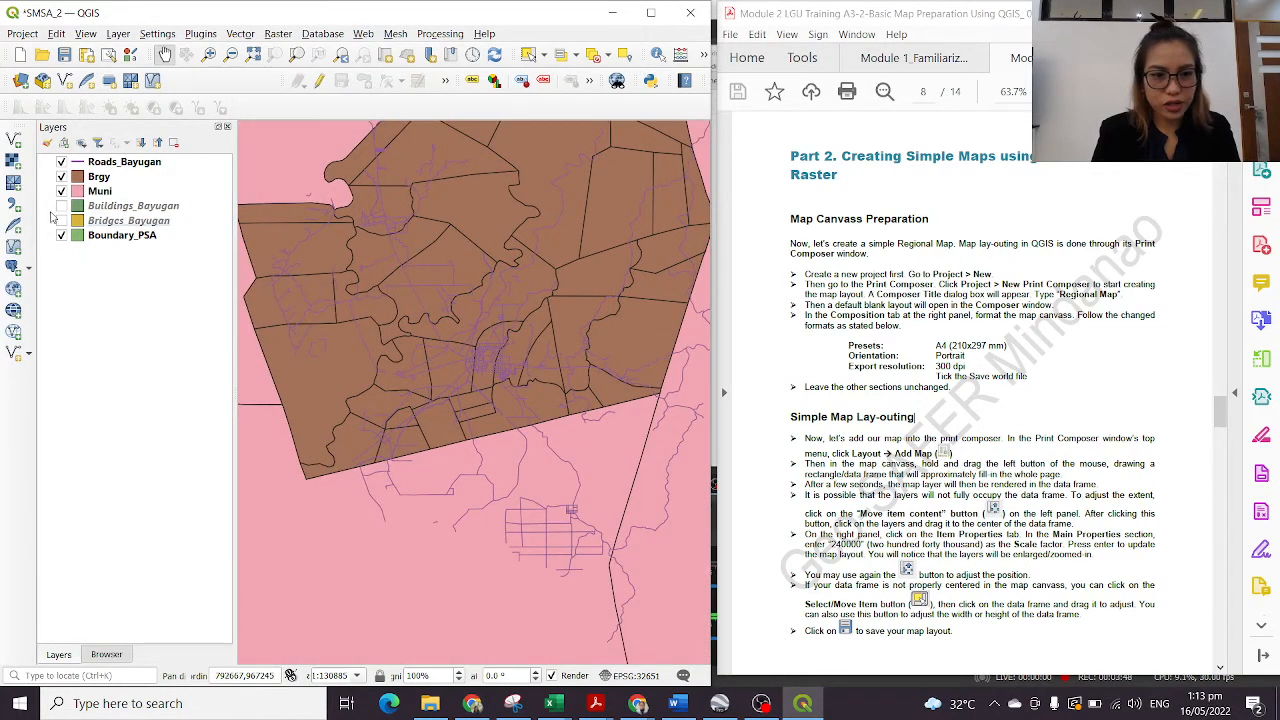
left_click(62, 163)
left_click(62, 163)
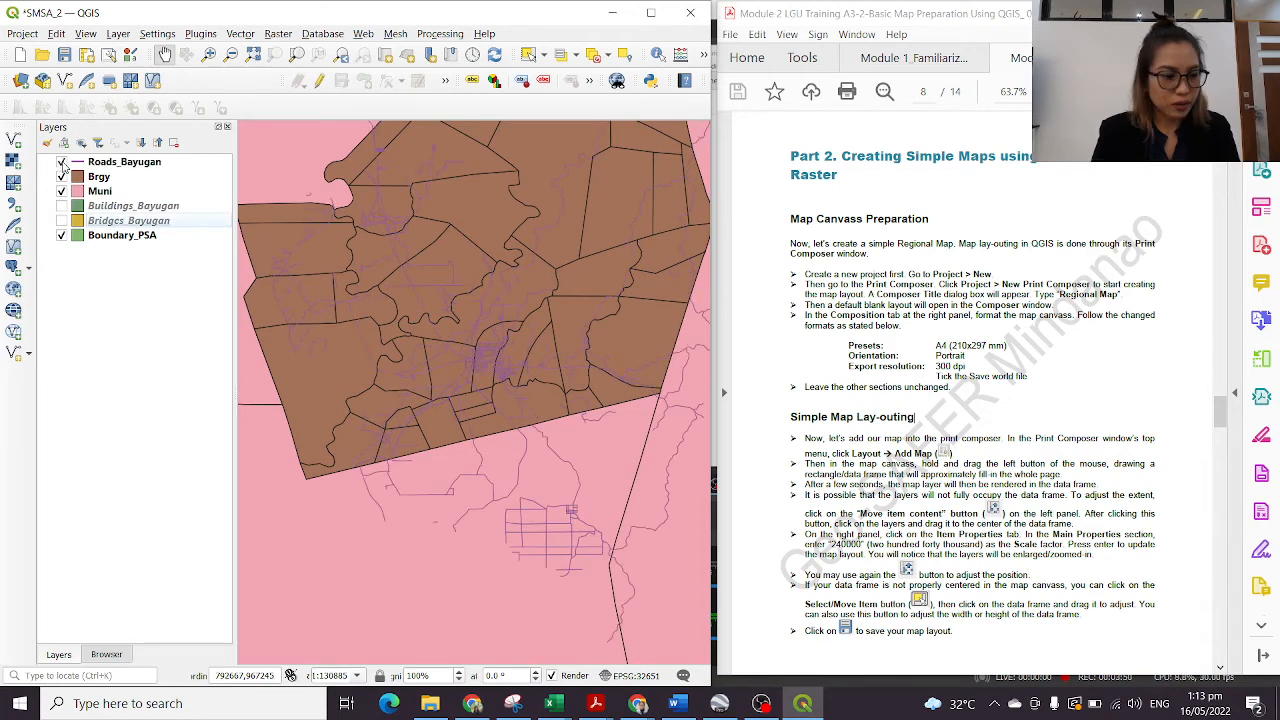
left_click(62, 163)
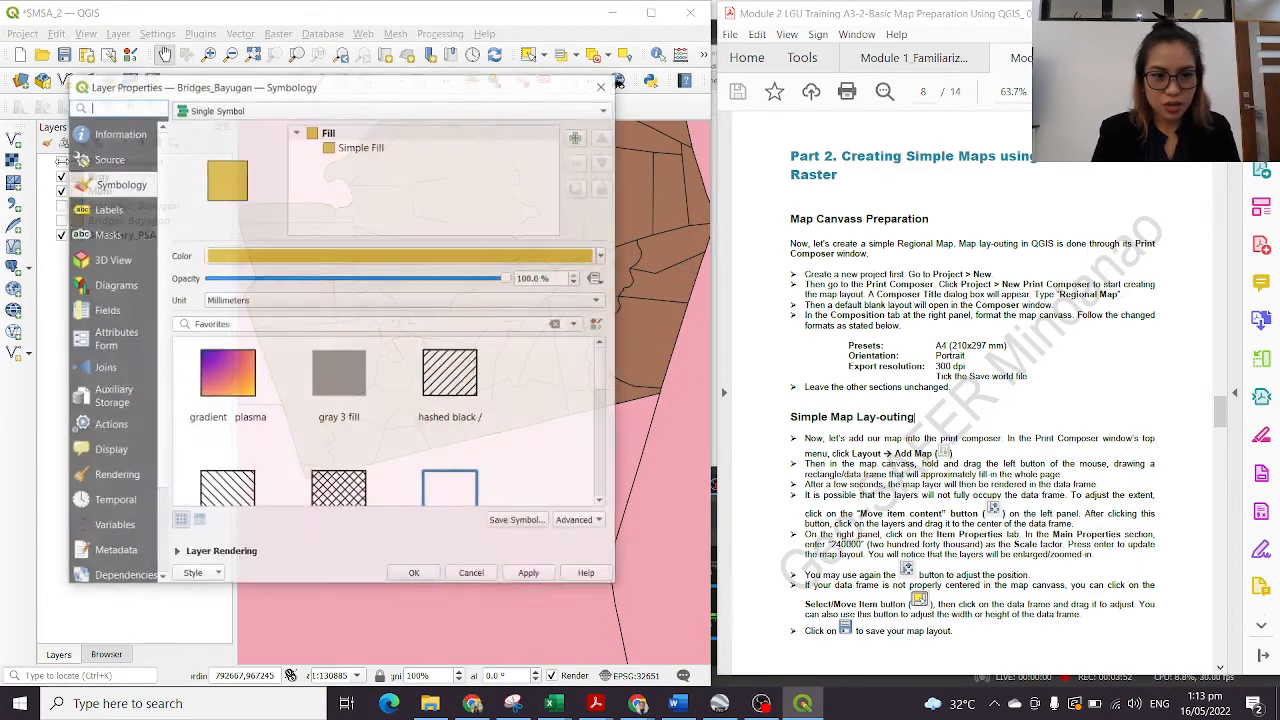
left_click(601, 82)
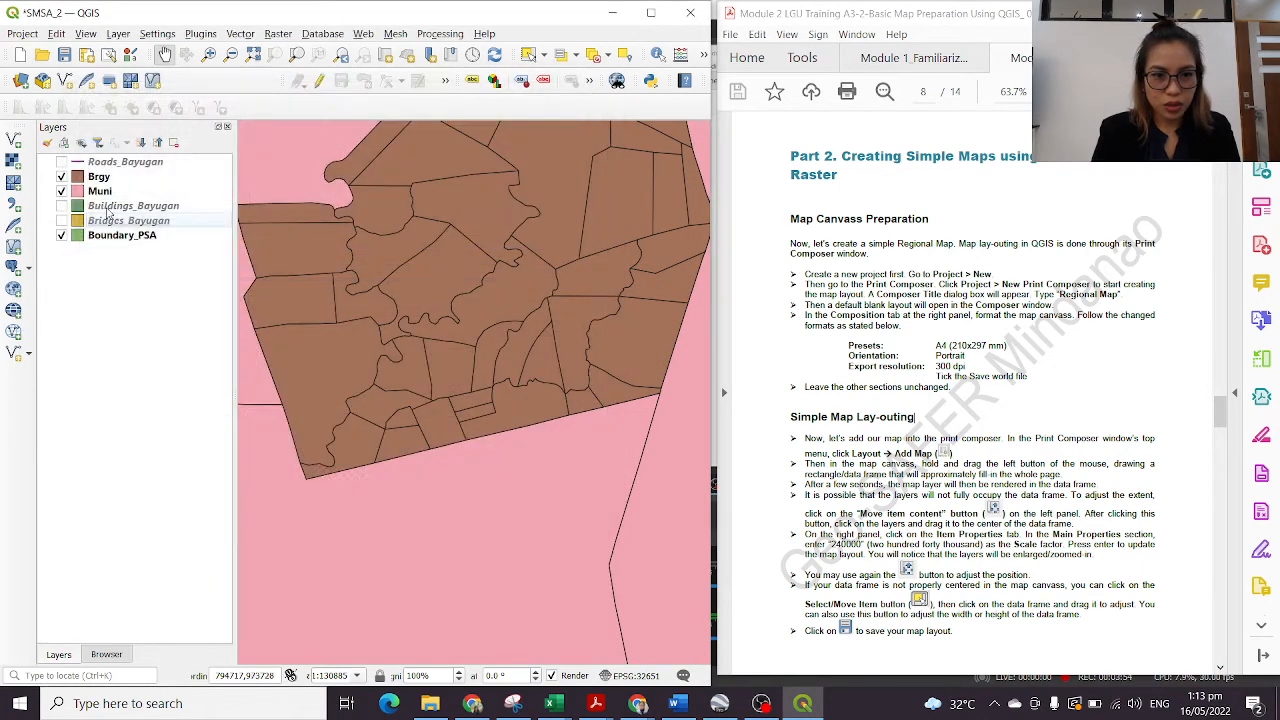
Step: Show the Roads_Bayugan and Buildings_Bayugan layers and move Buildings_Bayugan to the top of the layer order
left_click(61, 162)
left_click(62, 206)
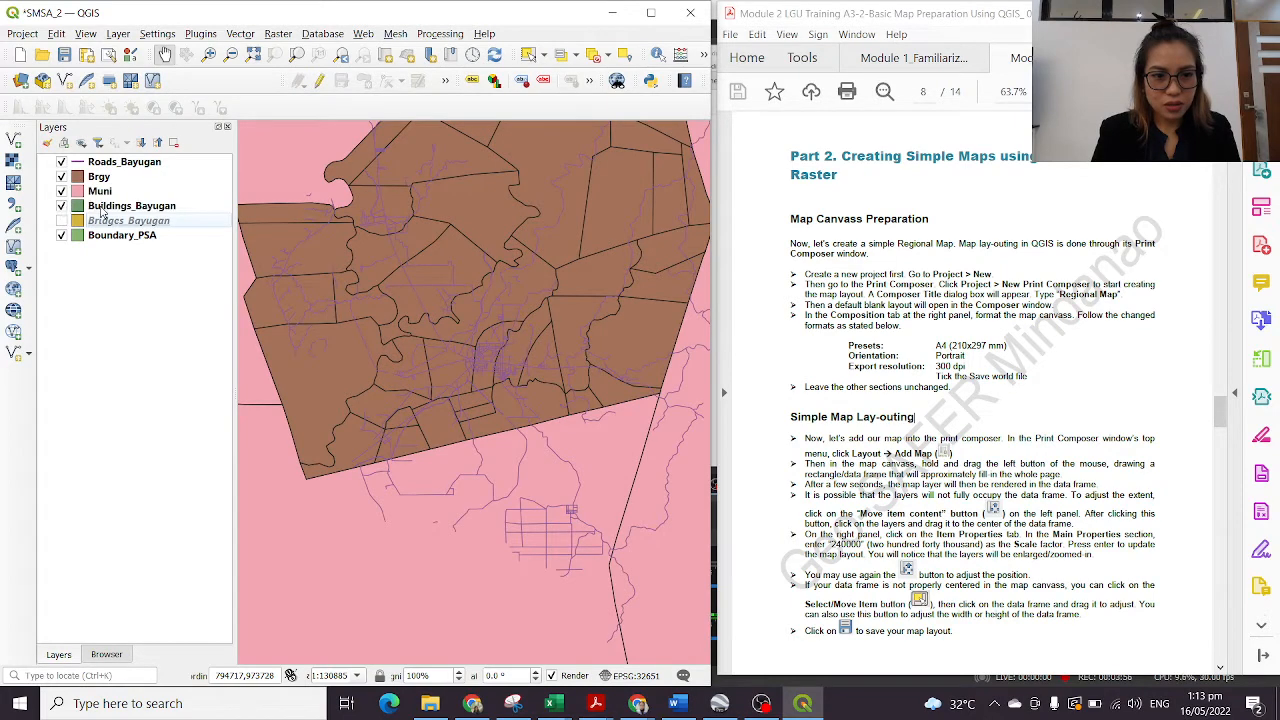
left_click(111, 207)
left_click_drag(128, 207, 120, 155)
left_click_drag(121, 203, 125, 166)
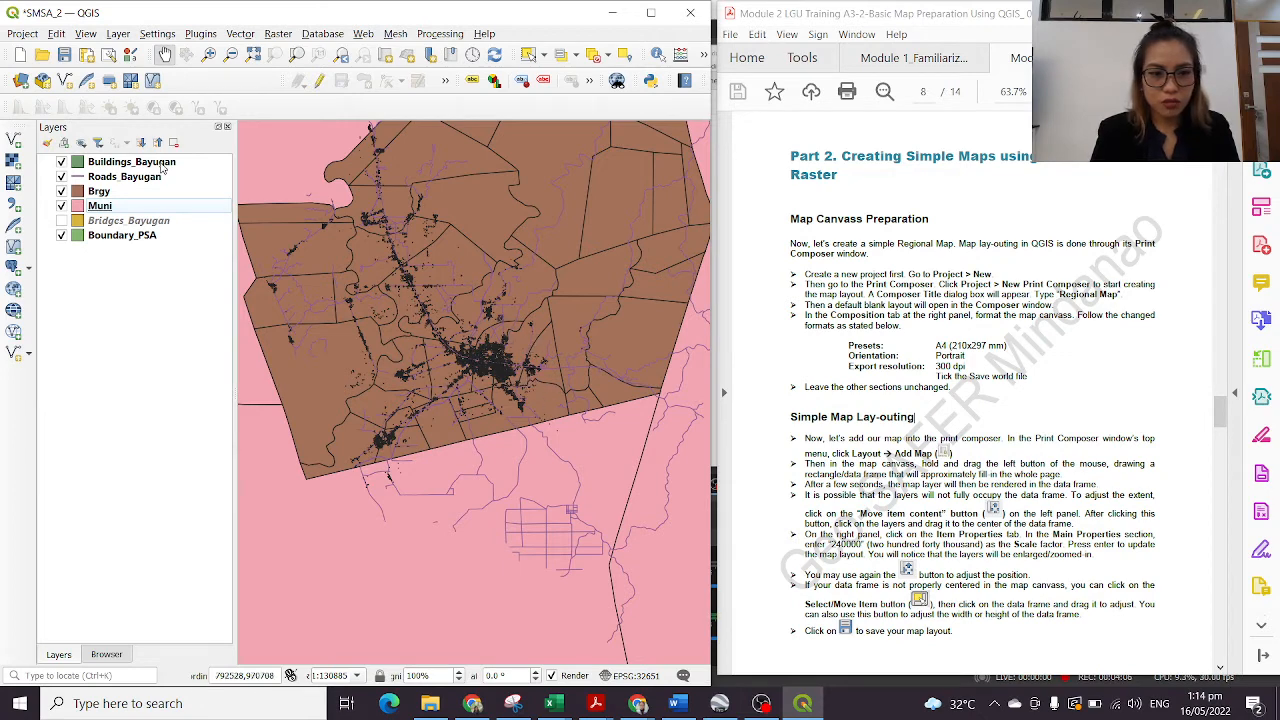
Step: Show the Bridges_Bayugan layer and place it between Roads_Bayugan and Brgy in the layer order
left_click(62, 221)
left_click_drag(118, 221, 132, 176)
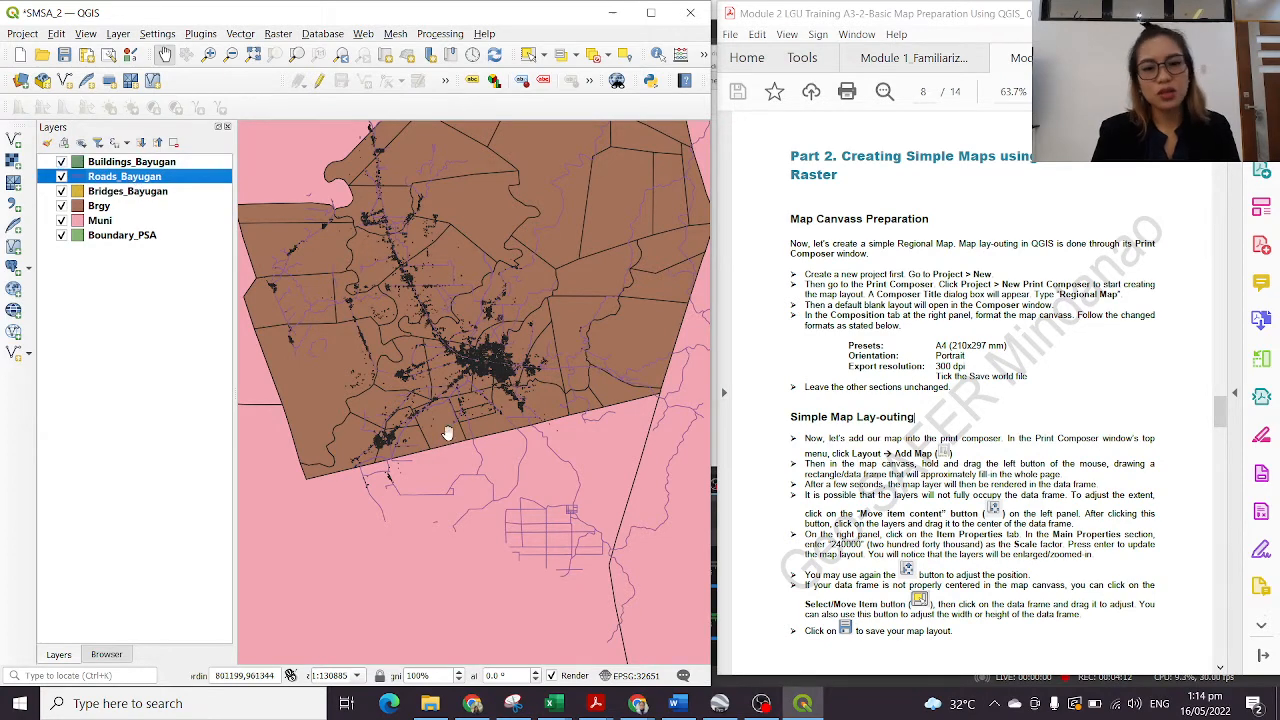
scroll(530, 415, "down", 2)
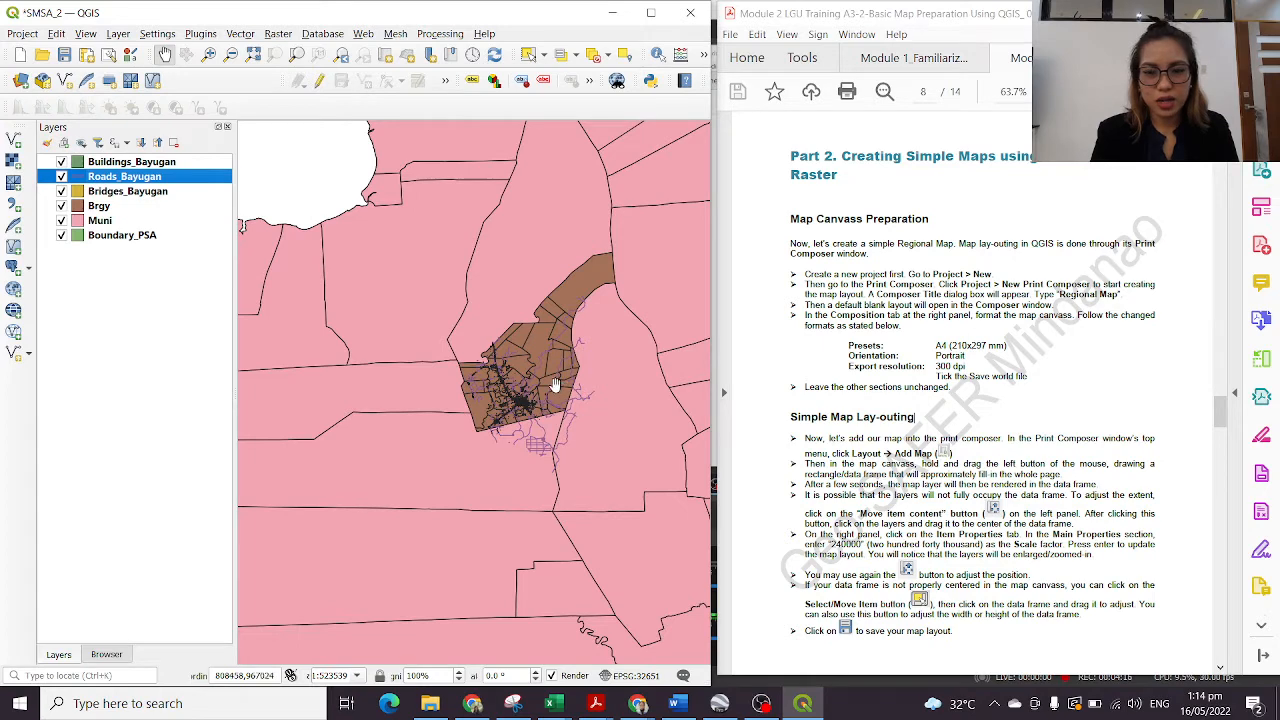
scroll(528, 405, "up", 2)
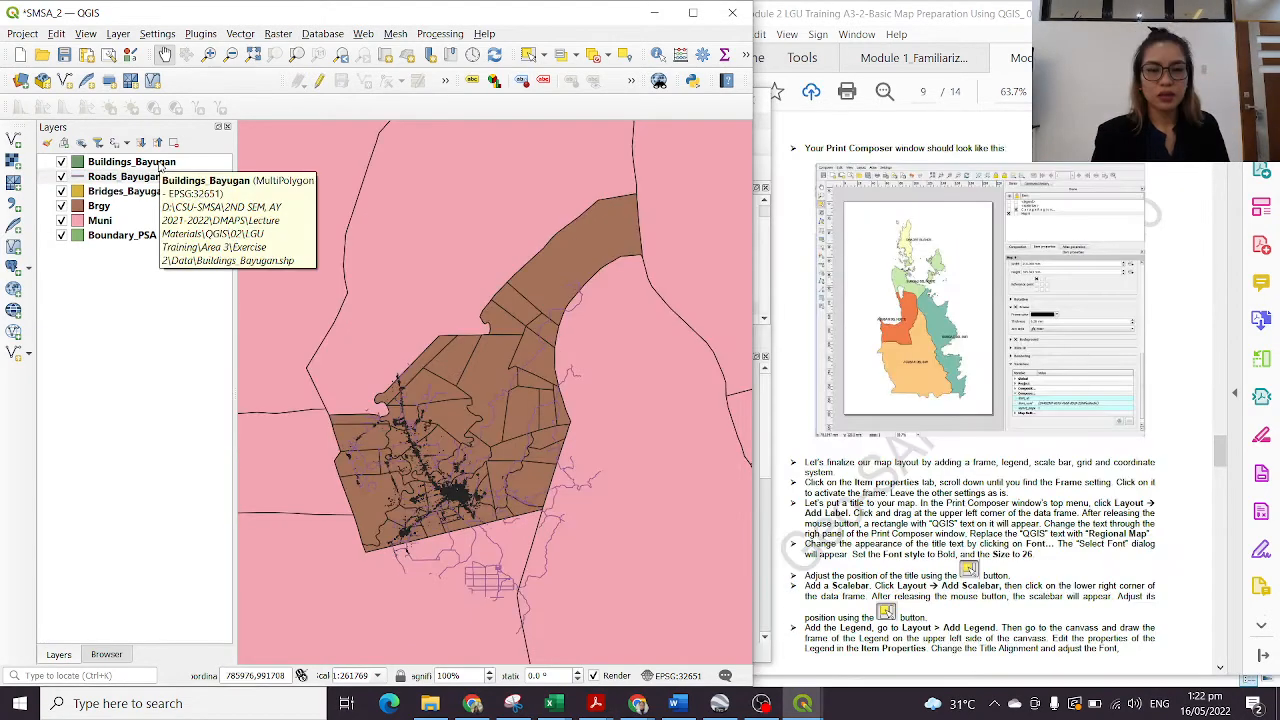
Step: Review the Simple Labeling, Map Canvass Preparation and Simple Map Lay-outing instructions in the Module 2 PDF
left_click(160, 166)
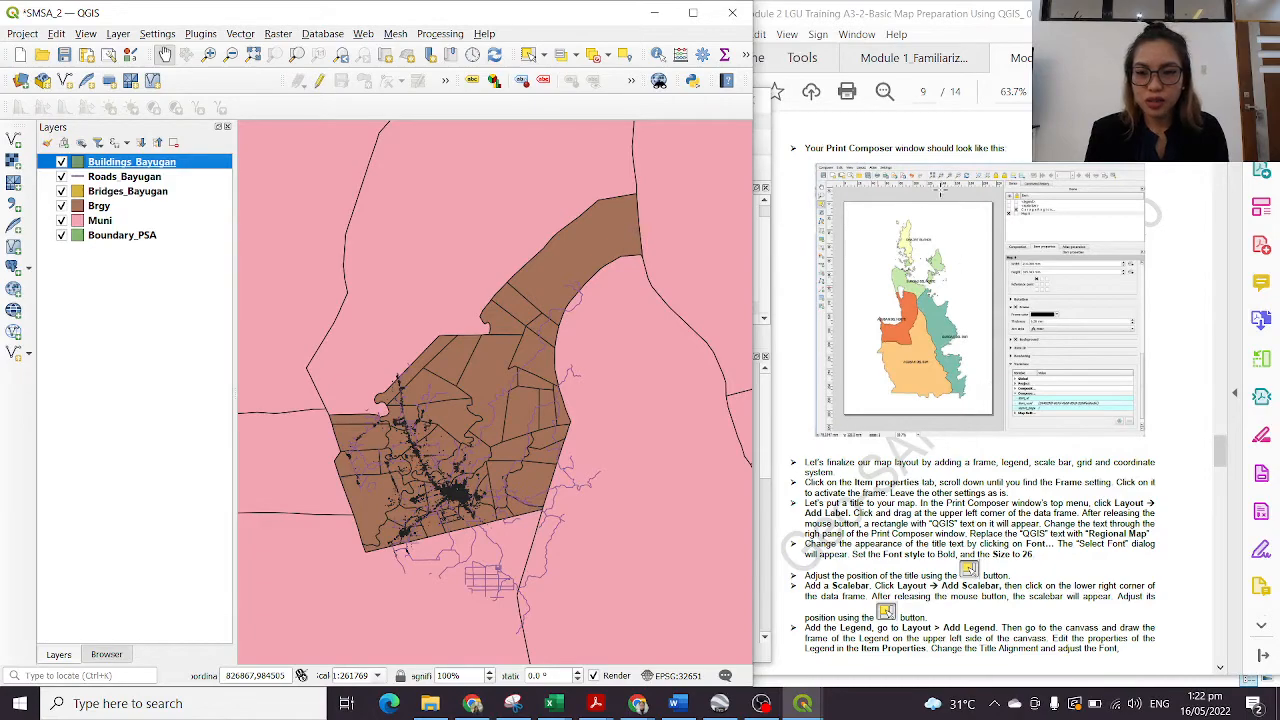
scroll(985, 457, "up", 15)
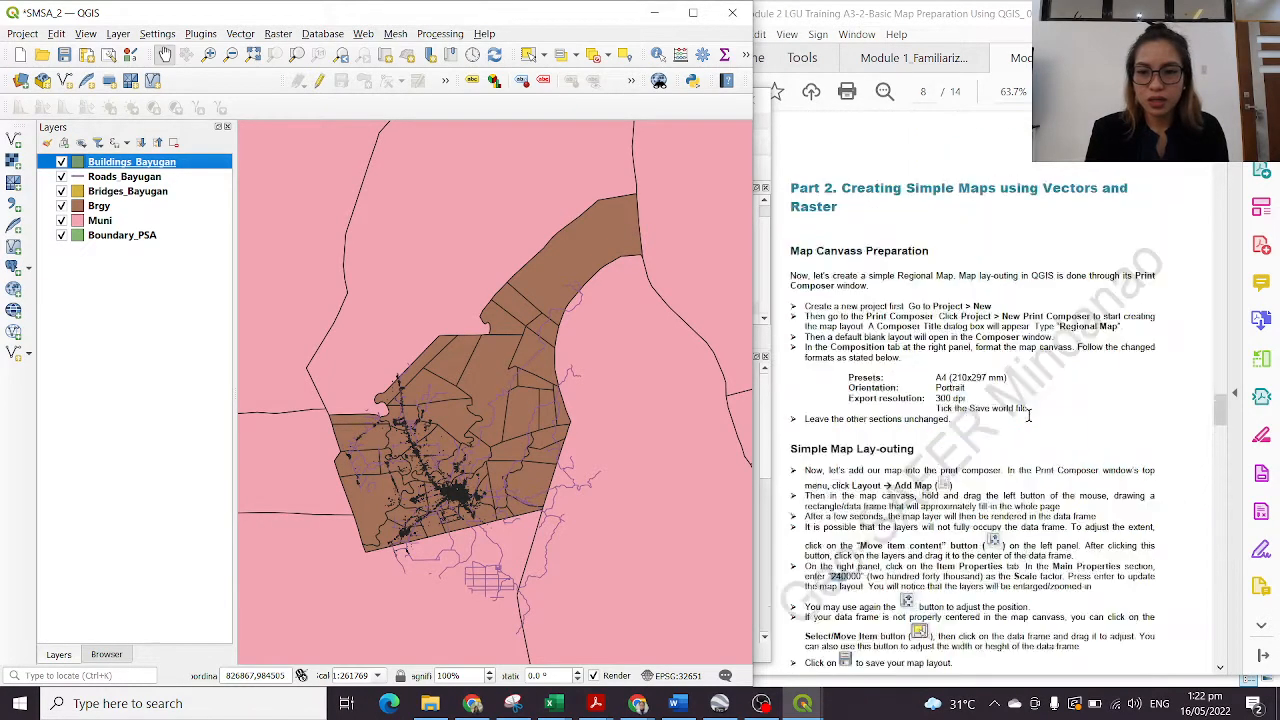
scroll(1028, 410, "up", 8)
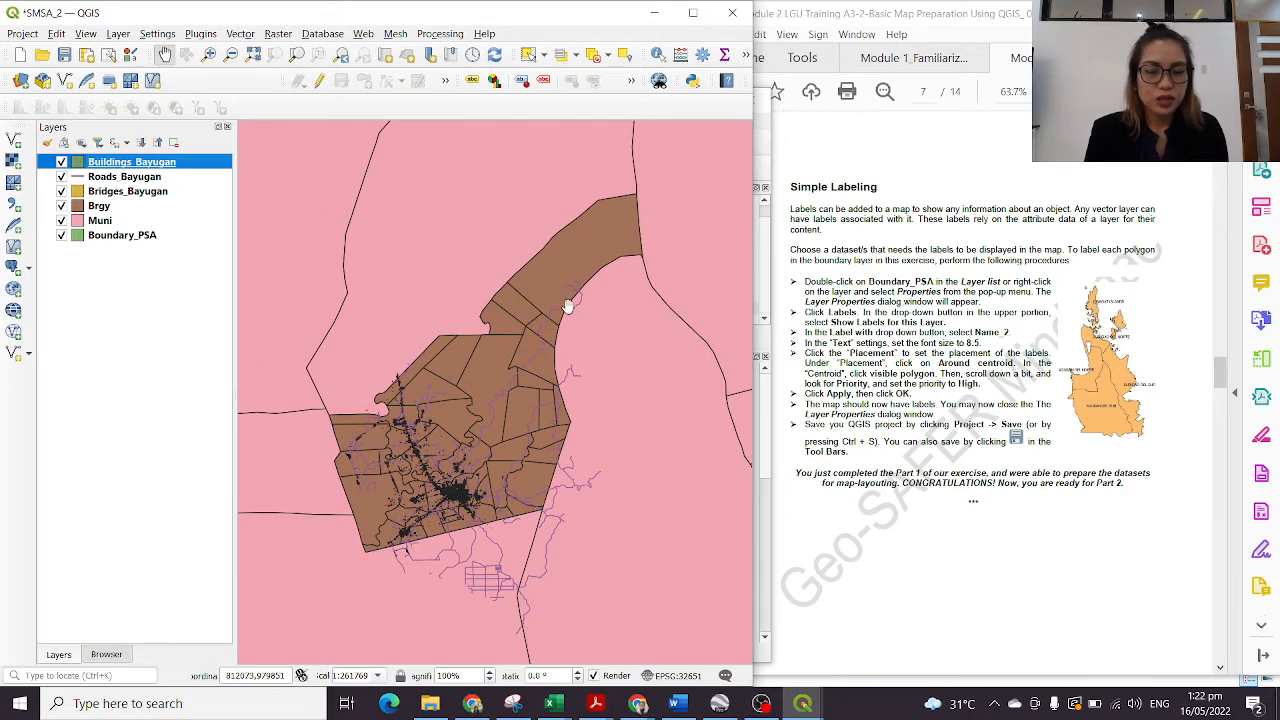
mouse_move(576, 340)
left_mouse_down()
mouse_move(676, 309)
mouse_move(578, 340)
mouse_move(560, 362)
mouse_move(582, 354)
left_mouse_up()
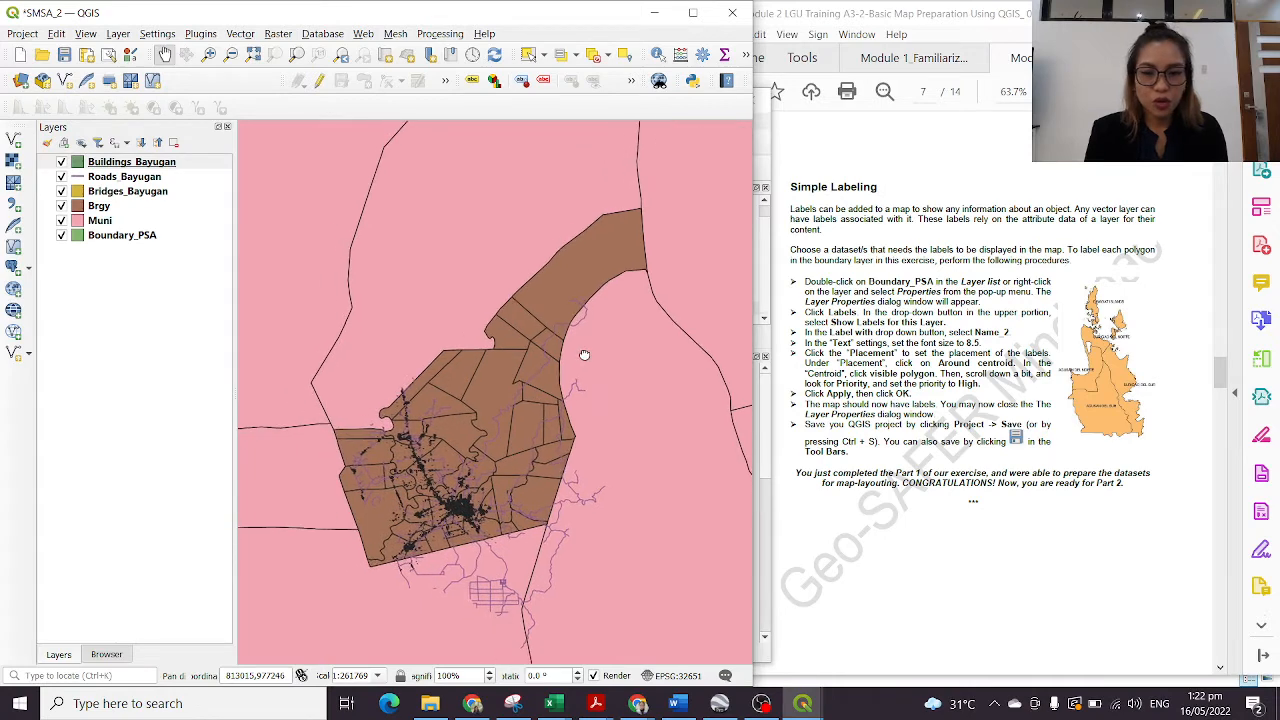
scroll(1030, 325, "down", 10)
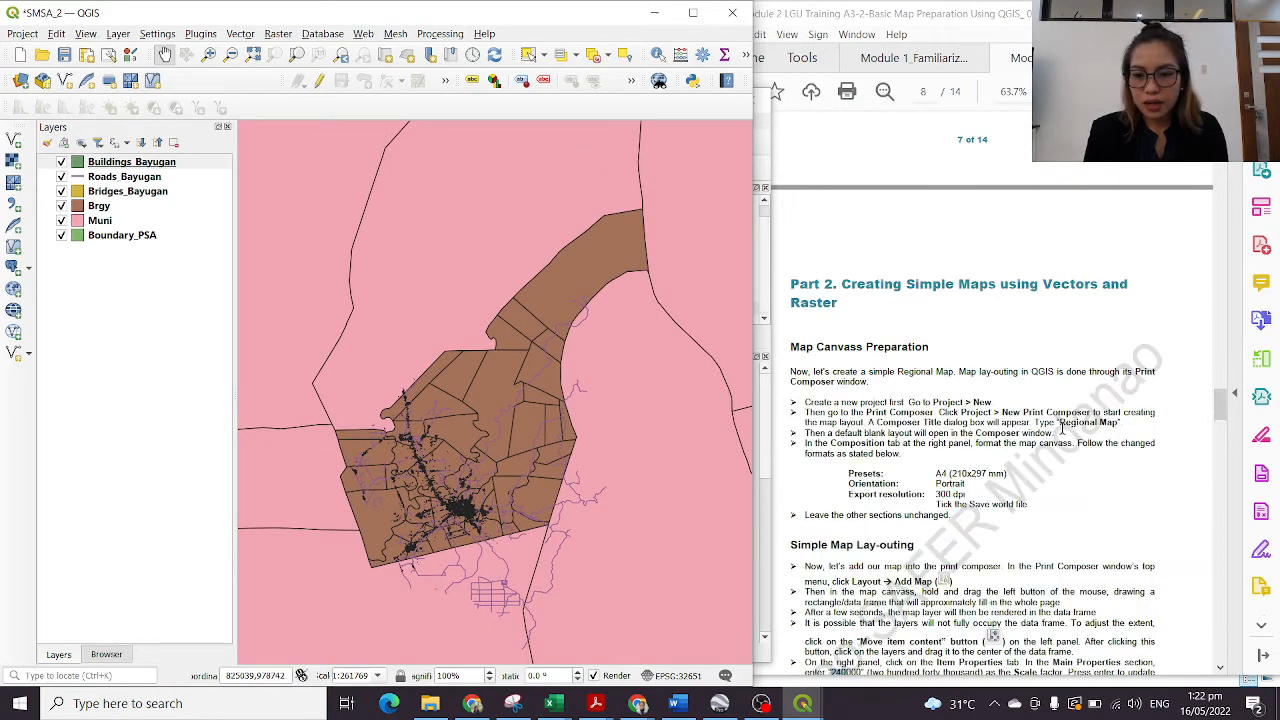
scroll(1062, 428, "down", 2)
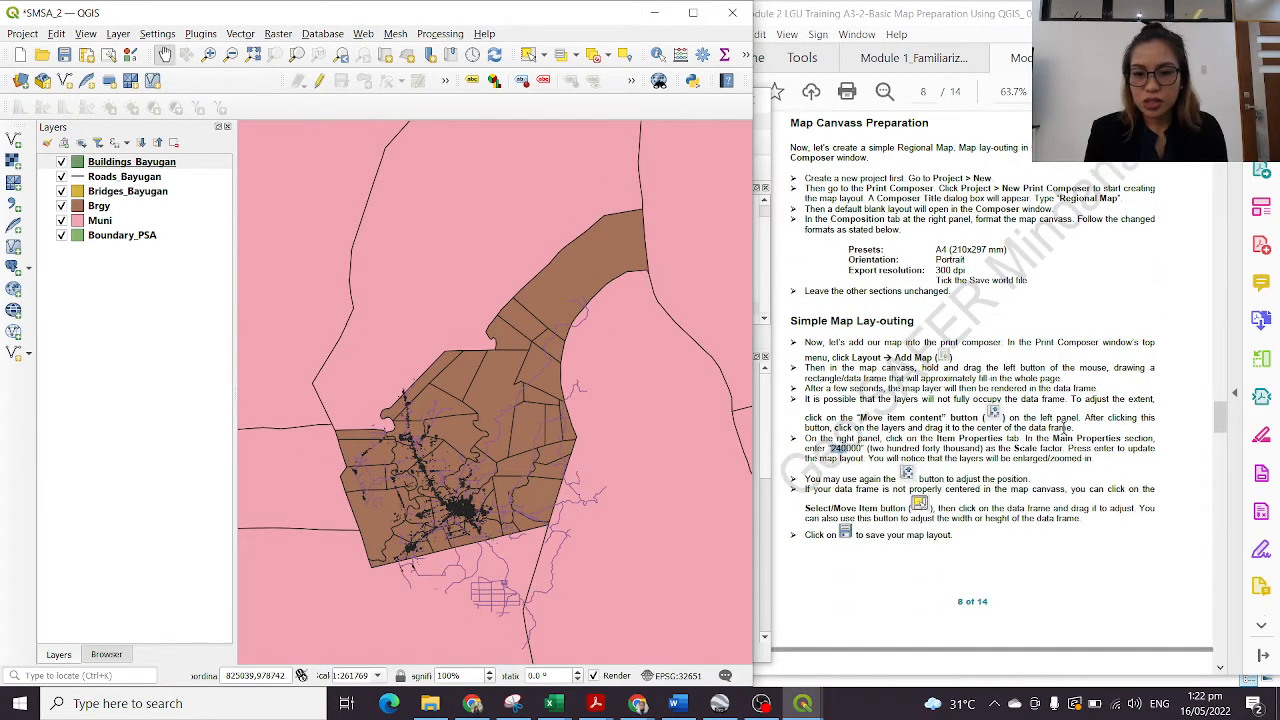
scroll(1060, 452, "up", 1)
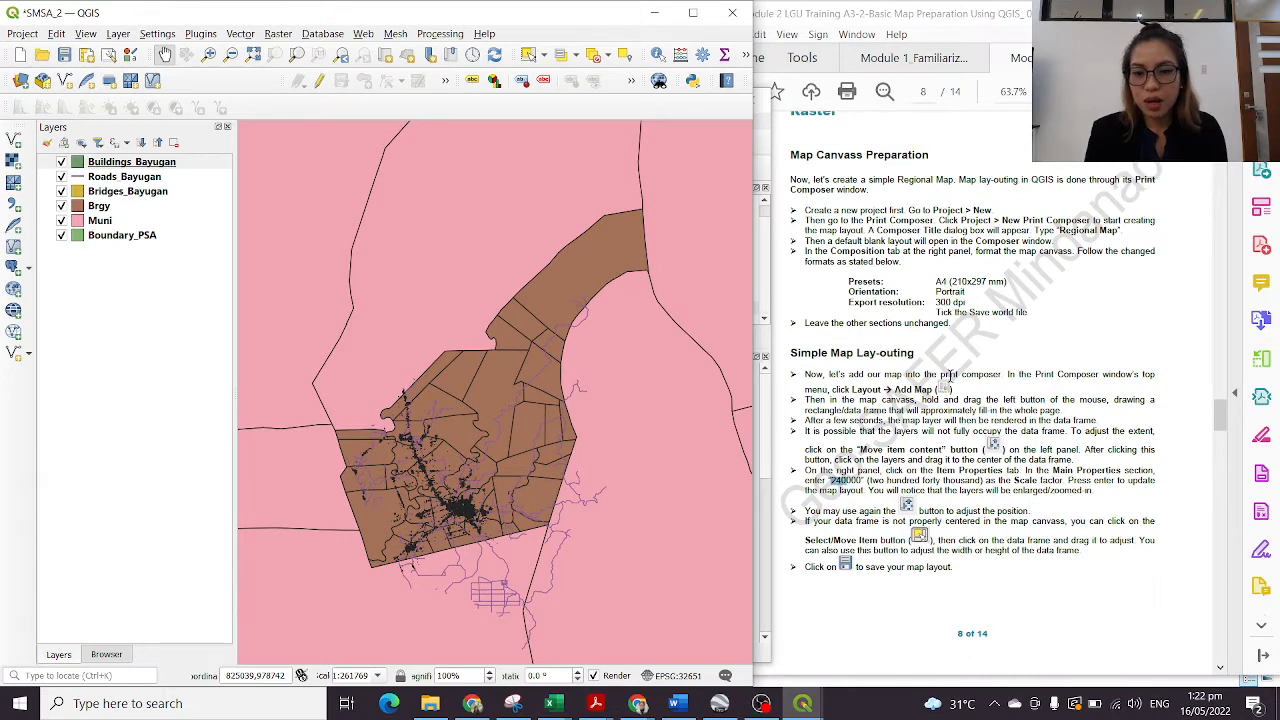
scroll(950, 376, "down", 1)
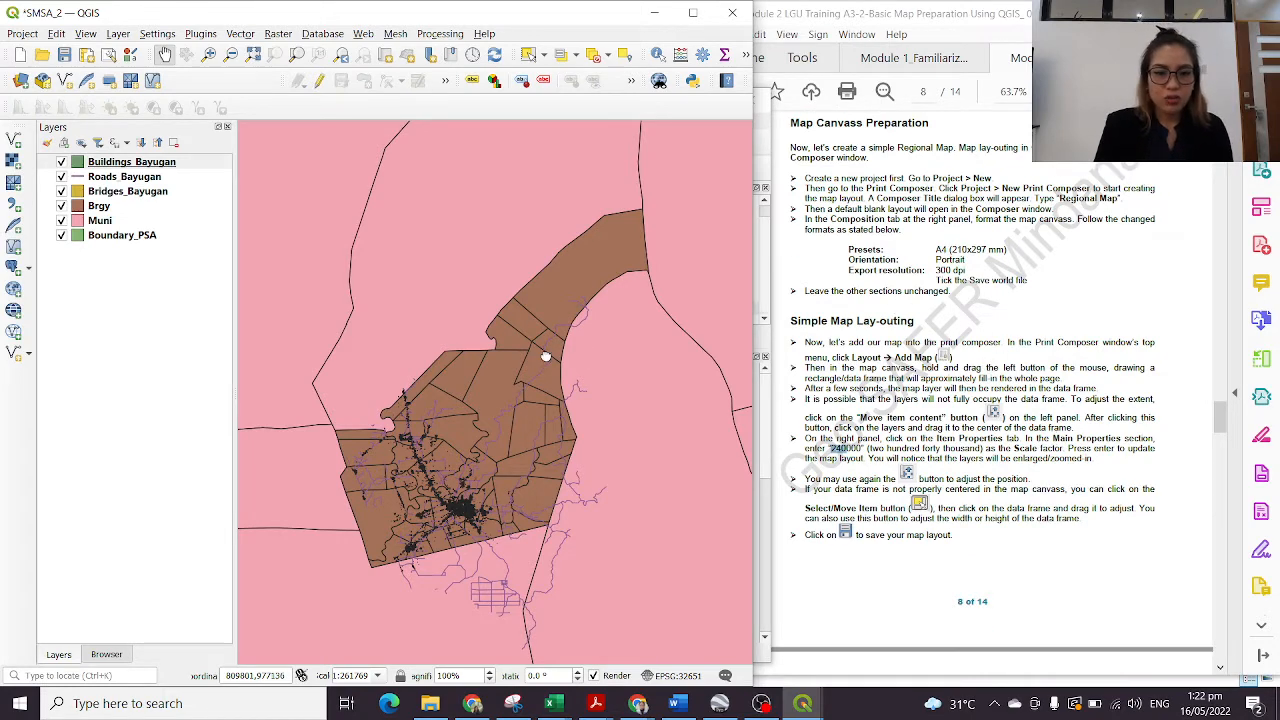
left_click_drag(546, 356, 548, 332)
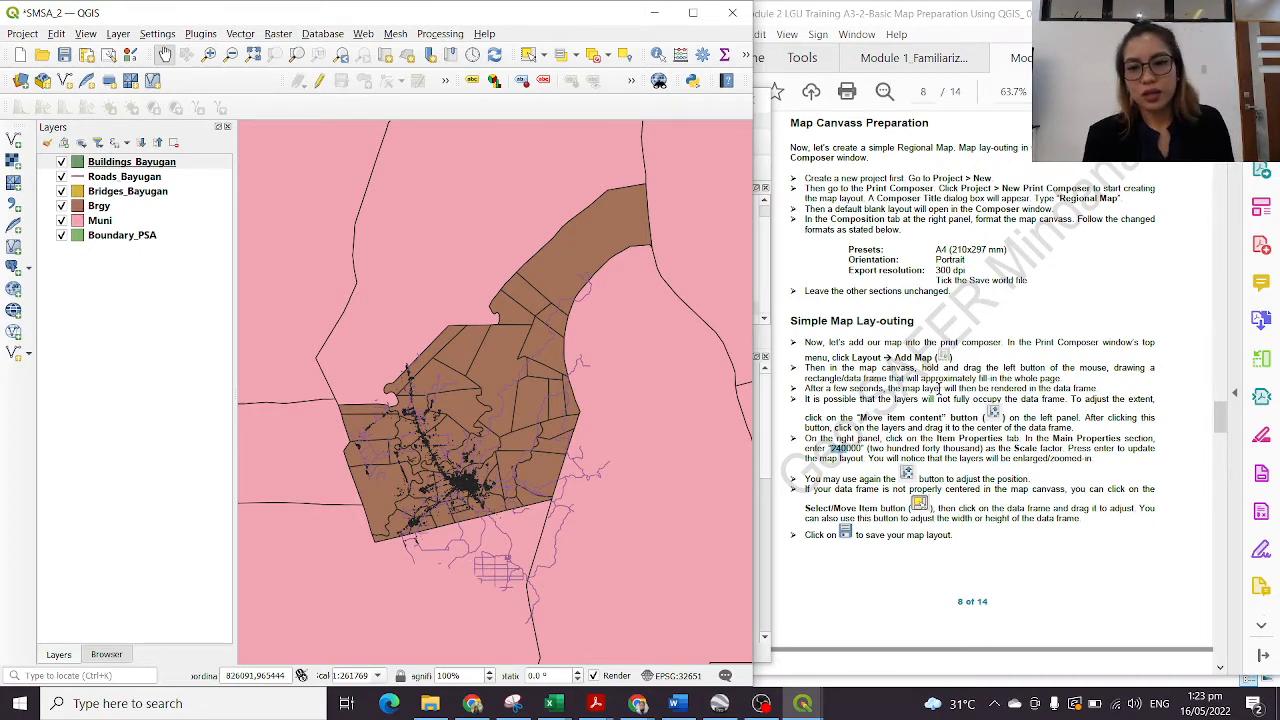
Step: Compare the Print Composer example with the Part 2 instructions in the Module 2 PDF, highlighting the "Regional Map" title
scroll(941, 388, "down", 10)
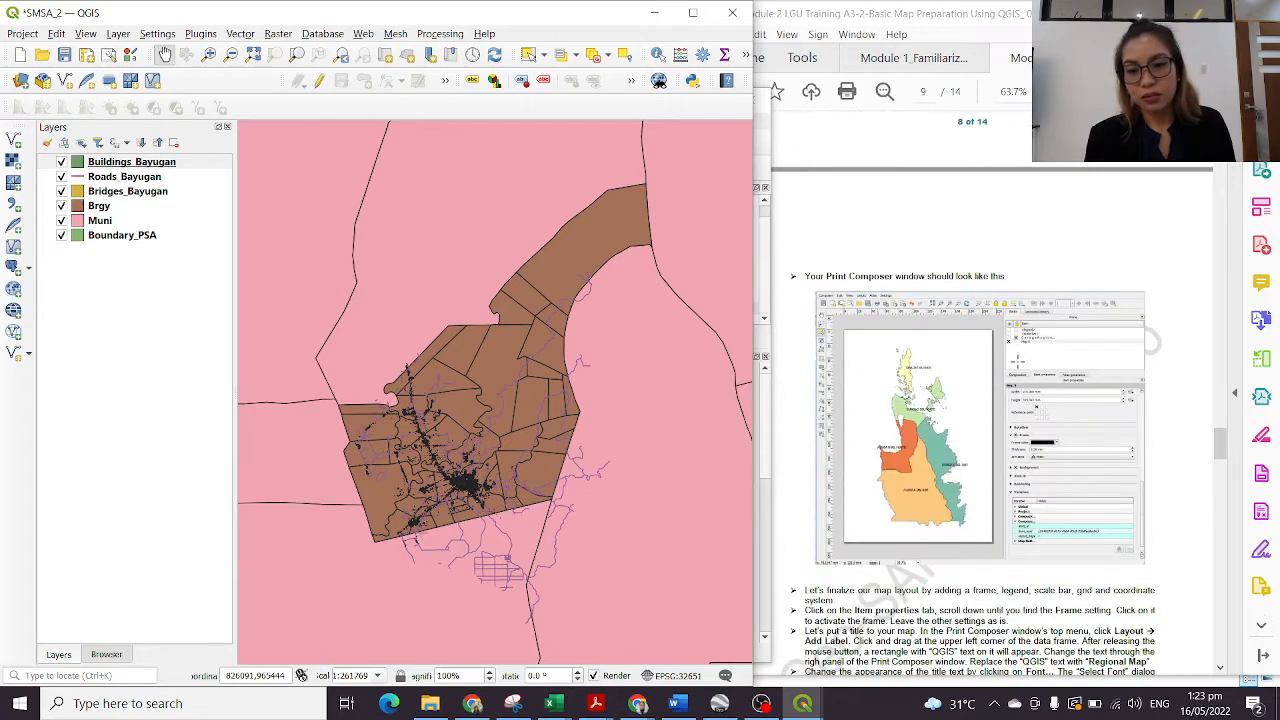
scroll(1100, 250, "up", 6)
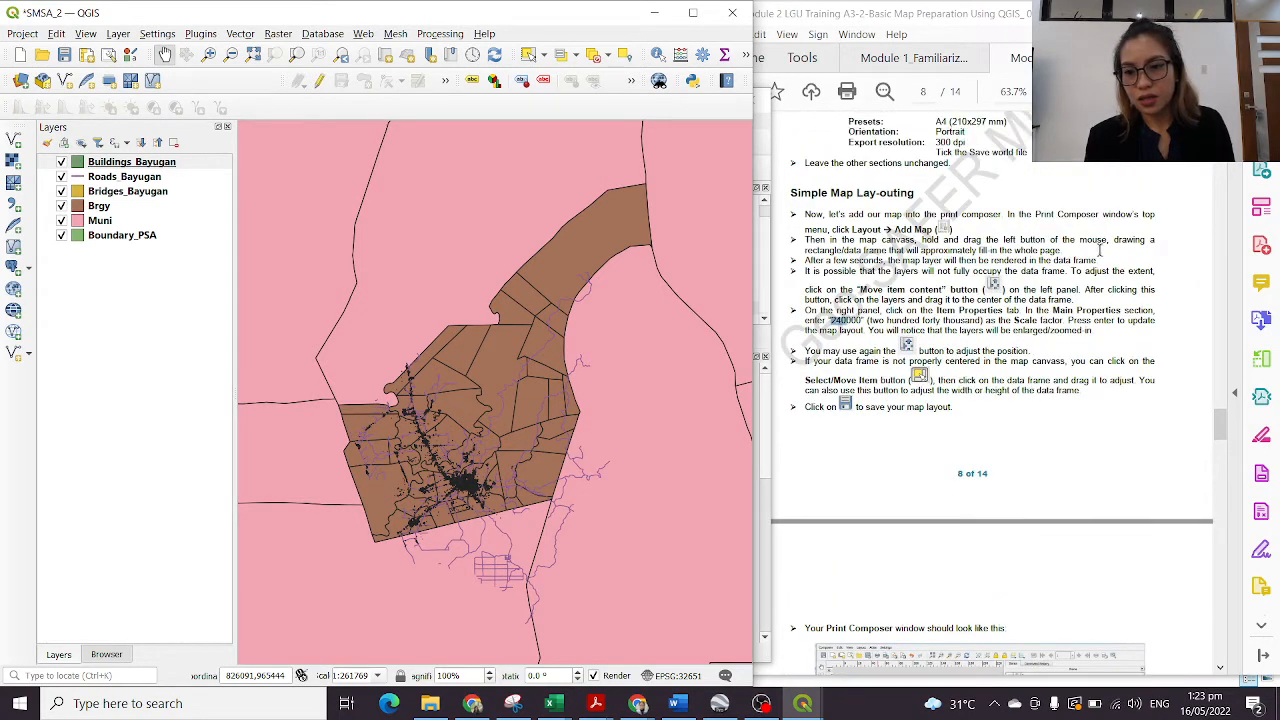
scroll(1080, 310, "up", 1)
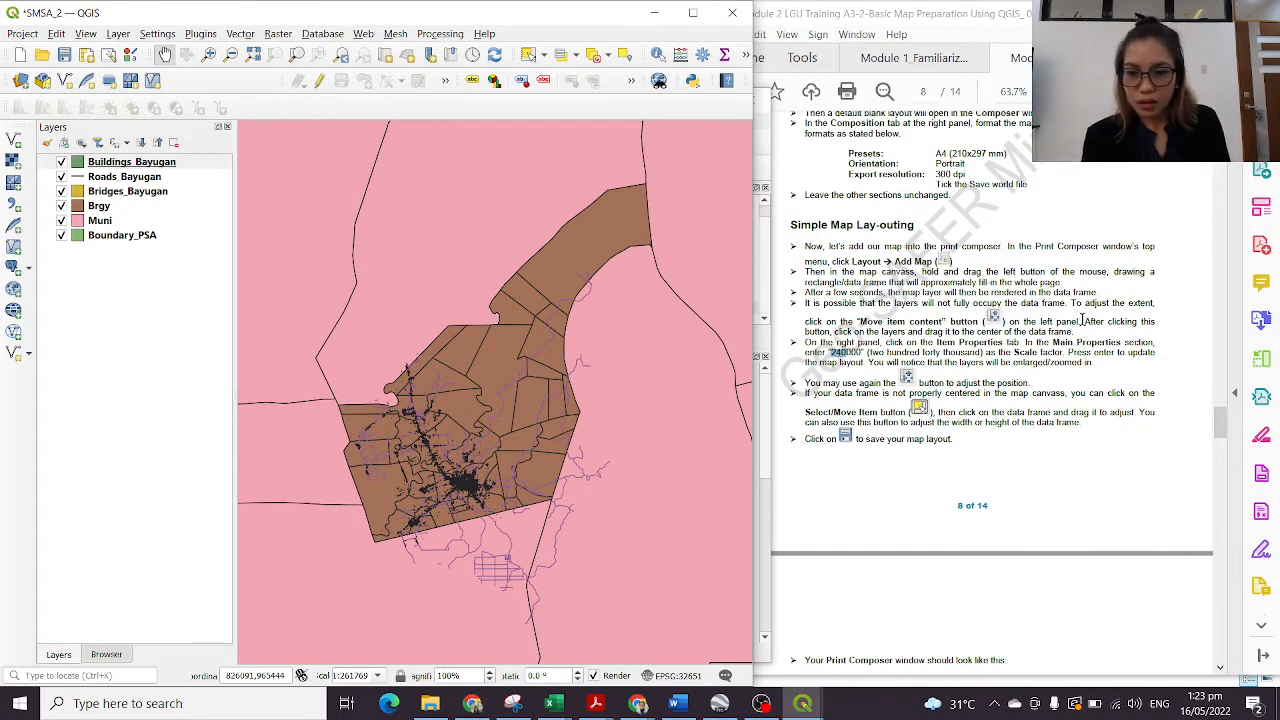
scroll(1081, 320, "up", 3)
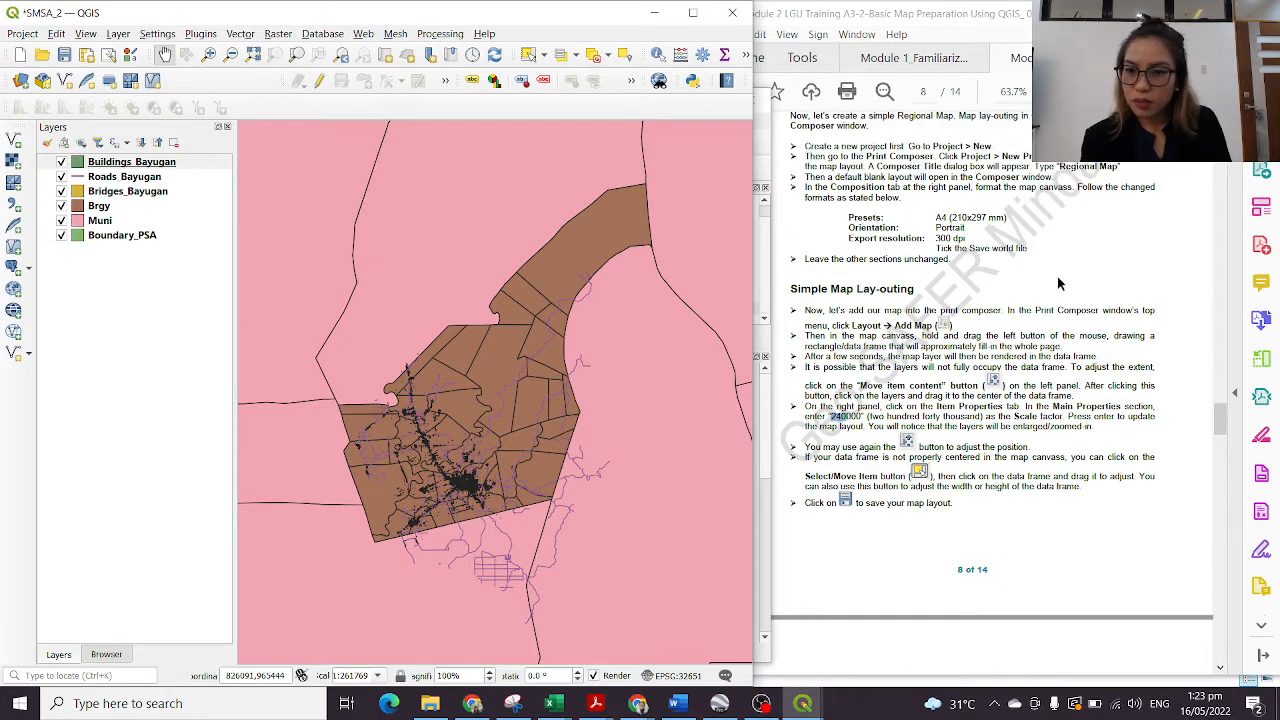
left_click_drag(1057, 197, 1118, 197)
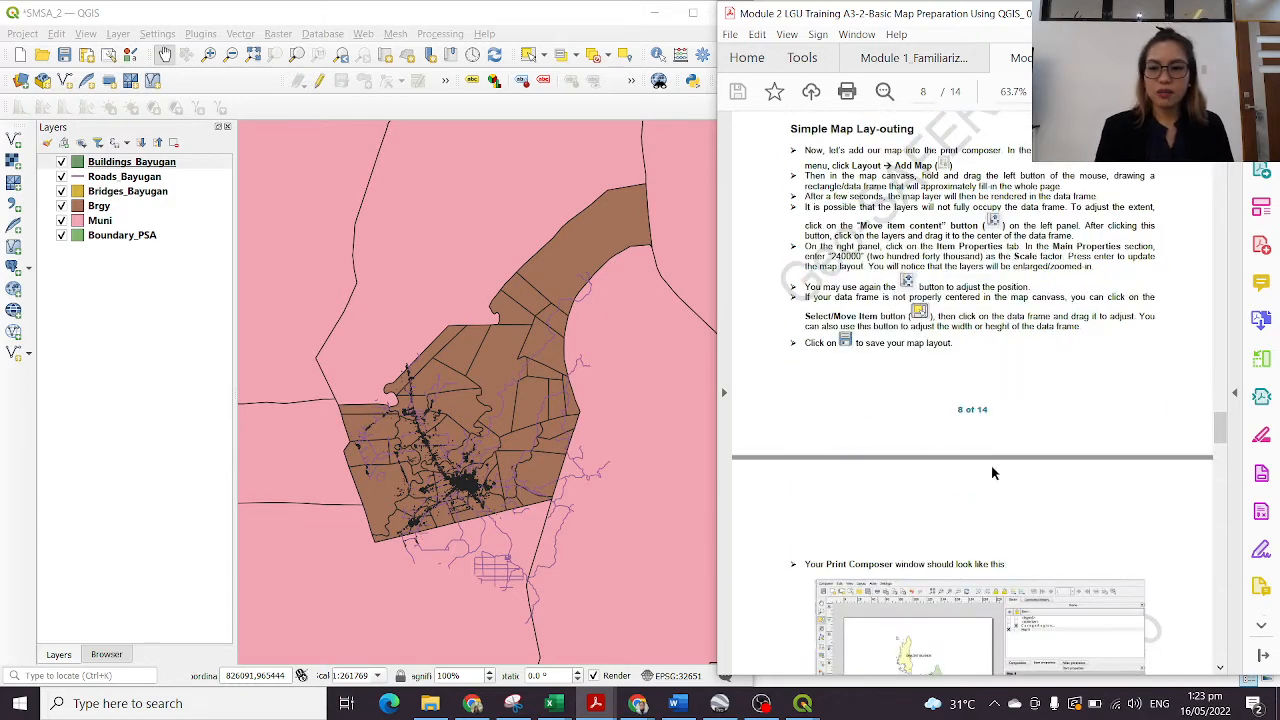
scroll(1027, 456, "down", 8)
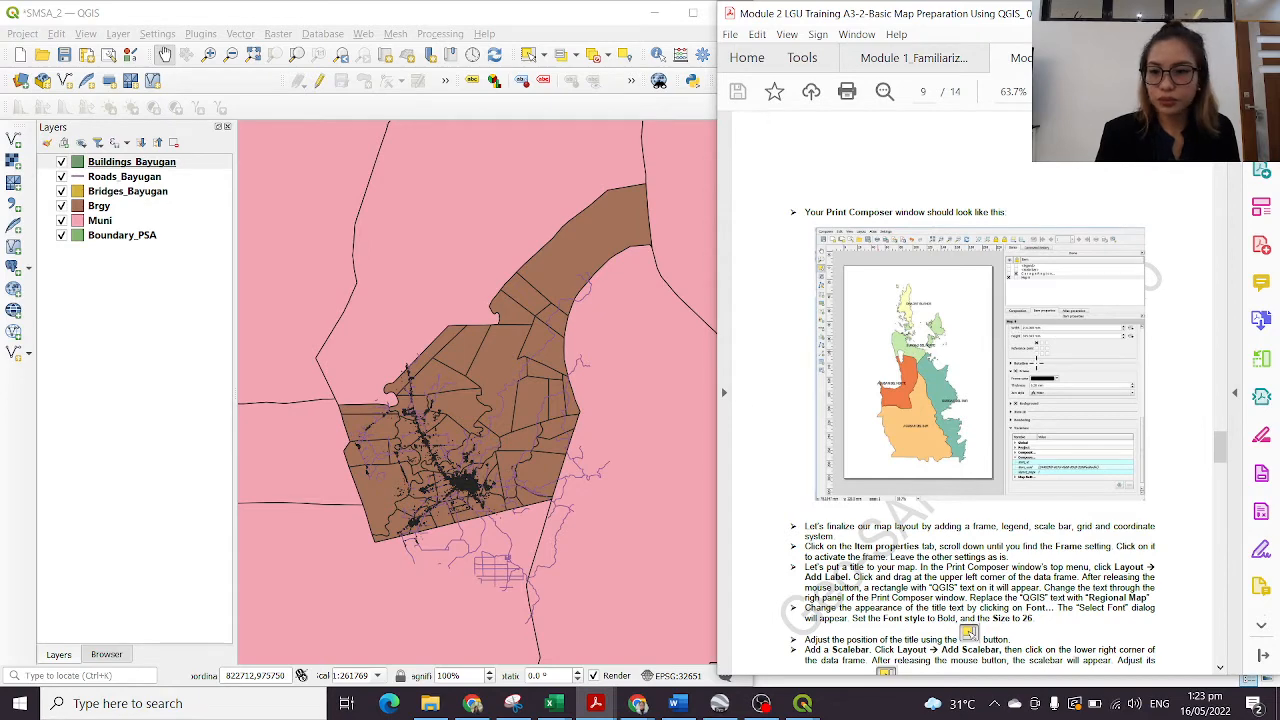
scroll(1045, 365, "up", 10)
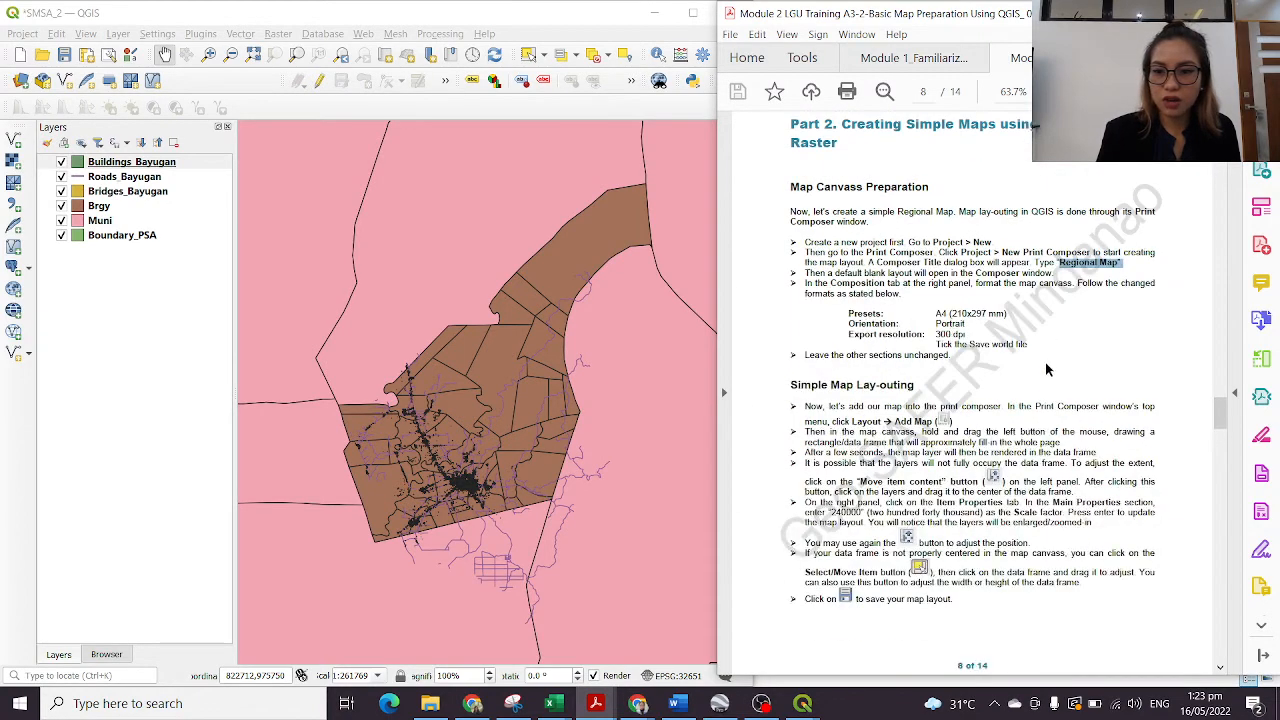
scroll(1047, 369, "up", 1)
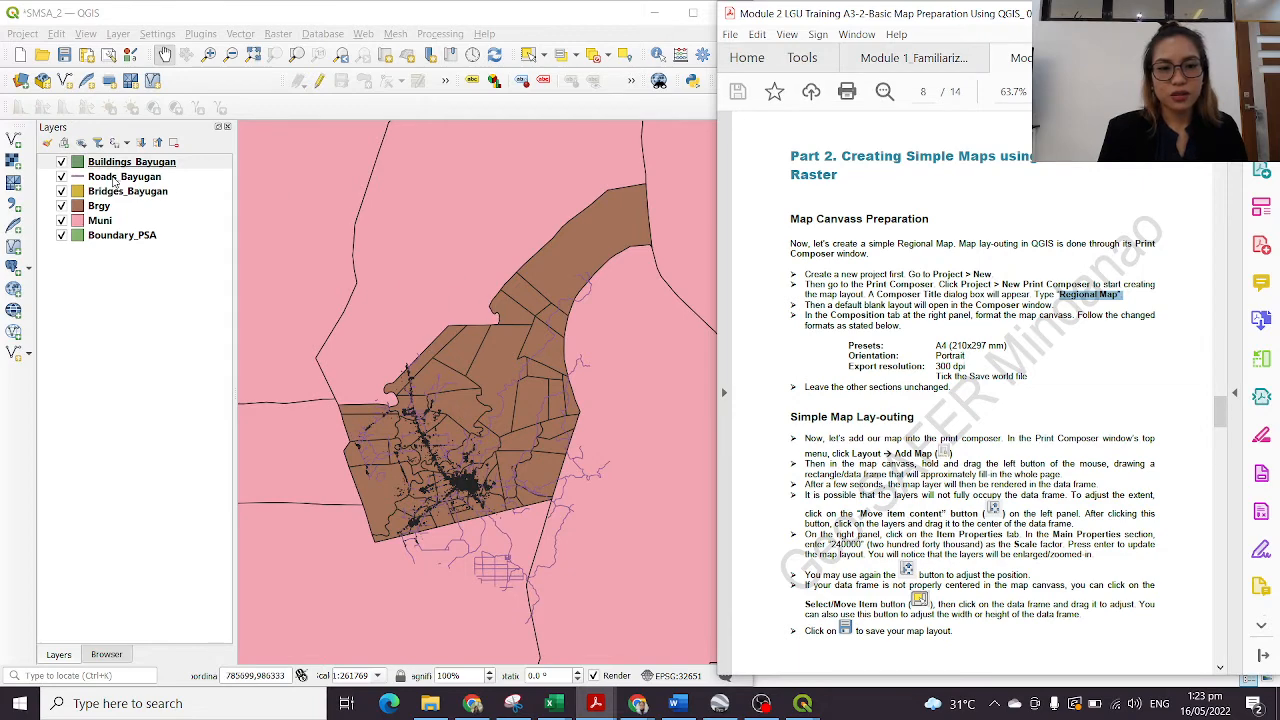
Step: Go through the layers from Roads_Bayugan down to Boundary_PSA and examine their coverage at regional and city extent
left_click(115, 182)
left_click(119, 206)
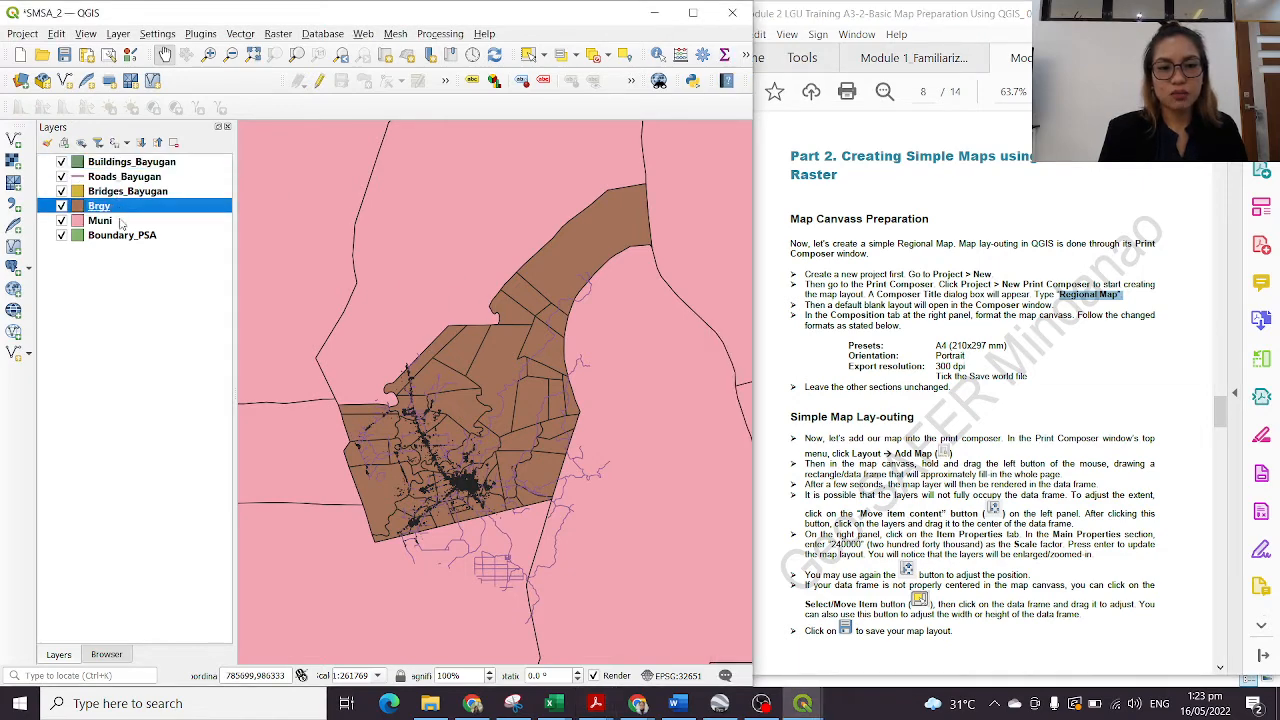
left_click(121, 222)
left_click(124, 236)
scroll(584, 378, "down", 3)
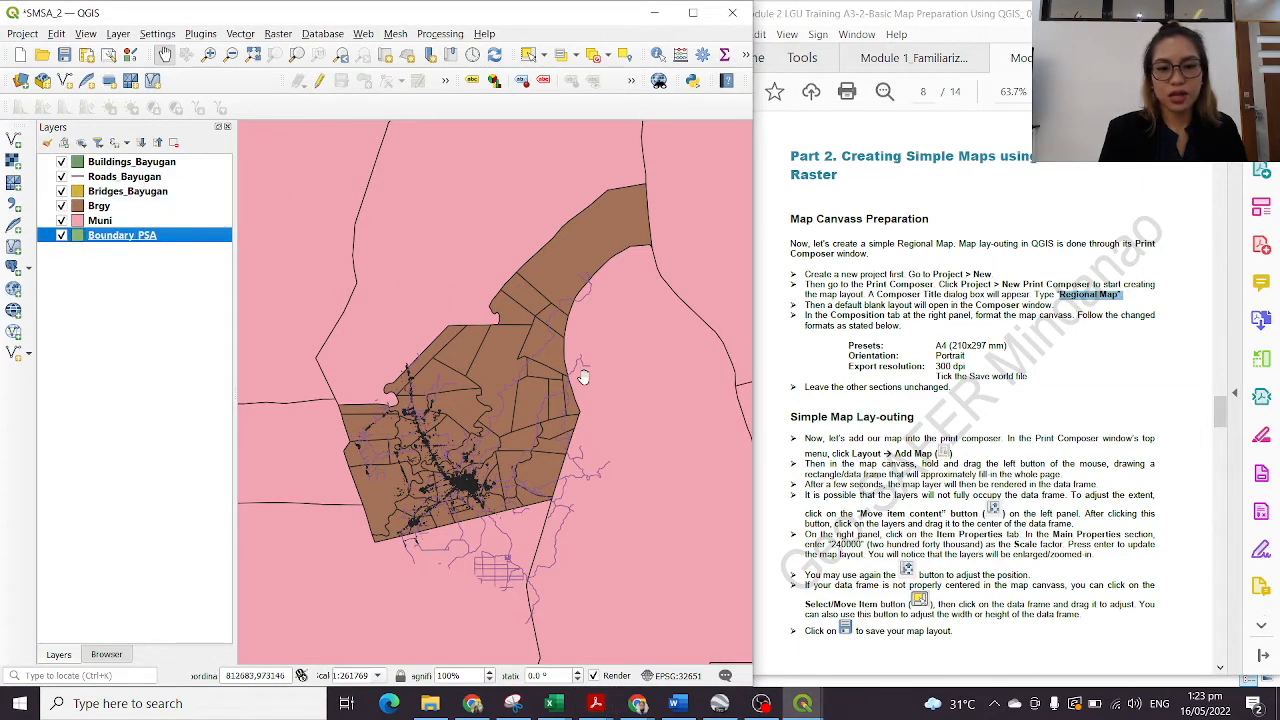
scroll(590, 385, "up", 3)
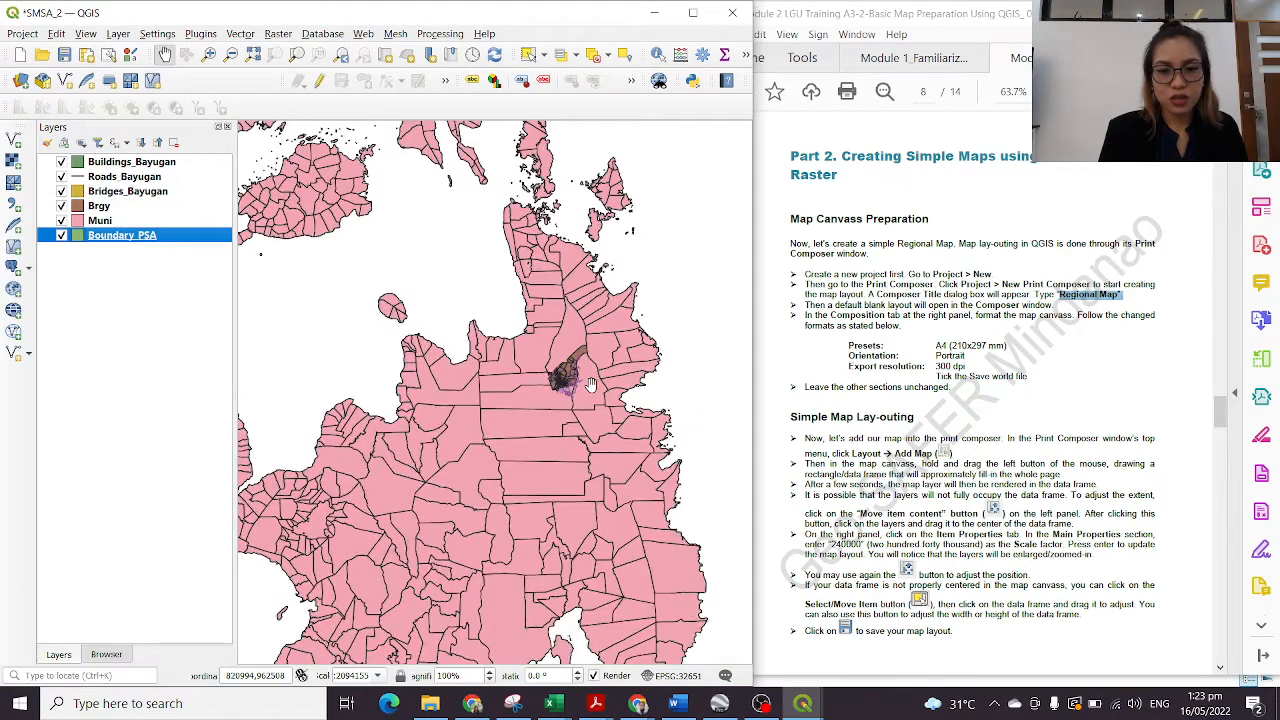
scroll(620, 360, "down", 1)
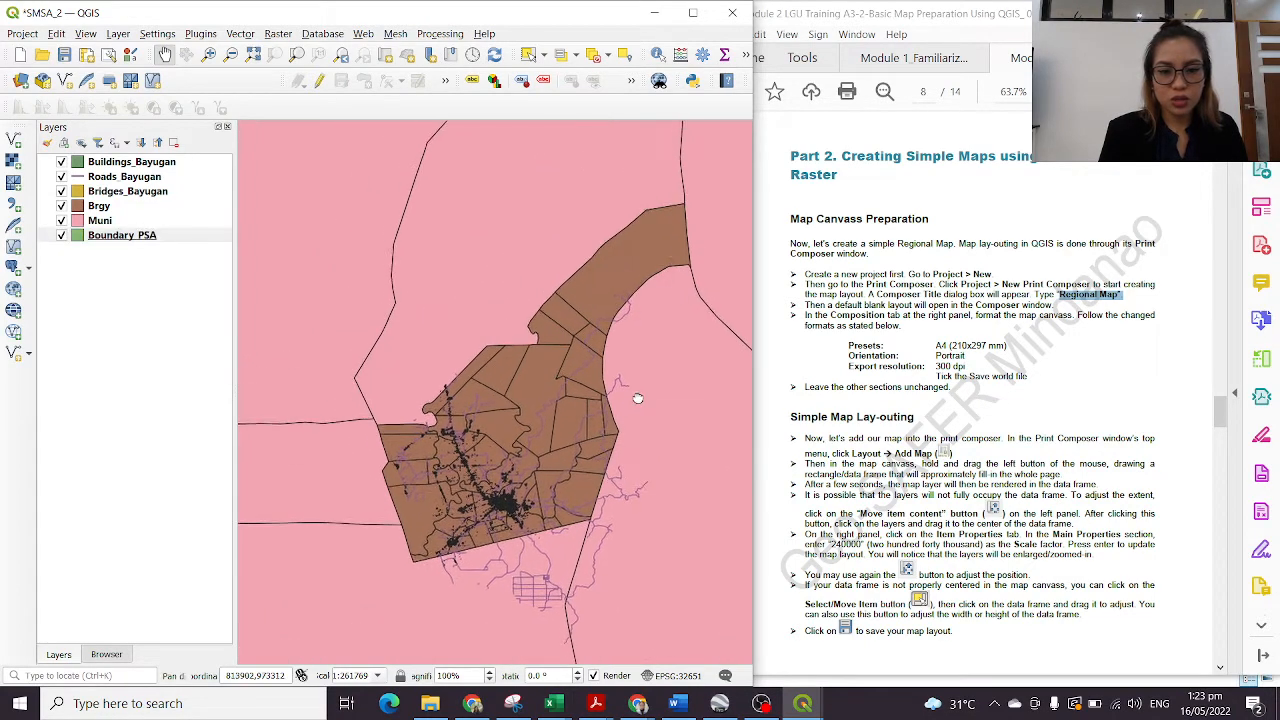
left_click_drag(603, 360, 567, 378)
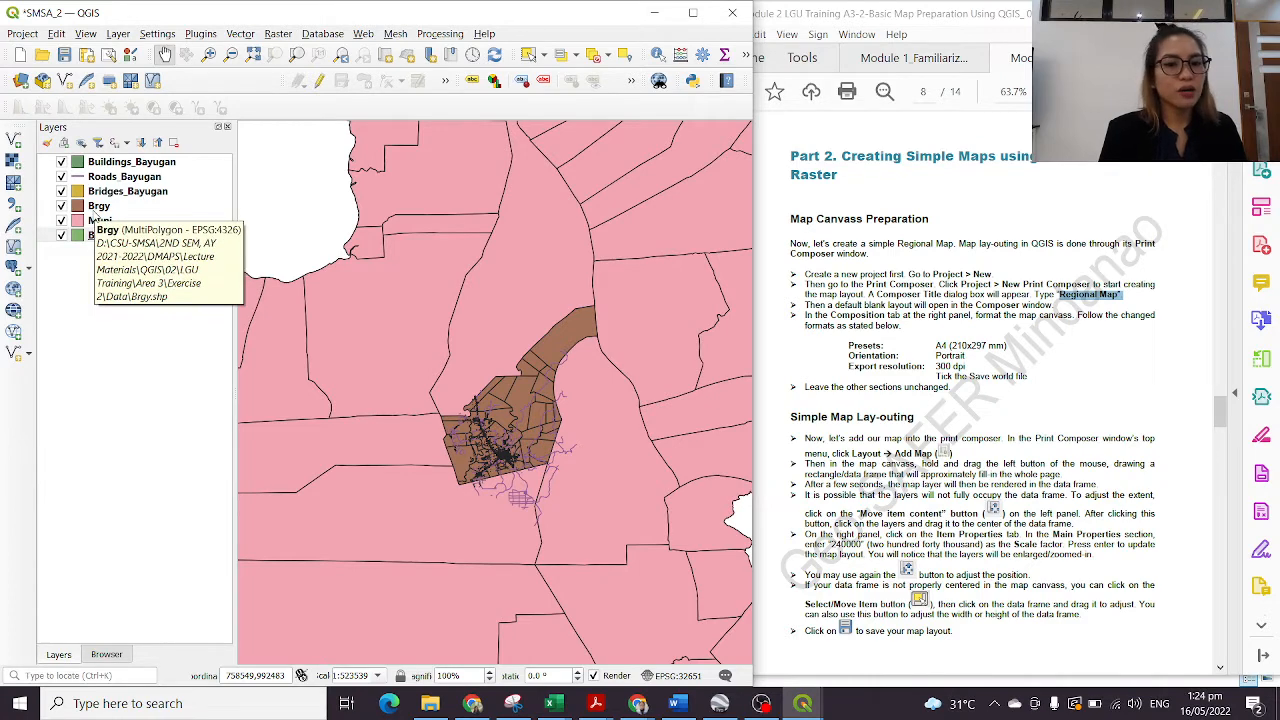
Step: Open the Muni layer's symbology settings and look through the favorite fill presets and the color choices
left_click(105, 221)
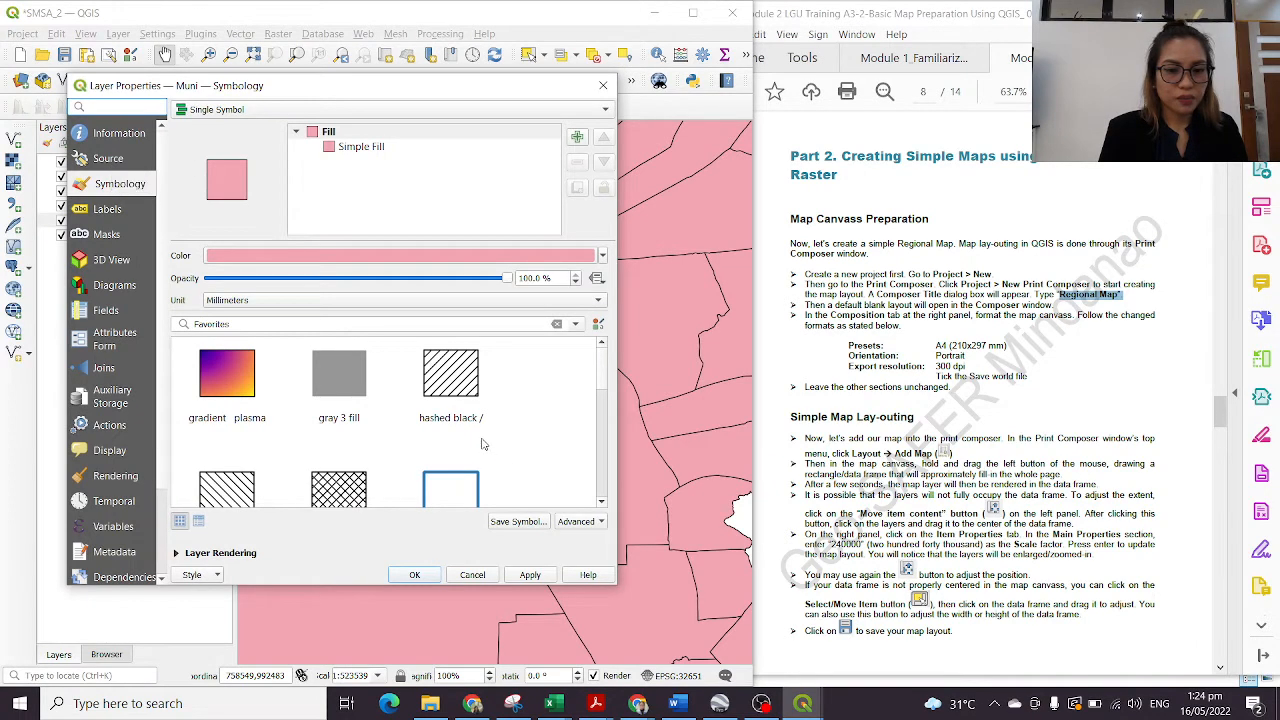
scroll(483, 440, "down", 3)
scroll(481, 437, "up", 1)
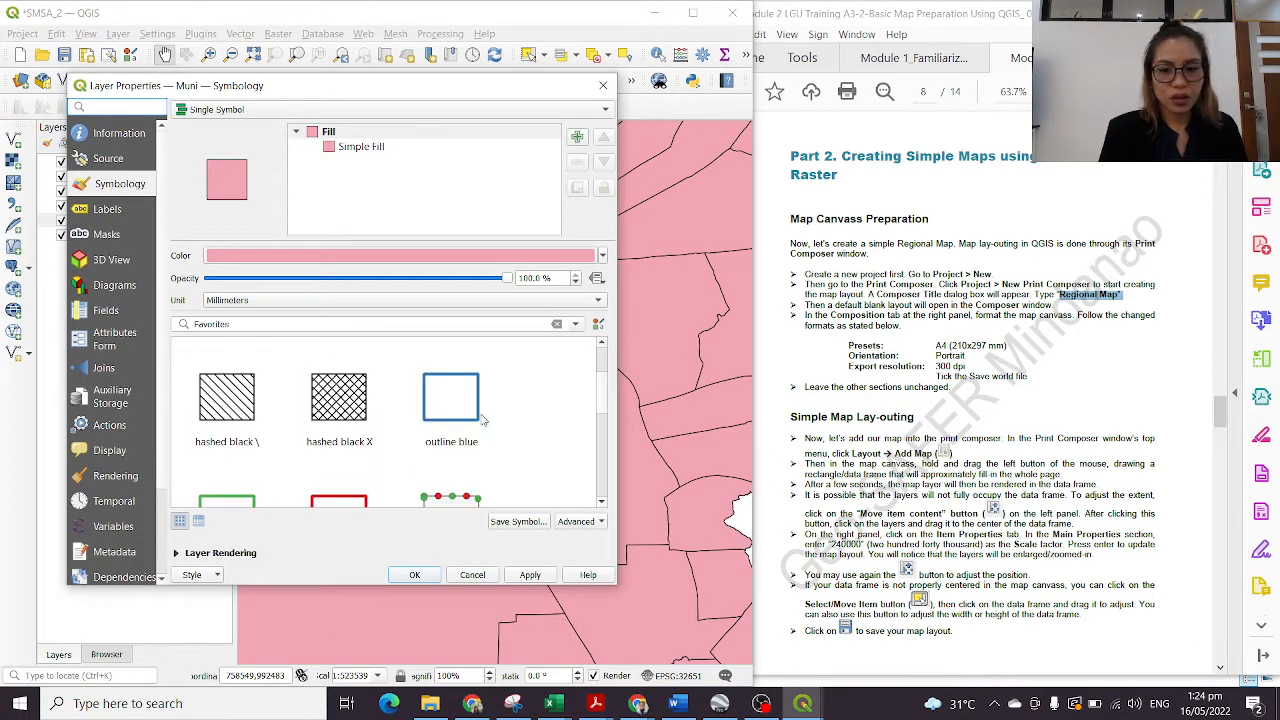
scroll(474, 420, "up", 1)
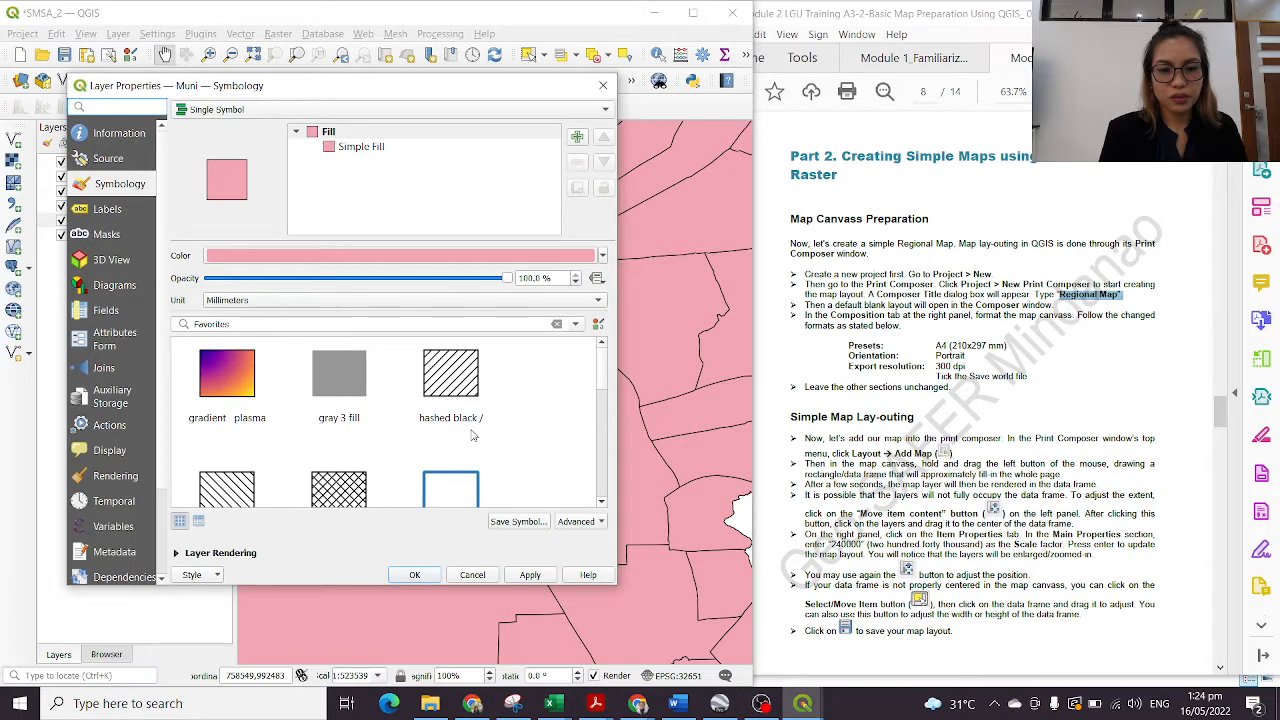
left_click(387, 259)
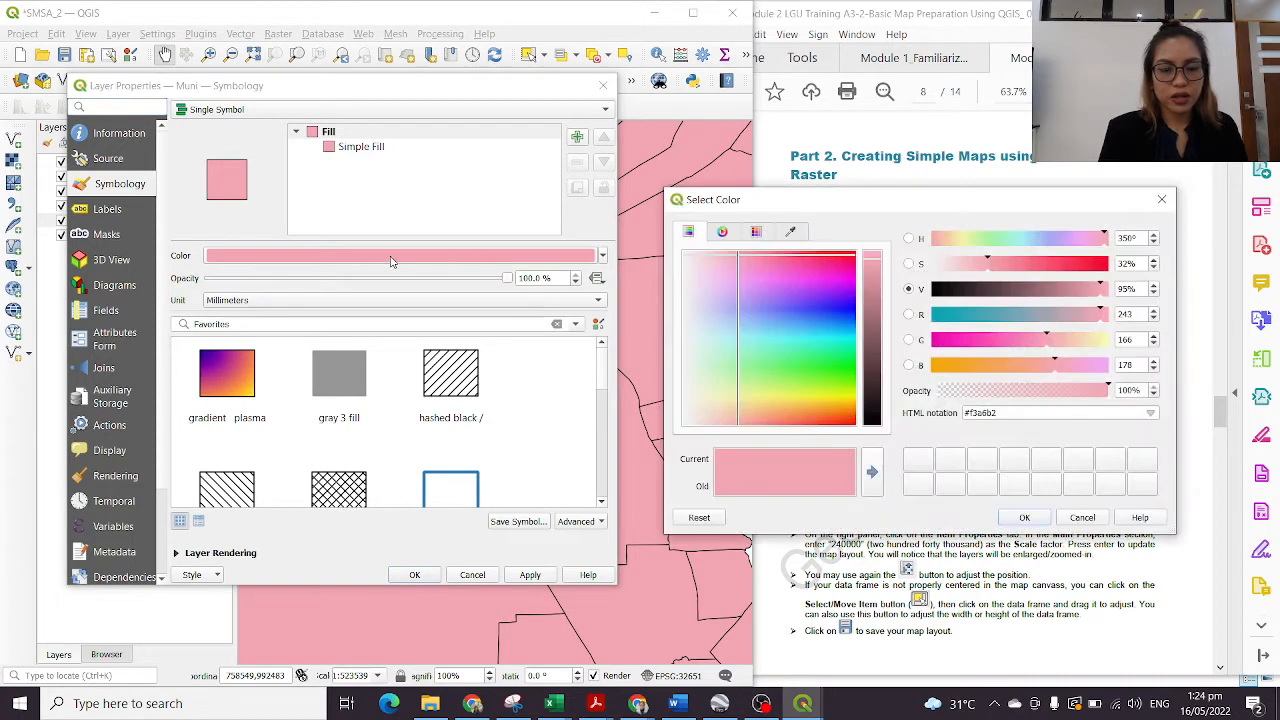
left_click(1161, 199)
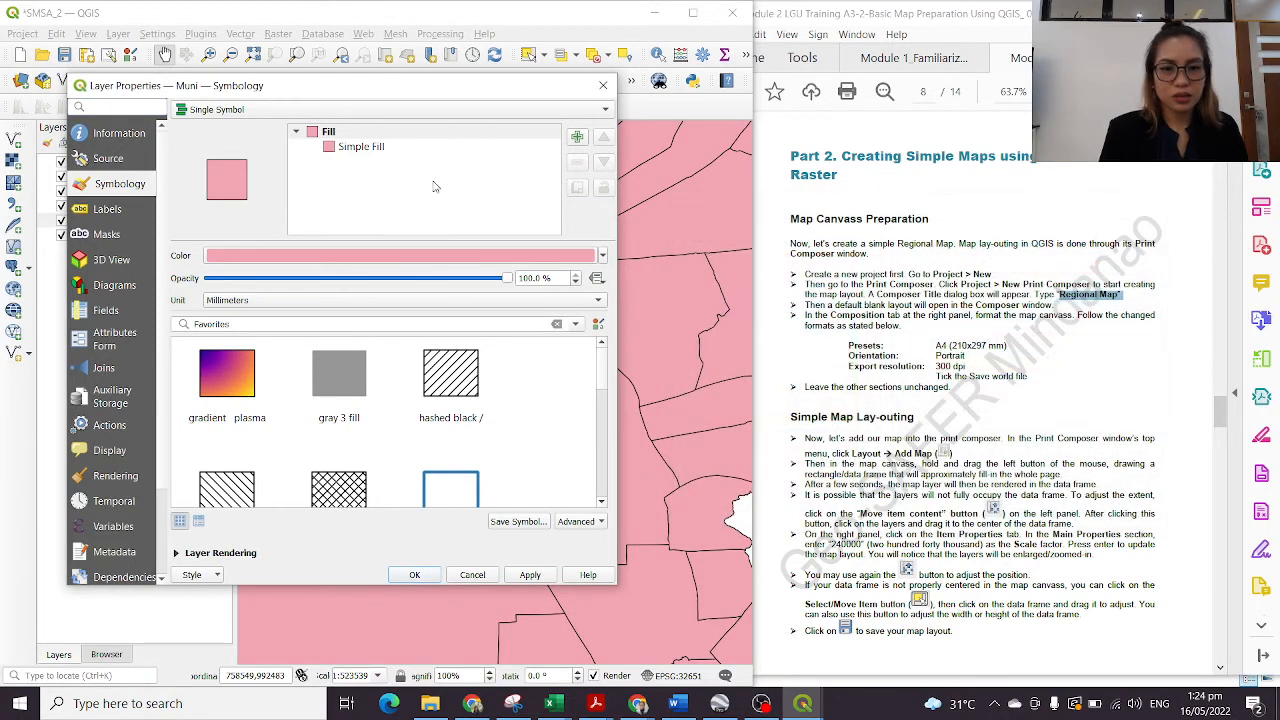
left_click(355, 147)
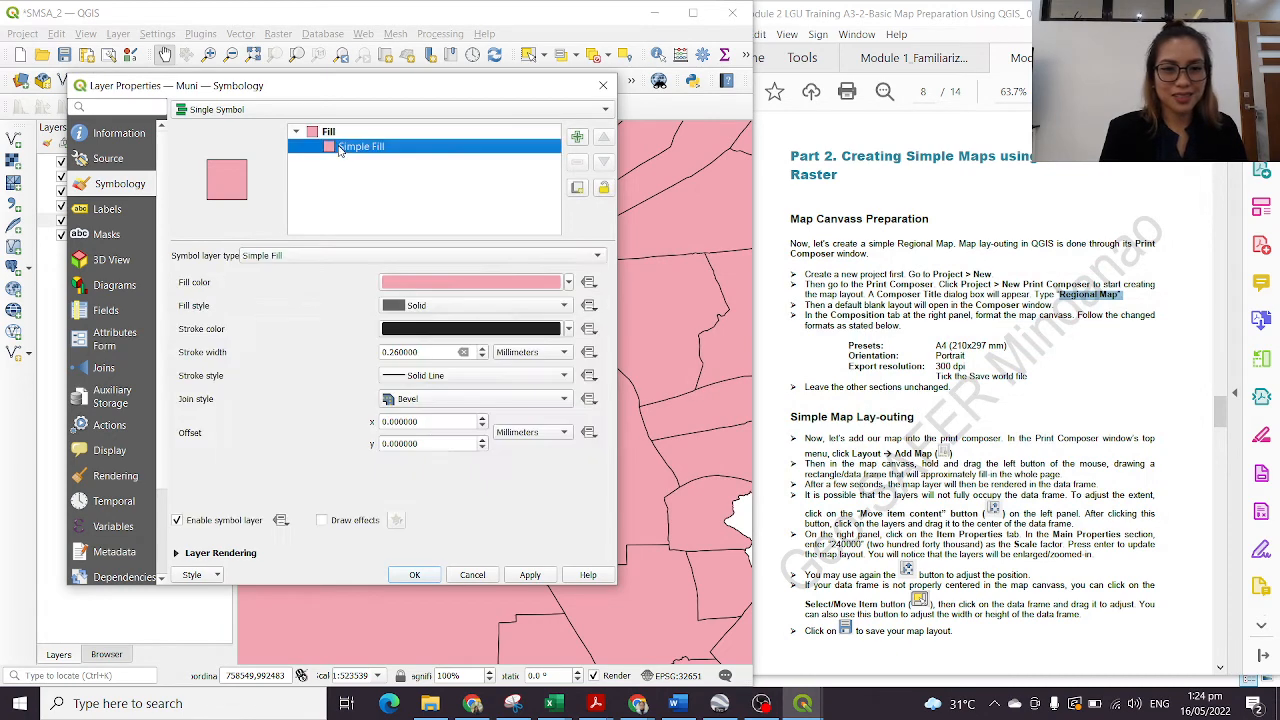
left_click(500, 283)
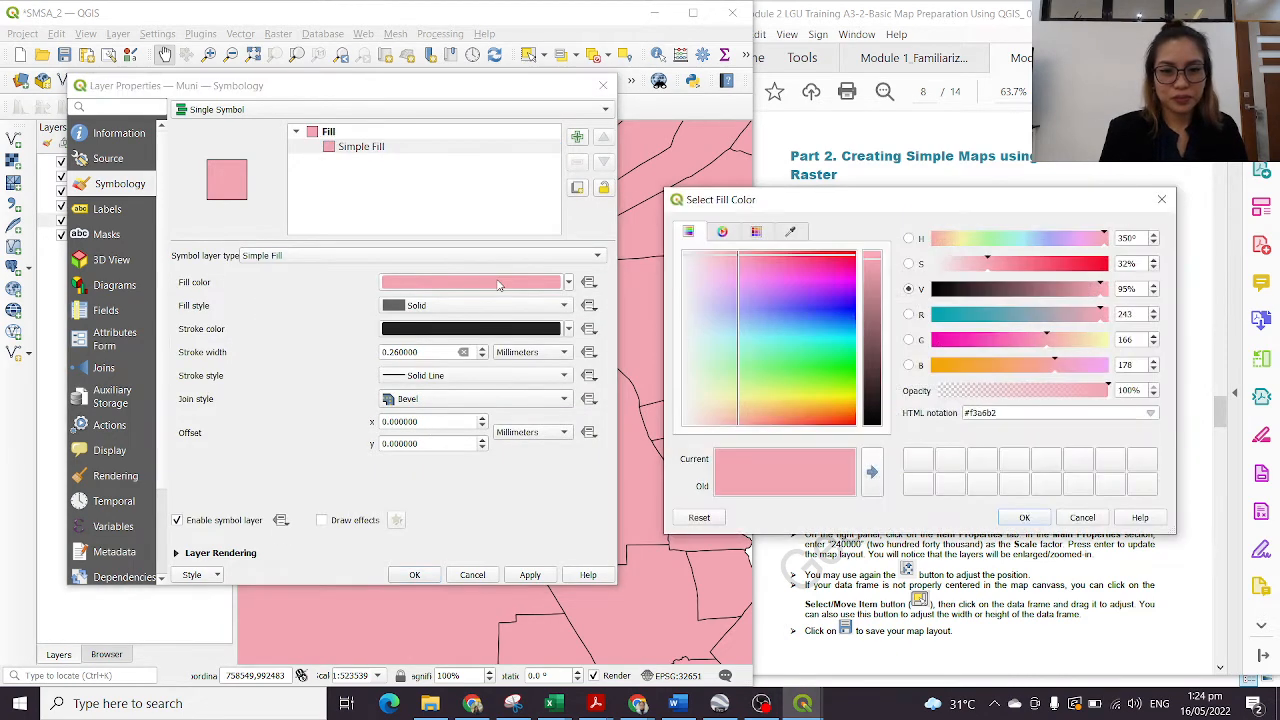
left_click(1161, 199)
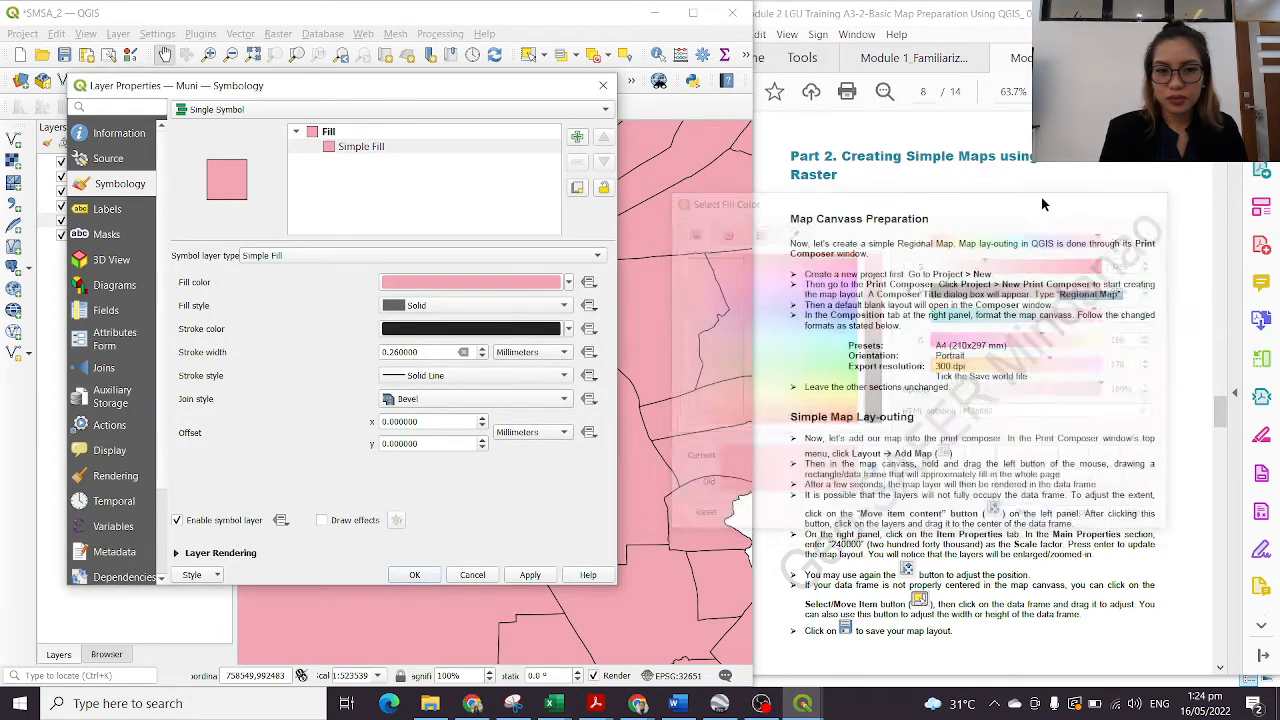
left_click(602, 85)
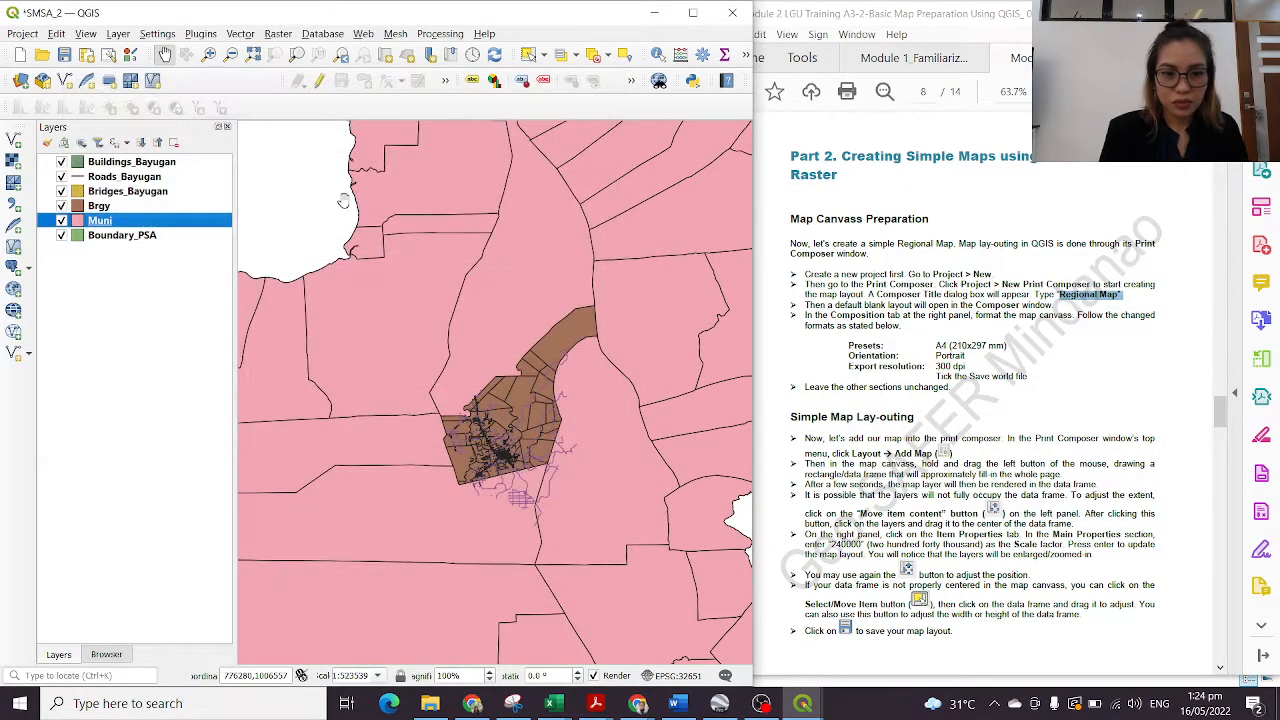
Step: Reopen the Muni layer's symbology and apply the outline blue preset to its fill
right_click(140, 224)
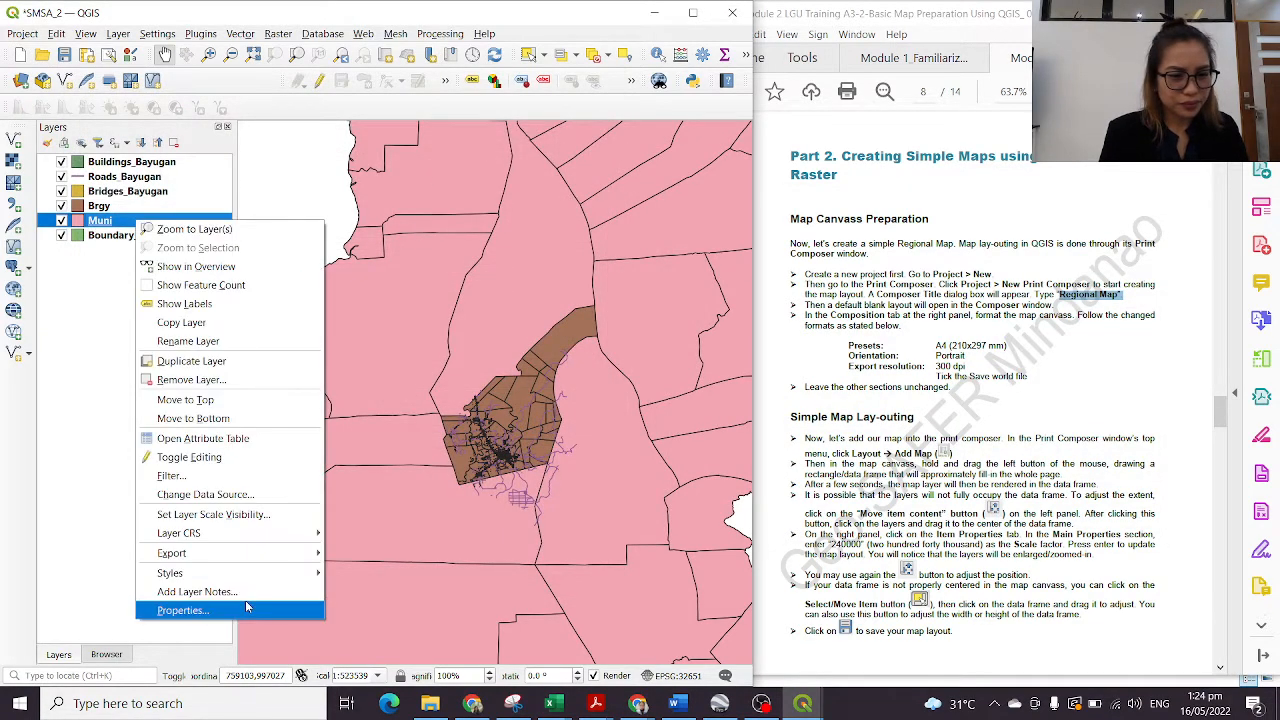
left_click(243, 609)
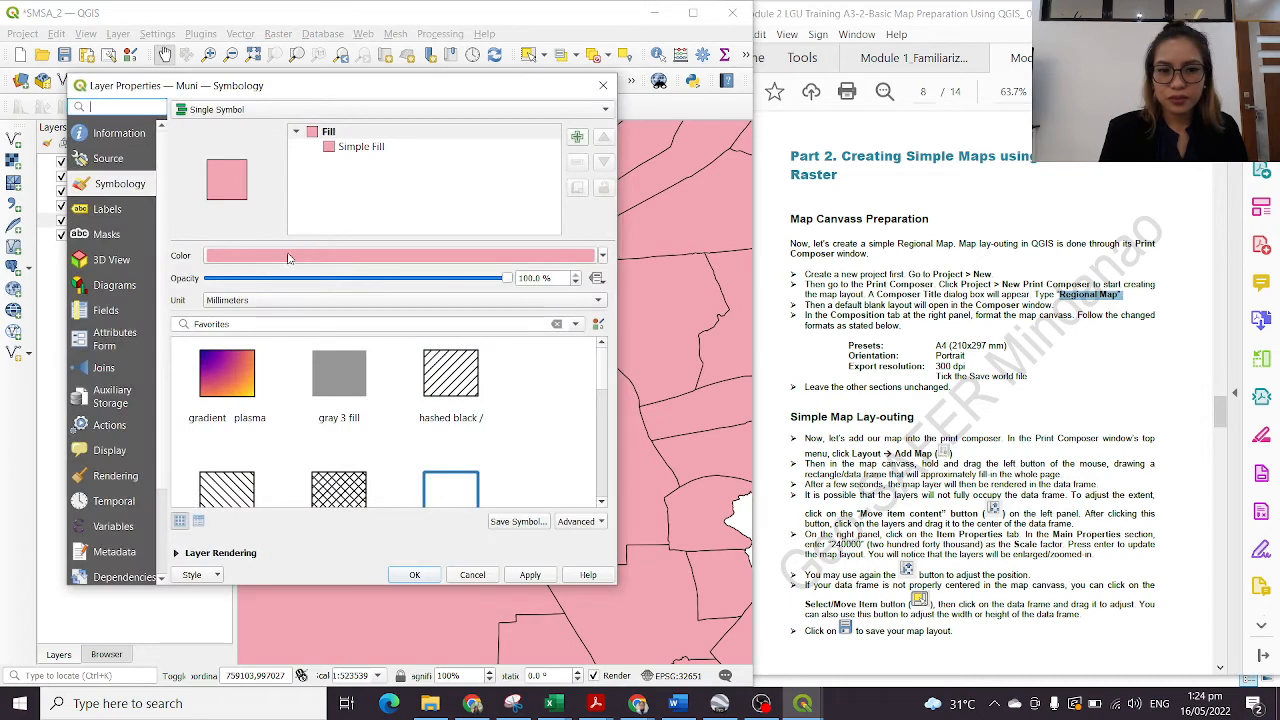
left_click(288, 258)
key("Escape")
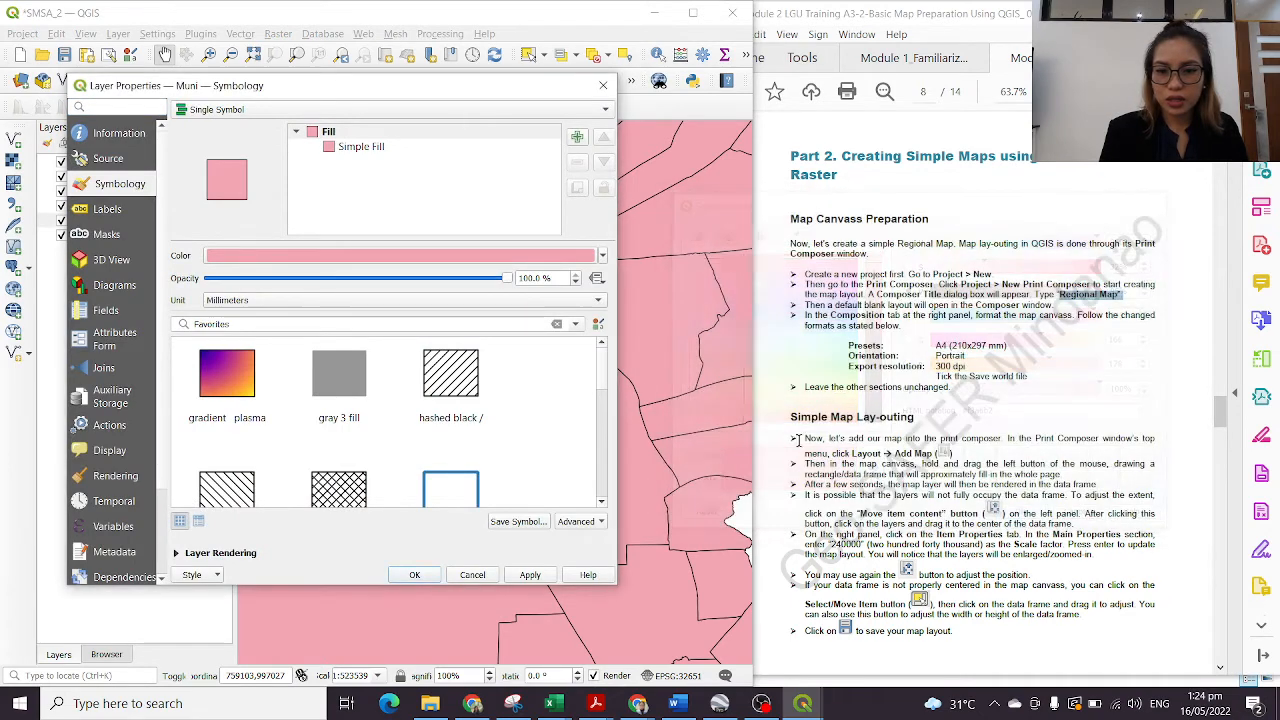
left_click(450, 488)
Step: Recolor Muni's outline near-black (#03070a) with its unit in Pixels, and apply the style to the map
left_click(433, 258)
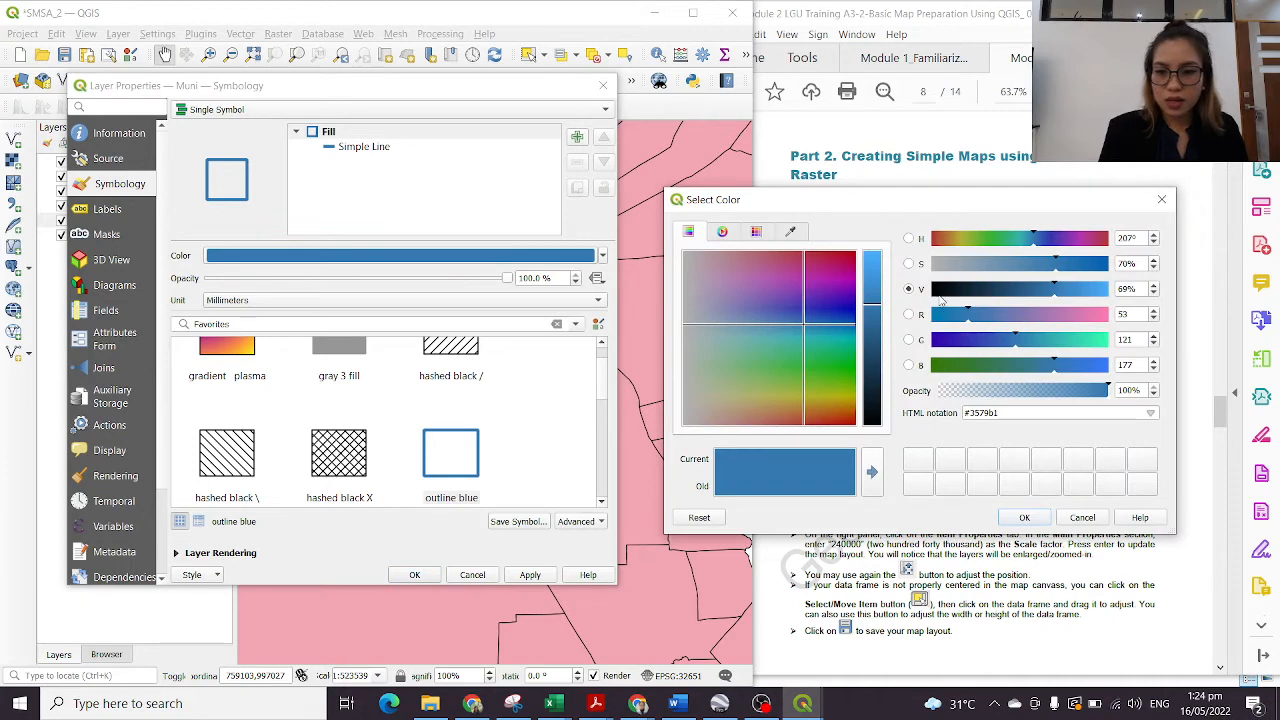
left_click(938, 293)
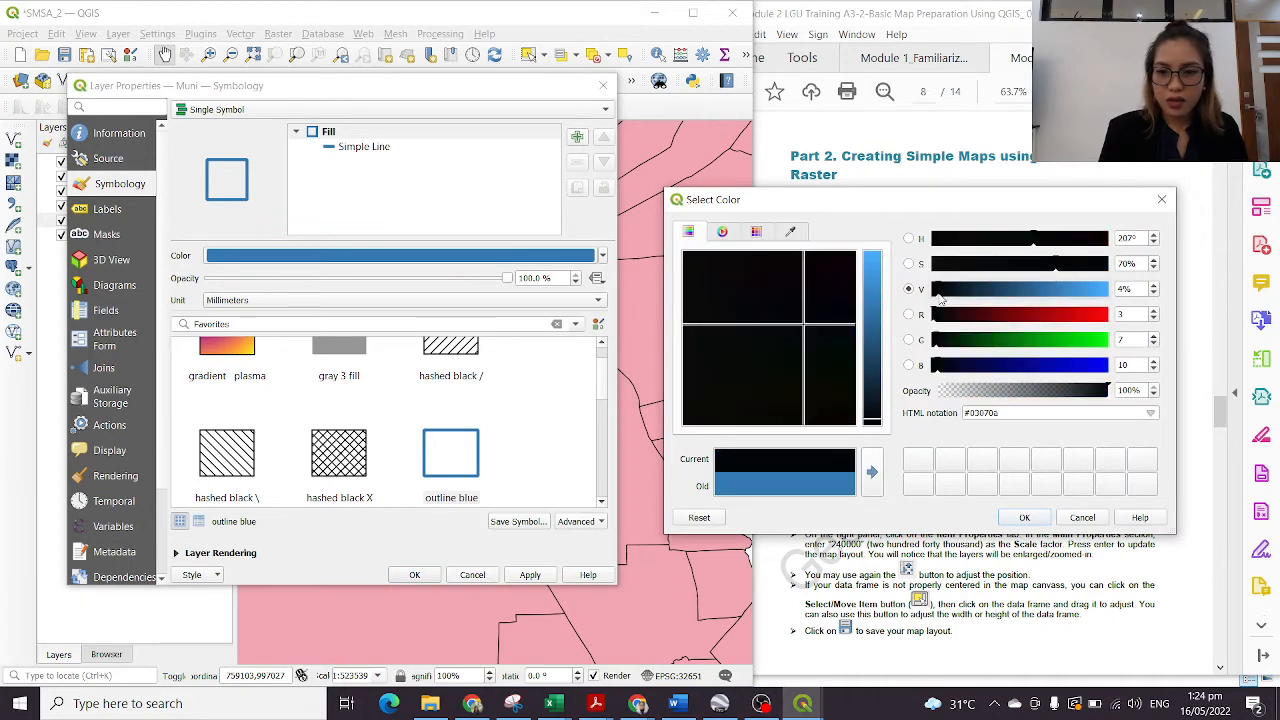
left_click(1026, 518)
scroll(576, 298, "down", 2)
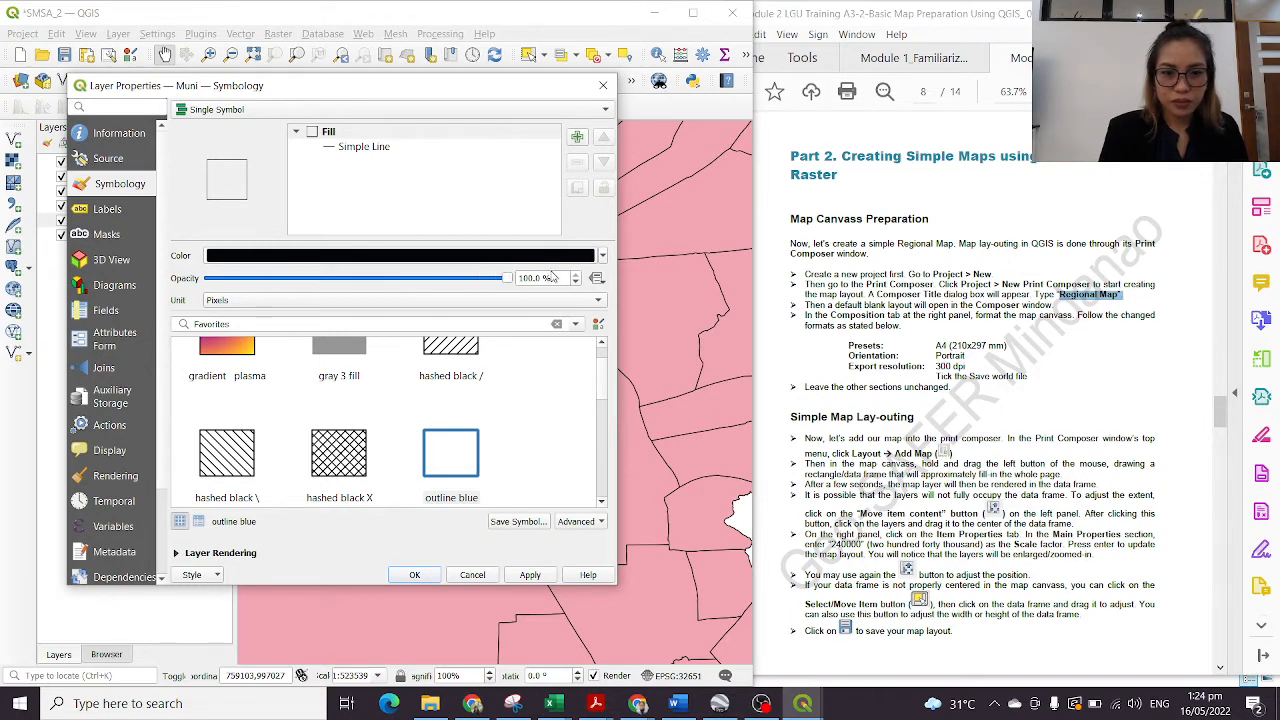
scroll(540, 420, "down", 5)
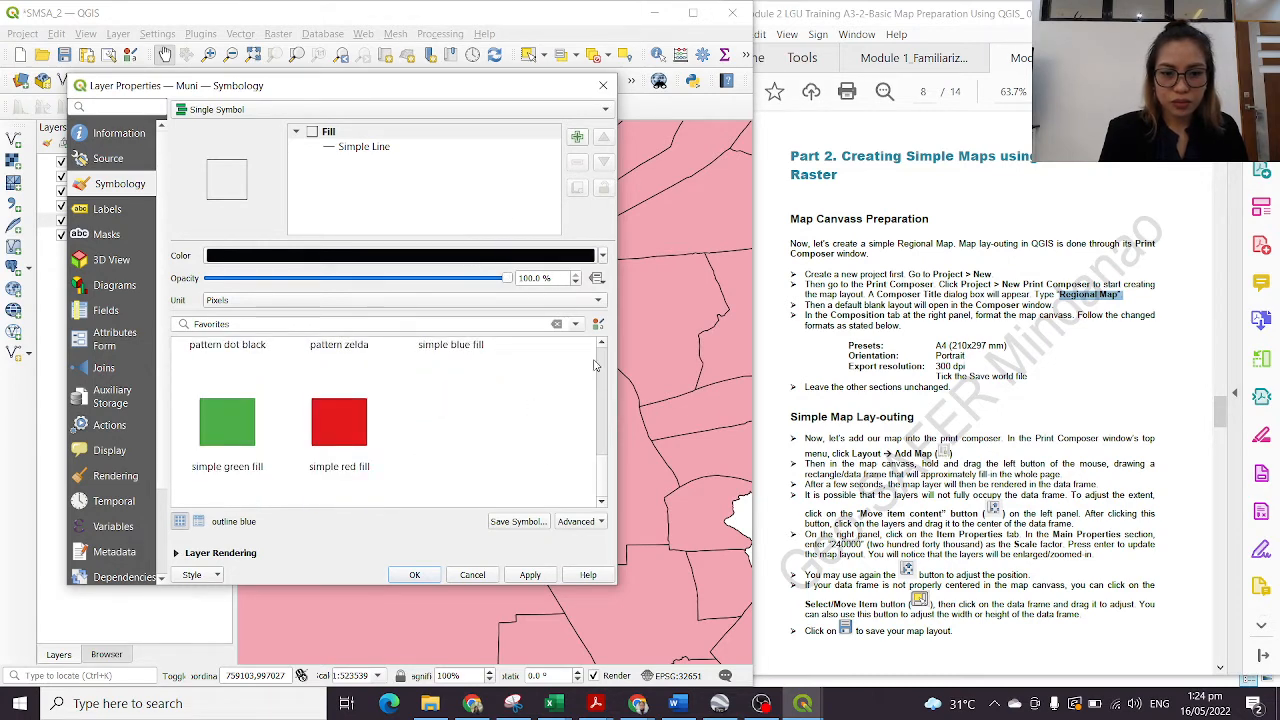
left_click(538, 578)
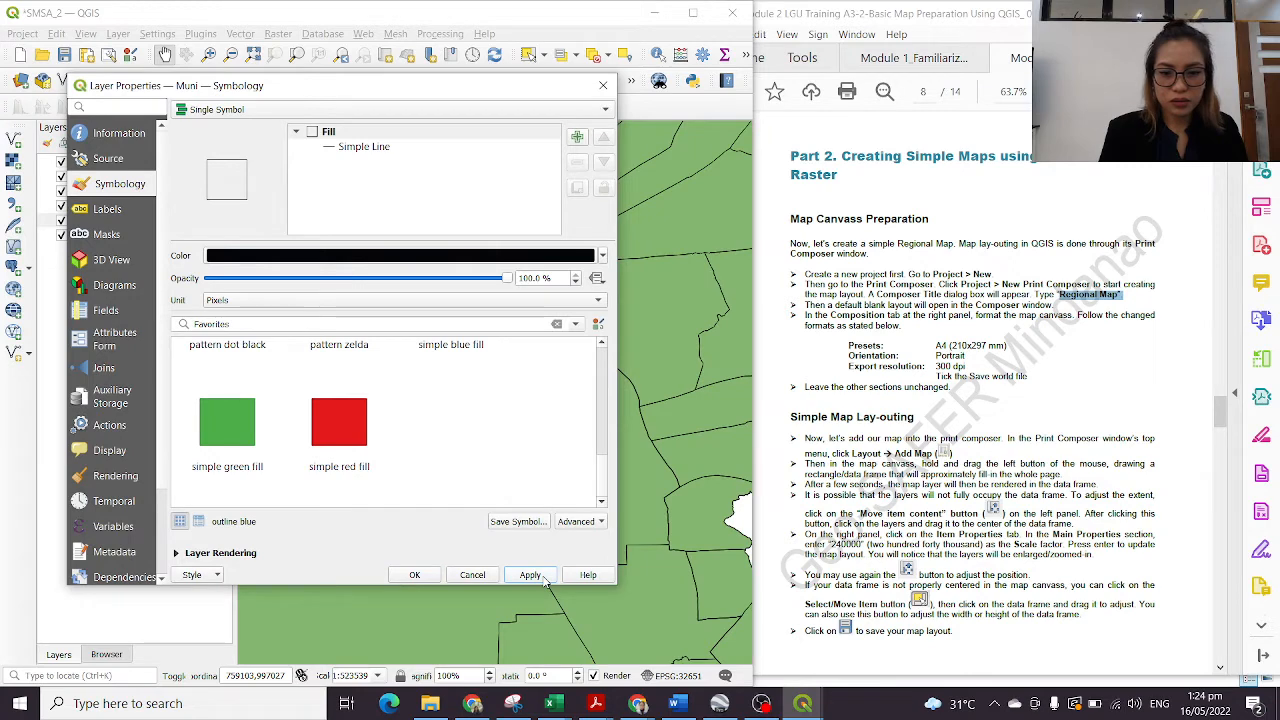
left_click(415, 577)
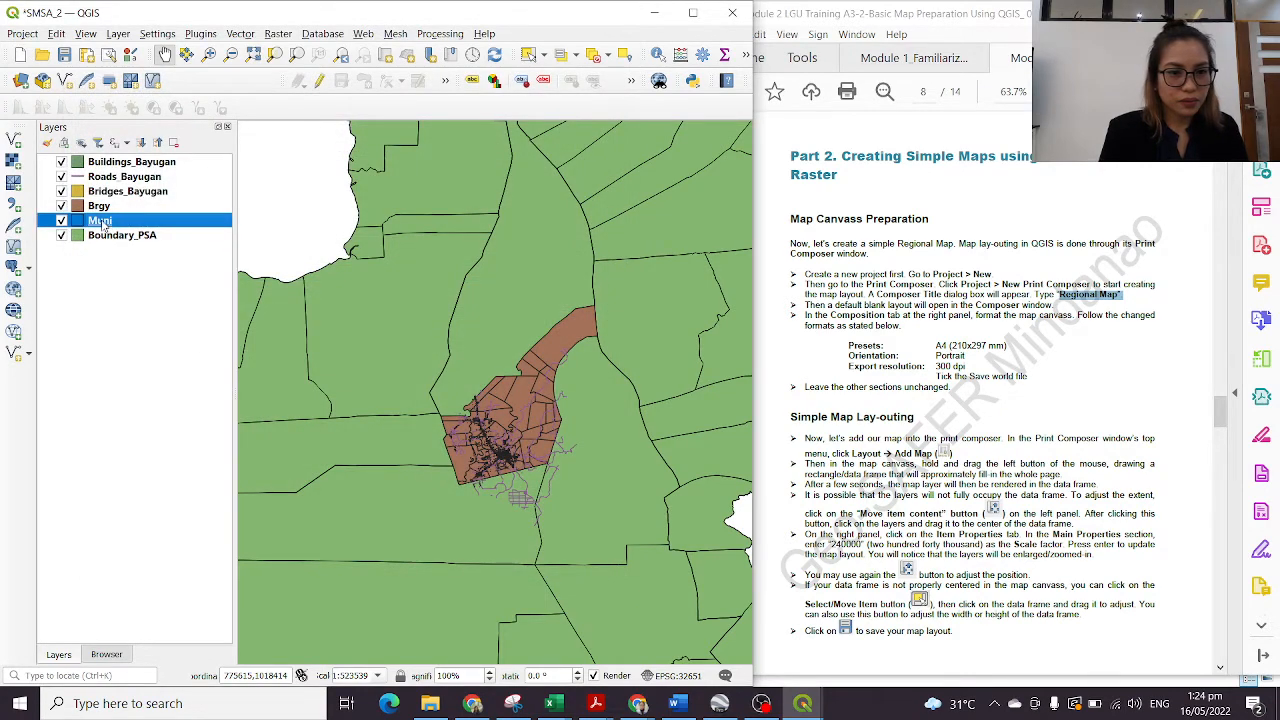
Step: Switch the visibility of Boundary_PSA off and on, and hide Muni to compare the two layers' boundaries
left_click(61, 235)
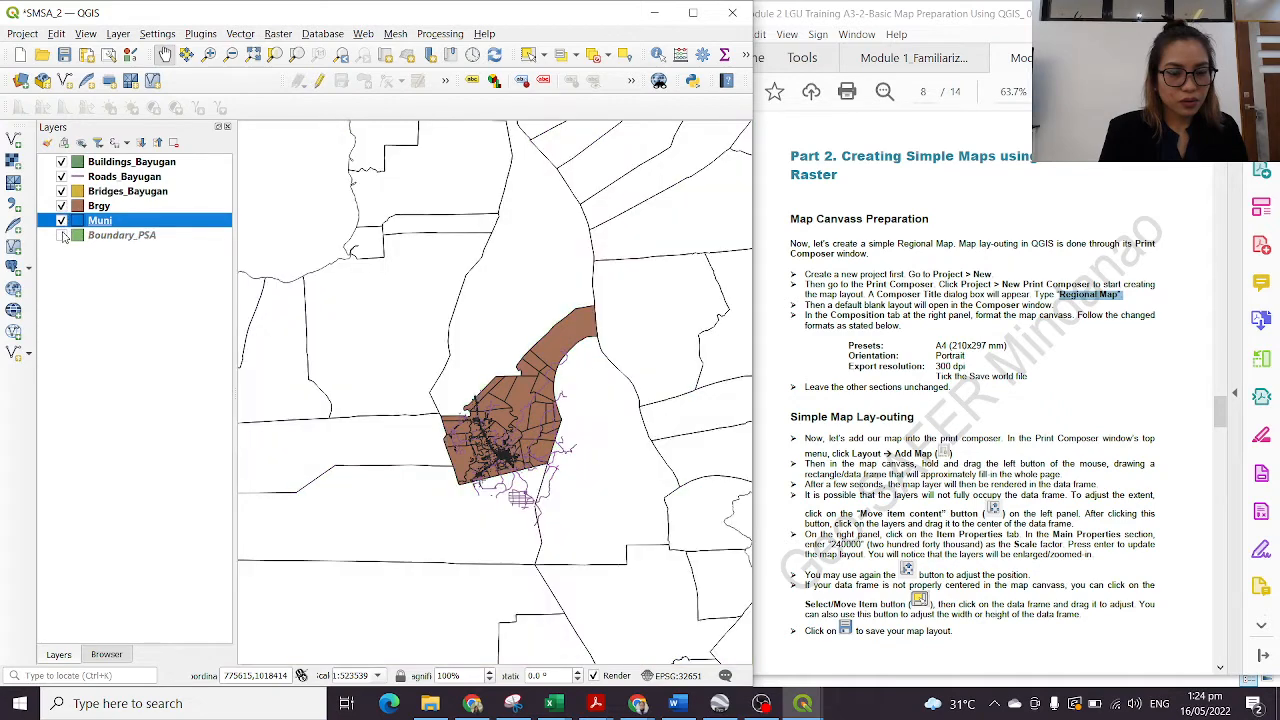
left_click(61, 235)
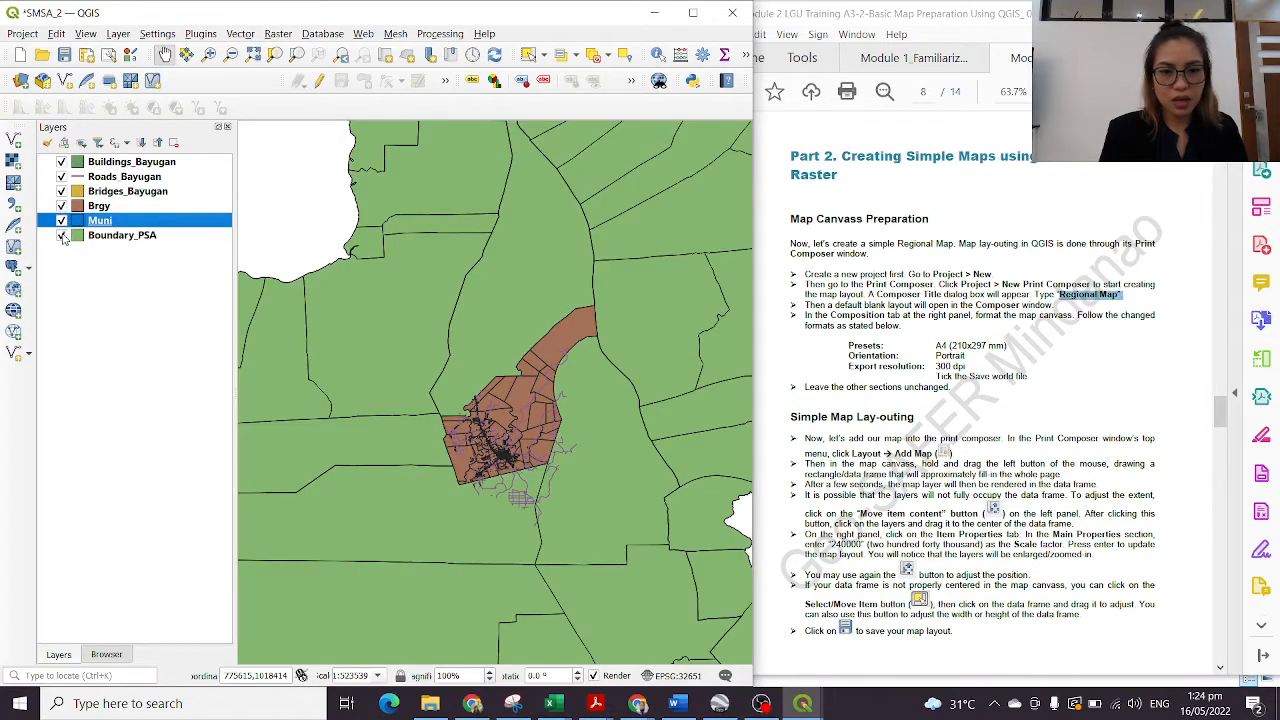
left_click(61, 221)
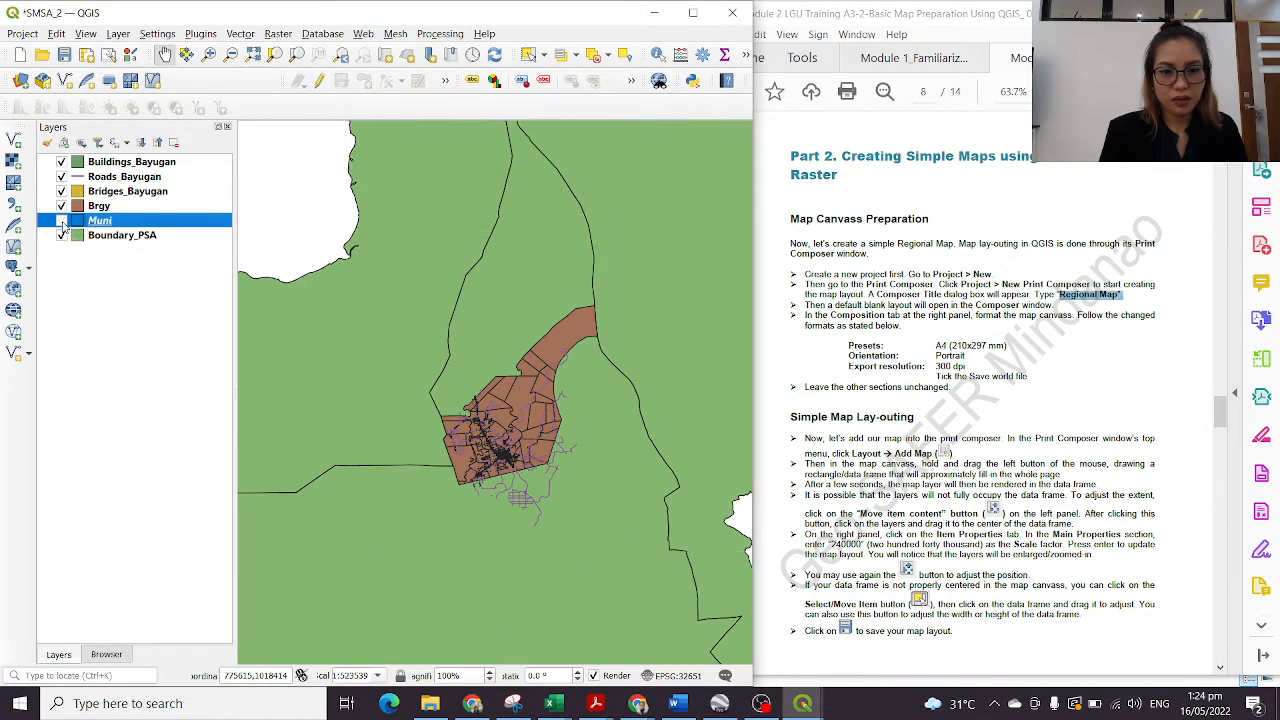
Step: Style the Boundary_PSA layer with the hashed black / fill preset
double_click(118, 236)
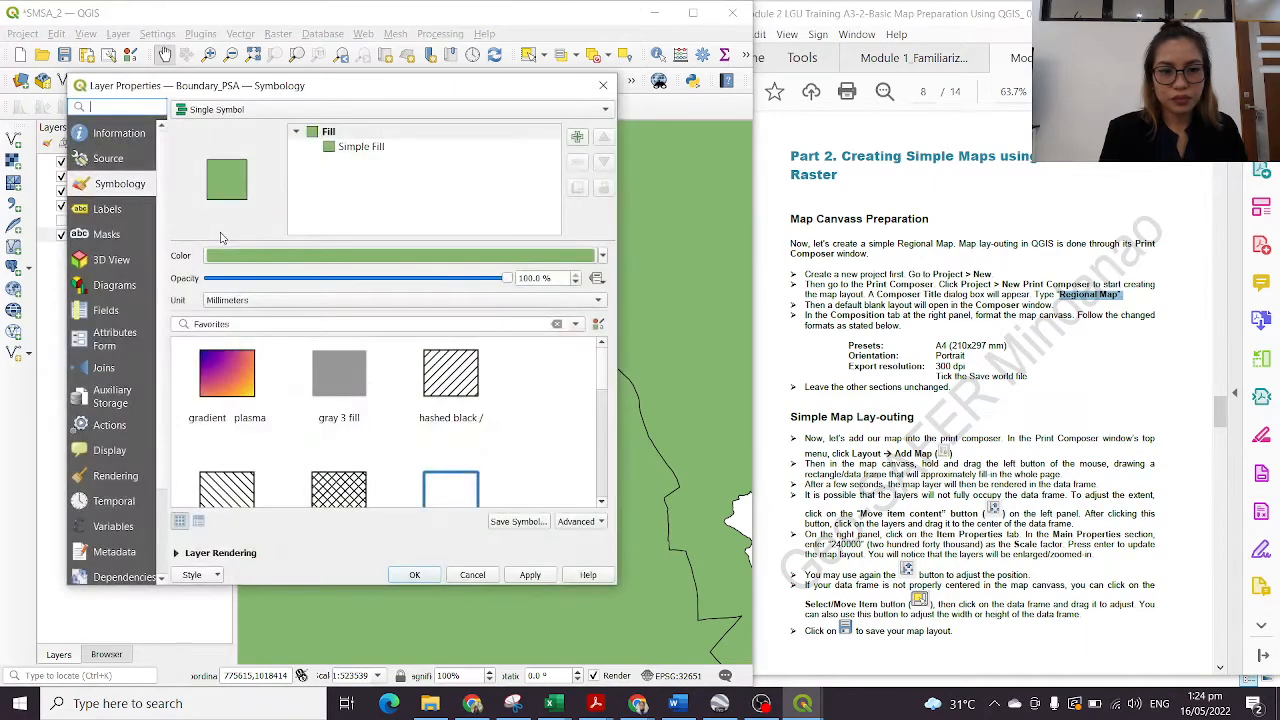
left_click(452, 391)
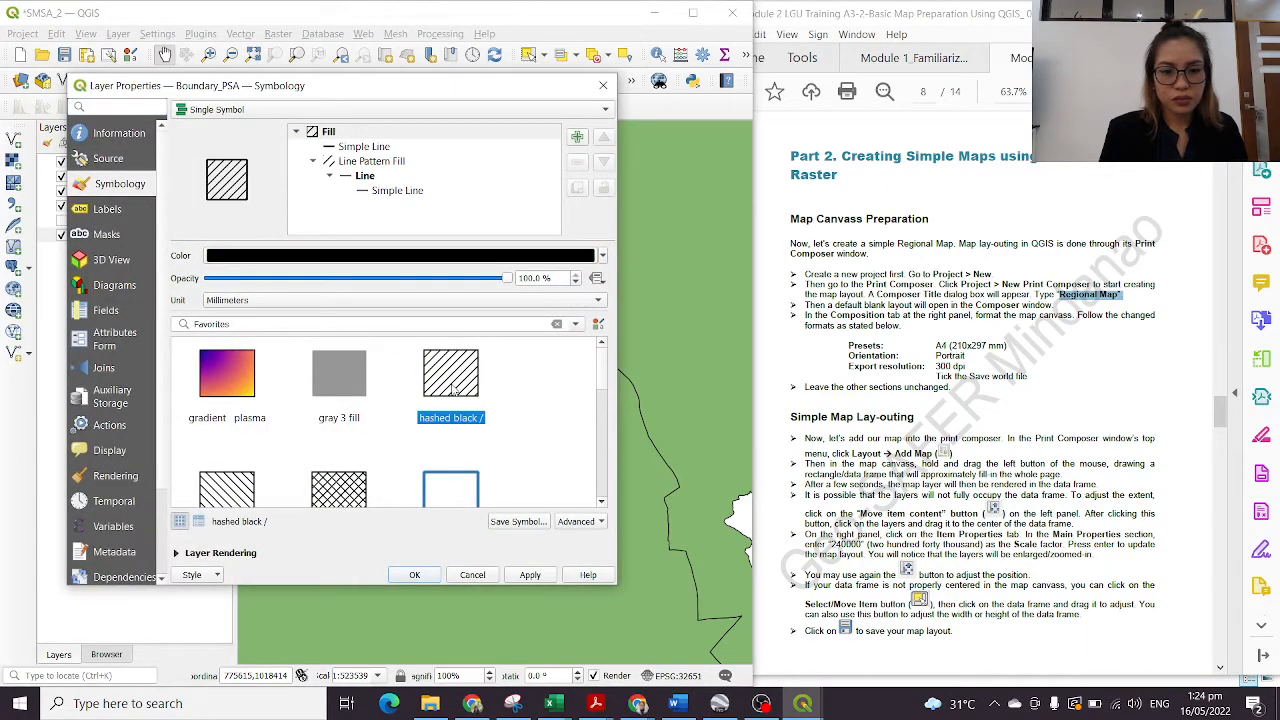
left_click(414, 576)
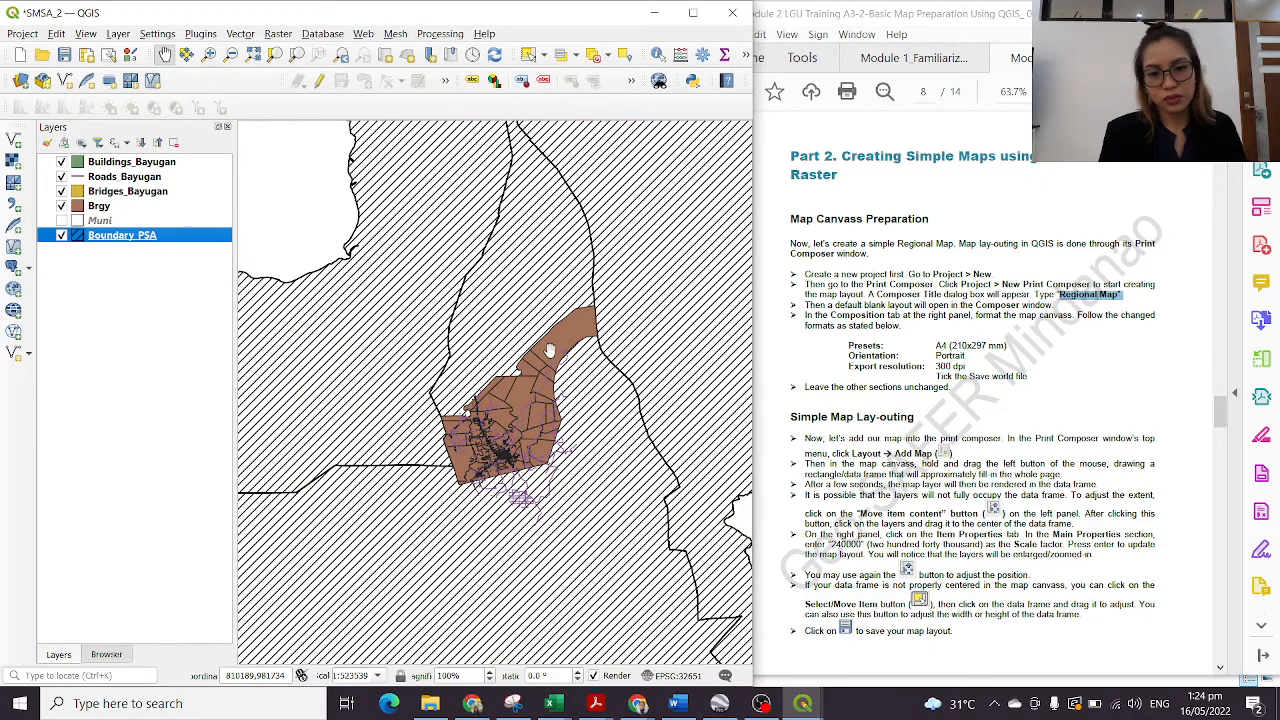
Step: Show the Muni layer again and hide the hatched Boundary_PSA layer
scroll(502, 408, "up", 1)
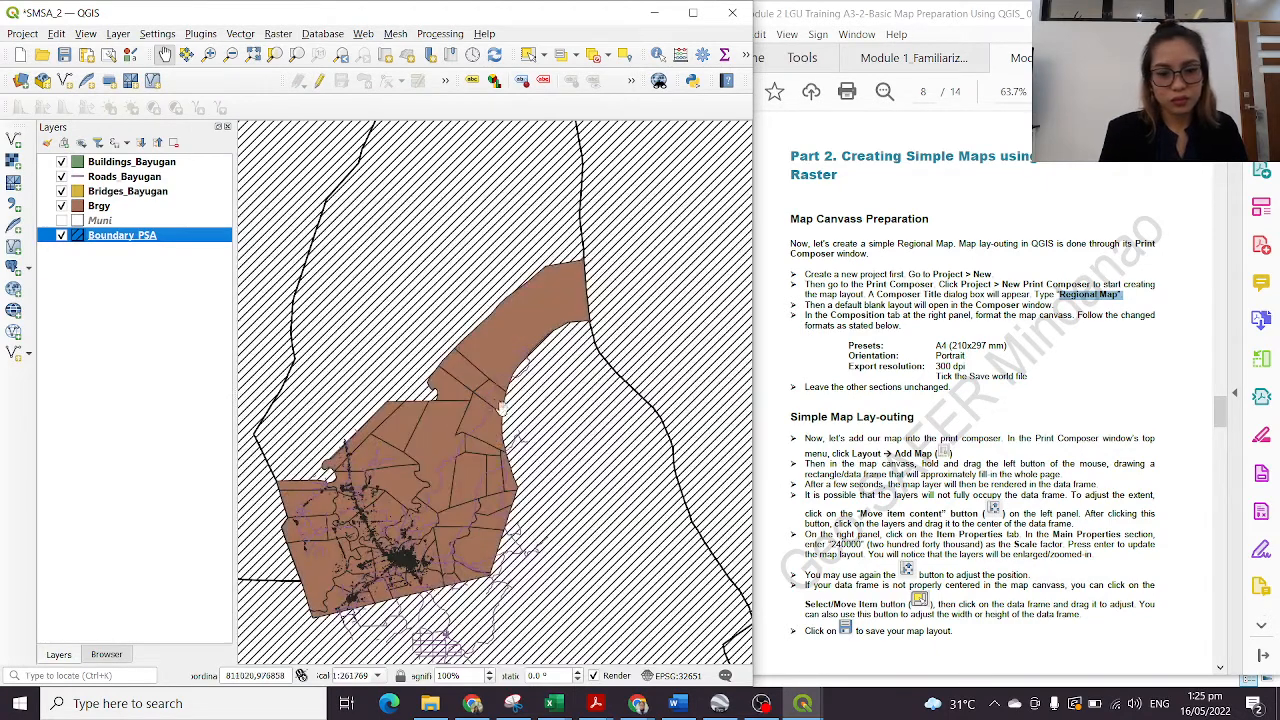
left_click_drag(502, 408, 581, 338)
left_click(61, 221)
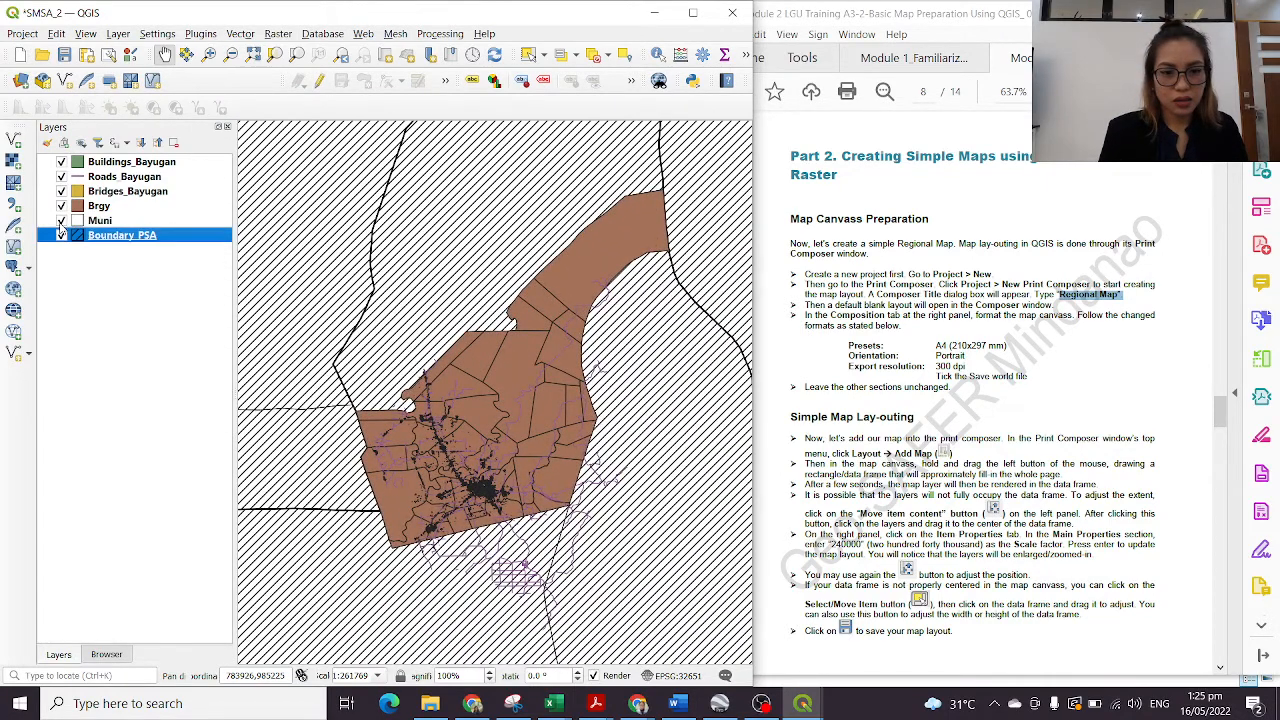
double_click(115, 240)
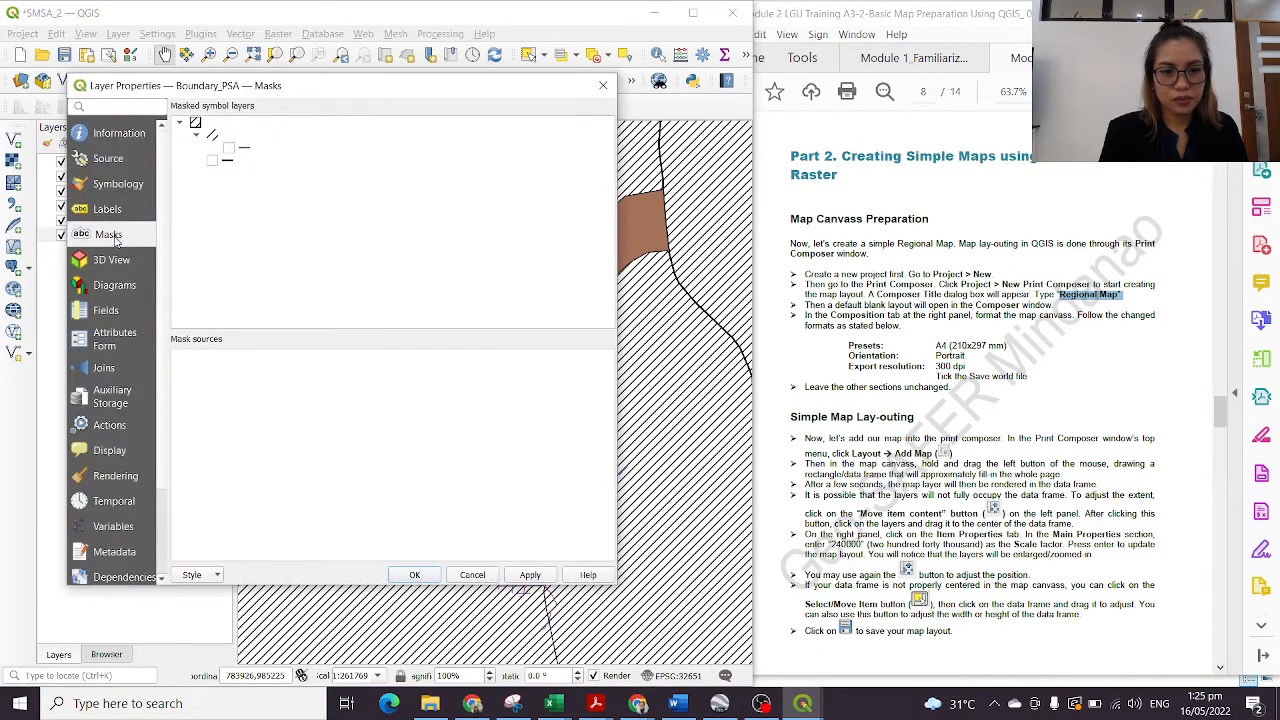
left_click(603, 86)
left_click(61, 236)
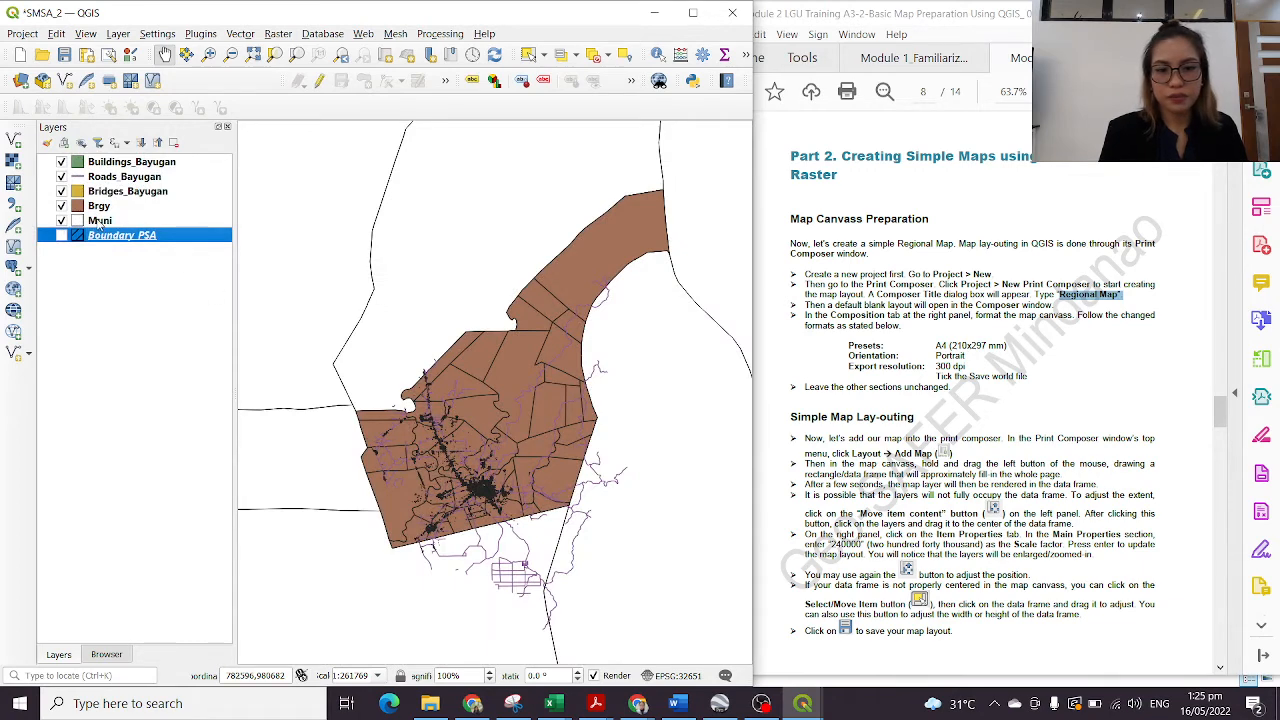
Step: Set the stroke width of the Muni layer's simple line outline to 1.16 pixels
left_click(100, 222)
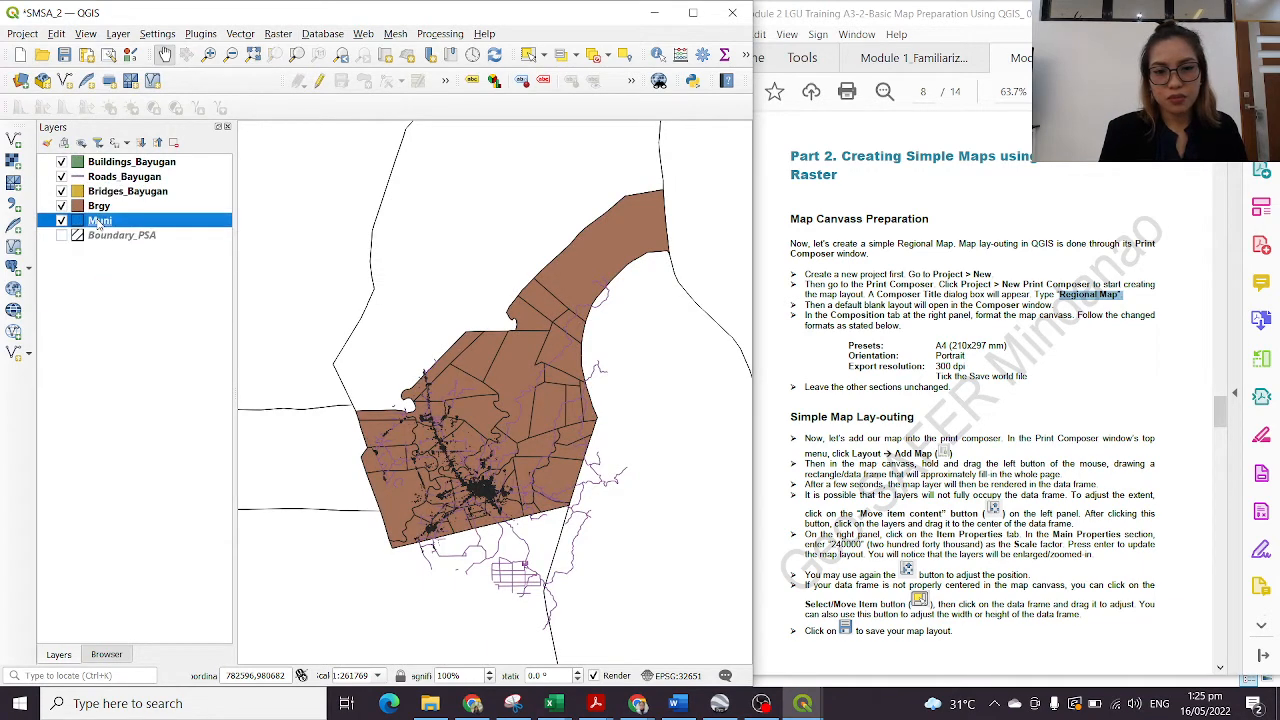
double_click(225, 217)
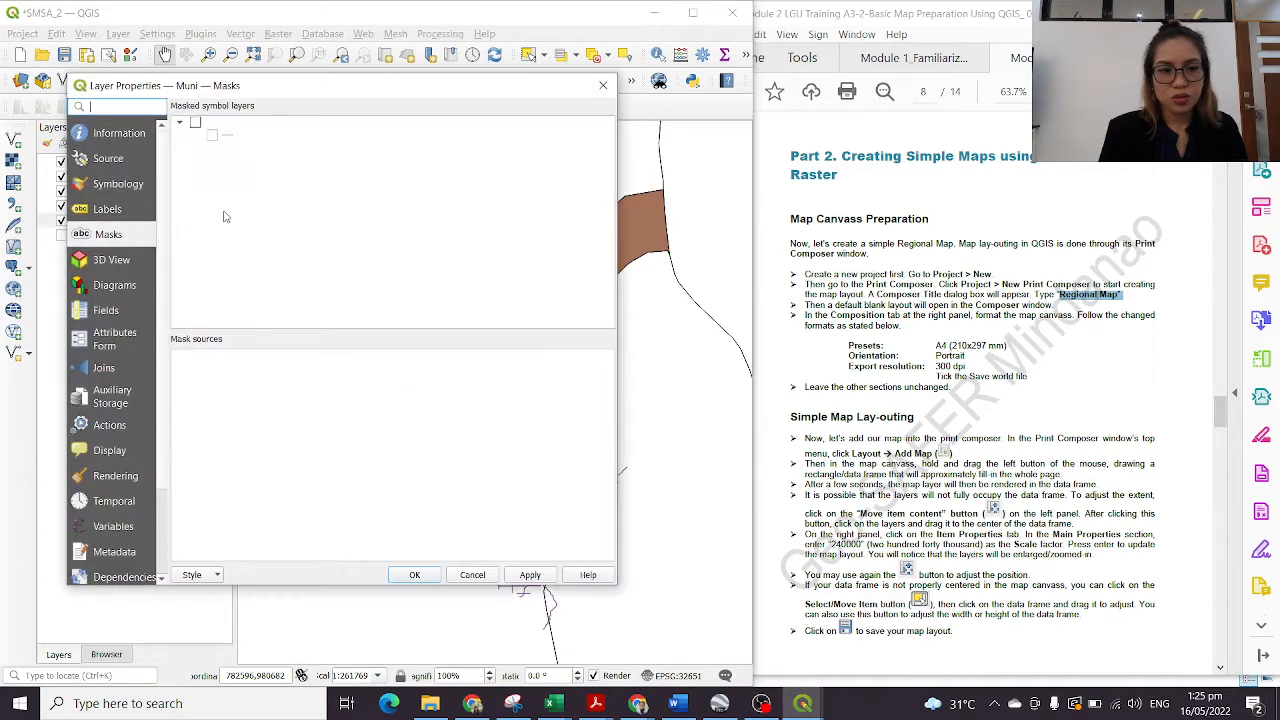
left_click(120, 185)
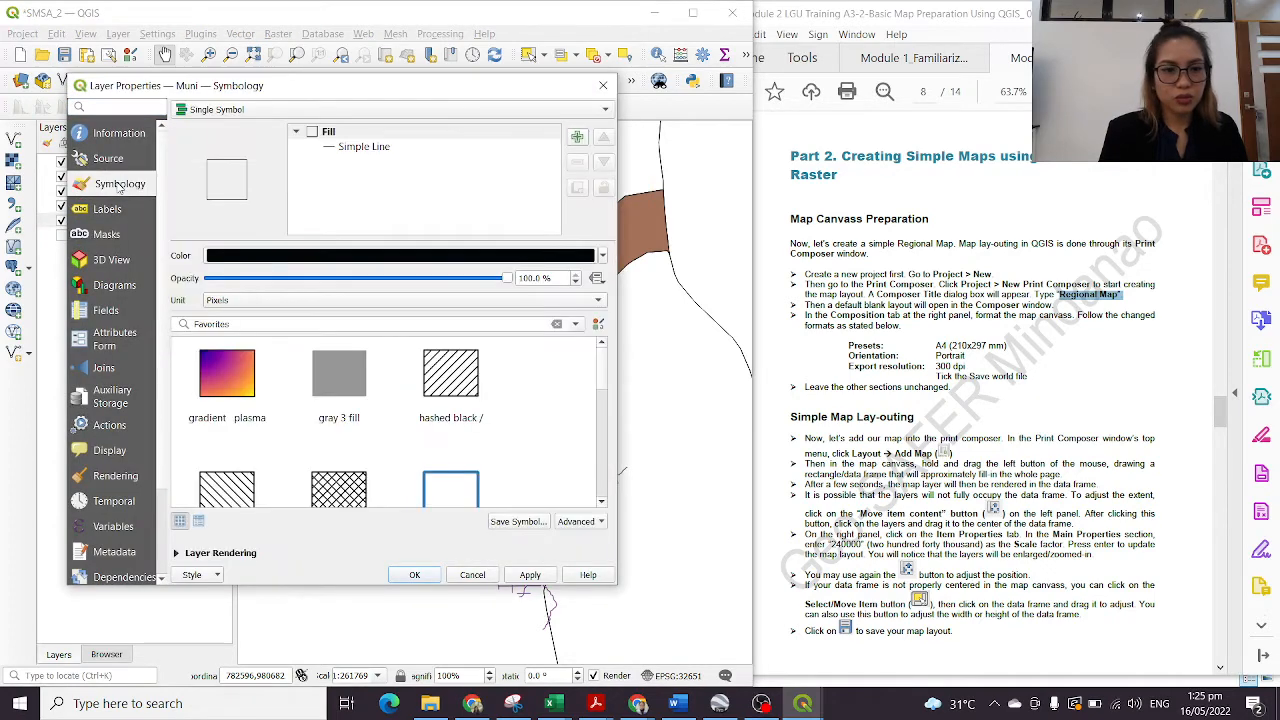
left_click(364, 147)
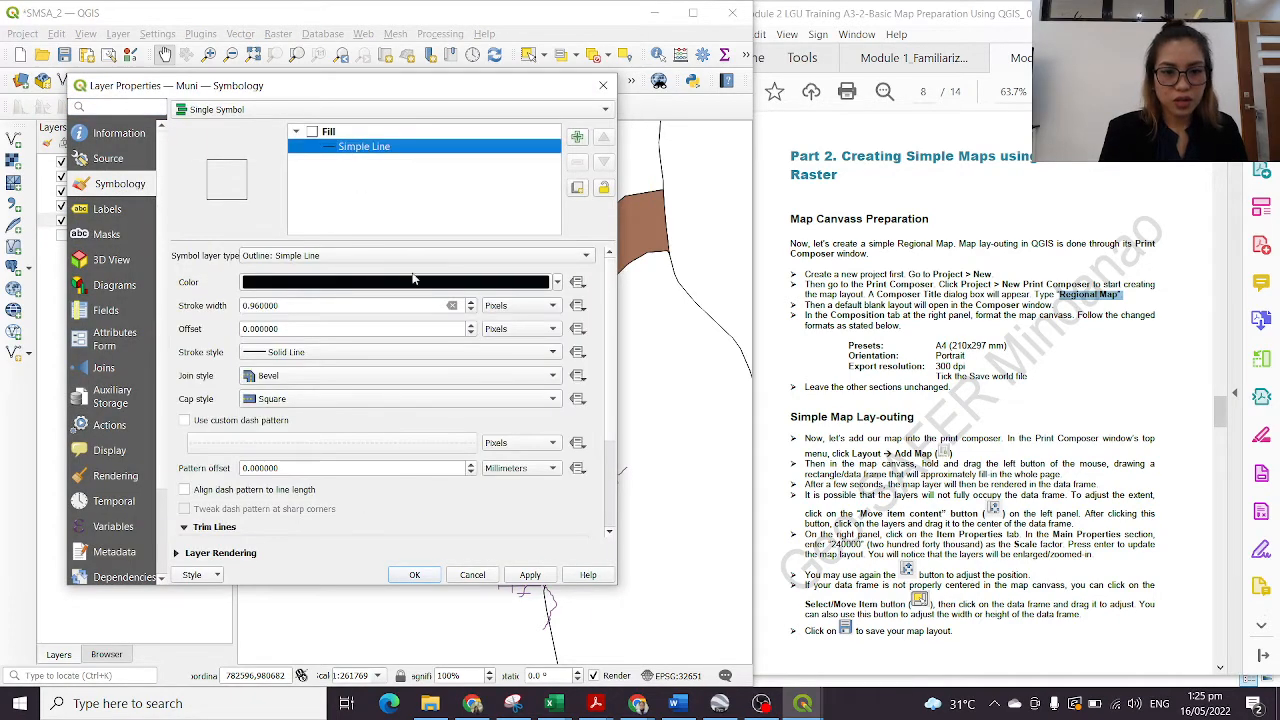
left_click(472, 301)
left_click(472, 301)
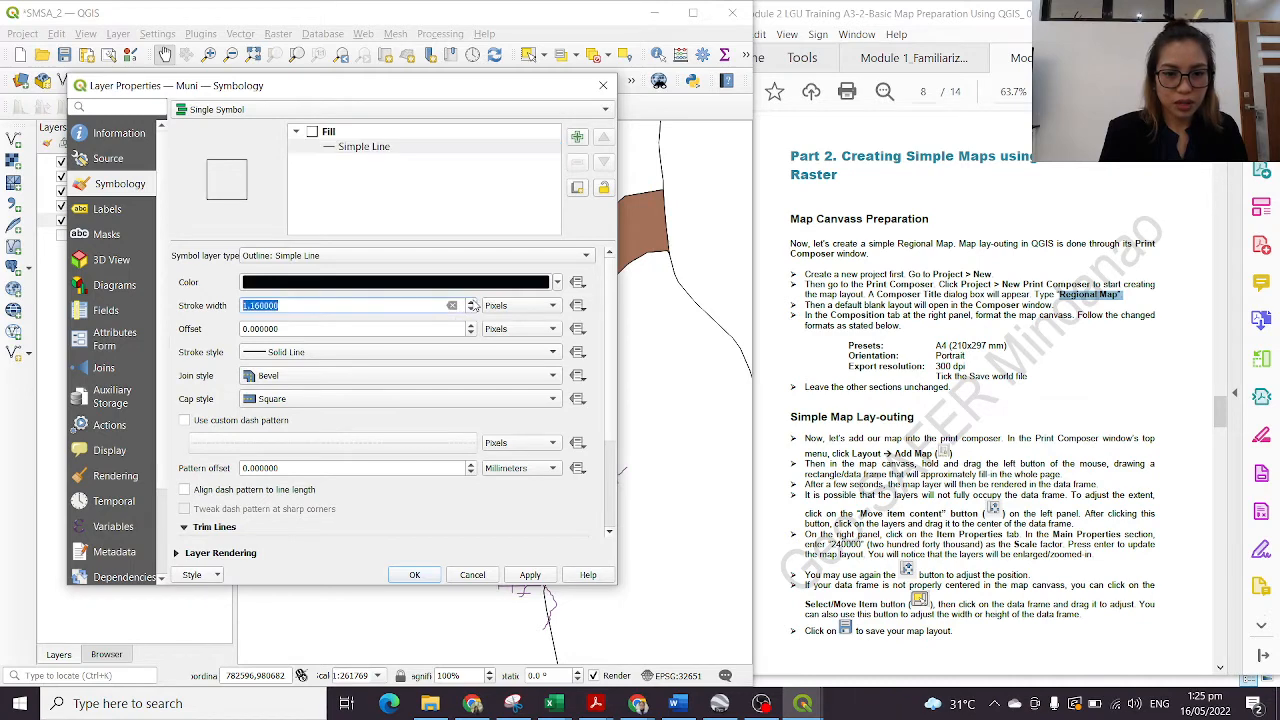
left_click(432, 578)
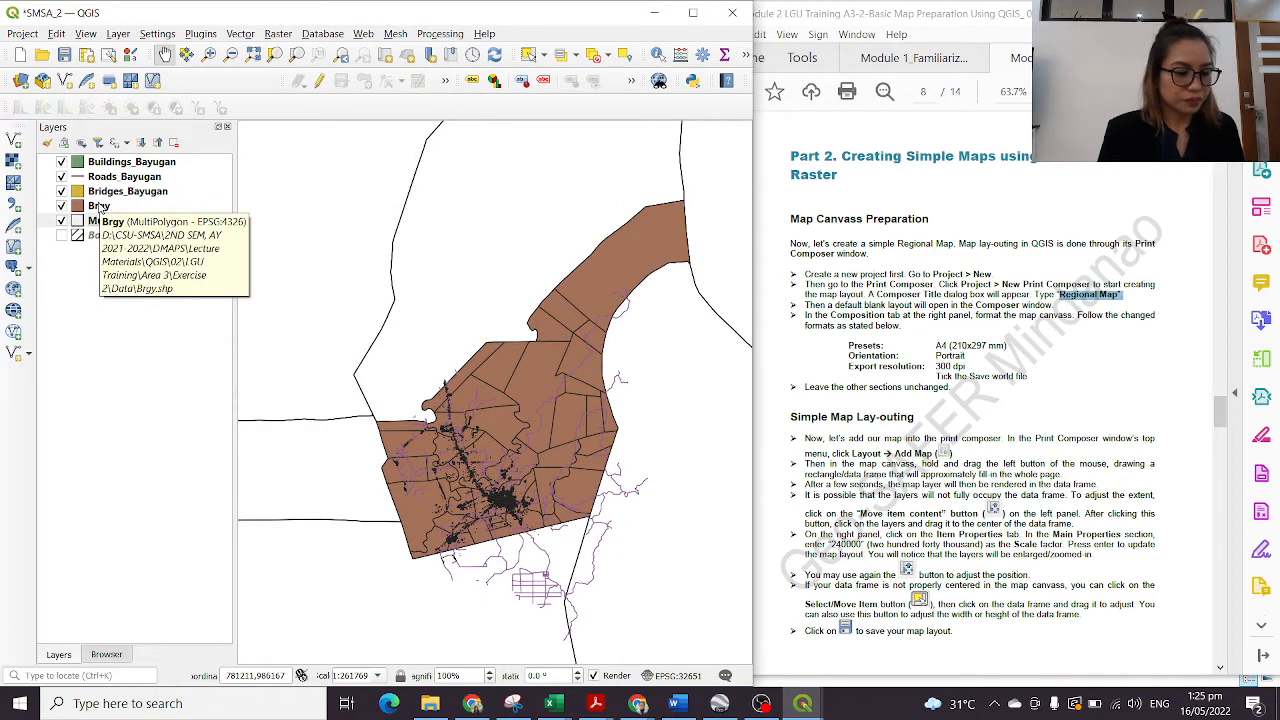
left_click(106, 221)
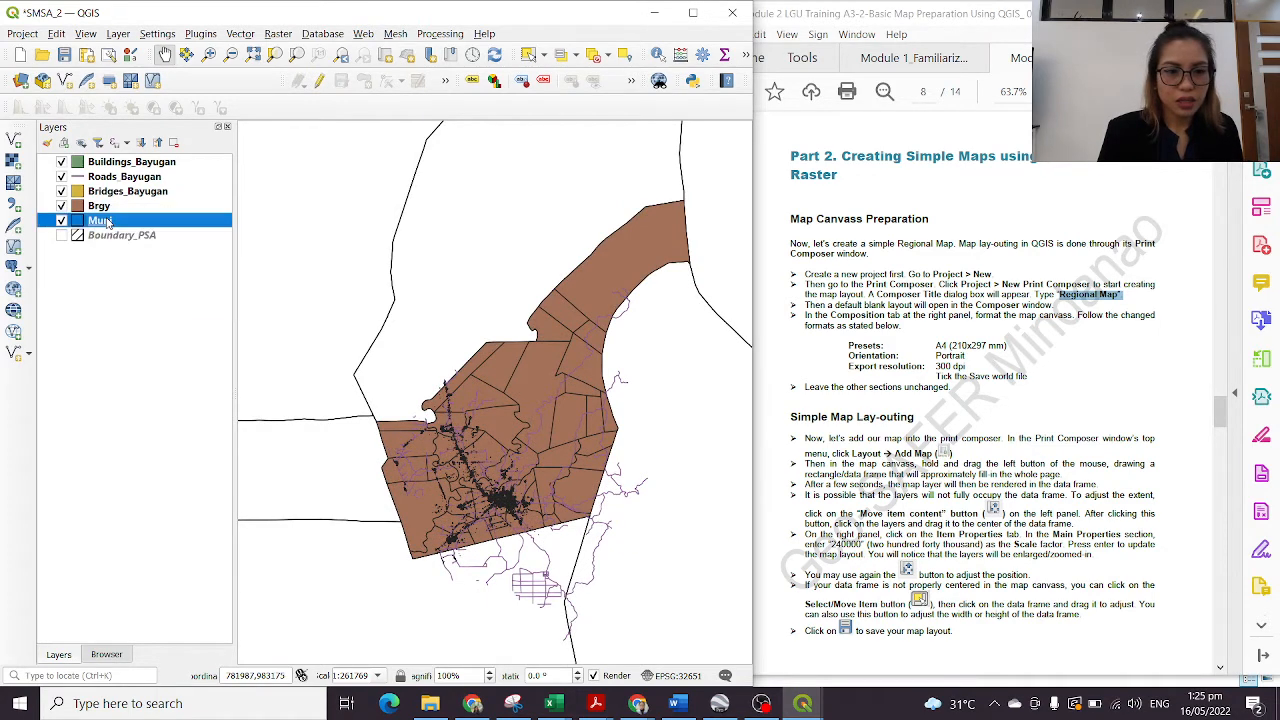
double_click(104, 222)
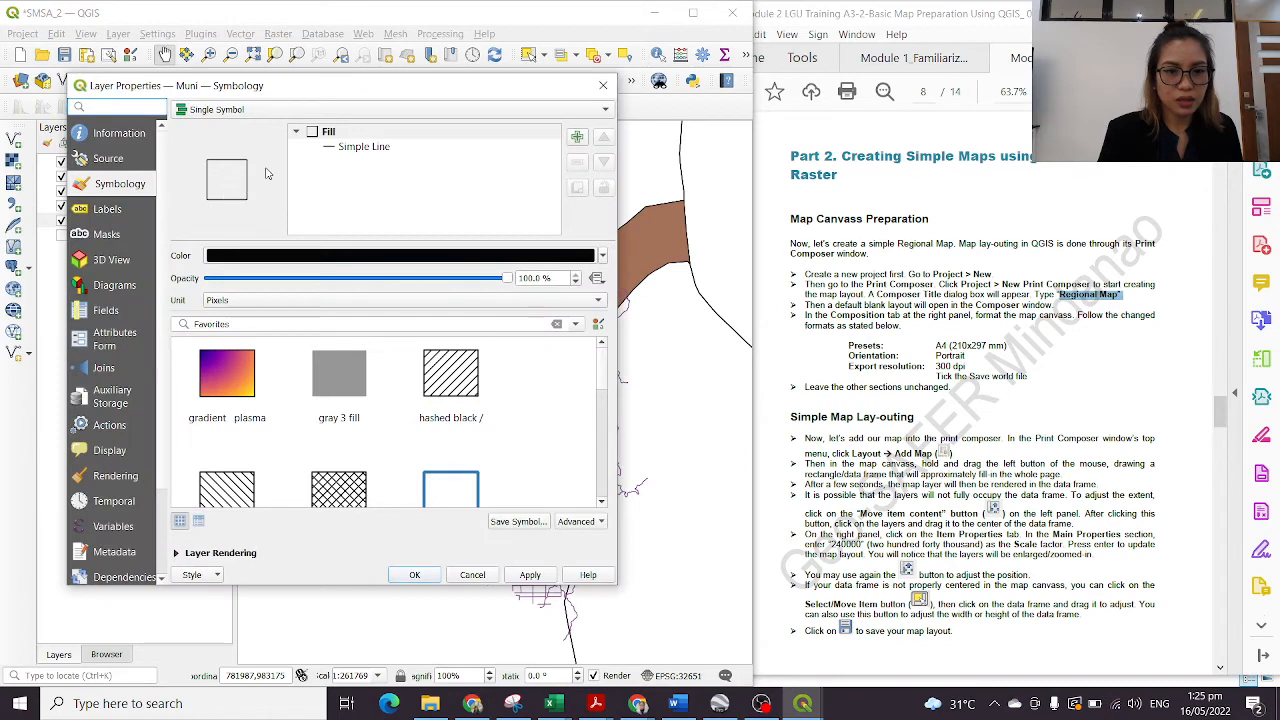
left_click(603, 85)
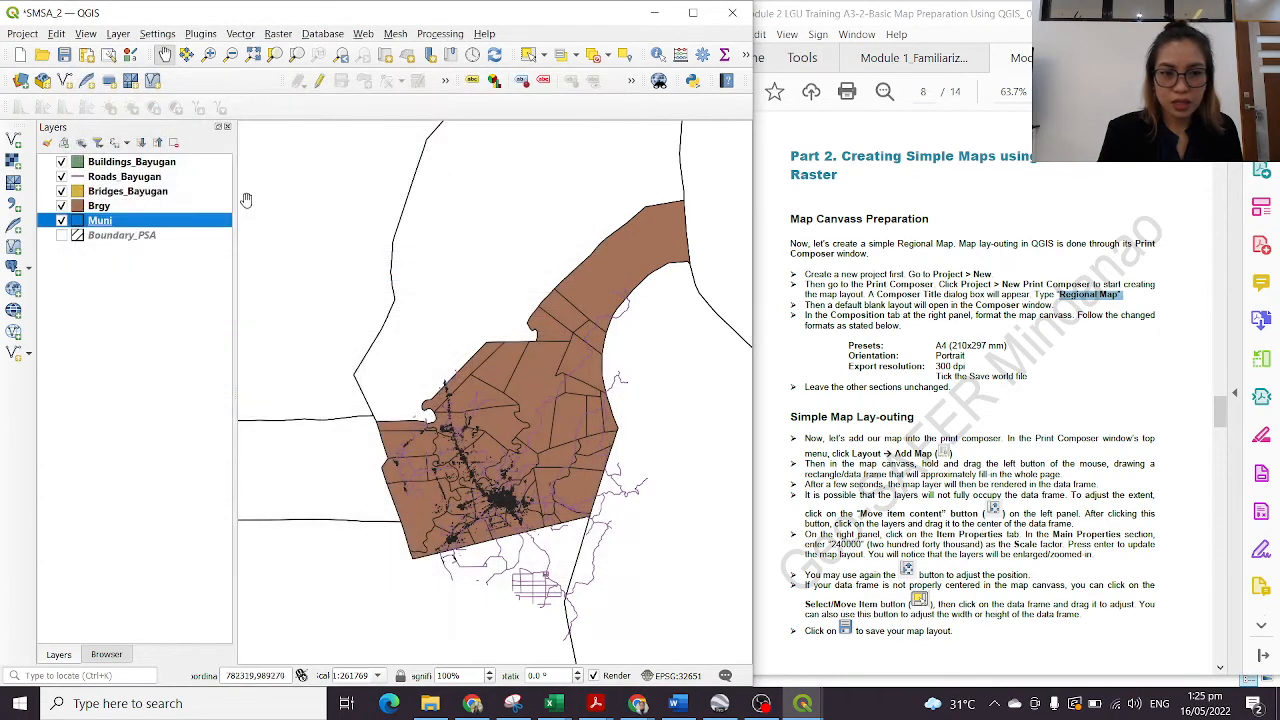
Step: Turn on single labels for the Muni layer
left_click(88, 207)
left_click(103, 222)
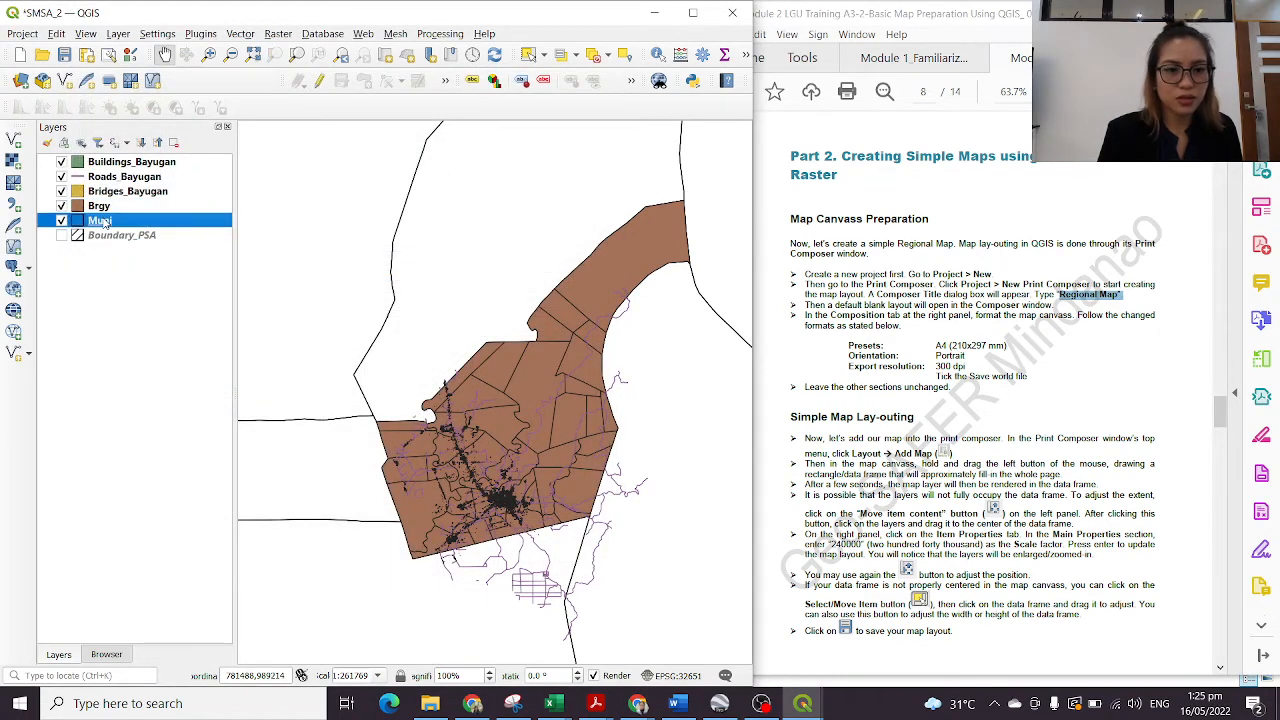
double_click(104, 222)
left_click(123, 186)
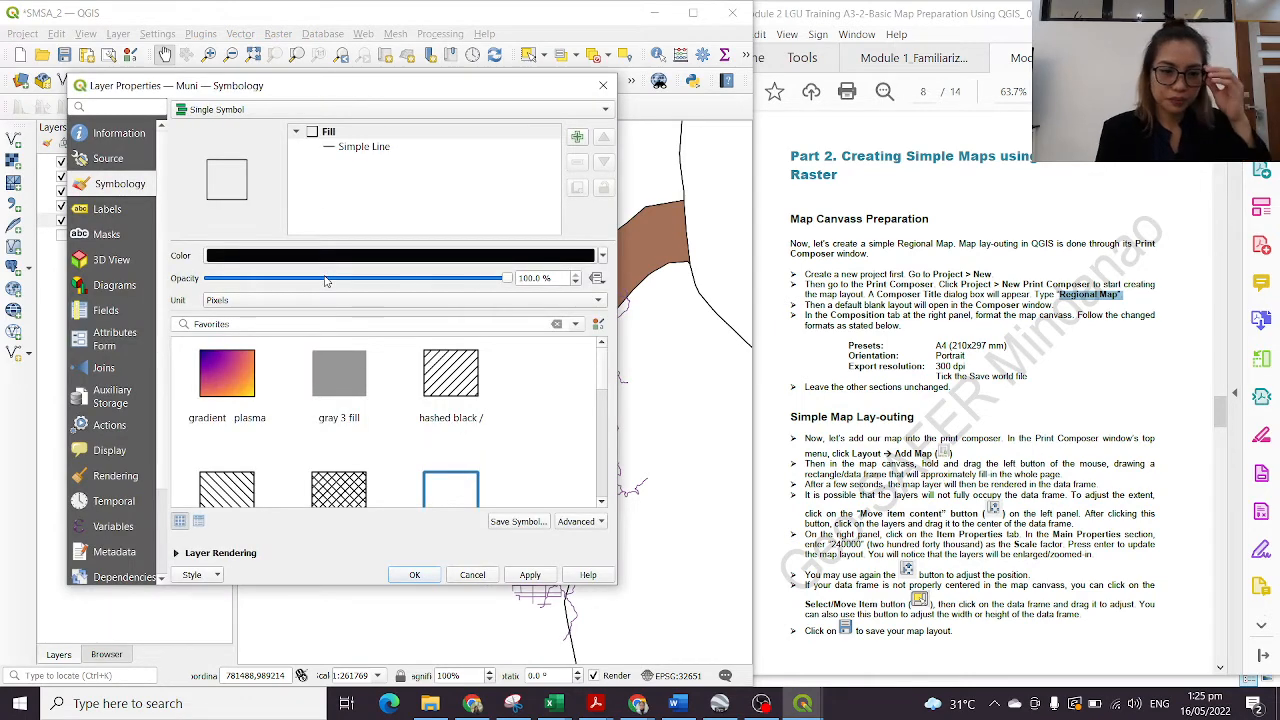
left_click(108, 210)
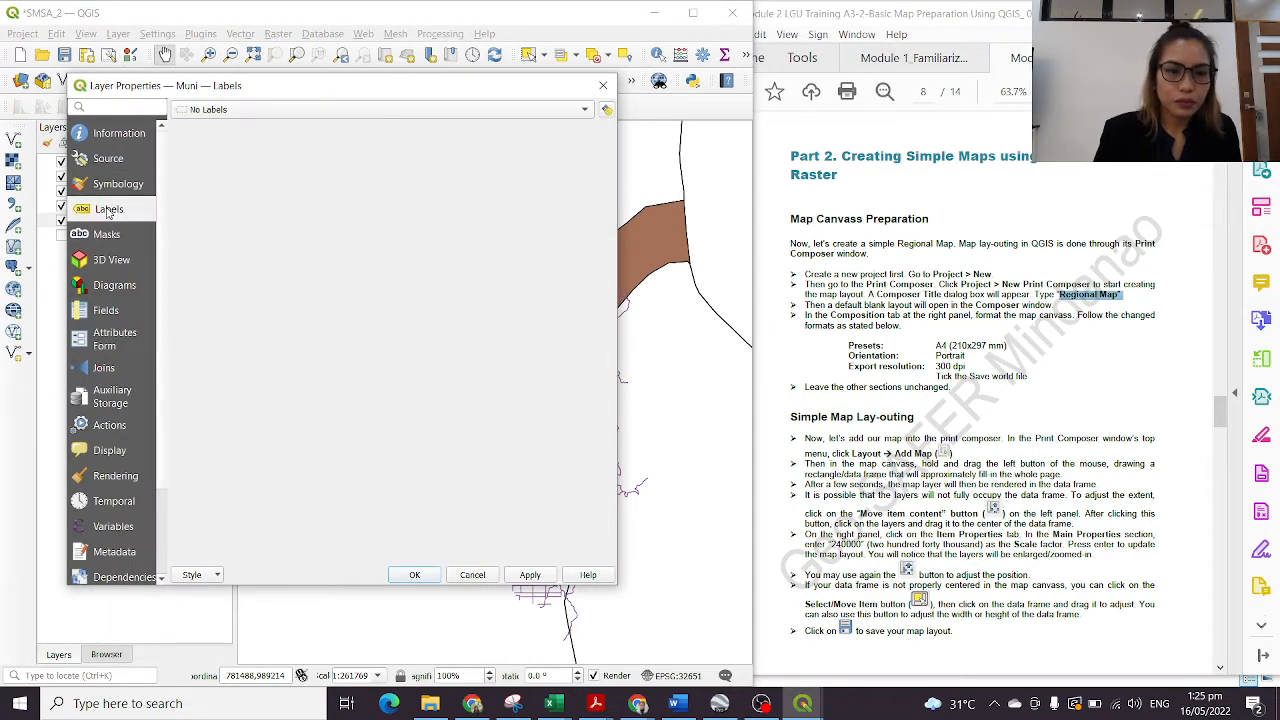
left_click_drag(239, 92, 348, 90)
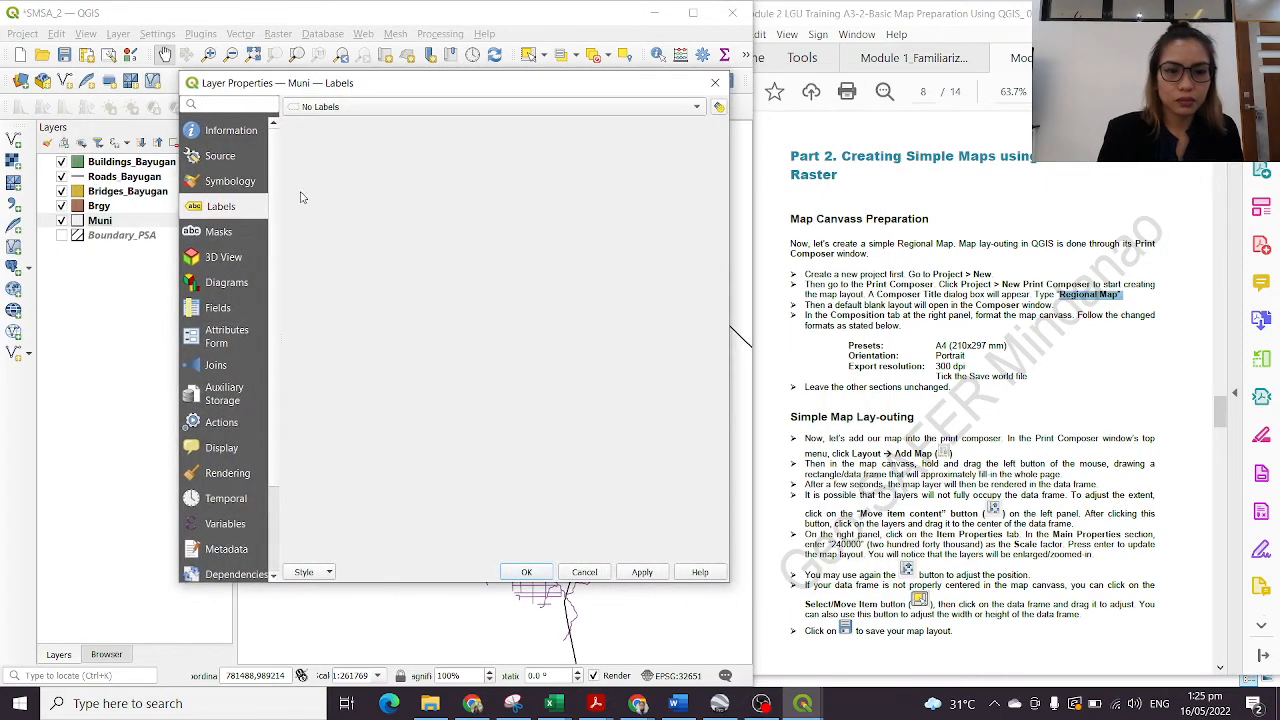
left_click(228, 184)
left_click(224, 207)
left_click(494, 107)
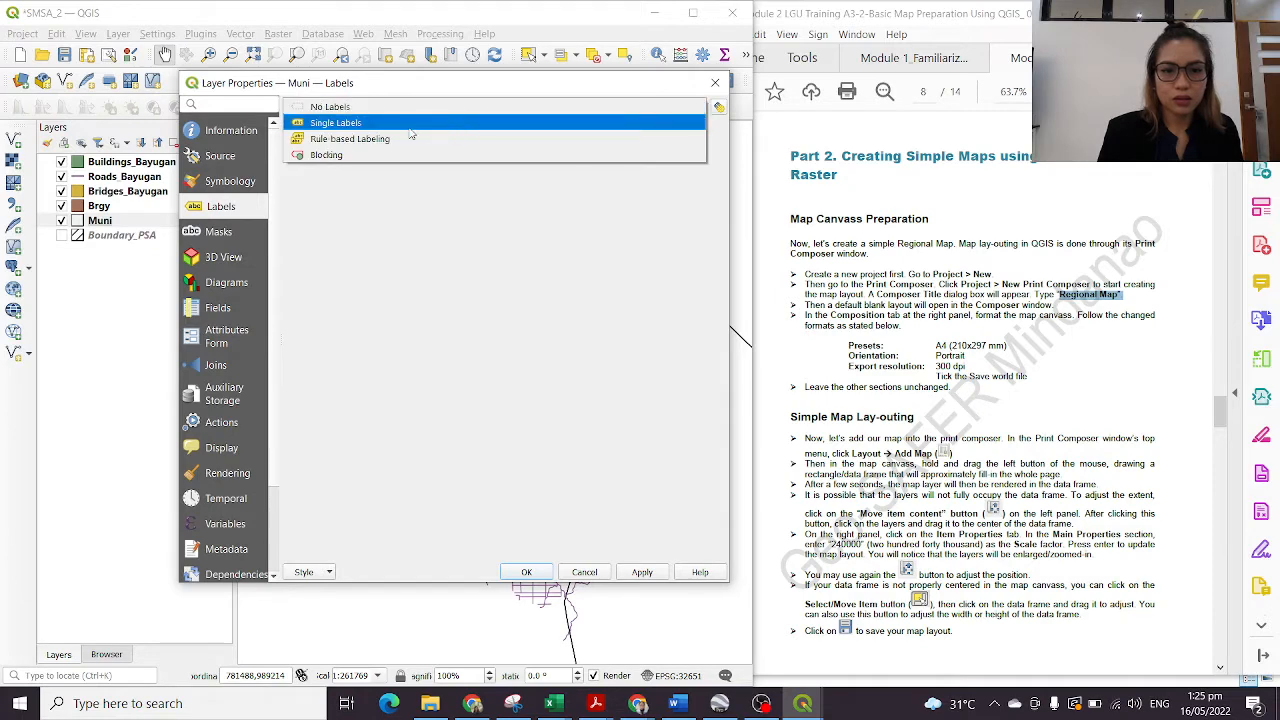
left_click(408, 124)
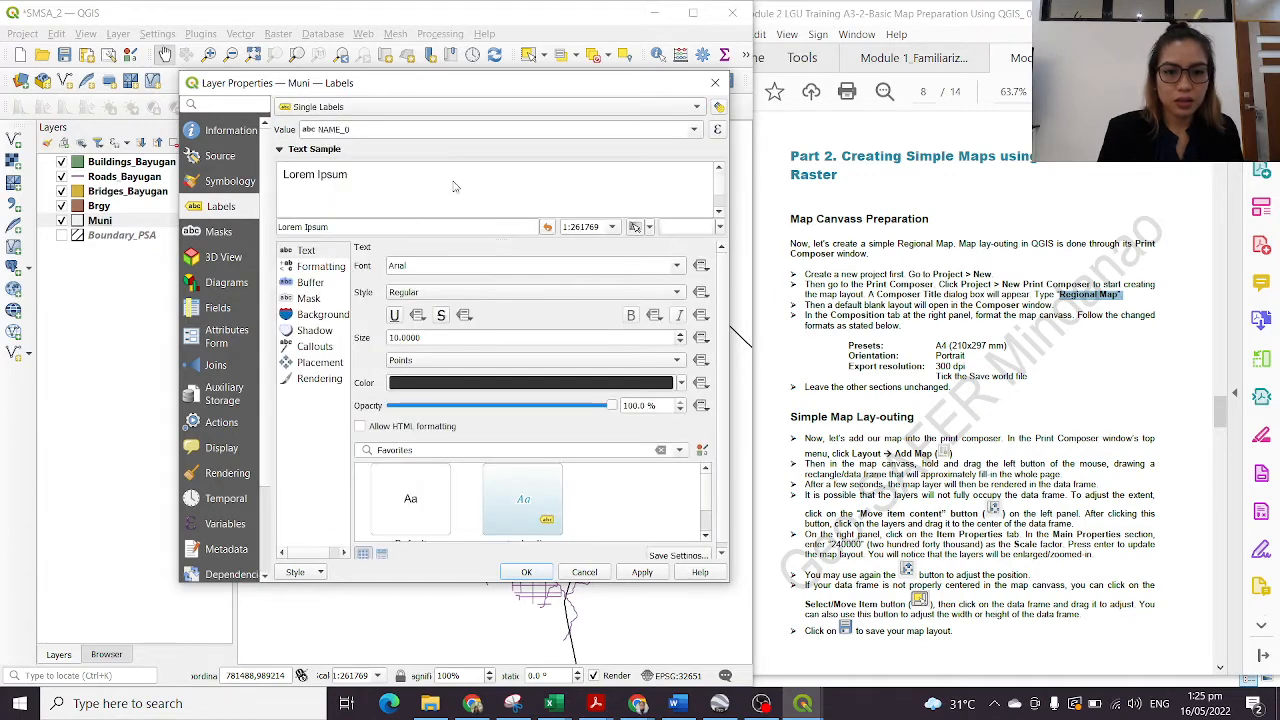
Step: Label the Muni features with the NAME_2 field and apply the label settings
left_click(672, 130)
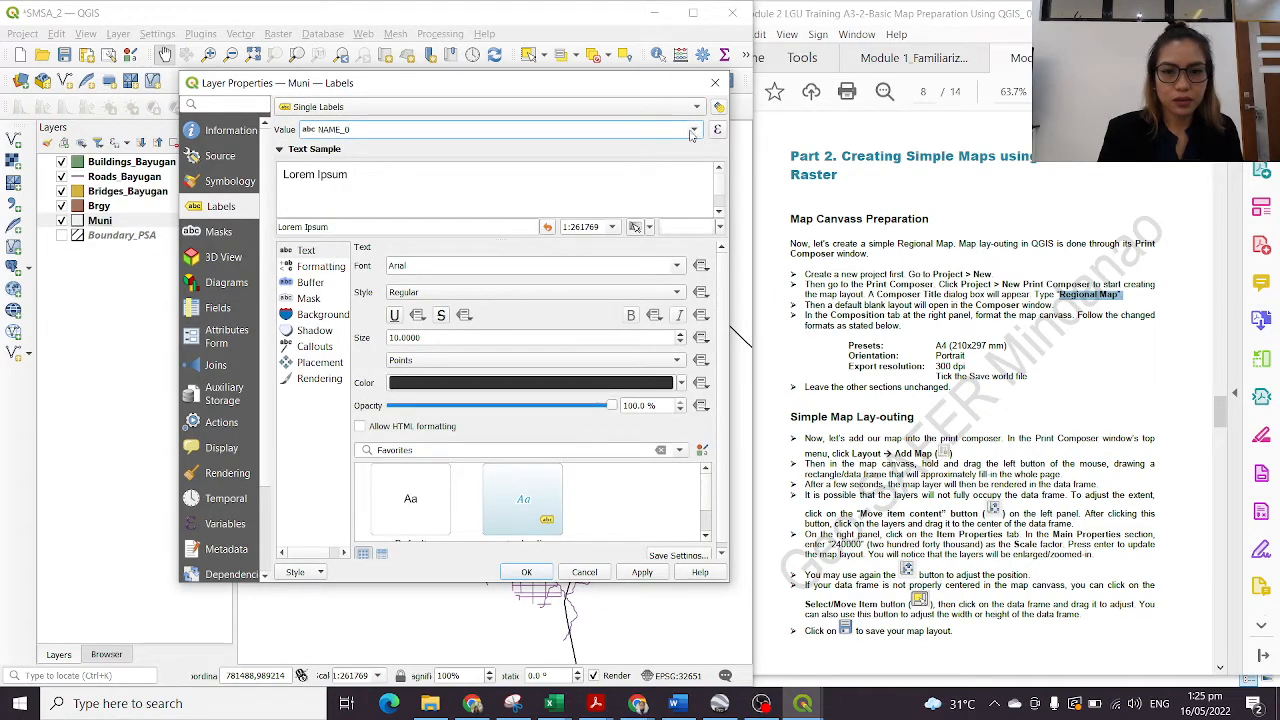
left_click(692, 131)
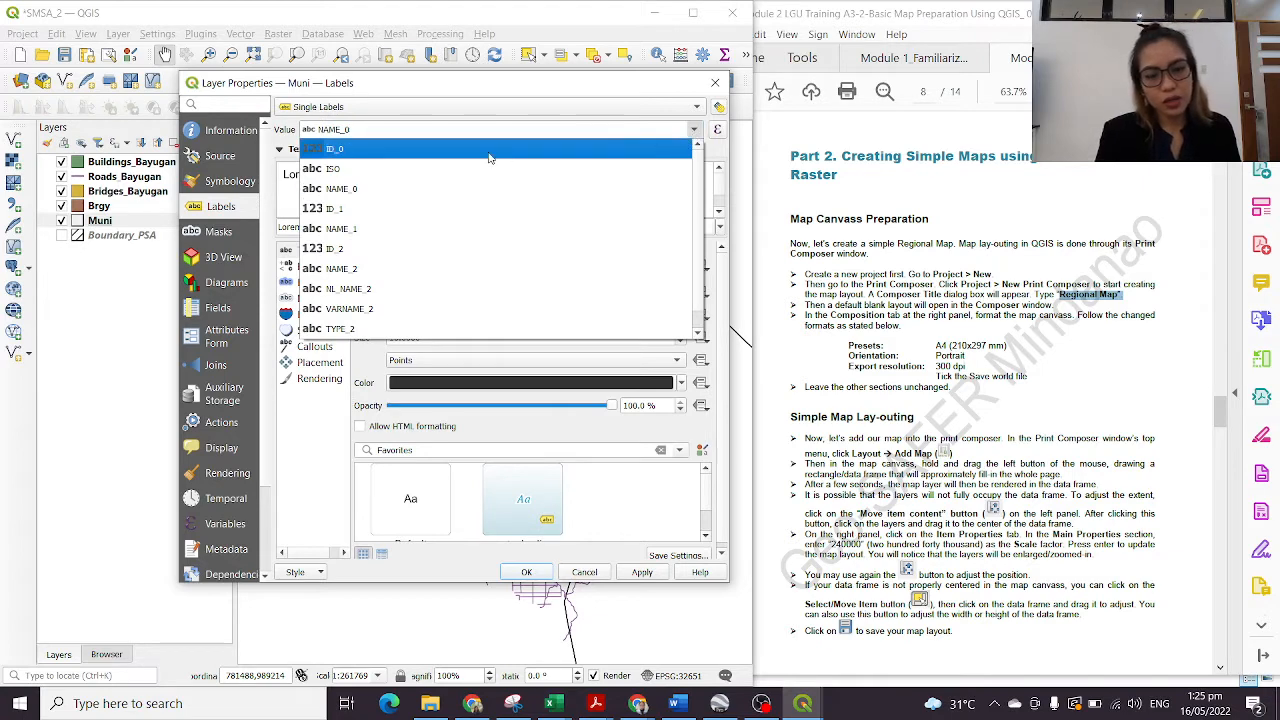
left_click(390, 268)
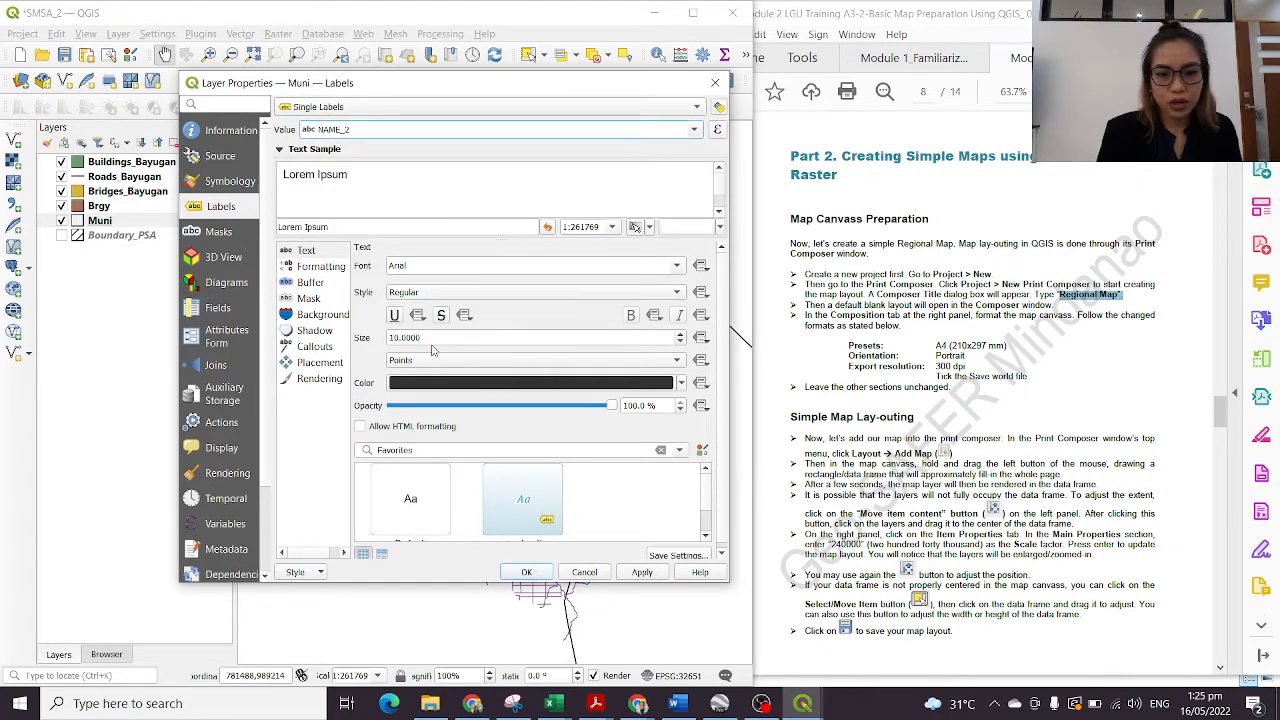
left_click(527, 572)
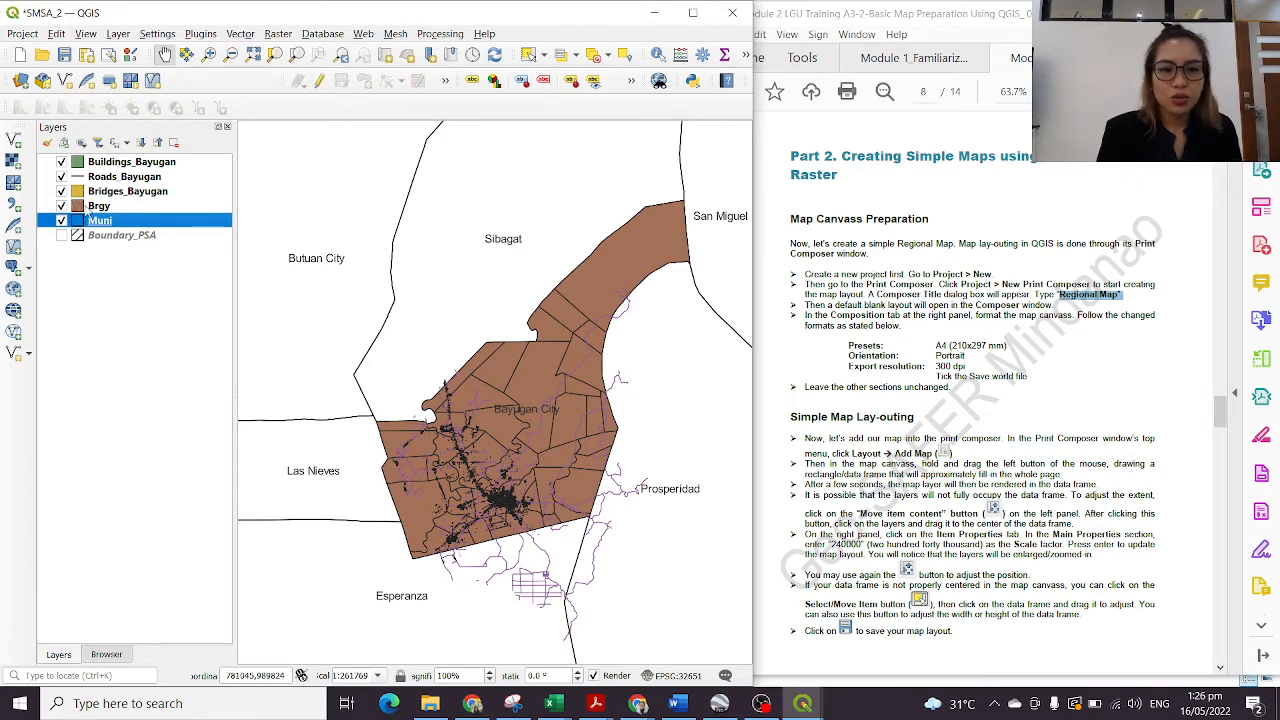
Step: Style the Brgy layer with the outline blue preset and change its color to black (#000000)
left_click(103, 207)
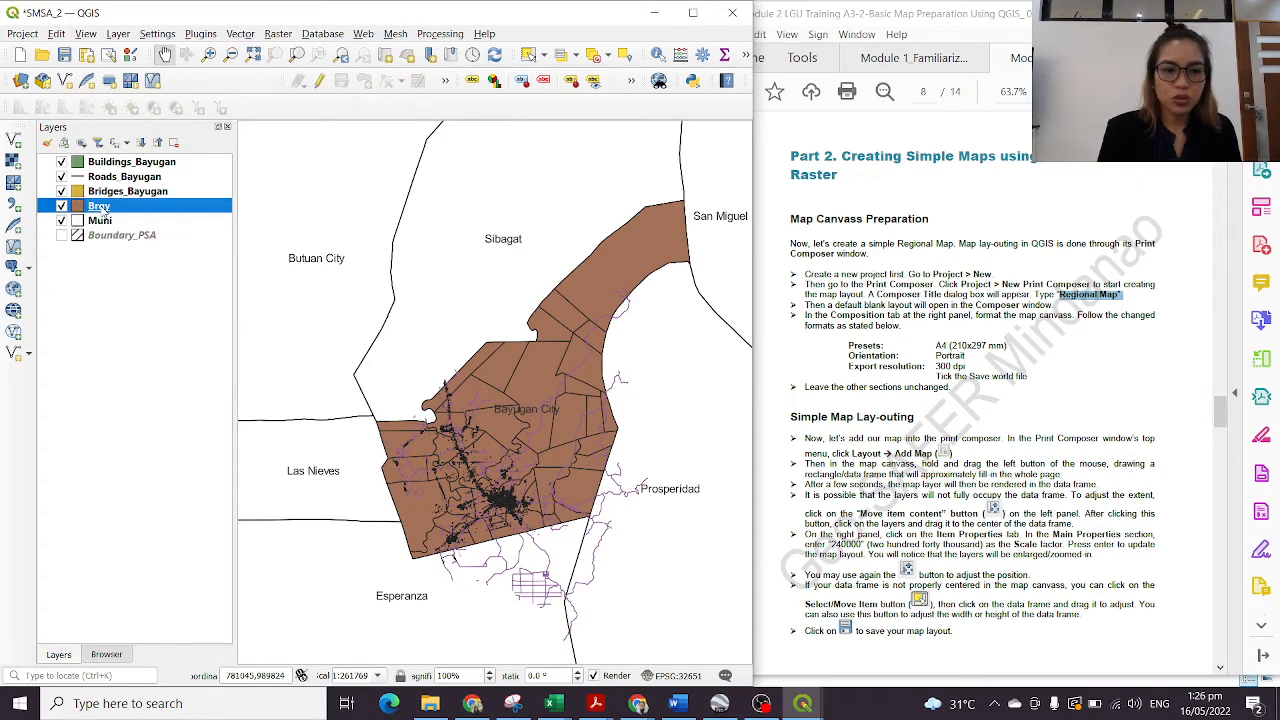
double_click(100, 207)
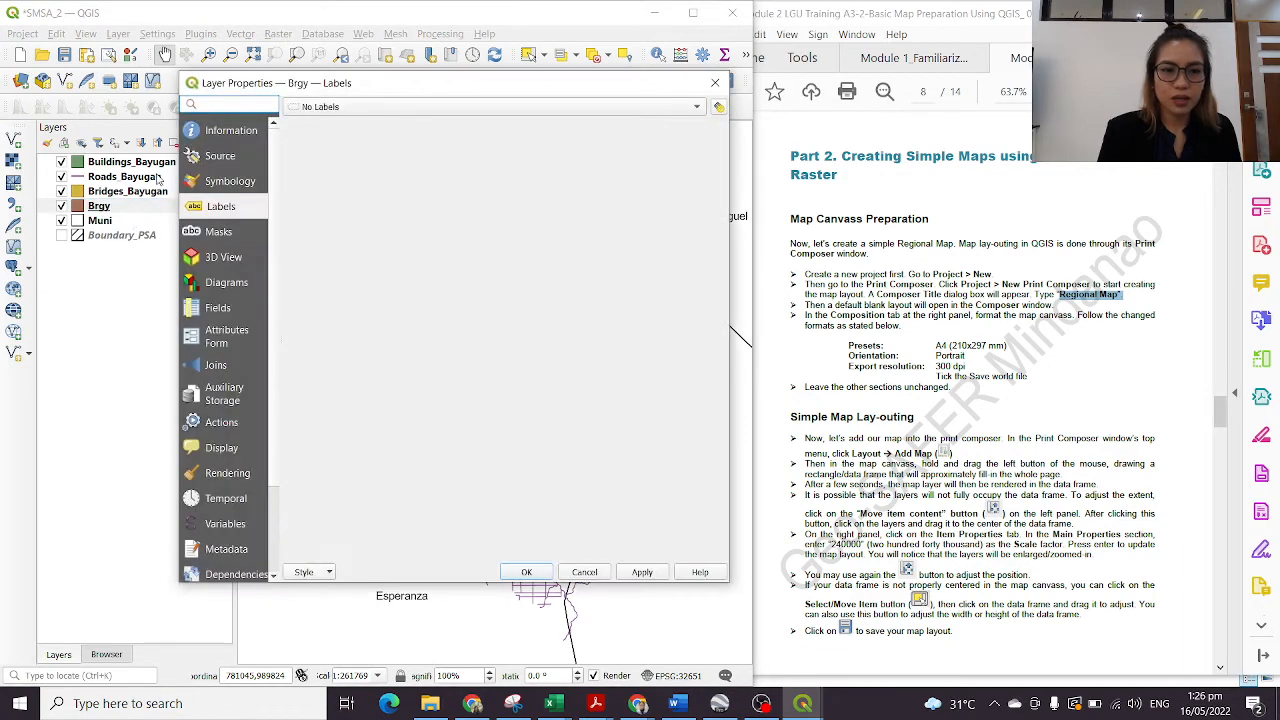
left_click(231, 180)
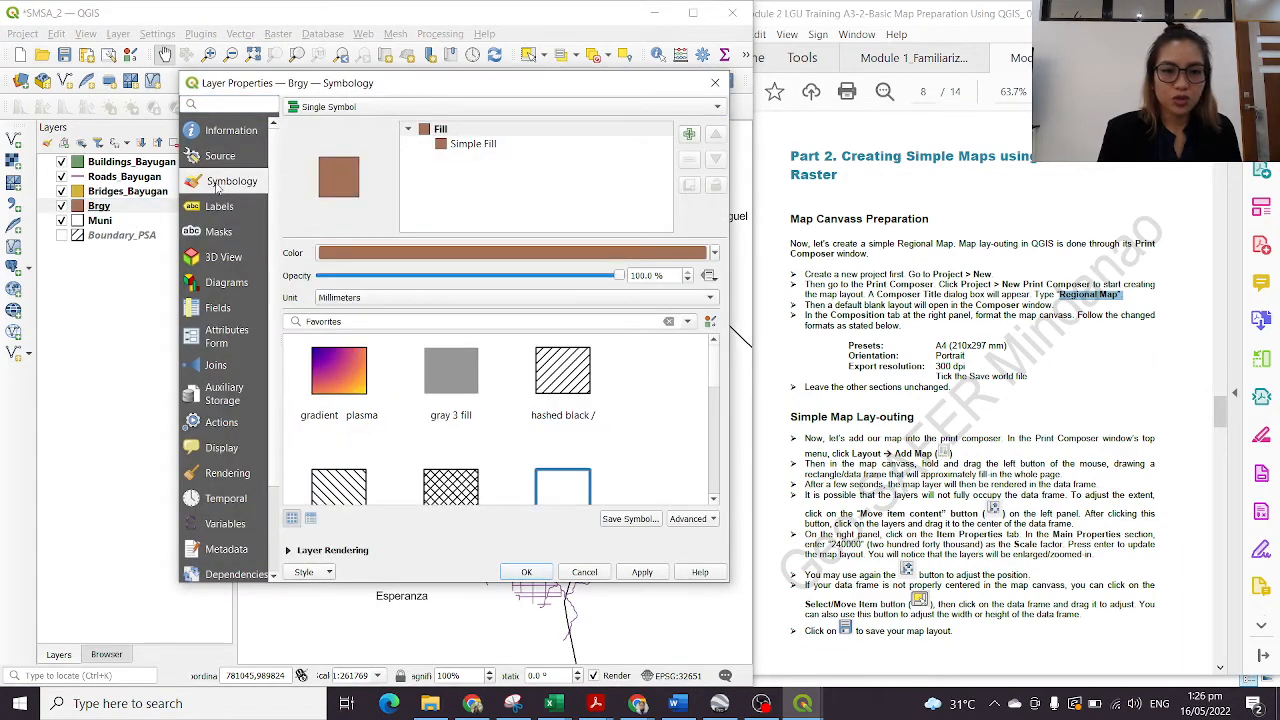
left_click(428, 131)
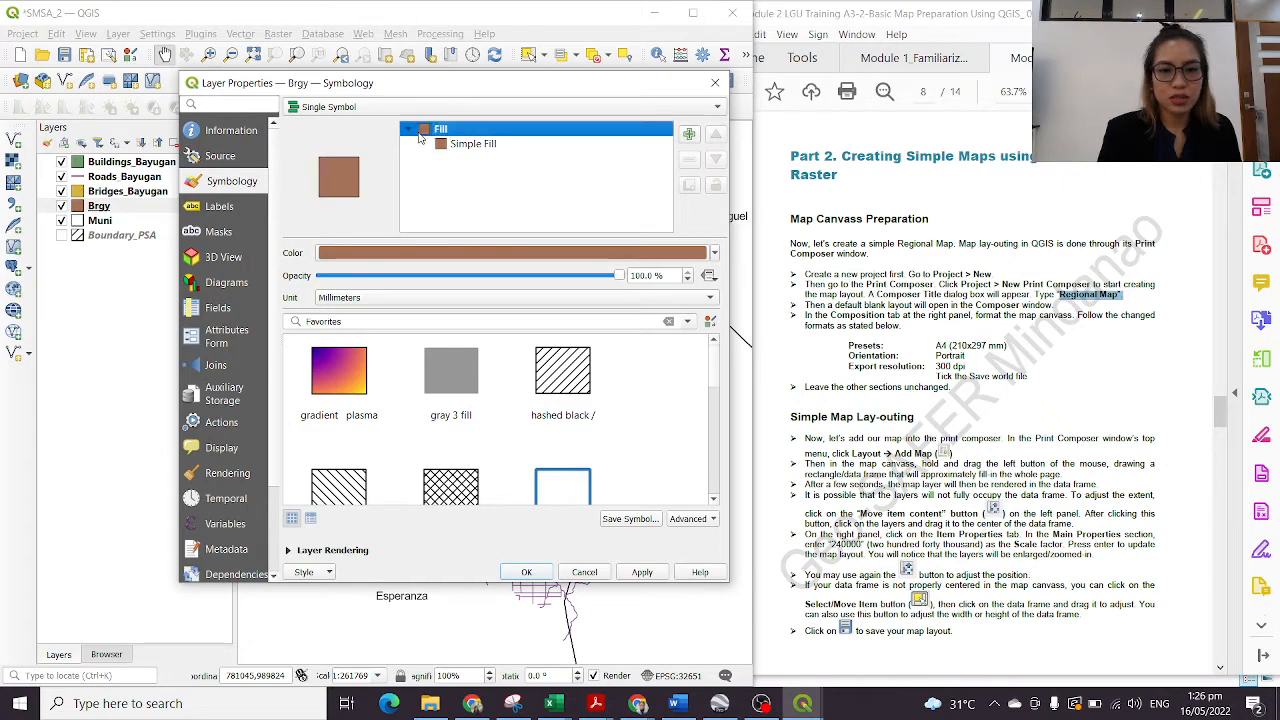
left_click(566, 488)
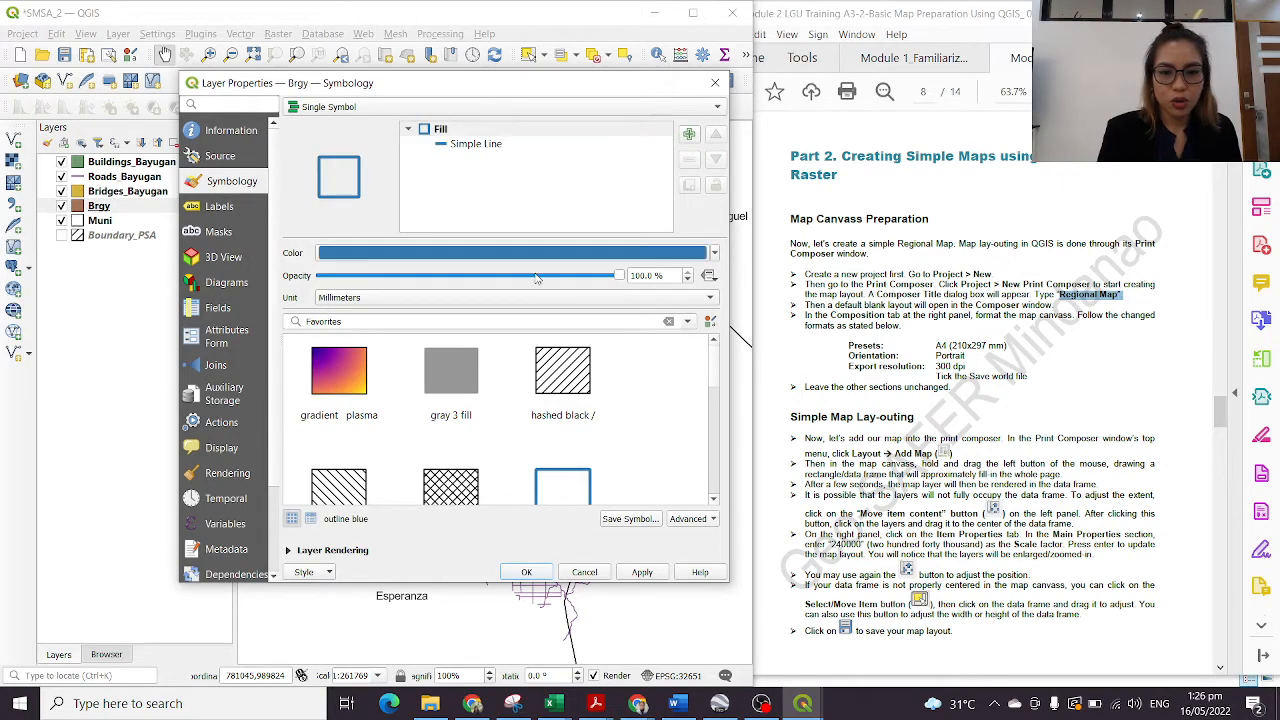
left_click(586, 258)
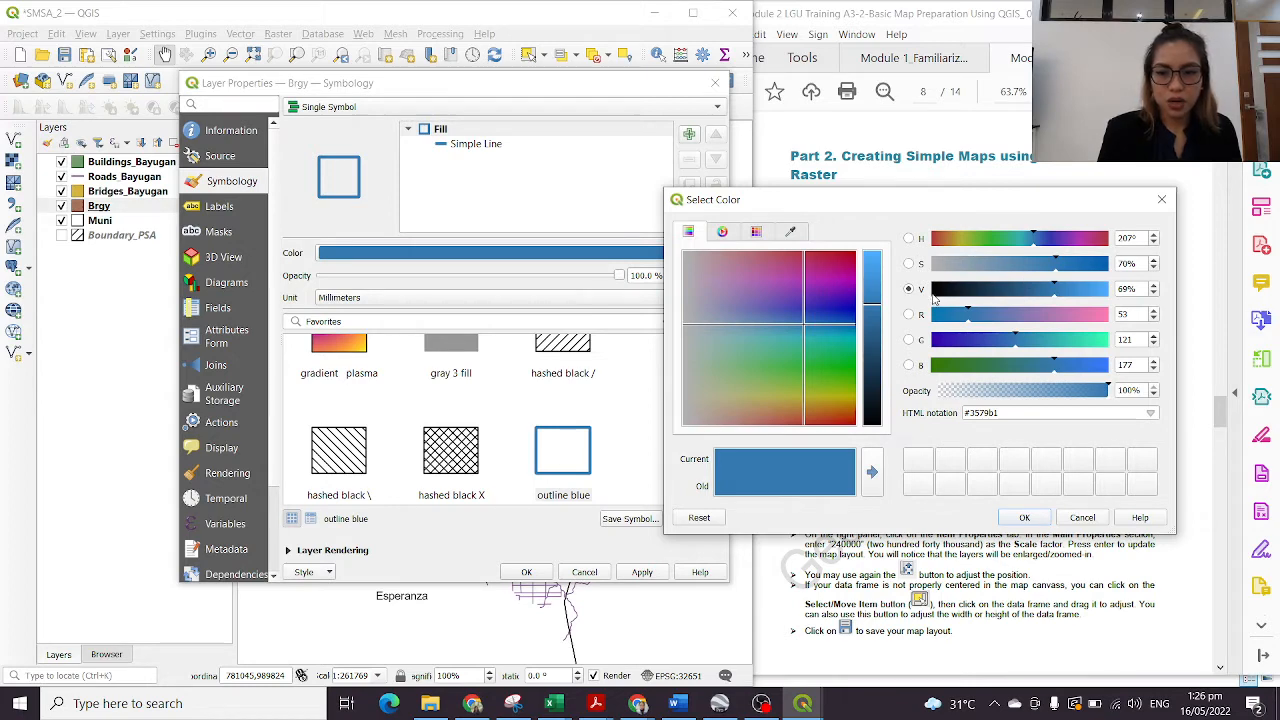
left_click(932, 293)
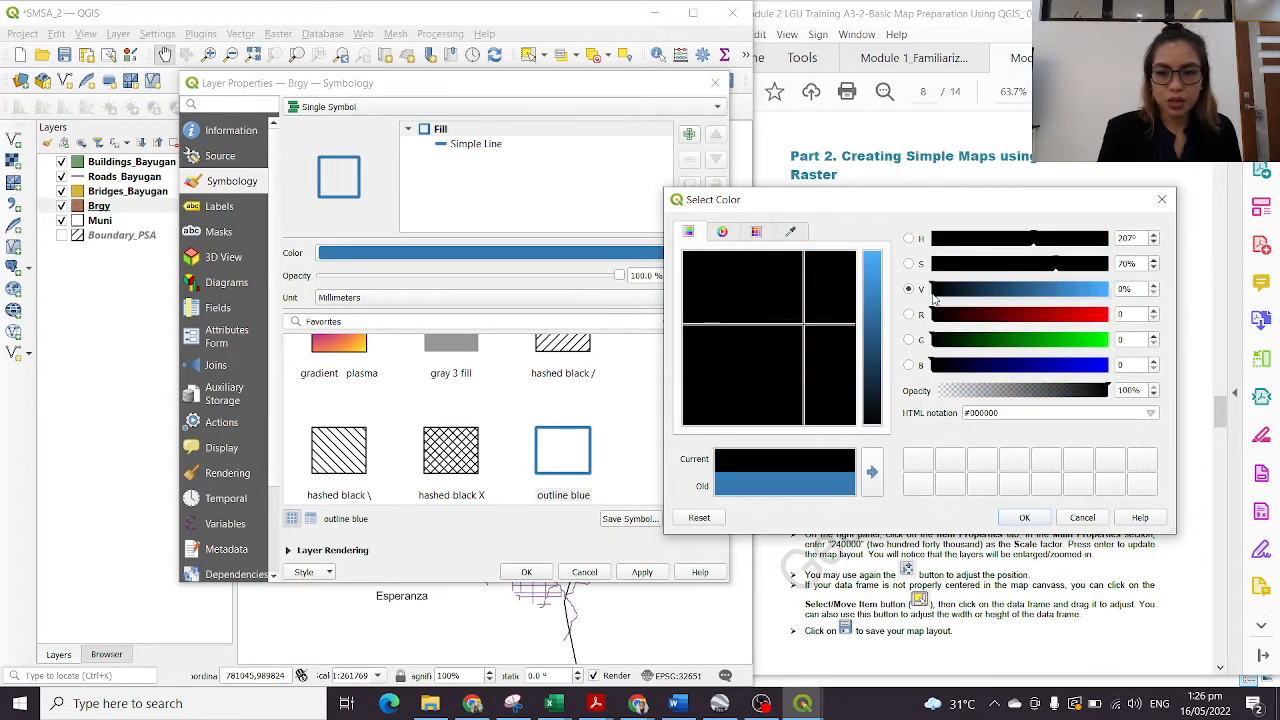
left_click(1024, 517)
Step: Reduce the stroke width of the Brgy layer's simple line outline to 0.56 millimeters, keeping the solid line style
left_click(476, 146)
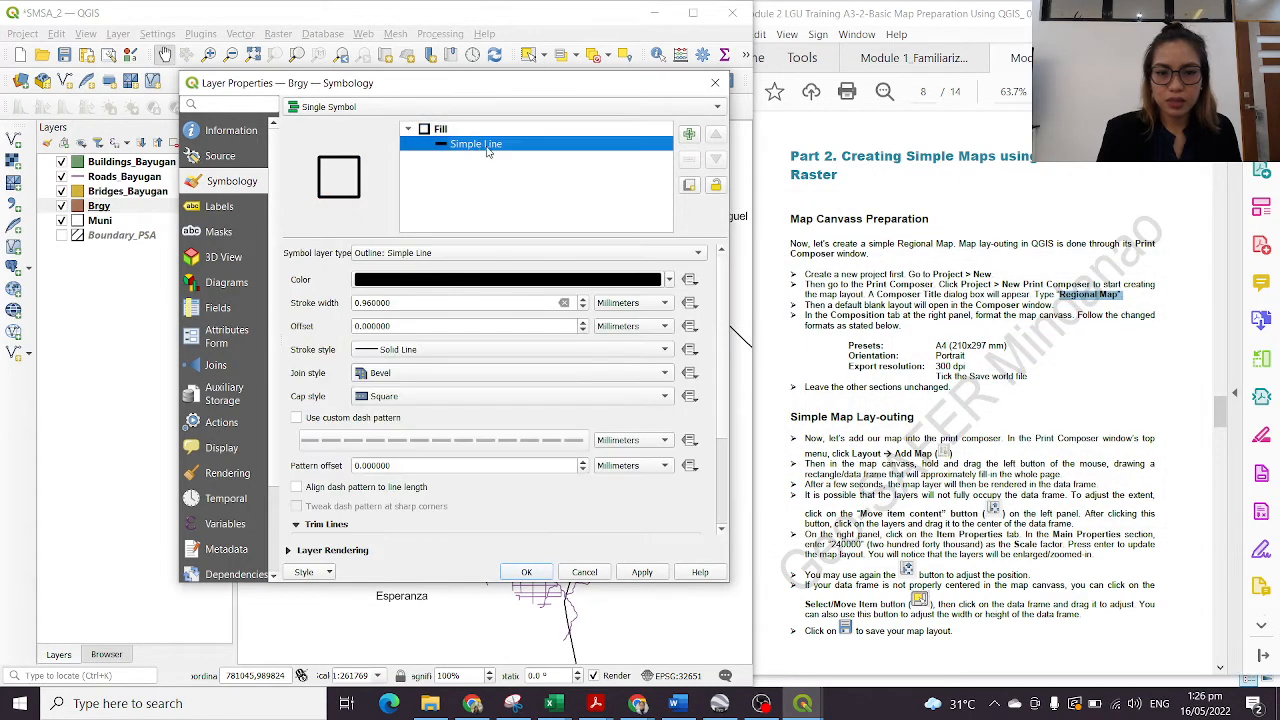
left_click(452, 353)
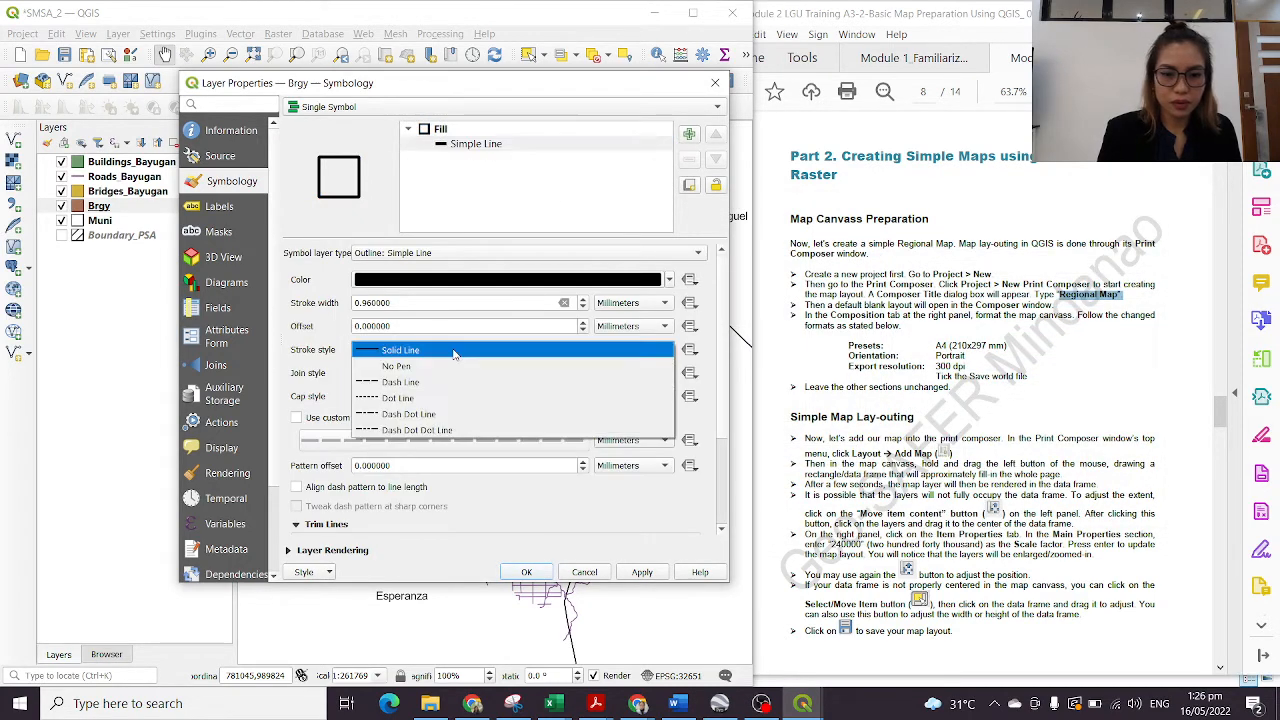
left_click(454, 352)
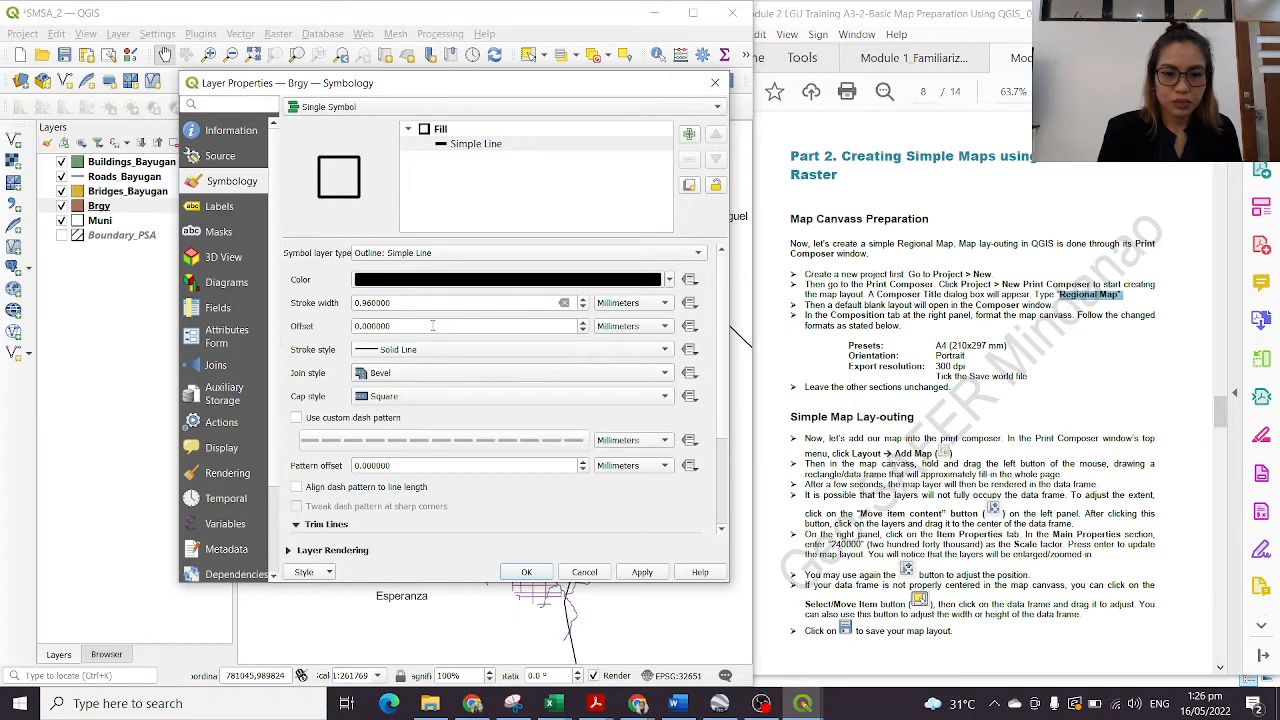
left_click(583, 308)
left_click(583, 308)
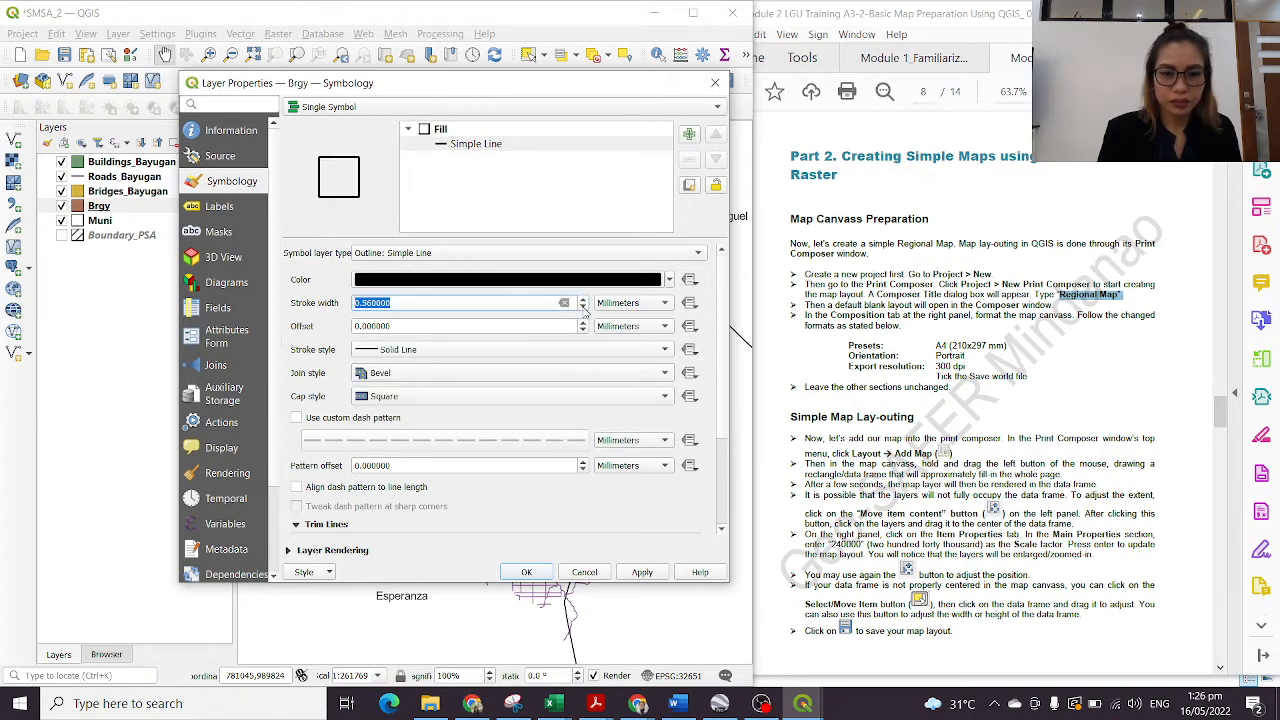
left_click(526, 572)
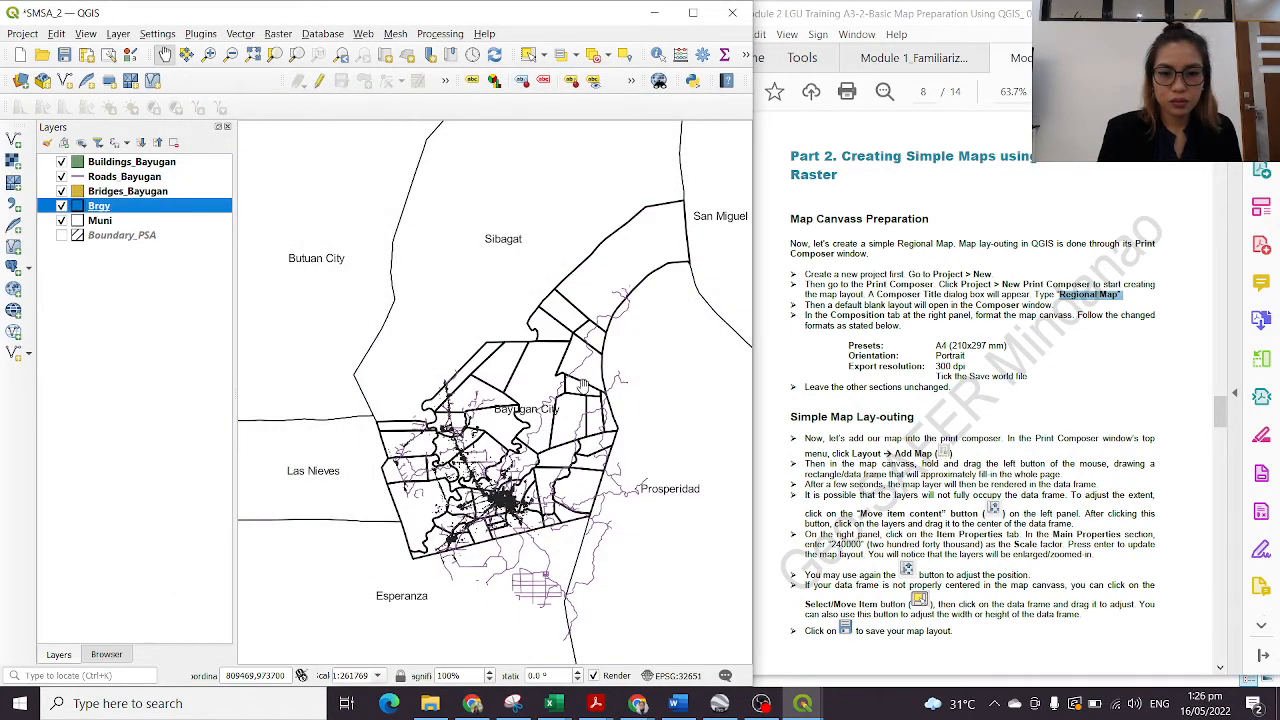
Step: Set the stroke width of the Brgy layer's simple line outline to 0.25 millimeters
double_click(153, 207)
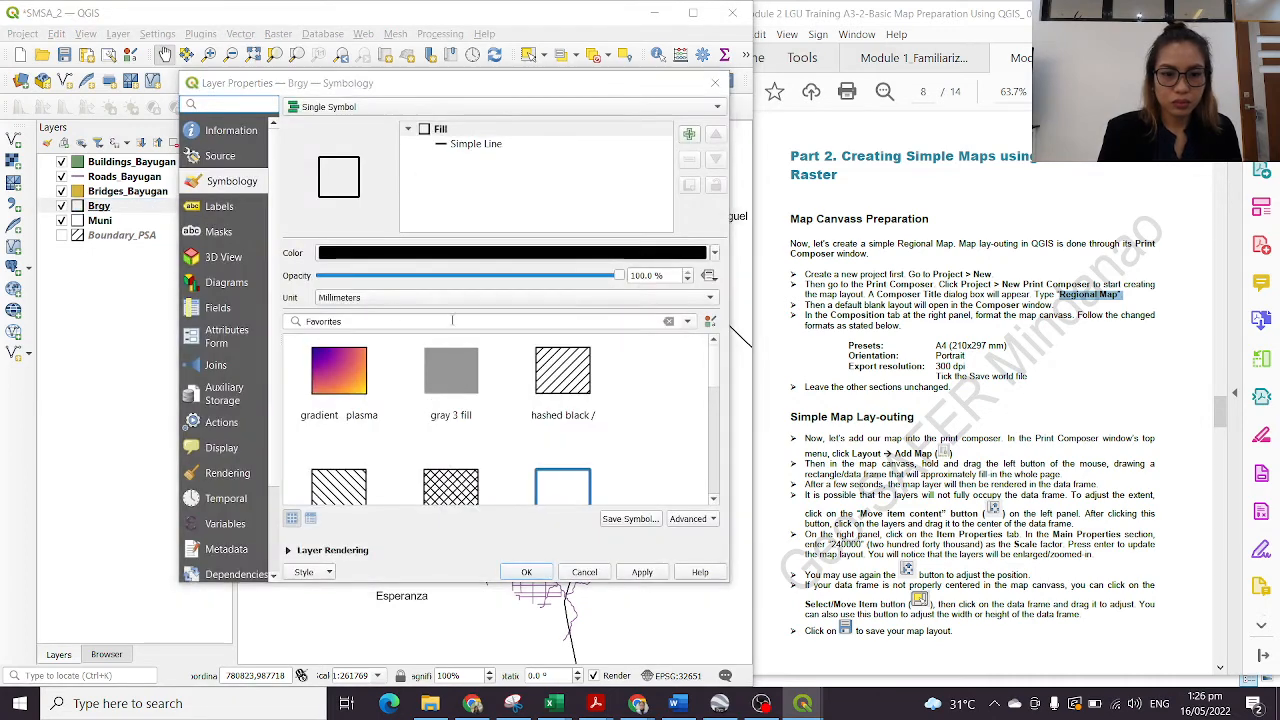
left_click(475, 145)
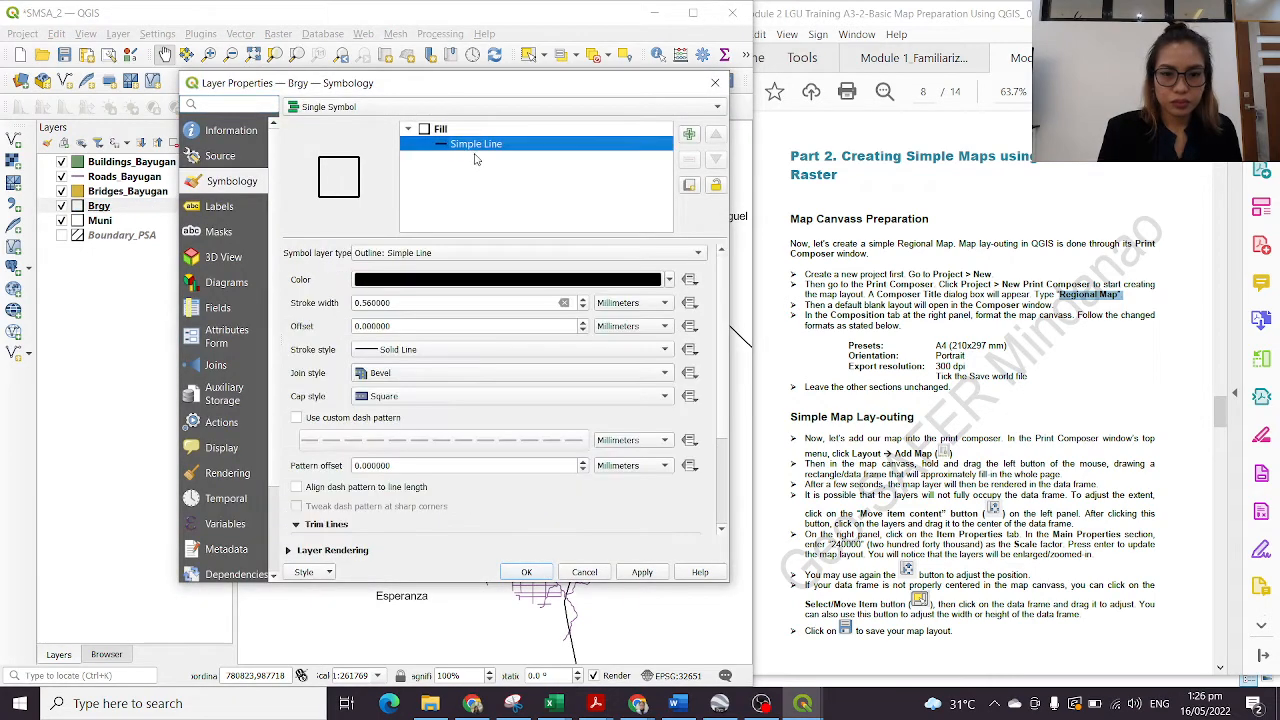
left_click(409, 303)
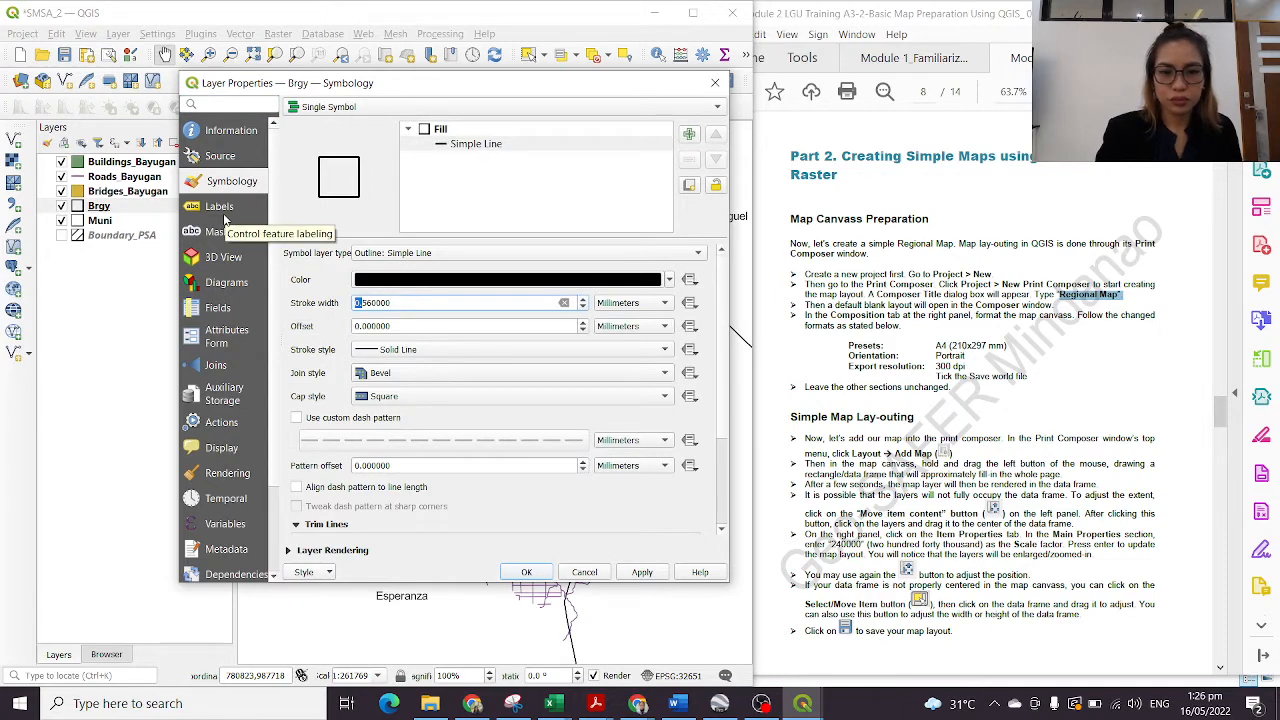
key("ctrl+a")
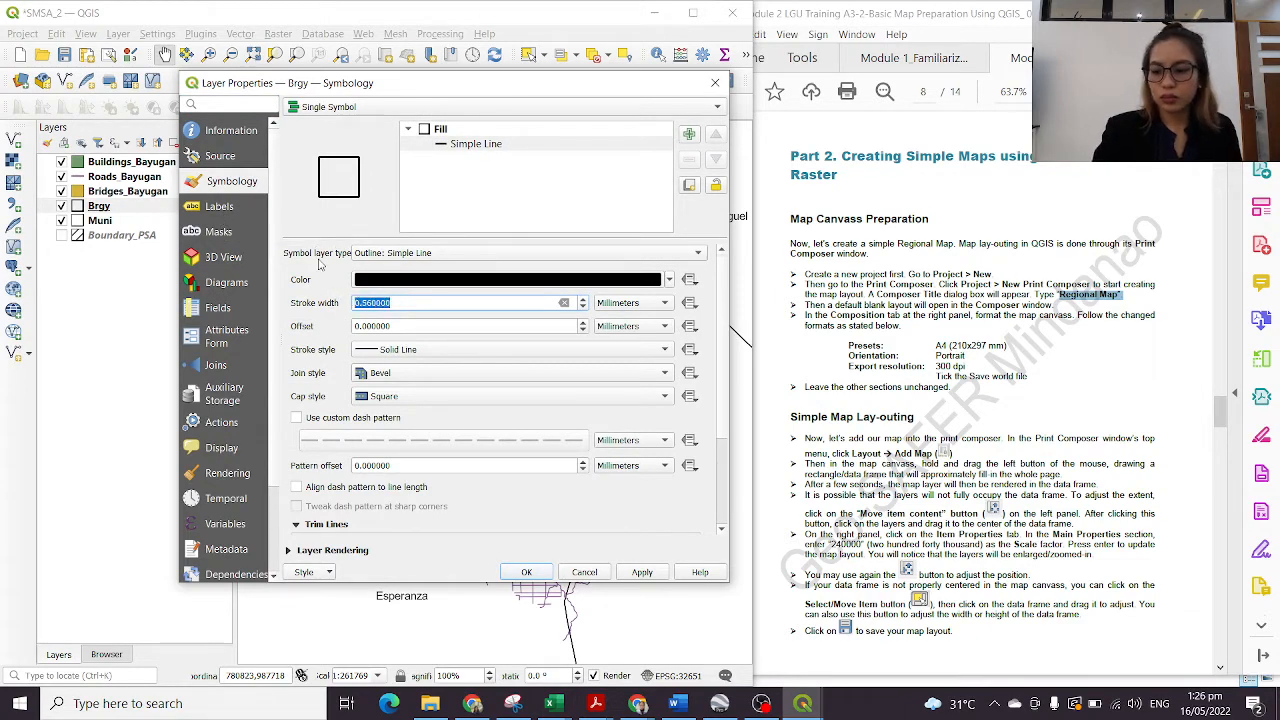
type("0.25")
key("Return")
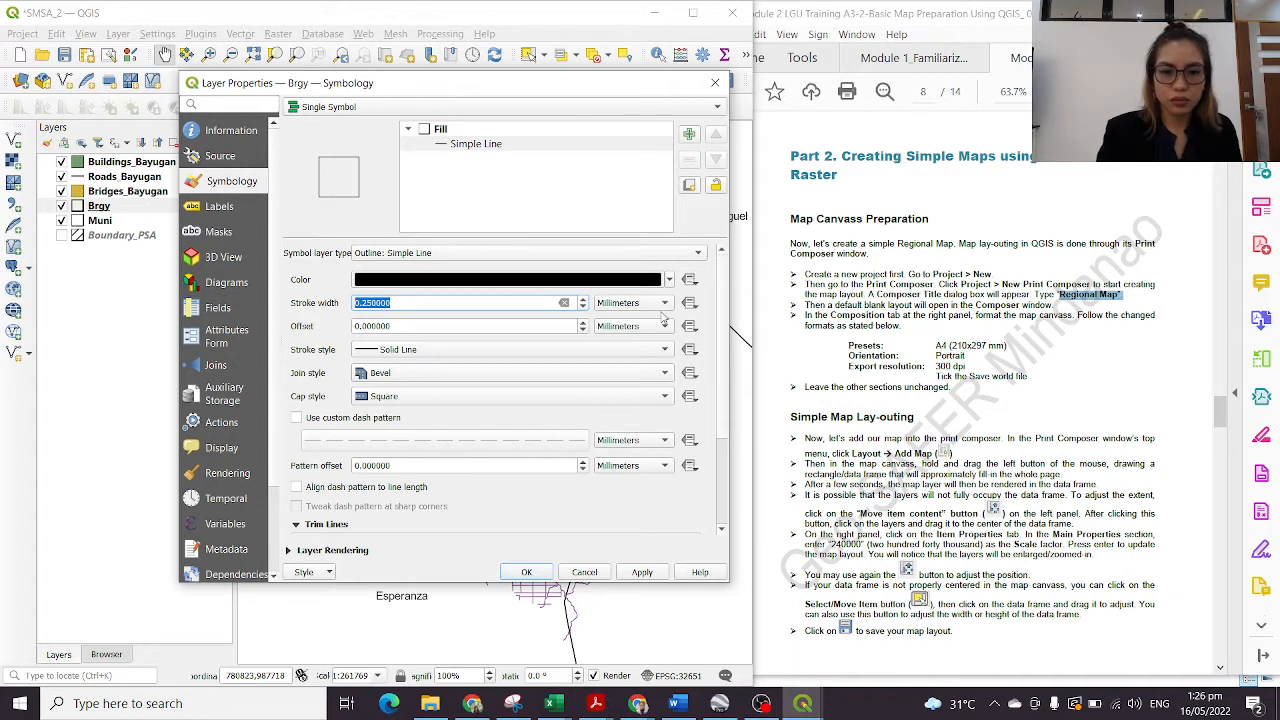
left_click(526, 571)
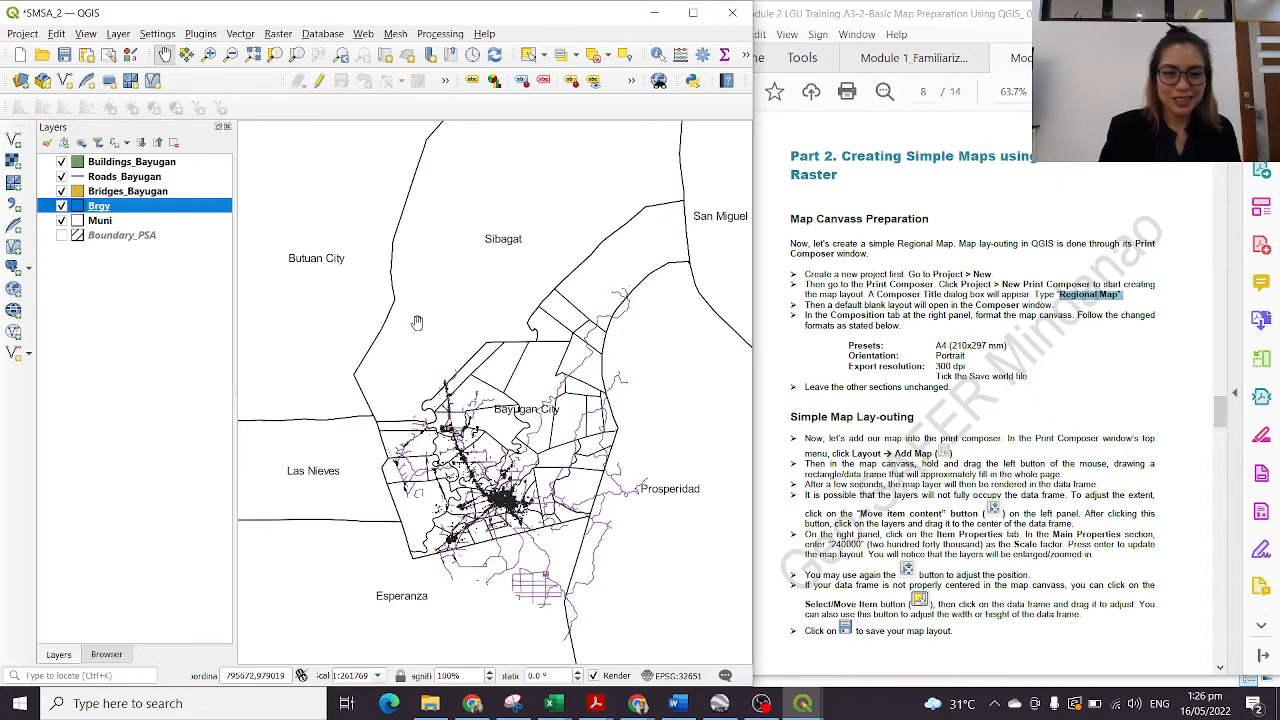
Step: Increase the stroke width of the Muni layer's simple line outline to 2.76 pixels
left_click(98, 222)
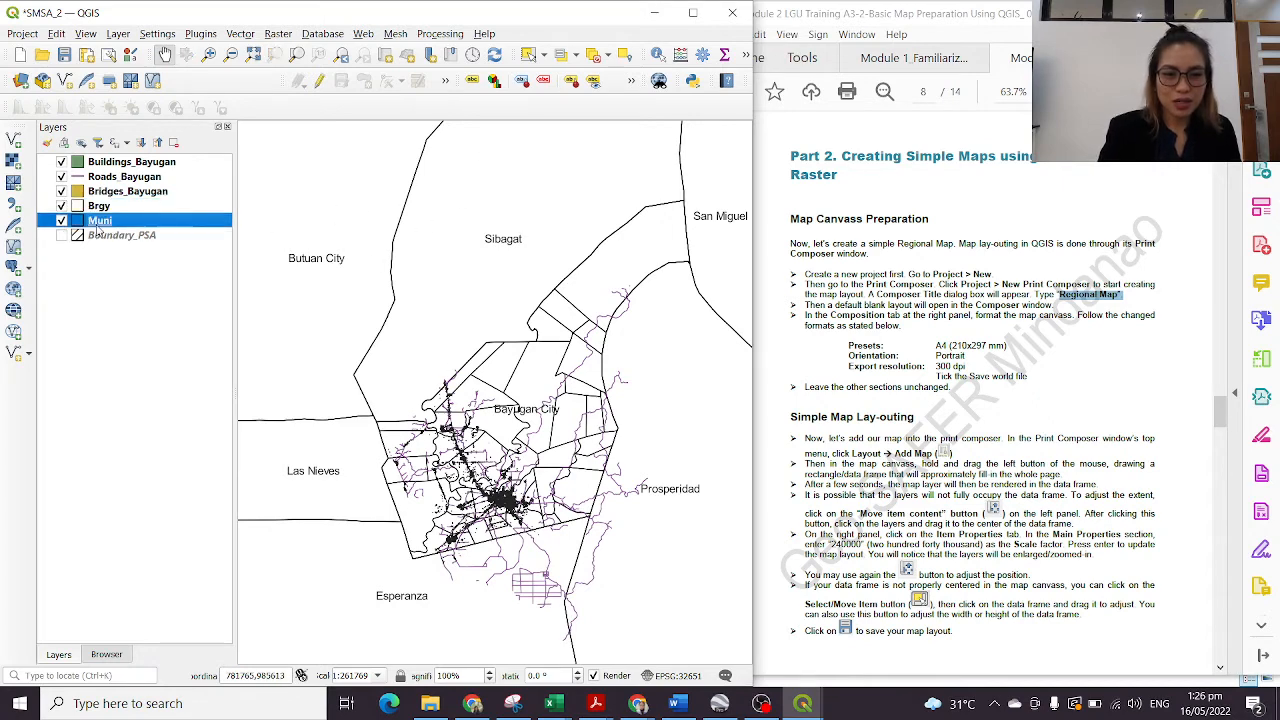
double_click(99, 222)
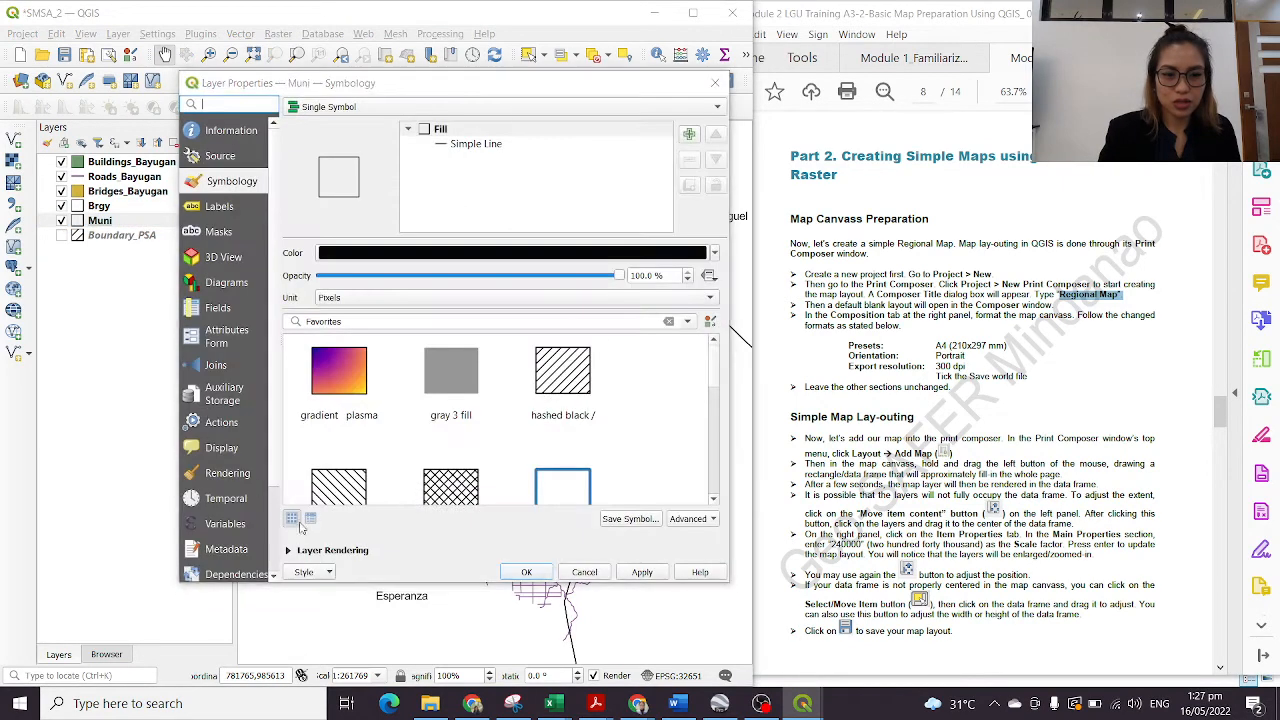
left_click(468, 146)
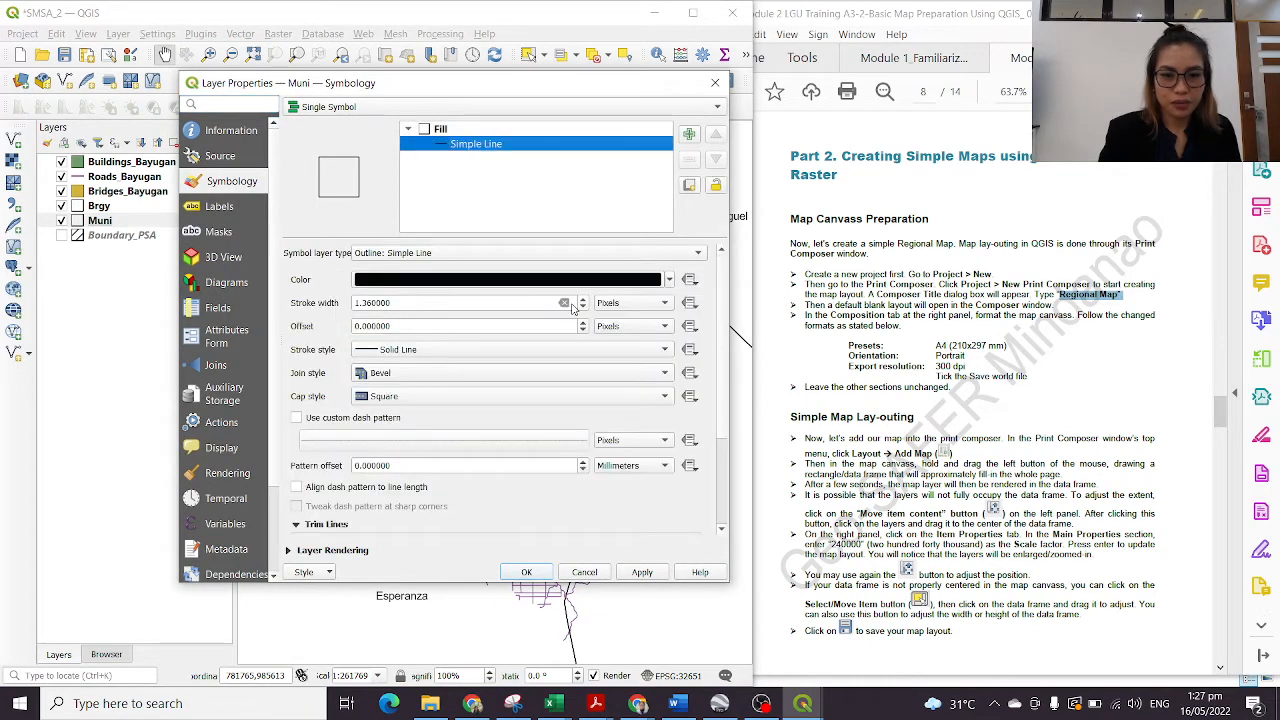
scroll(578, 304, "up", 4)
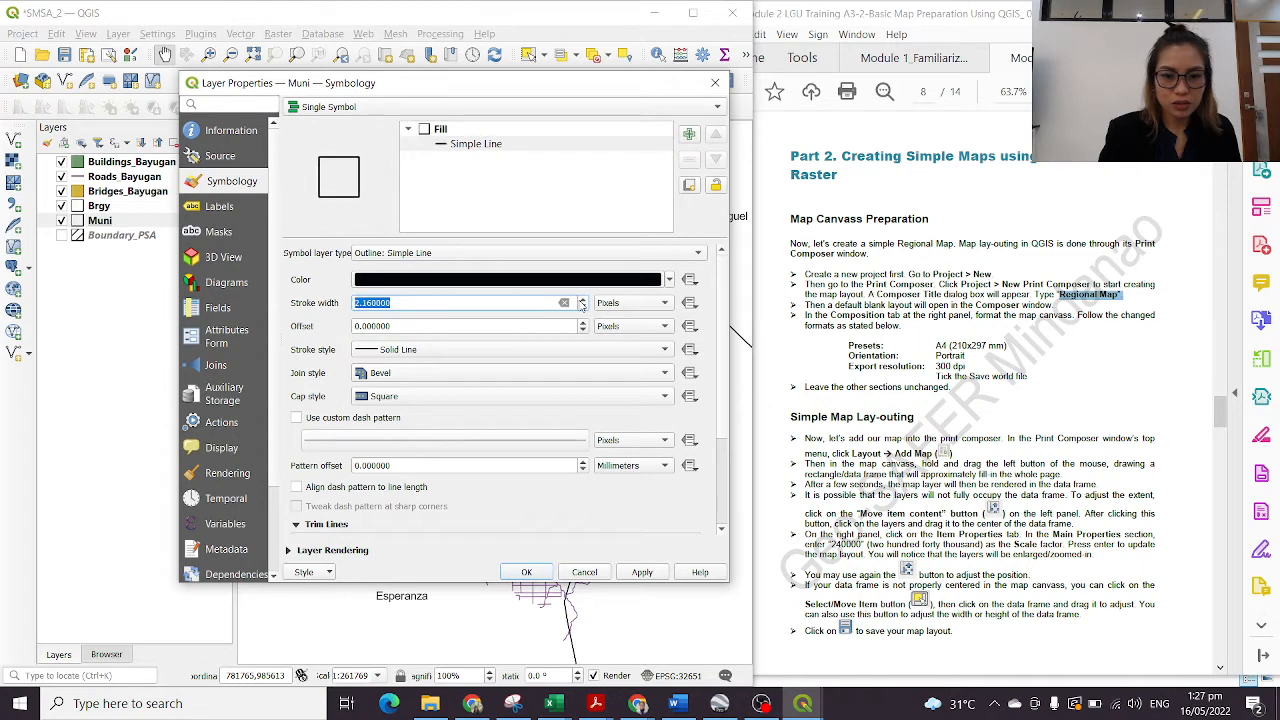
scroll(582, 305, "up", 2)
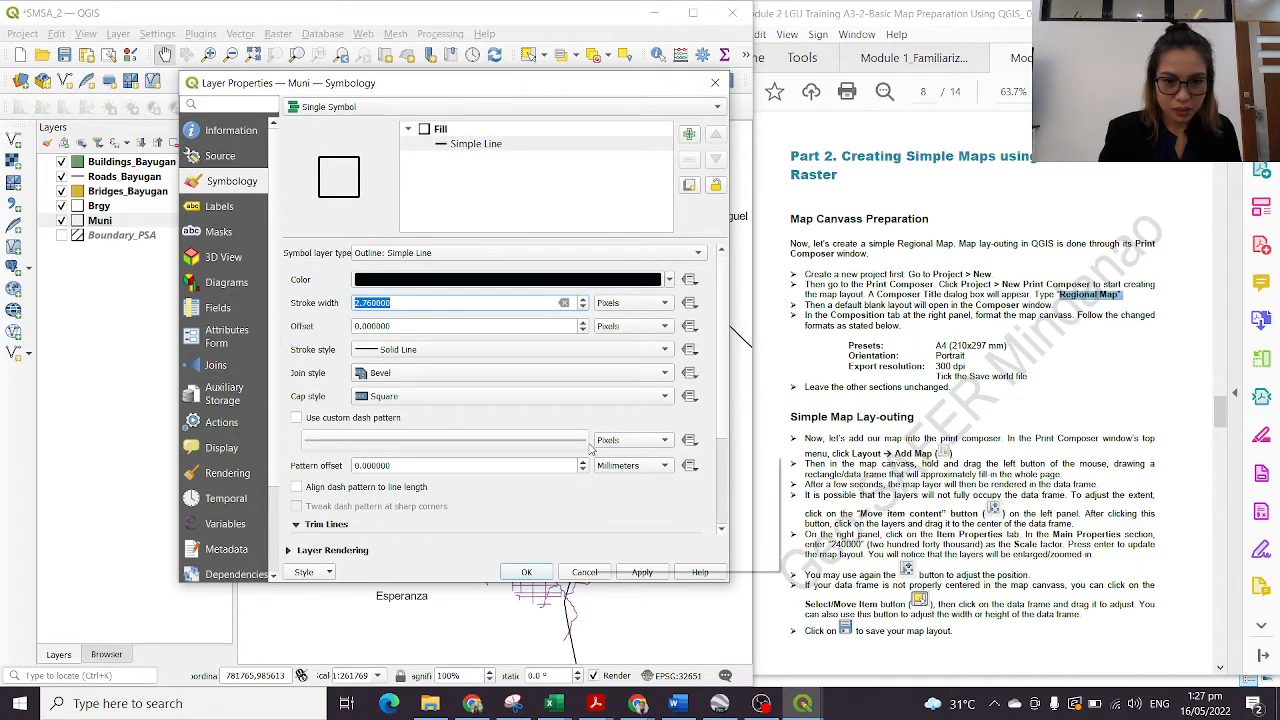
left_click(526, 575)
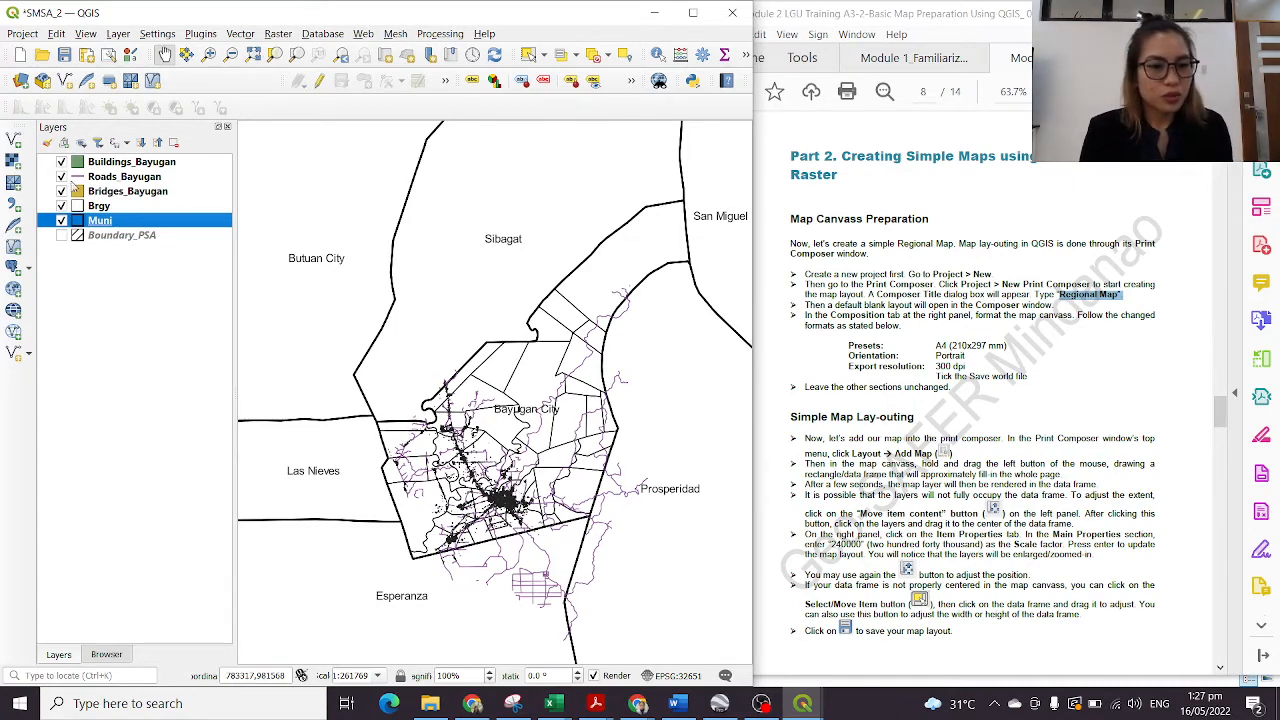
Step: Add single labels to the Brgy layer using the NAME_3 field and reduce the label text size
left_click(105, 209)
double_click(105, 211)
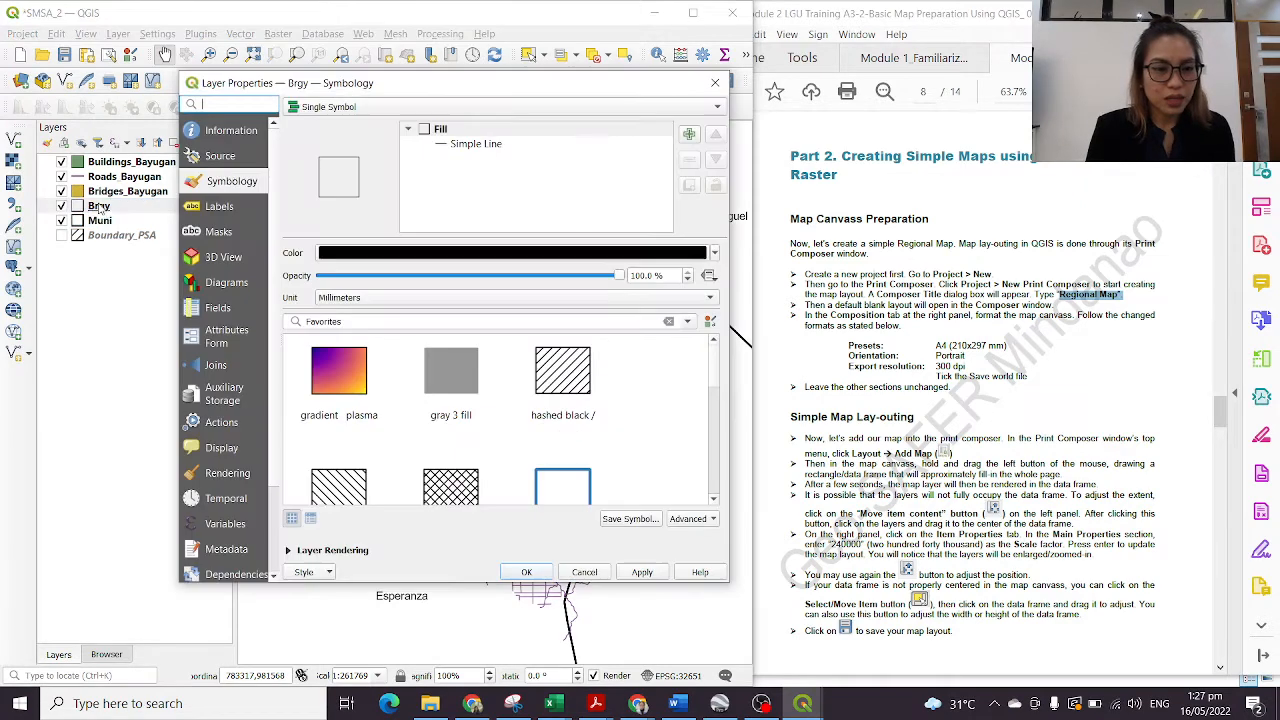
left_click(220, 206)
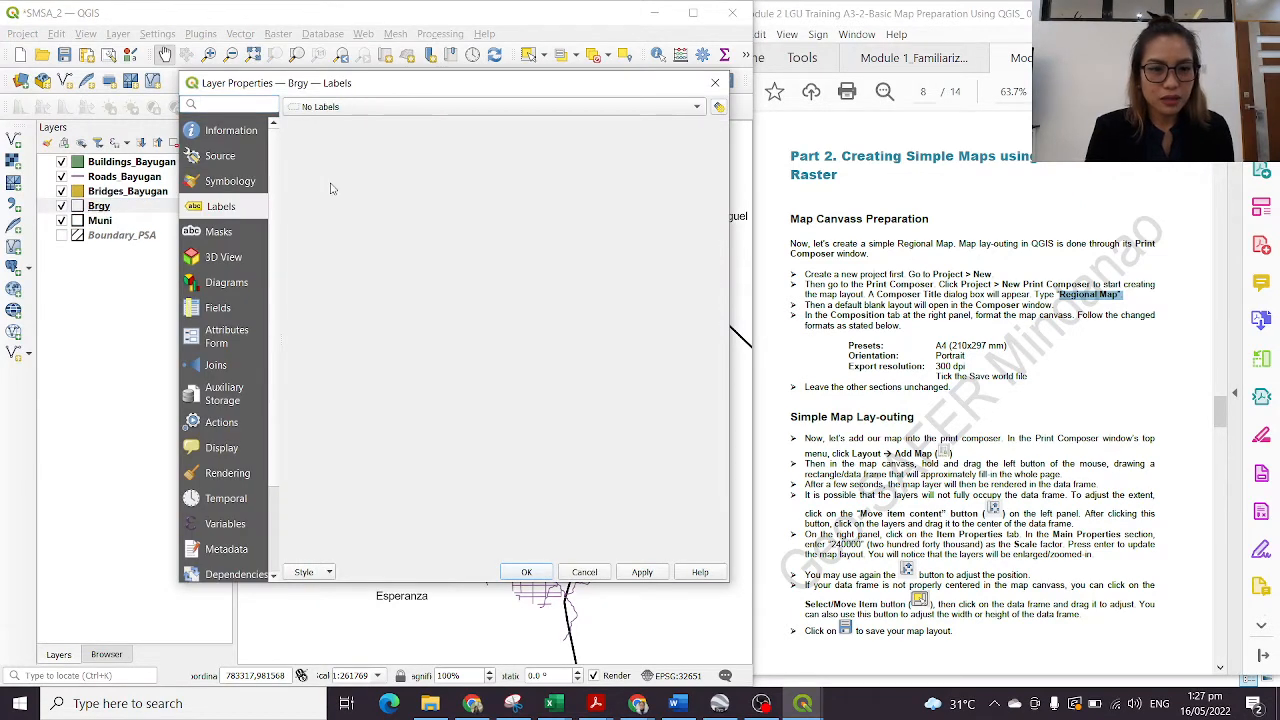
left_click(437, 107)
left_click(352, 126)
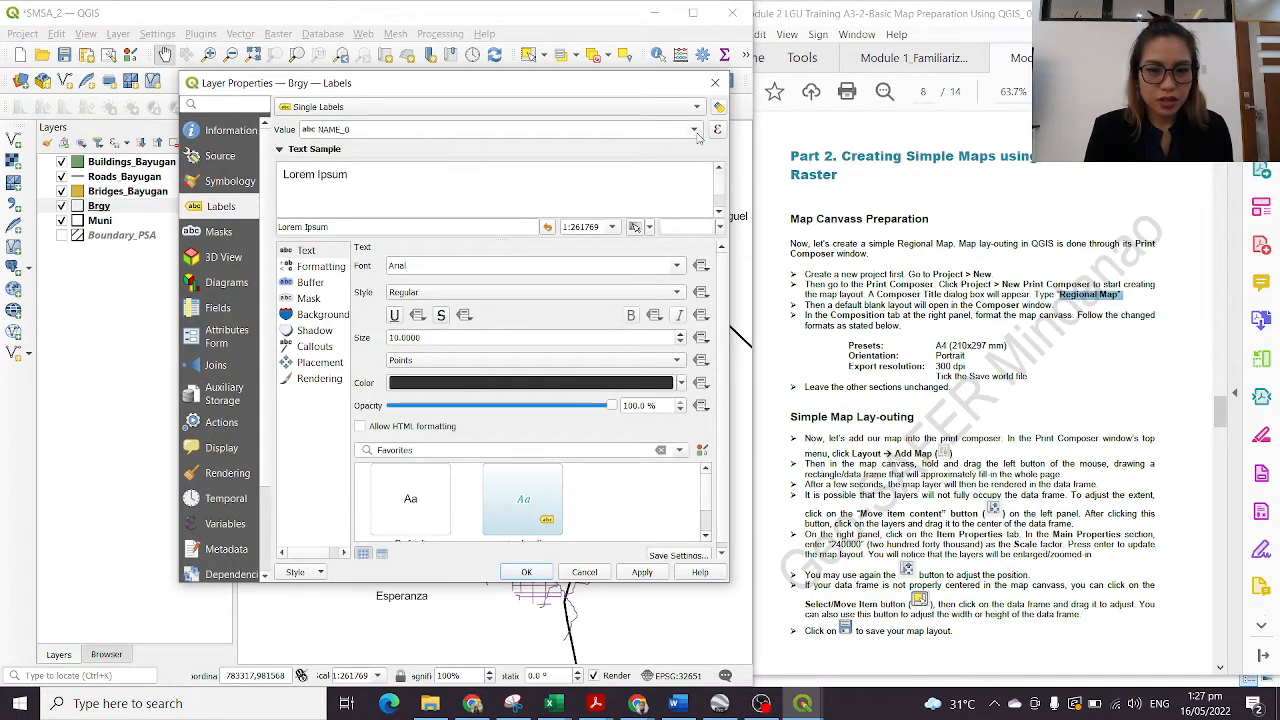
left_click(694, 129)
left_click(412, 308)
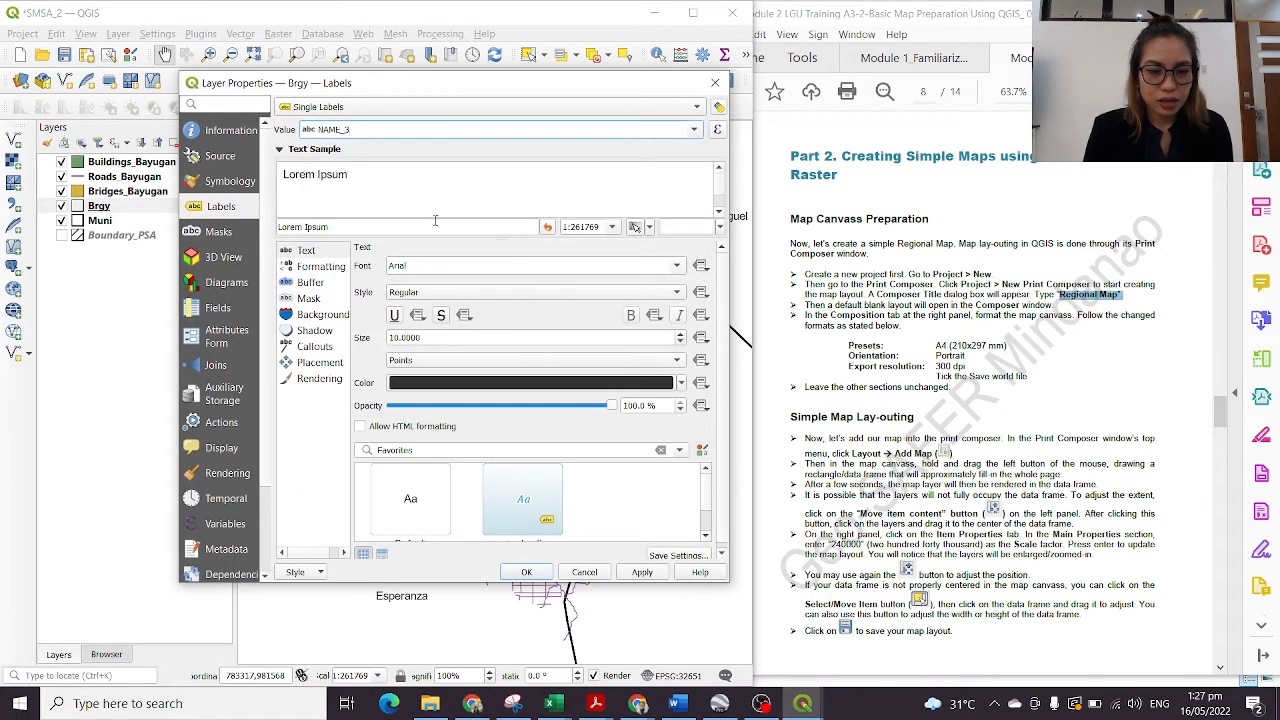
scroll(685, 343, "down", 3)
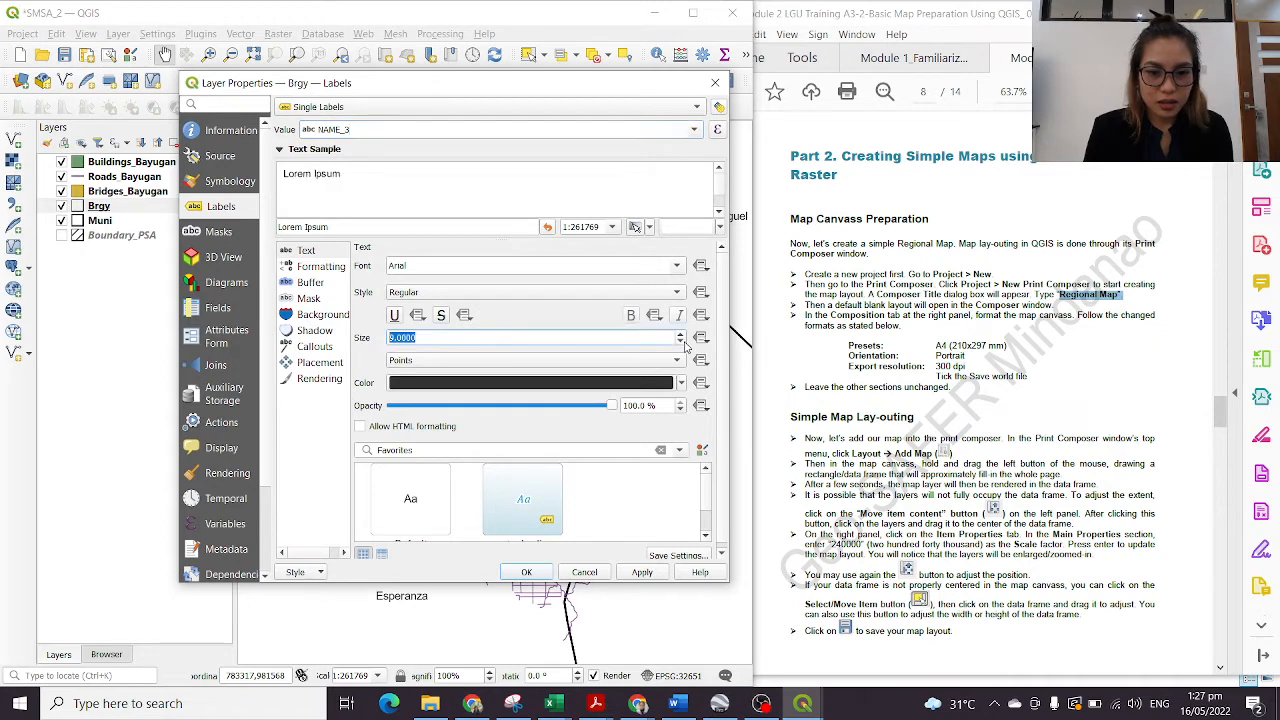
left_click(526, 572)
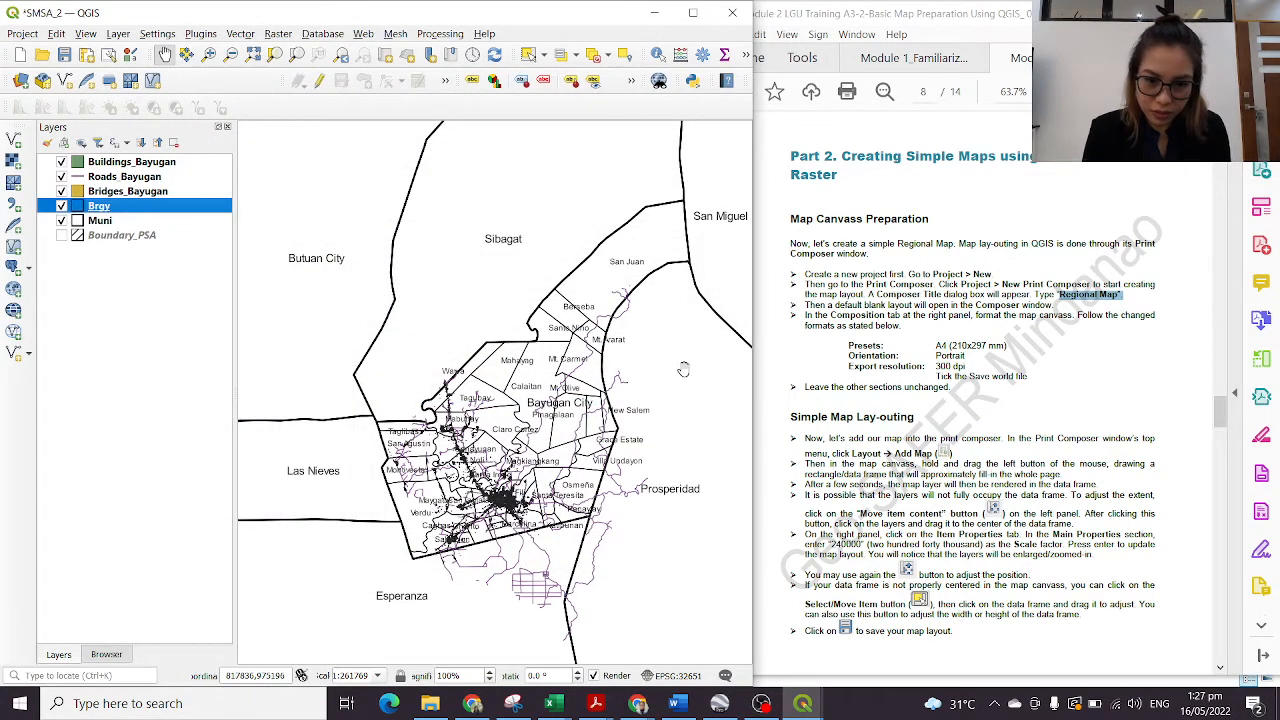
Step: Maximize the QGIS window and examine the barangay labels and boundaries around Bayugan City on the map
scroll(605, 364, "down", 1)
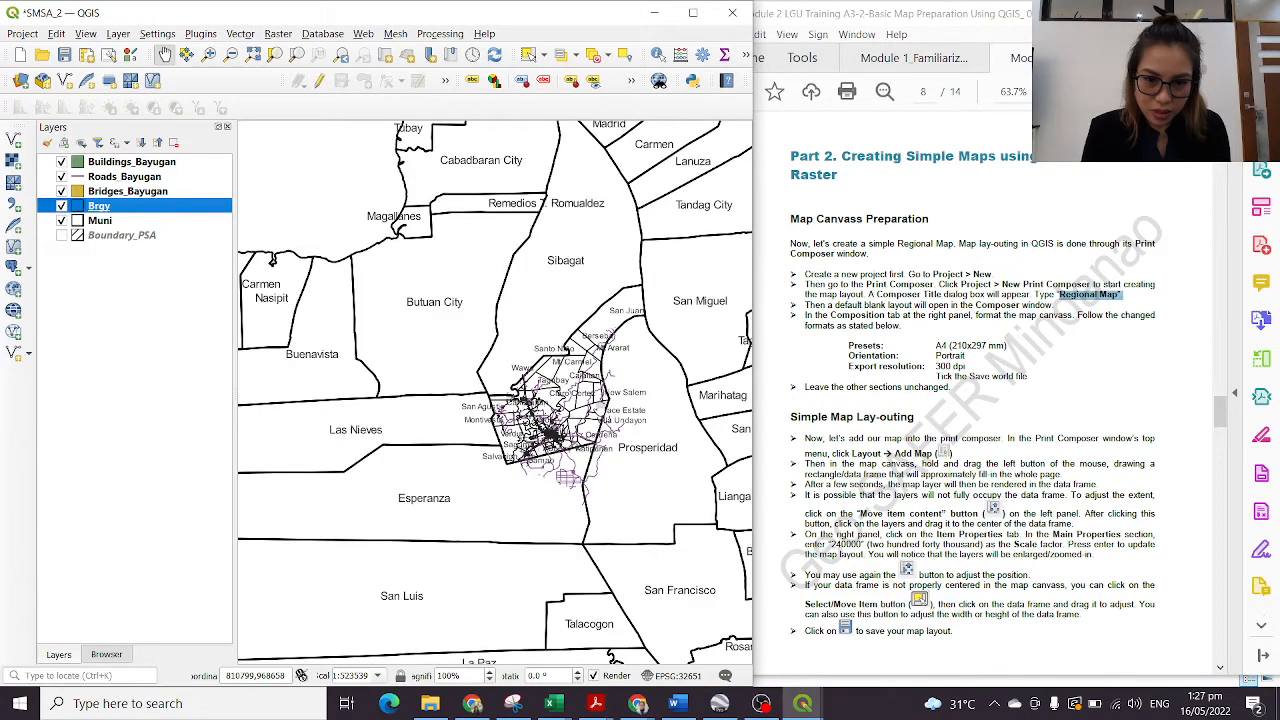
left_click_drag(598, 405, 584, 403)
scroll(536, 390, "up", 1)
scroll(535, 390, "up", 1)
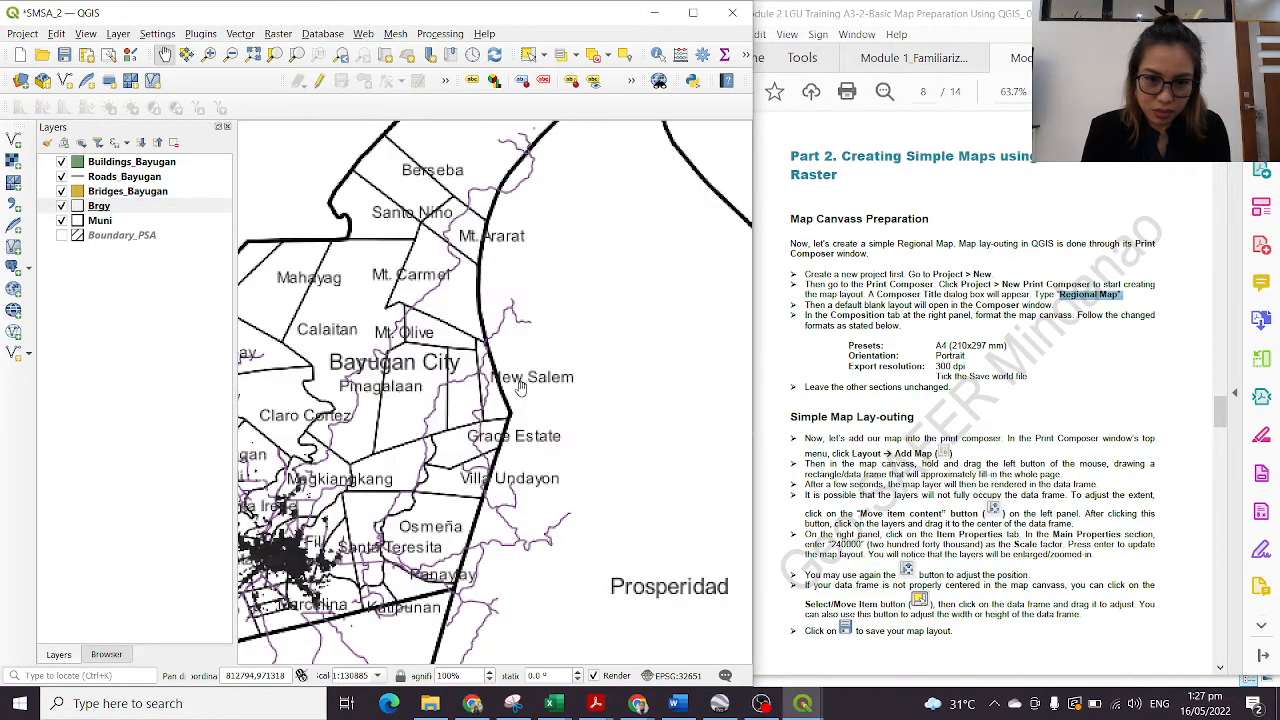
left_click_drag(600, 180, 579, 360)
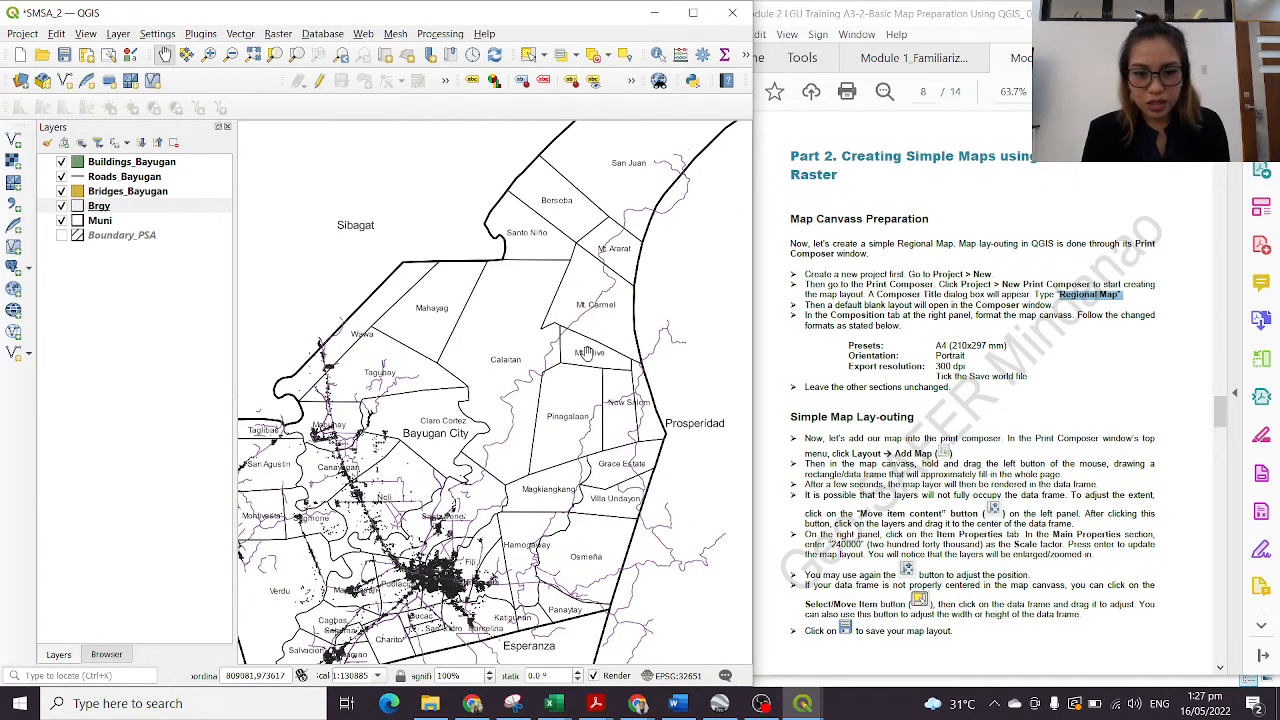
scroll(590, 358, "down", 1)
left_click(692, 12)
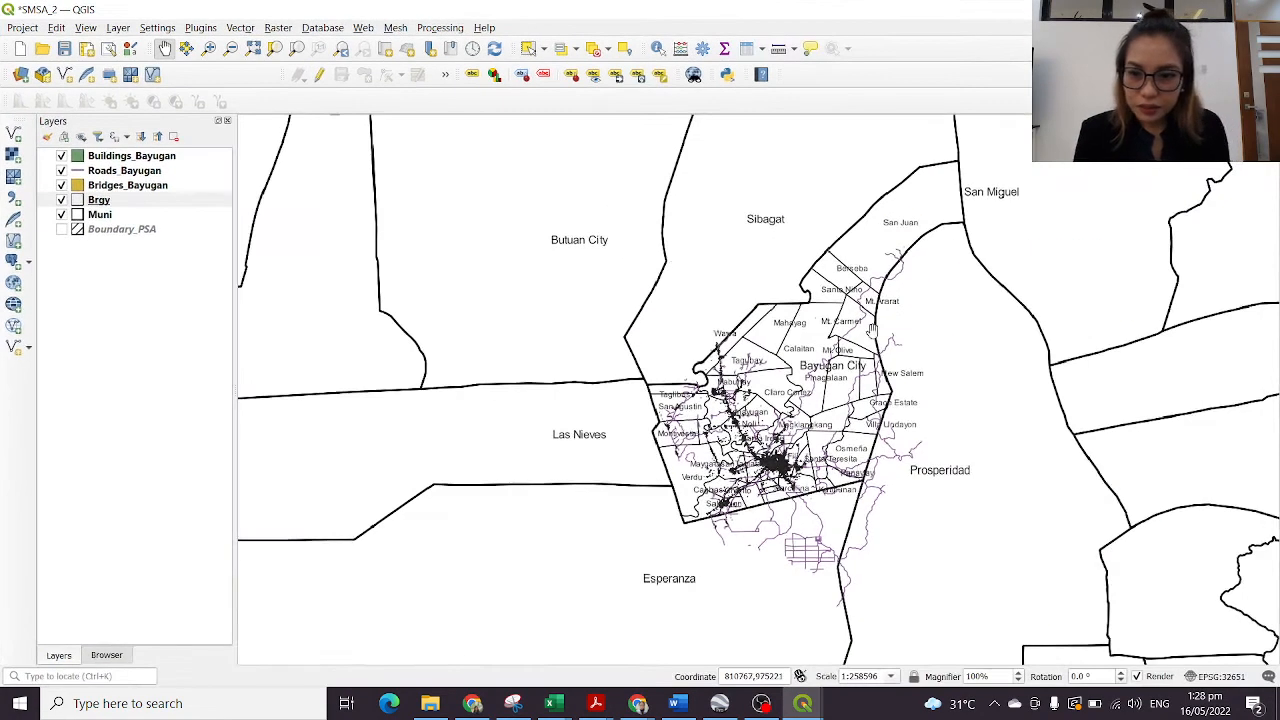
left_click_drag(880, 350, 638, 350)
scroll(600, 349, "up", 2)
scroll(645, 337, "down", 2)
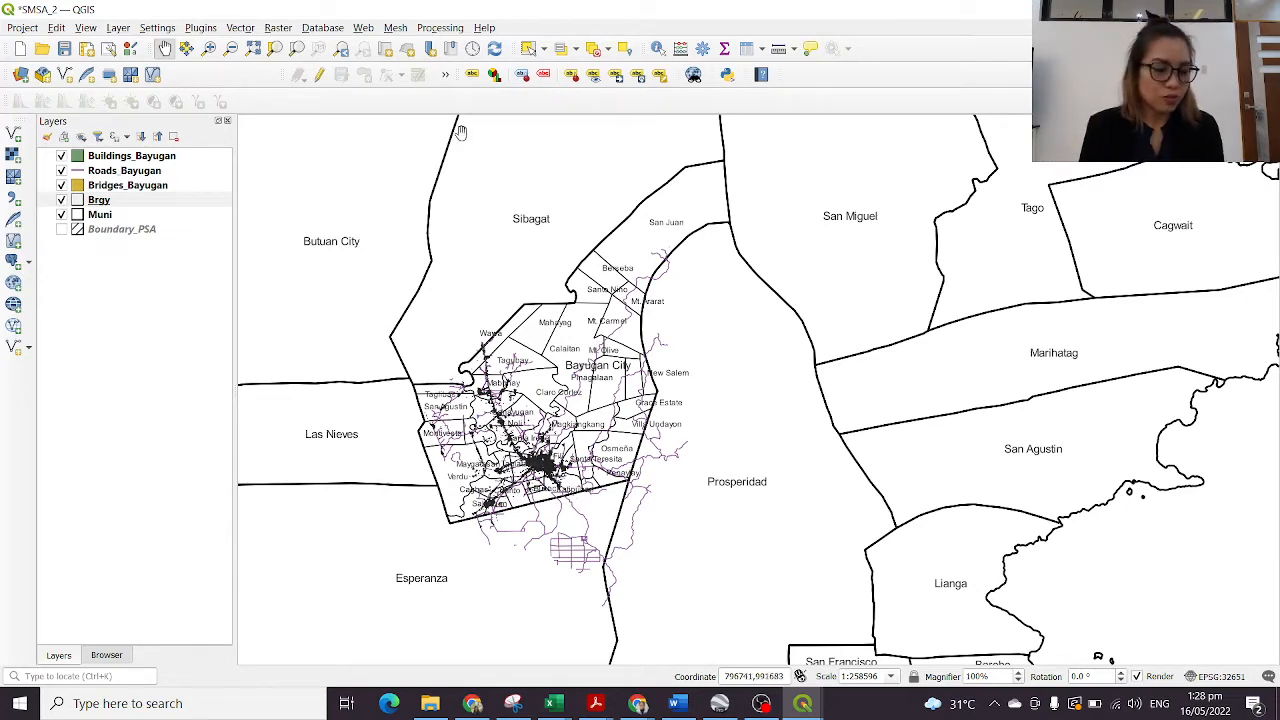
left_click_drag(635, 330, 699, 389)
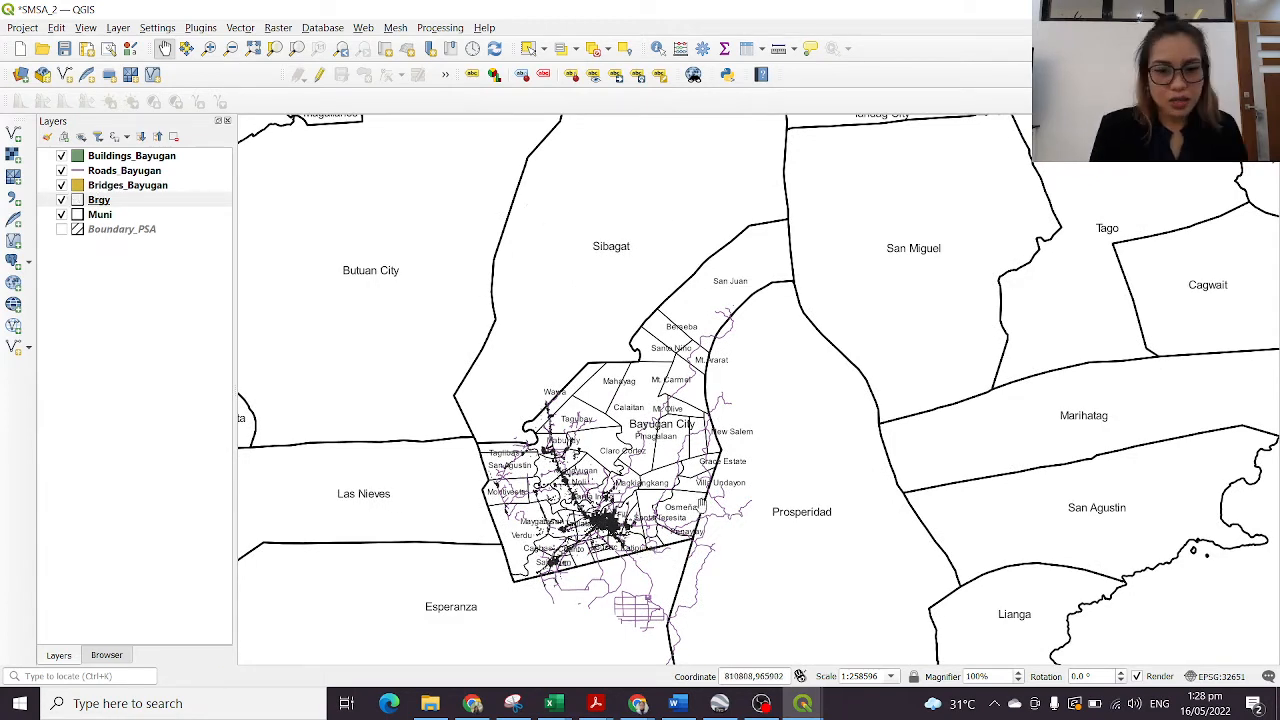
Step: Style the Roads_Bayugan layer with the dash black line preset
left_click(104, 171)
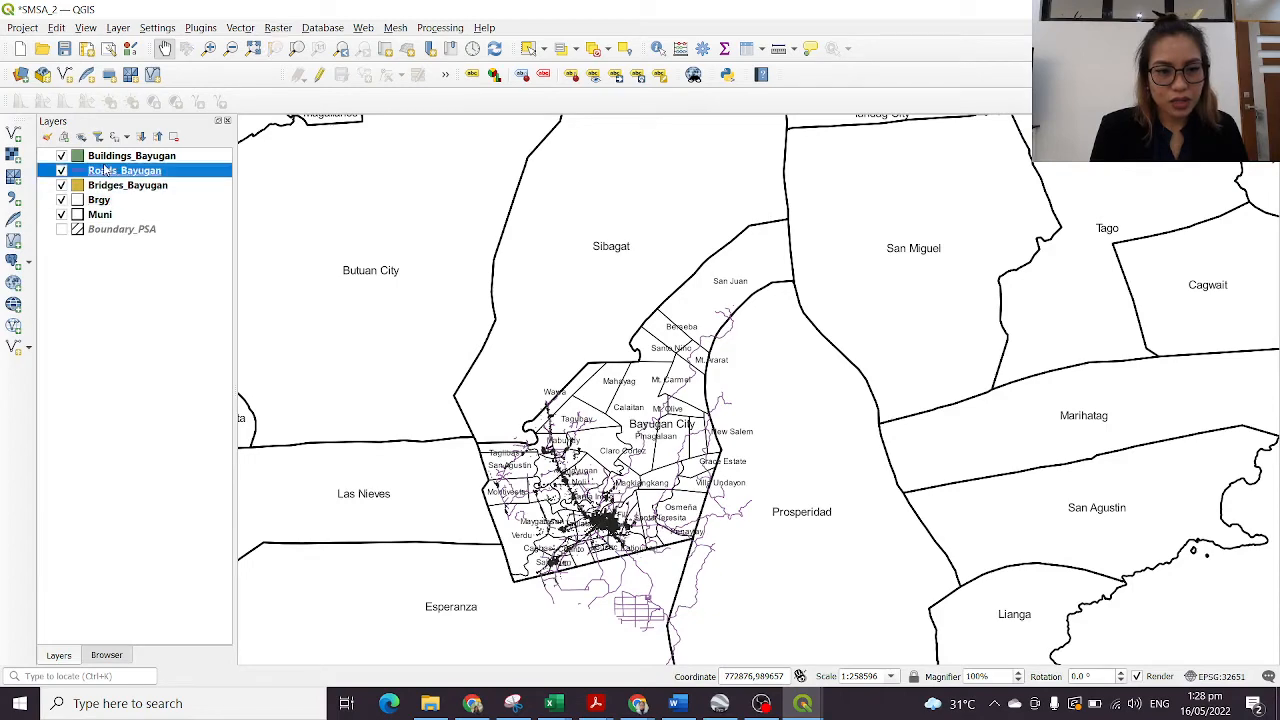
double_click(104, 171)
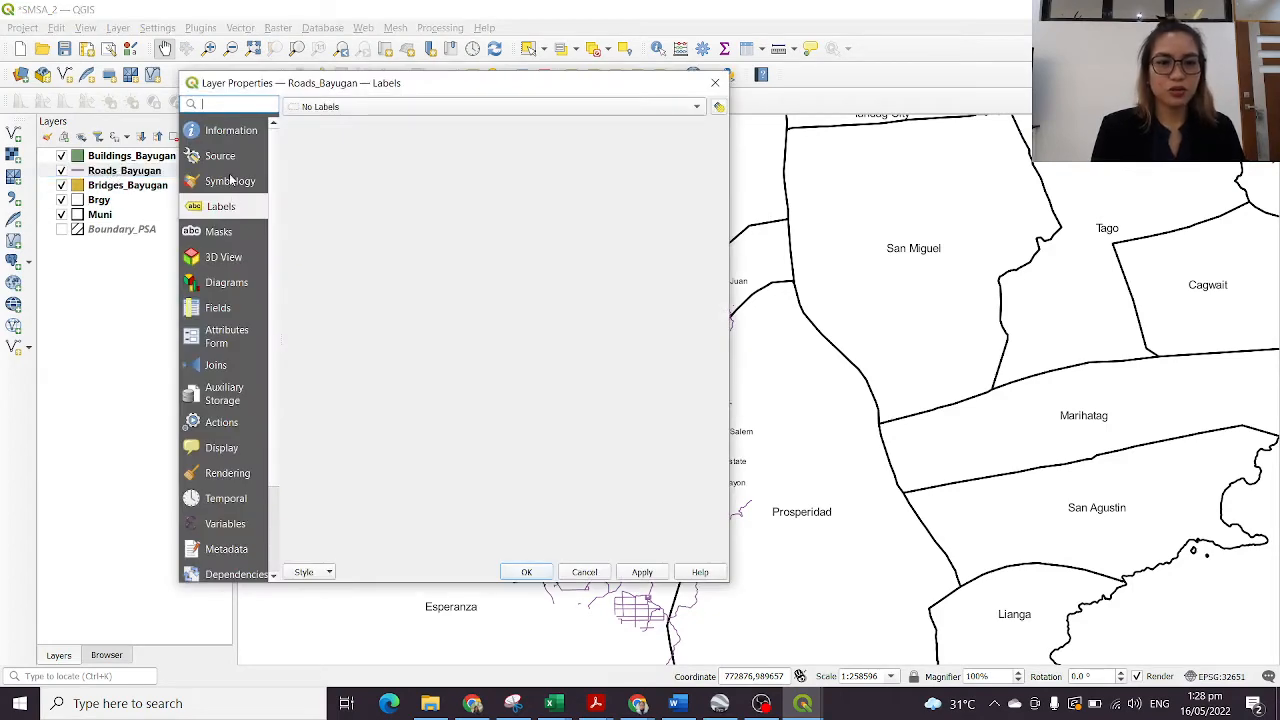
left_click(230, 181)
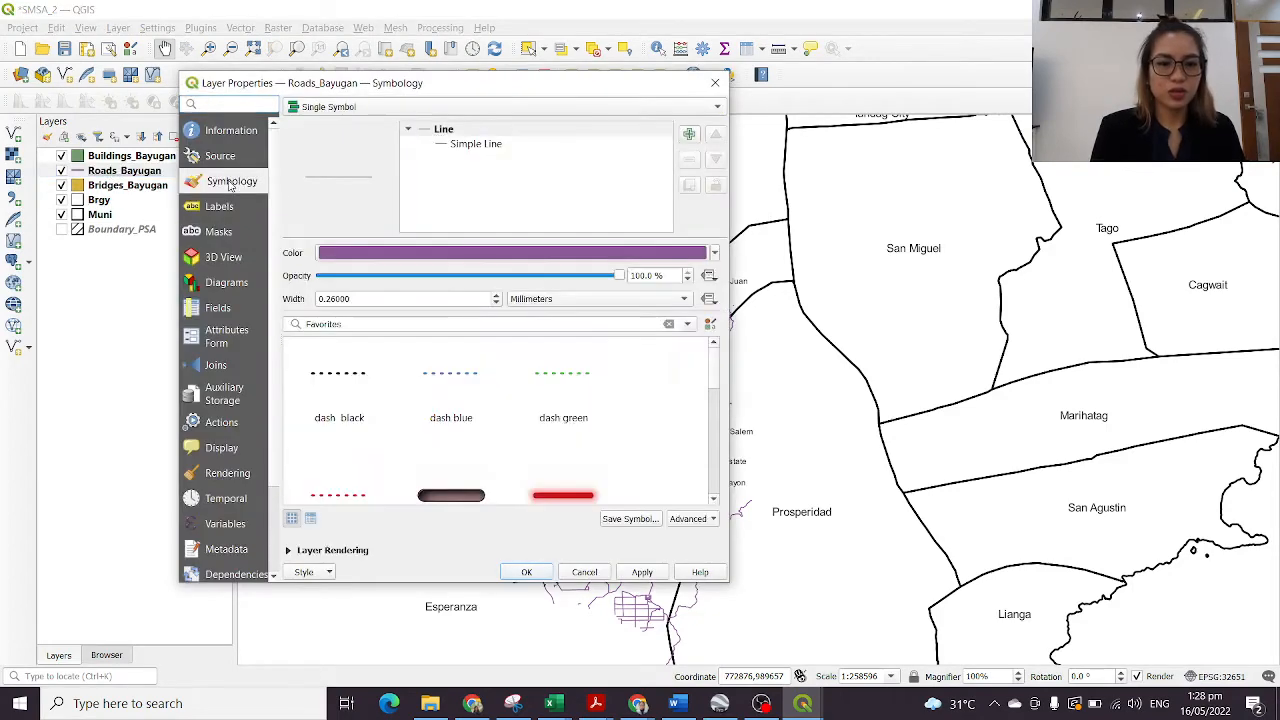
left_click(498, 257)
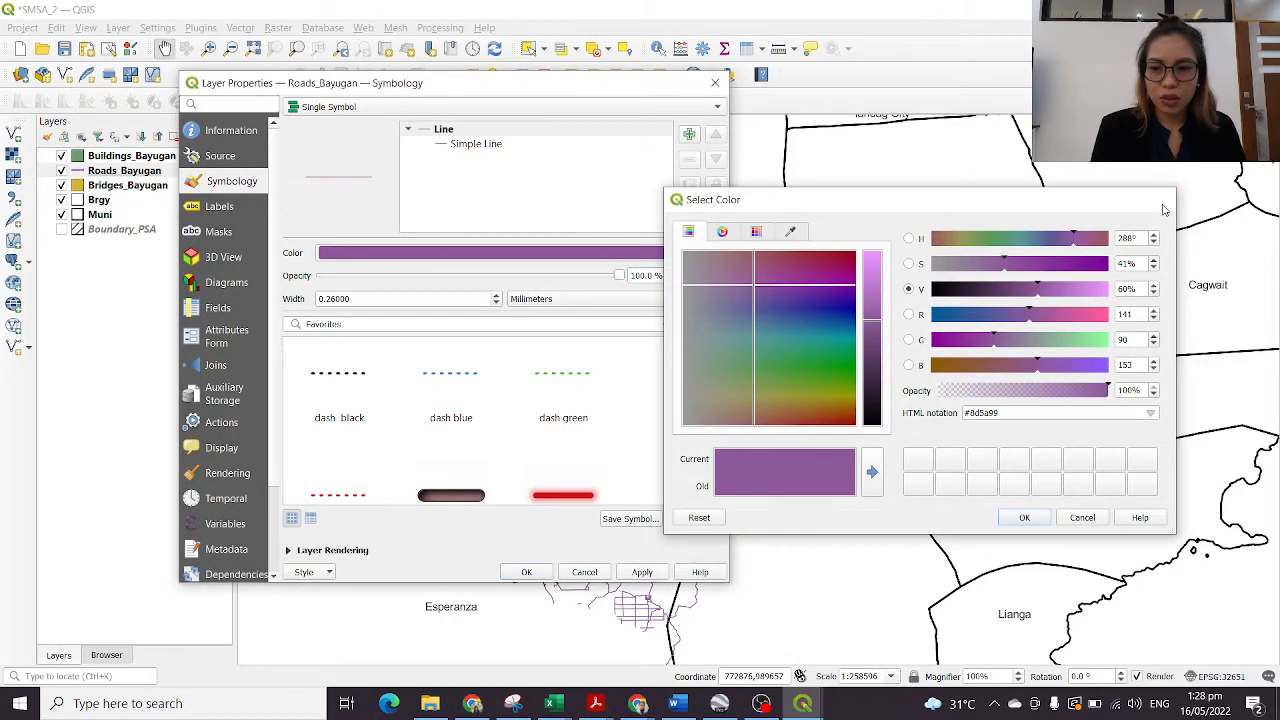
key("Return")
scroll(535, 438, "down", 5)
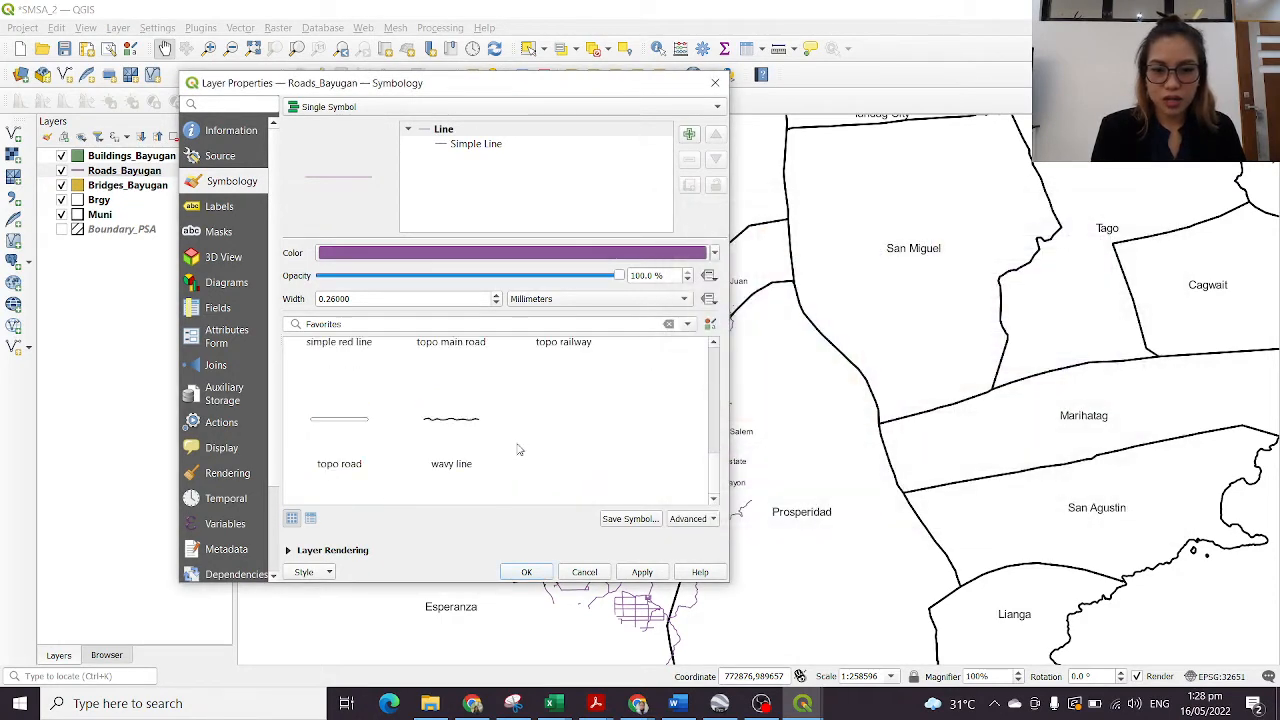
scroll(513, 456, "up", 3)
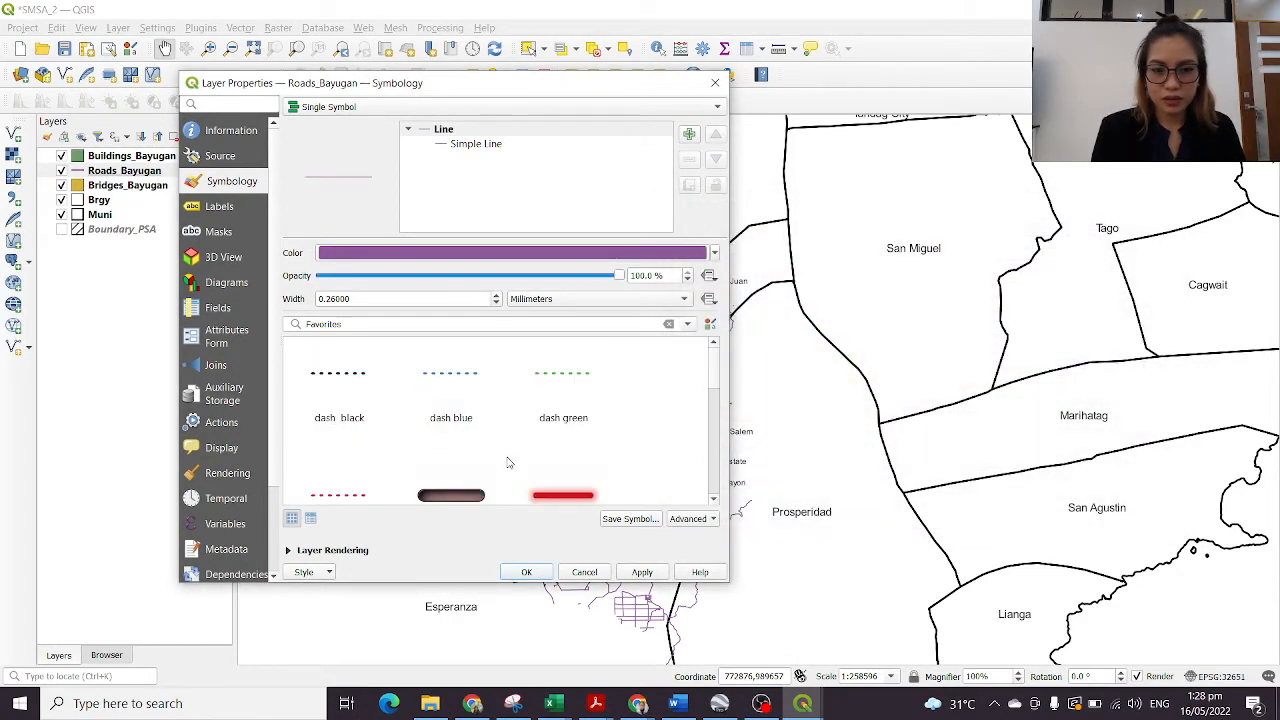
left_click(337, 374)
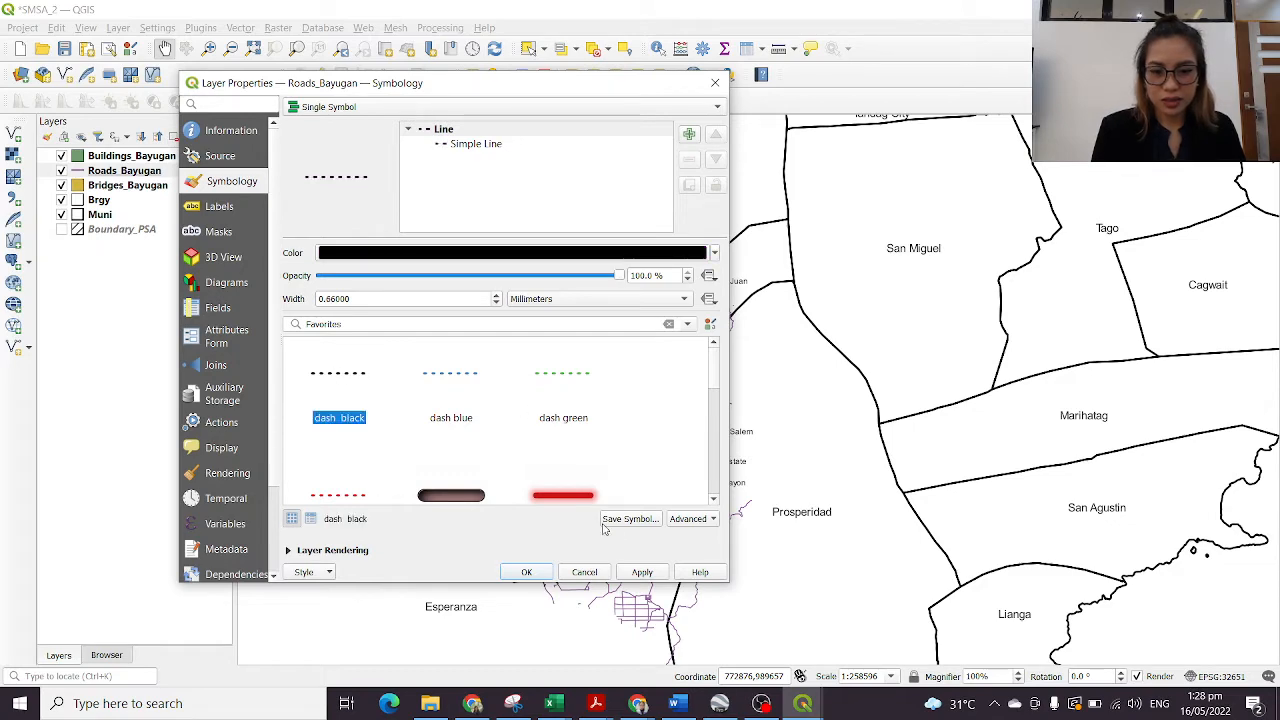
left_click(527, 573)
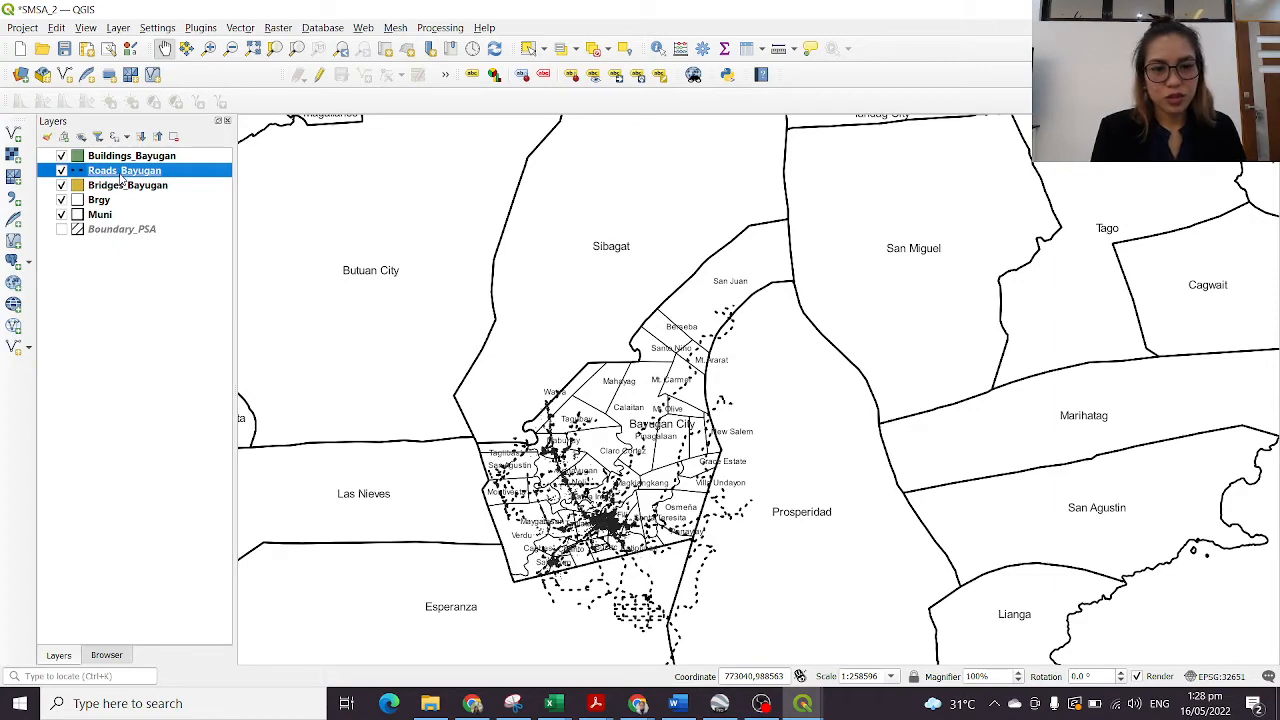
Step: Style the Roads_Bayugan layer with the topo road preset and check the roads on the map
double_click(121, 176)
scroll(502, 451, "down", 5)
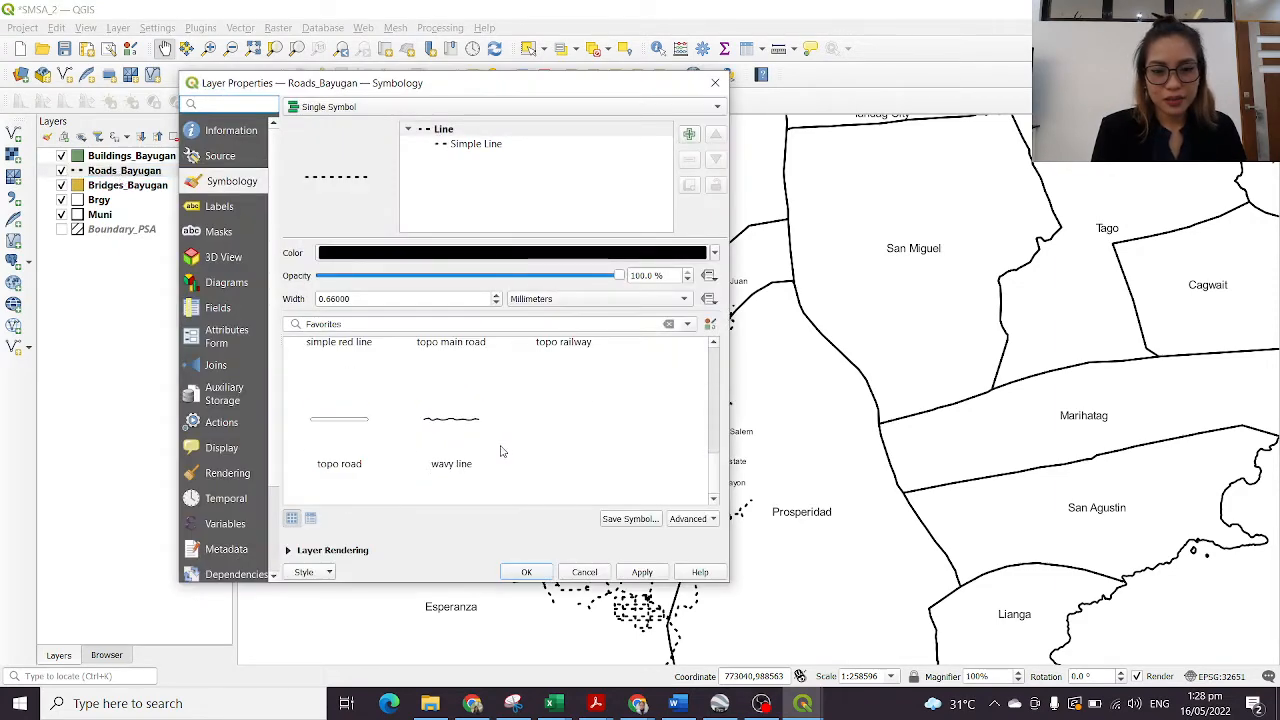
left_click(376, 440)
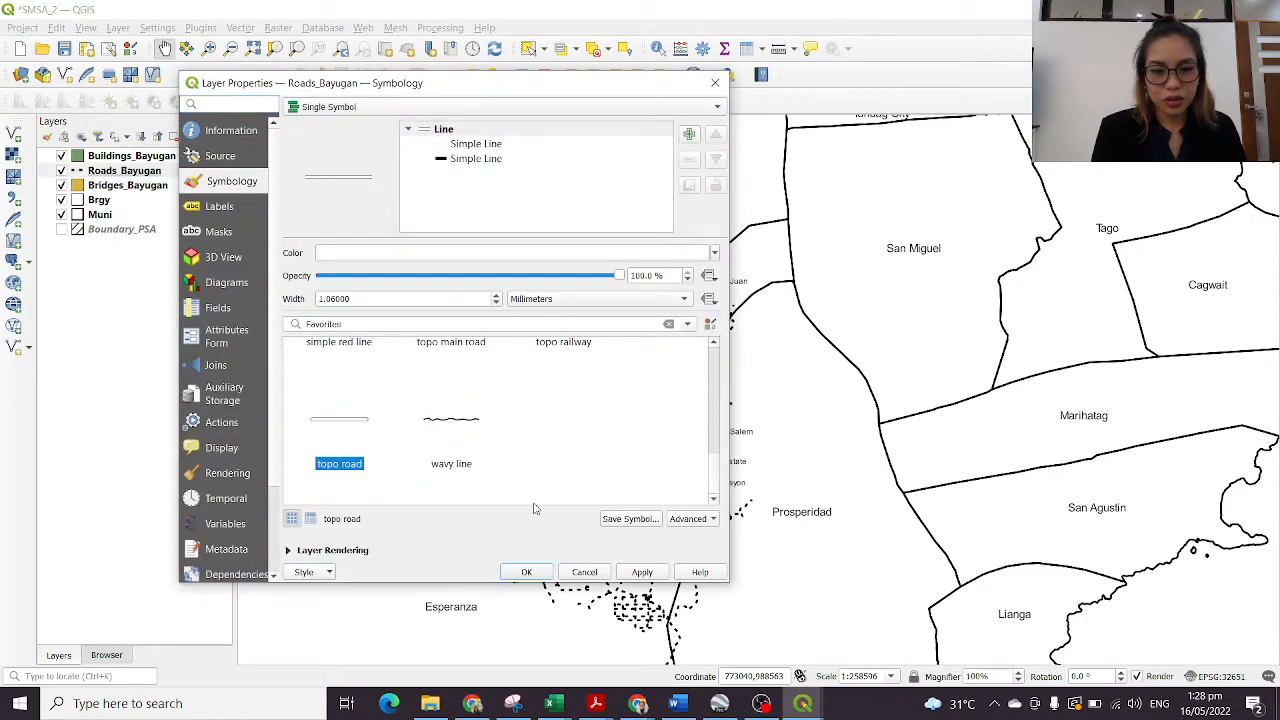
left_click(526, 572)
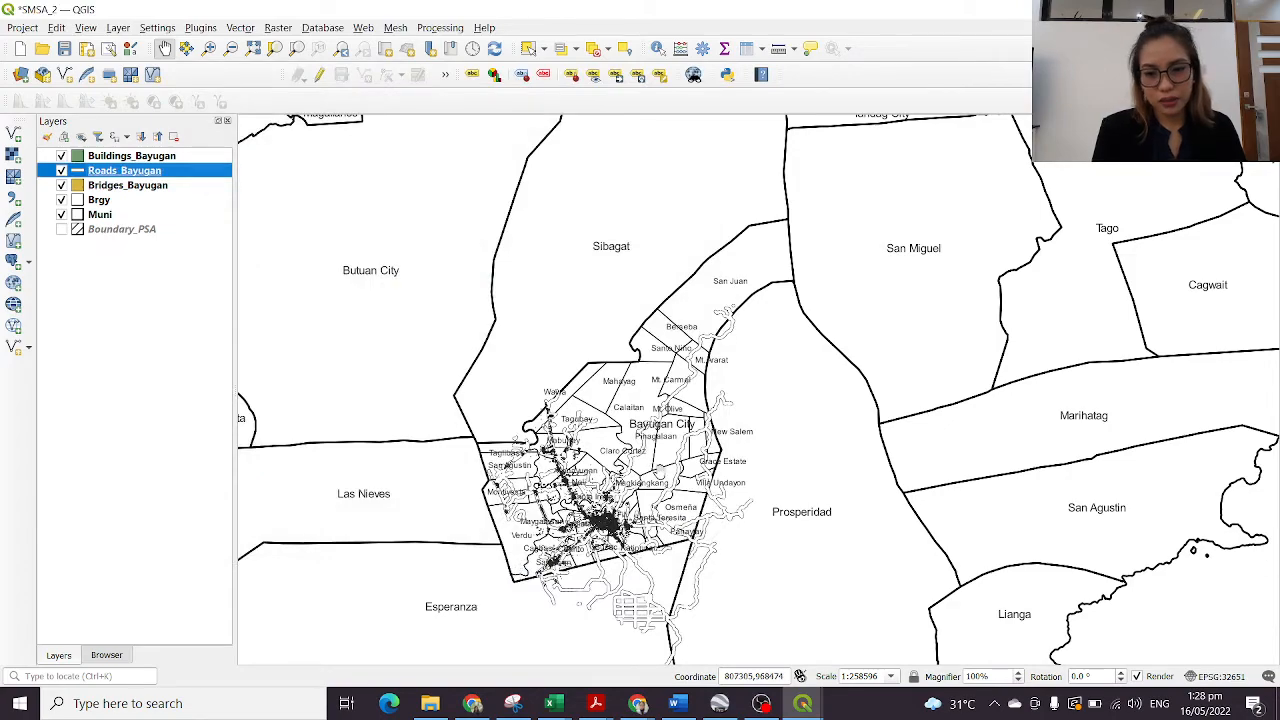
scroll(659, 470, "down", 3)
scroll(661, 472, "up", 3)
scroll(661, 472, "up", 2)
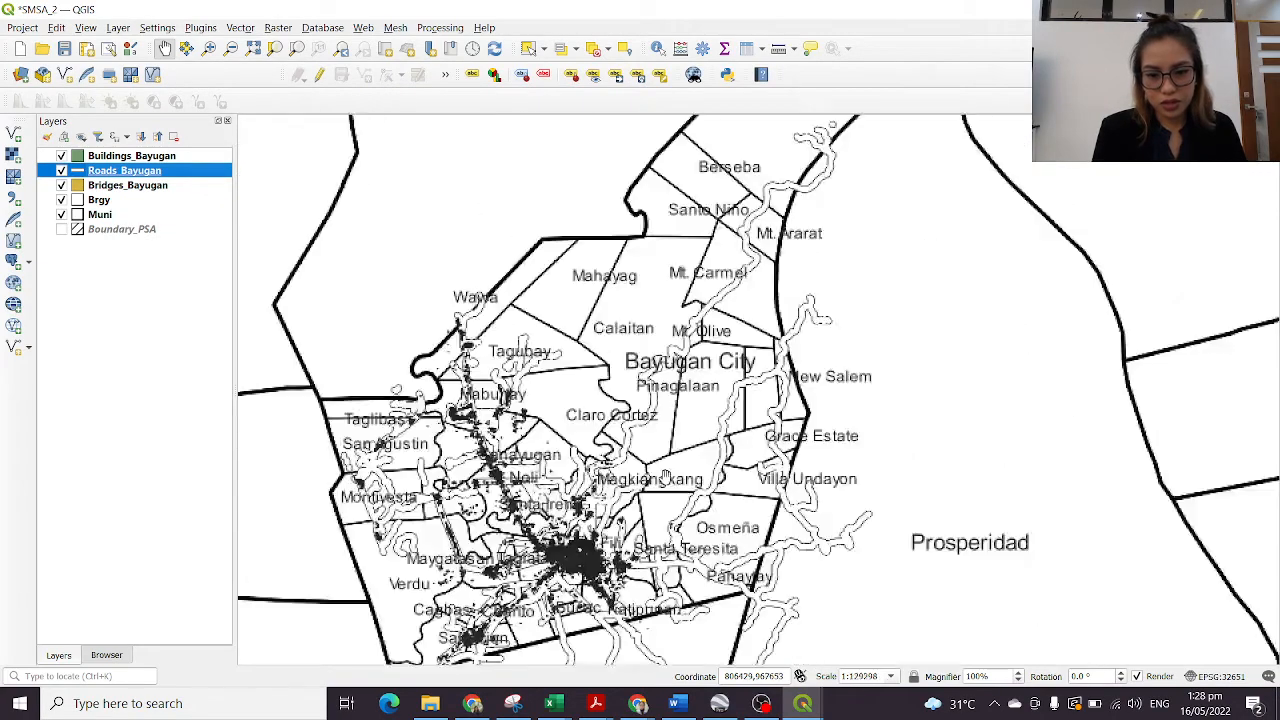
left_click_drag(651, 514, 676, 442)
scroll(699, 475, "down", 1)
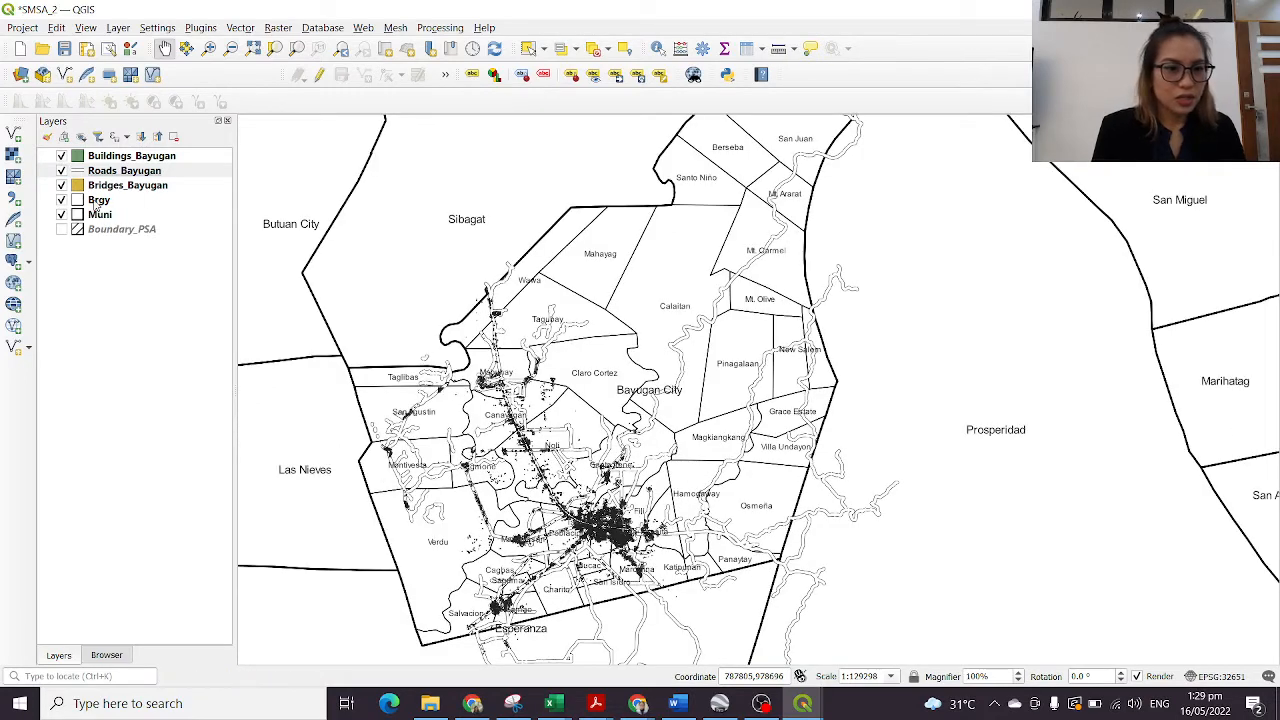
Step: Style the Buildings_Bayugan layer with the gradient plasma preset and set its color to red (#ff001e)
left_click(116, 156)
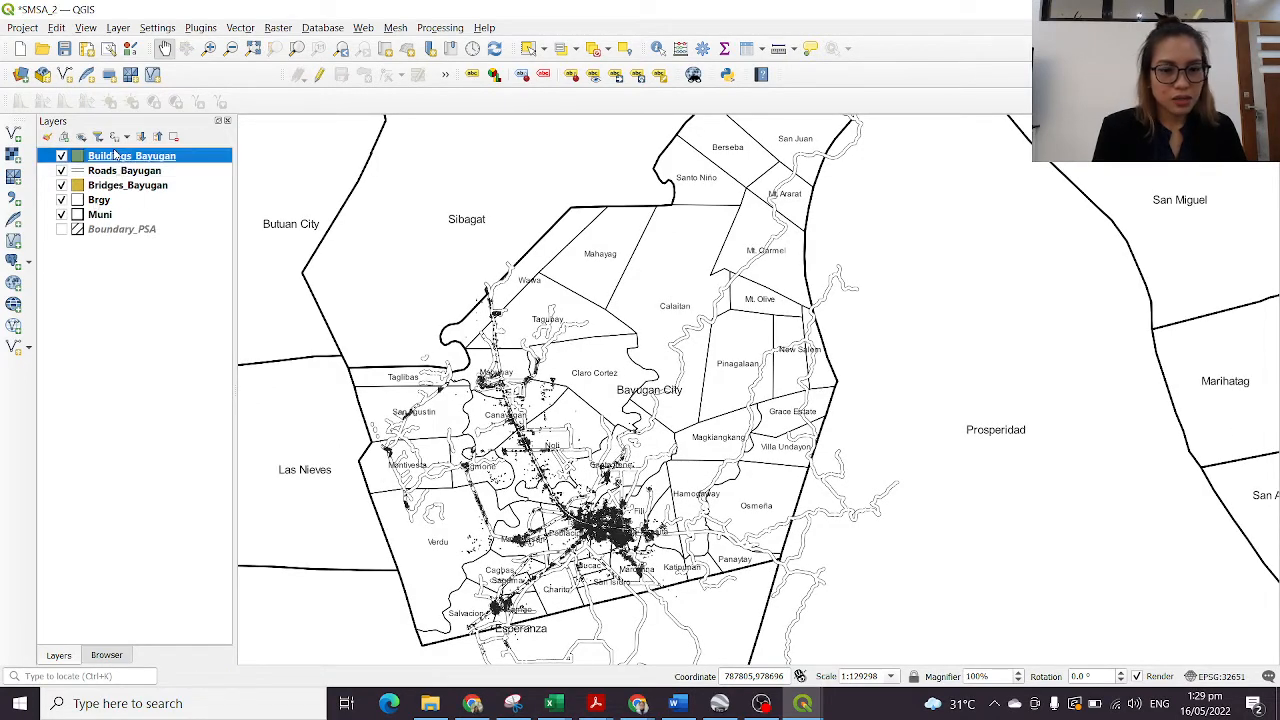
double_click(116, 156)
left_click(334, 388)
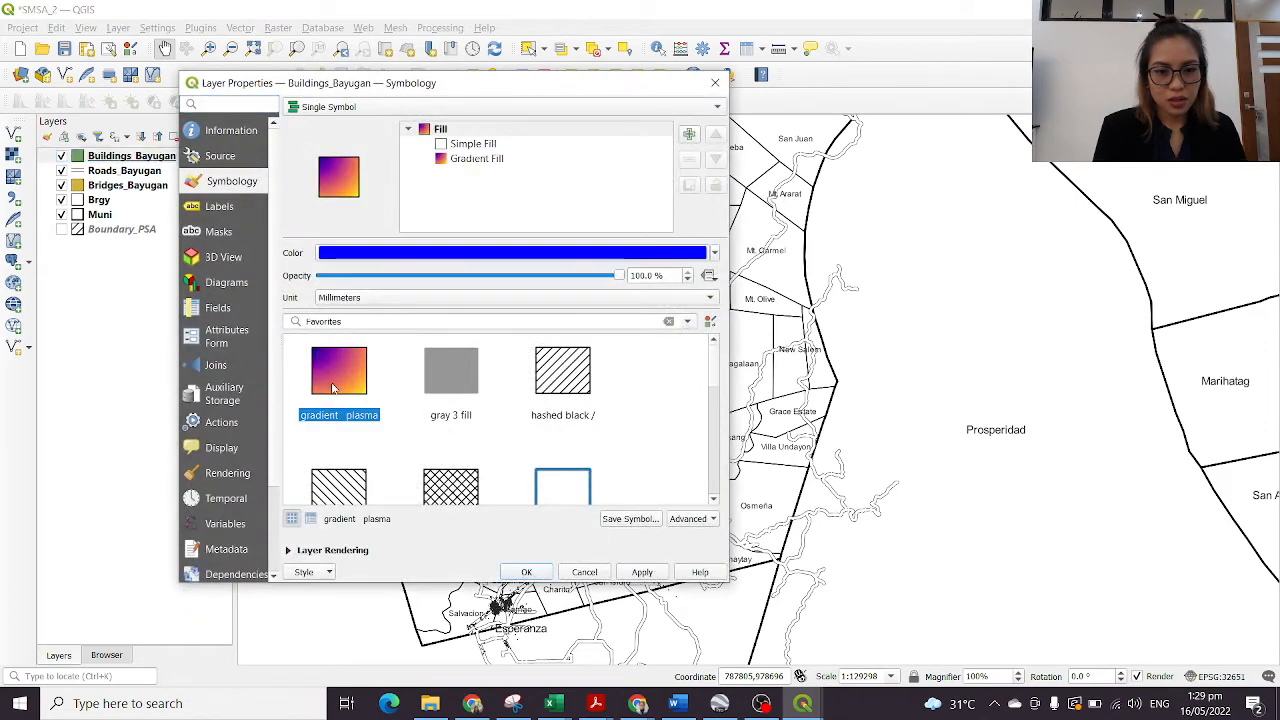
left_click(390, 256)
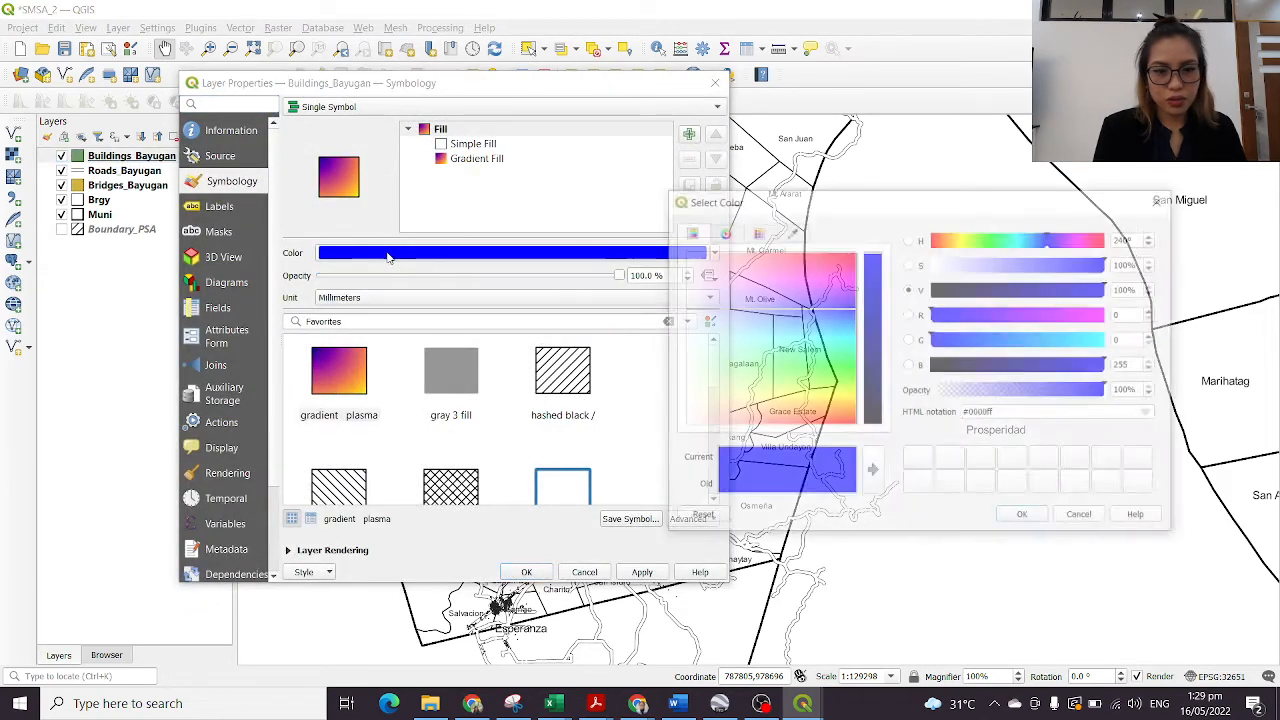
left_click(1105, 238)
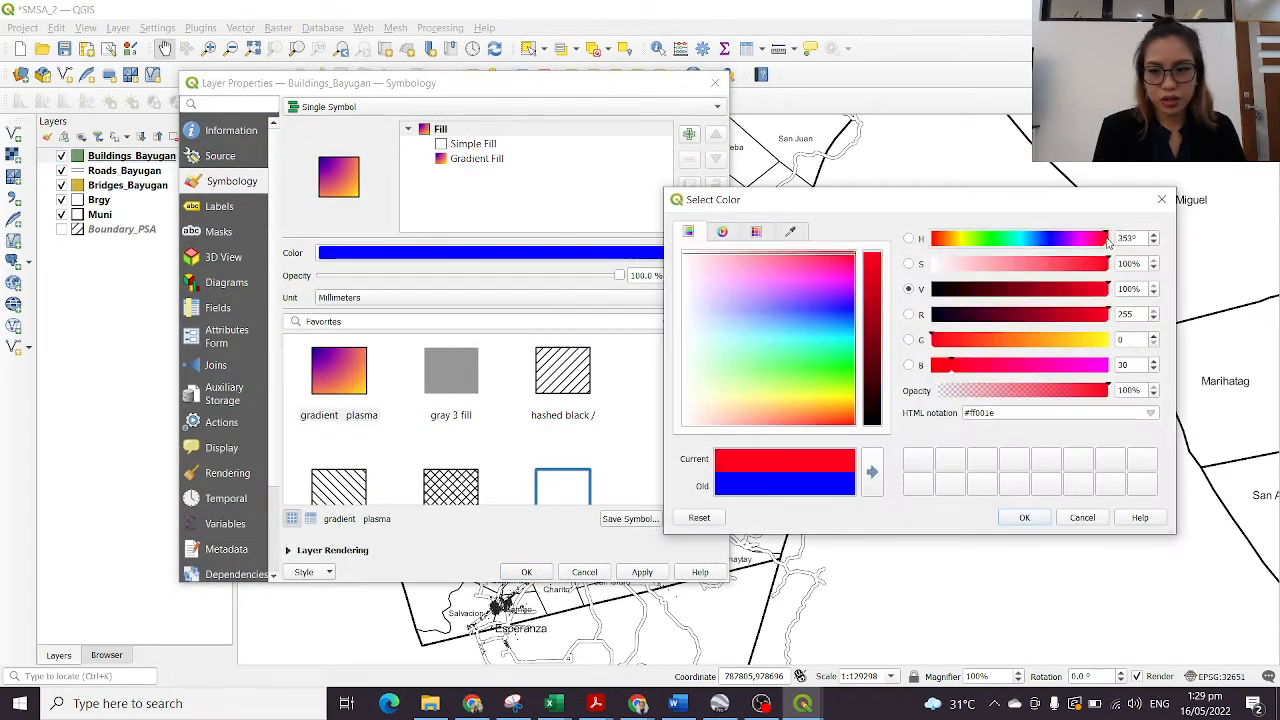
left_click(1025, 518)
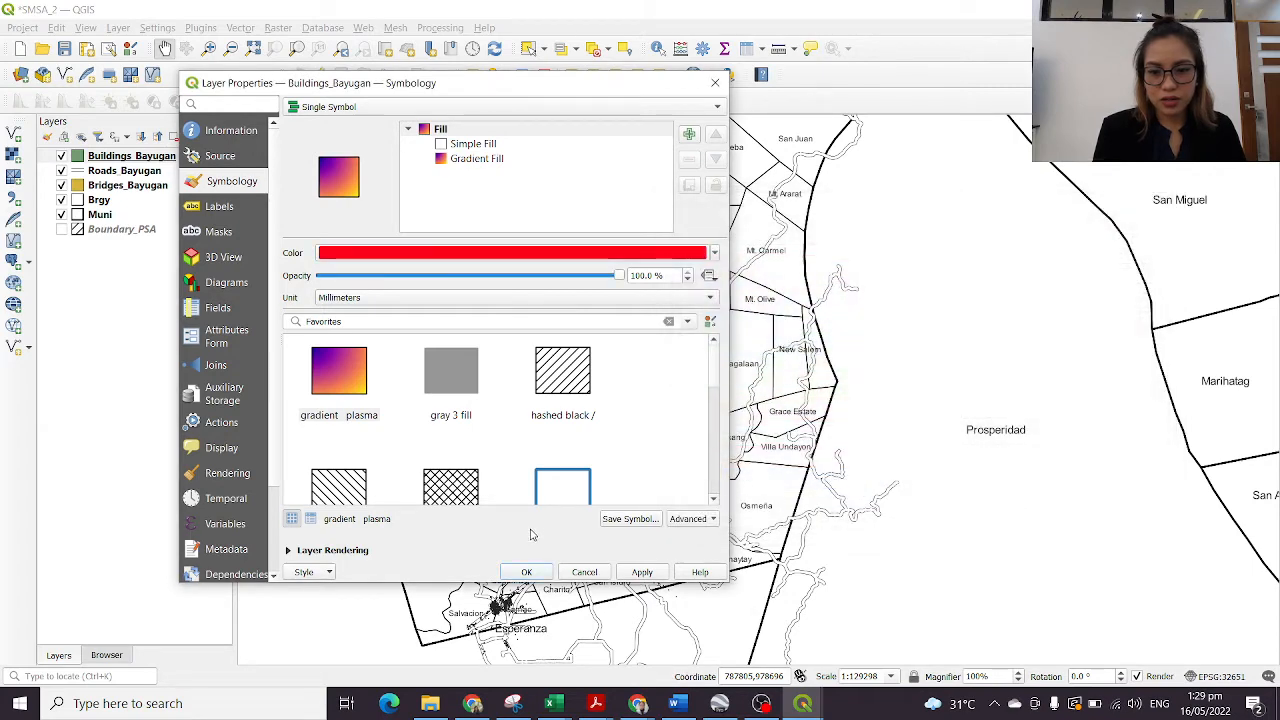
left_click(523, 572)
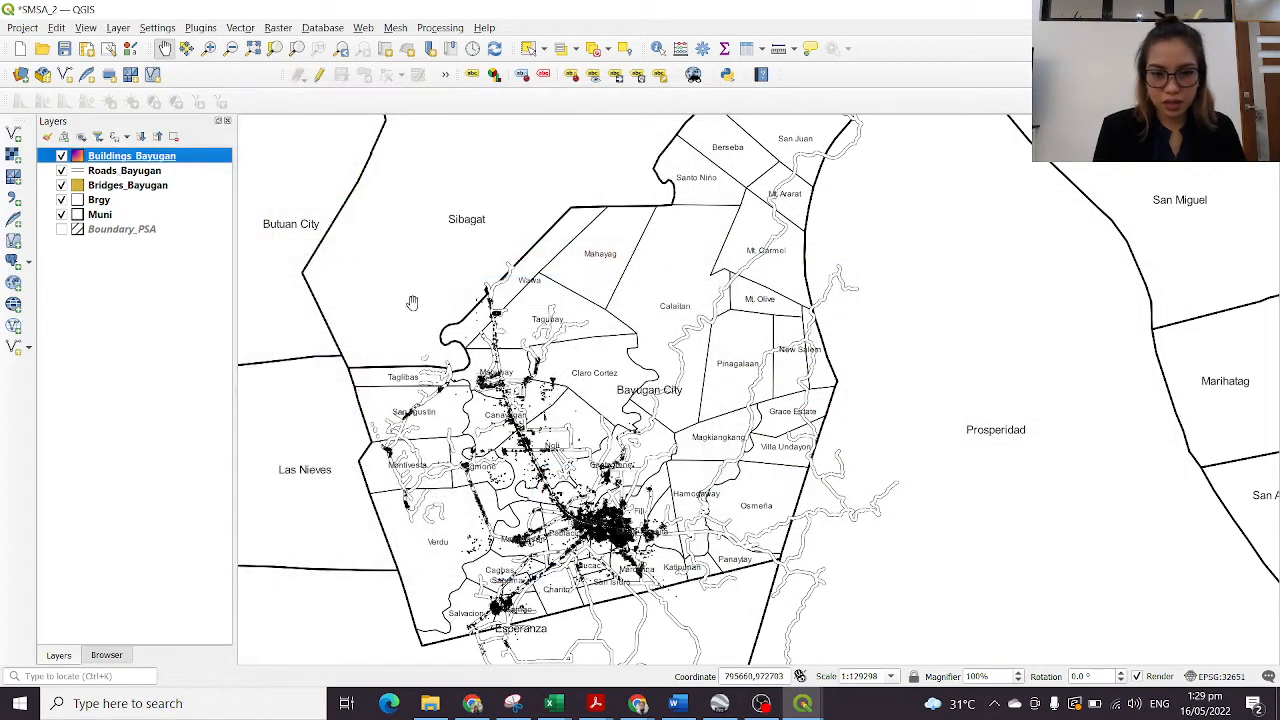
Step: Set the fill color of the Buildings_Bayugan layer's simple fill to red (#e7010c)
double_click(143, 162)
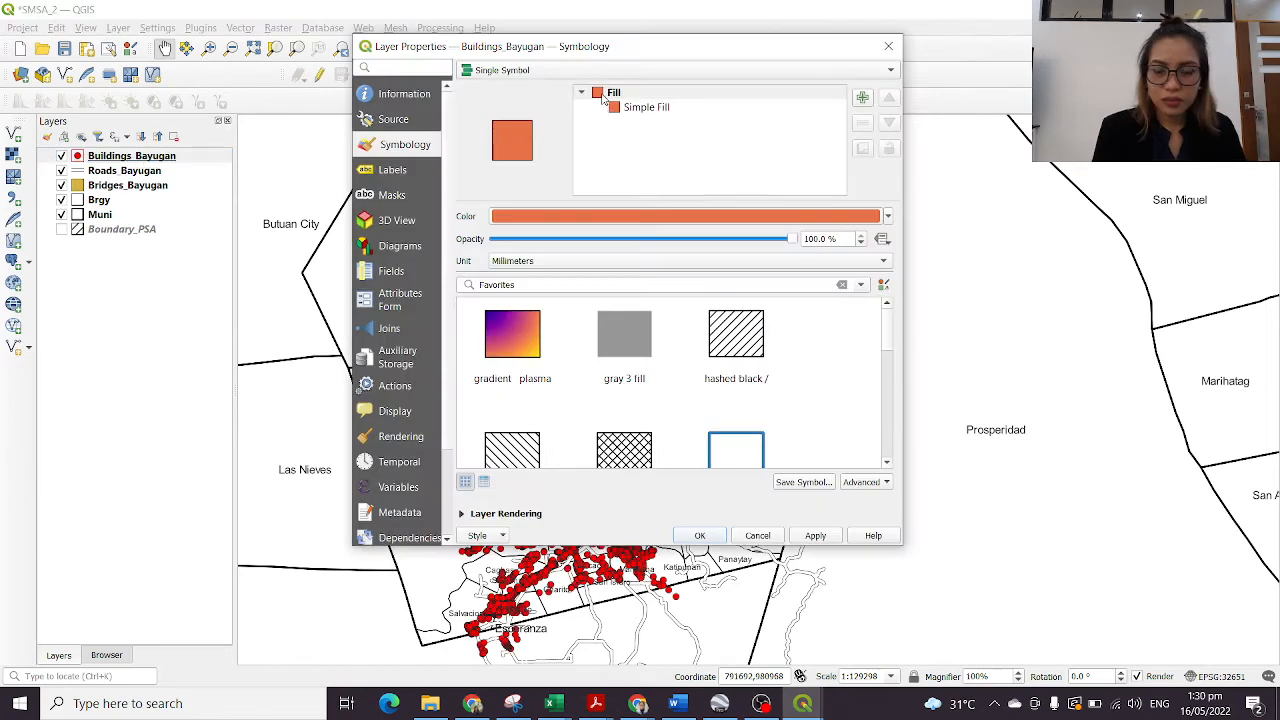
left_click(595, 95)
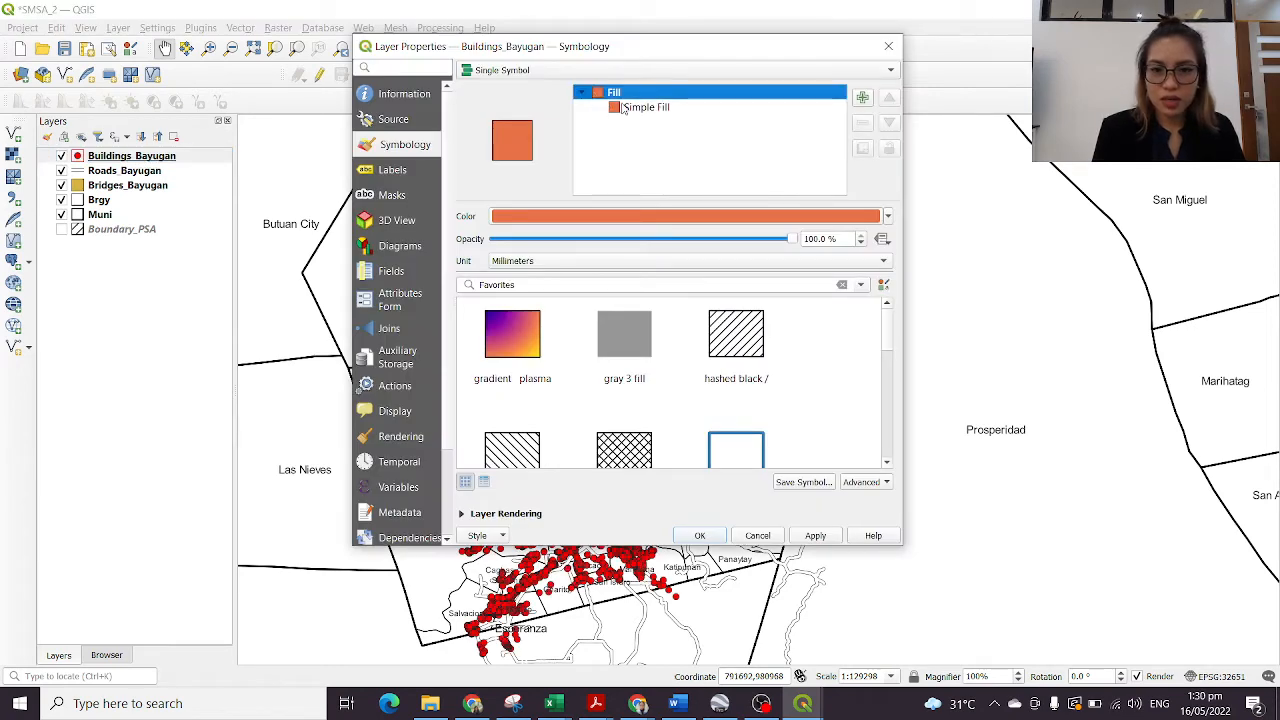
left_click(640, 107)
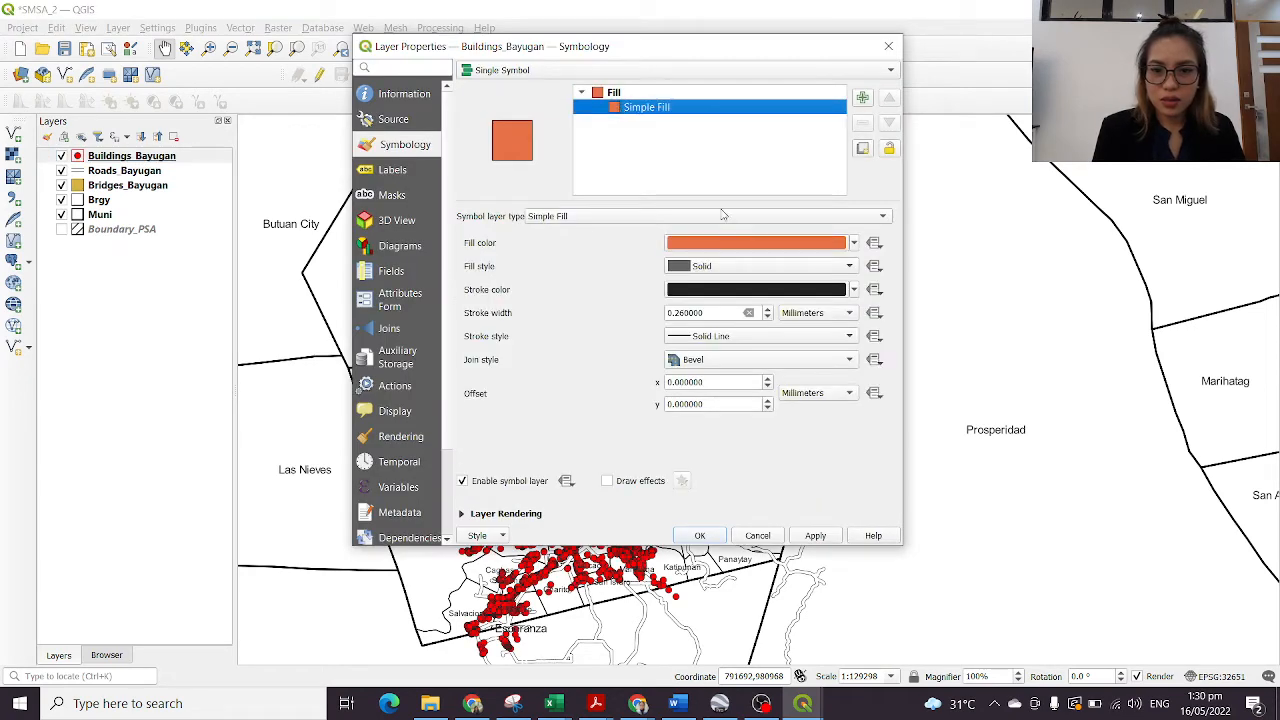
left_click(744, 241)
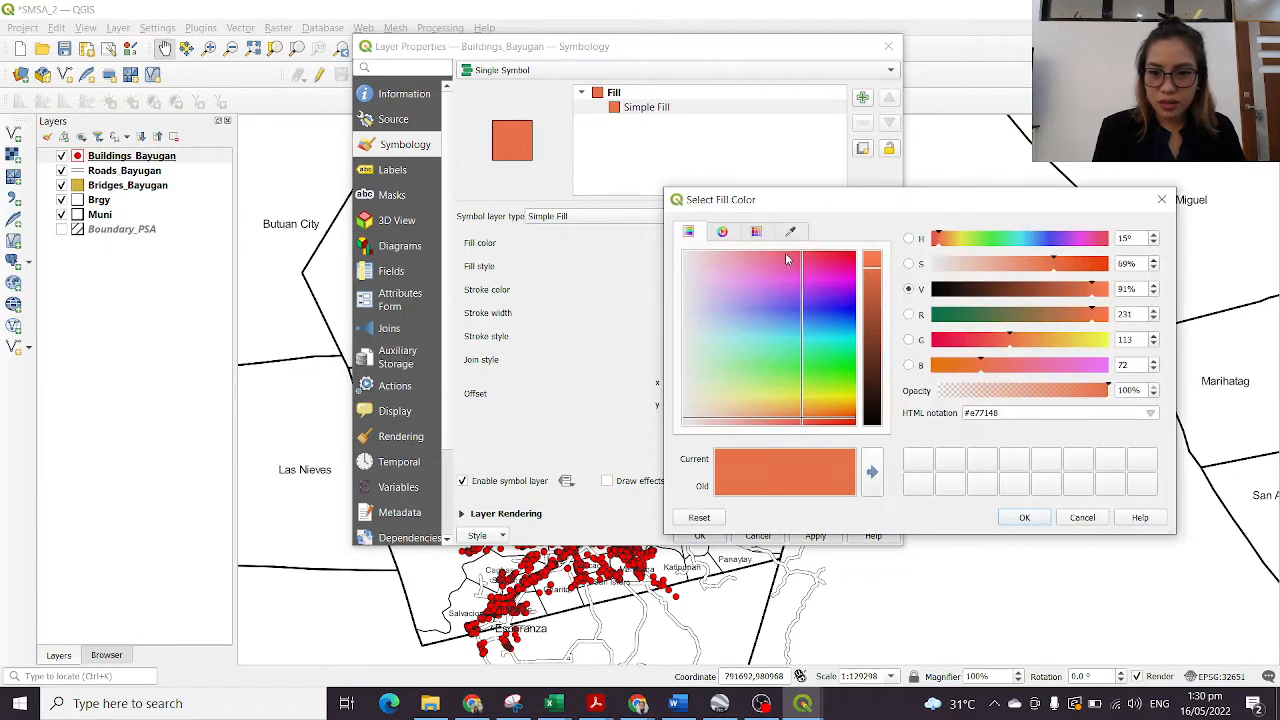
left_click(857, 259)
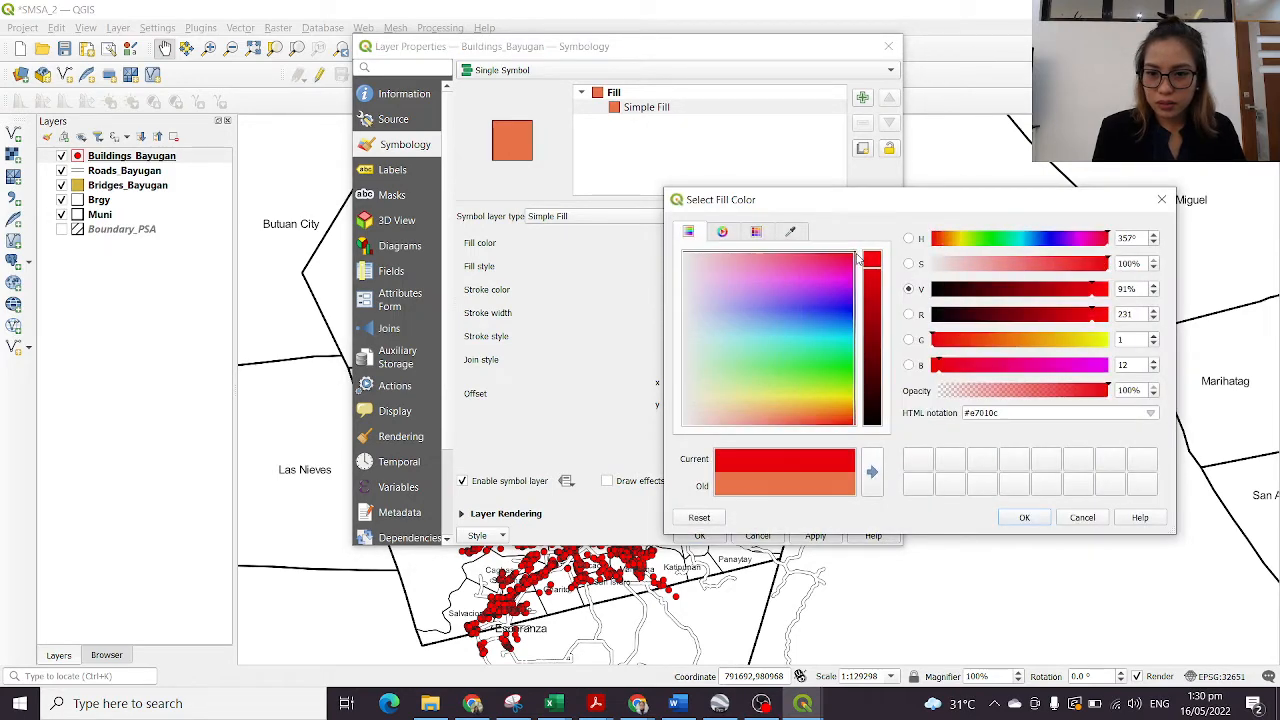
left_click(1024, 517)
Step: Set the stroke style of the Buildings_Bayugan fill to No Pen, apply it and check the buildings on the map
left_click(711, 290)
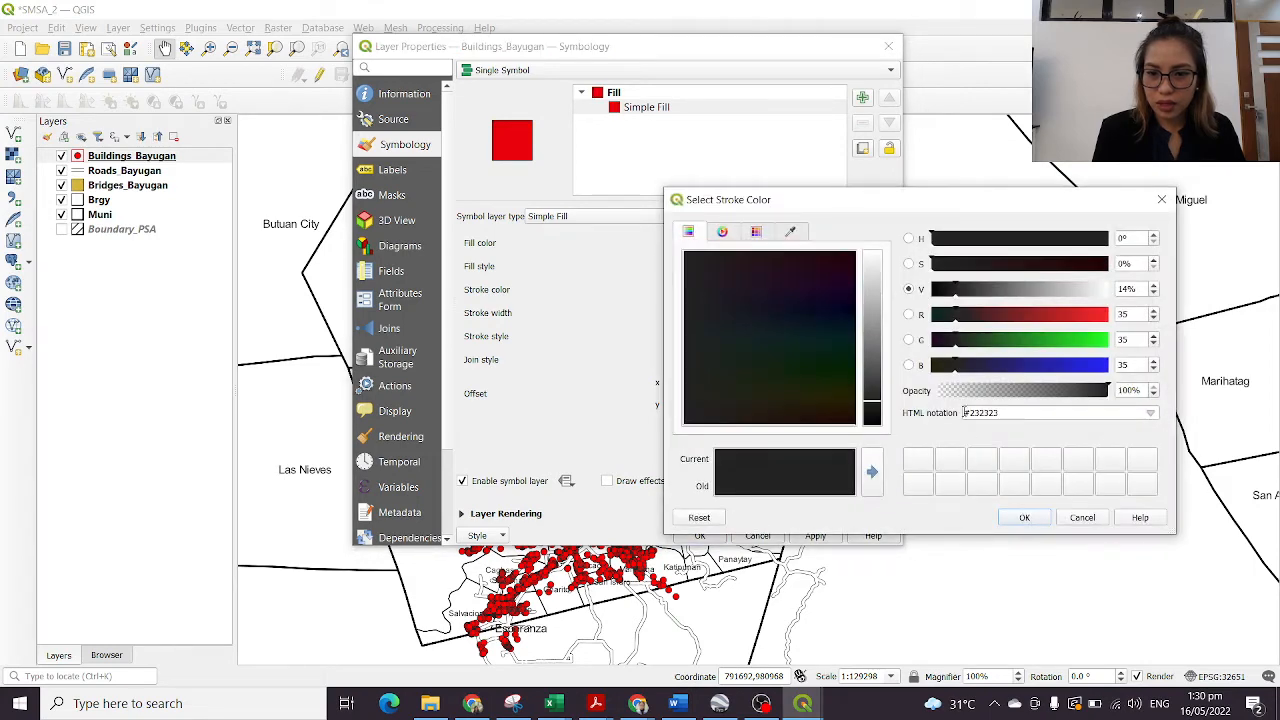
left_click(1161, 199)
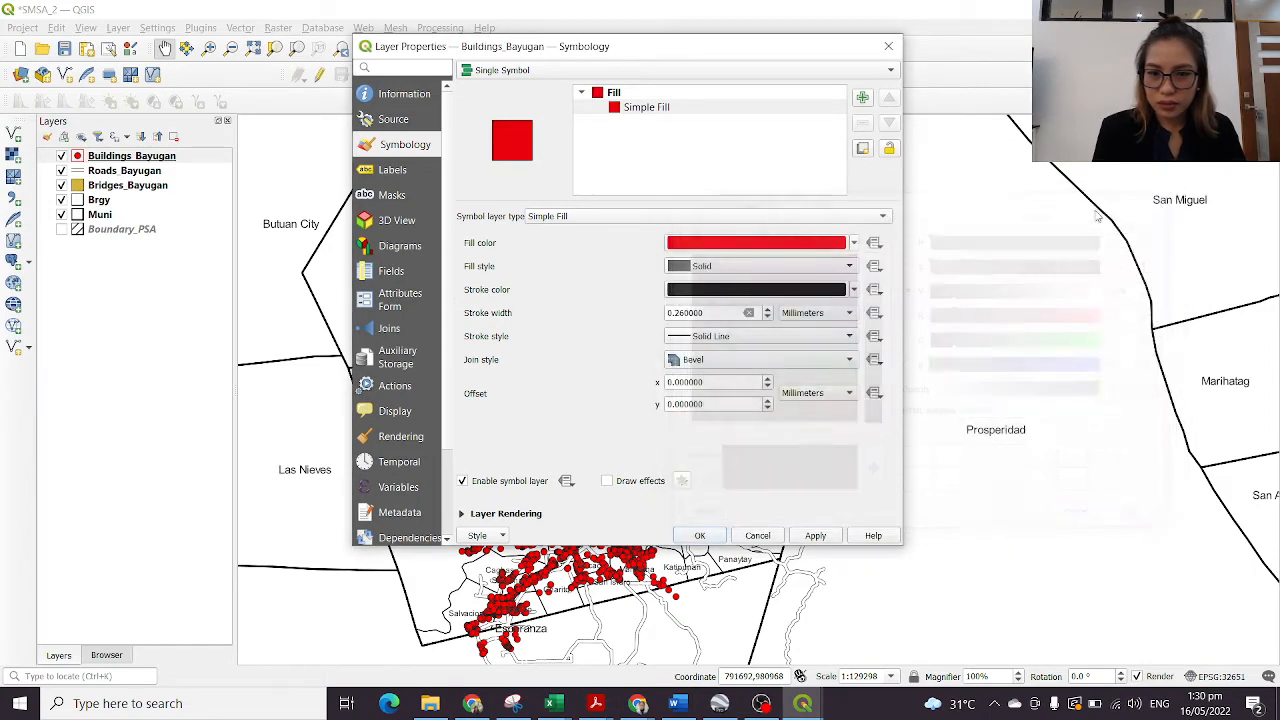
left_click(757, 343)
left_click(757, 353)
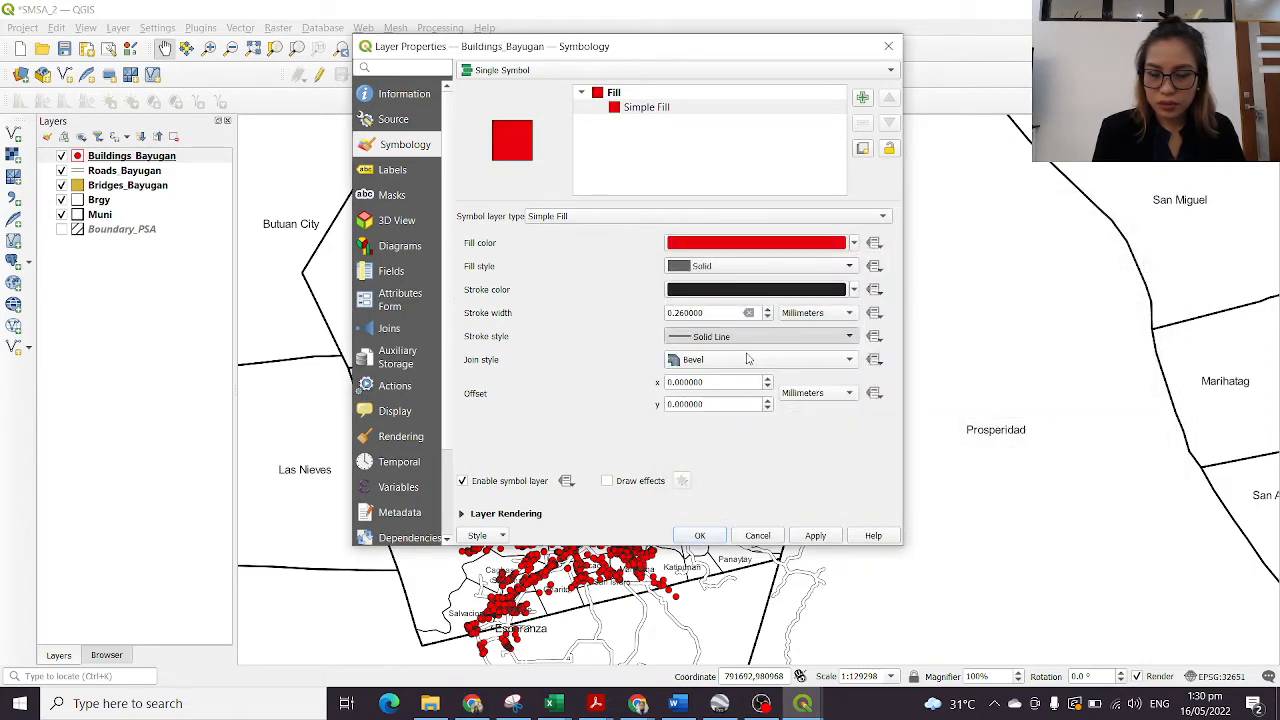
left_click(815, 536)
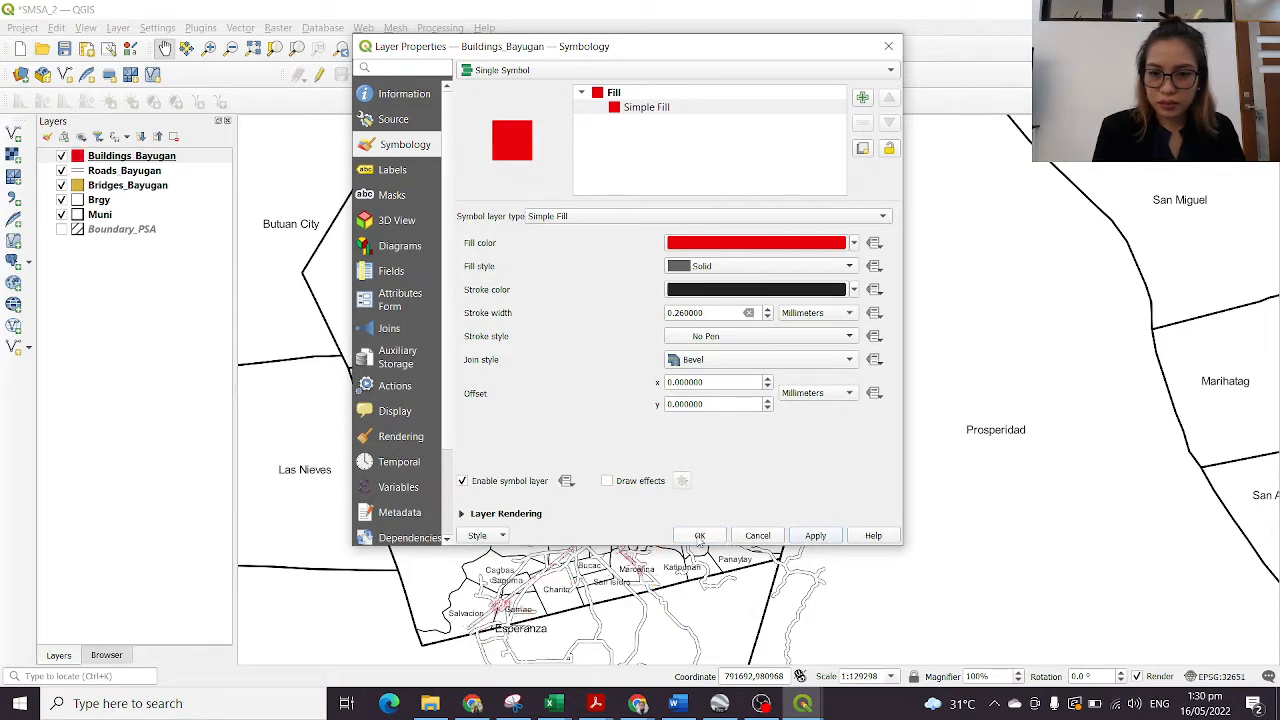
left_click_drag(657, 50, 876, 44)
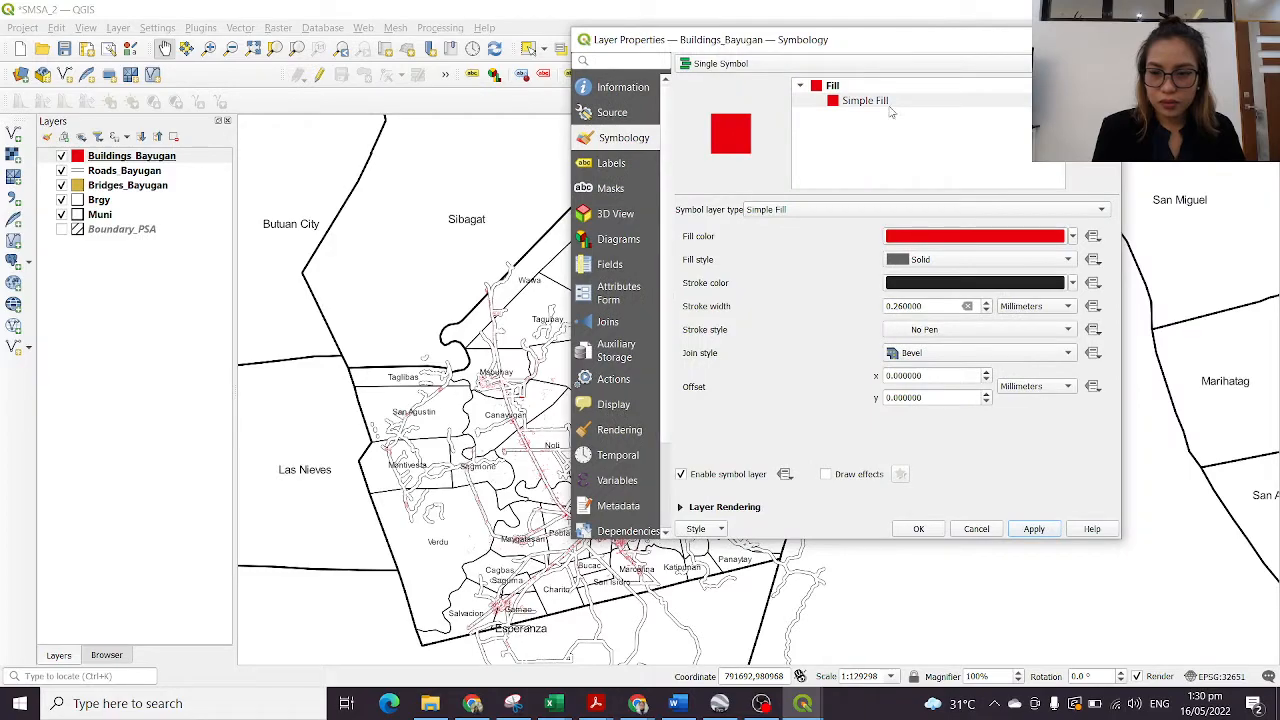
left_click(917, 530)
scroll(615, 500, "up", 10)
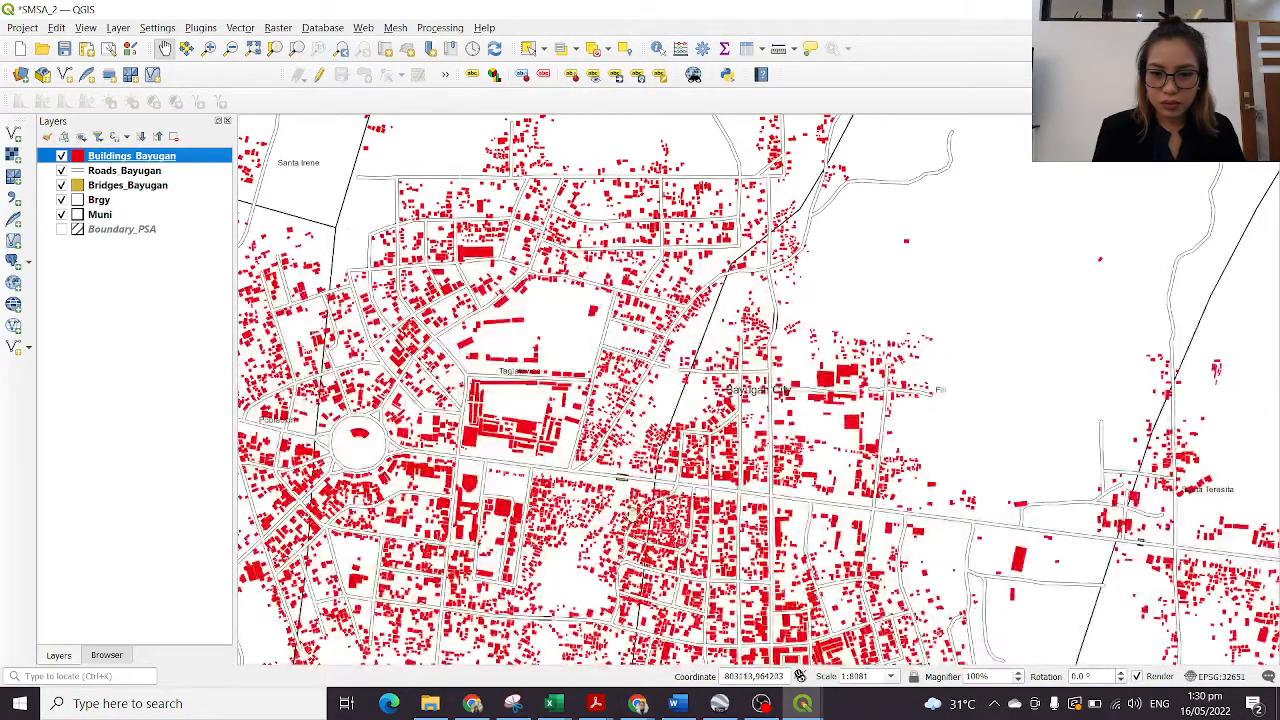
left_click_drag(634, 514, 723, 341)
scroll(836, 369, "down", 1)
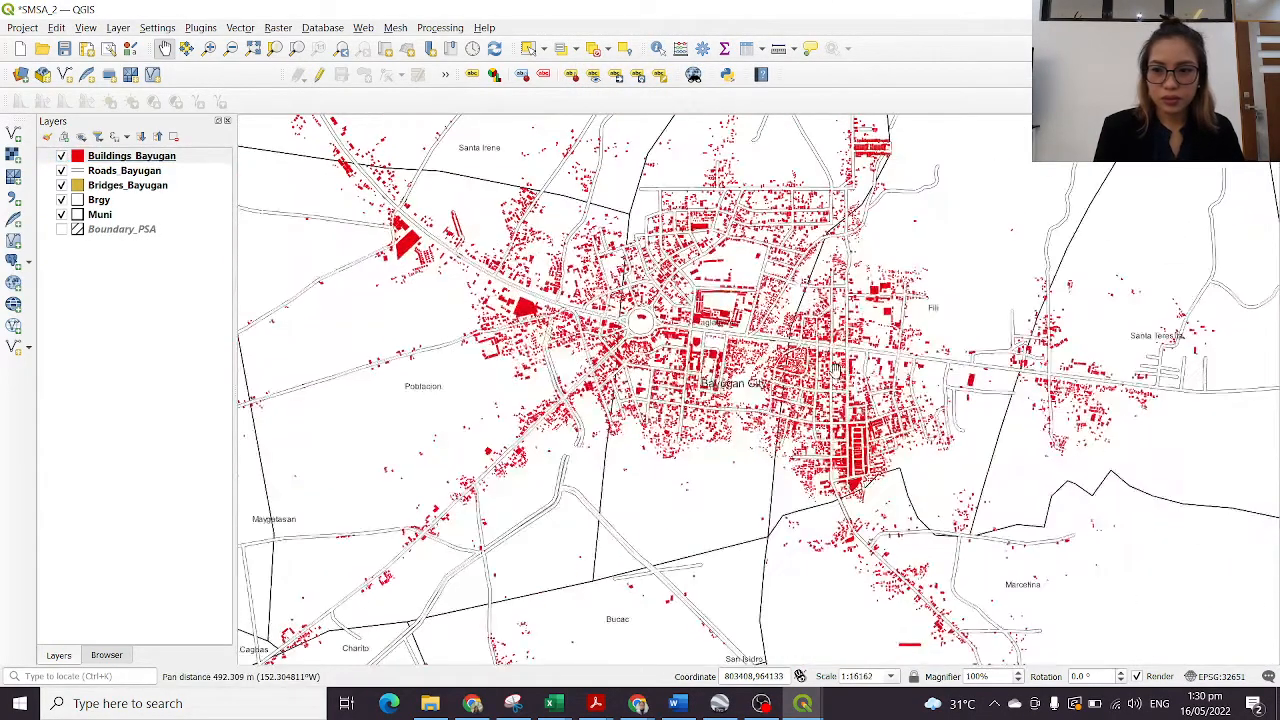
scroll(836, 369, "down", 3)
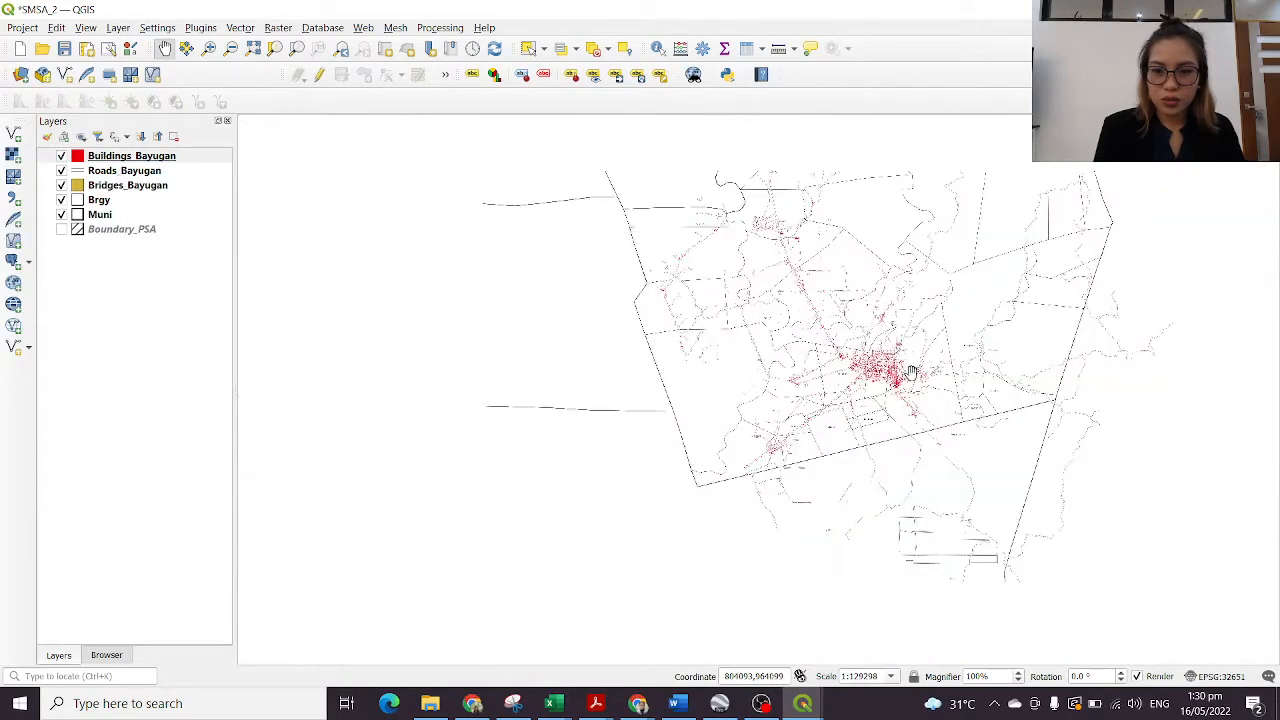
left_click_drag(912, 373, 757, 374)
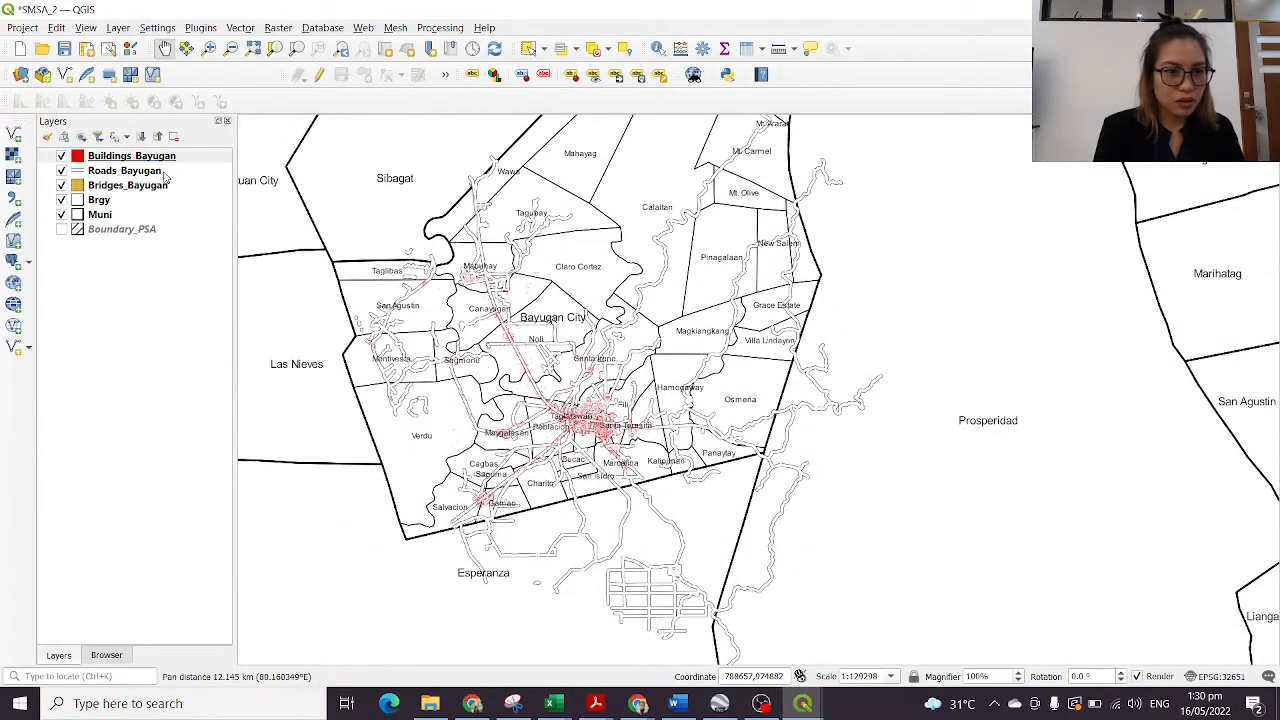
Step: Set the stroke style of the Buildings_Bayugan simple fill to Solid Line
left_click(131, 157)
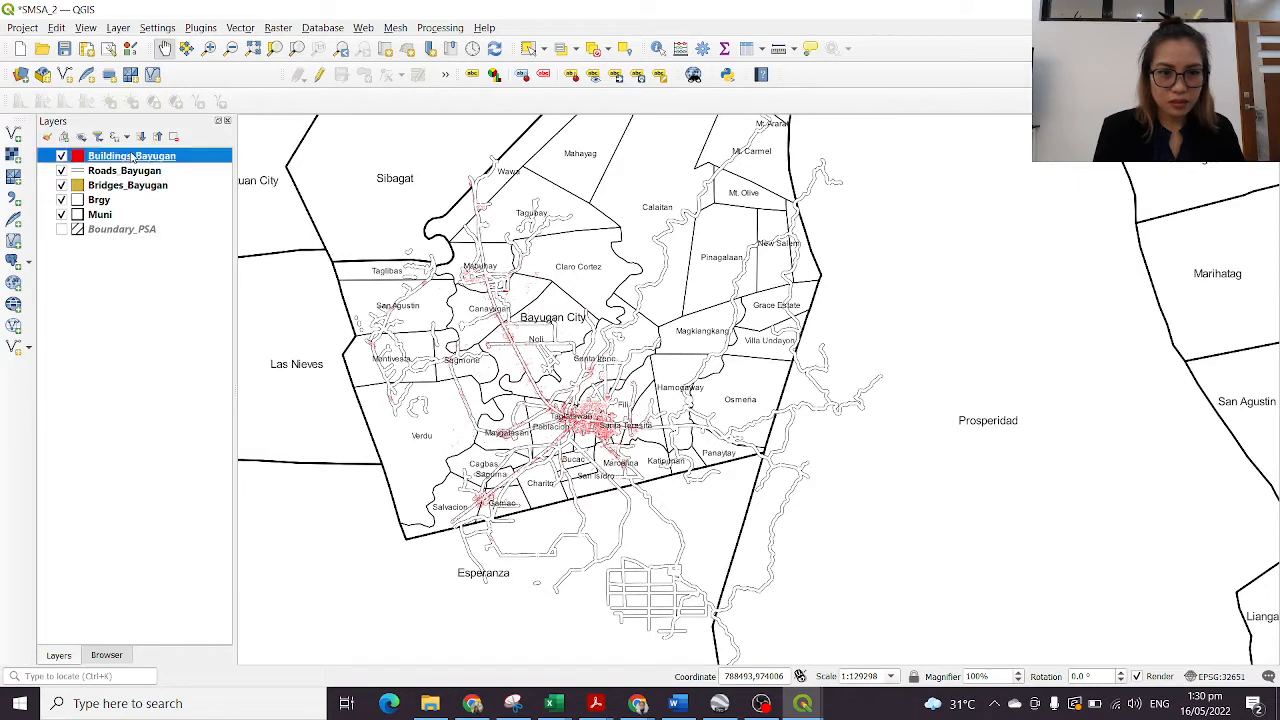
double_click(131, 157)
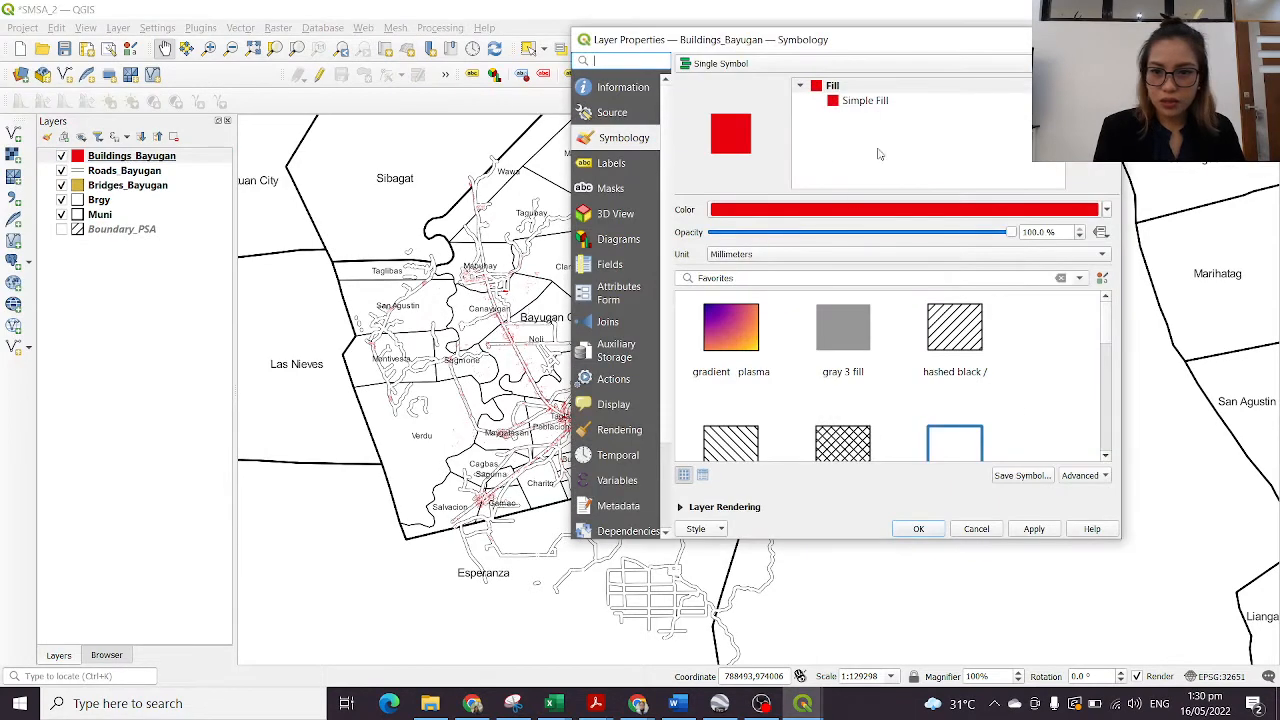
left_click(860, 101)
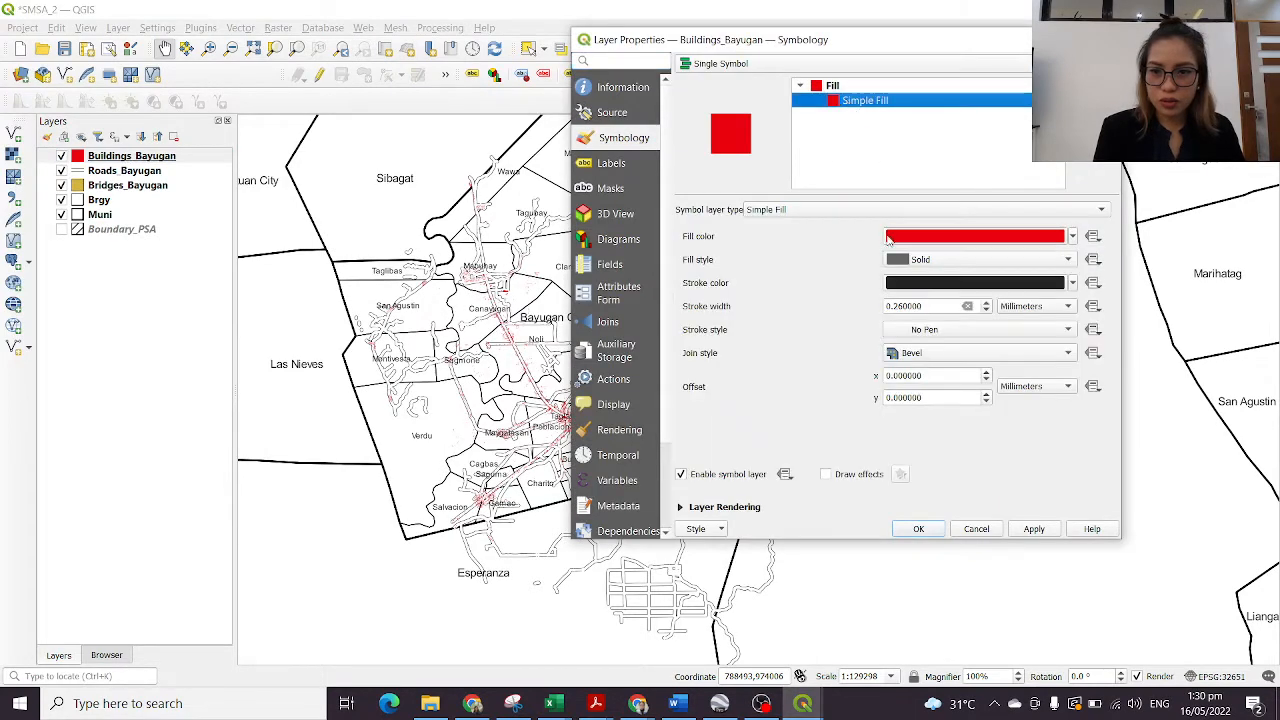
left_click(919, 330)
left_click(920, 334)
left_click(923, 329)
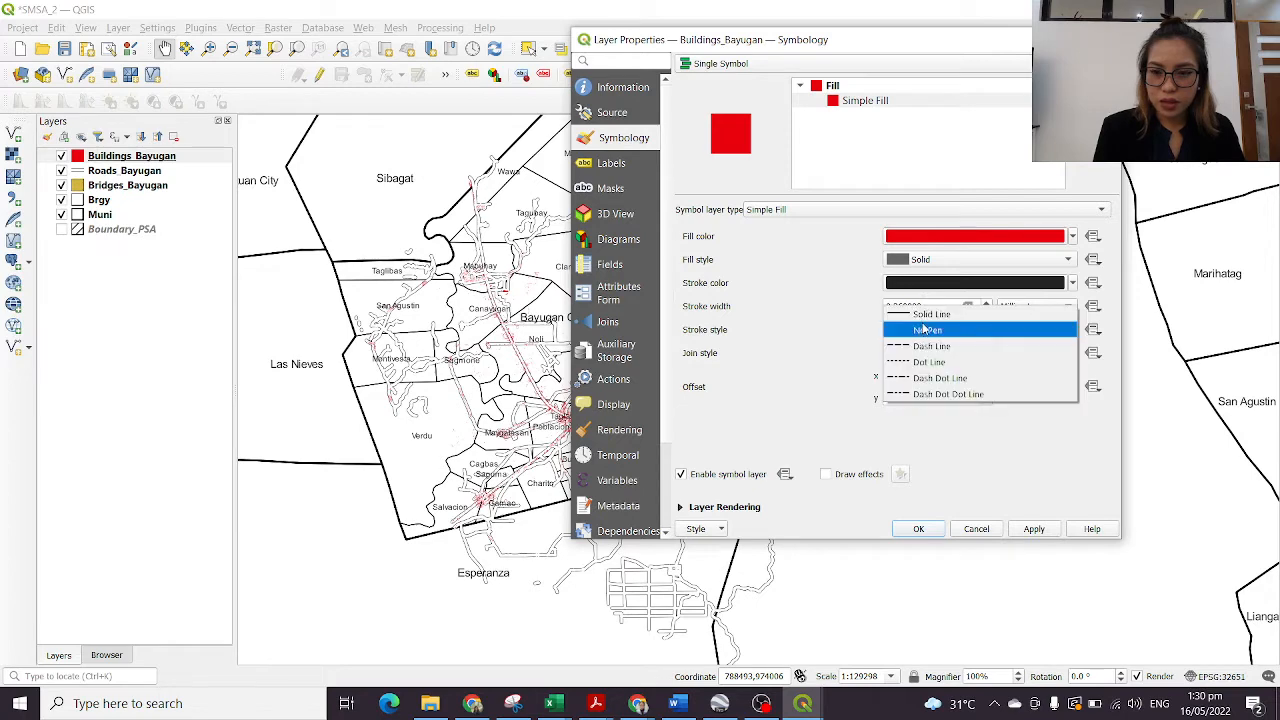
left_click(923, 315)
Step: Set the stroke color of the Buildings_Bayugan fill to red, apply the style and check the buildings on the map
left_click(922, 282)
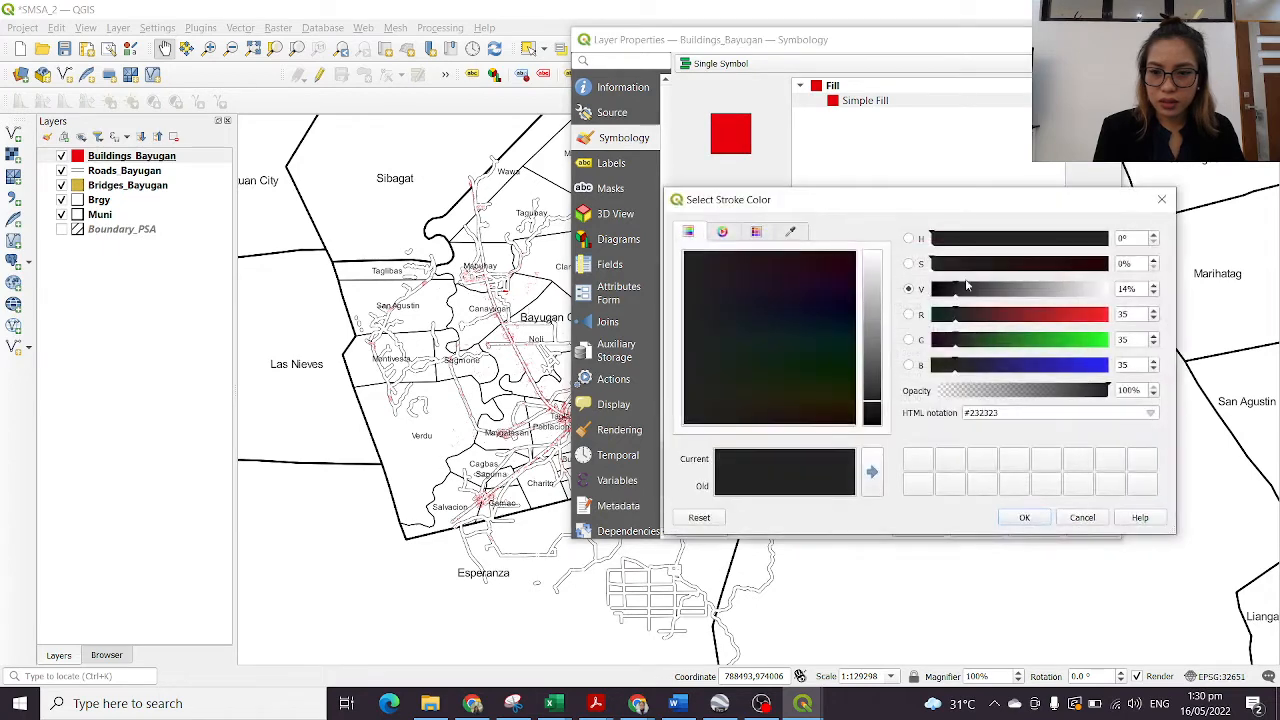
left_click(1105, 316)
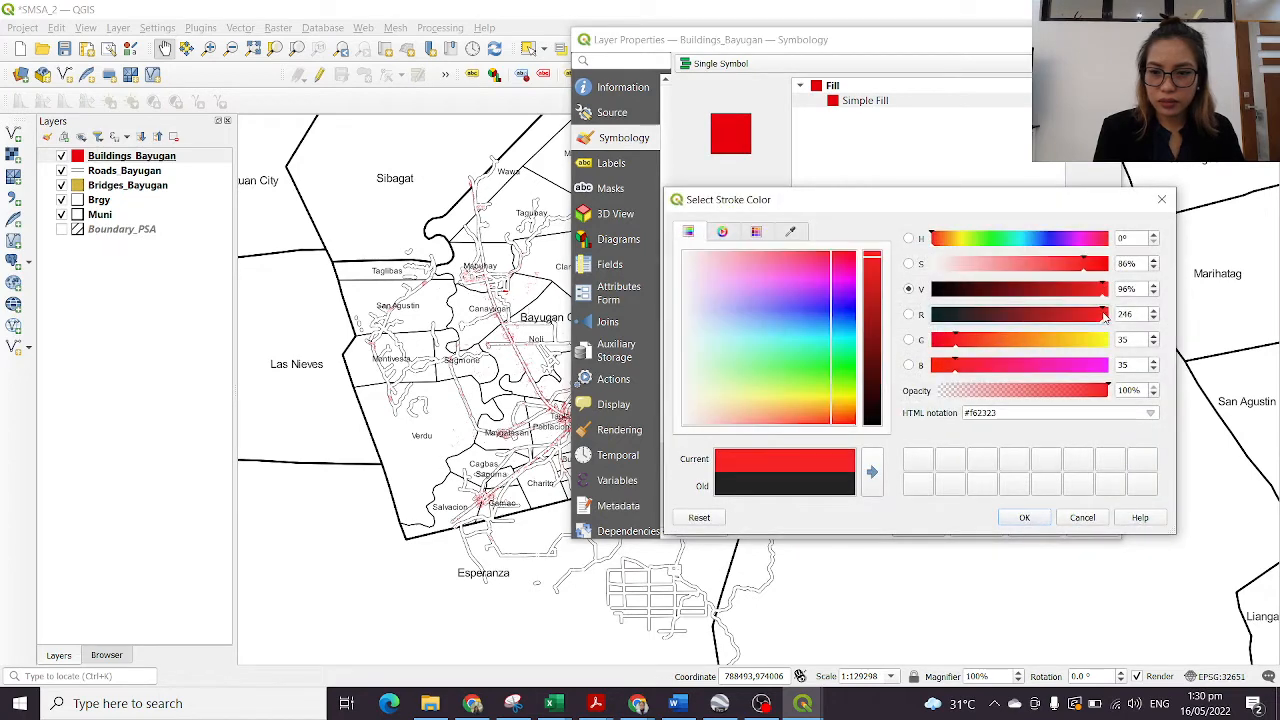
left_click(874, 277)
left_click(1020, 520)
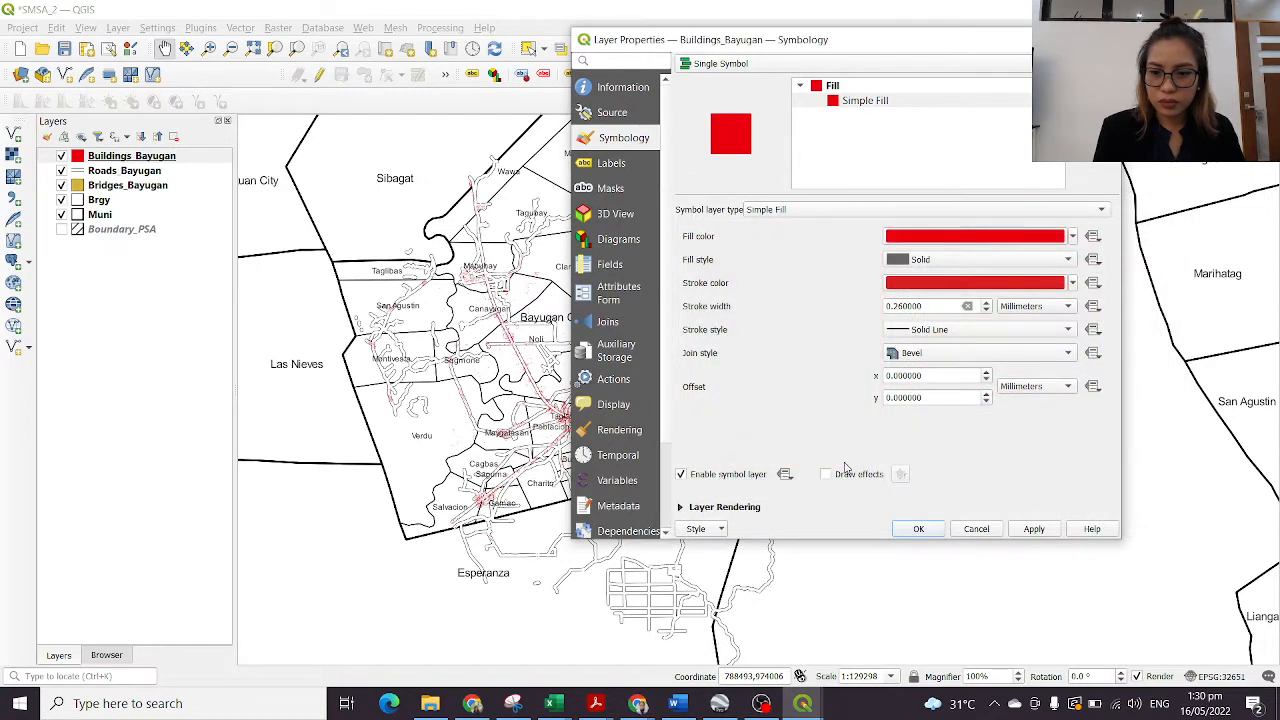
left_click(914, 528)
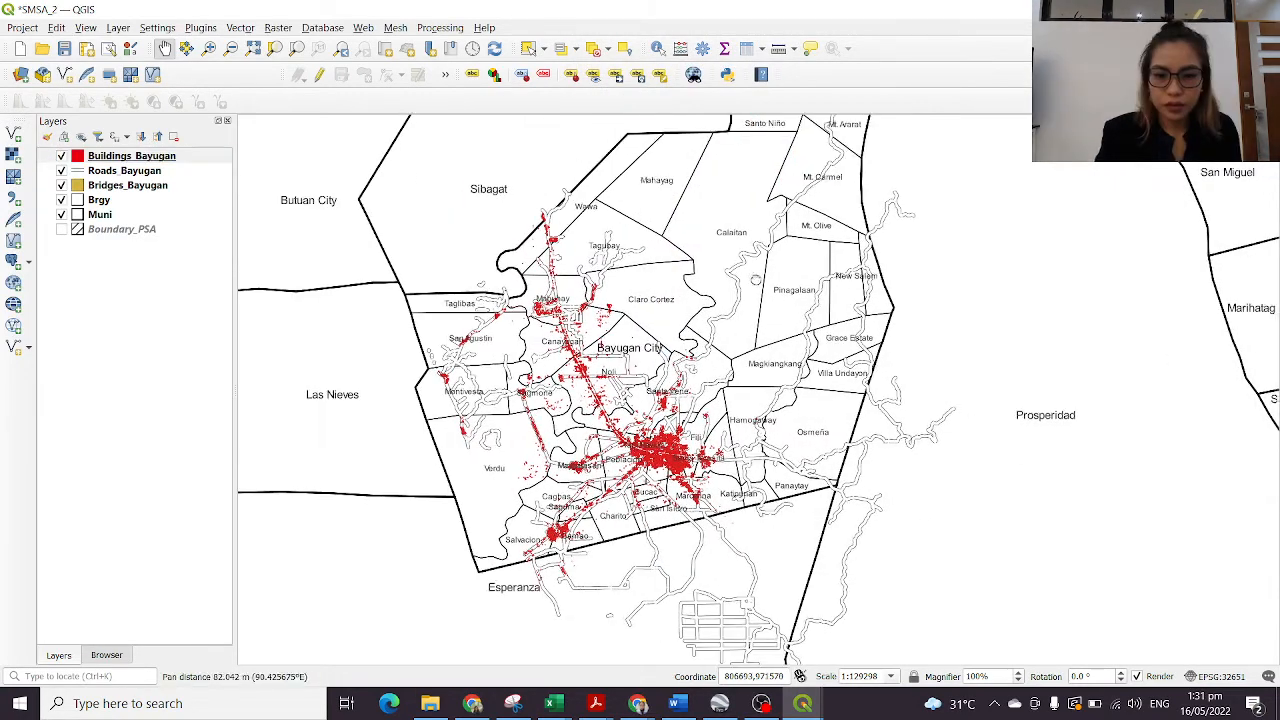
left_click_drag(756, 278, 747, 315)
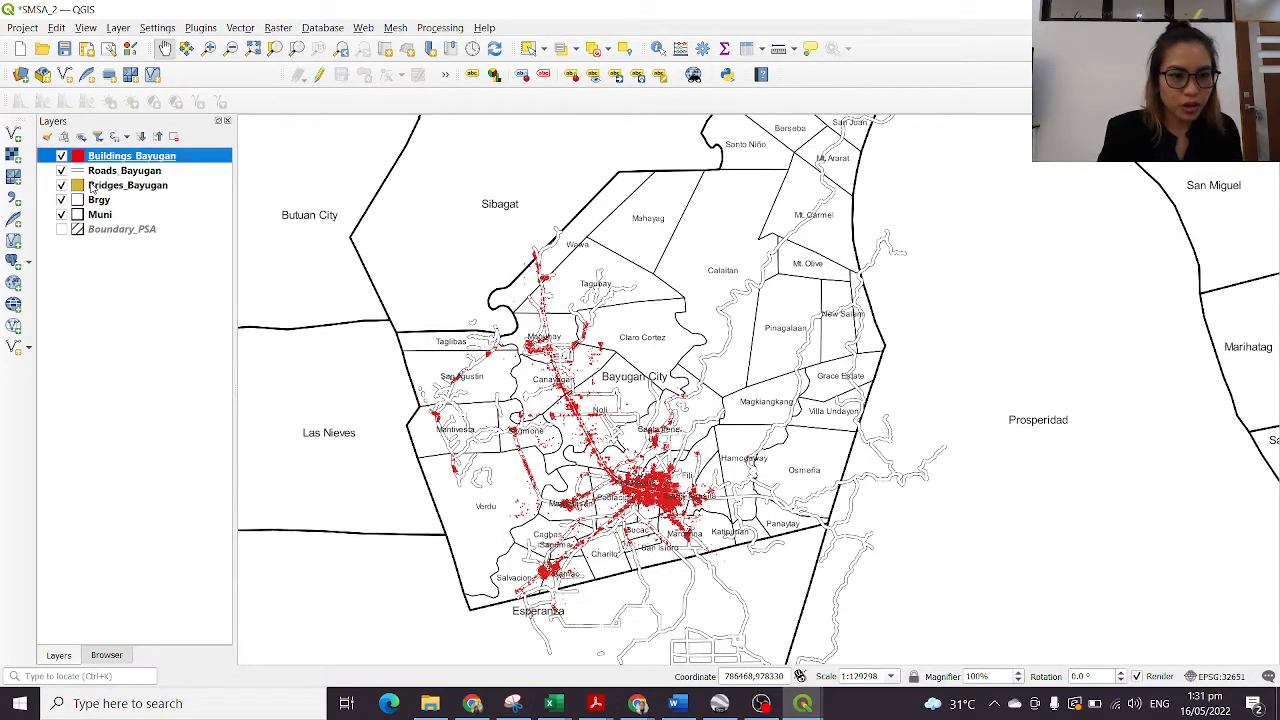
Step: Move the Bridges_Bayugan layer above Buildings_Bayugan in the layer order and open its symbology properties
left_click_drag(98, 186, 126, 157)
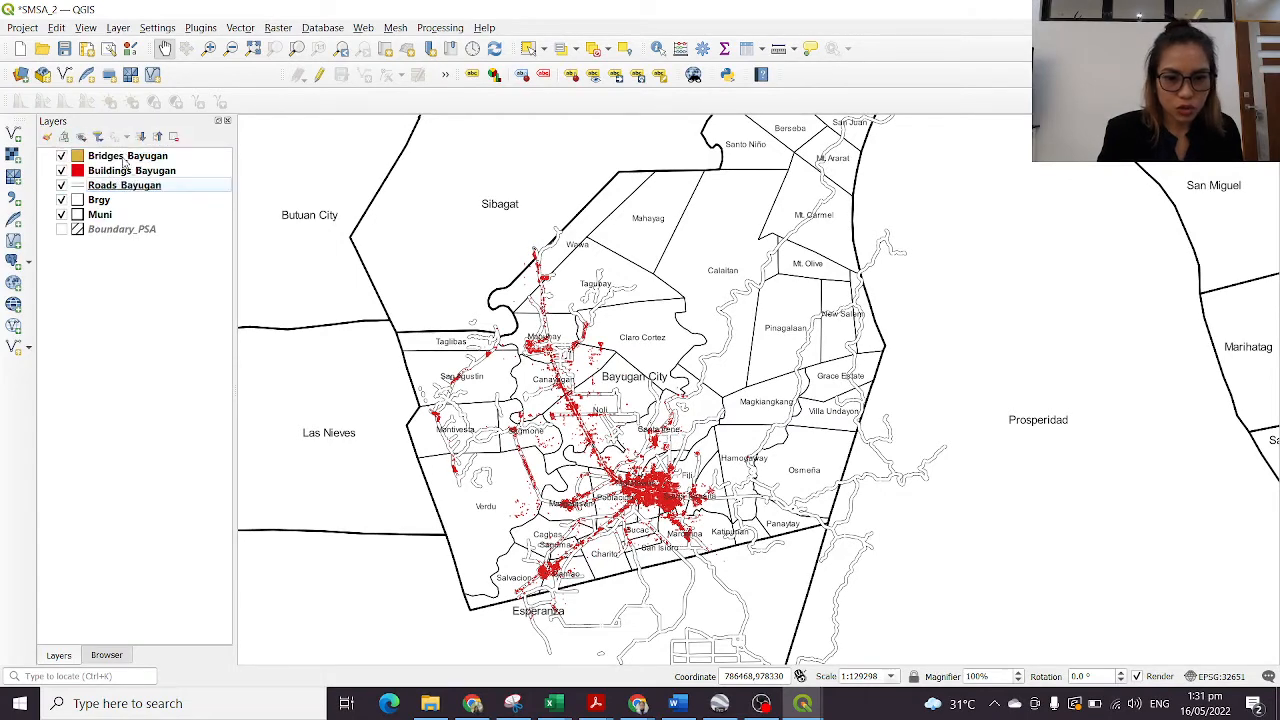
left_click(125, 158)
double_click(125, 160)
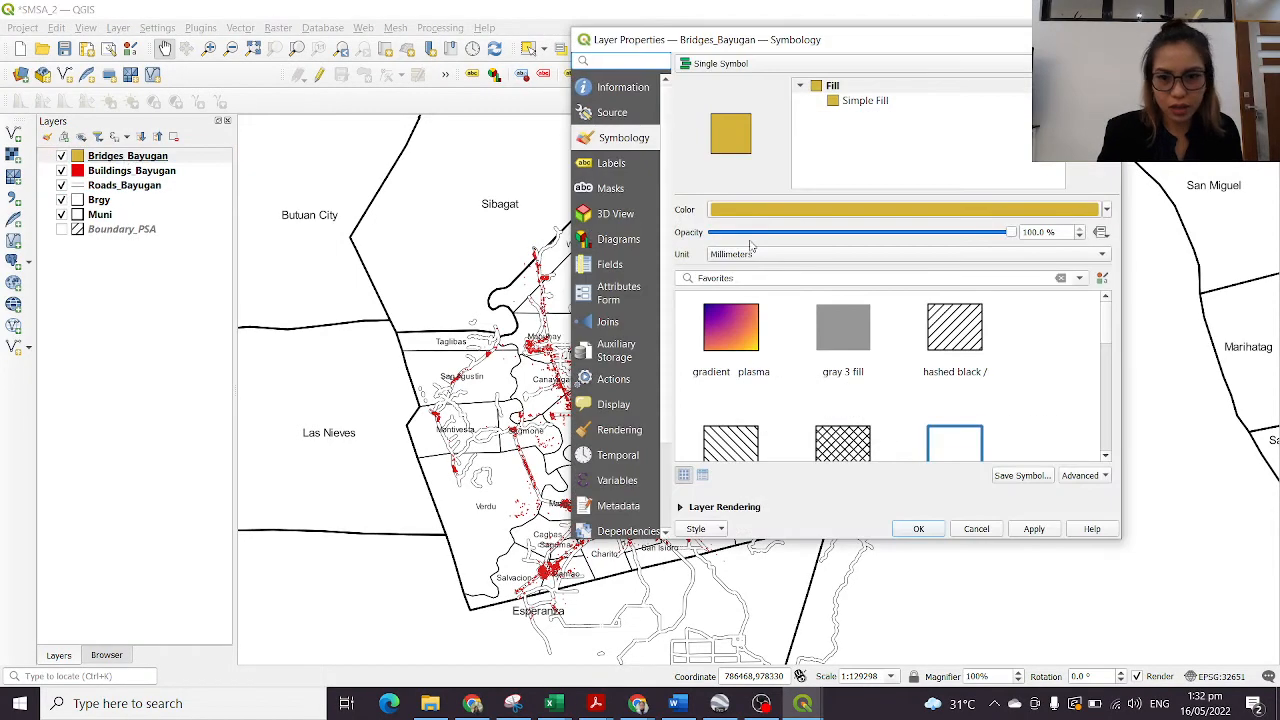
Step: Set the Bridges_Bayugan simple fill's fill color to yellow-green #d4f832
left_click(845, 104)
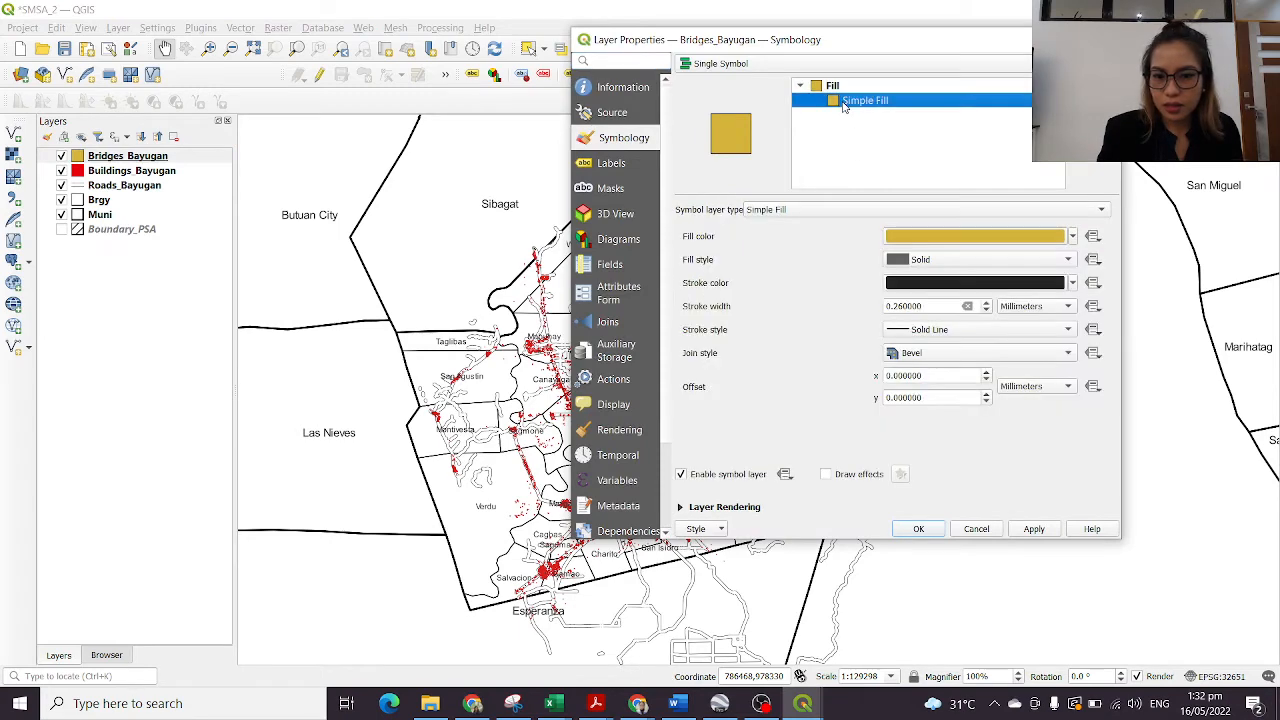
left_click(1045, 237)
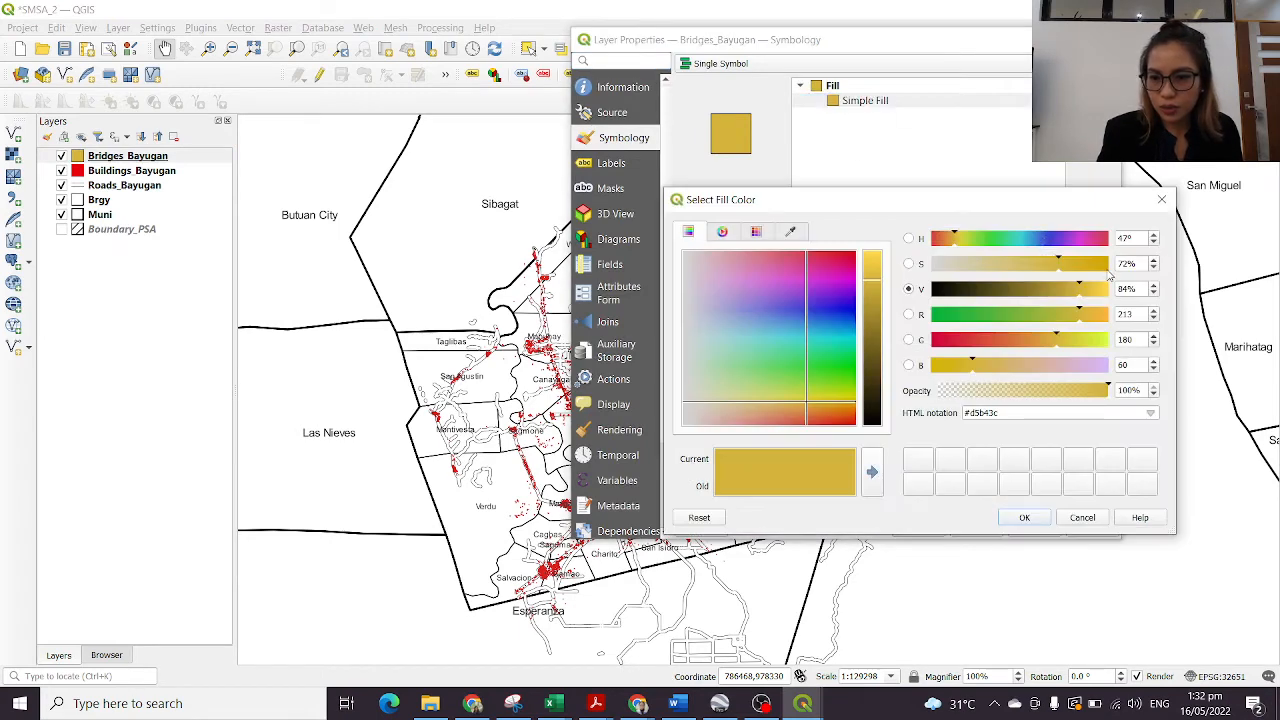
left_click(1104, 345)
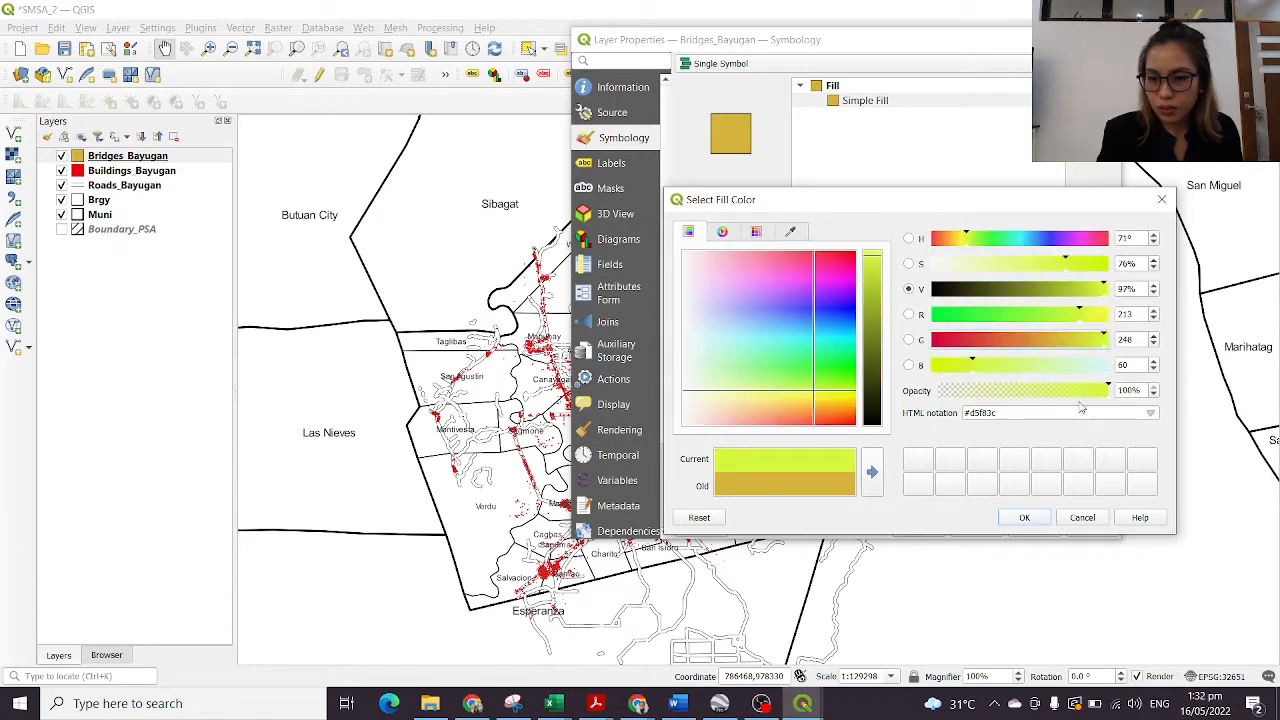
mouse_move(834, 390)
left_mouse_down()
mouse_move(822, 403)
mouse_move(843, 383)
mouse_move(812, 396)
mouse_move(822, 391)
left_mouse_up()
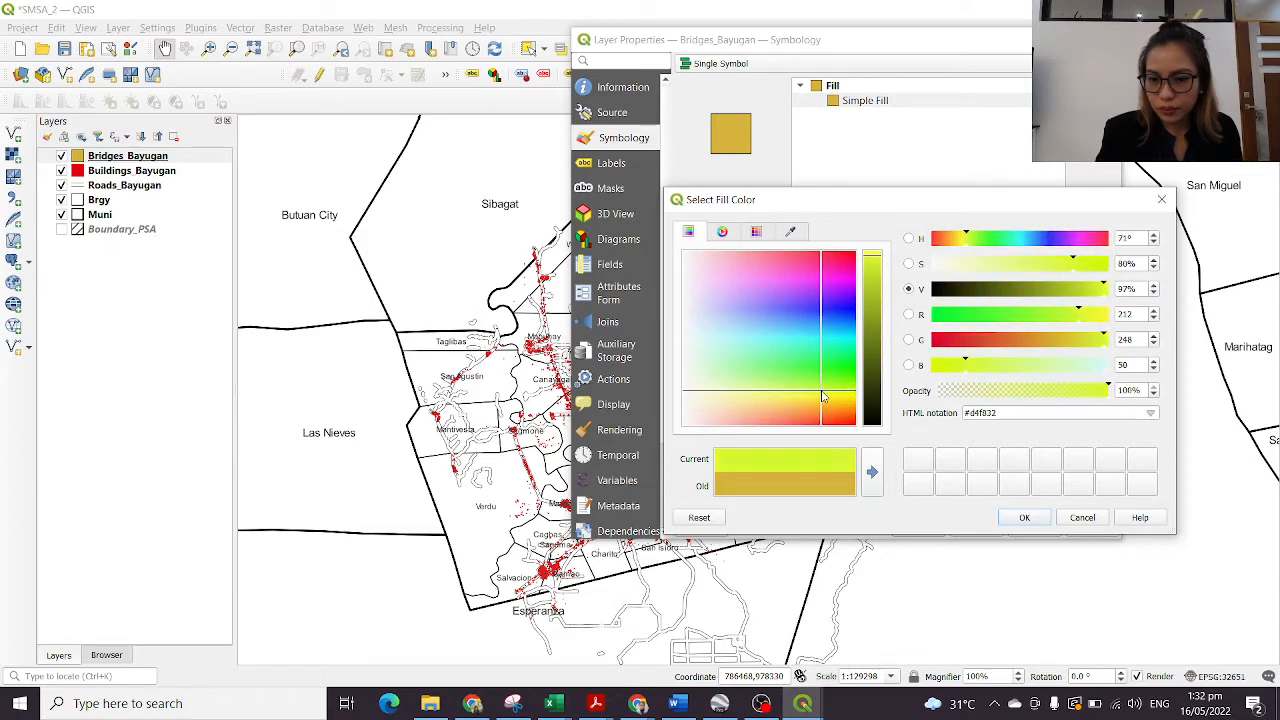
left_click(1025, 518)
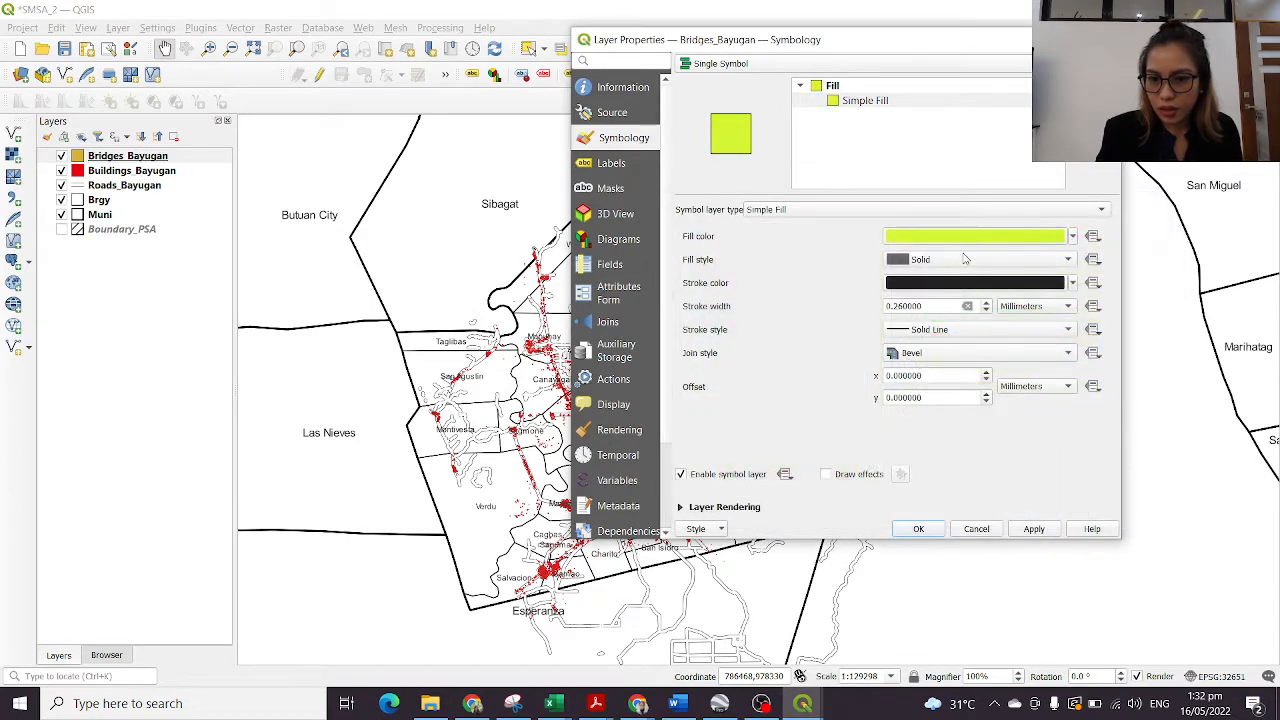
Step: Set the Bridges_Bayugan simple fill's stroke color to bright yellow-green #d7f81c
left_click(962, 283)
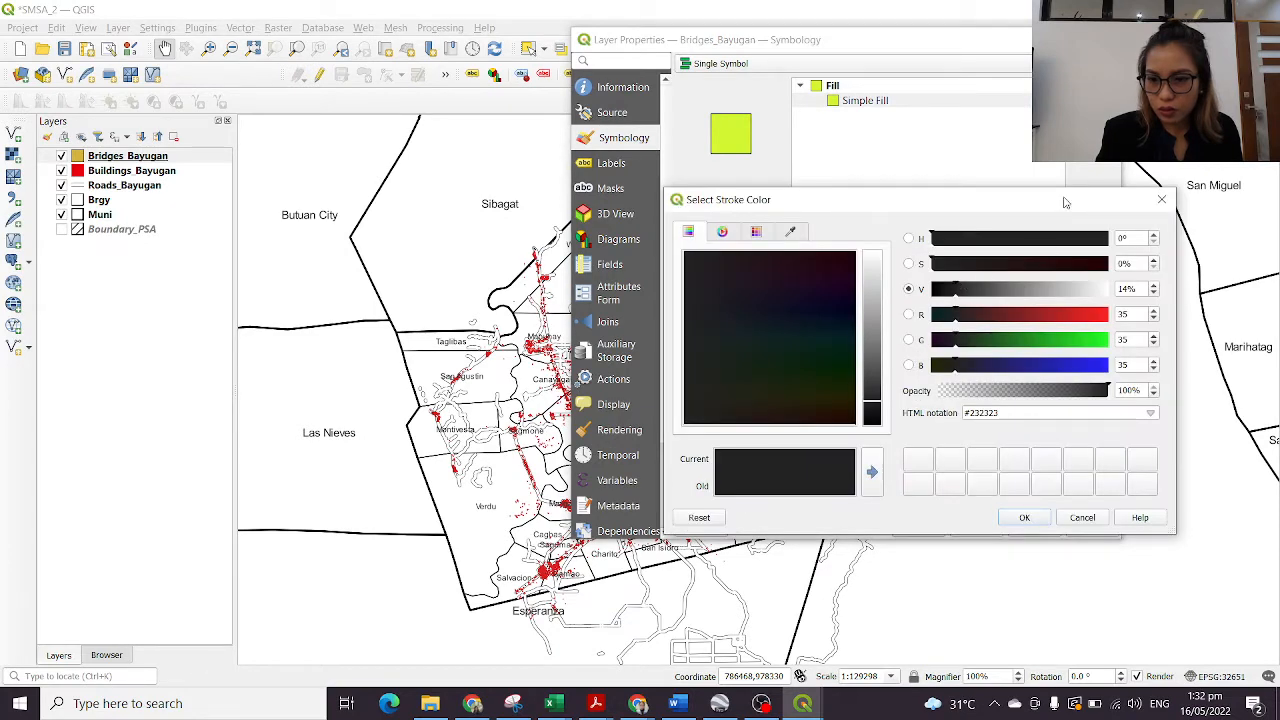
left_click(1161, 199)
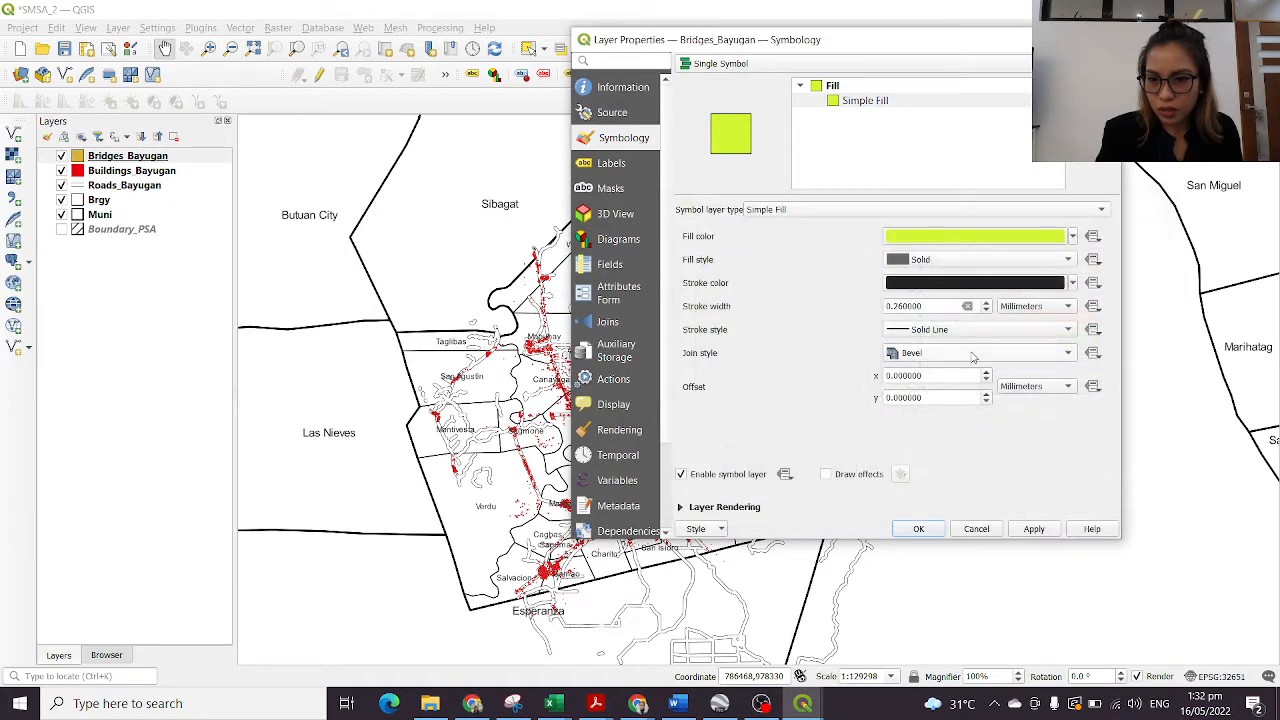
left_click(930, 283)
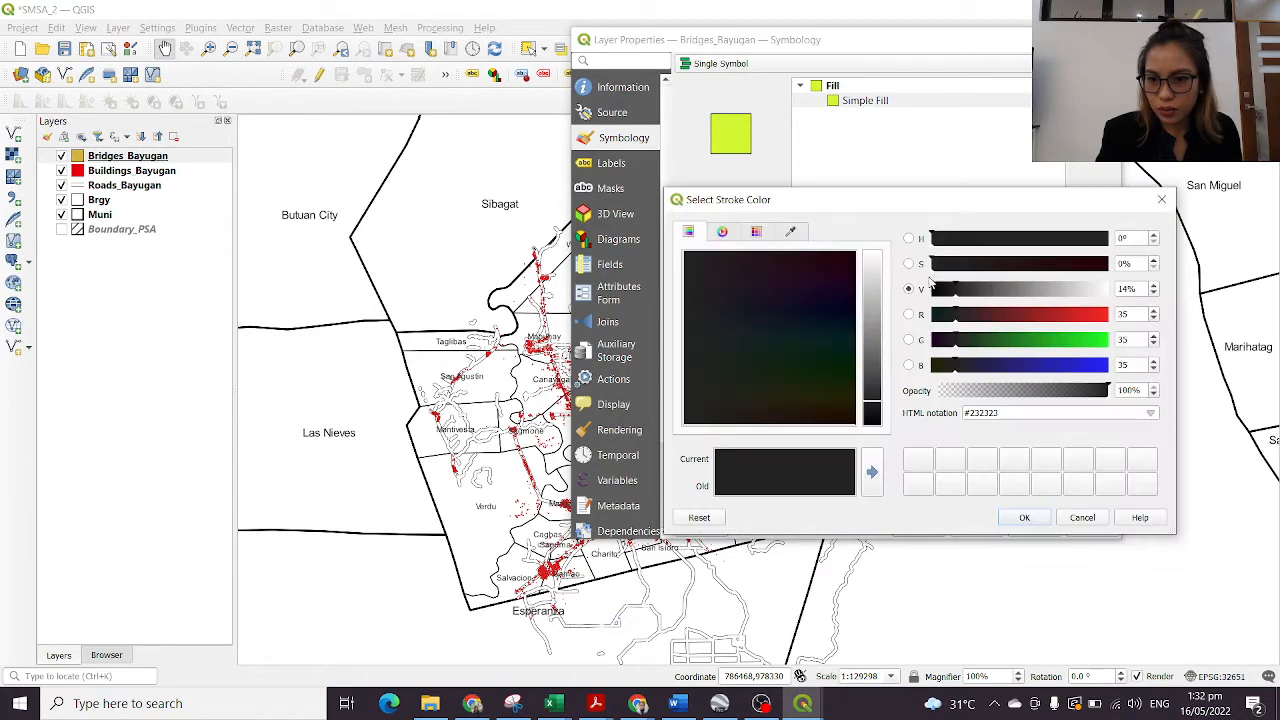
left_click(1100, 343)
left_click_drag(833, 366, 839, 397)
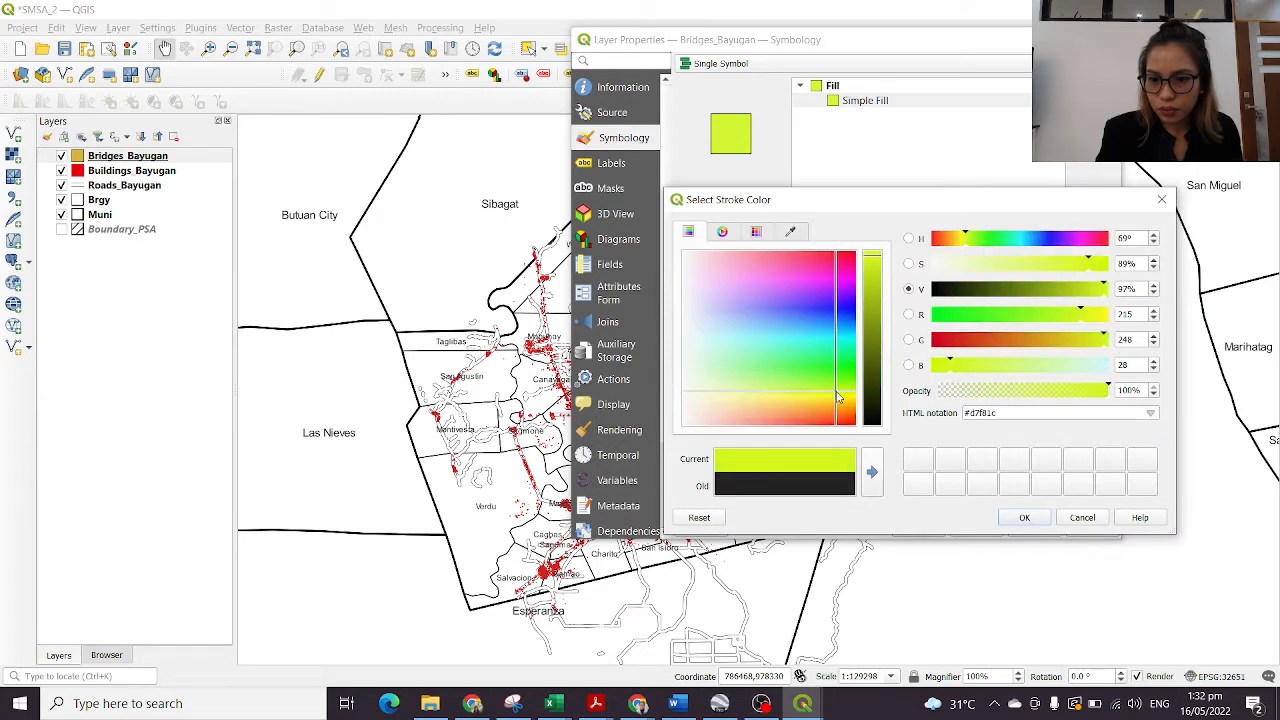
left_click(1024, 518)
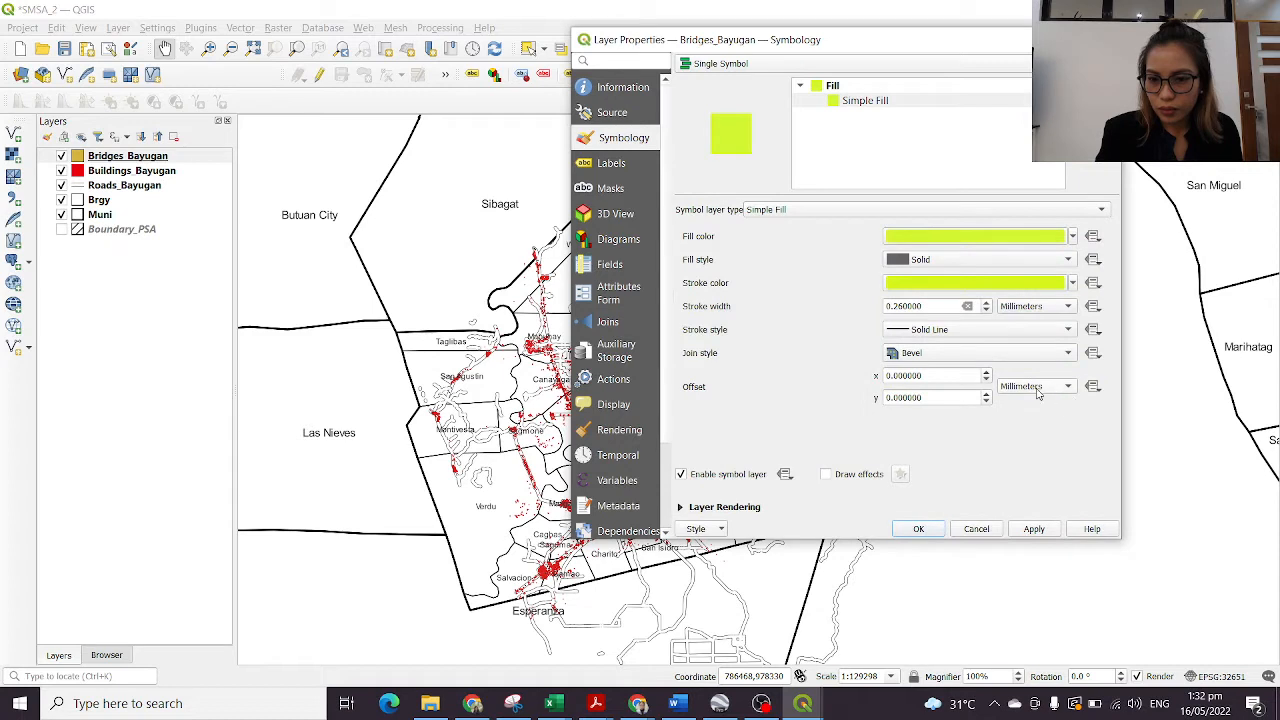
Step: Set the Bridges_Bayugan stroke width to 1 millimeter and accept the layer's symbology
left_click(957, 333)
left_click(964, 333)
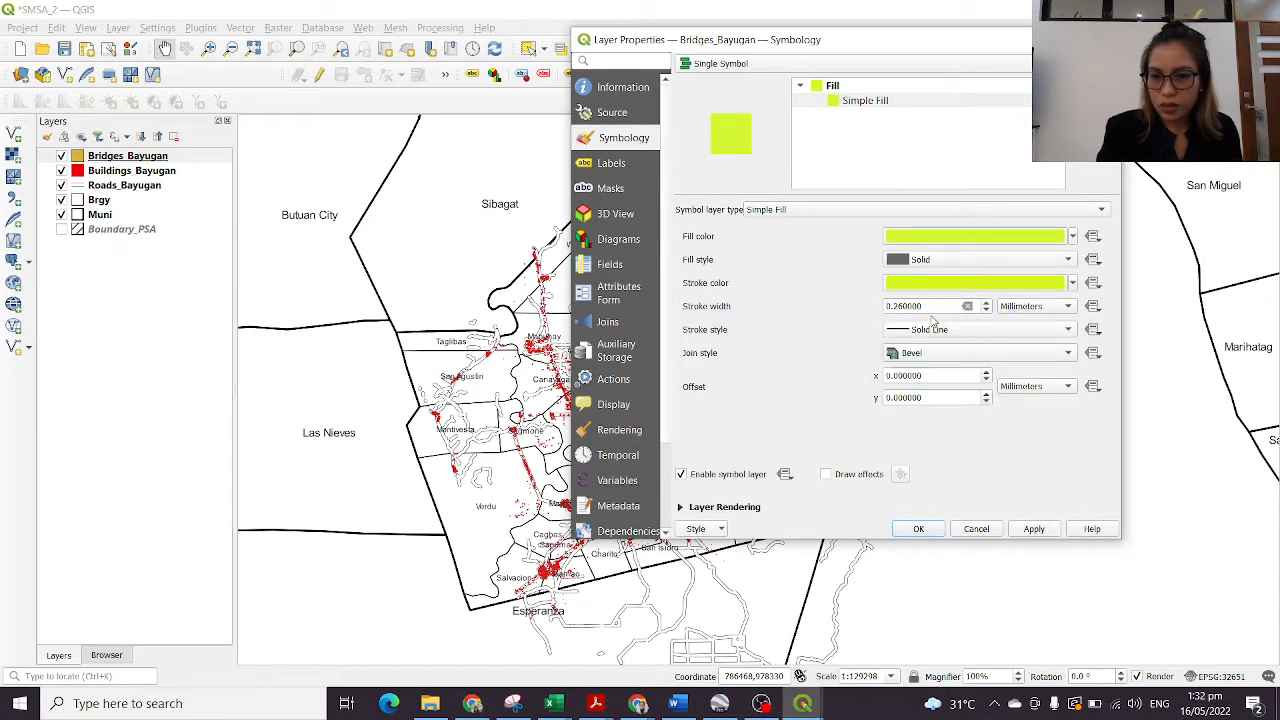
left_click_drag(934, 309, 815, 308)
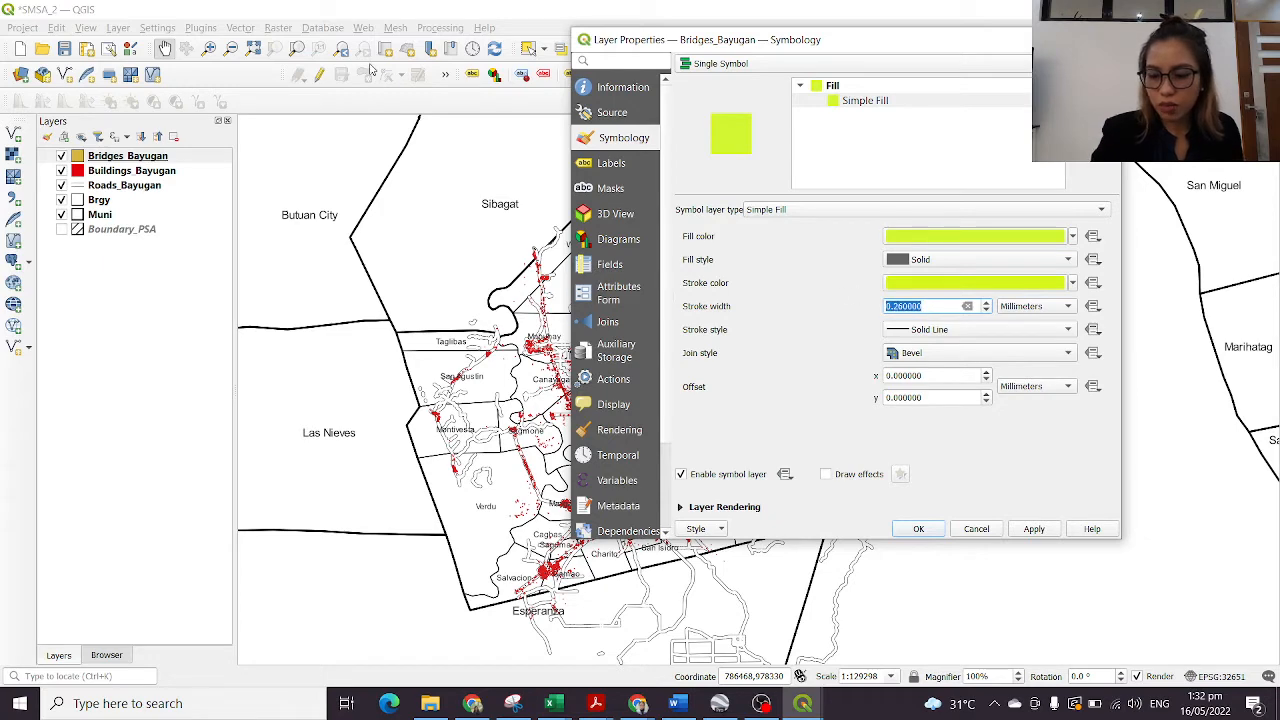
type("1")
left_click(912, 528)
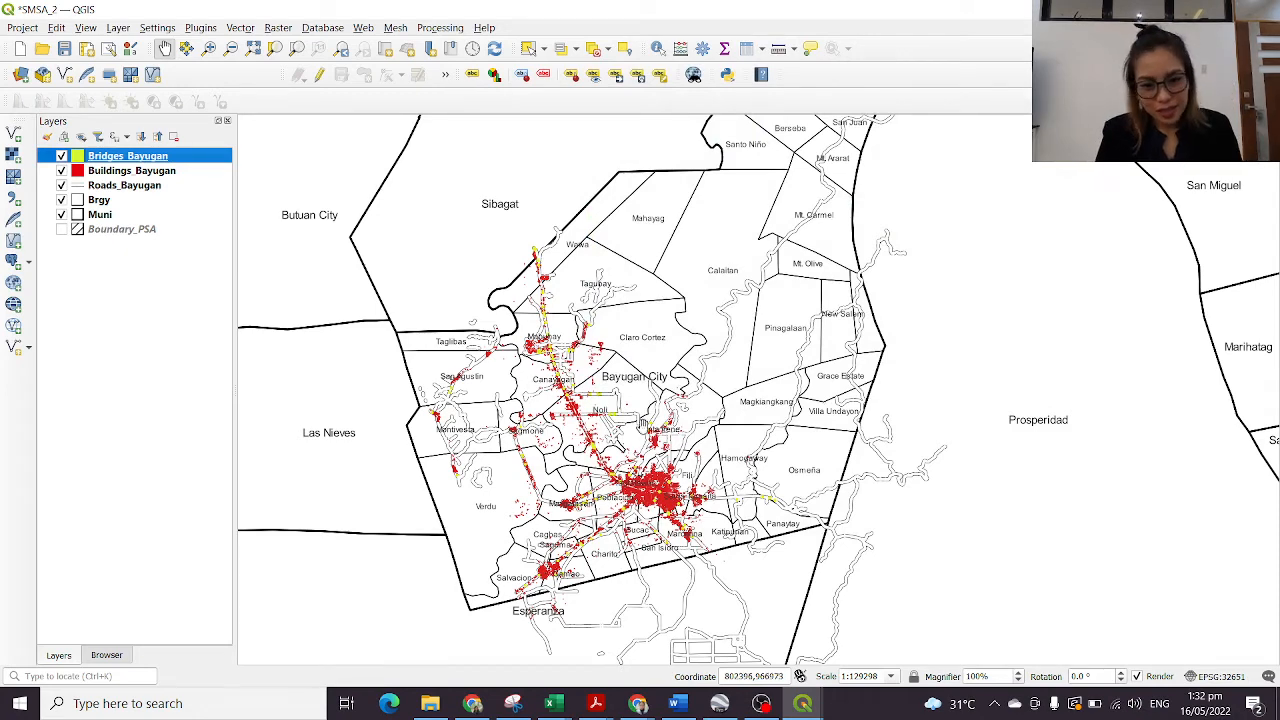
scroll(610, 408, "up", 1)
scroll(589, 400, "down", 1)
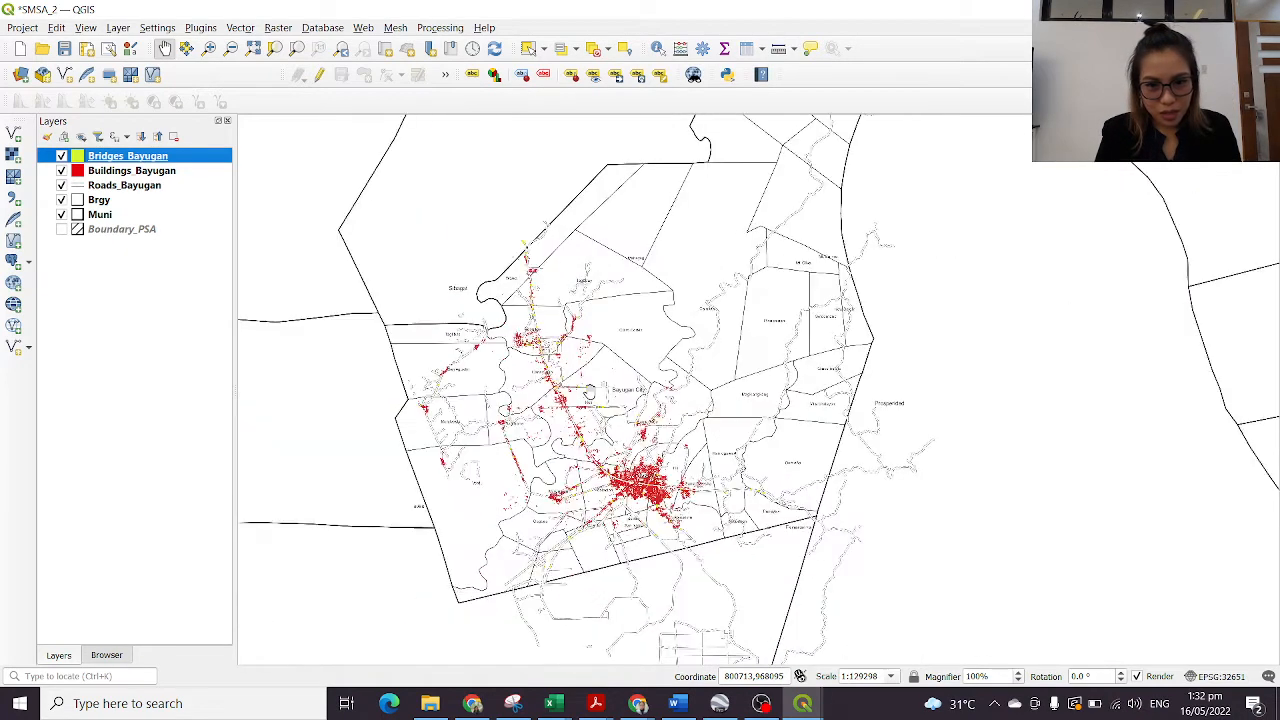
left_click_drag(612, 393, 737, 289)
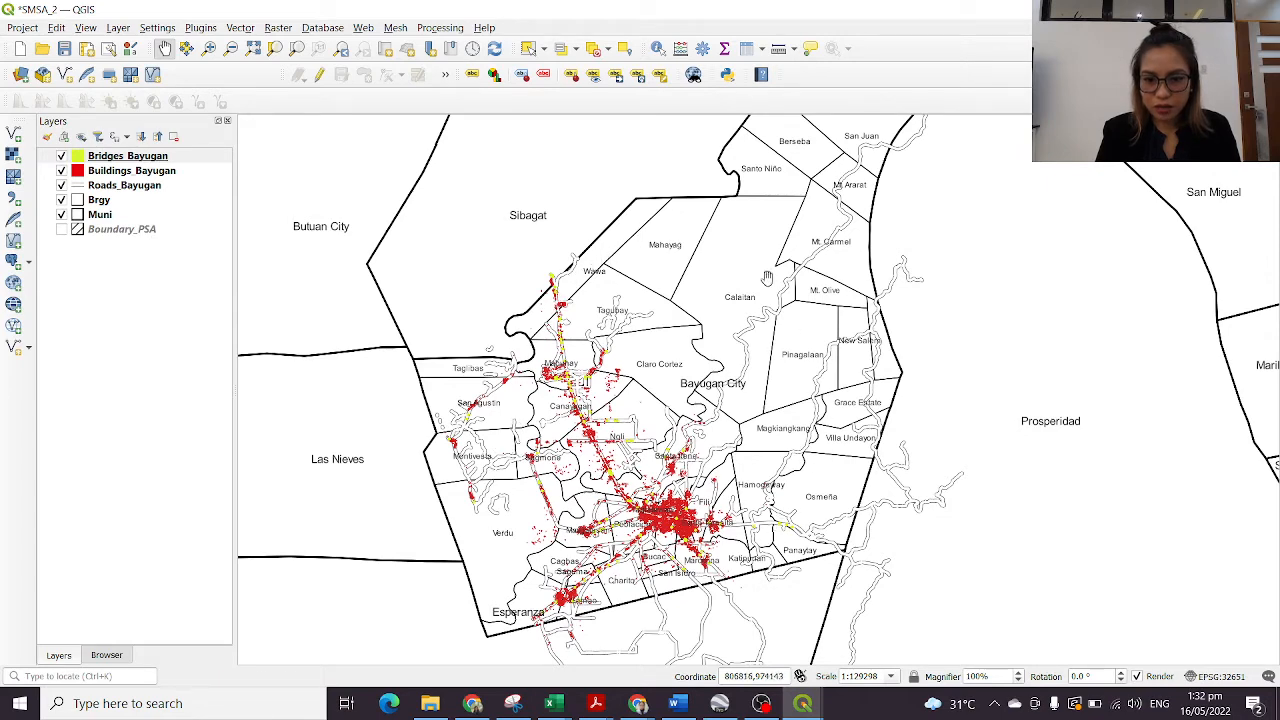
left_click_drag(487, 321, 475, 342)
scroll(475, 342, "down", 1)
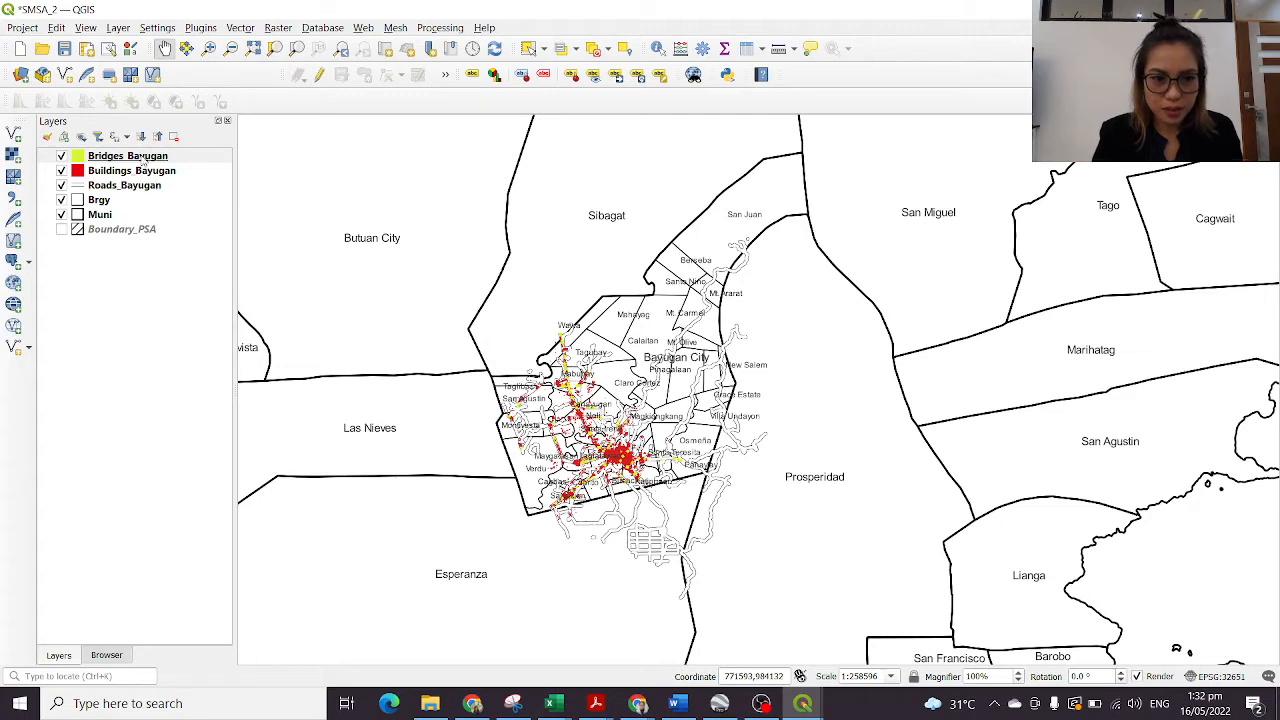
Step: Open the Brgy layer's symbology and choose the gray 3 fill preset as its symbol
left_click(113, 201)
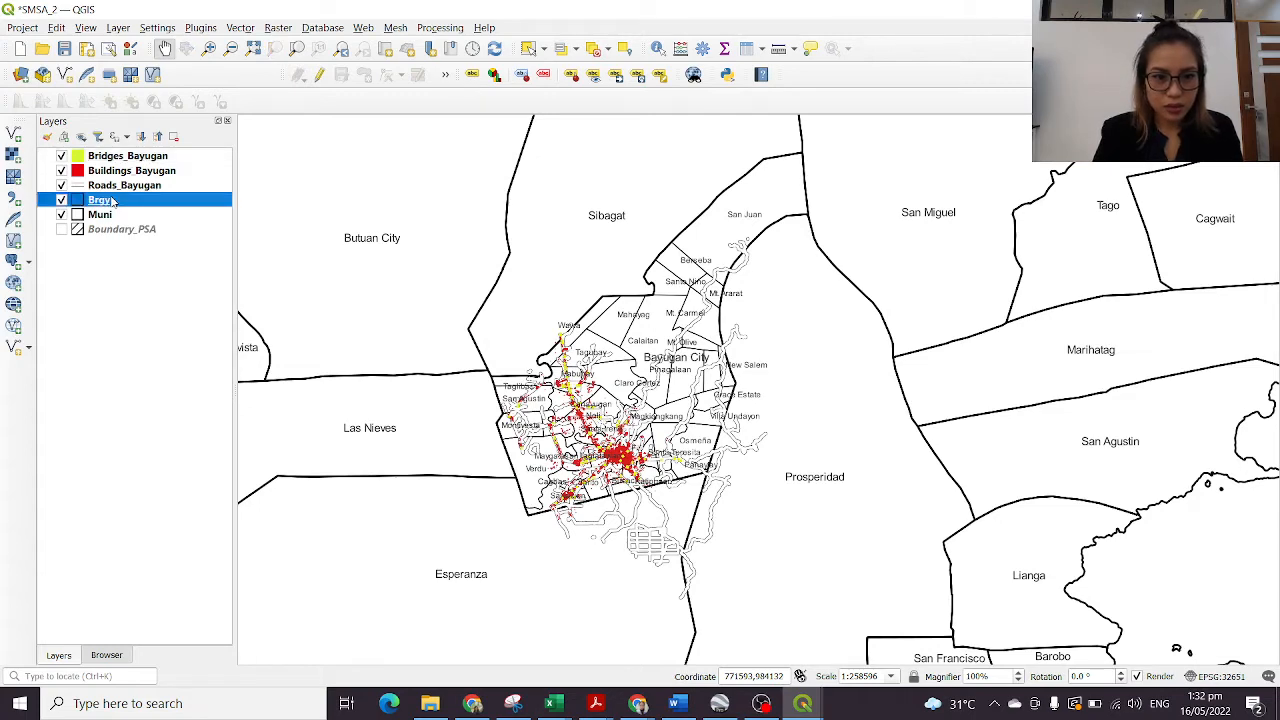
double_click(113, 201)
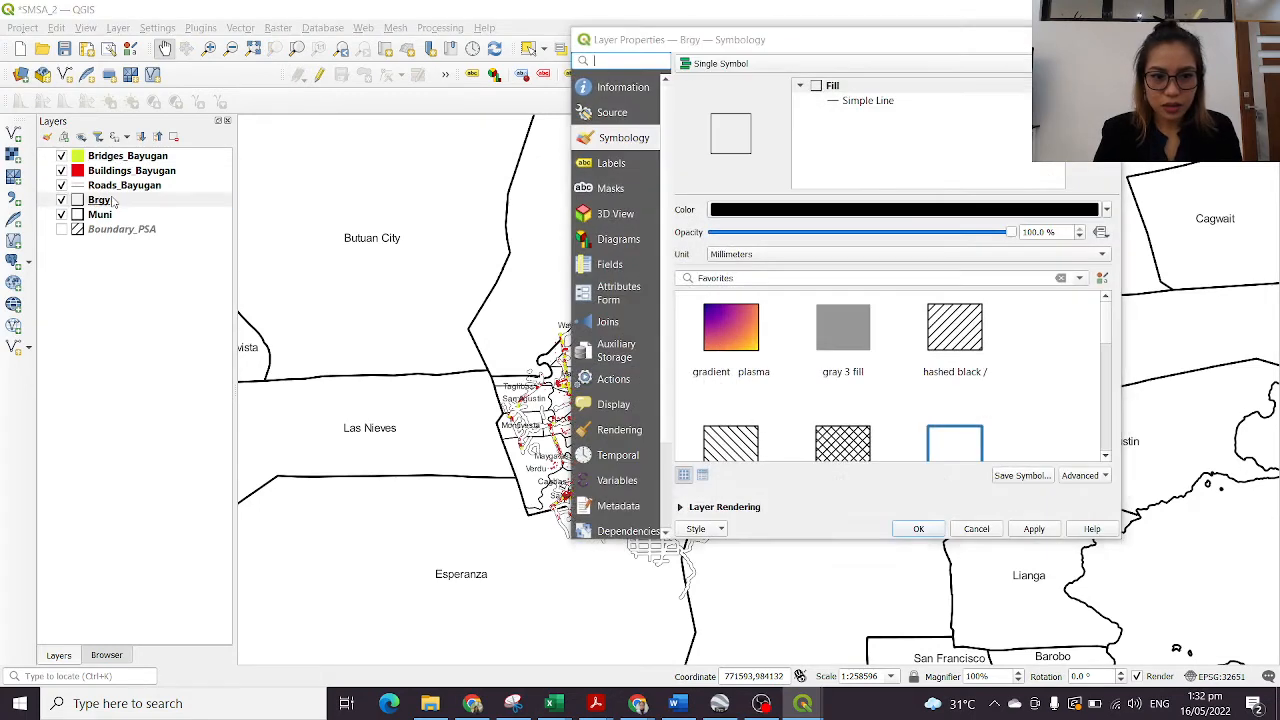
left_click(817, 88)
left_click(946, 209)
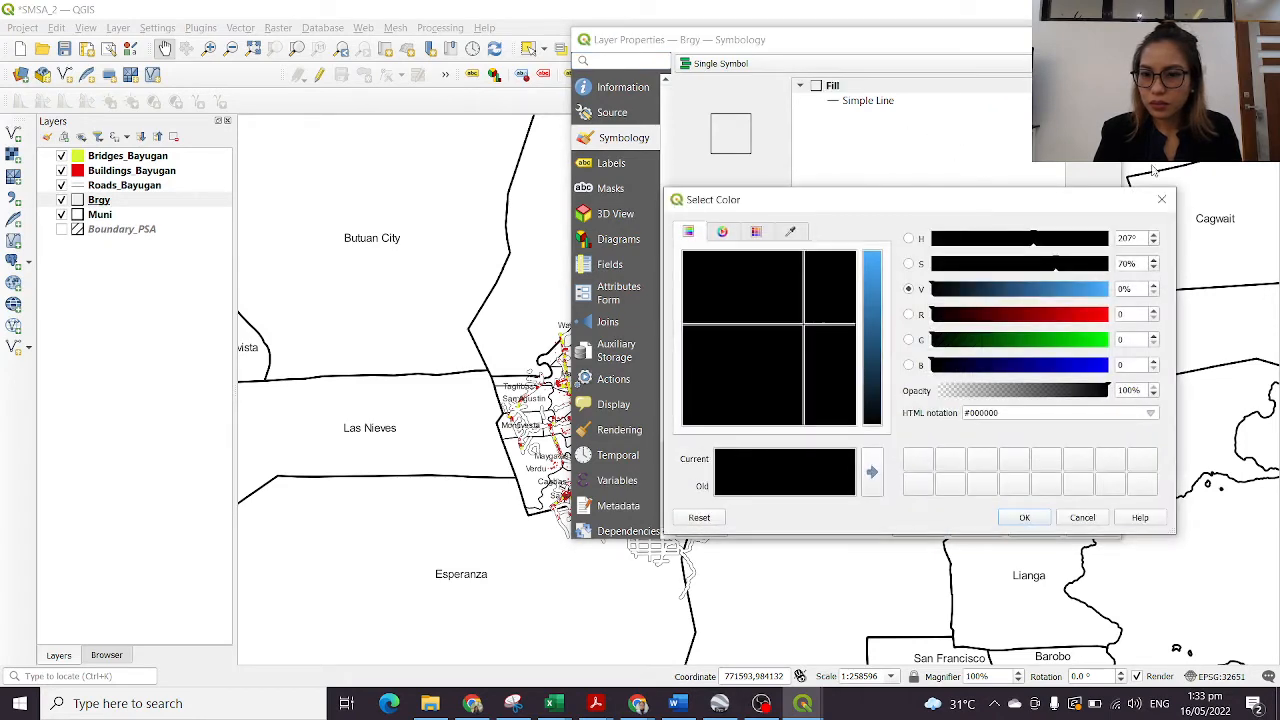
key("Escape")
left_click(846, 358)
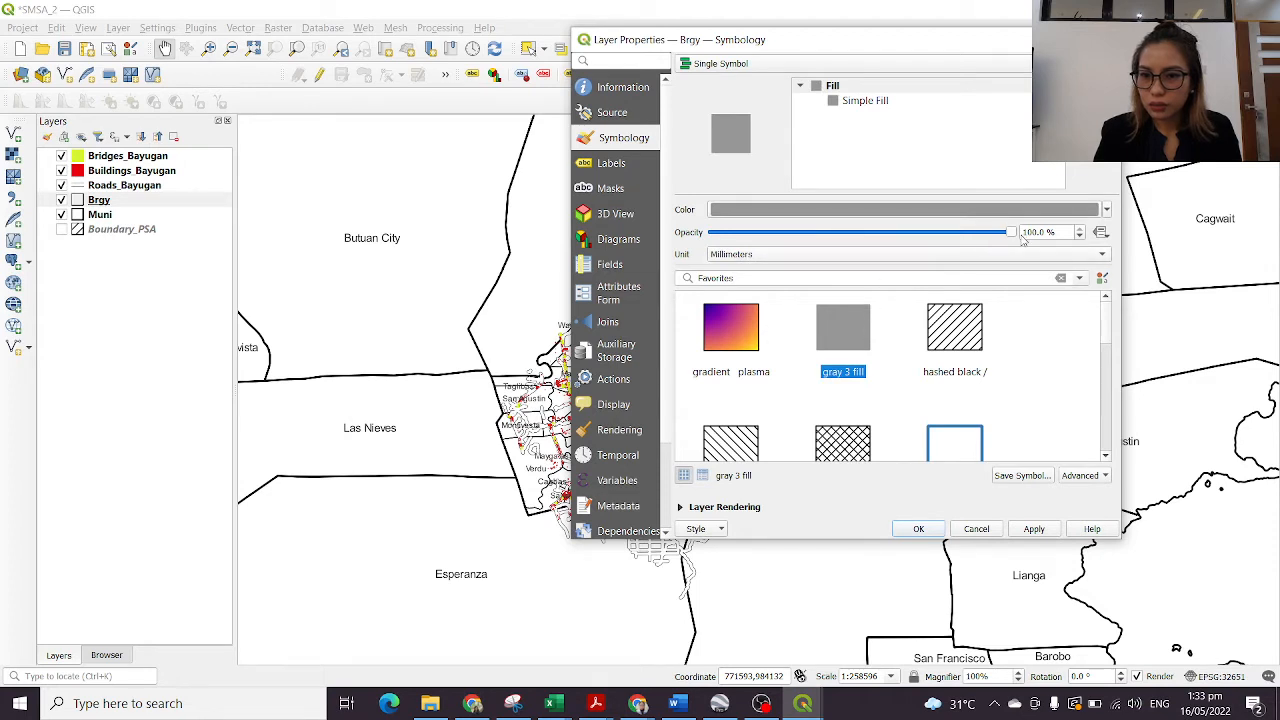
Step: Darken the stroke color of the Brgy layer's simple fill to near black and apply the style to the map
left_click(860, 110)
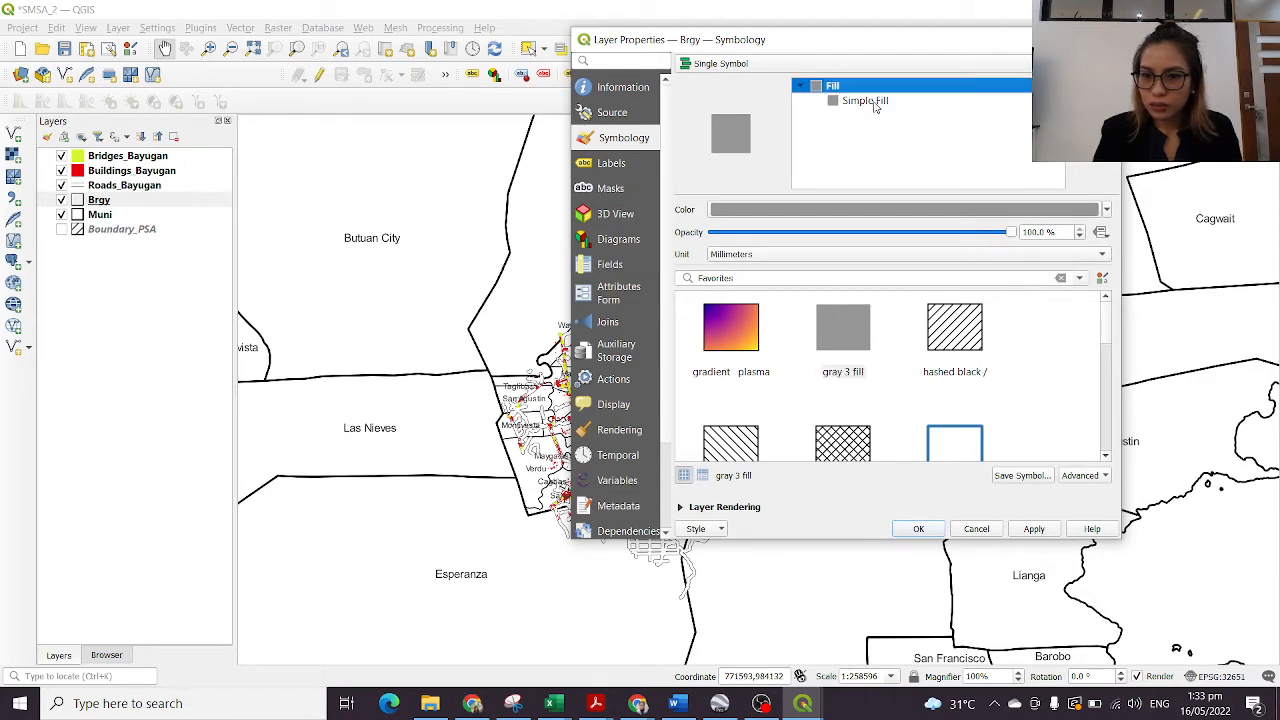
left_click(866, 101)
left_click(938, 285)
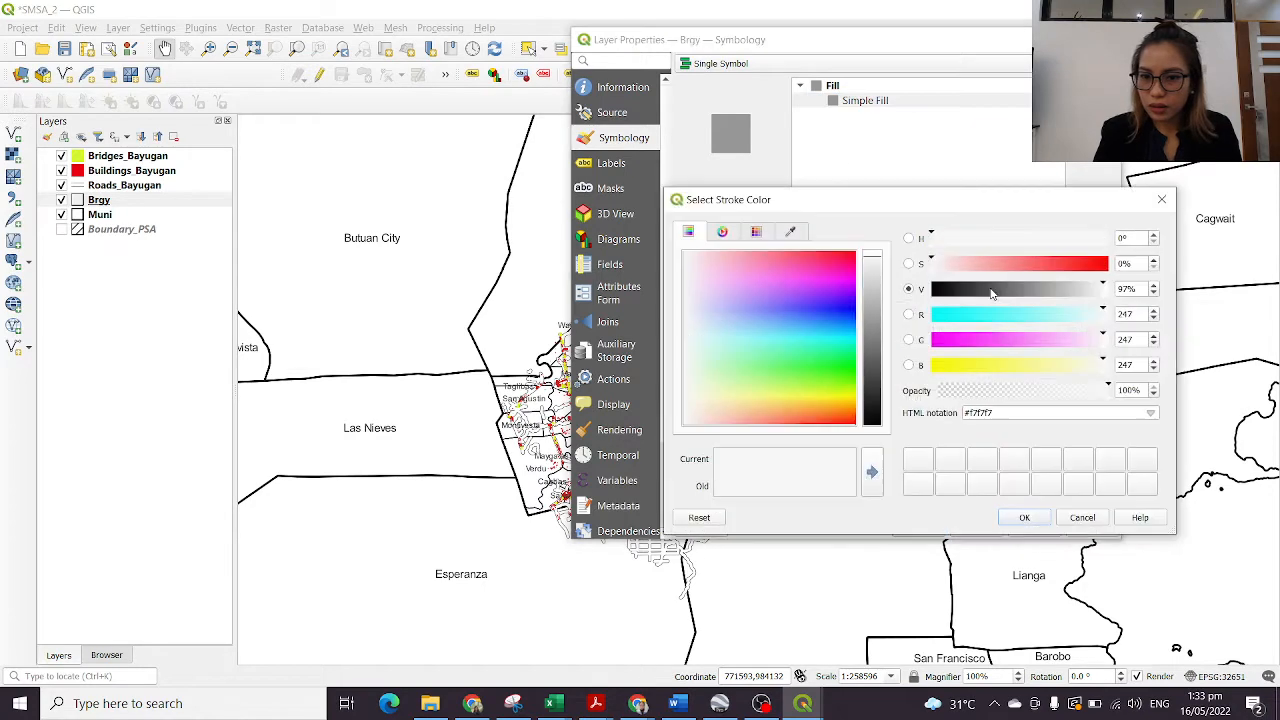
left_click(957, 296)
left_click(1021, 518)
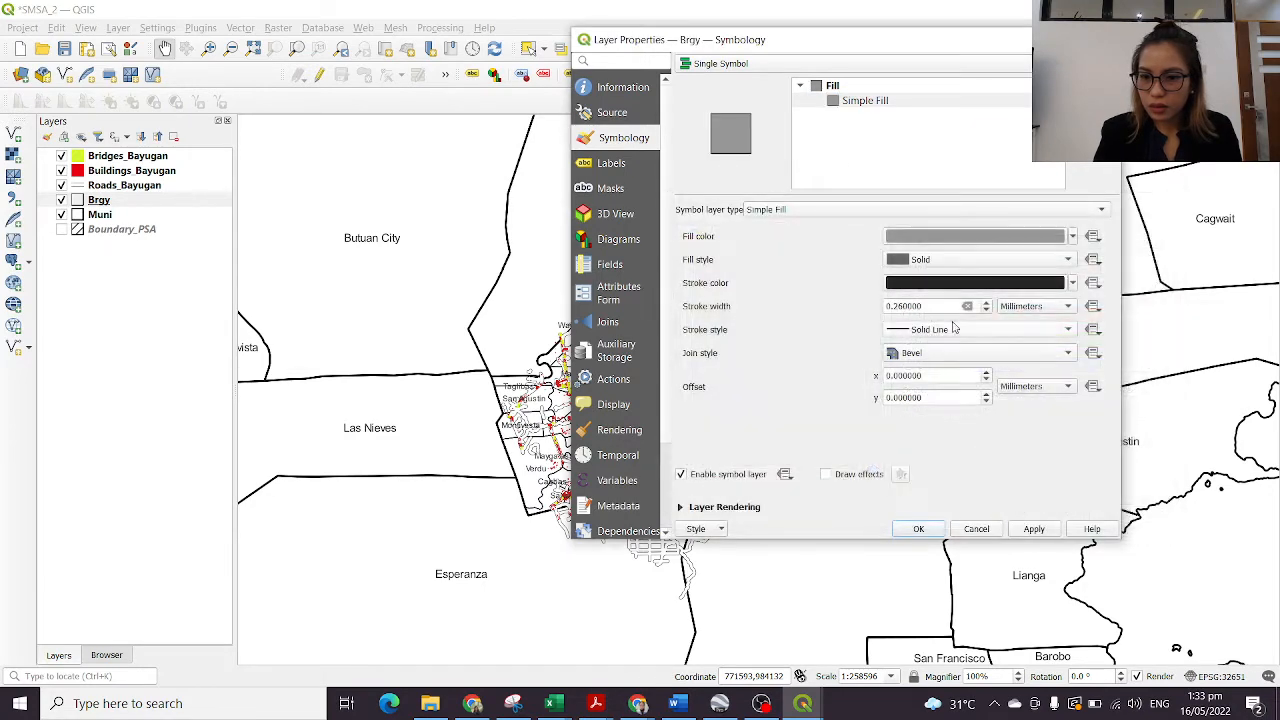
left_click(1034, 528)
left_click_drag(833, 45, 1076, 108)
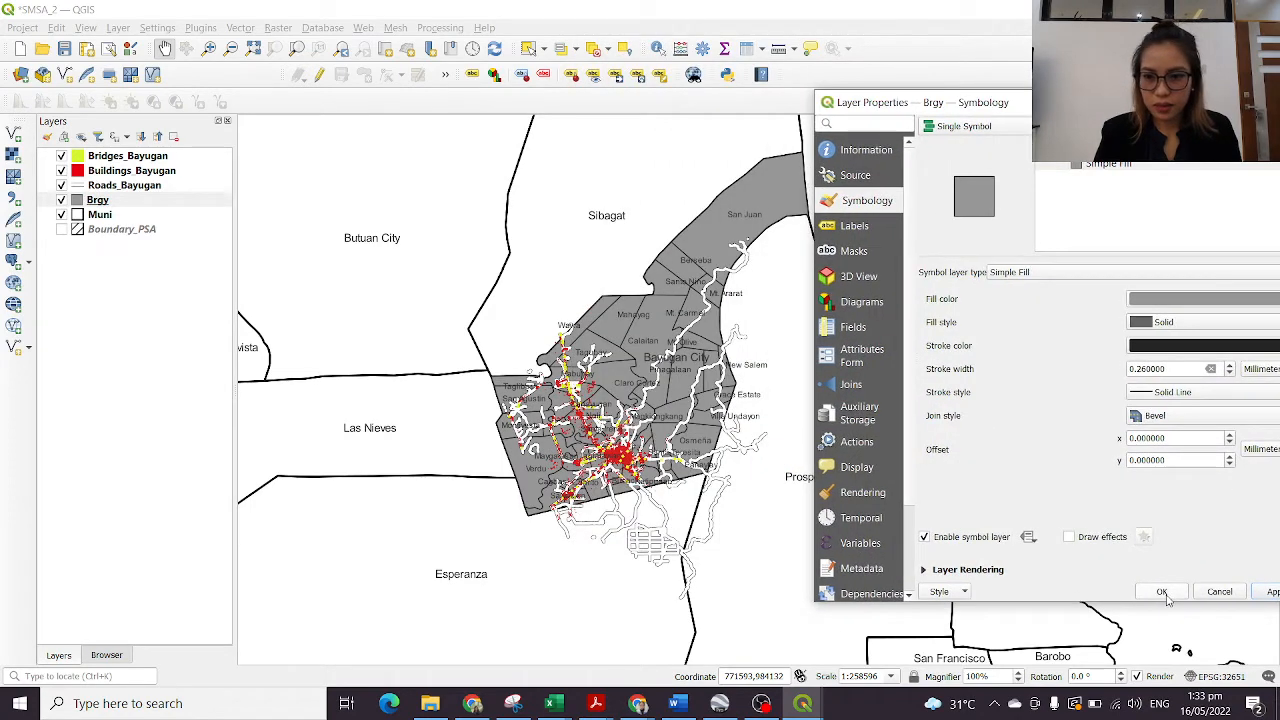
Step: Lighten the Brgy layer's fill color to a light gray and accept the symbology
left_click_drag(1000, 102, 724, 63)
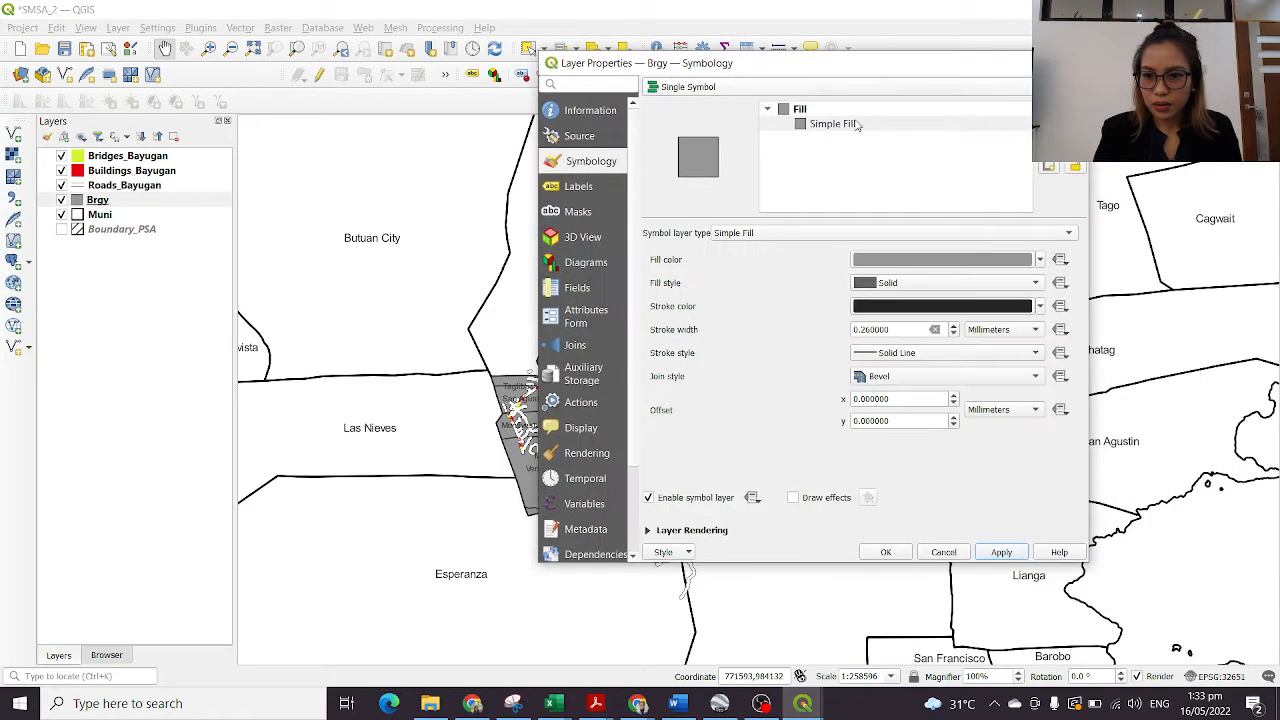
left_click(975, 261)
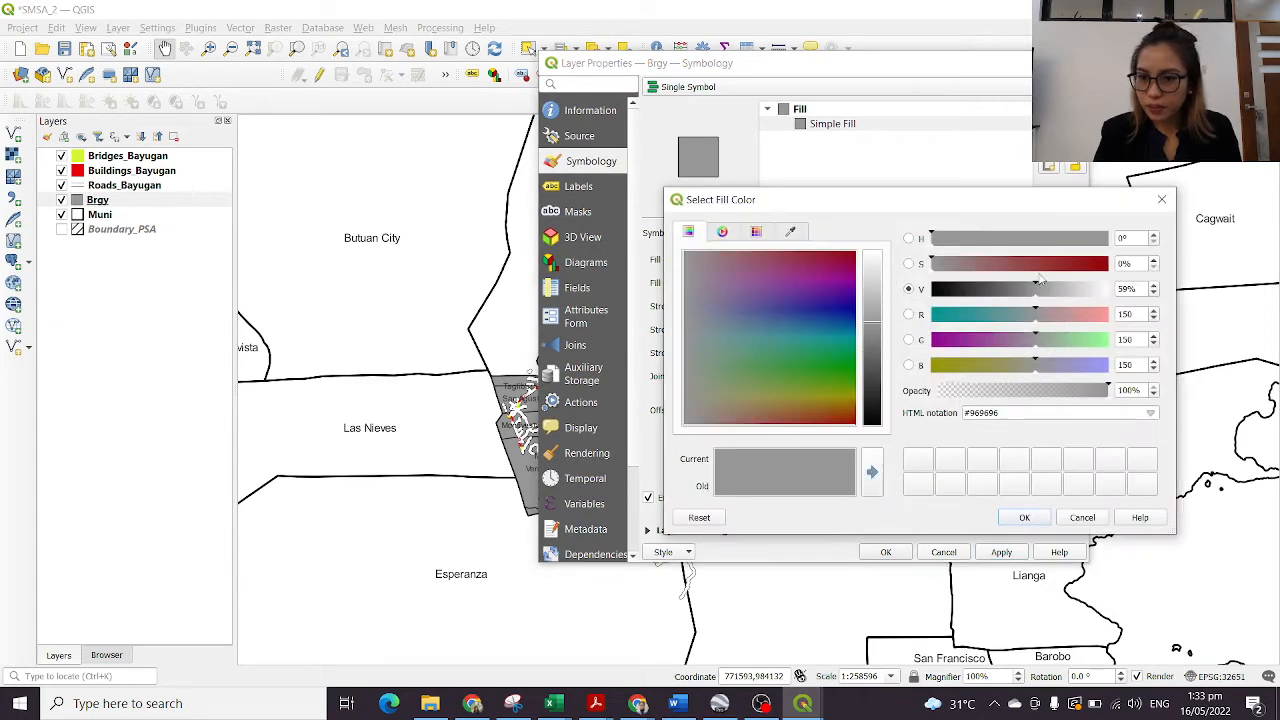
left_click(877, 306)
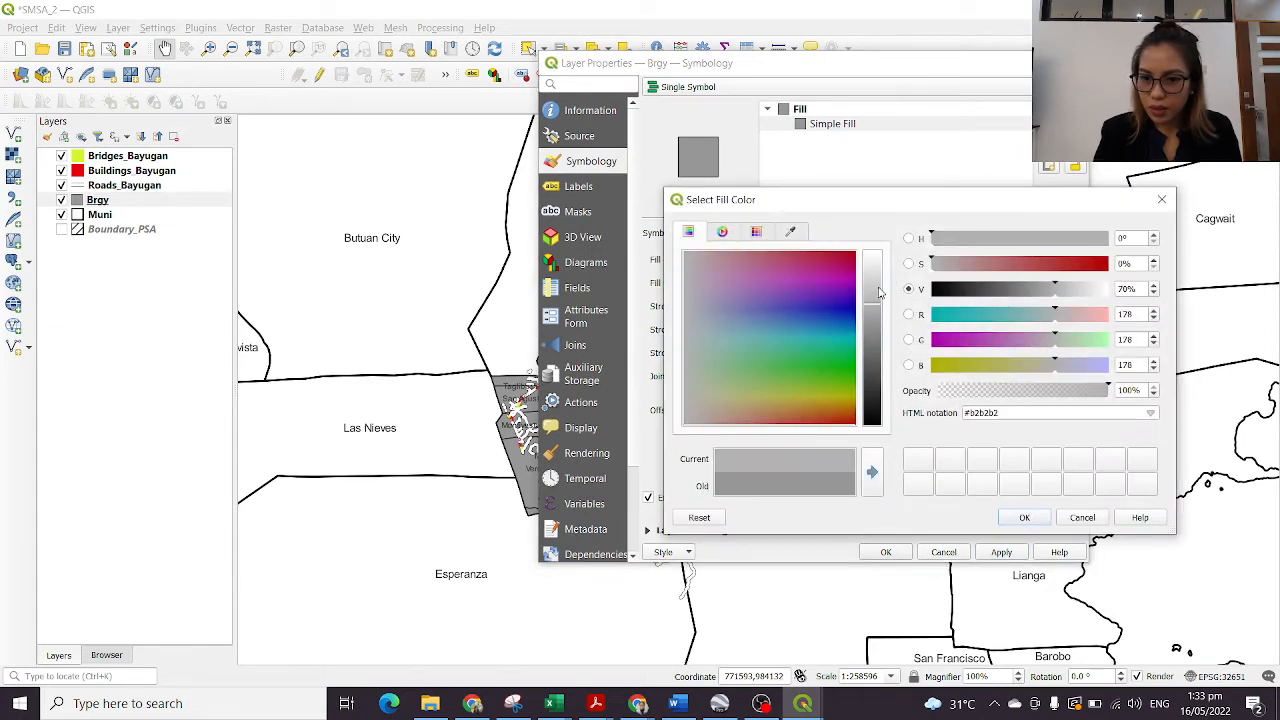
left_click(879, 288)
left_click(1025, 517)
left_click(885, 552)
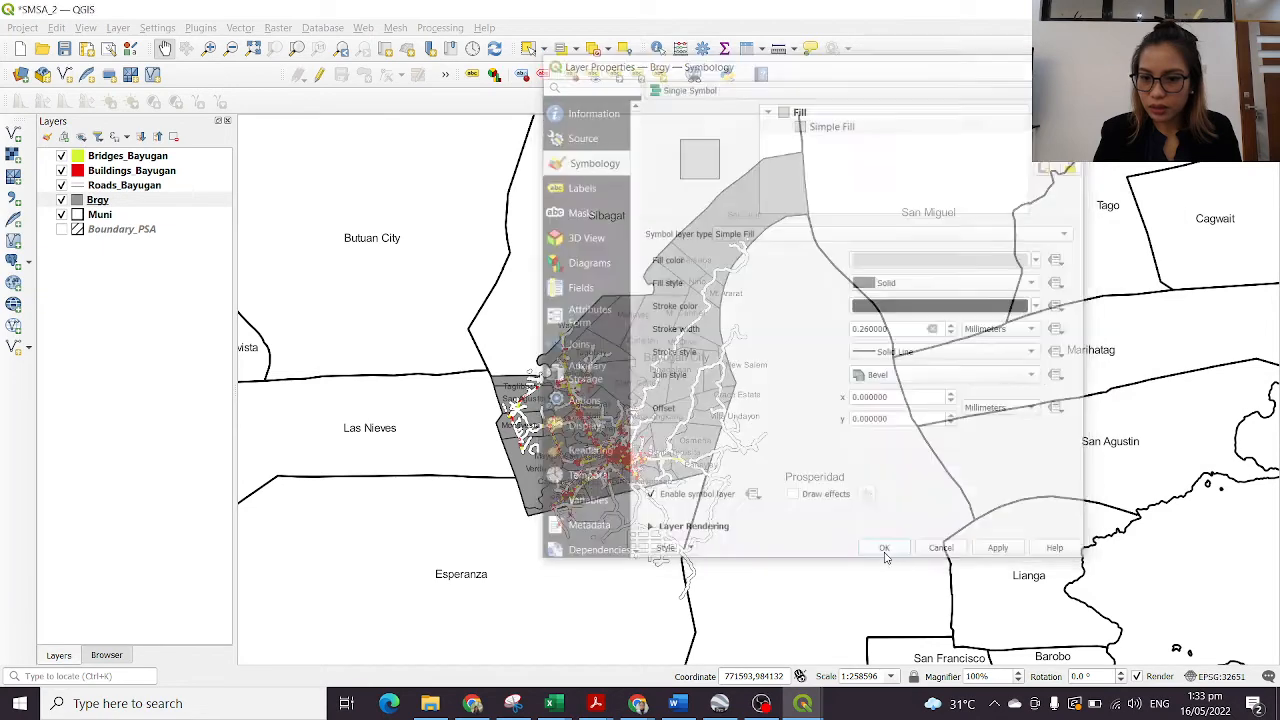
left_click_drag(731, 352, 772, 370)
scroll(772, 370, "down", 1)
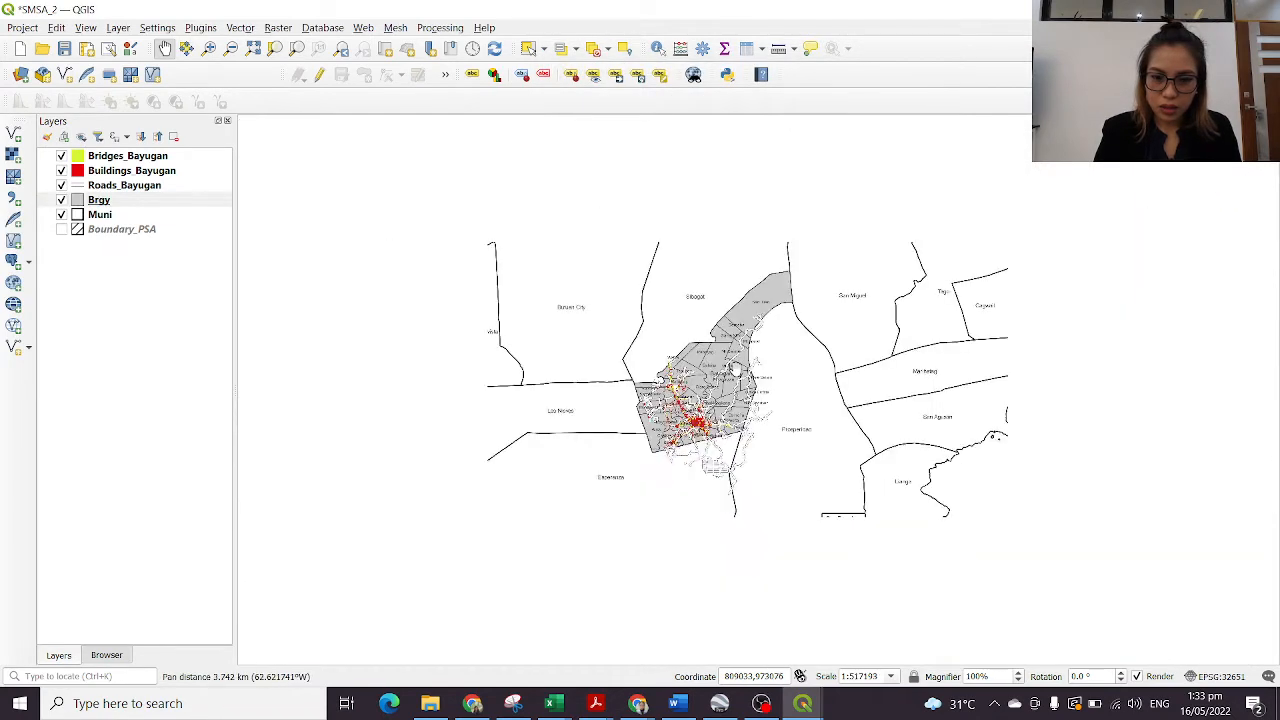
scroll(745, 371, "up", 2)
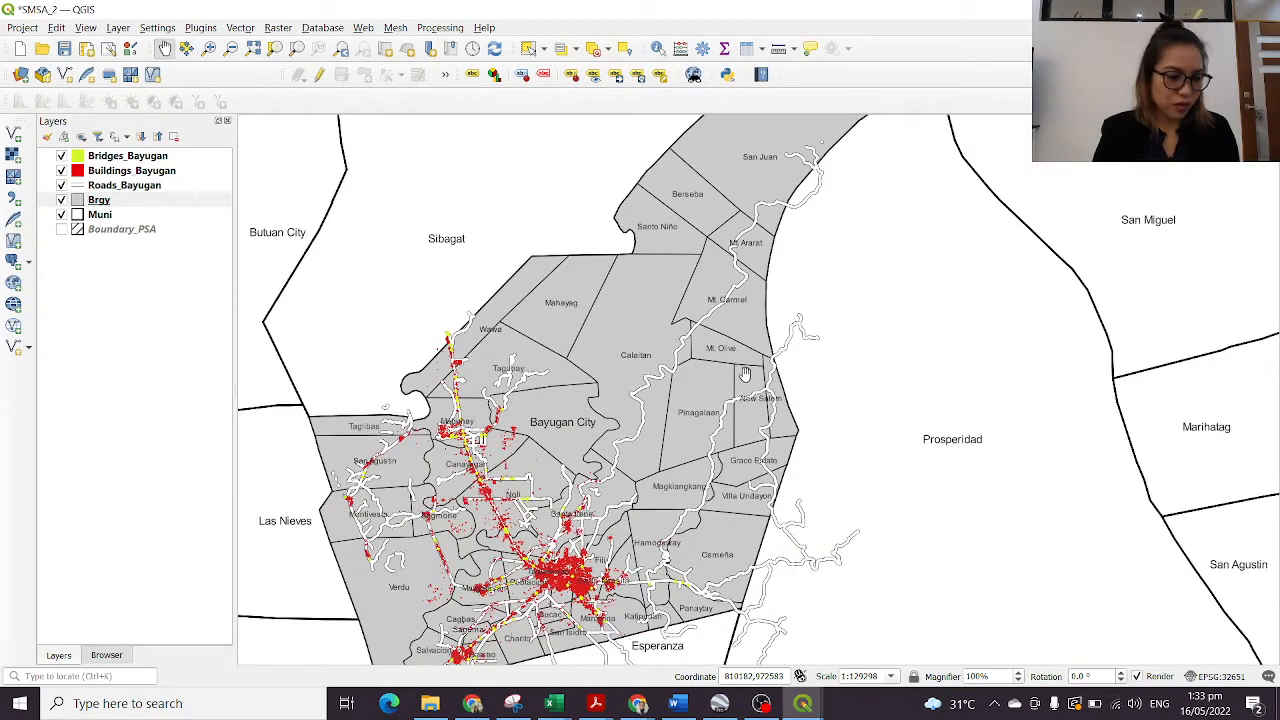
left_click_drag(748, 368, 830, 310)
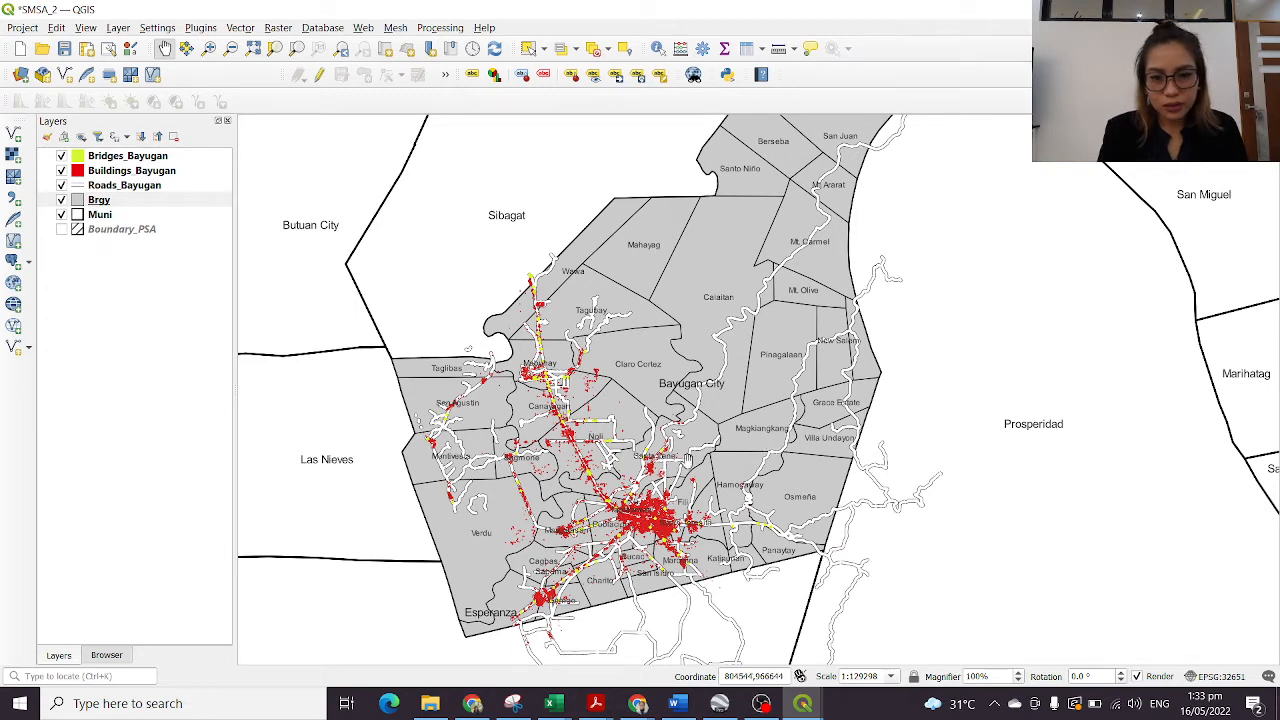
left_click_drag(747, 451, 722, 463)
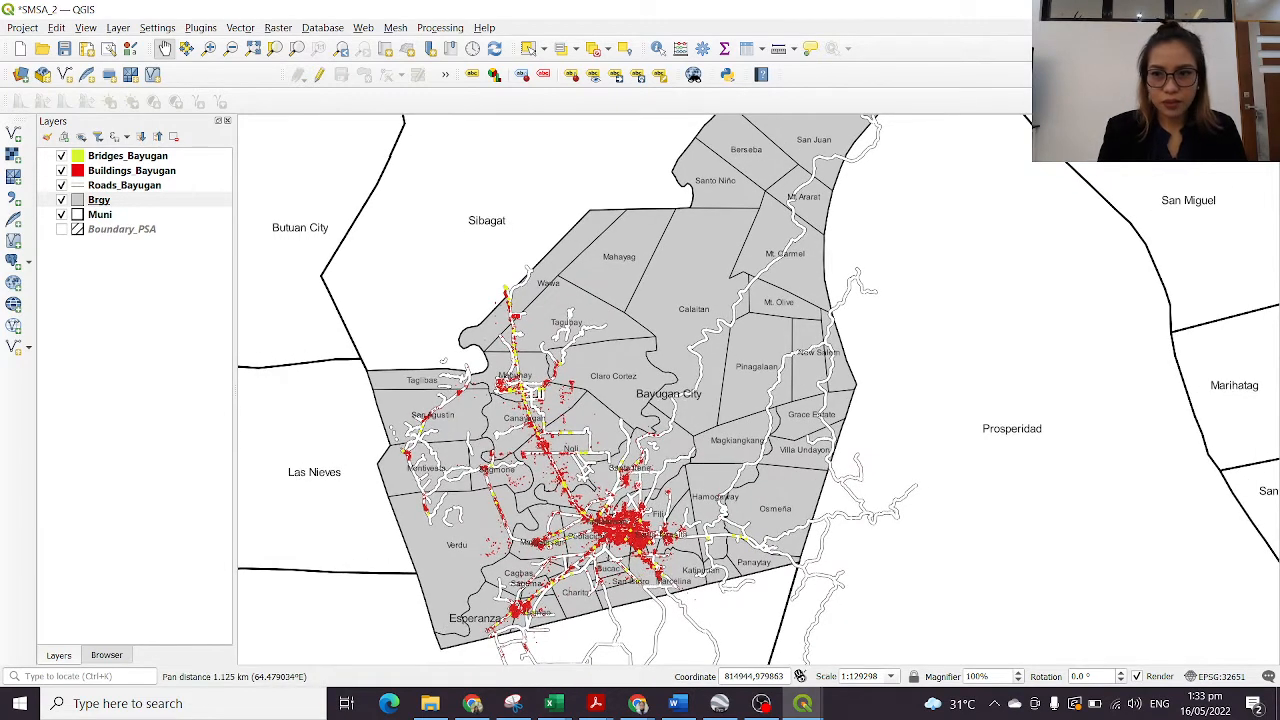
Step: Place the QGIS window beside the PDF training manual and highlight the manual's instruction on opening a new Print Composer
left_click(1222, 9)
left_click_drag(460, 371, 602, 329)
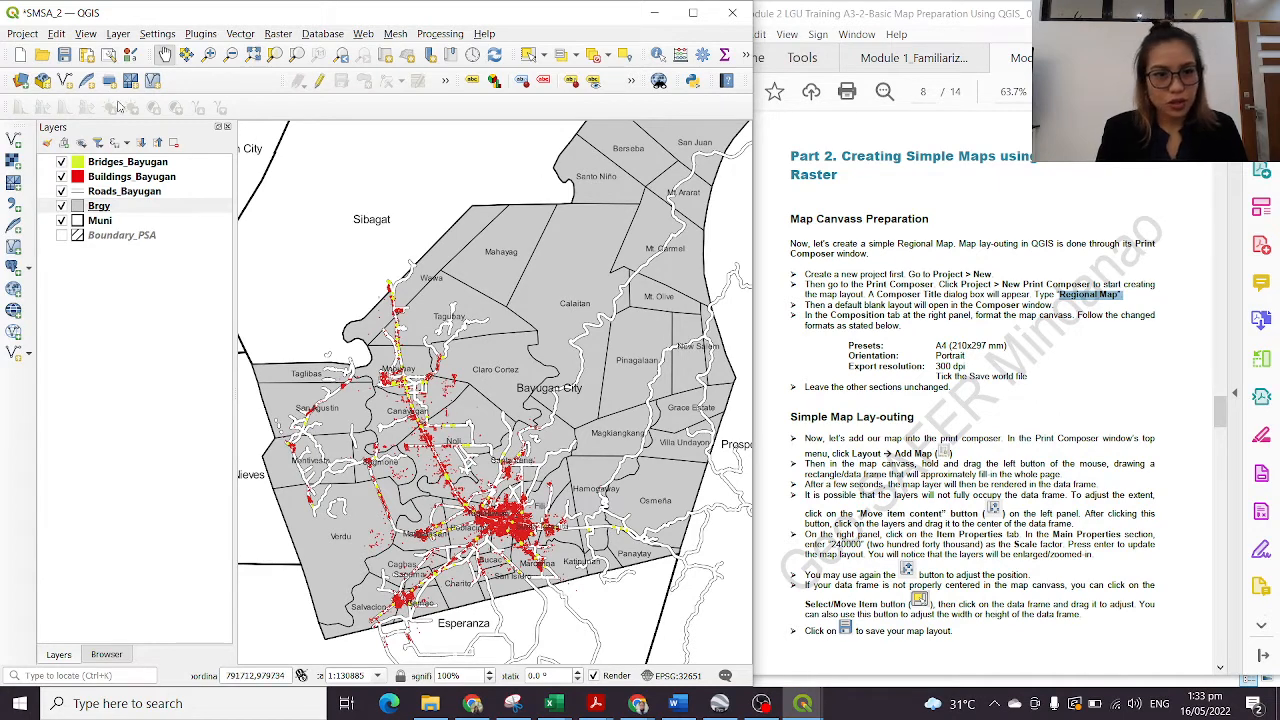
left_click(24, 34)
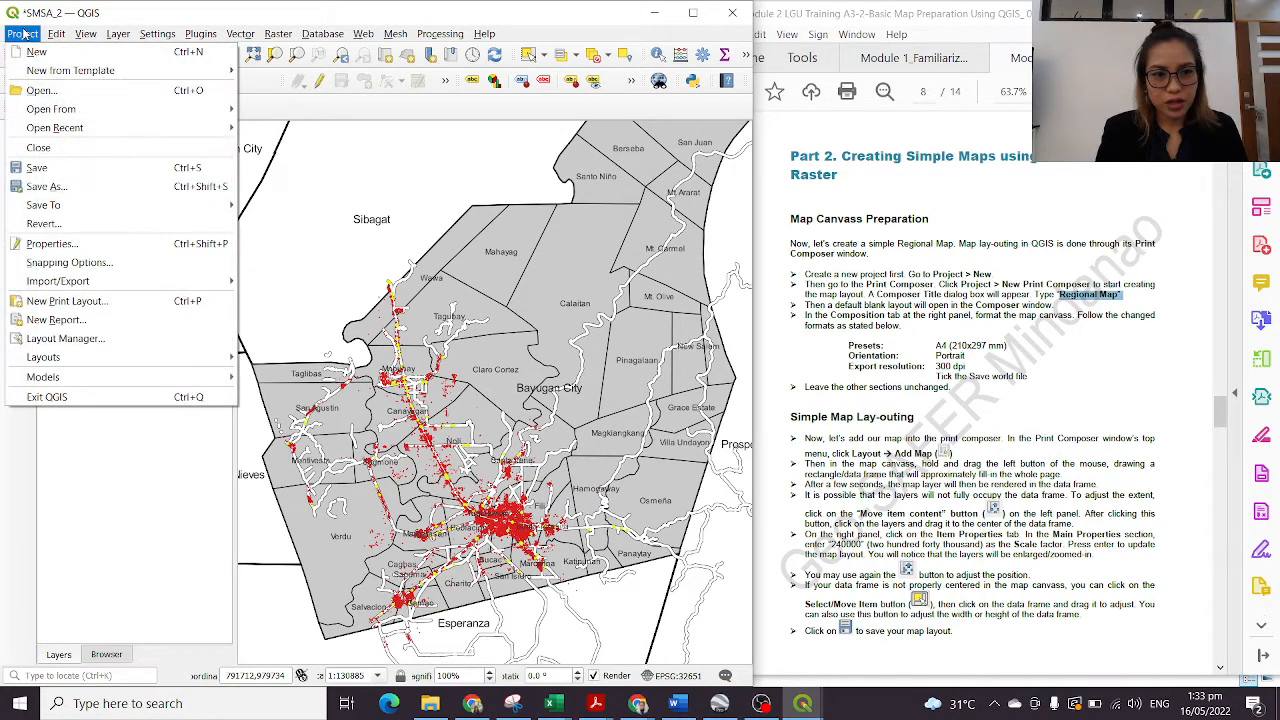
left_click(904, 273)
left_click_drag(962, 273, 1090, 285)
Step: Create a new print layout titled "Bayugan City"
left_click(23, 36)
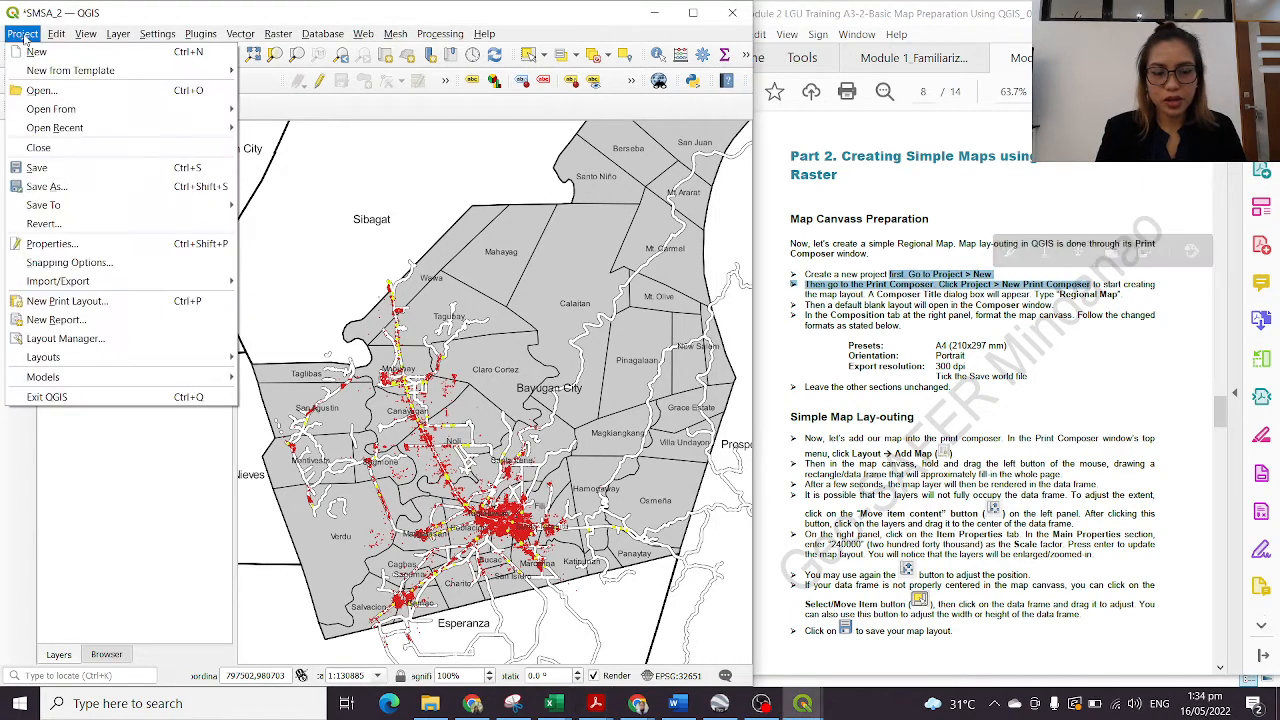
left_click(78, 301)
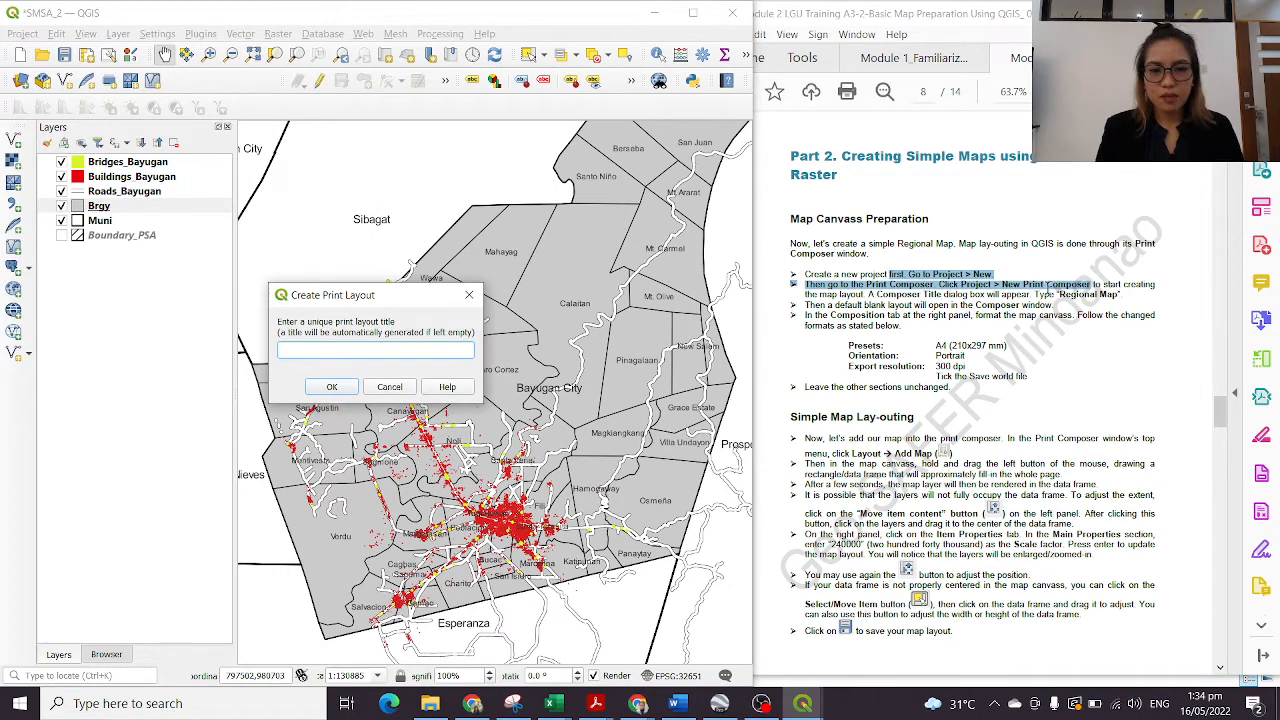
type("Bayug")
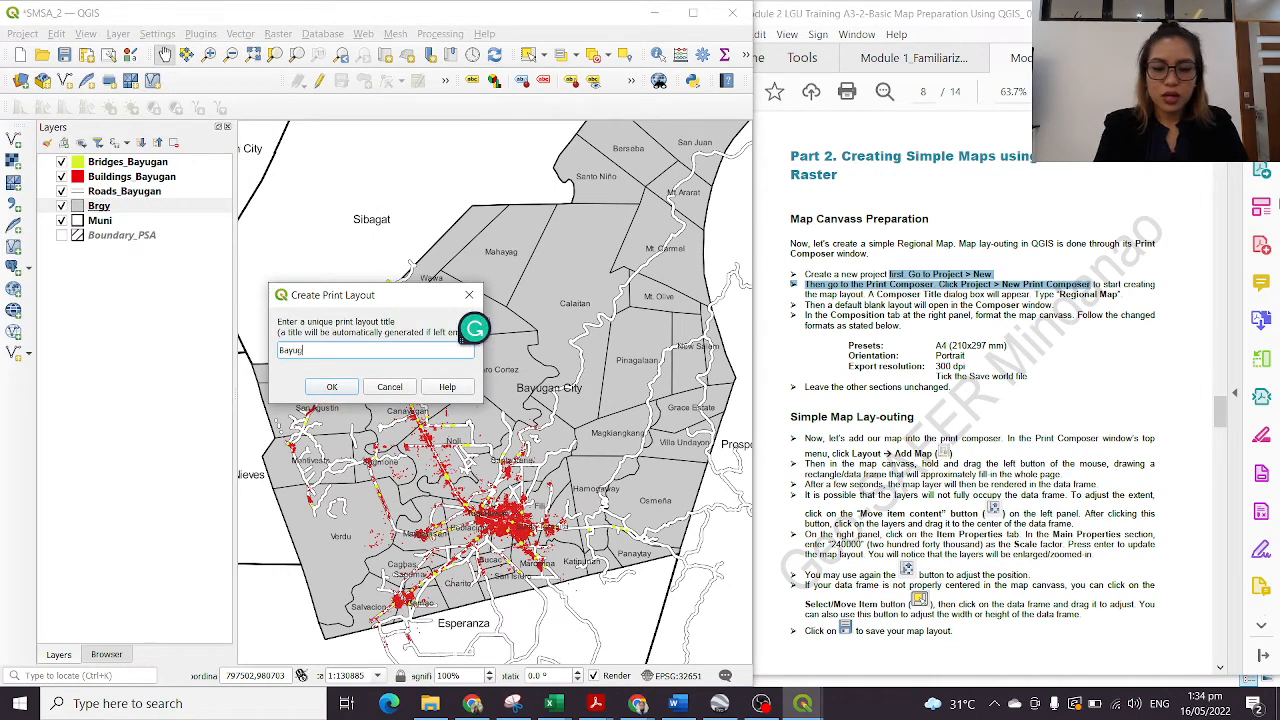
type("an City")
key("Return")
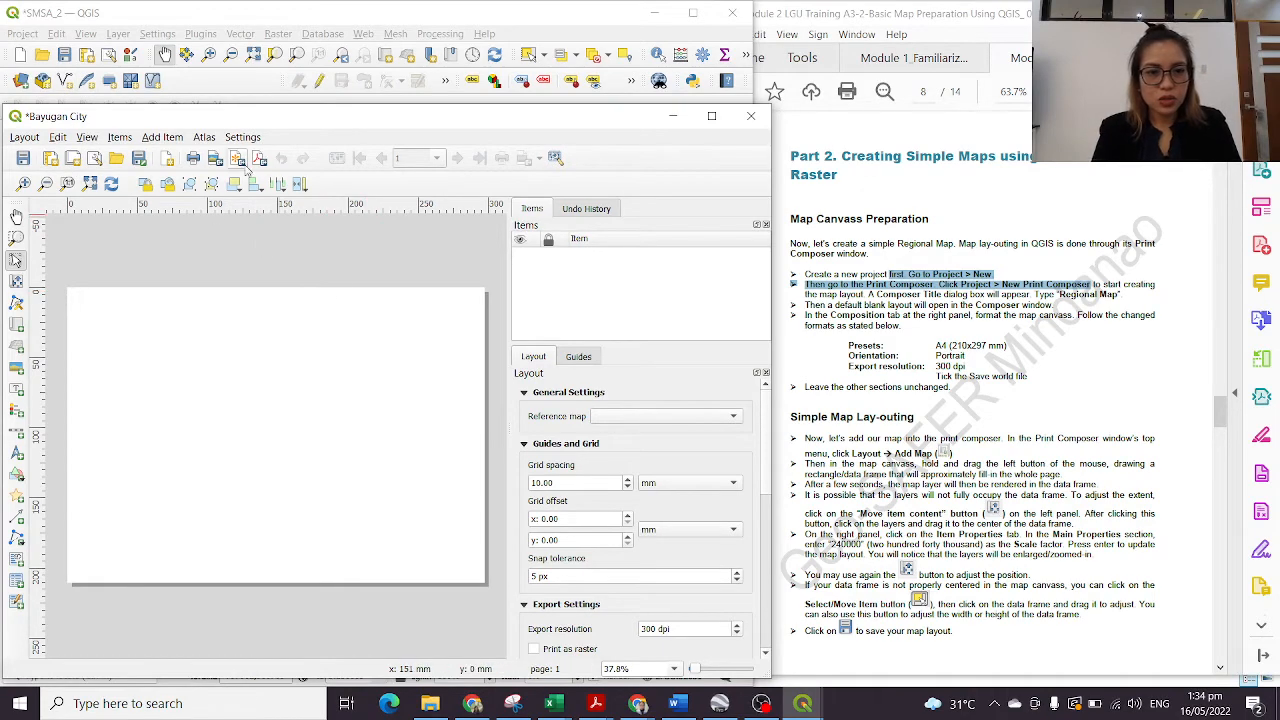
Step: Following the manual's Add Map instruction, add a map over roughly the left two thirds of the page and shift its content slightly down and left
left_click(940, 494)
scroll(983, 487, "down", 1)
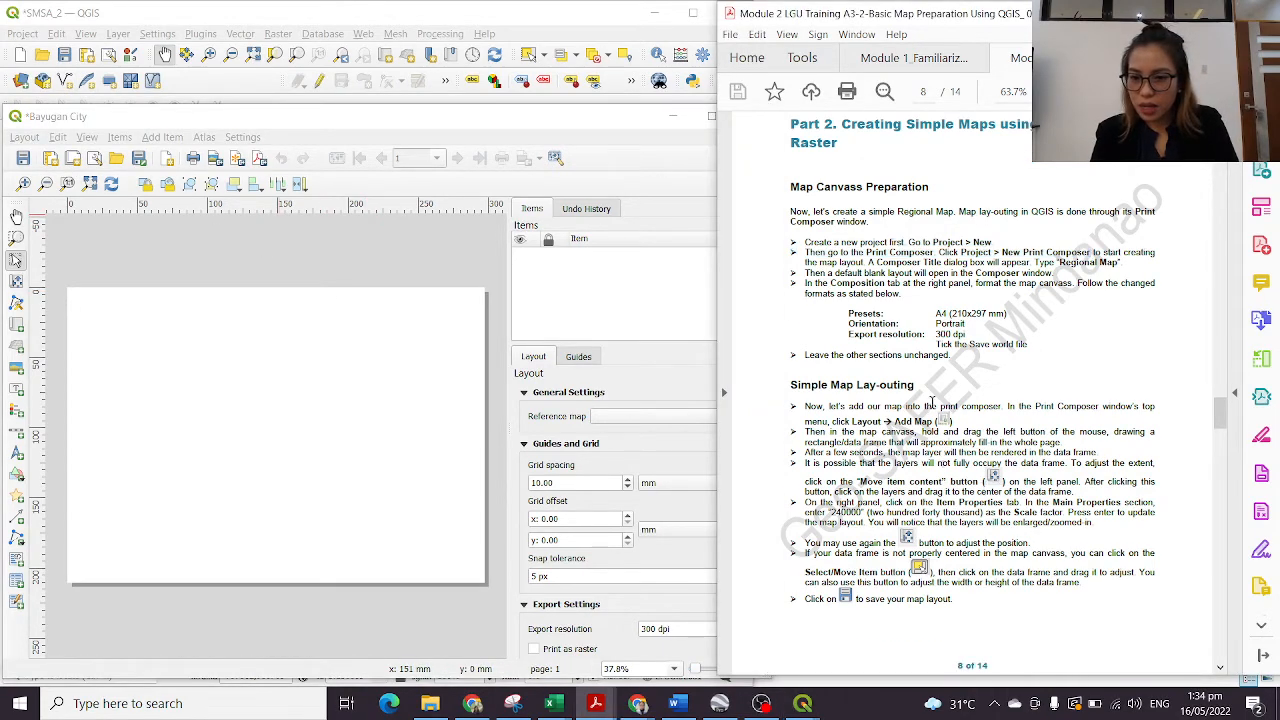
left_click_drag(852, 421, 952, 422)
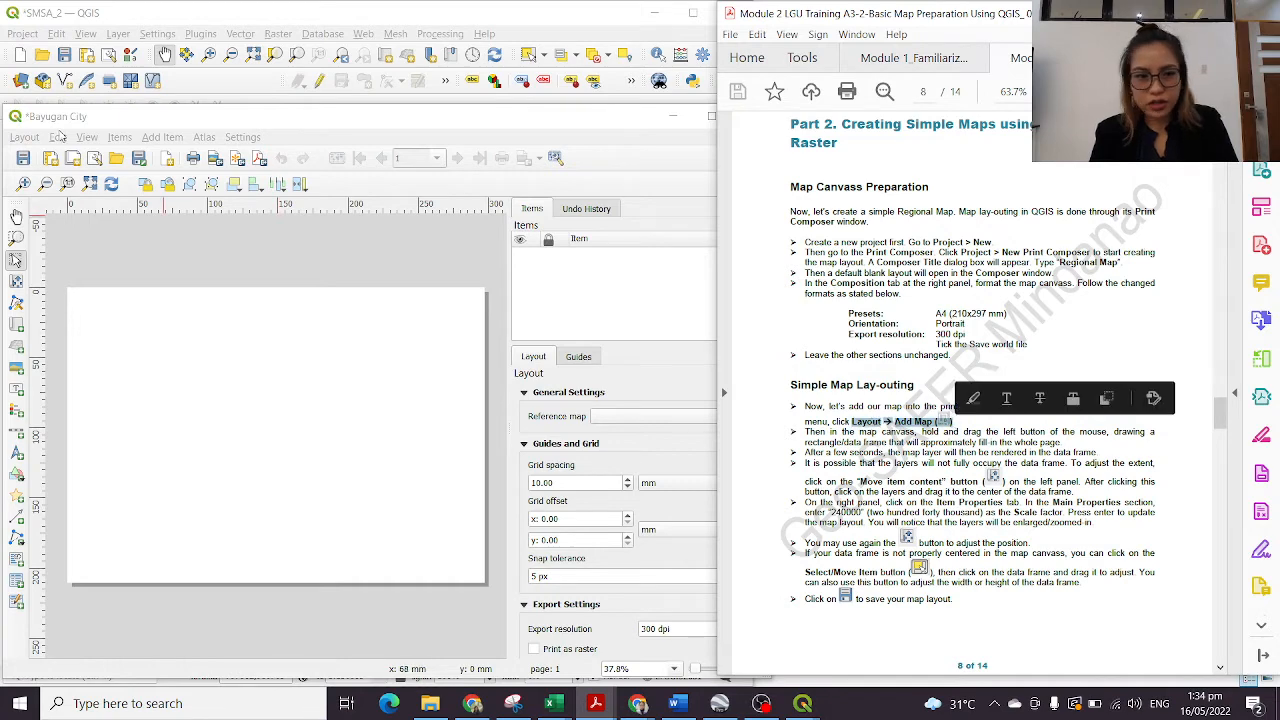
left_click(22, 137)
left_click(22, 137)
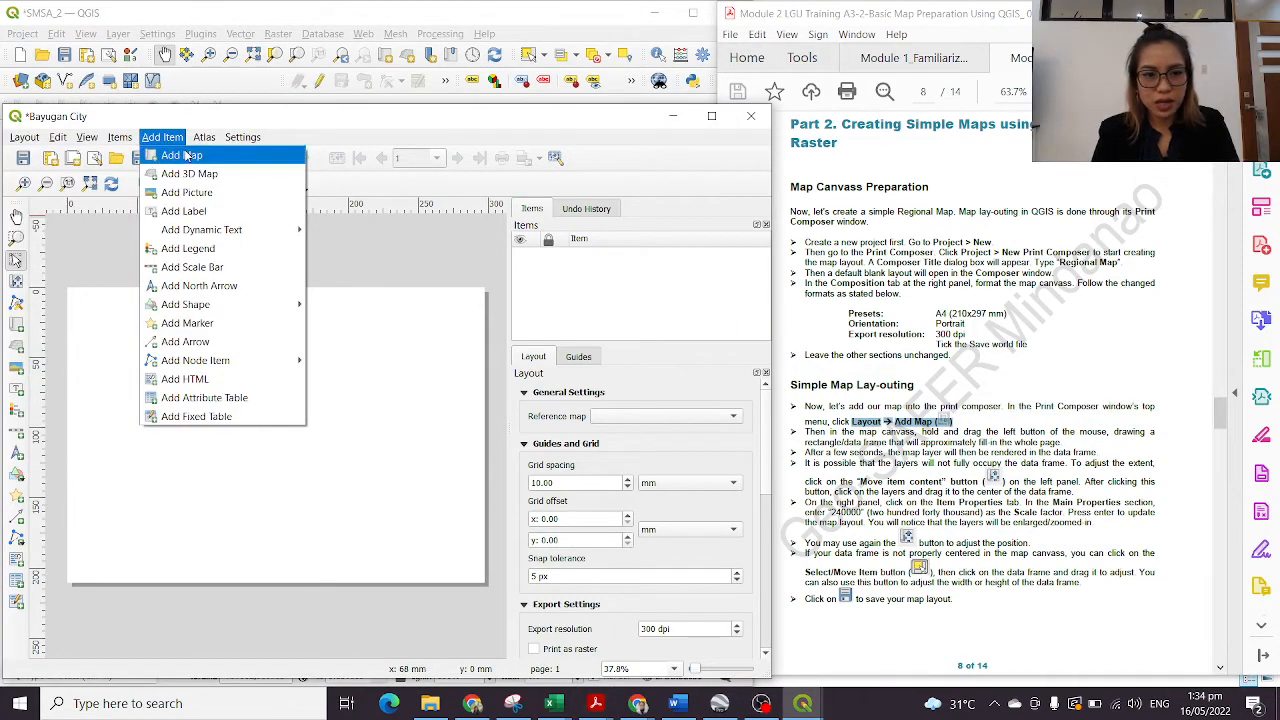
left_click(180, 155)
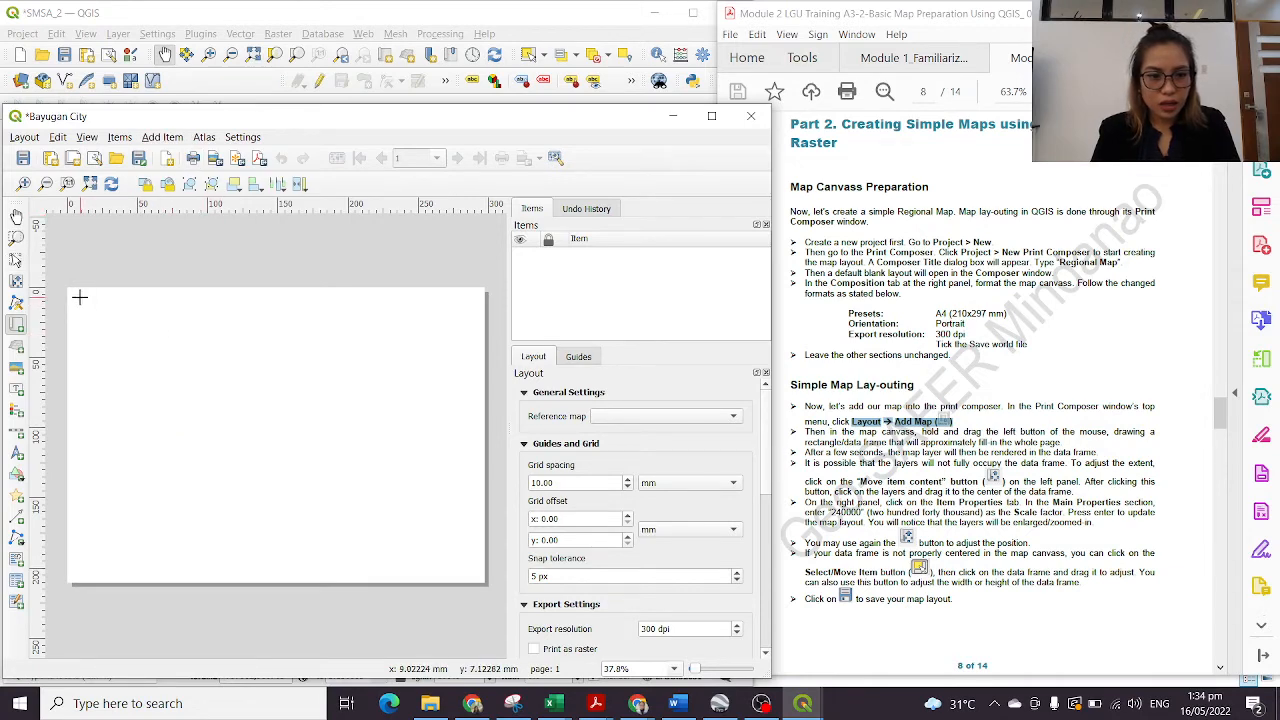
mouse_move(80, 297)
left_mouse_down()
mouse_move(298, 434)
mouse_move(350, 516)
mouse_move(340, 573)
left_mouse_up()
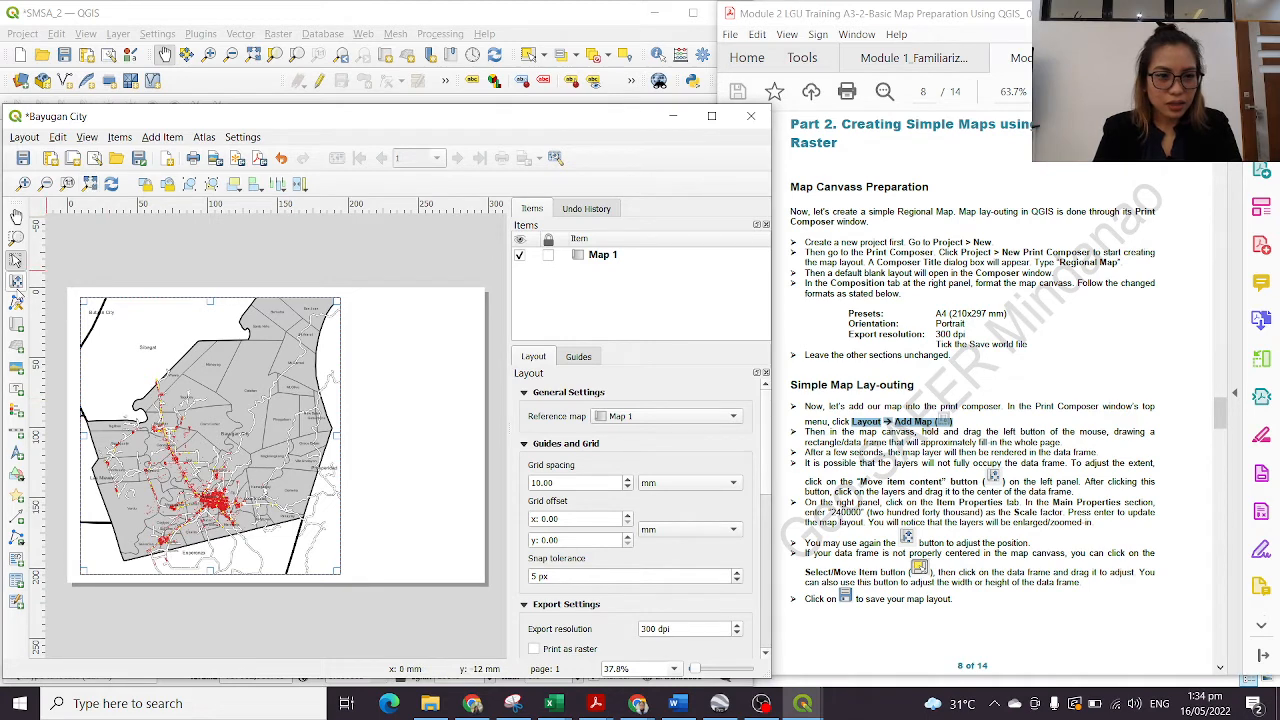
left_click(16, 281)
left_click_drag(285, 470, 280, 487)
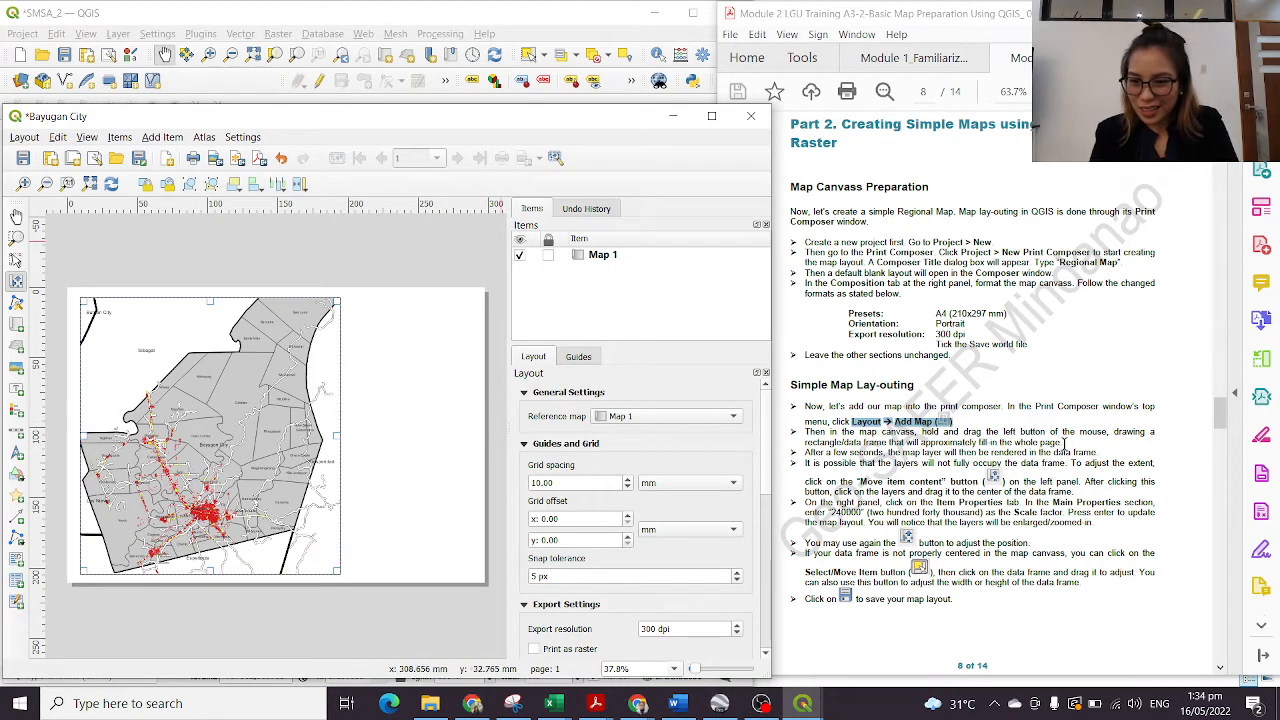
Step: Read the manual's sample layout and its instructions on adding a frame, title, scale bar and legend
scroll(1063, 443, "down", 10)
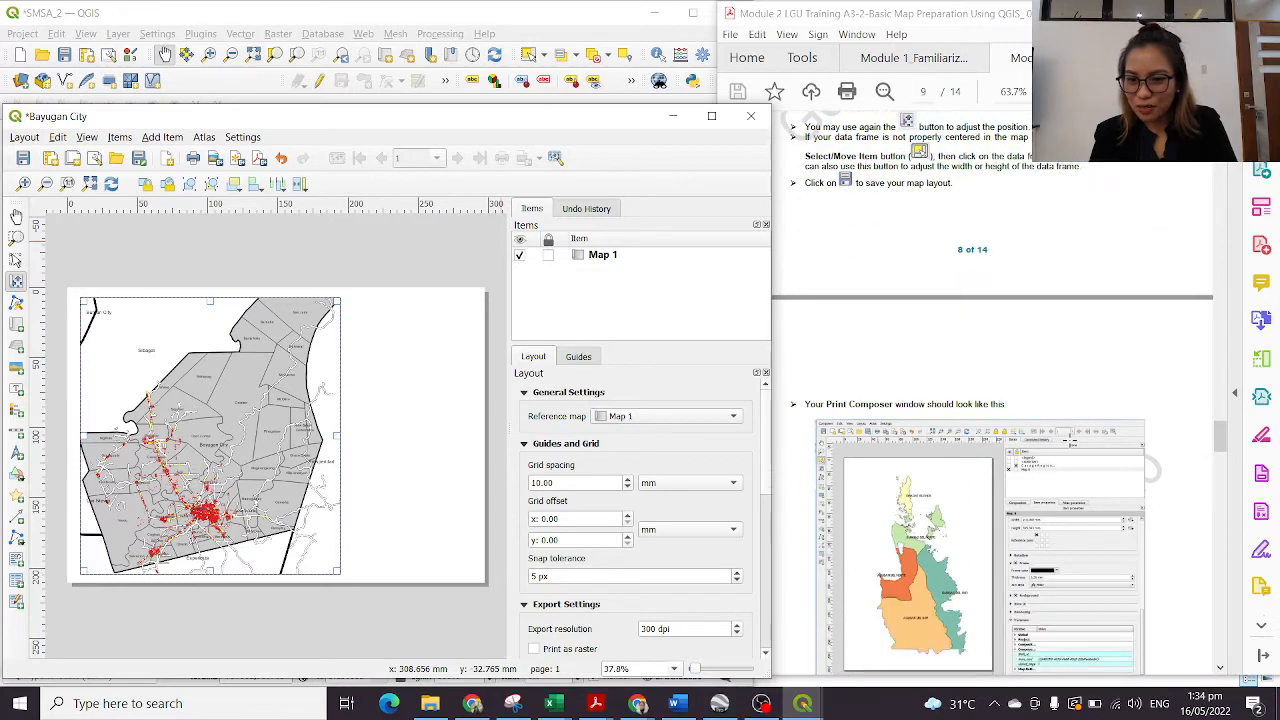
scroll(1063, 430, "down", 5)
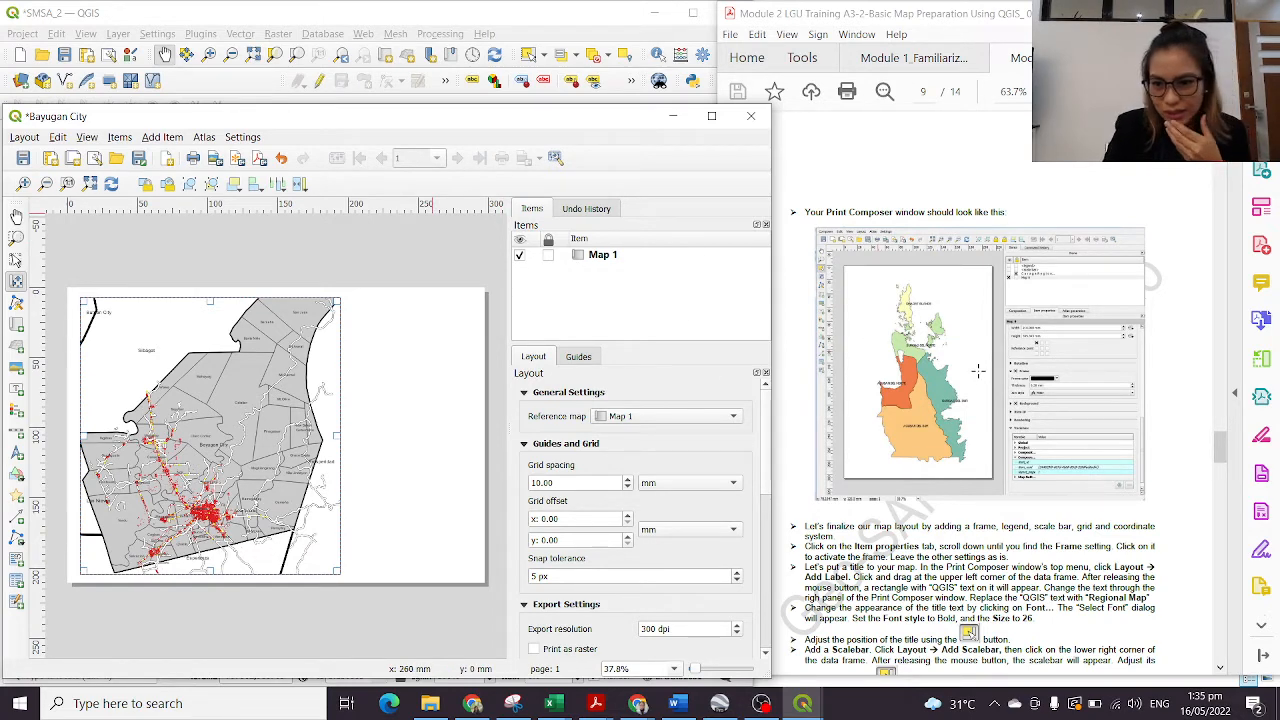
scroll(1000, 460, "down", 2)
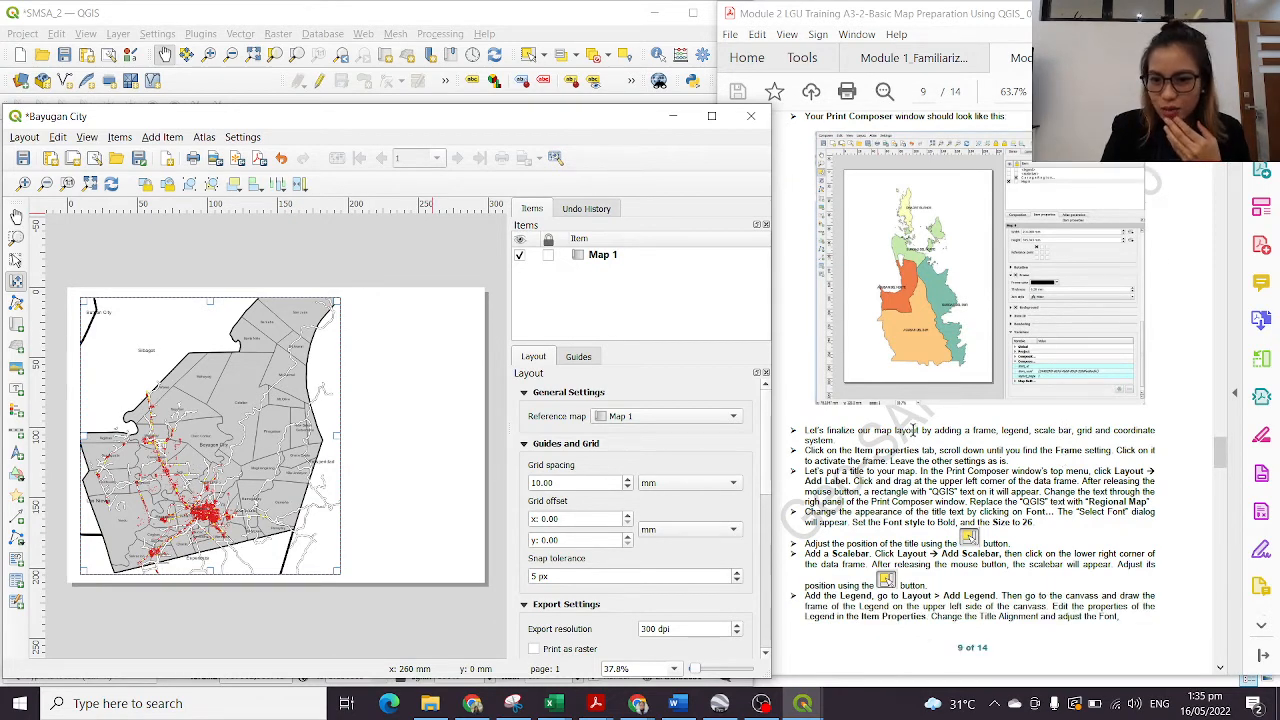
mouse_move(934, 430)
left_mouse_down()
mouse_move(1124, 431)
mouse_move(970, 432)
mouse_move(922, 447)
left_mouse_up()
left_click(968, 483)
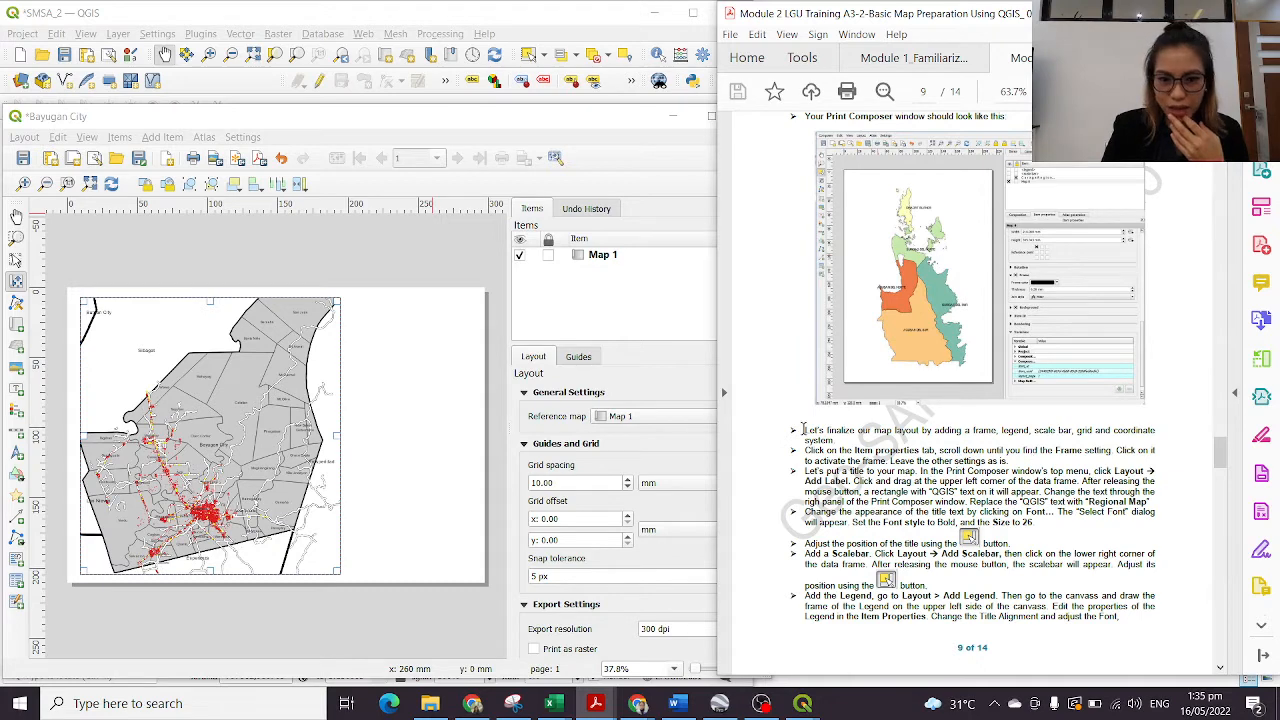
Step: Display the Item Properties panel in the layout window for the added map
left_click(710, 420)
scroll(712, 438, "down", 2)
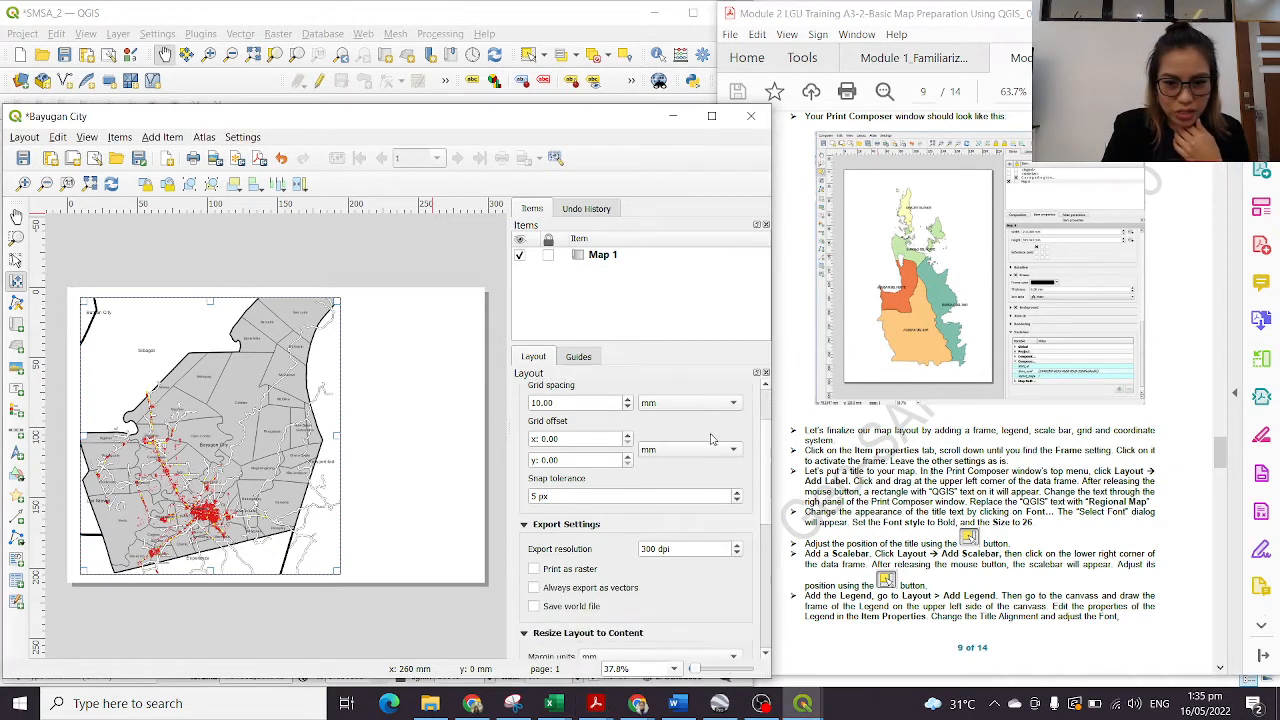
scroll(712, 438, "down", 5)
scroll(645, 445, "up", 6)
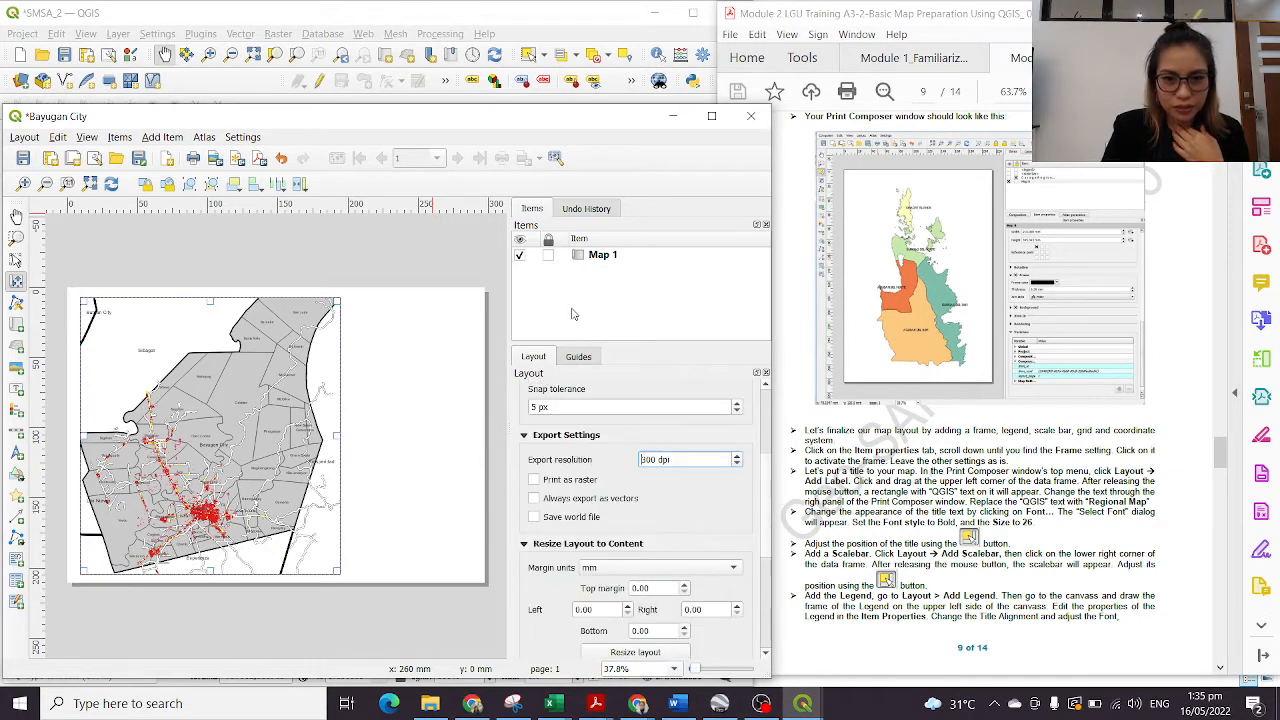
left_click(204, 137)
mouse_move(236, 140)
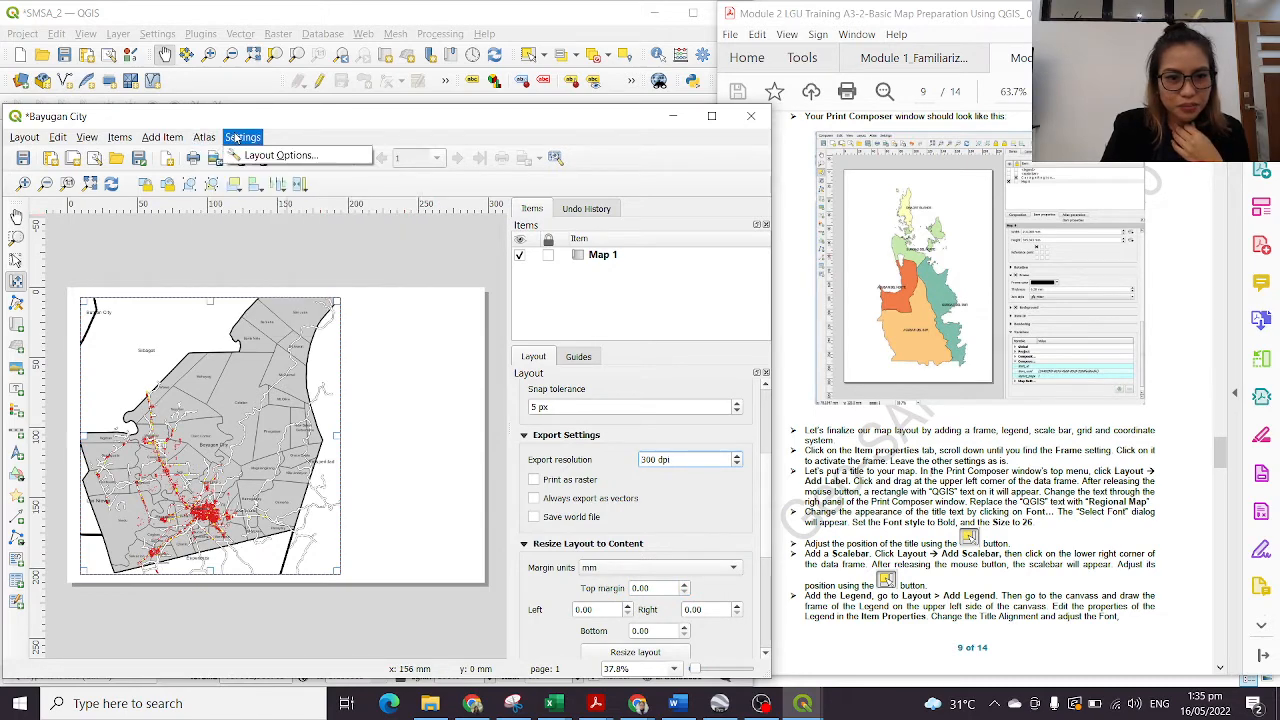
mouse_move(121, 140)
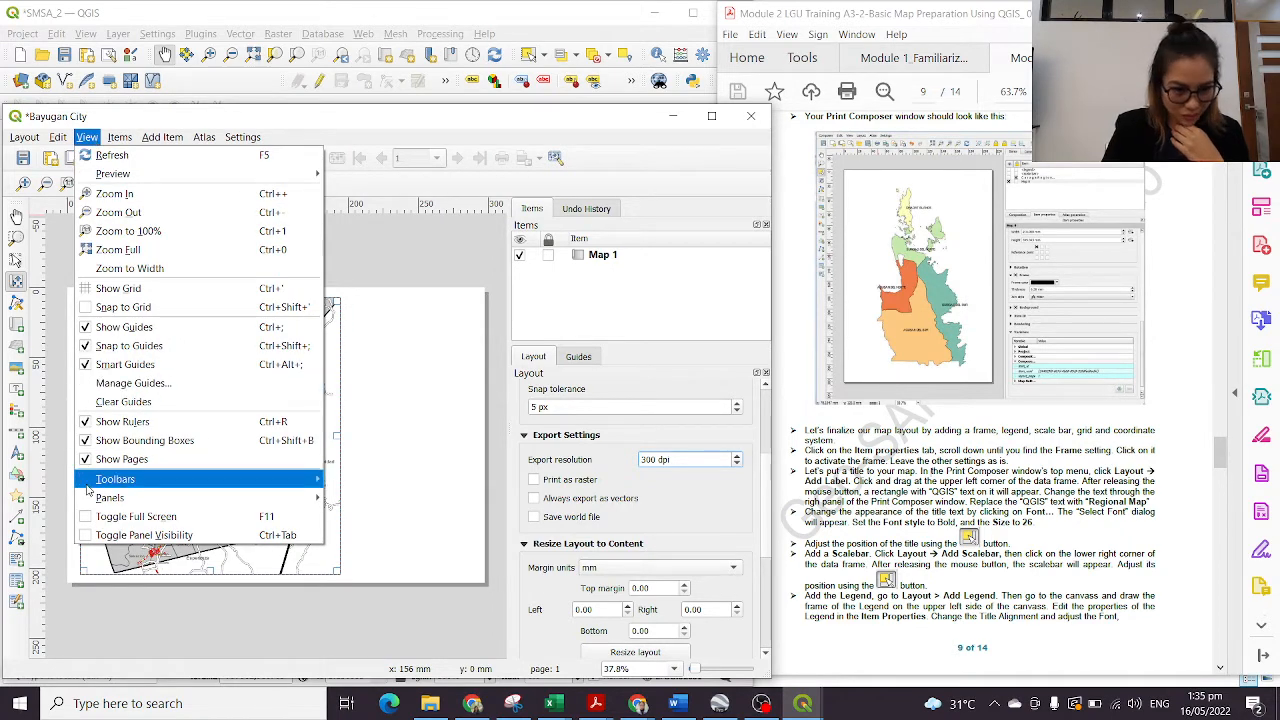
mouse_move(95, 500)
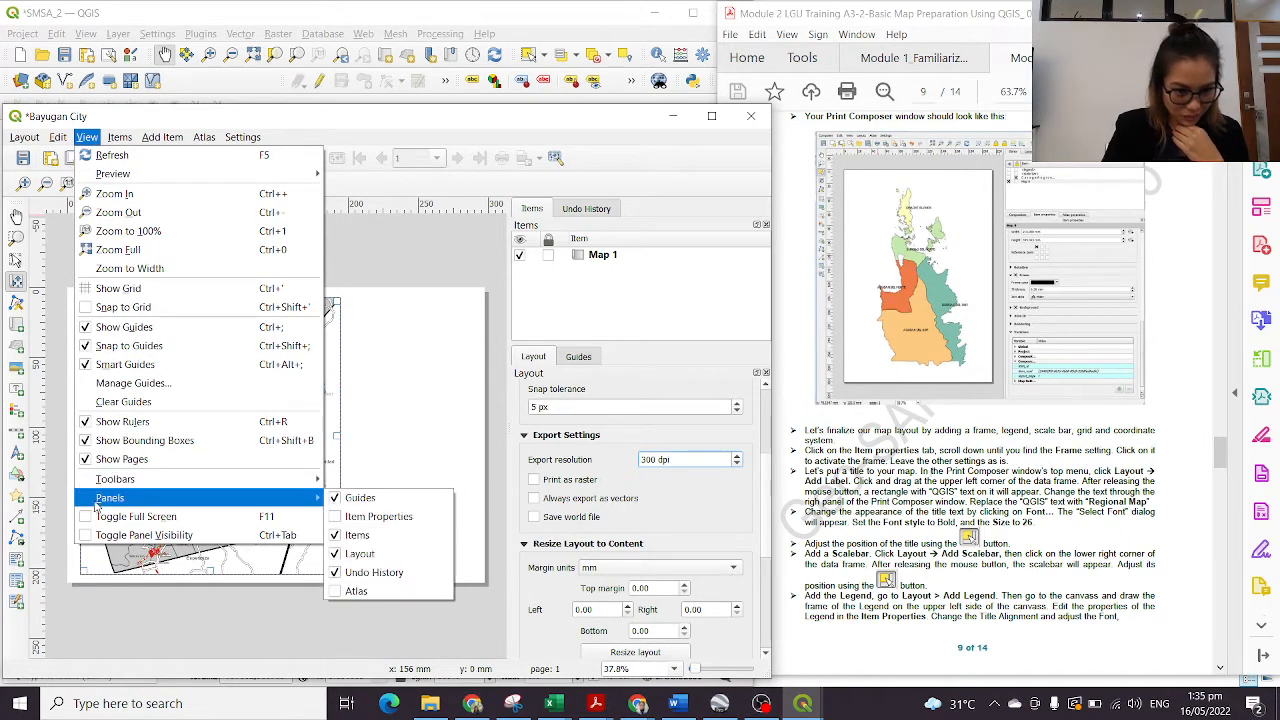
left_click(341, 518)
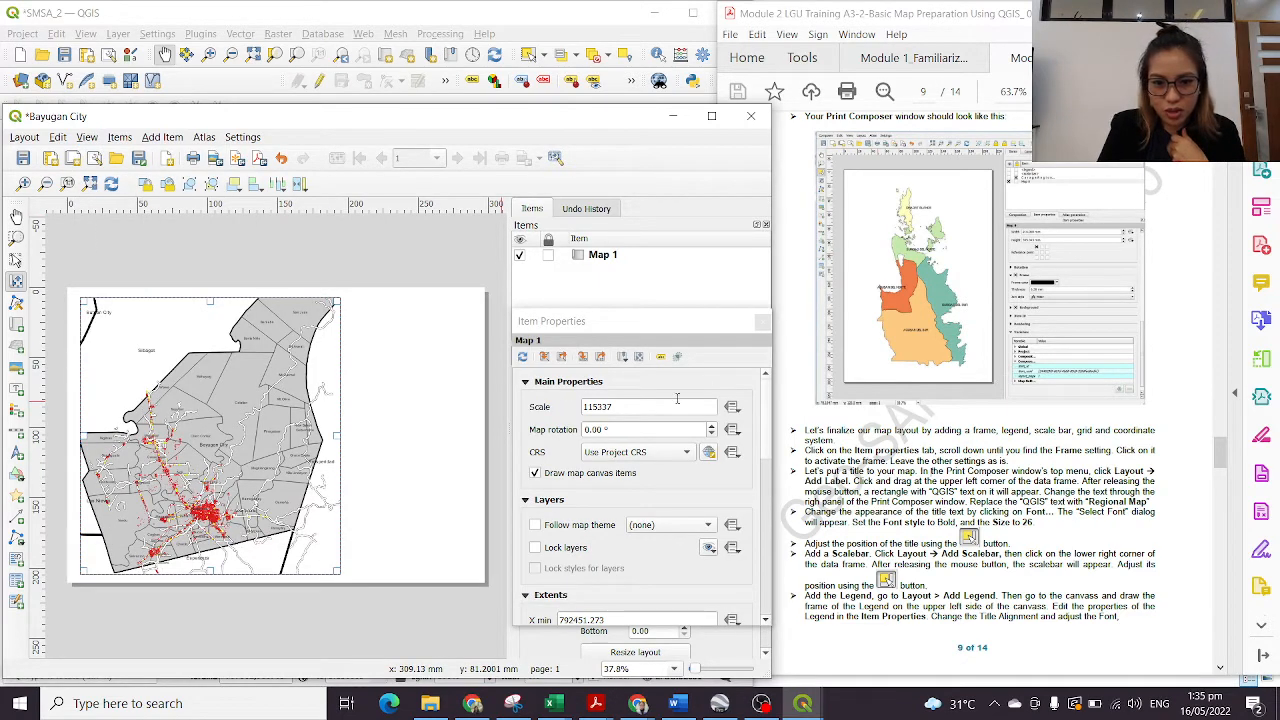
scroll(660, 468, "down", 2)
scroll(660, 470, "up", 2)
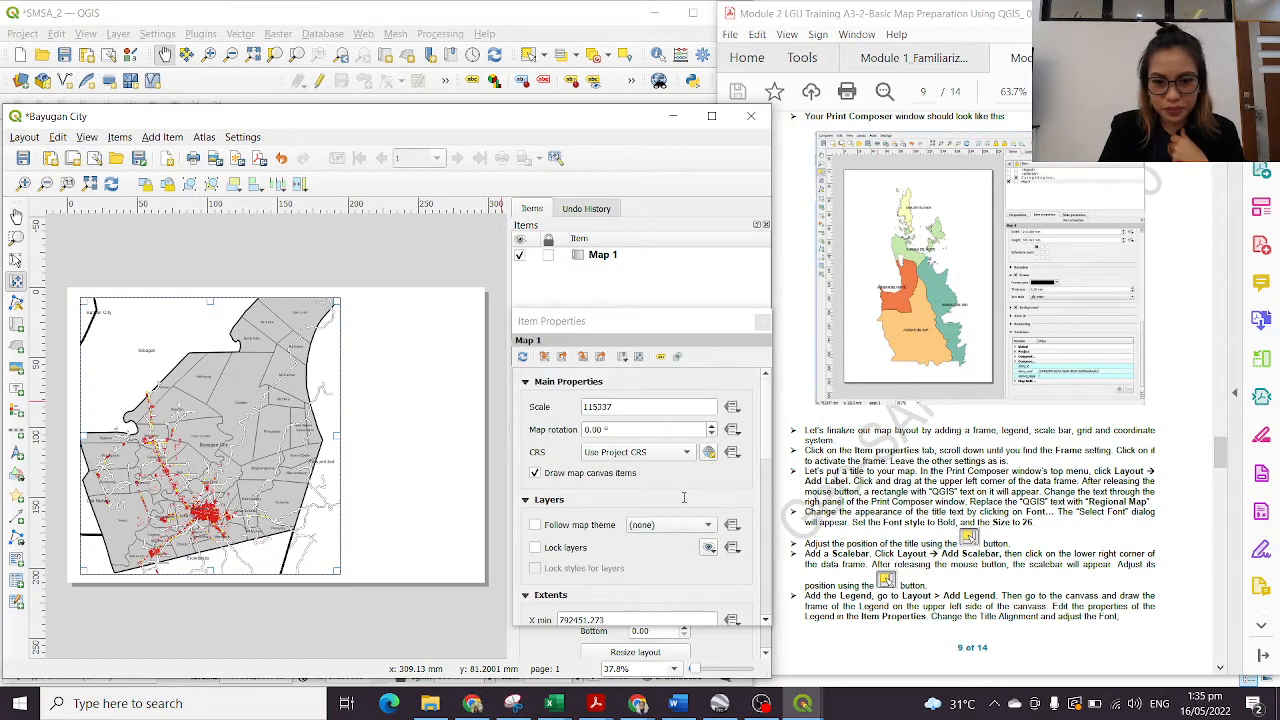
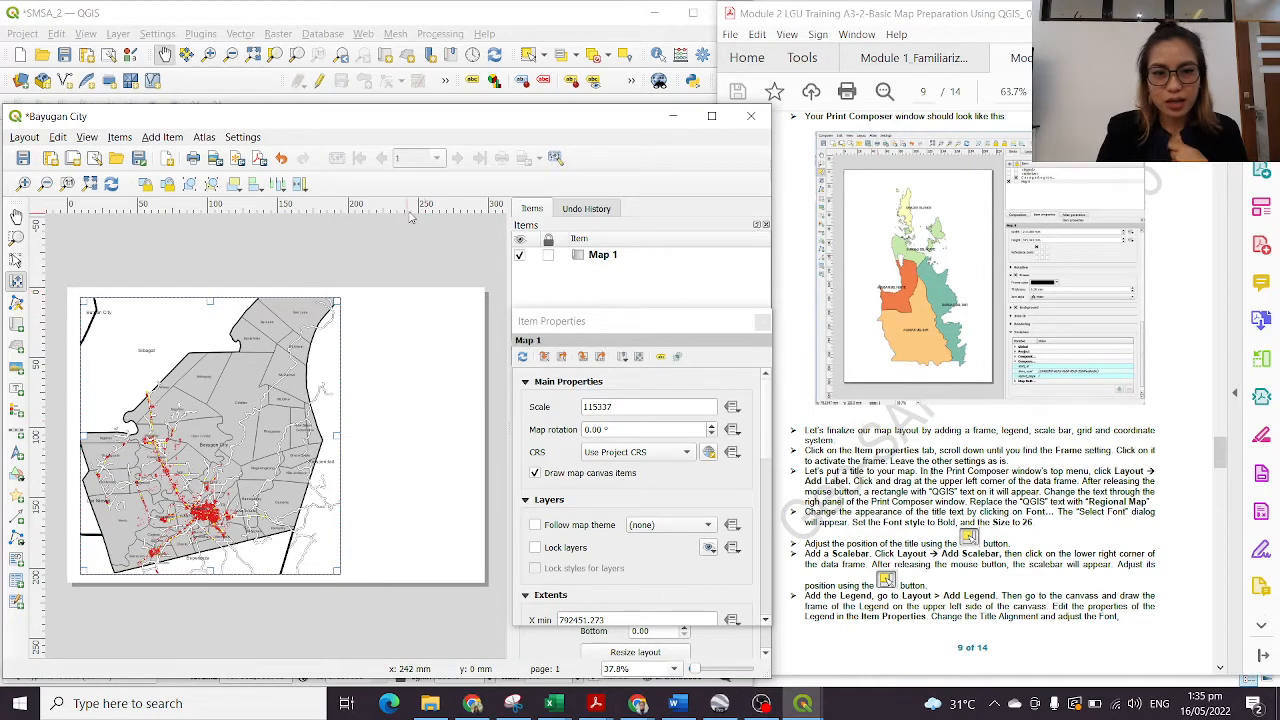
left_click(180, 137)
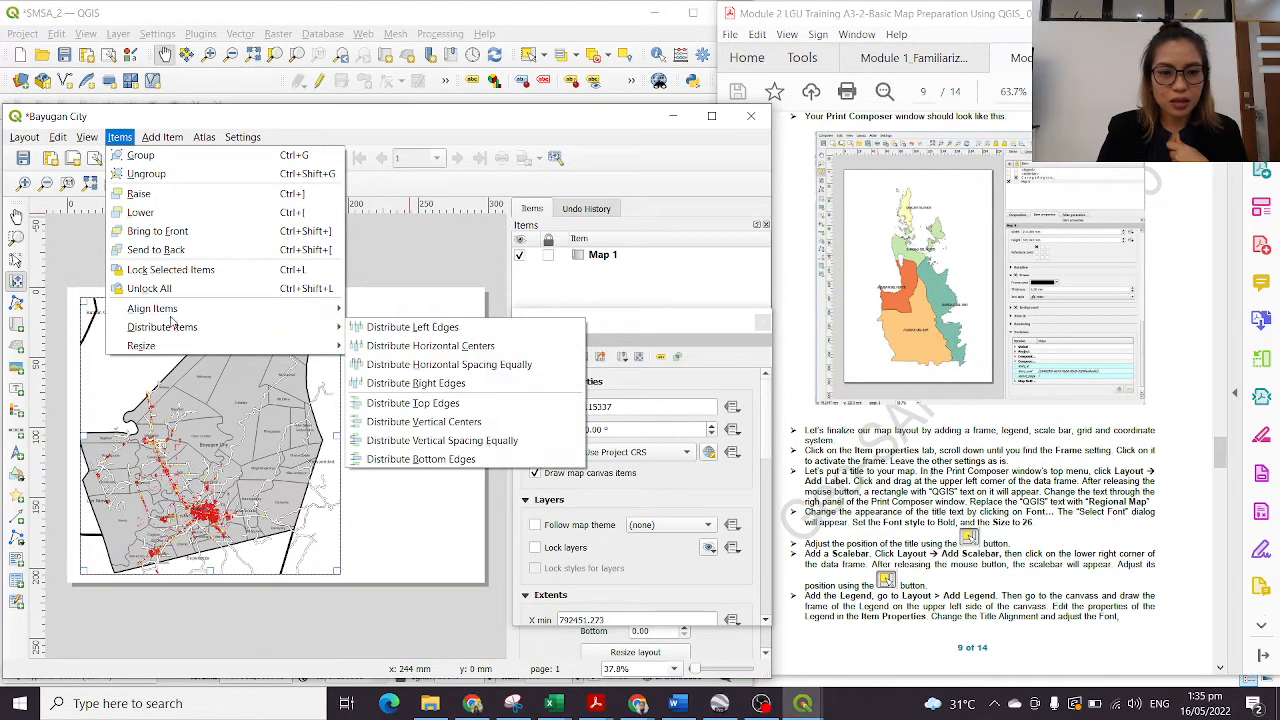
mouse_move(173, 312)
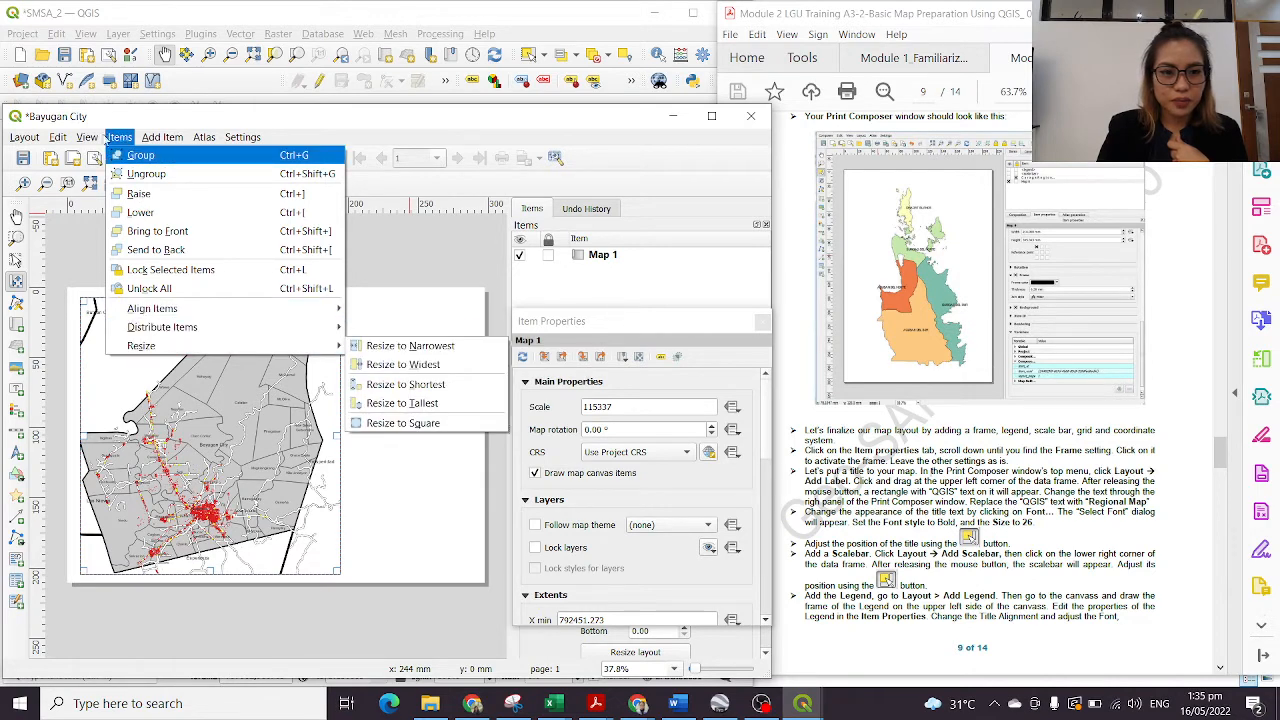
mouse_move(87, 137)
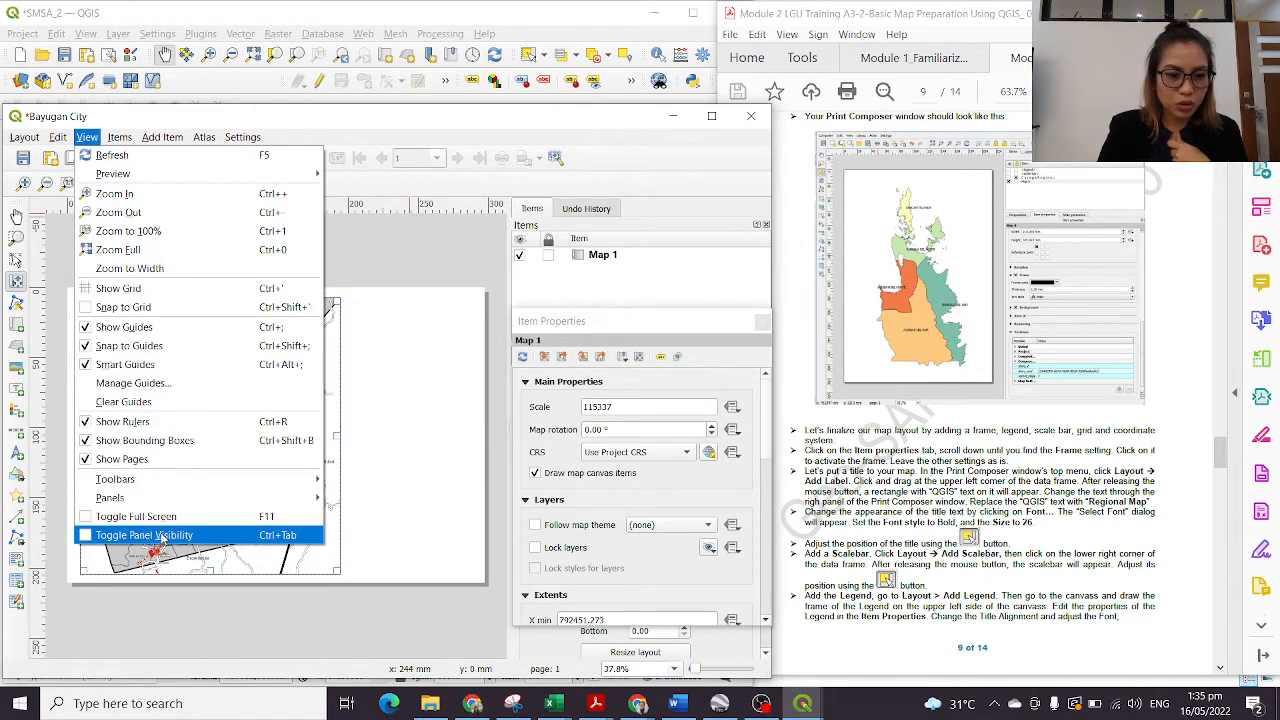
mouse_move(160, 482)
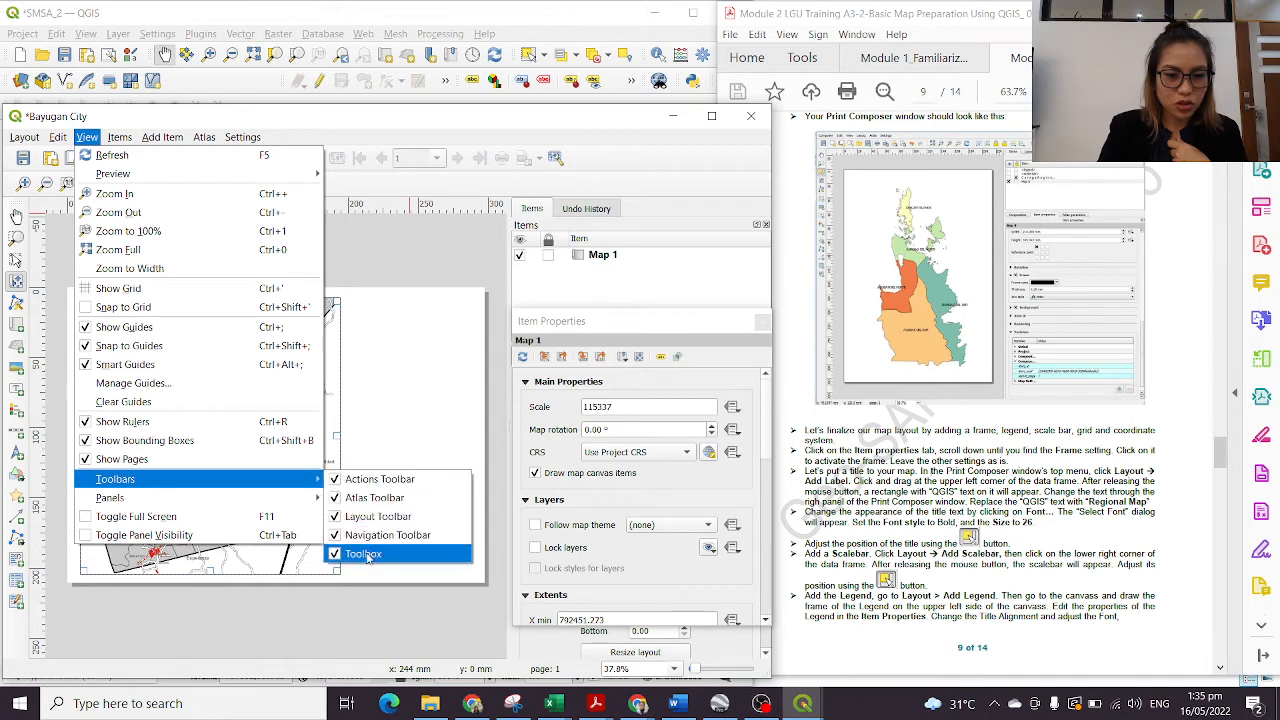
mouse_move(251, 502)
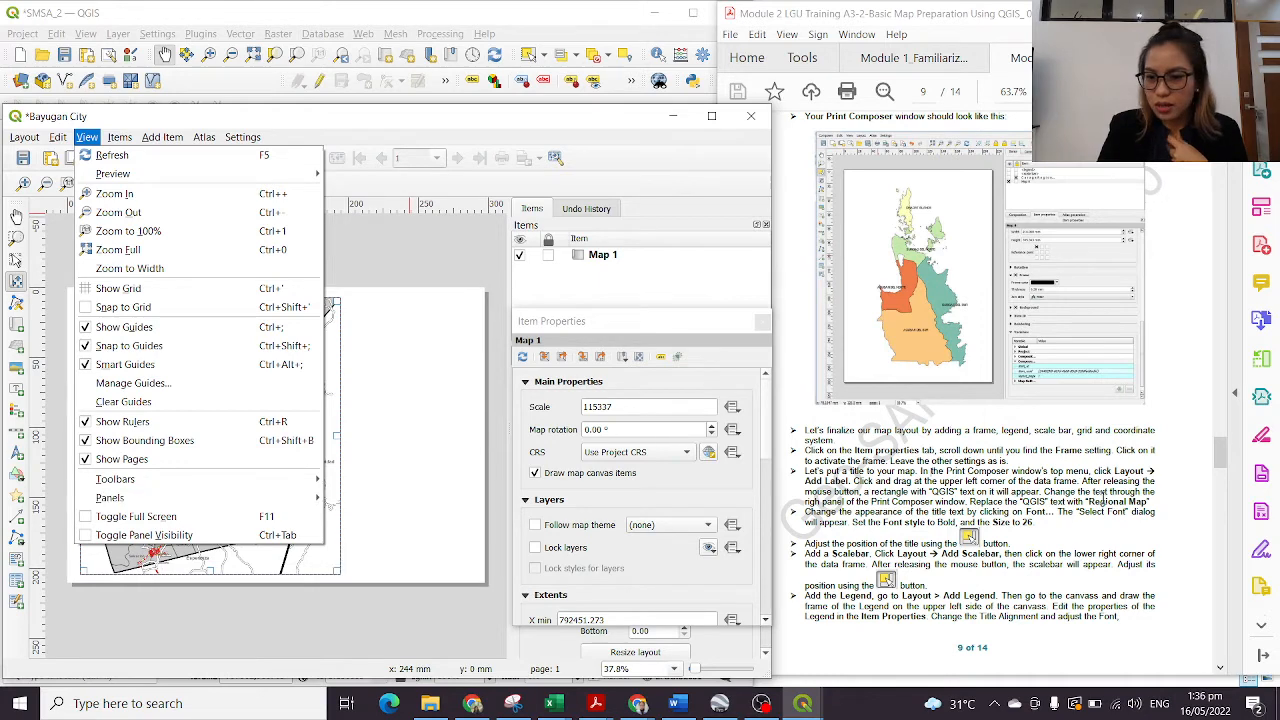
Step: Check the manual's 240000 scale factor instruction against the map's scale setting, and review the manual's sample layout and finalizing steps
left_click(1044, 460)
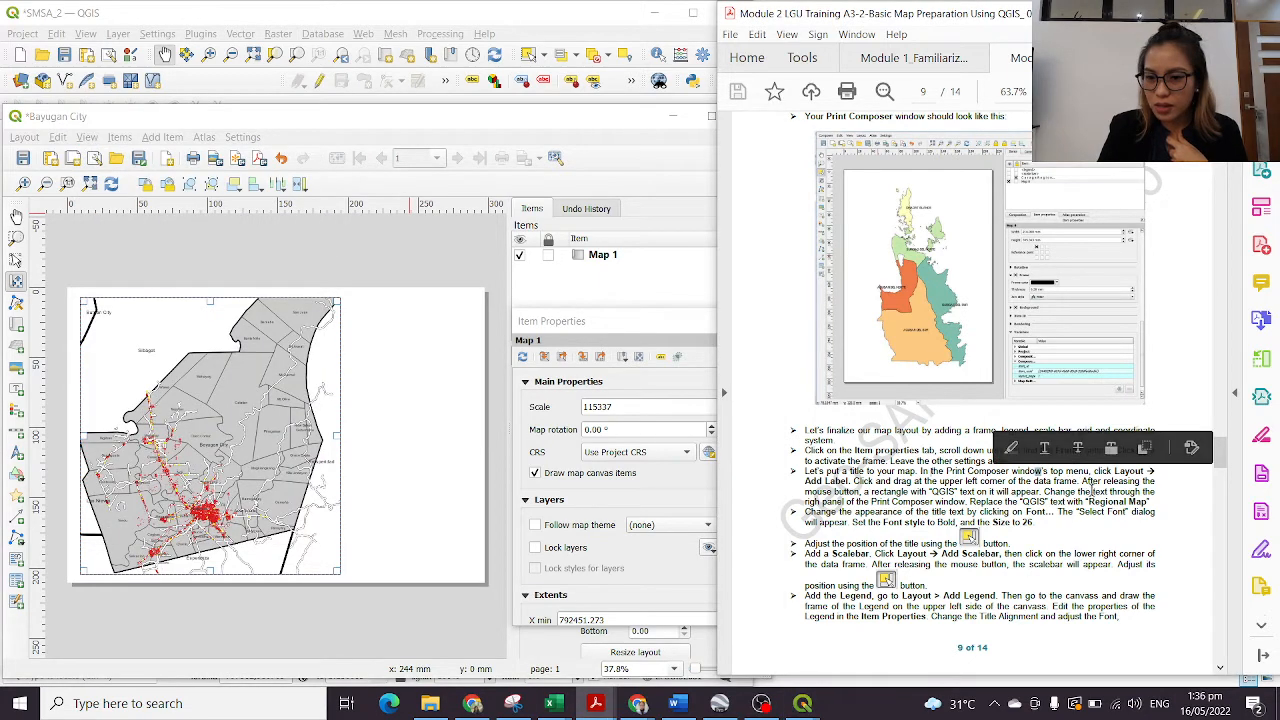
scroll(1100, 470, "up", 3)
scroll(1106, 470, "up", 5)
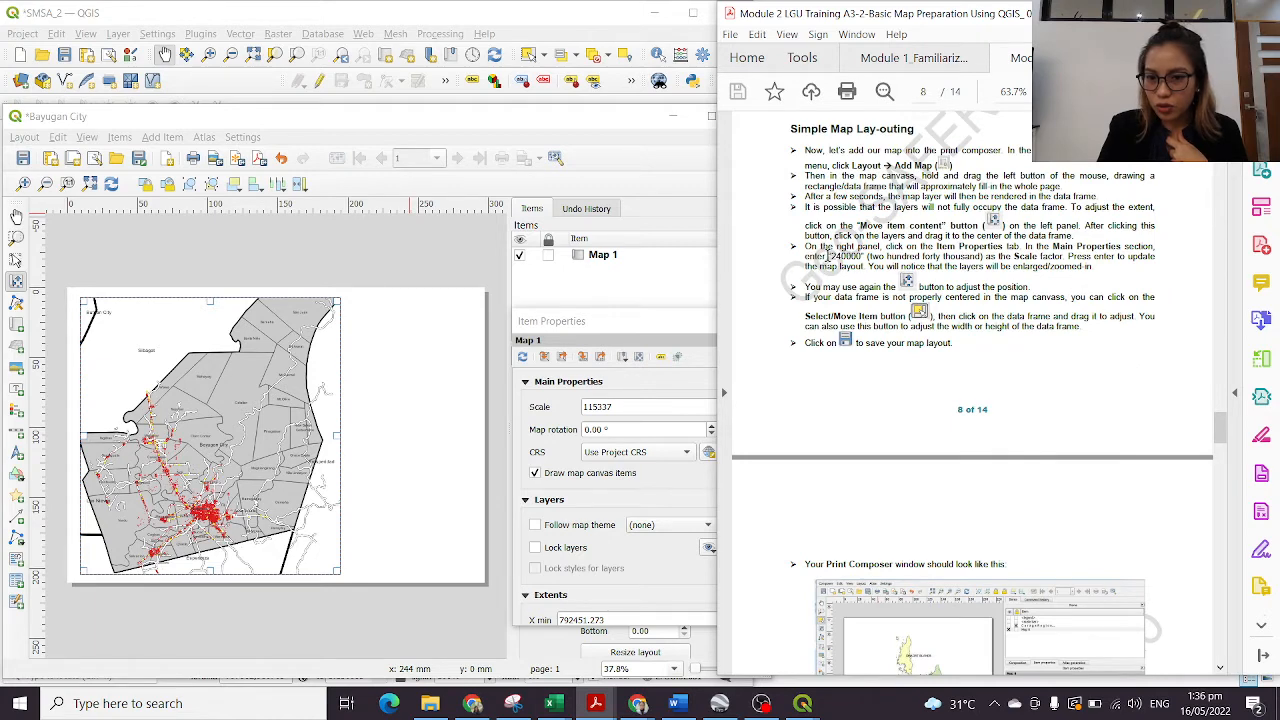
left_click_drag(827, 256, 884, 257)
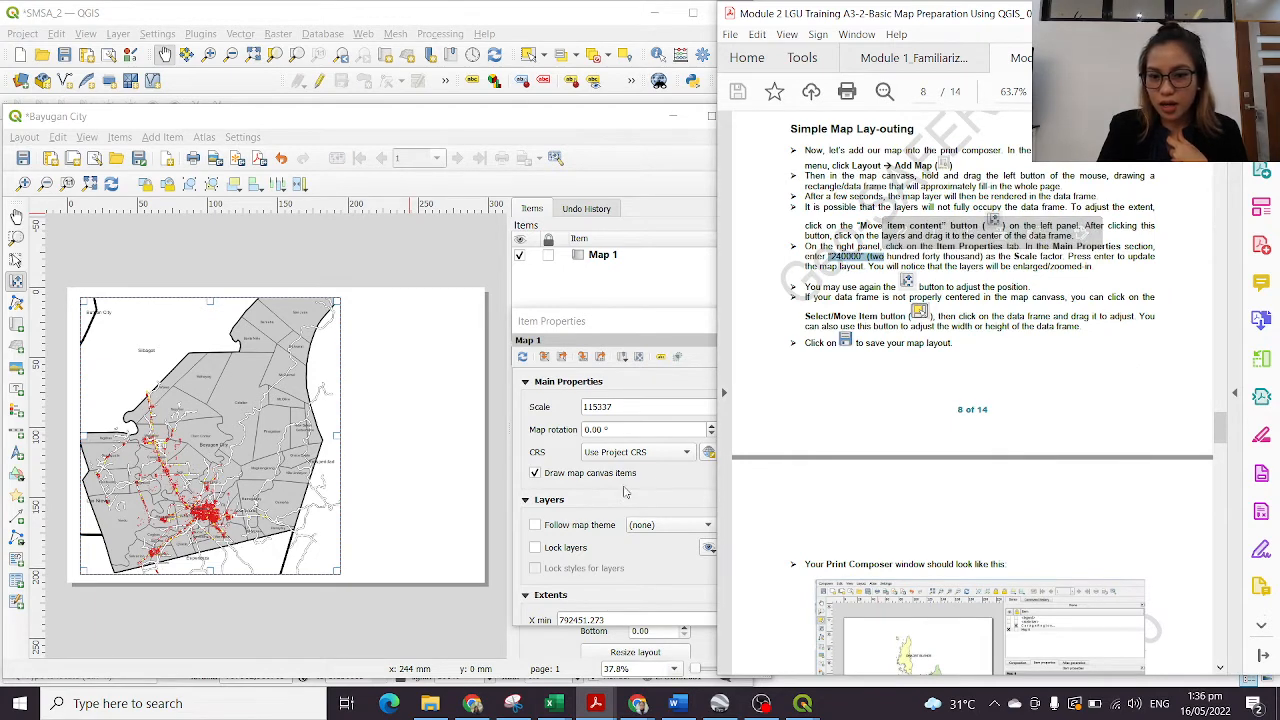
left_click(627, 406)
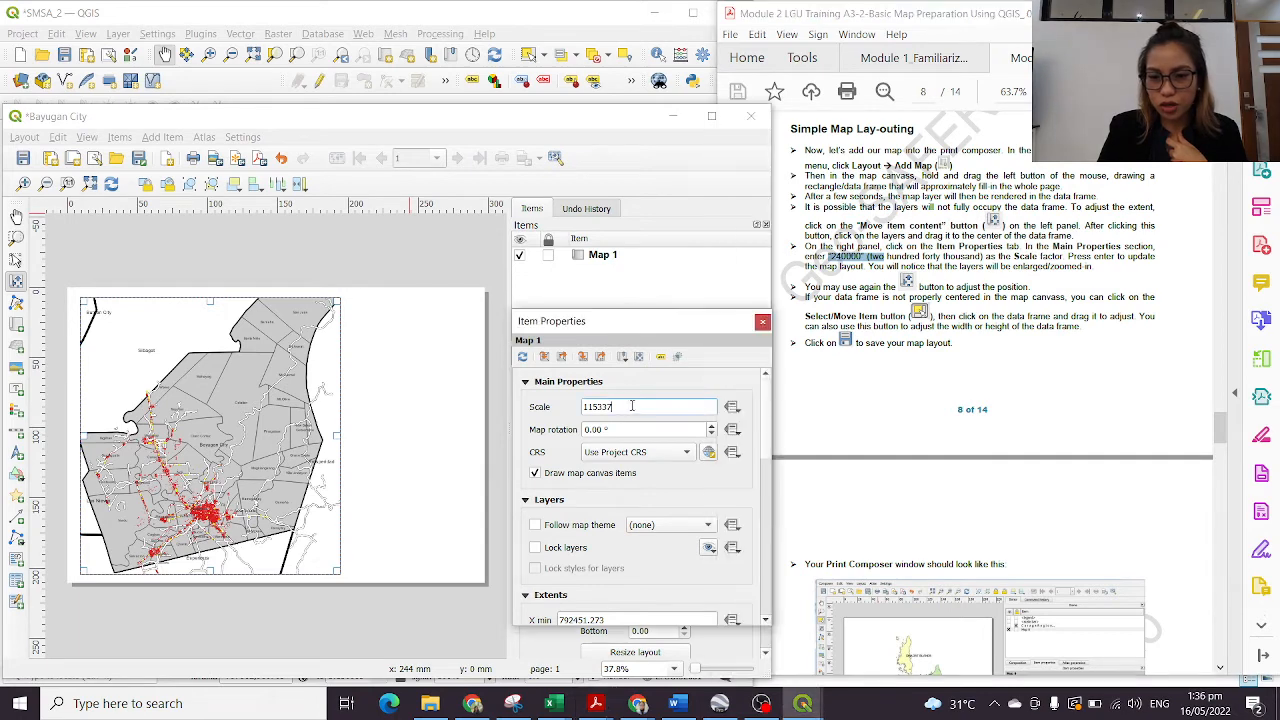
left_click(810, 337)
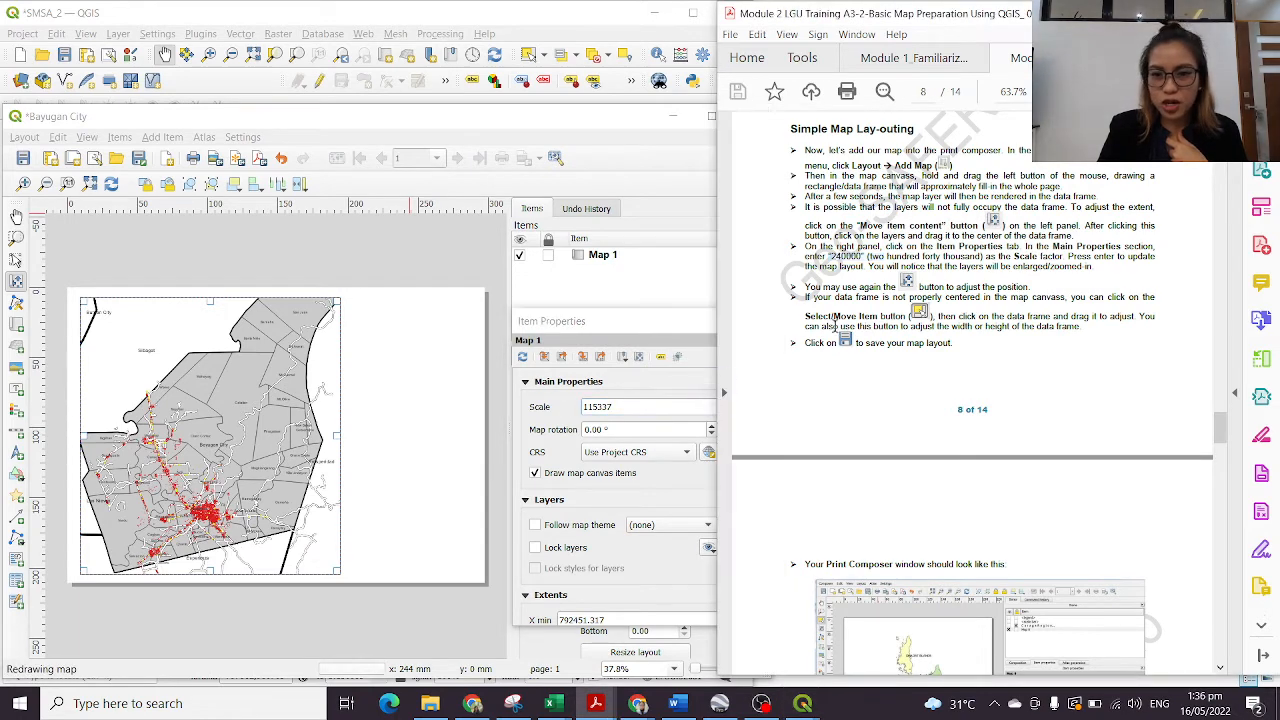
scroll(1043, 305, "up", 3)
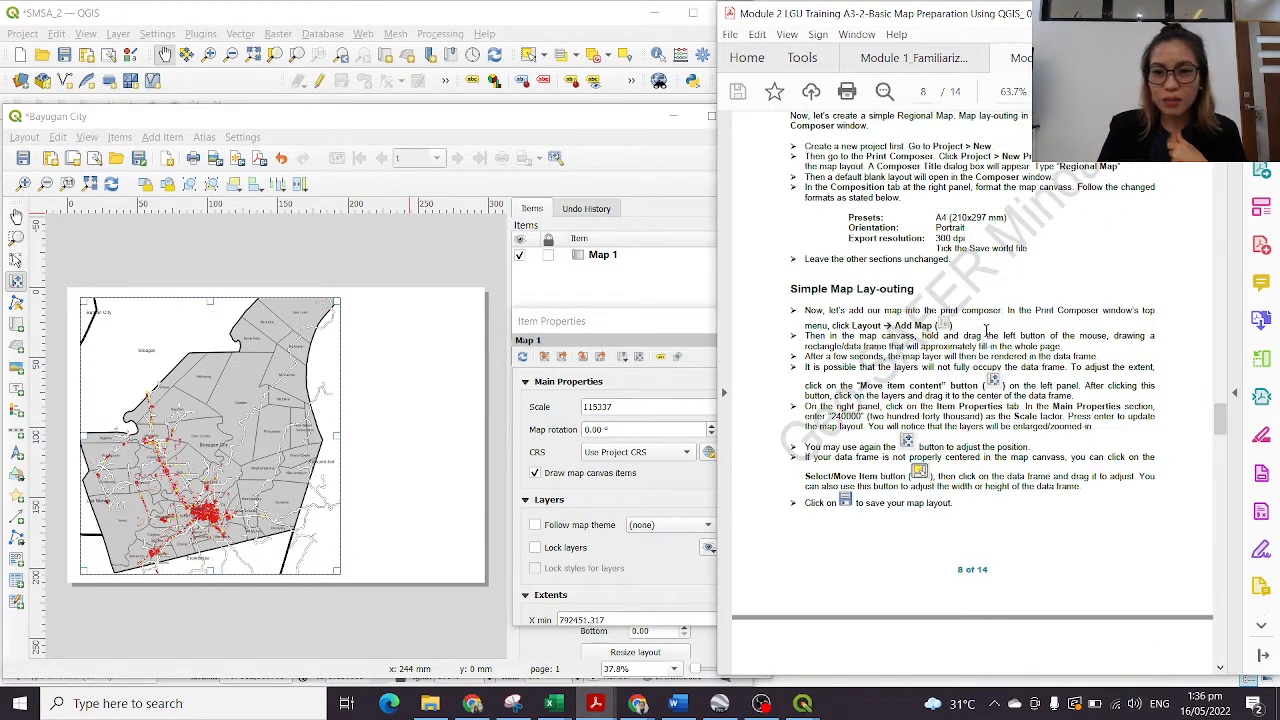
scroll(1045, 391, "down", 6)
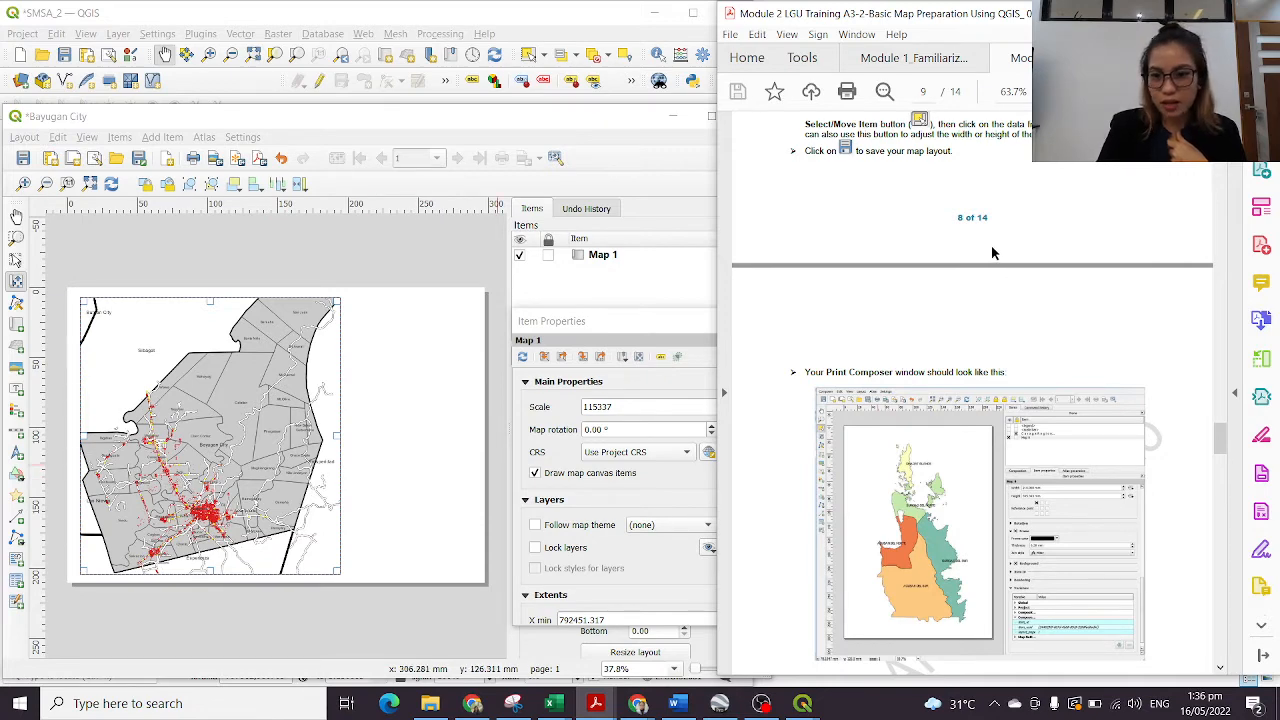
scroll(978, 288, "down", 6)
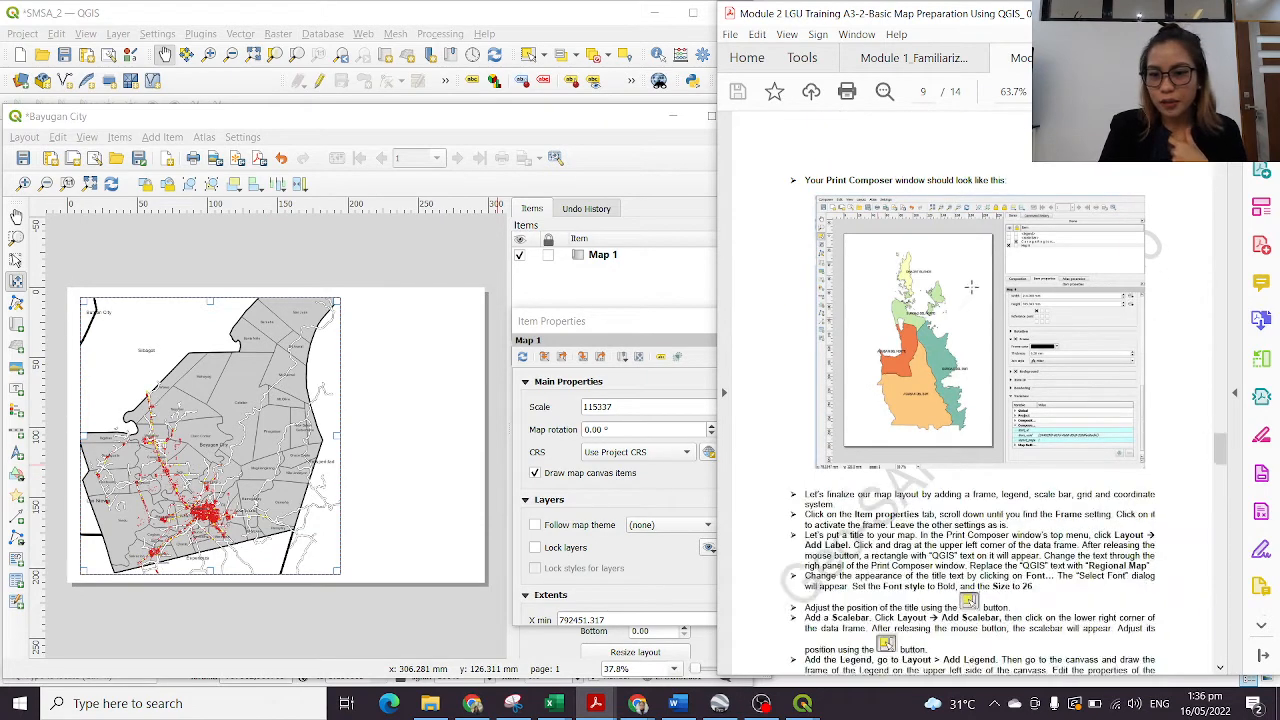
Step: Reread the manual's simple map lay-outing steps and its instructions on finalizing the layout with a frame, title, scale bar, legend and grid
scroll(978, 288, "up", 8)
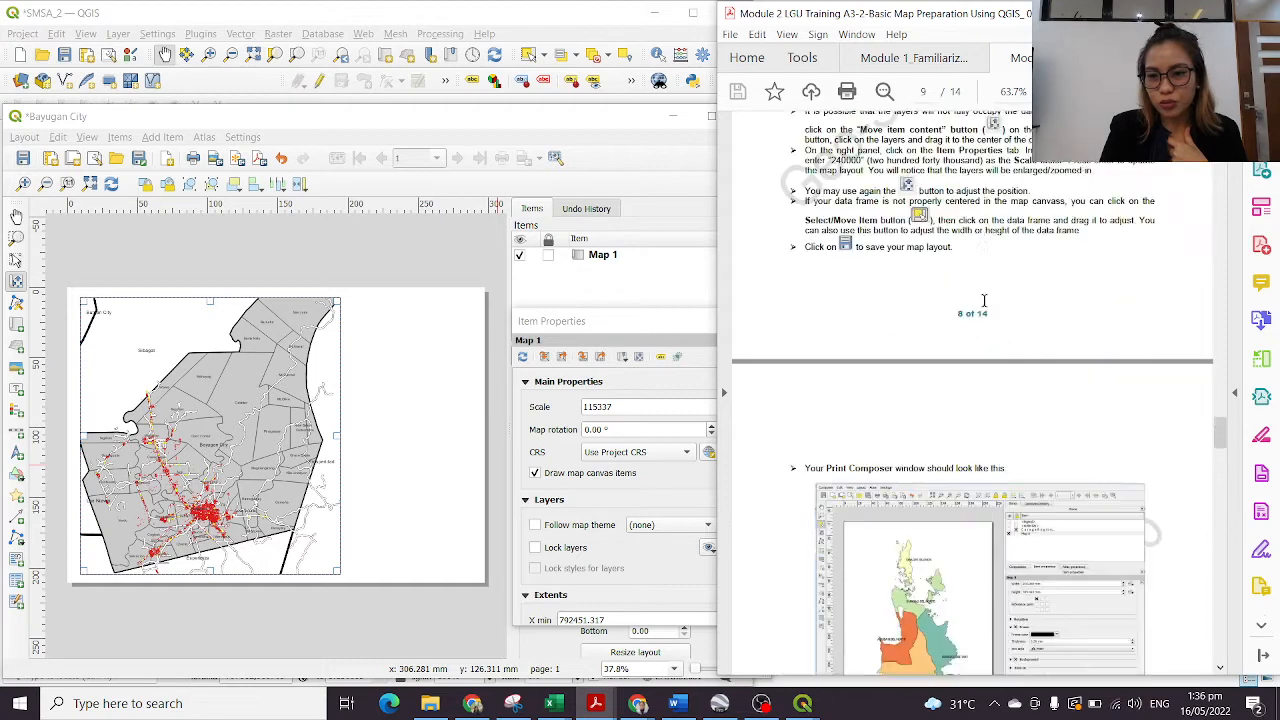
scroll(897, 207, "up", 2)
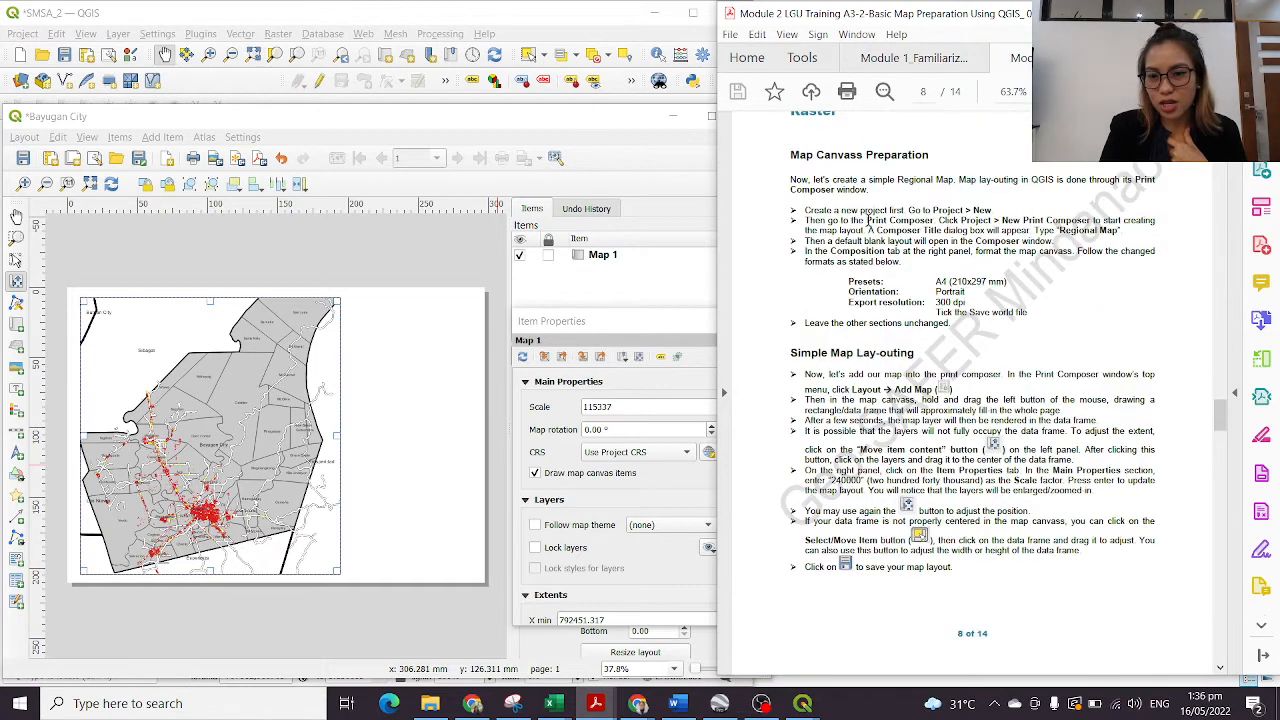
scroll(1058, 482, "down", 3)
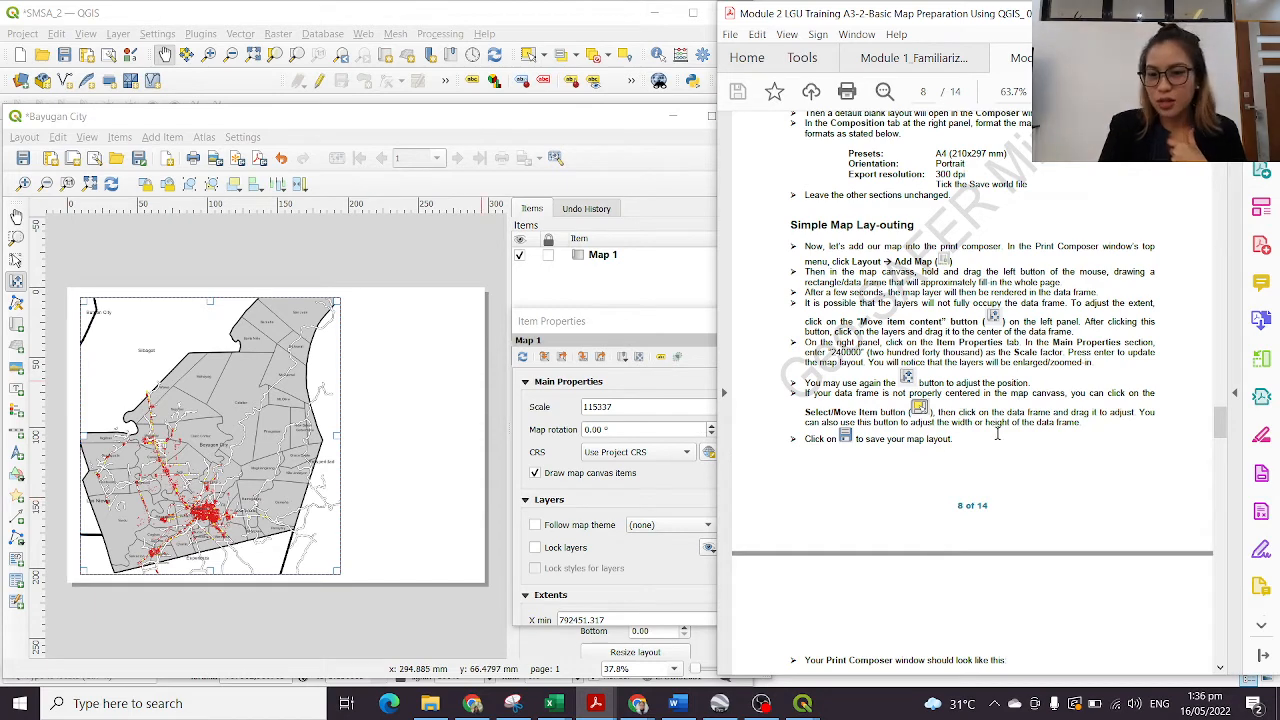
scroll(997, 433, "down", 3)
scroll(1000, 437, "down", 7)
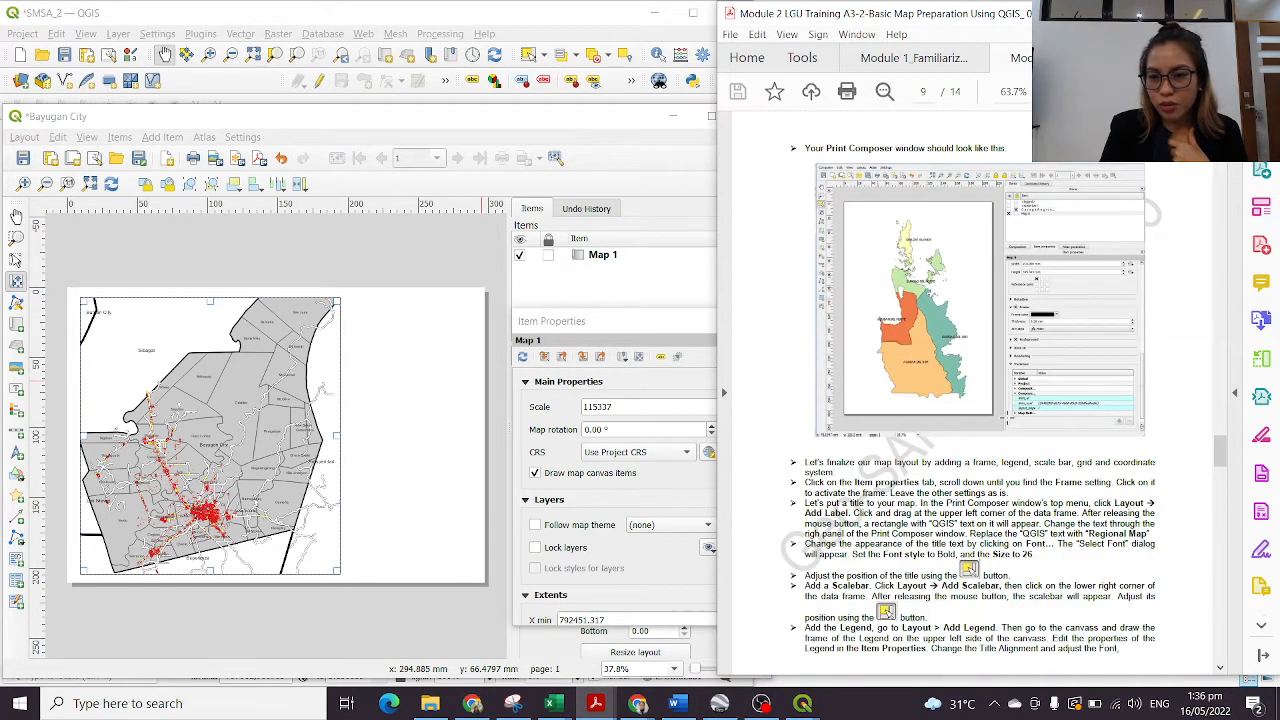
scroll(1008, 418, "down", 1)
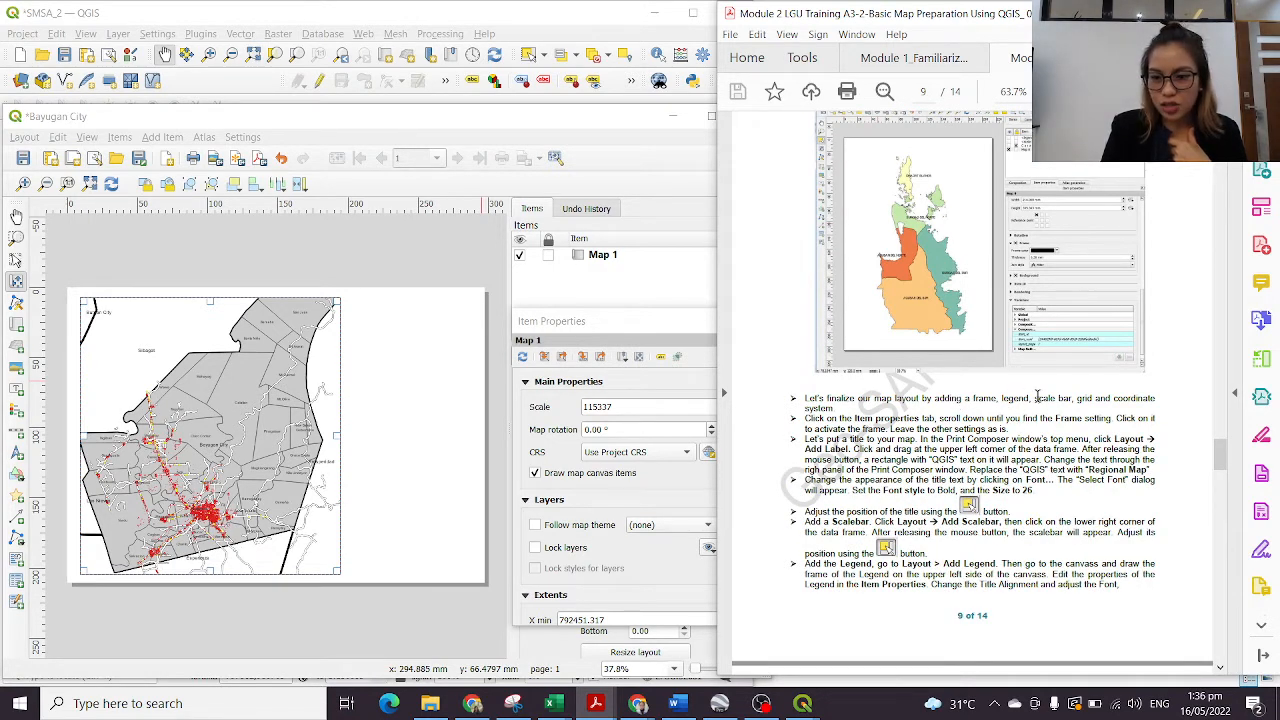
left_click_drag(1036, 397, 1118, 399)
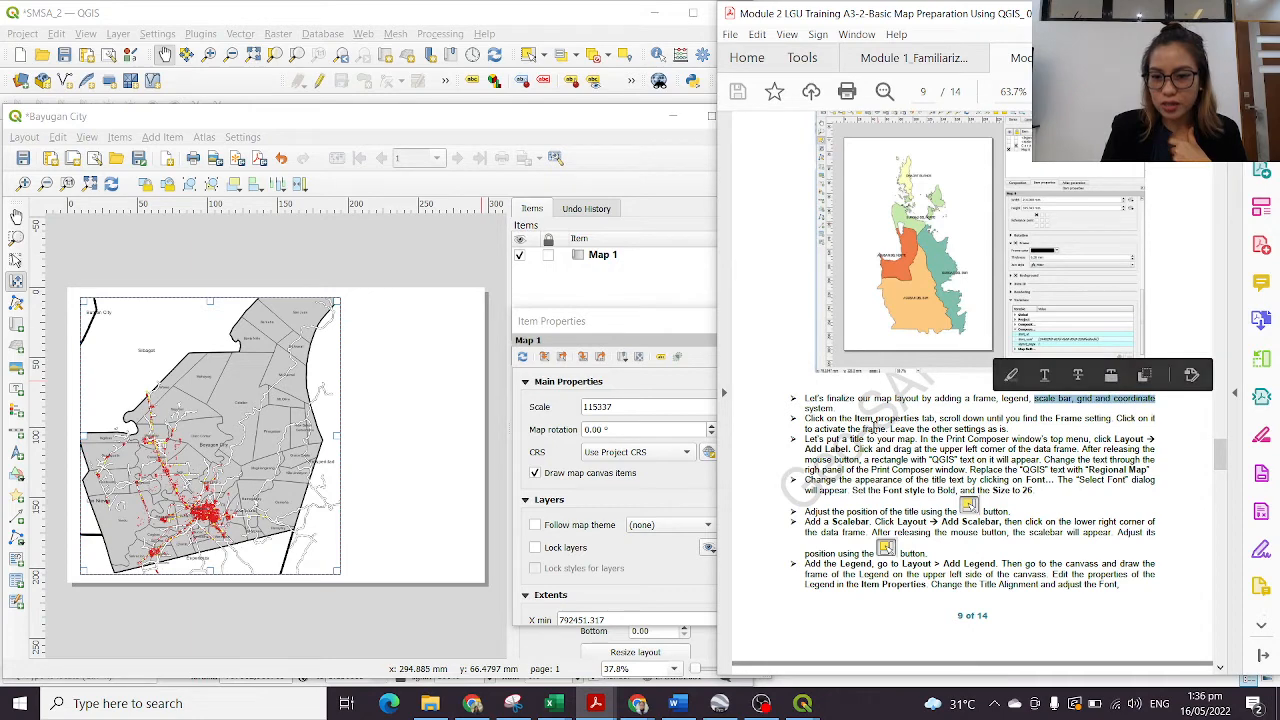
left_click(876, 427)
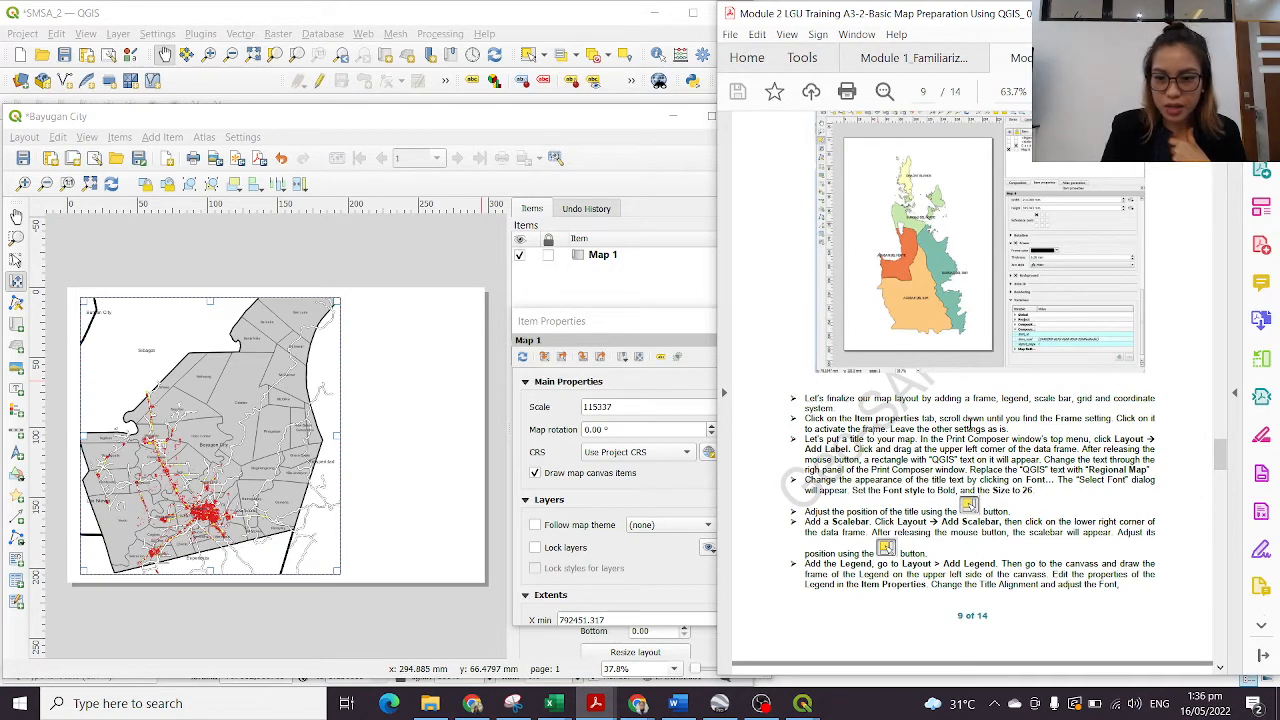
Step: Turn on the frame of the map item and set its thickness to 0.50 mm
left_click(645, 300)
scroll(655, 517, "down", 2)
scroll(660, 520, "down", 3)
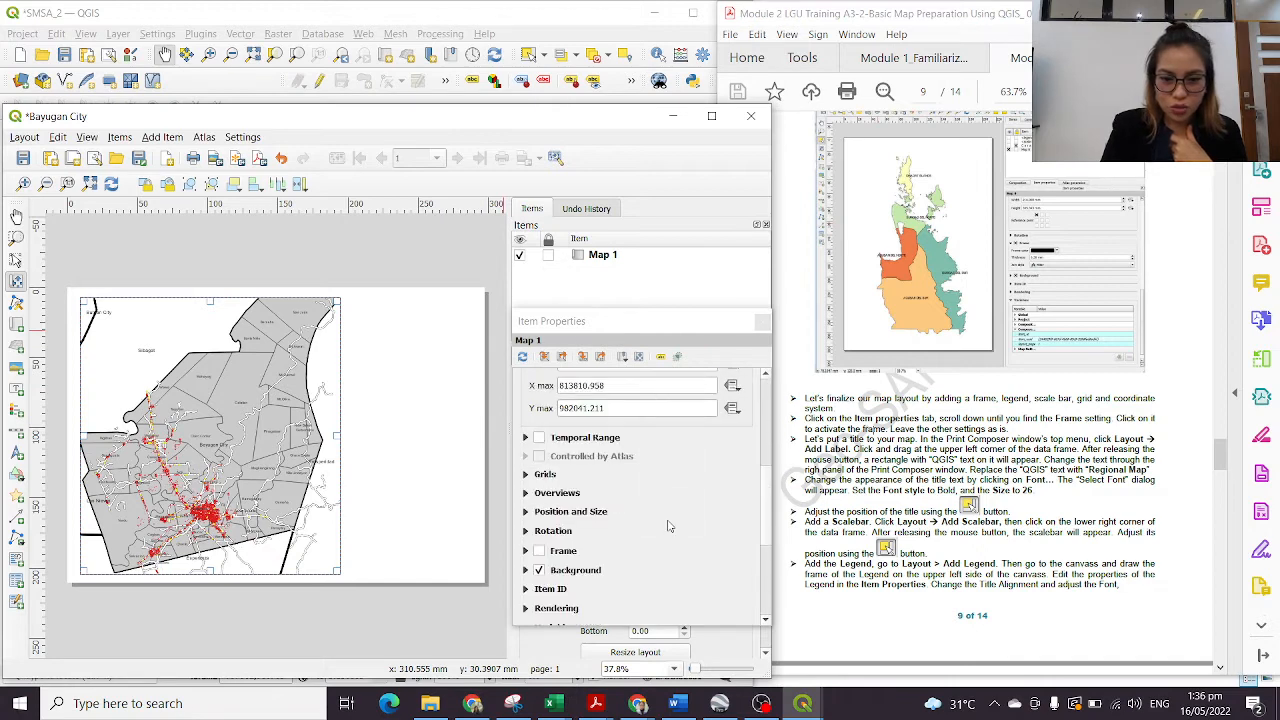
scroll(662, 525, "down", 4)
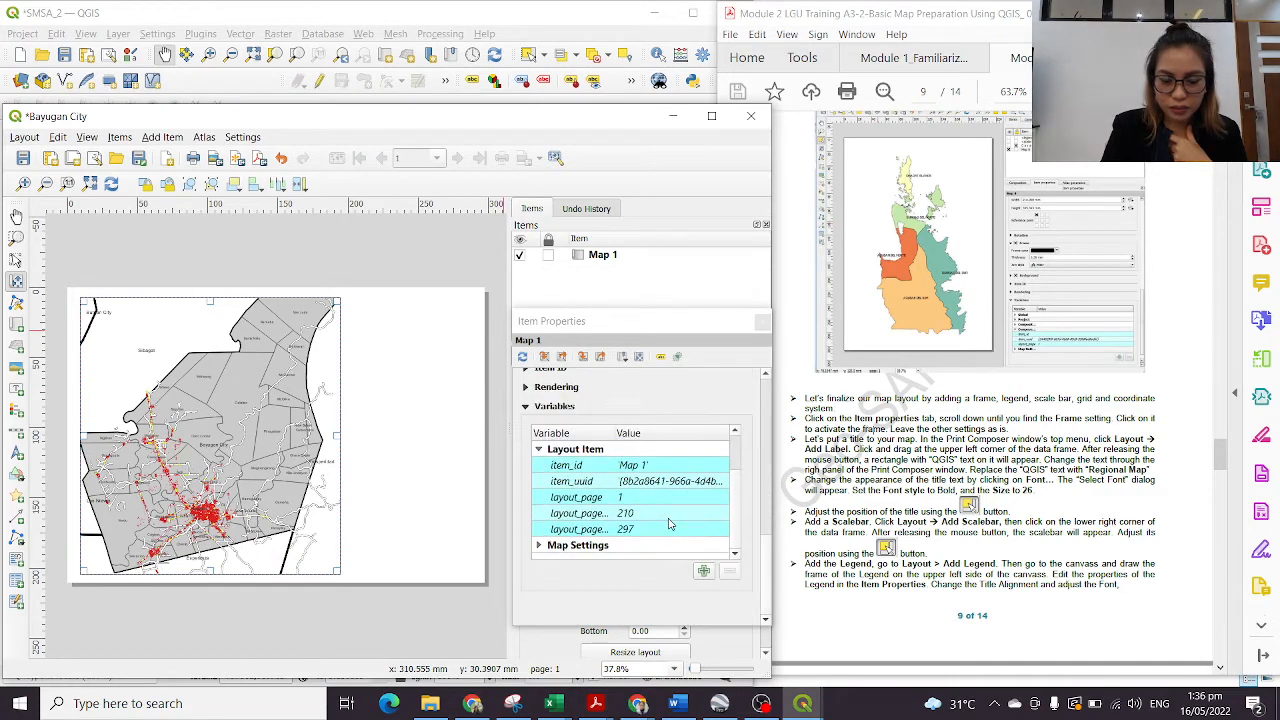
scroll(670, 524, "up", 3)
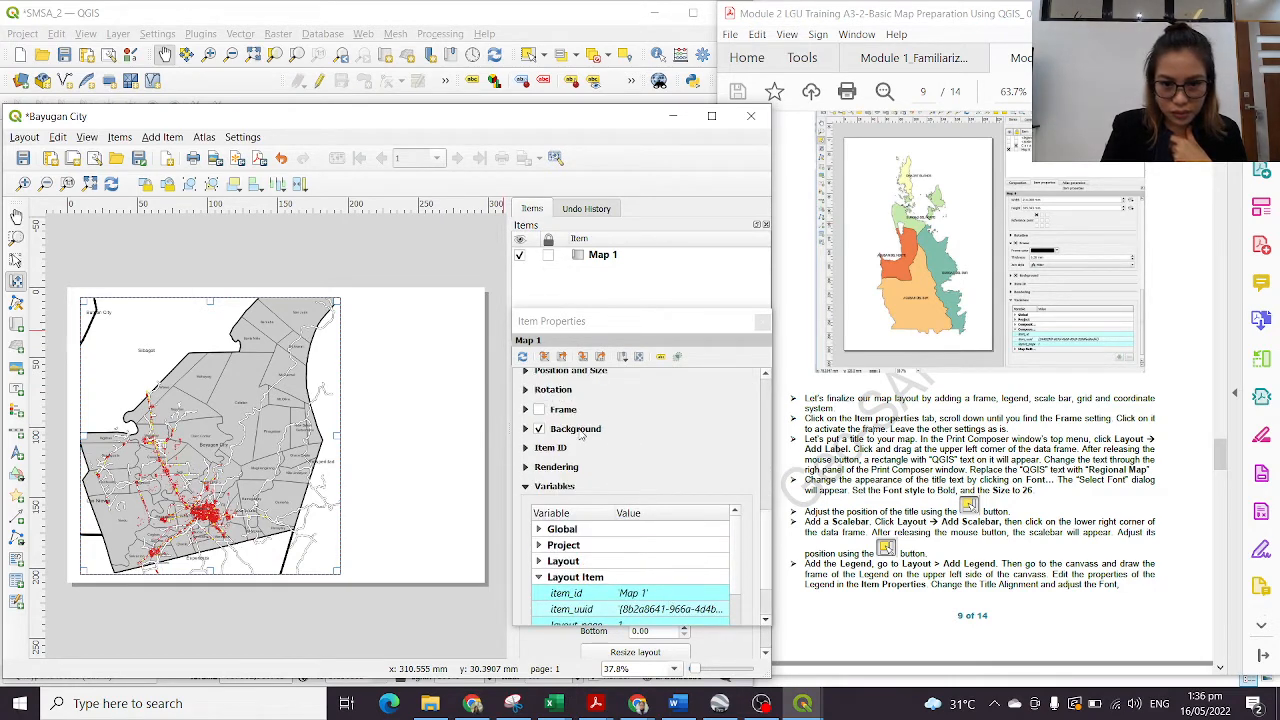
left_click(527, 410)
left_click(527, 410)
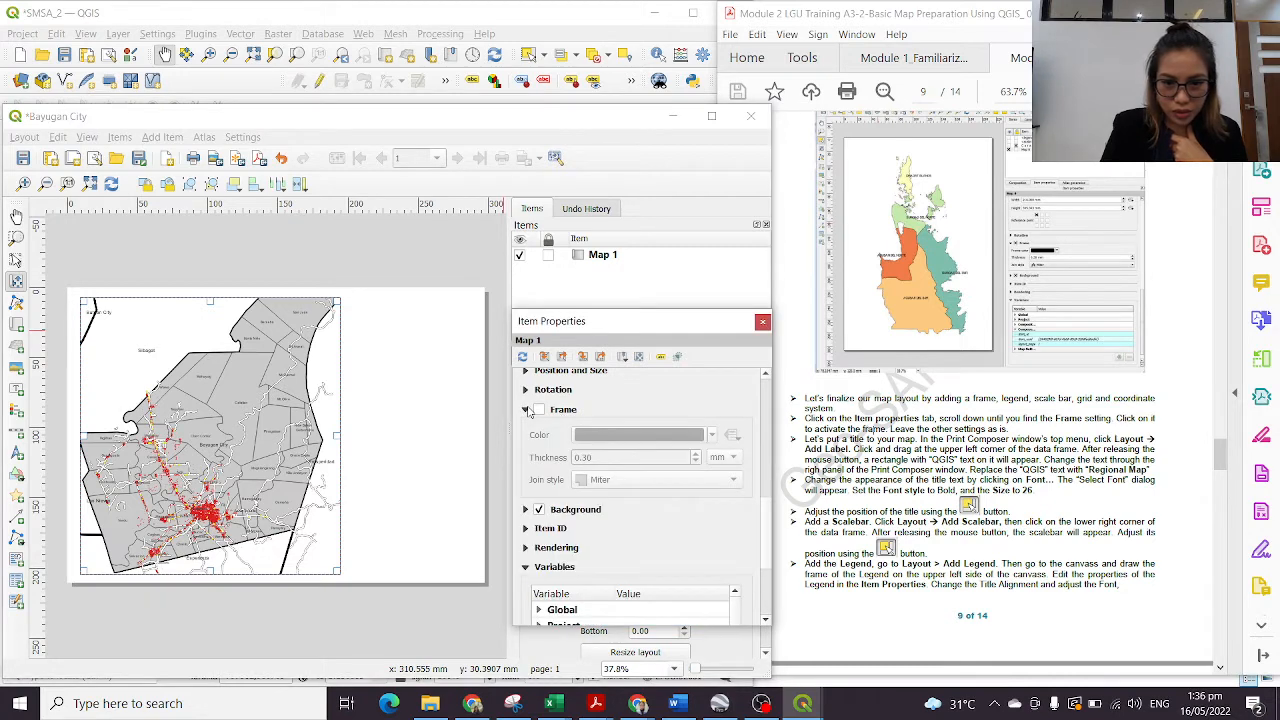
left_click(539, 410)
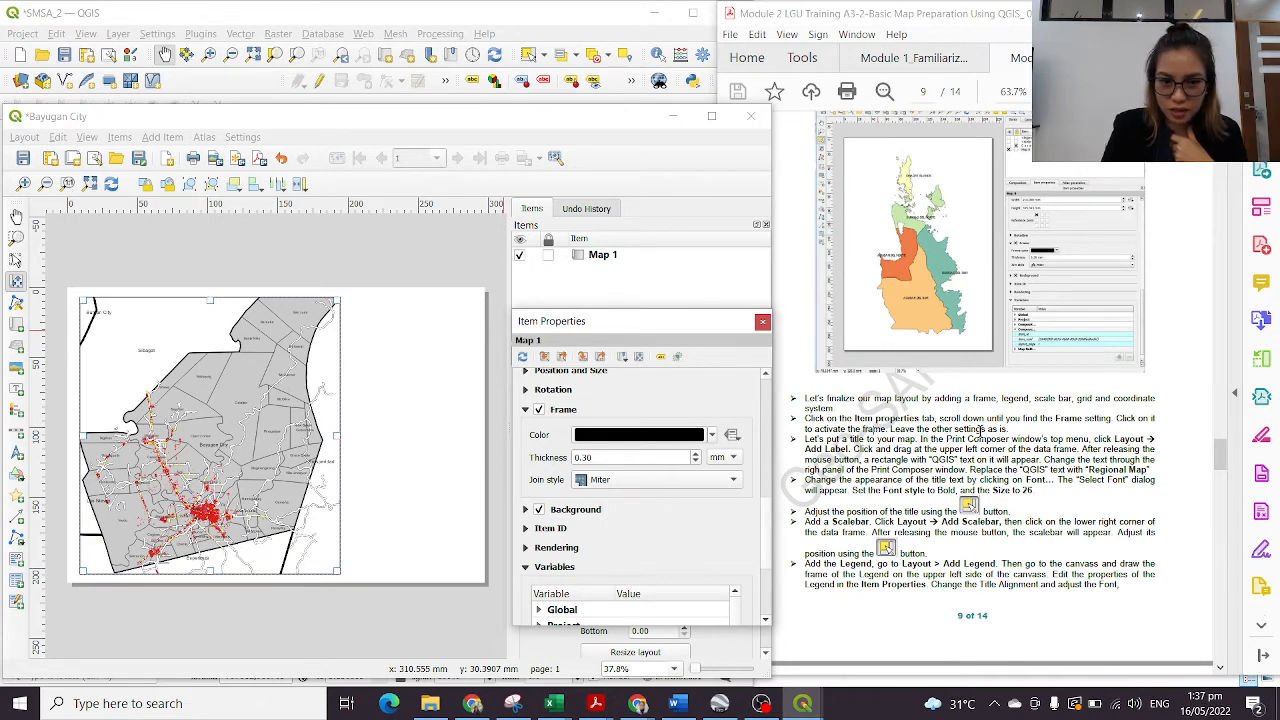
left_click(539, 410)
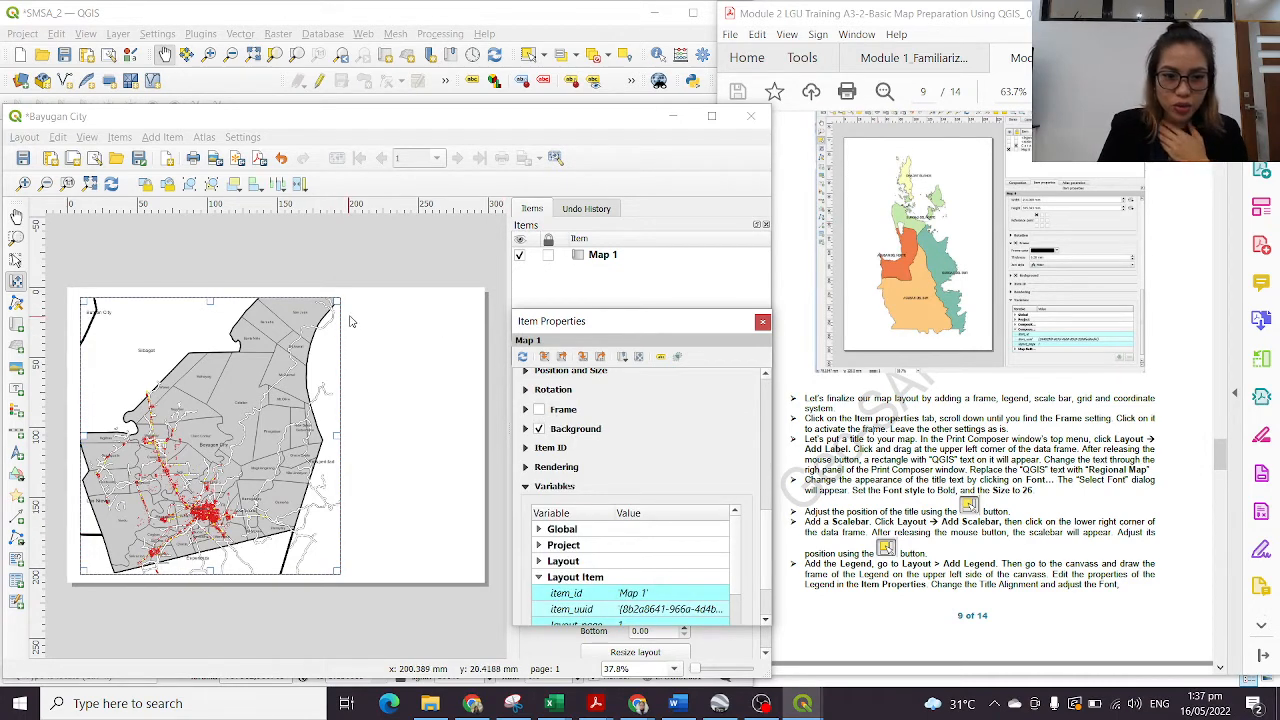
left_click(539, 410)
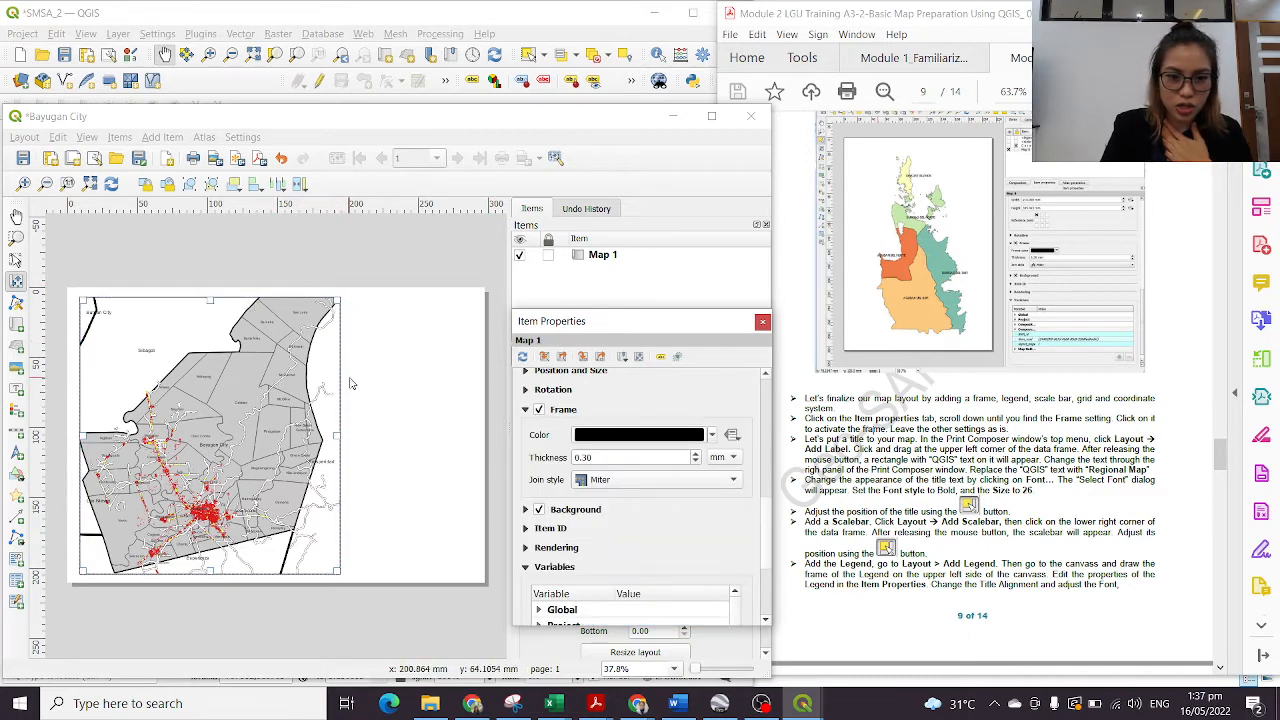
left_click(697, 456)
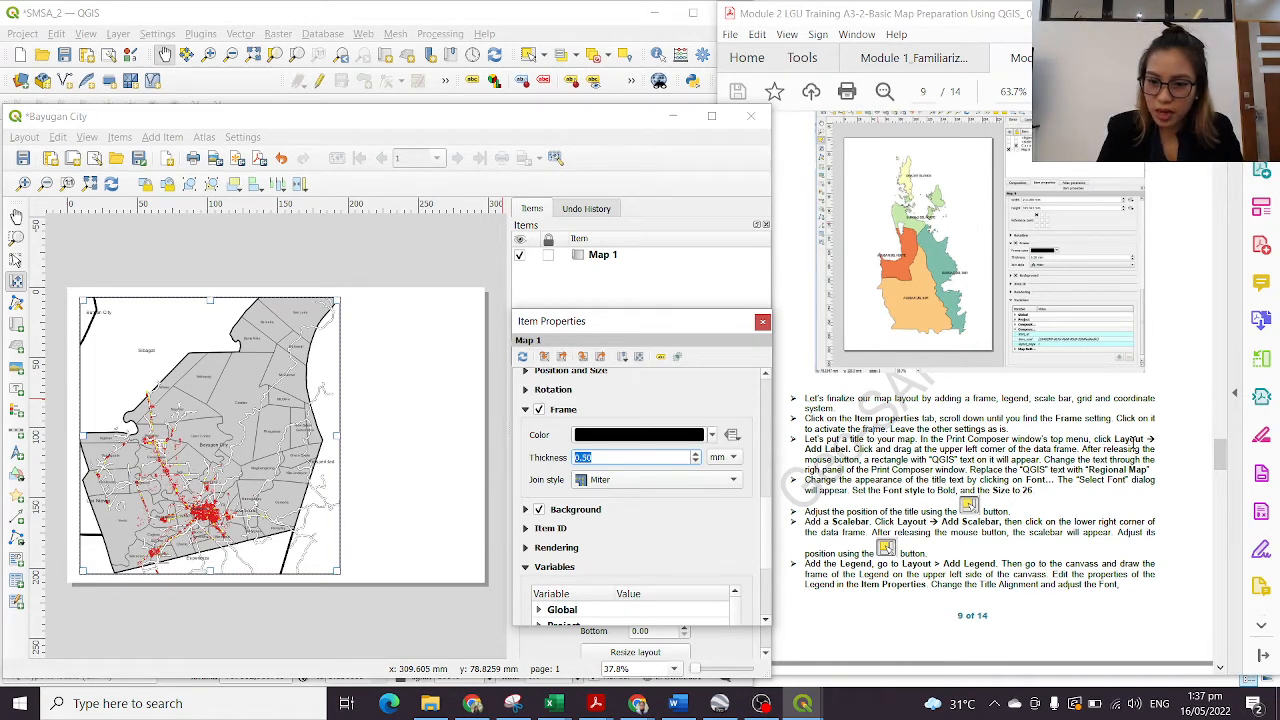
Step: Add a label about 90 mm wide and 14 mm high in the blank area just beyond the map's upper-right corner
left_click(160, 120)
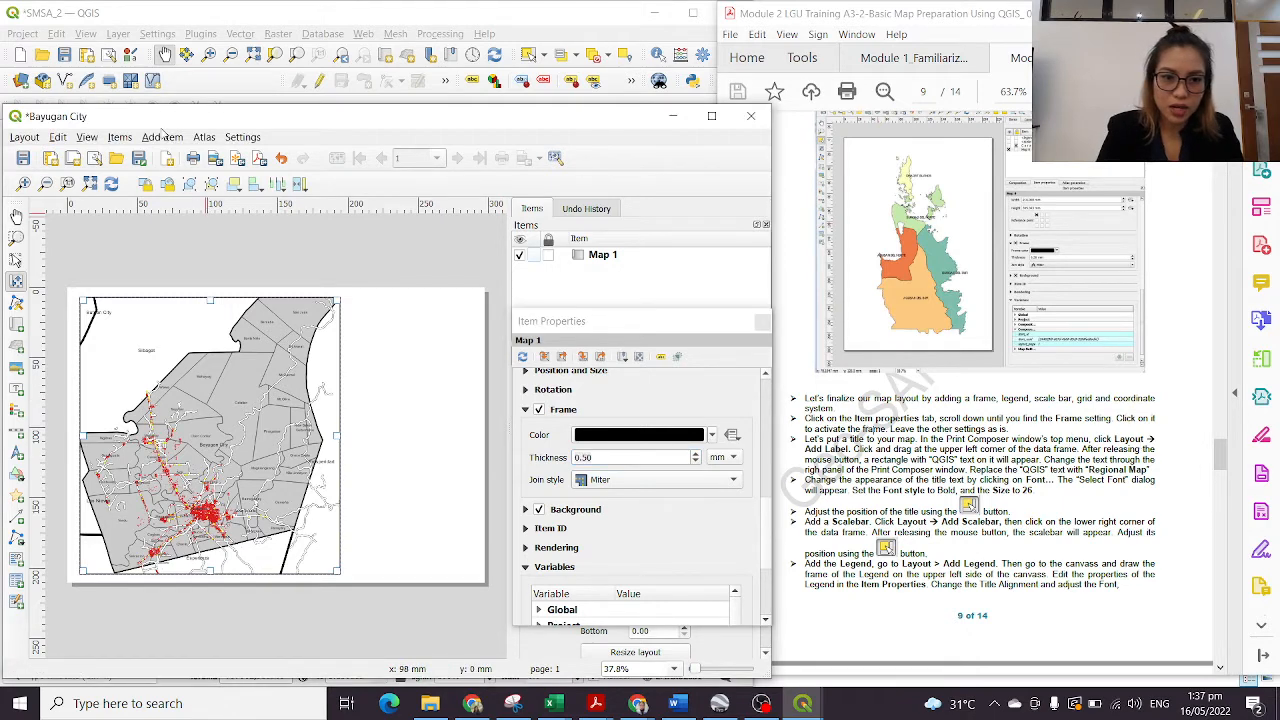
left_click(164, 137)
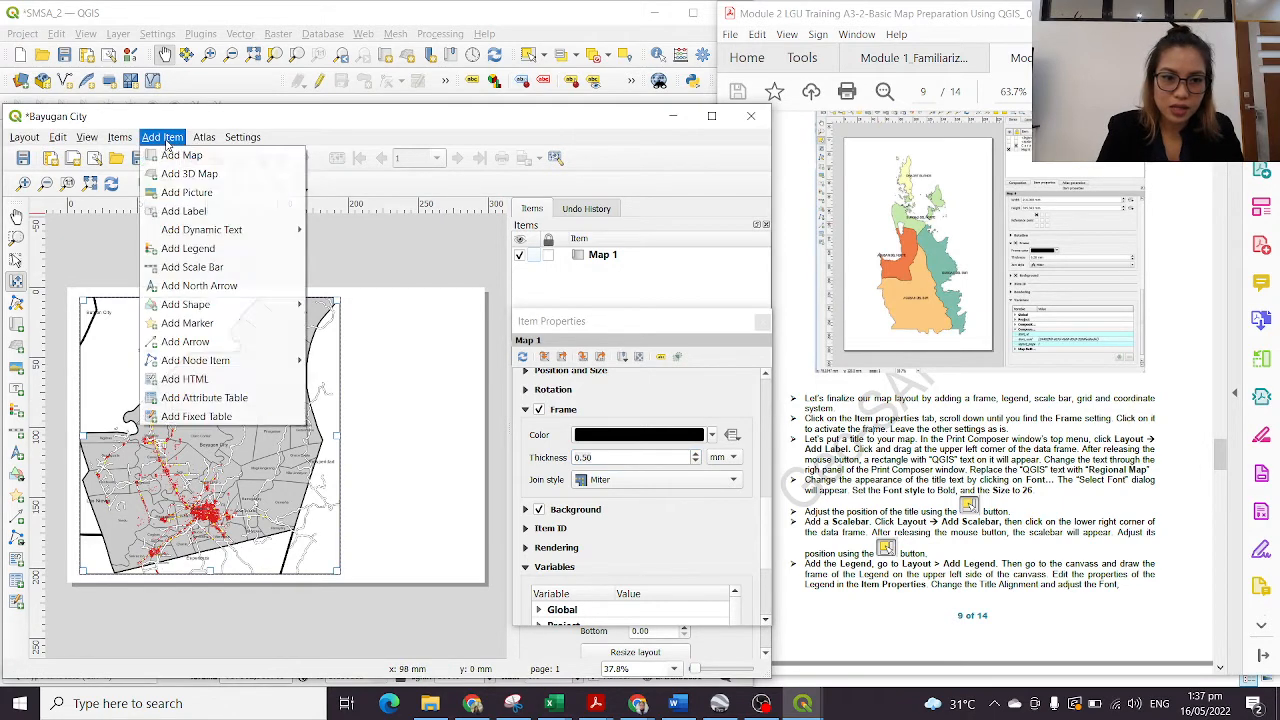
left_click(207, 211)
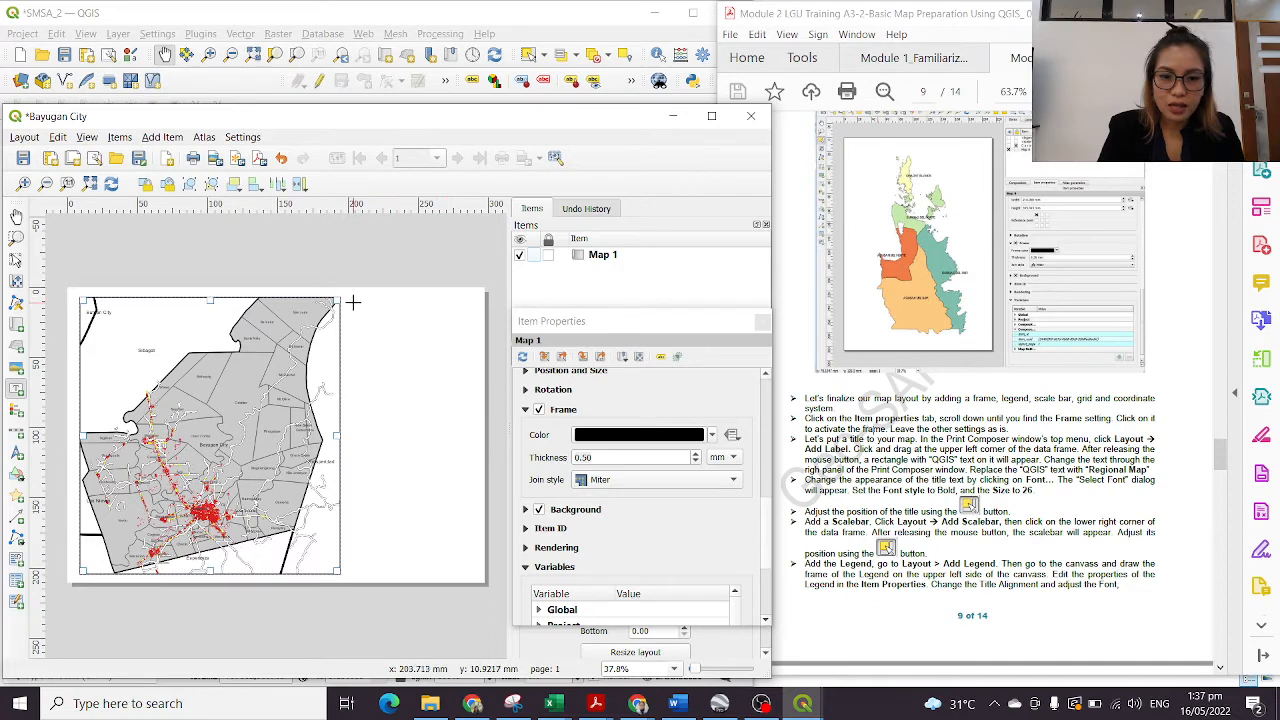
left_click_drag(352, 302, 477, 317)
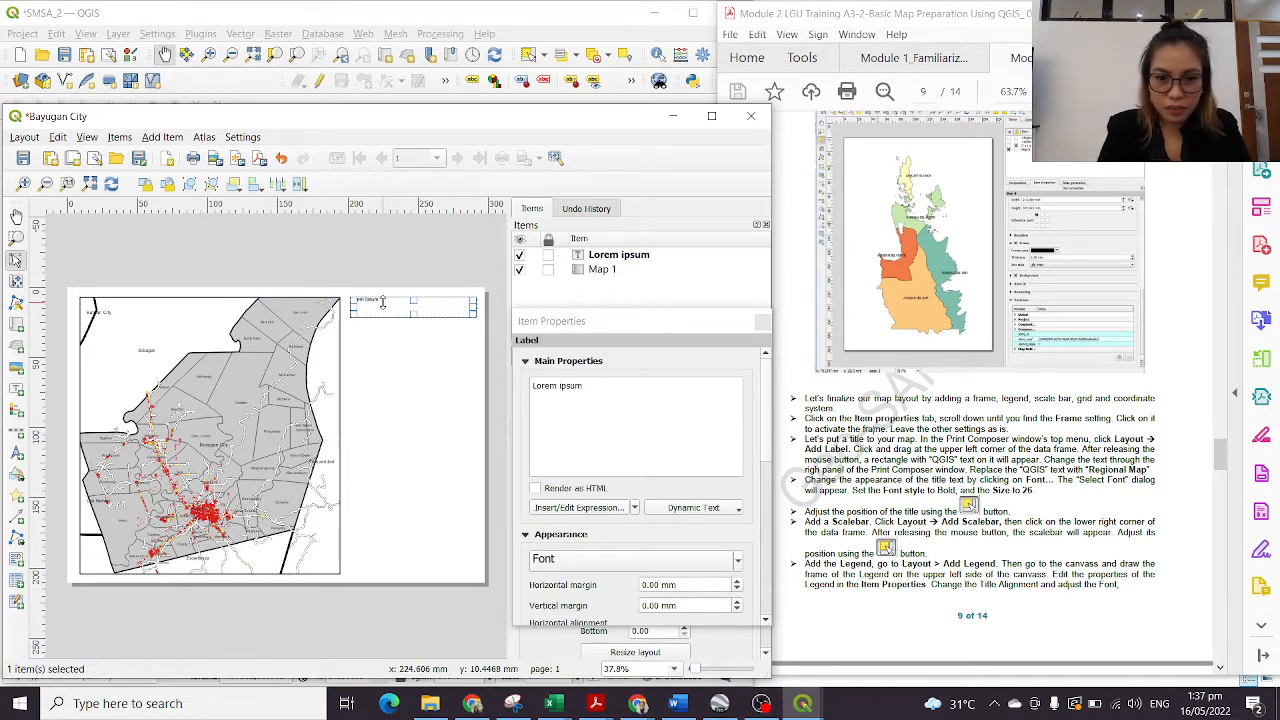
Step: Replace the label's placeholder text with the title "Map of Bayugan City"
key("ctrl+a")
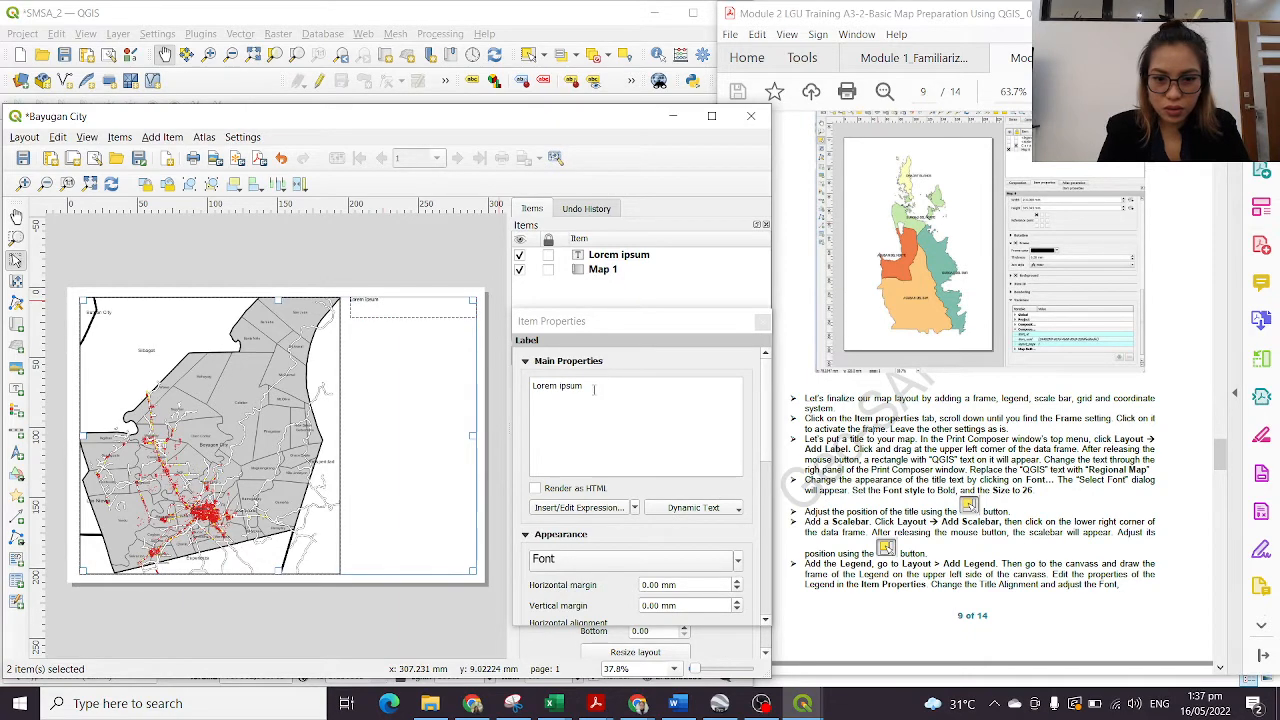
left_click_drag(596, 387, 512, 384)
type("Bay")
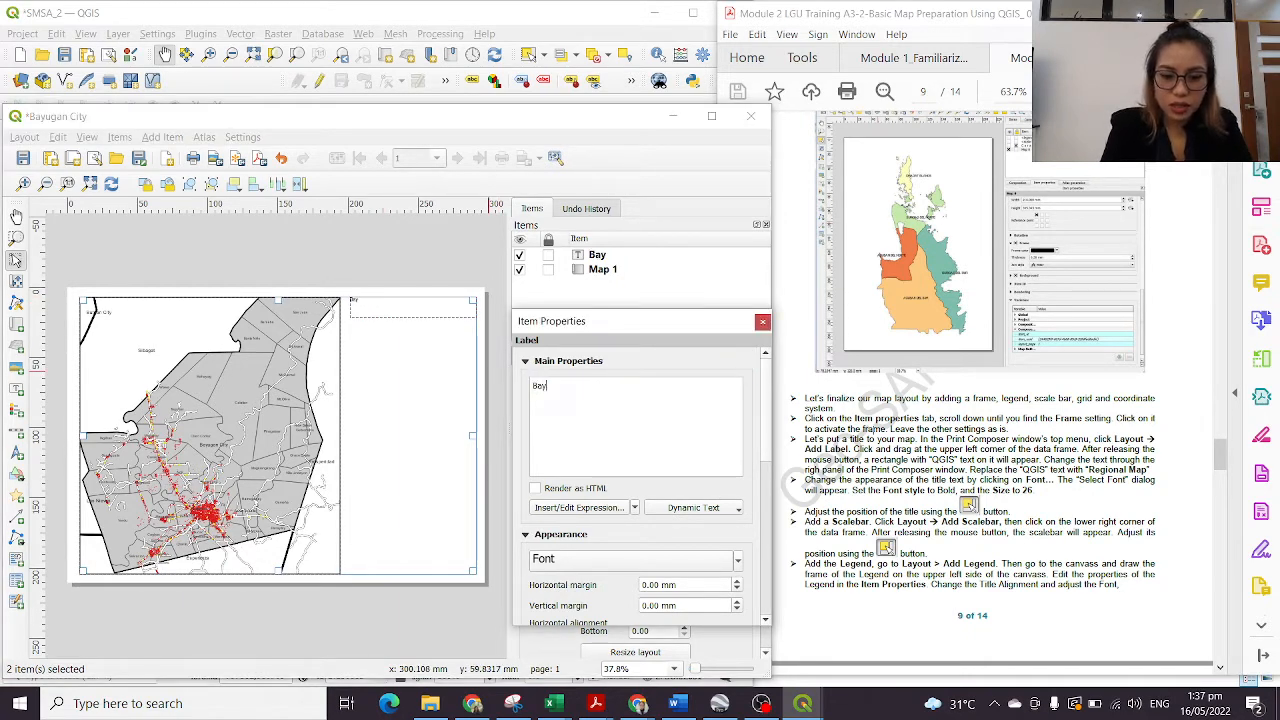
type("ugan Ci")
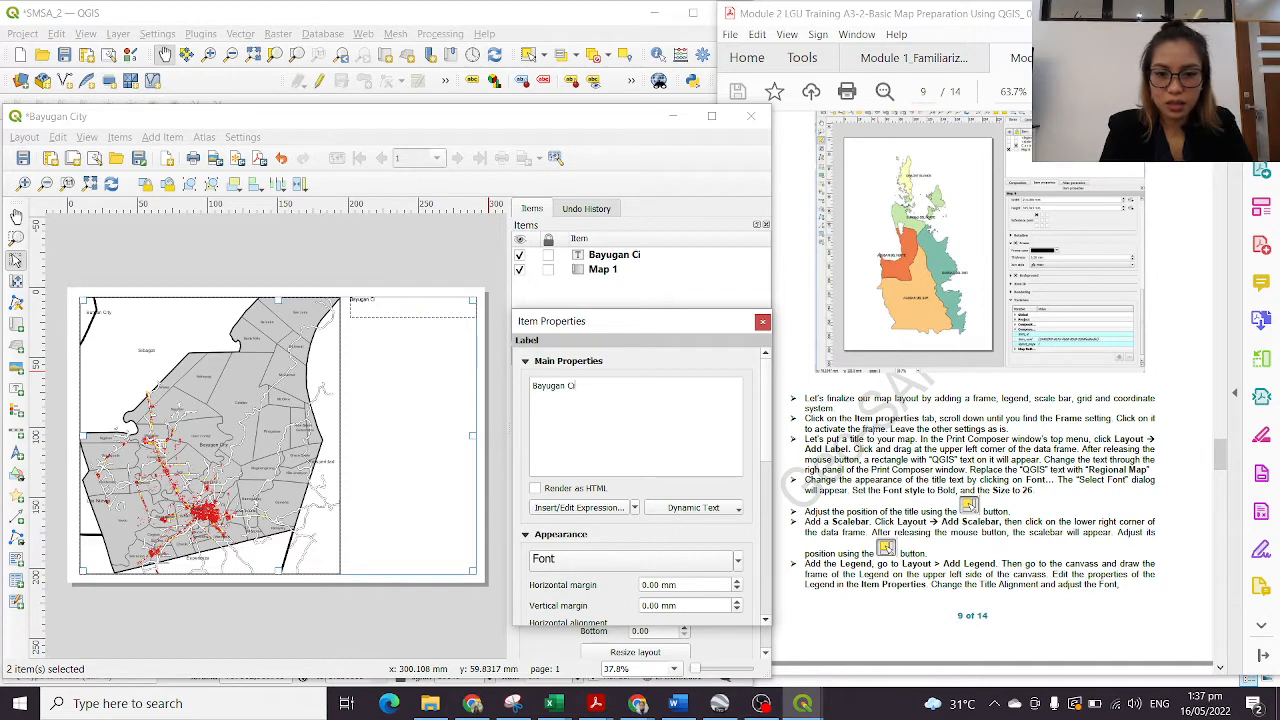
type("ty")
key("ctrl+a")
key("BackSpace")
type("Ma")
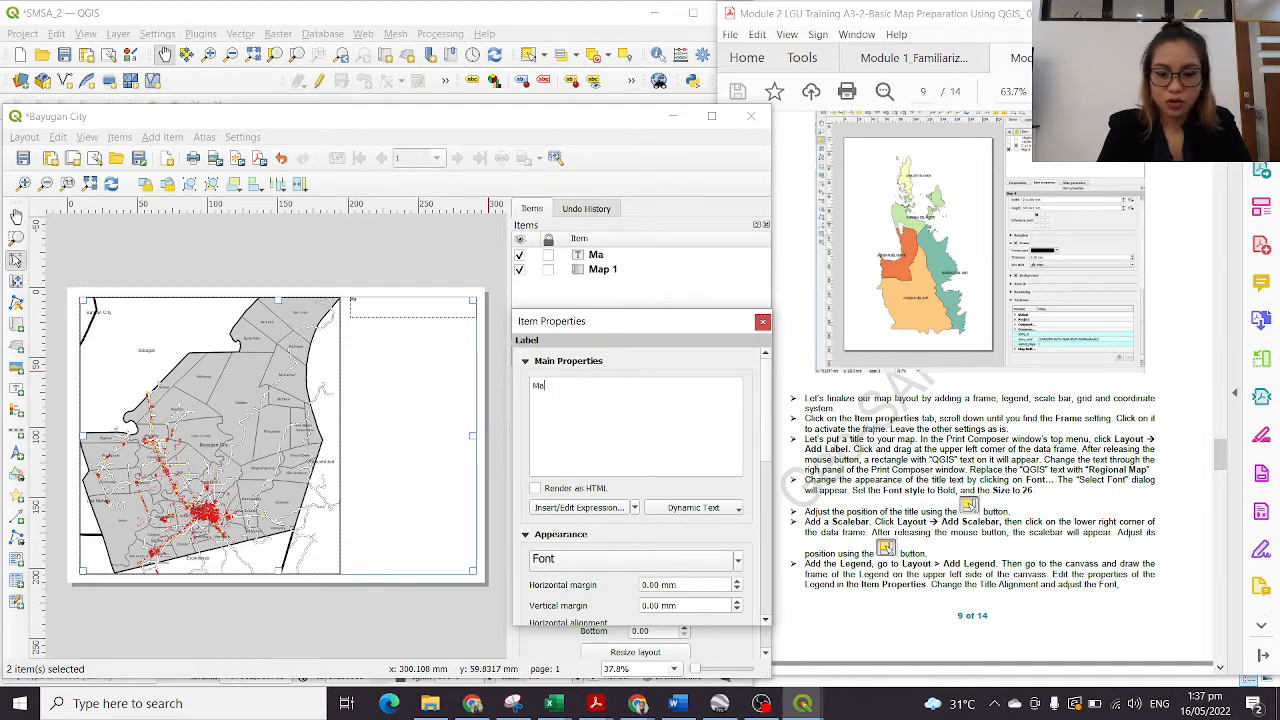
type("p of Bayugan")
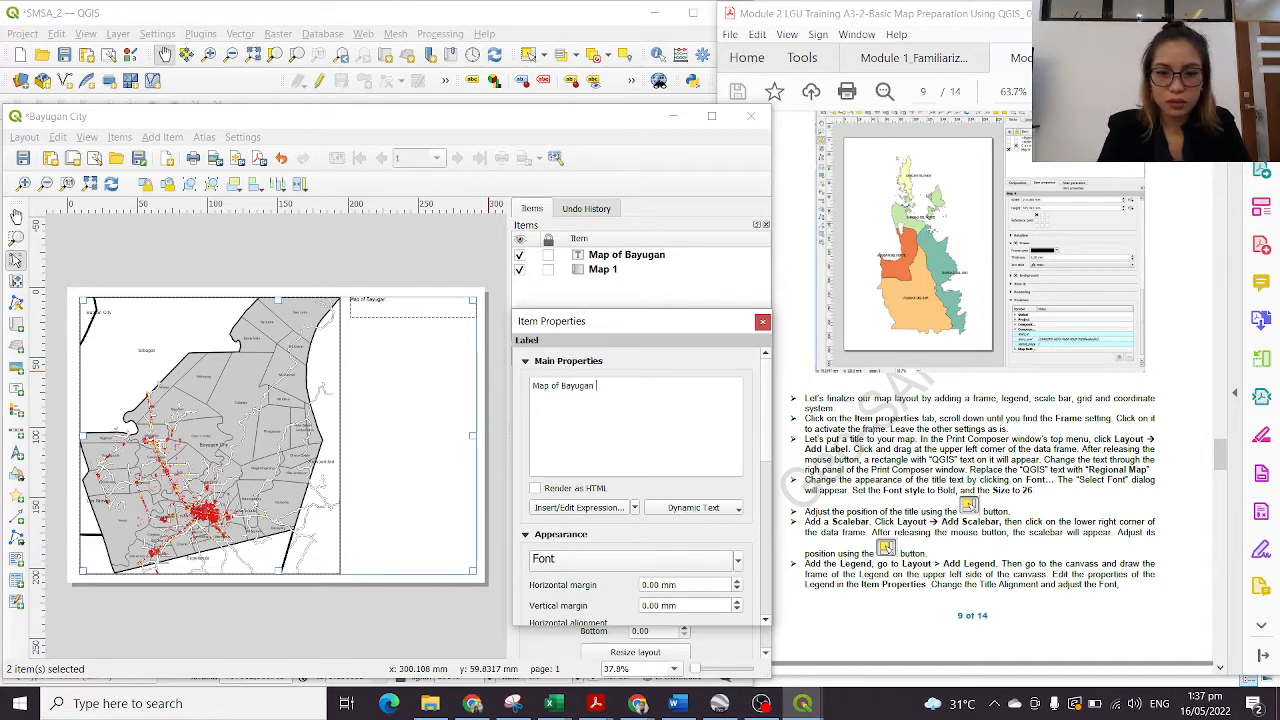
type(" City")
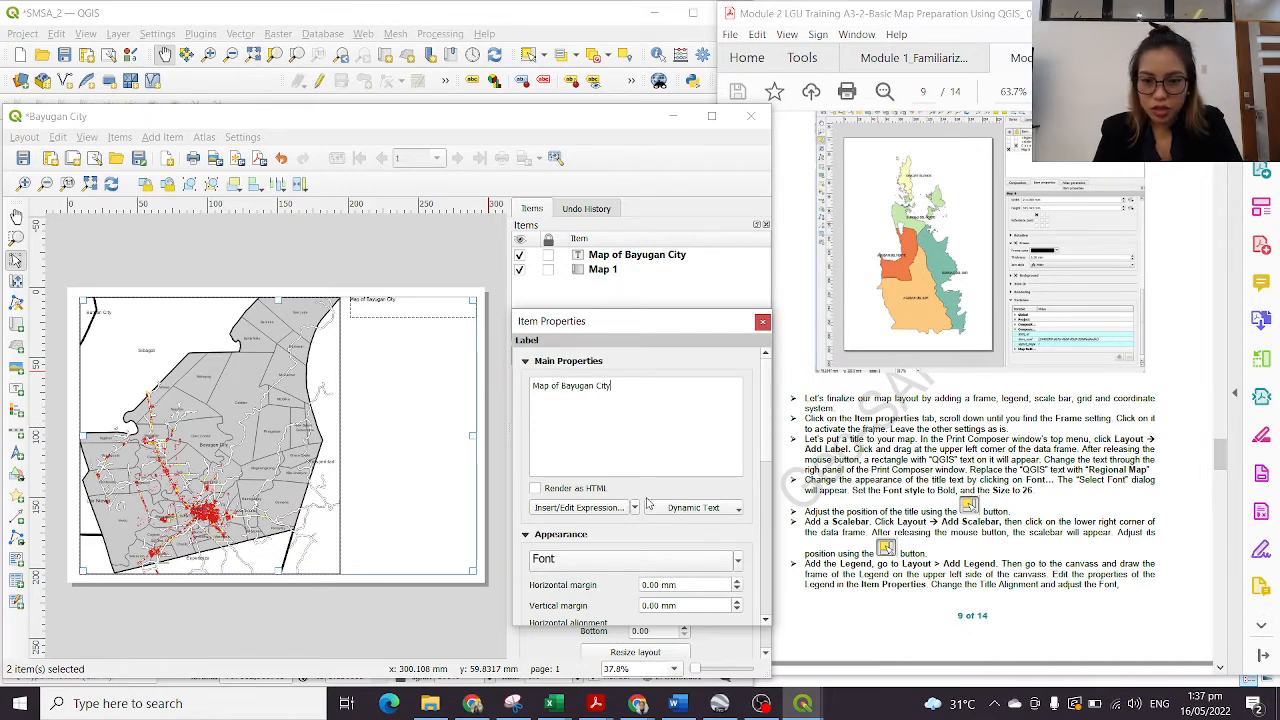
Step: Set the title label's horizontal alignment to Center and expand its position and size settings
scroll(650, 508, "down", 4)
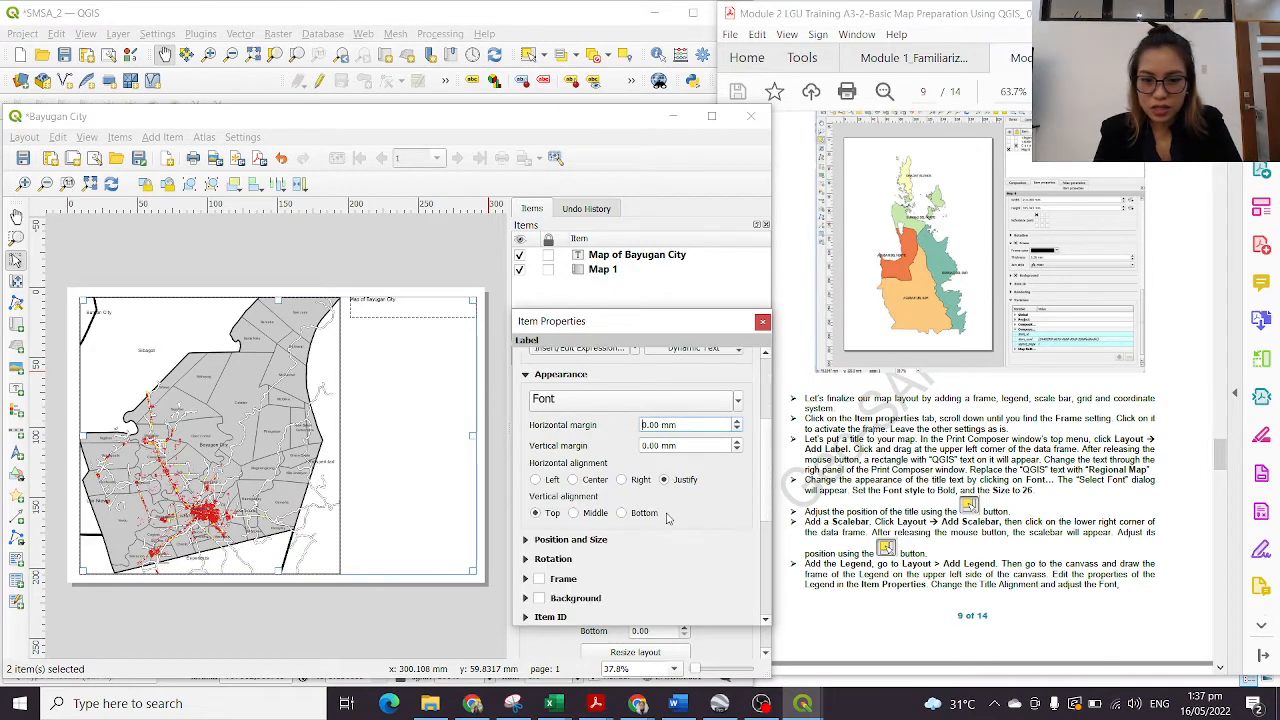
left_click(572, 480)
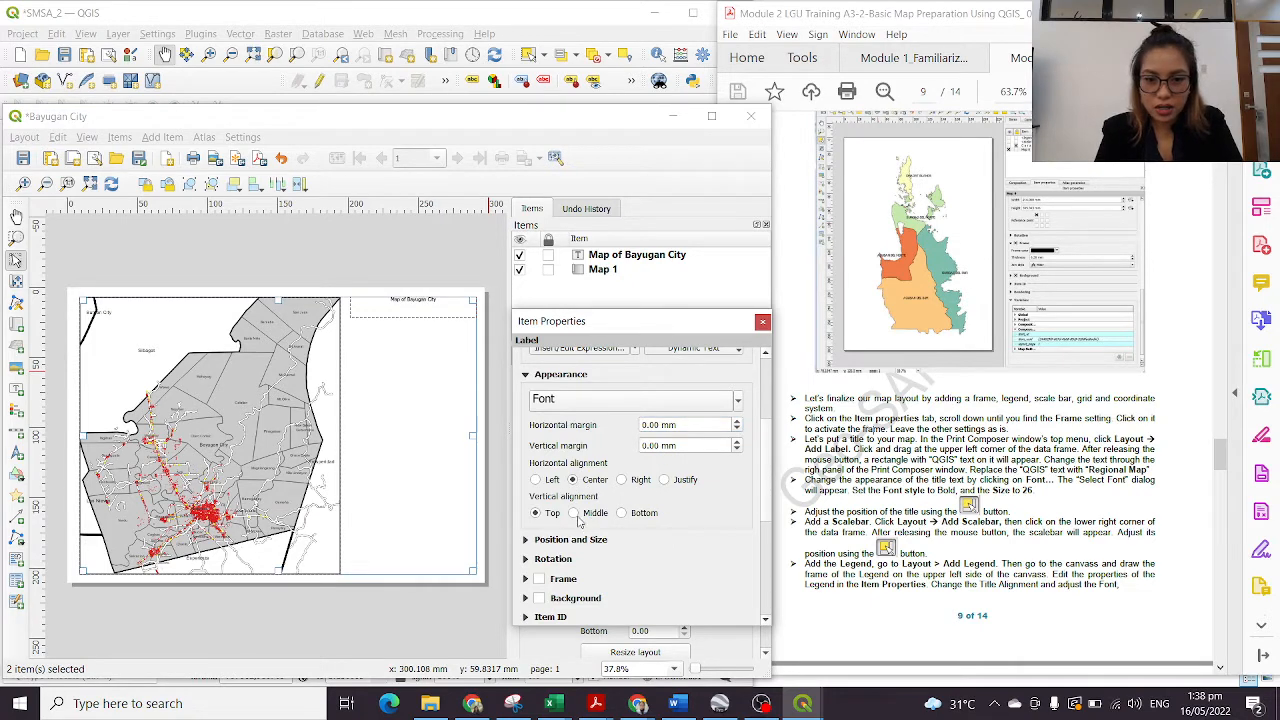
scroll(630, 519, "down", 1)
left_click(538, 501)
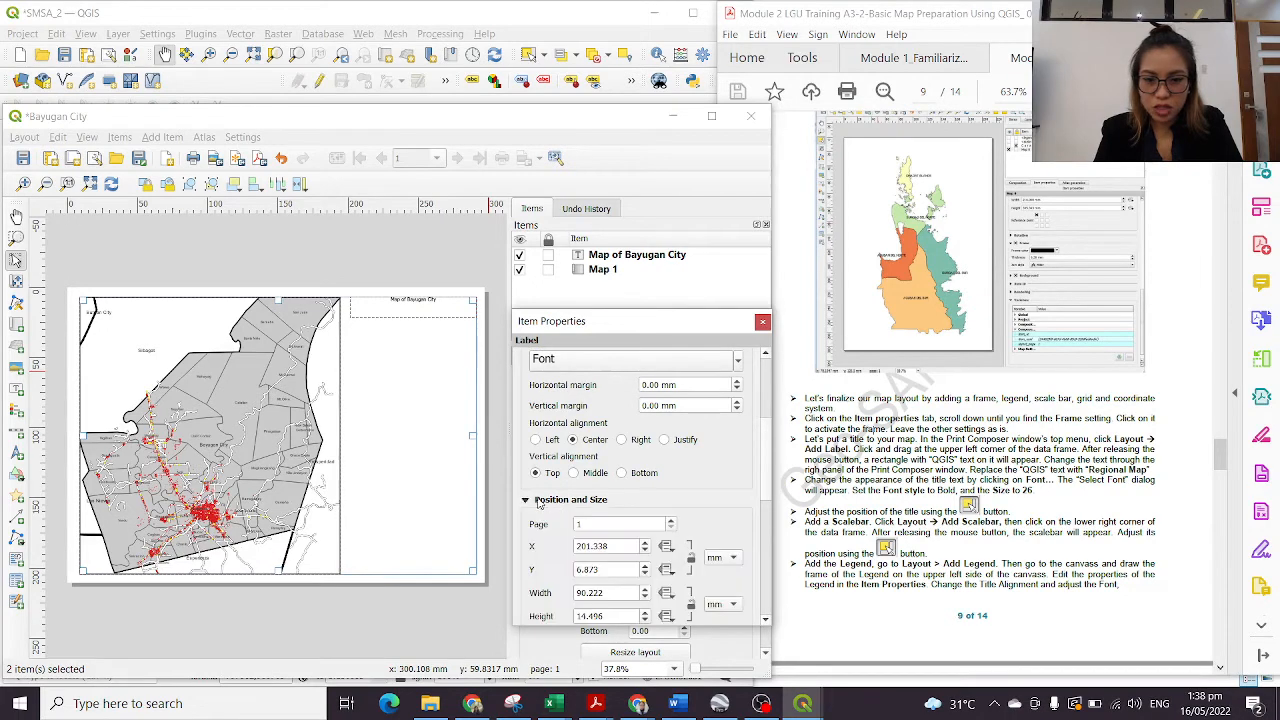
scroll(538, 503, "down", 2)
scroll(635, 513, "down", 1)
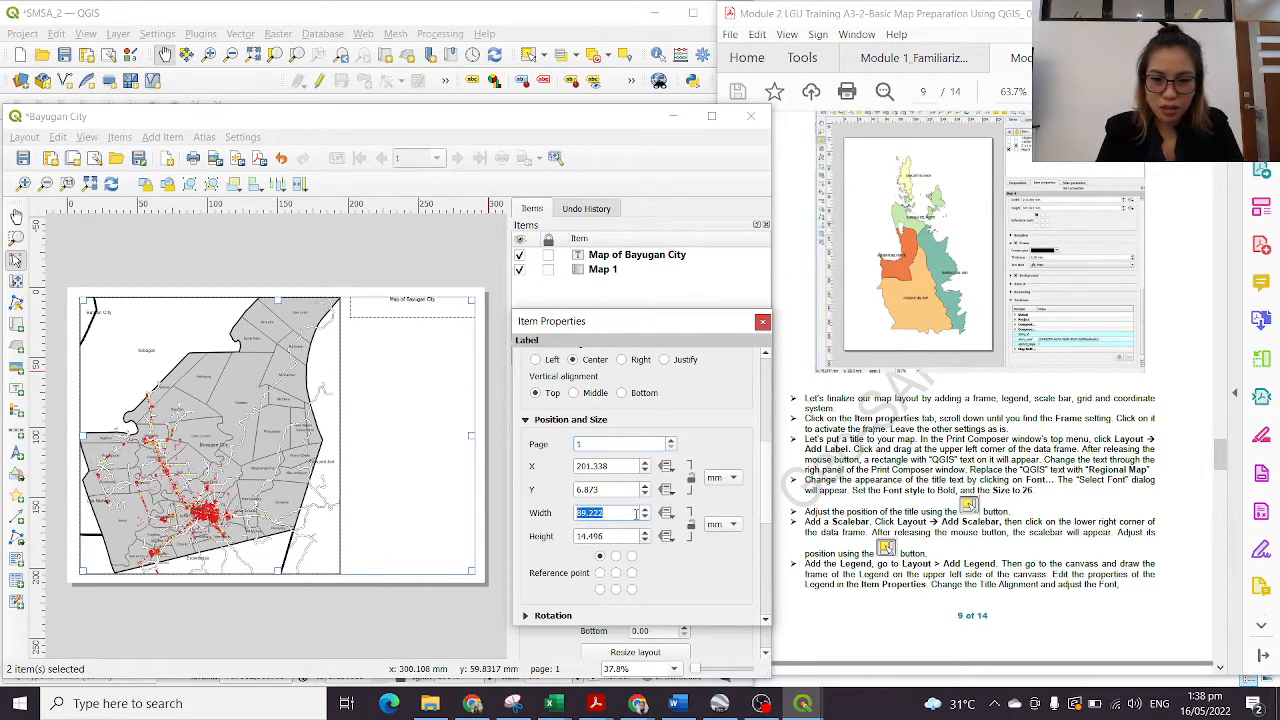
scroll(710, 482, "down", 2)
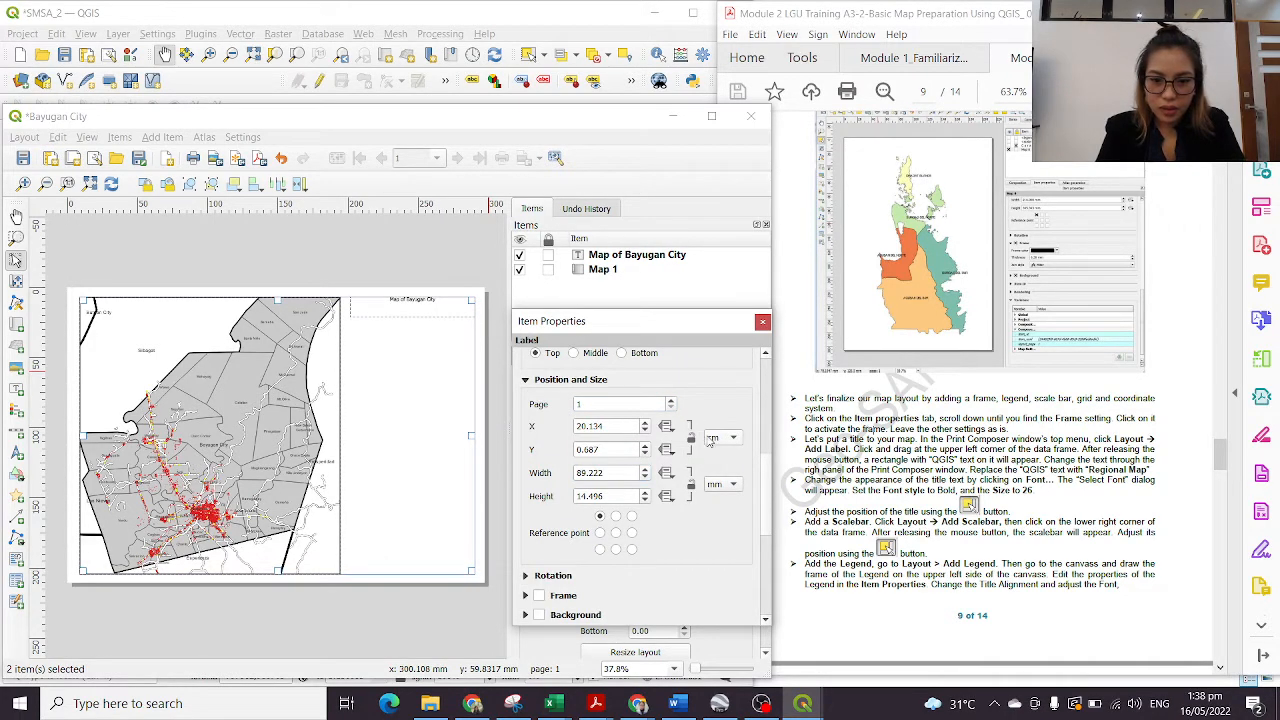
scroll(729, 507, "down", 1)
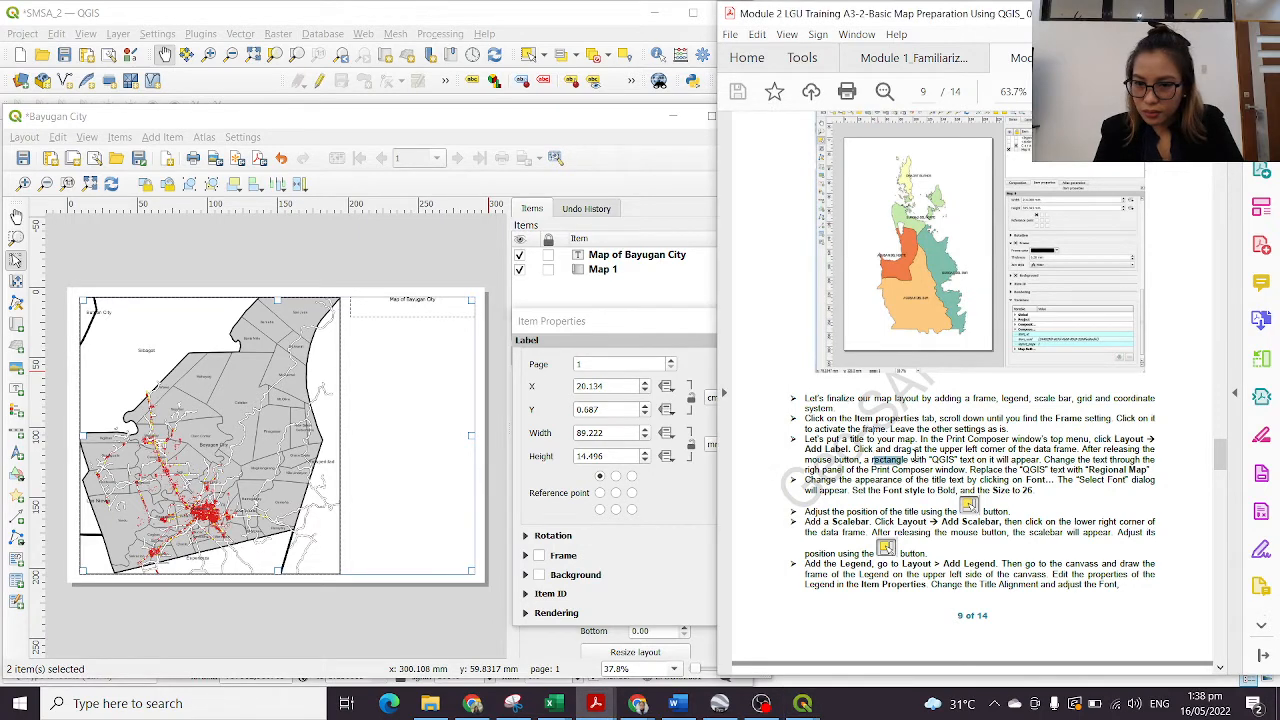
Step: Try to enlarge the title label by stretching its lower corner outward, and undo the resize
left_click_drag(871, 460, 988, 460)
left_click(419, 277)
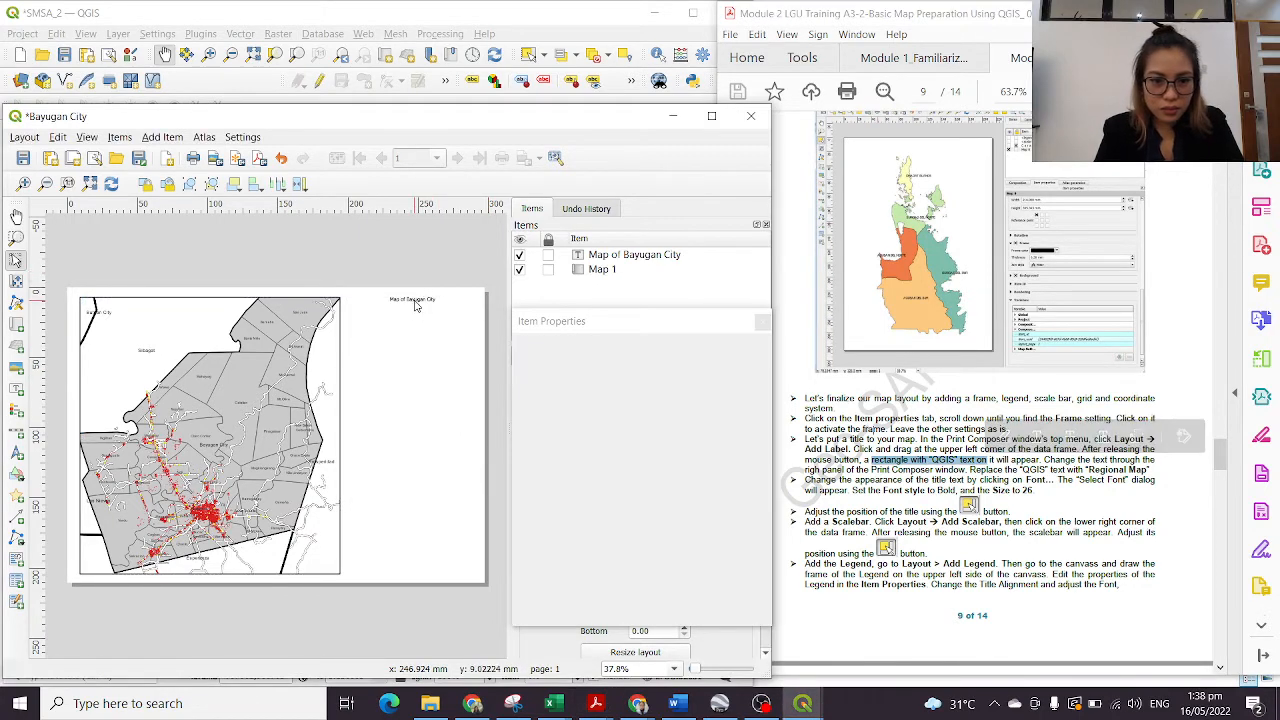
left_click(418, 303)
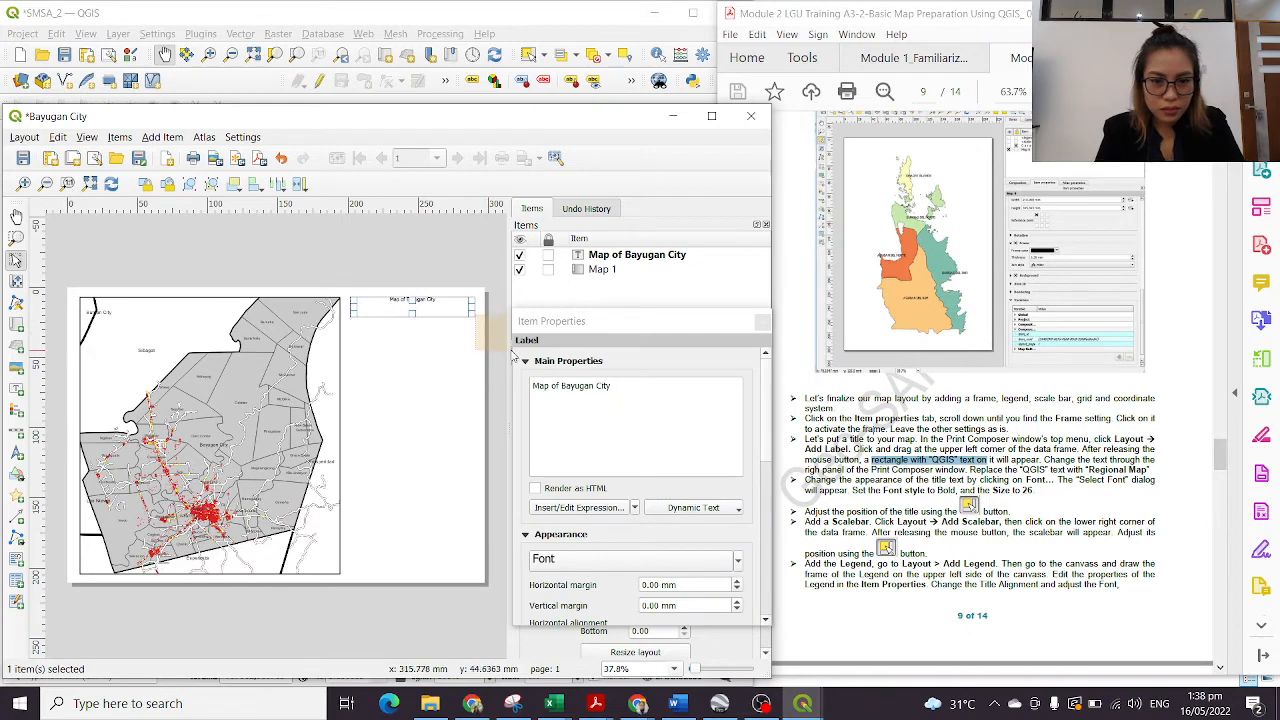
left_click(485, 319)
left_click(443, 305)
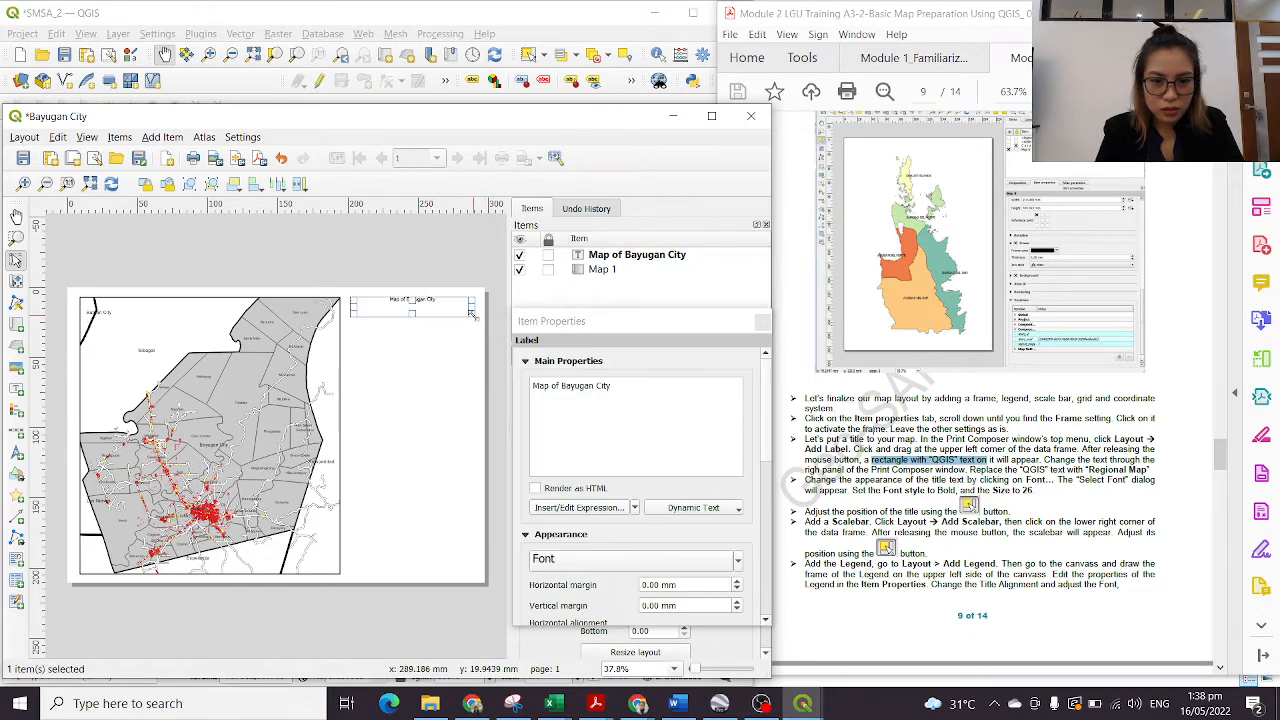
left_click_drag(467, 313, 505, 337)
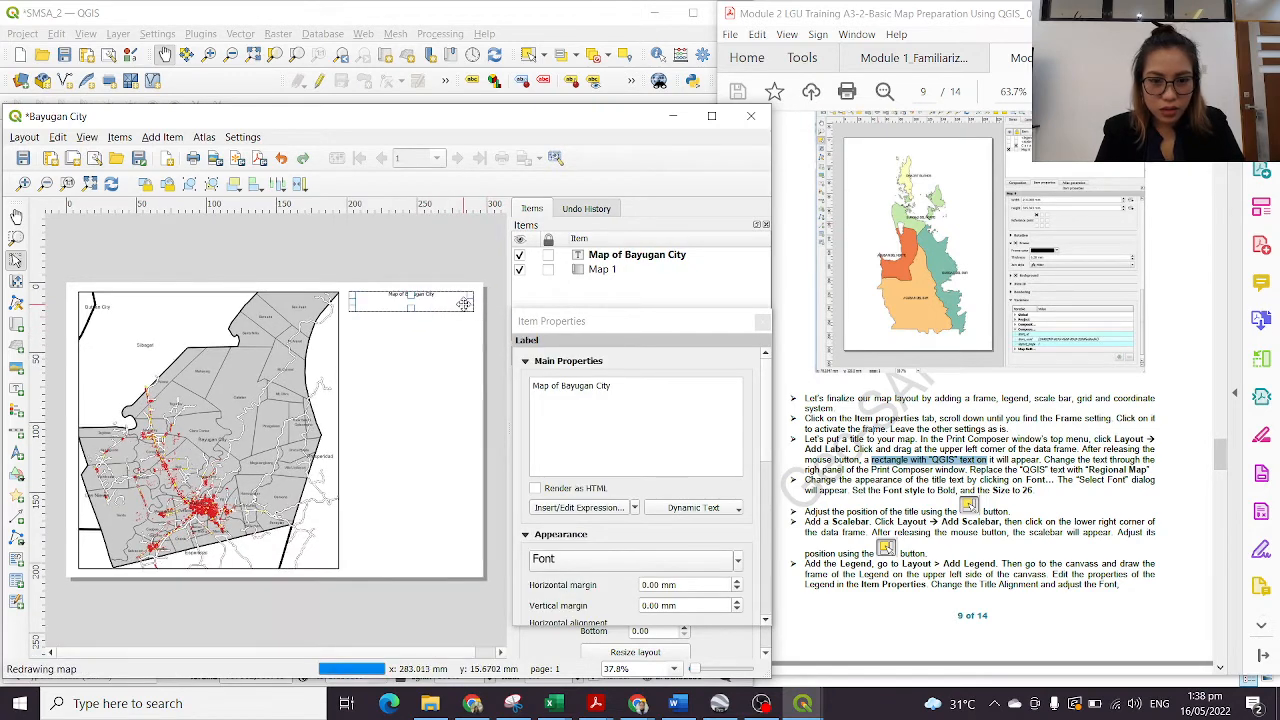
key("ctrl+z")
Step: Try a height of 30 mm for the title label, clear the height value, and reselect the label
scroll(673, 460, "down", 1)
scroll(673, 460, "down", 2)
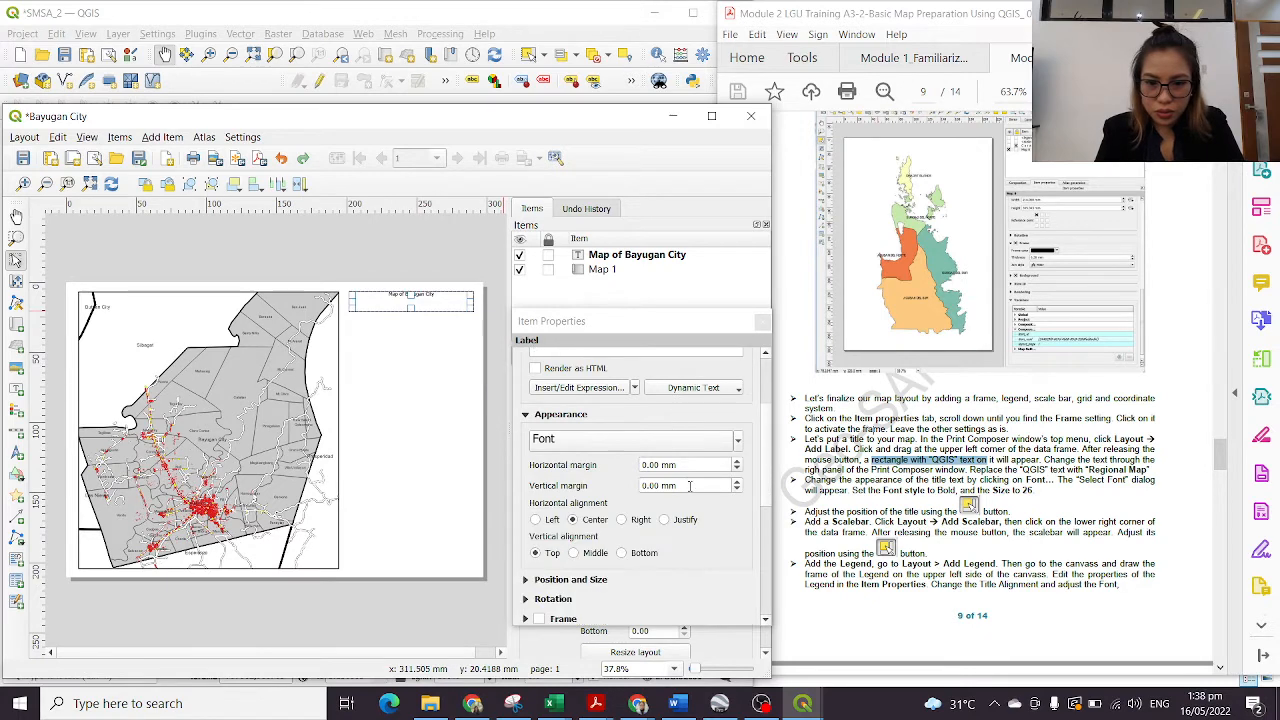
scroll(688, 515, "down", 2)
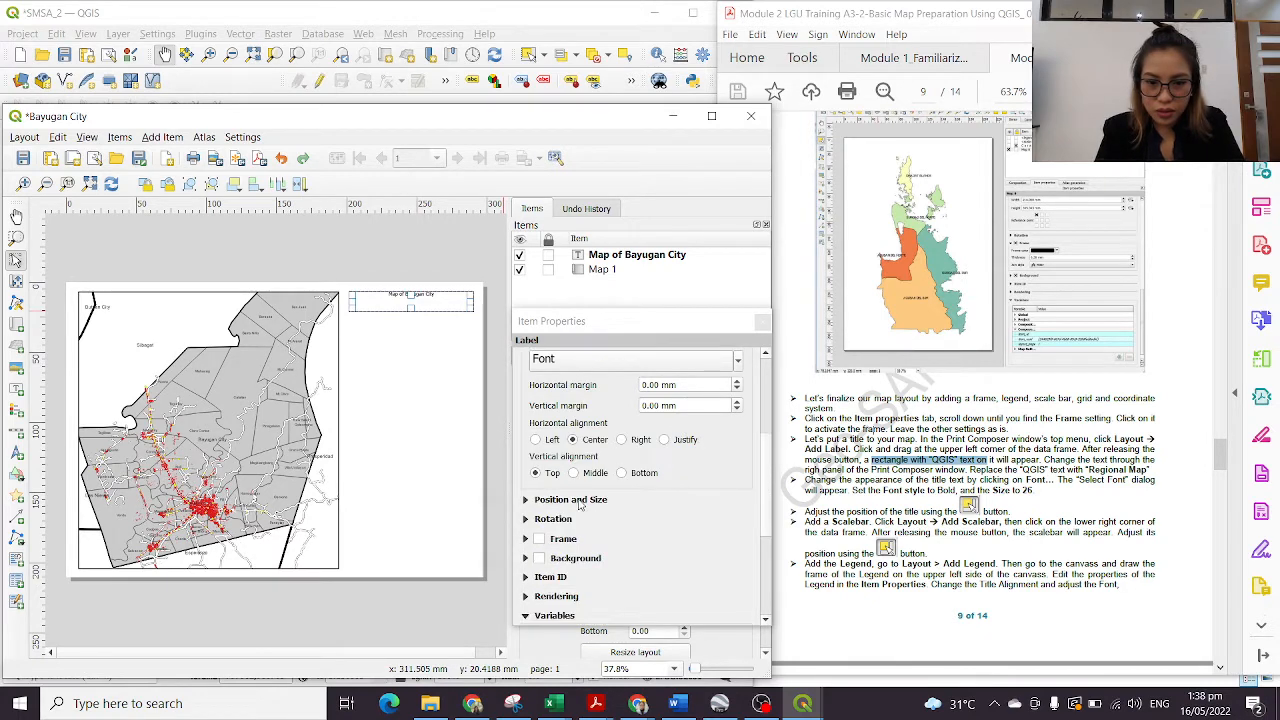
left_click(580, 505)
scroll(607, 506, "down", 2)
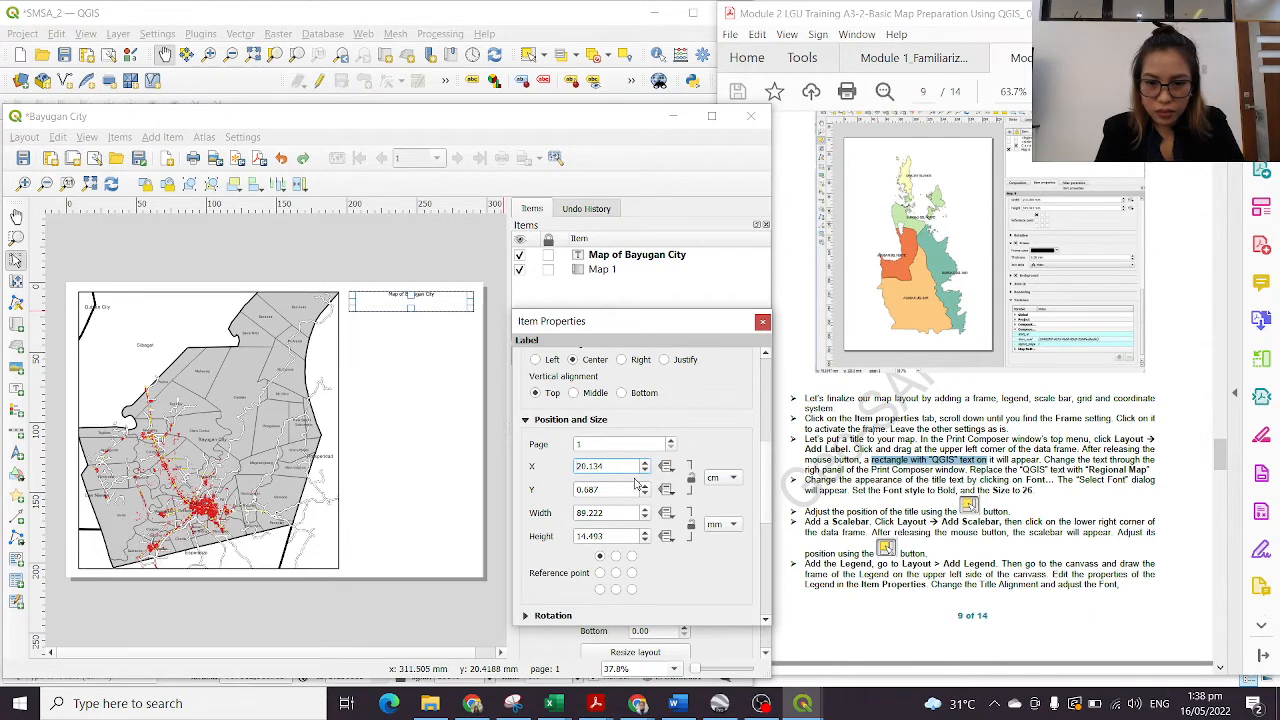
scroll(635, 508, "down", 1)
left_click_drag(632, 496, 548, 492)
type("30")
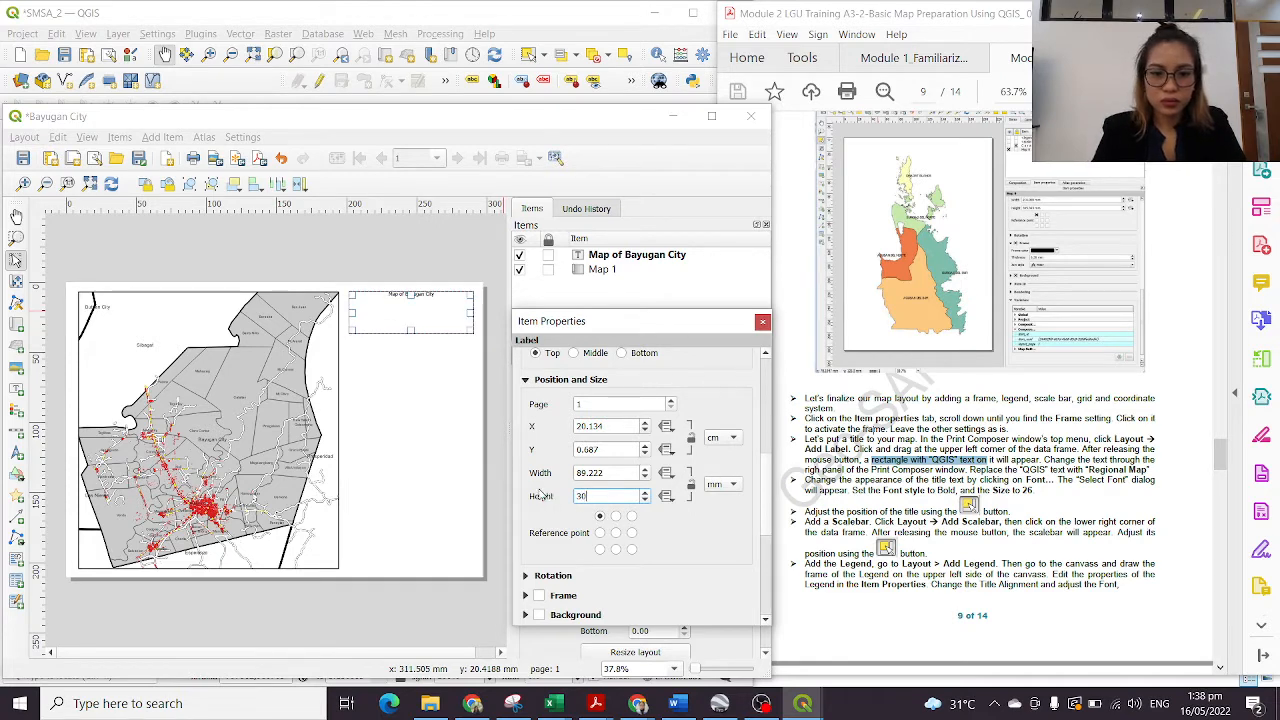
key("BackSpace")
key("BackSpace")
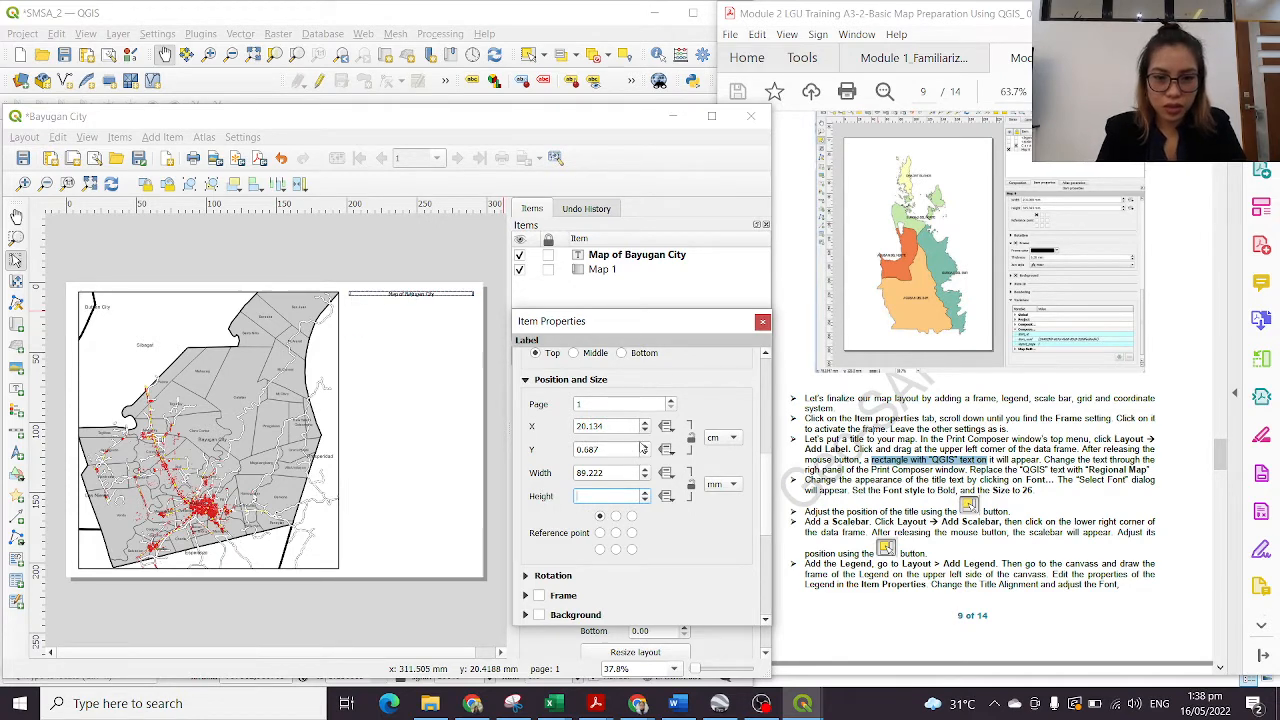
left_click(450, 410)
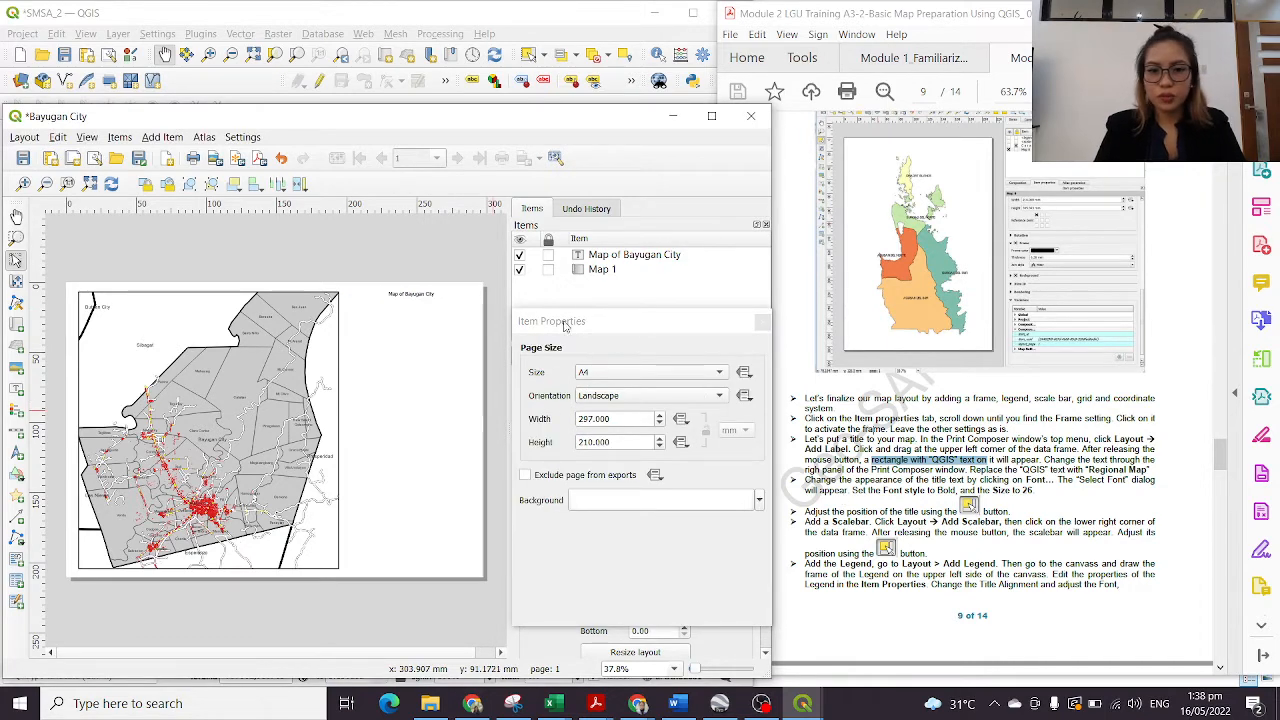
left_click(429, 294)
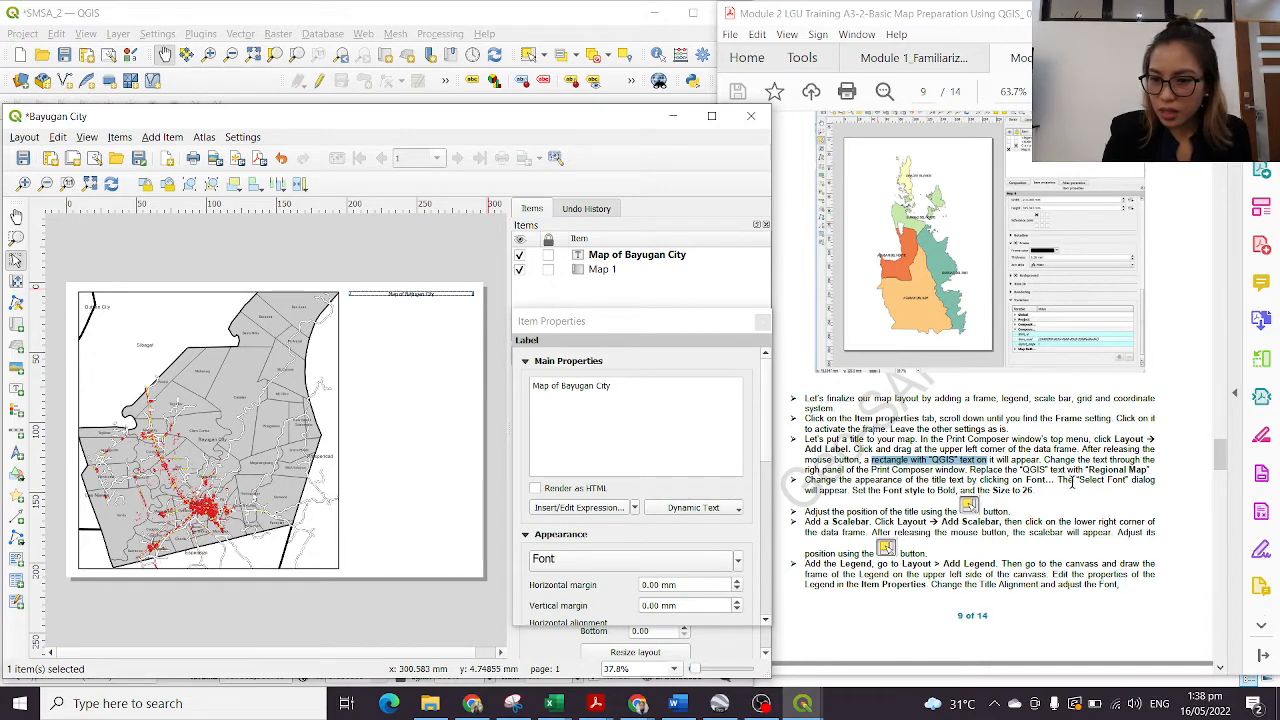
Step: Try a frame around the title label and turn it off again
scroll(651, 505, "down", 2)
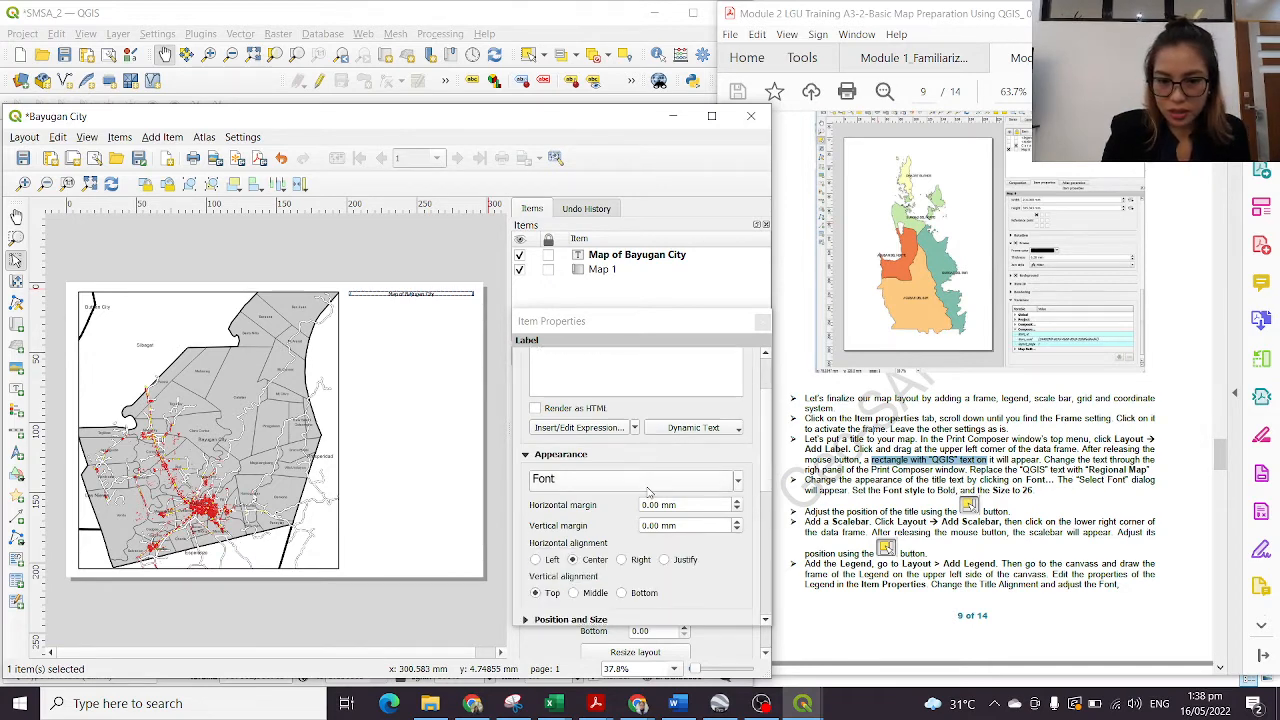
scroll(657, 482, "down", 2)
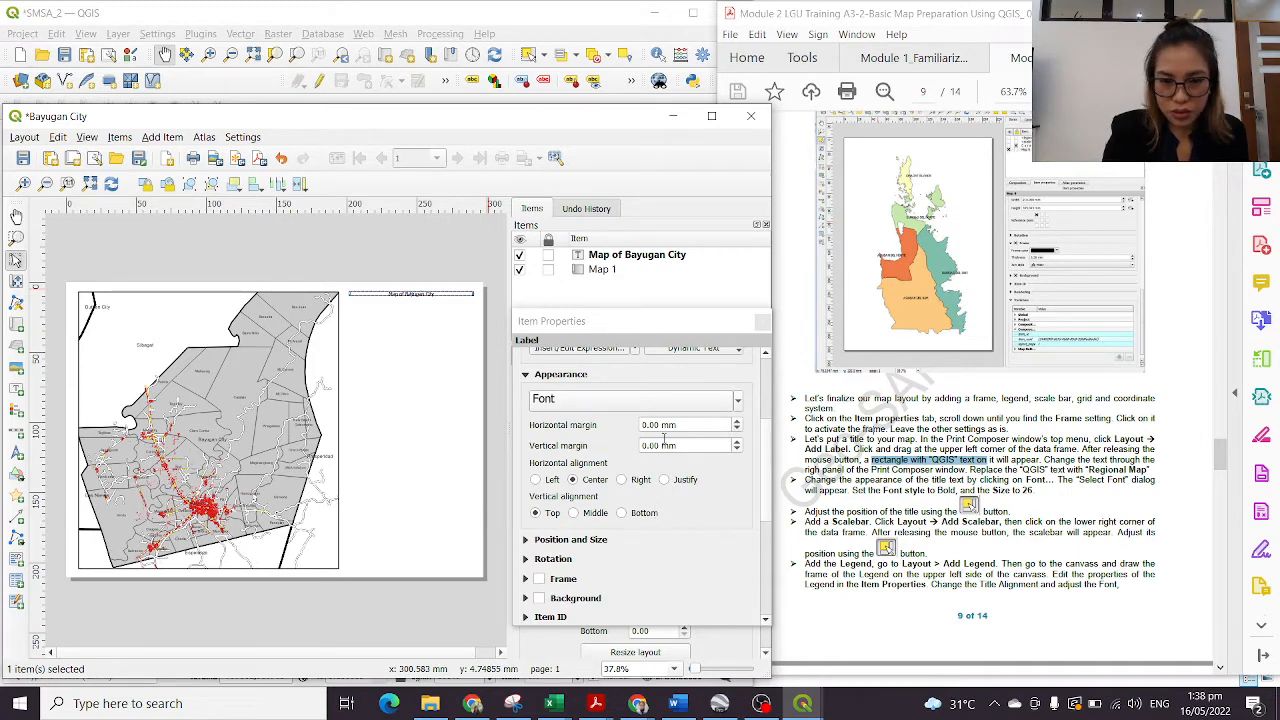
scroll(660, 490, "down", 2)
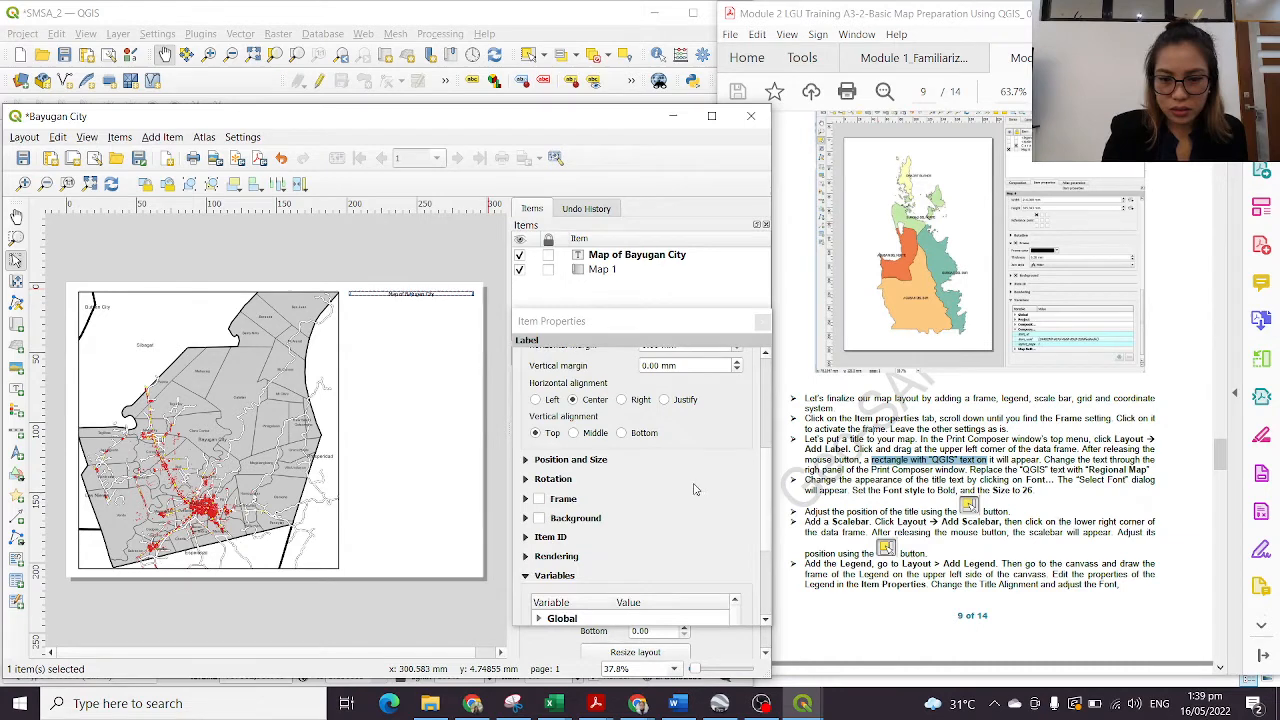
left_click(589, 461)
left_click(589, 461)
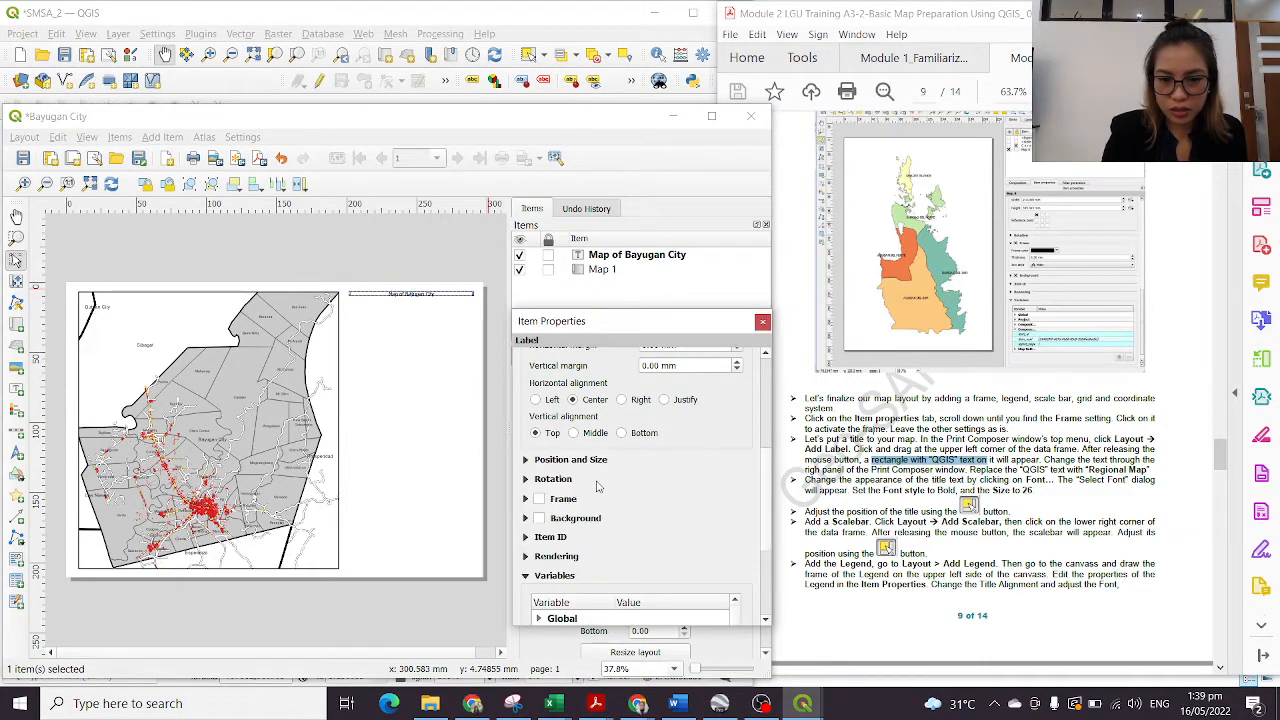
left_click(539, 499)
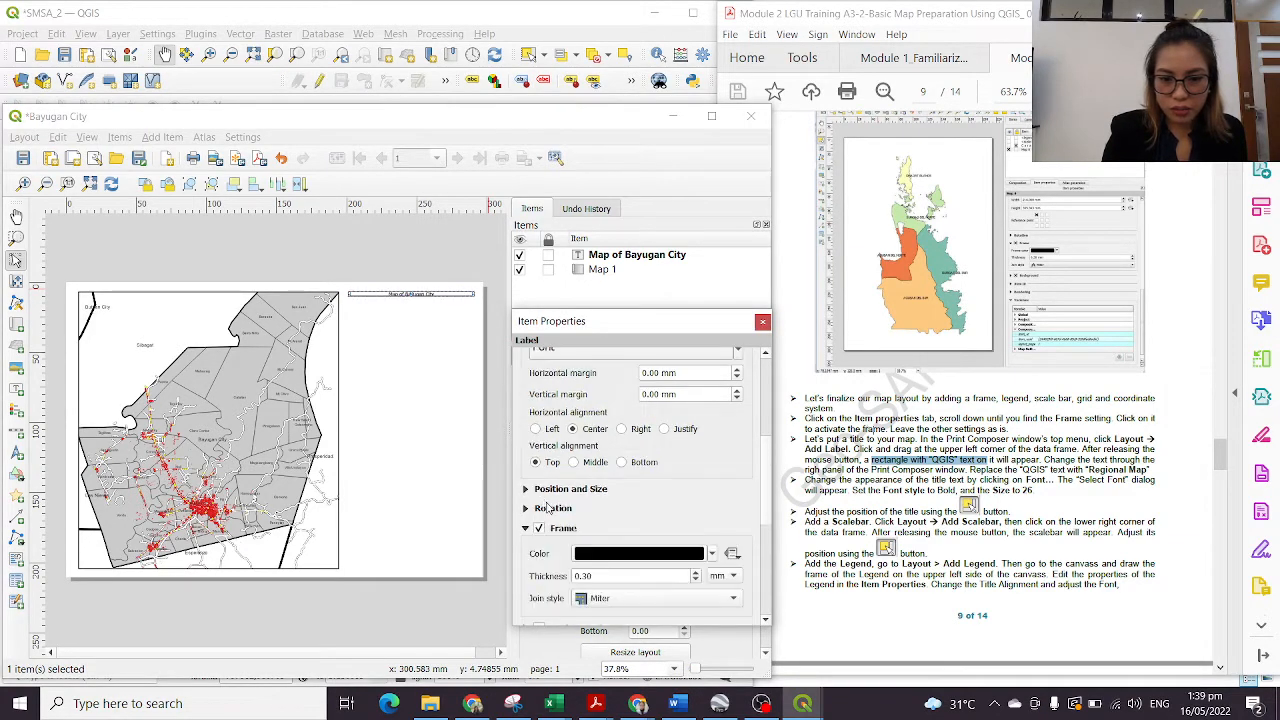
left_click(539, 529)
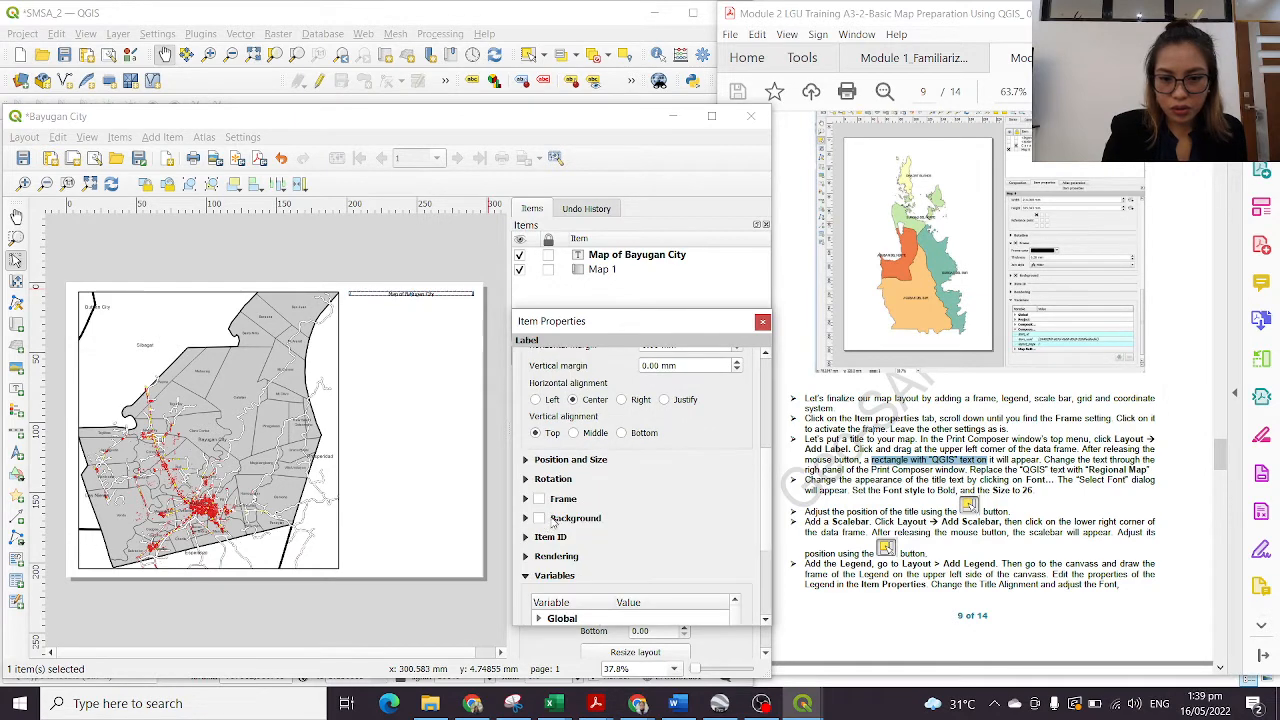
Step: Set the title label's font size to 20 points
scroll(597, 479, "up", 3)
left_click(615, 440)
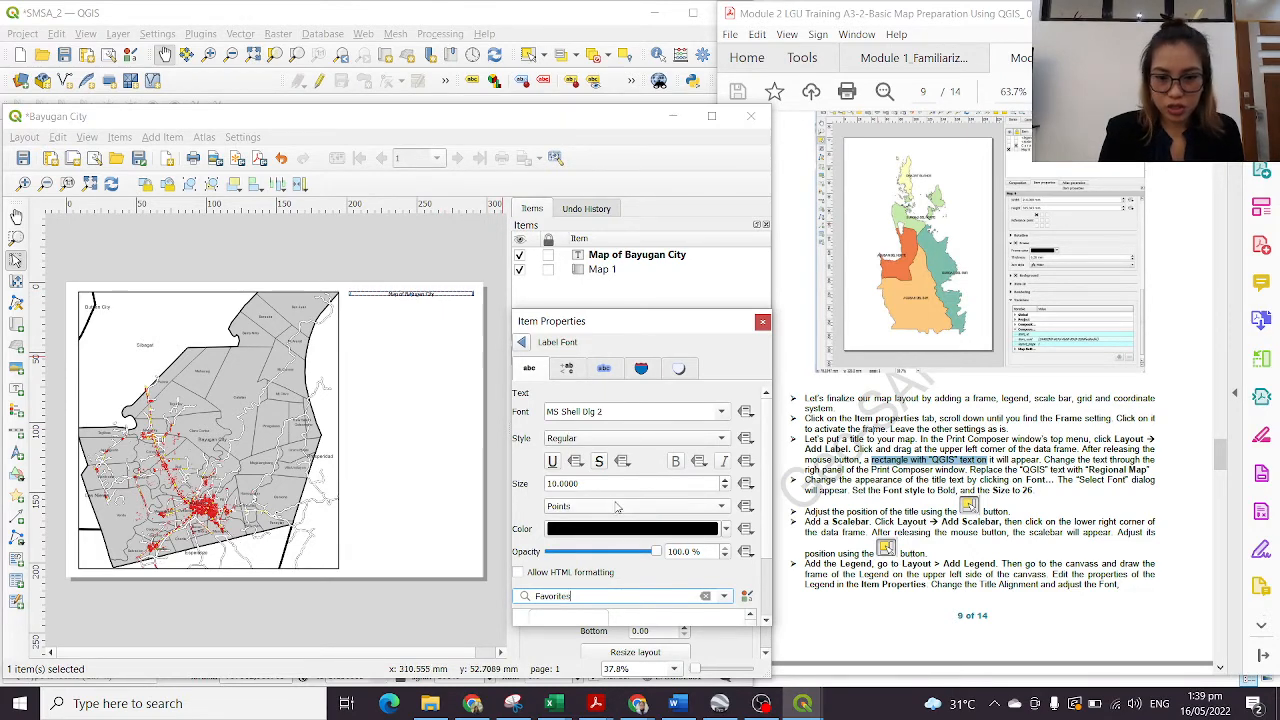
double_click(587, 483)
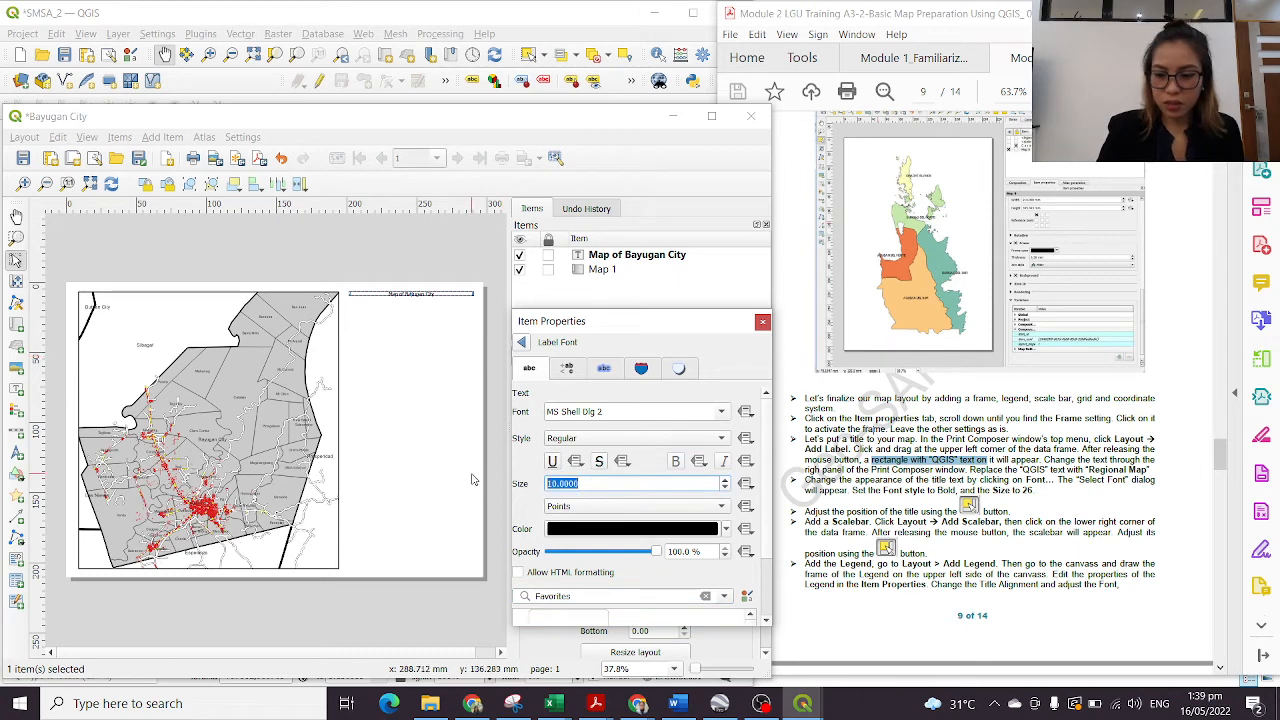
type("20")
key("Return")
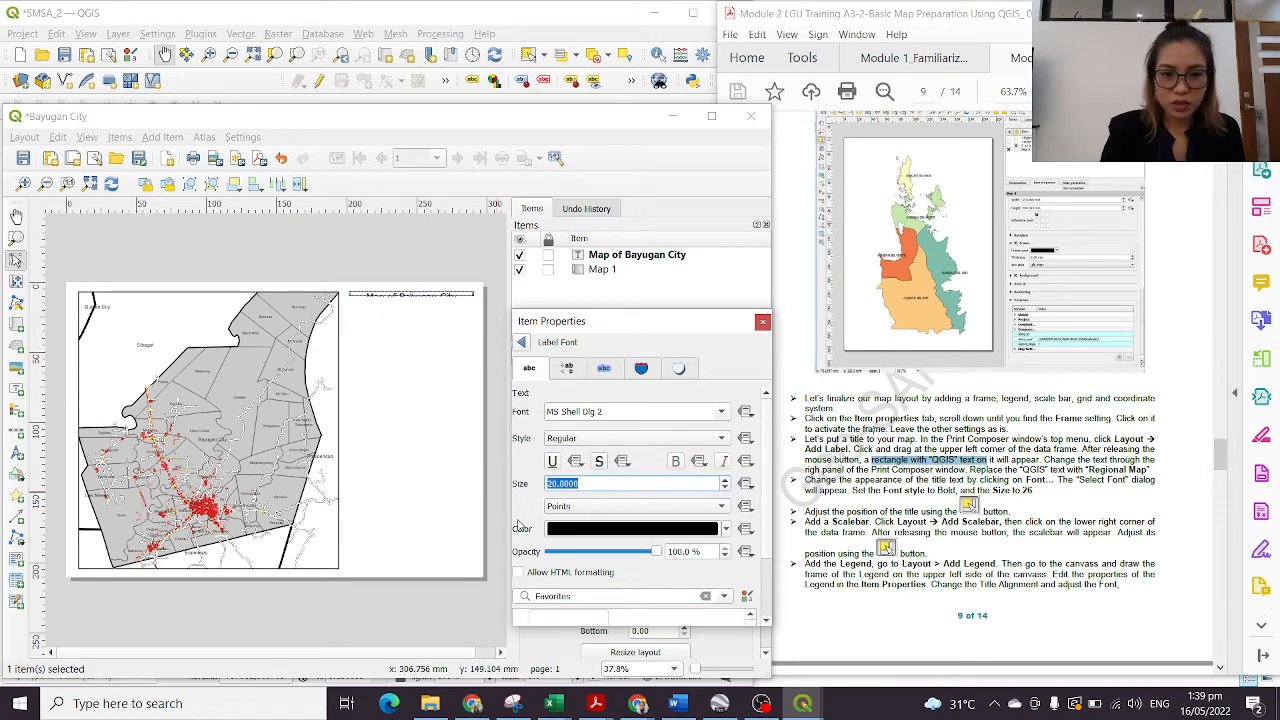
left_click(412, 297)
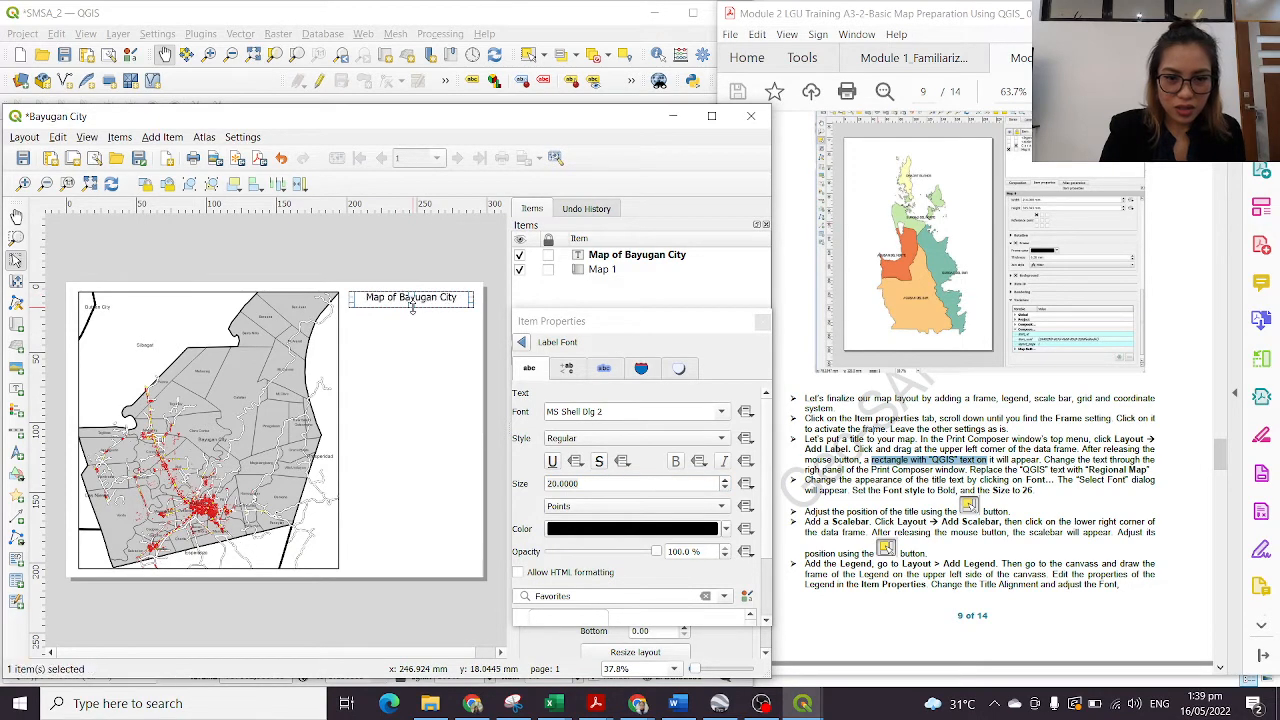
left_click(490, 300)
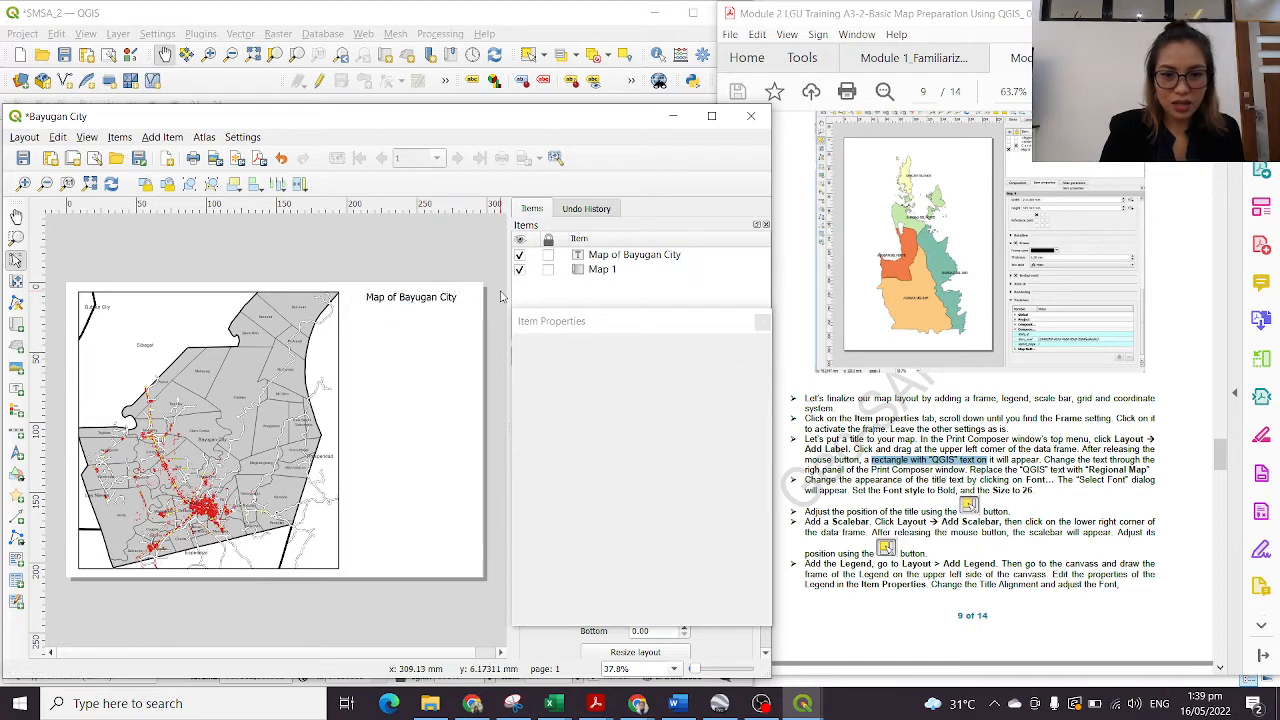
Step: Change the font style of the title "Map of Bayugan City" to Bold
left_click(431, 302)
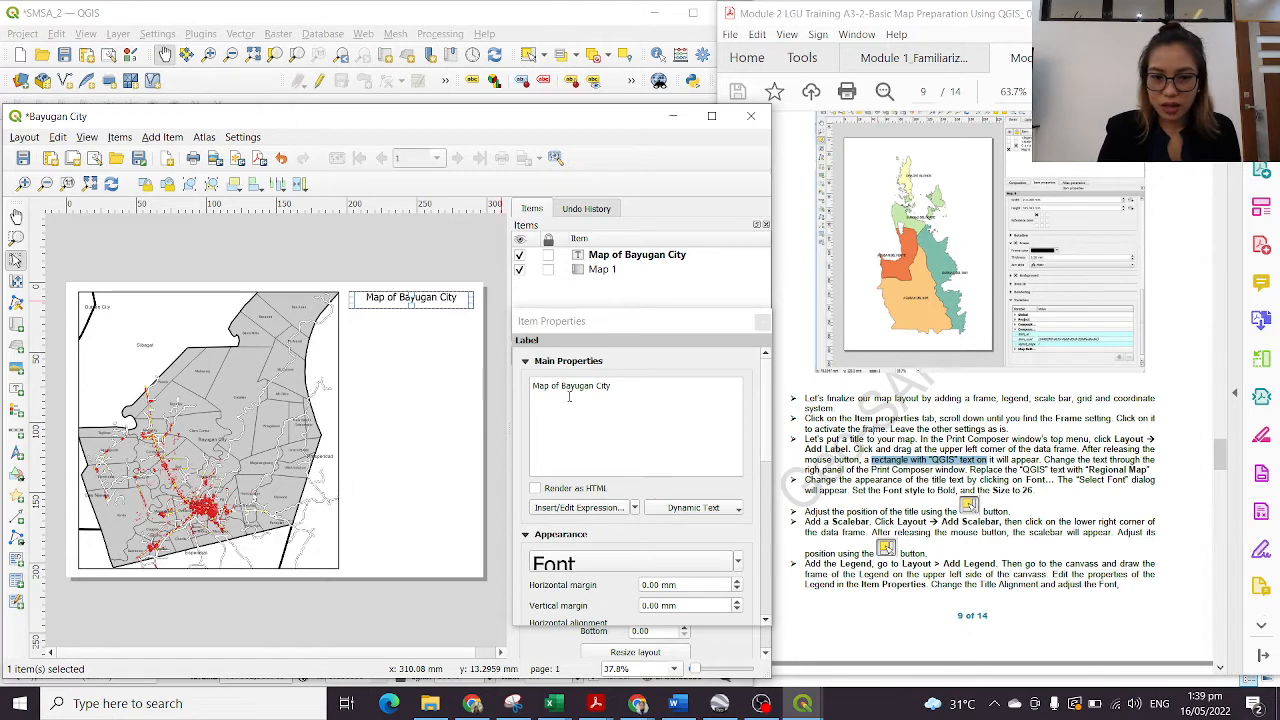
left_click(572, 565)
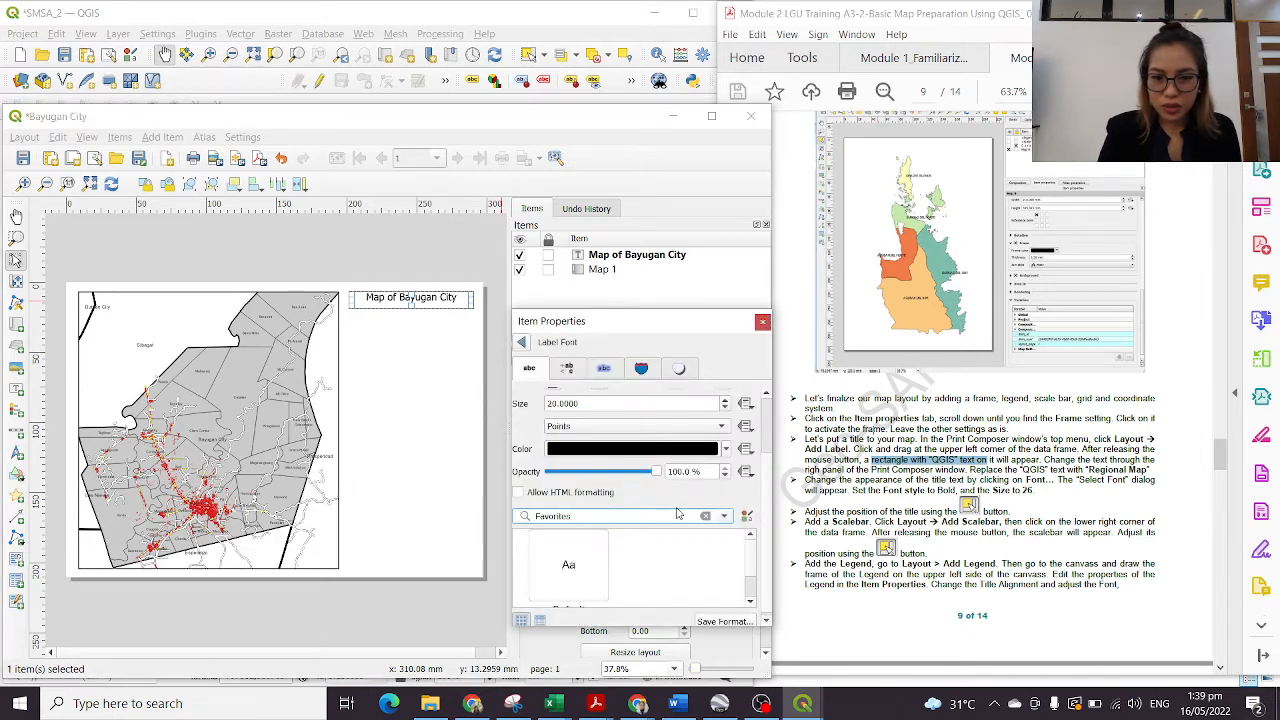
scroll(640, 470, "up", 2)
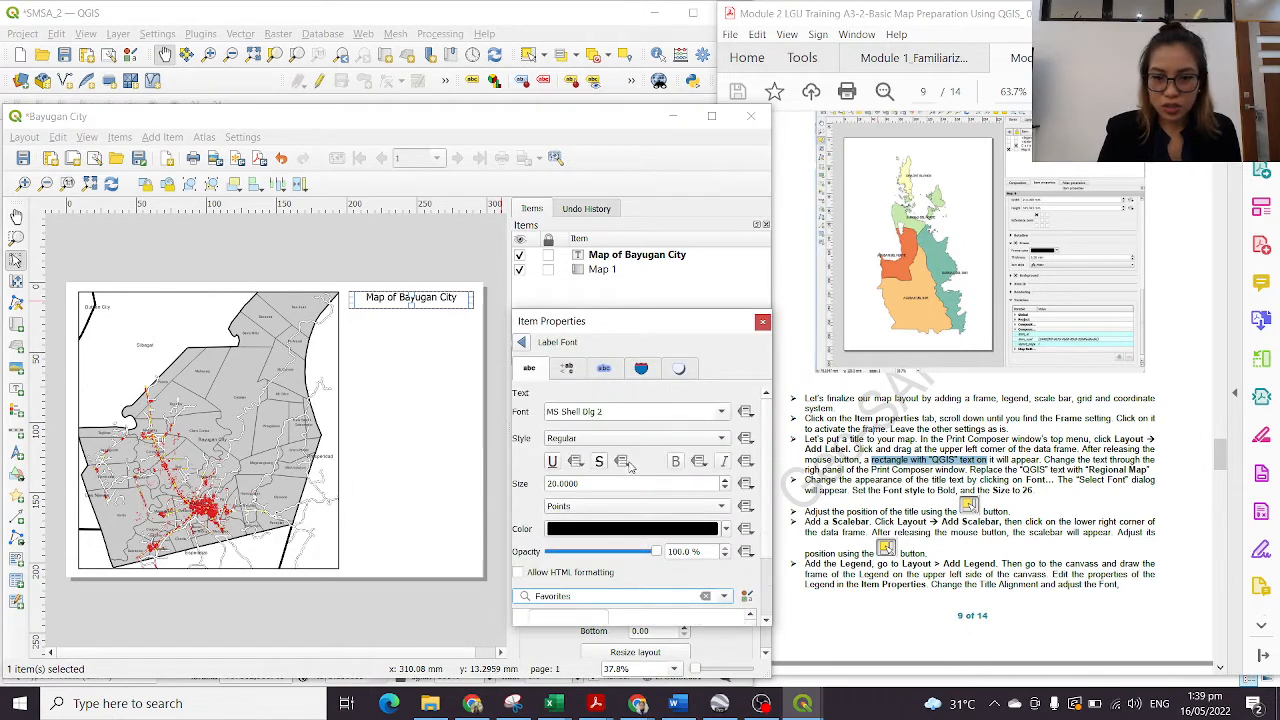
left_click(652, 438)
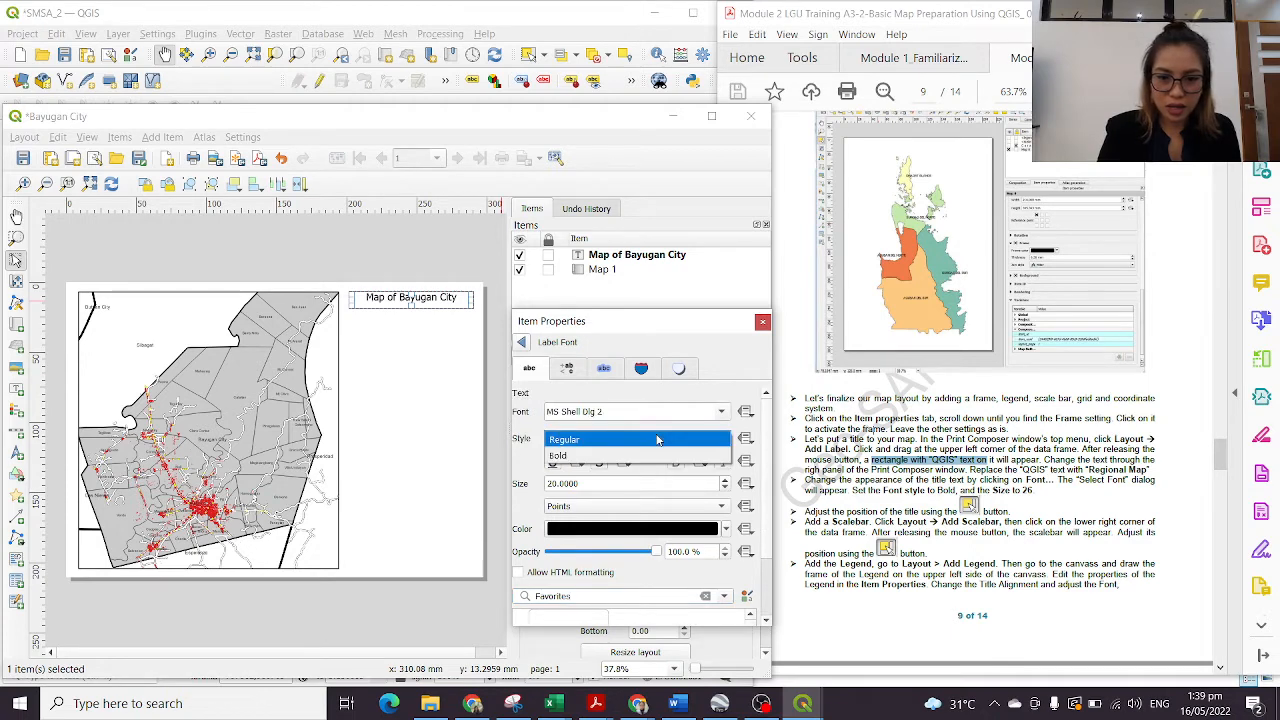
left_click(582, 458)
left_click(828, 342)
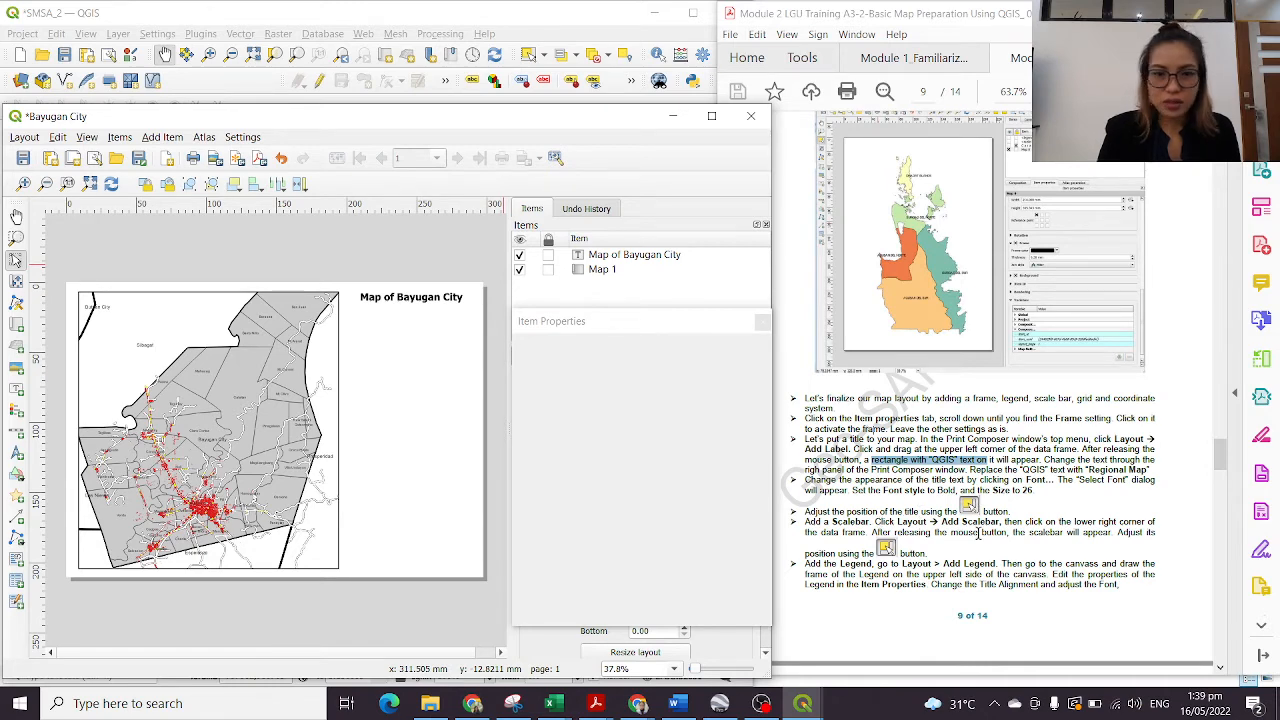
Step: Add a scale bar in an area about 90 mm wide and 13 mm high directly beneath the title
left_click(162, 137)
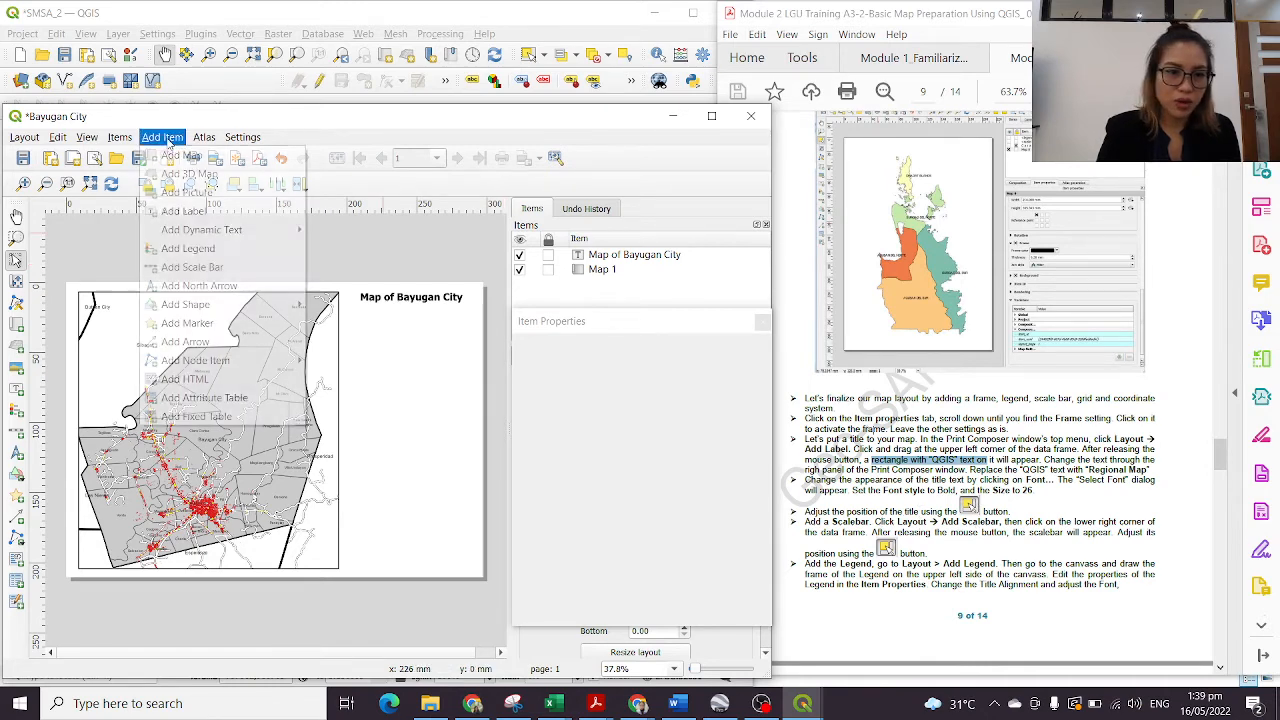
left_click(200, 266)
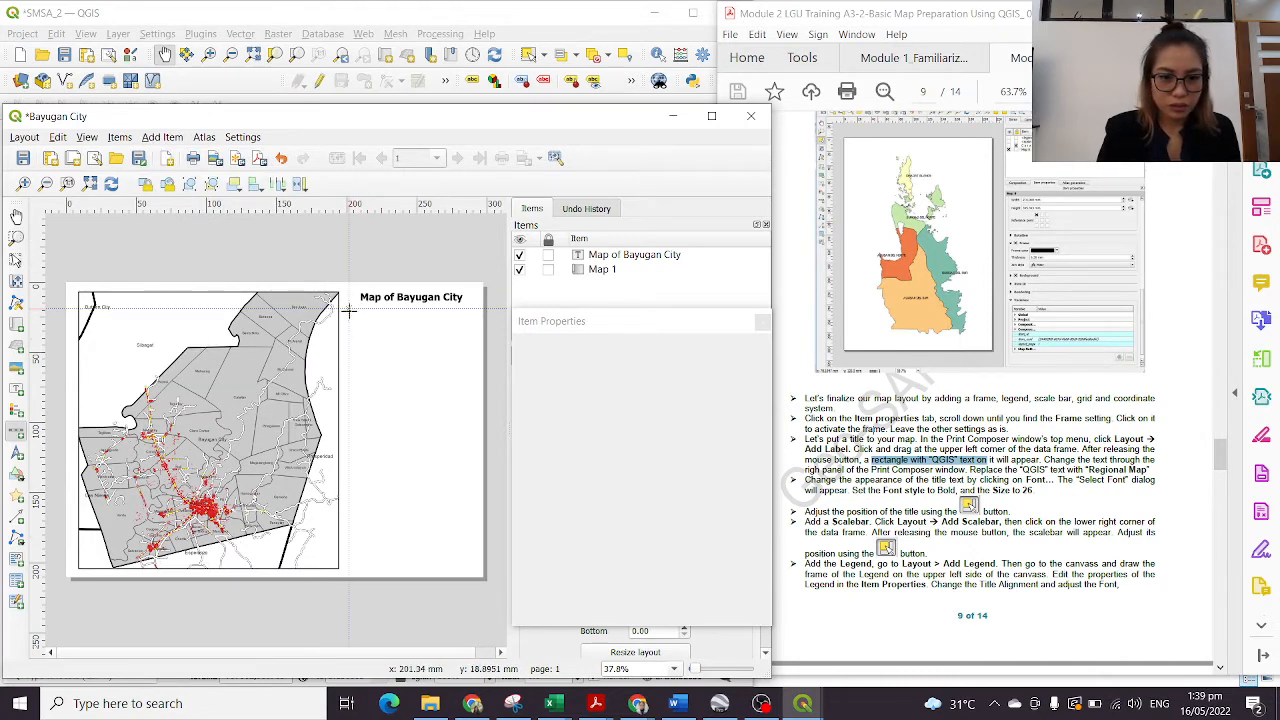
left_click_drag(348, 309, 474, 328)
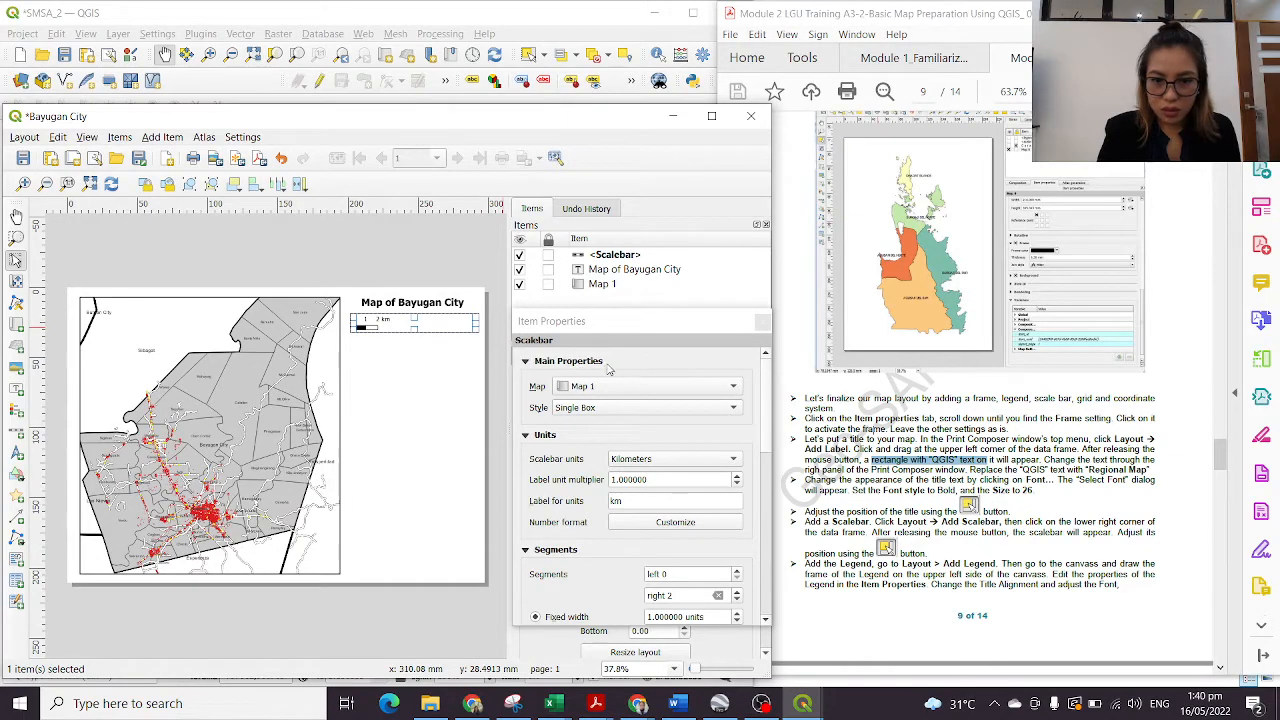
Step: Give the scale bar the Hollow style and set its fixed segment width to 4 units
left_click(563, 343)
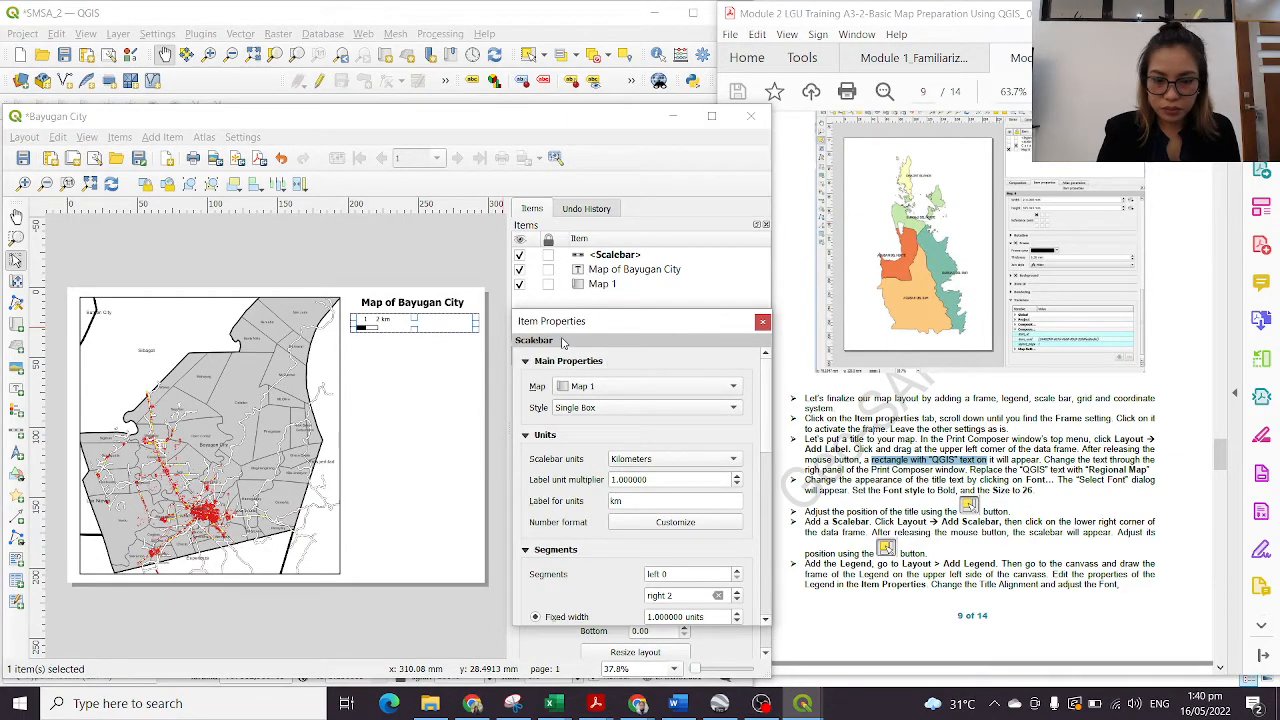
scroll(663, 479, "down", 2)
left_click(737, 494)
left_click(737, 494)
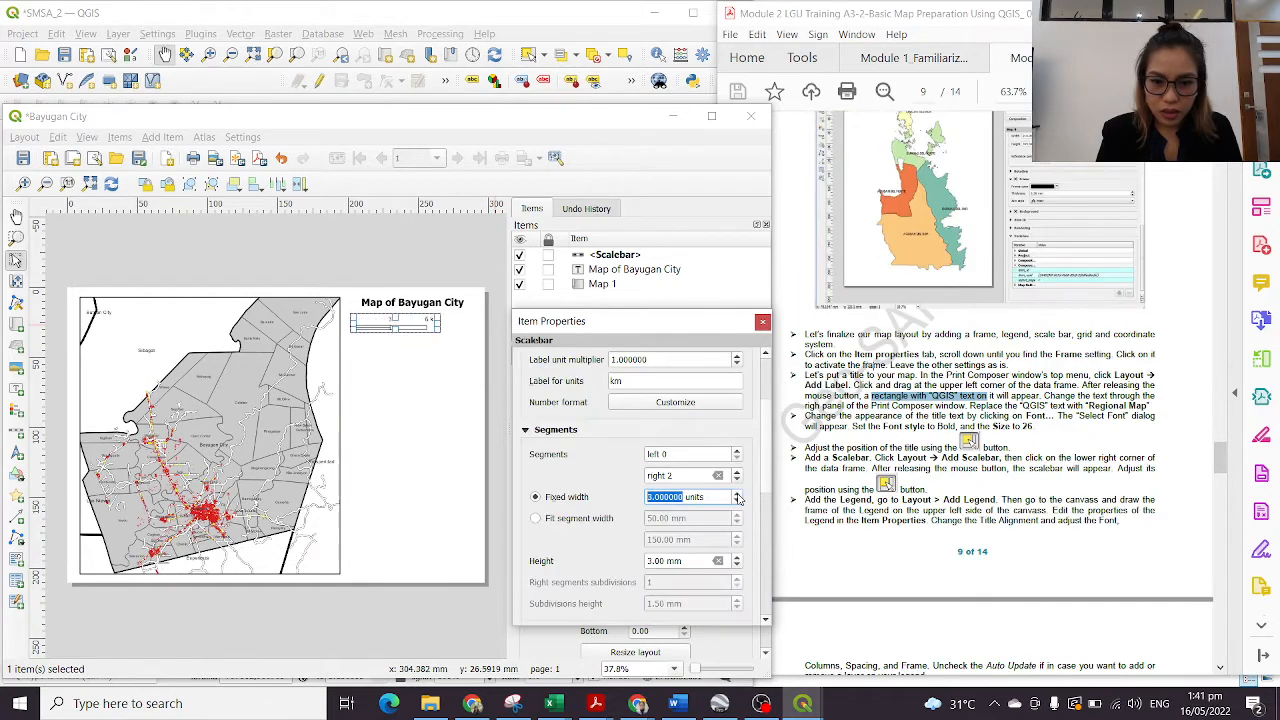
left_click(466, 268)
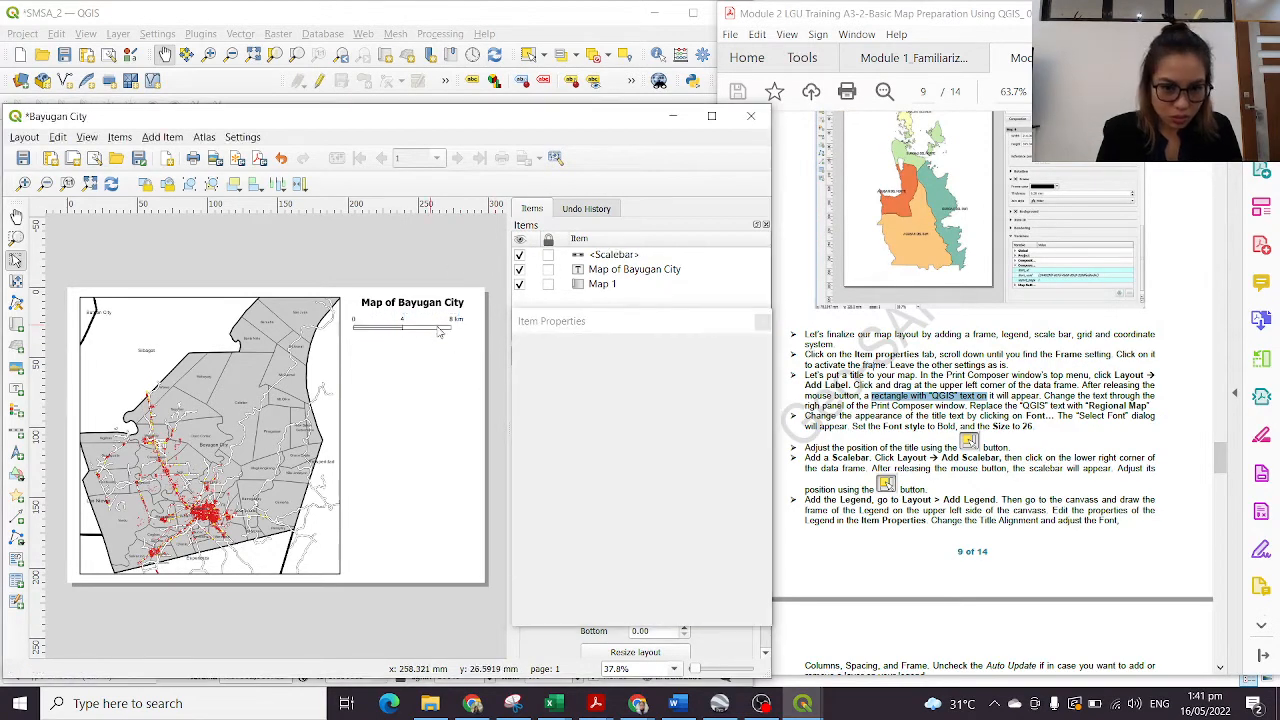
Step: Reposition the scale bar so that it sits close beneath the title and lines up with it horizontally
left_click(437, 327)
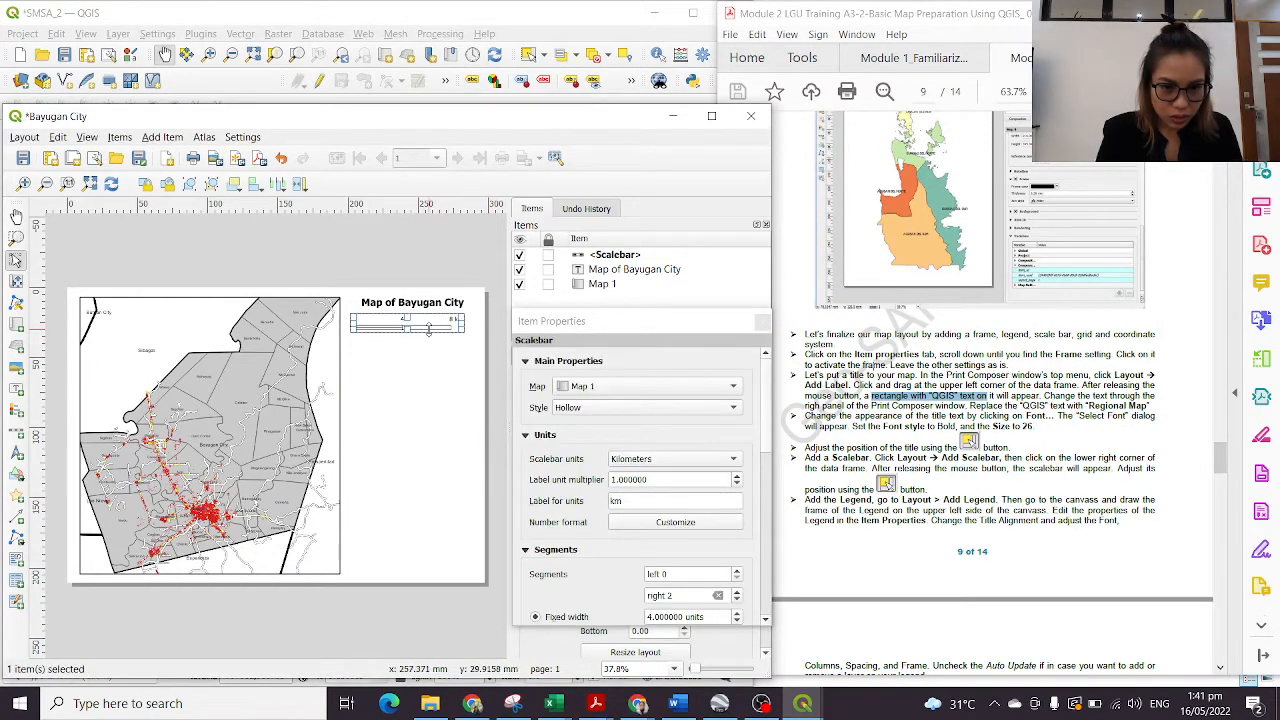
mouse_move(428, 328)
left_mouse_down()
mouse_move(314, 552)
mouse_move(430, 555)
mouse_move(428, 362)
mouse_move(450, 470)
mouse_move(440, 314)
left_mouse_up()
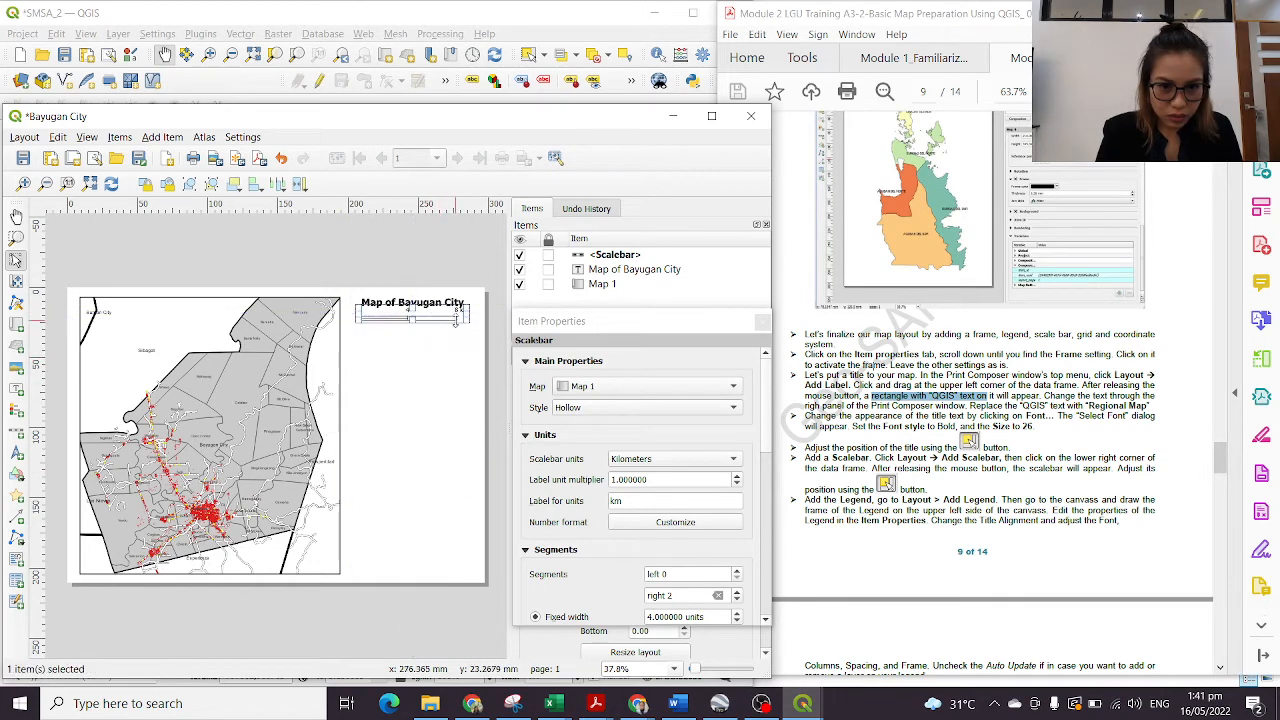
left_click(441, 267)
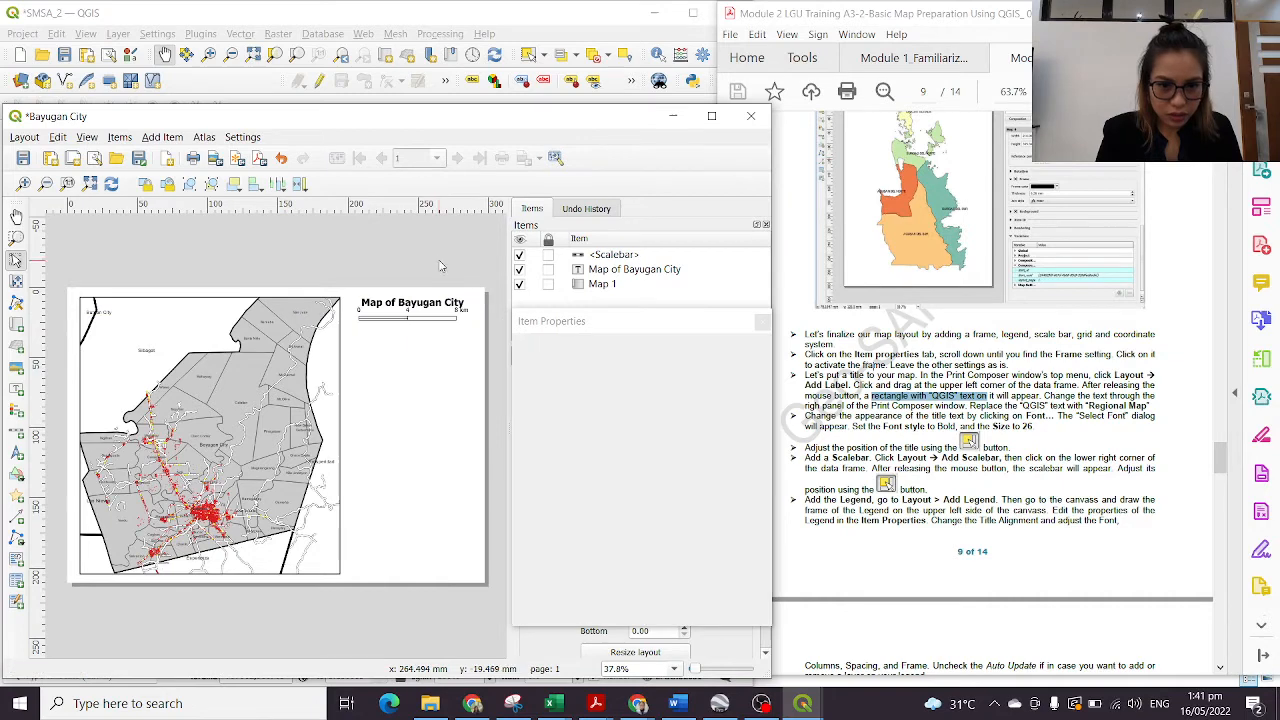
left_click(398, 314)
left_click_drag(410, 317, 410, 320)
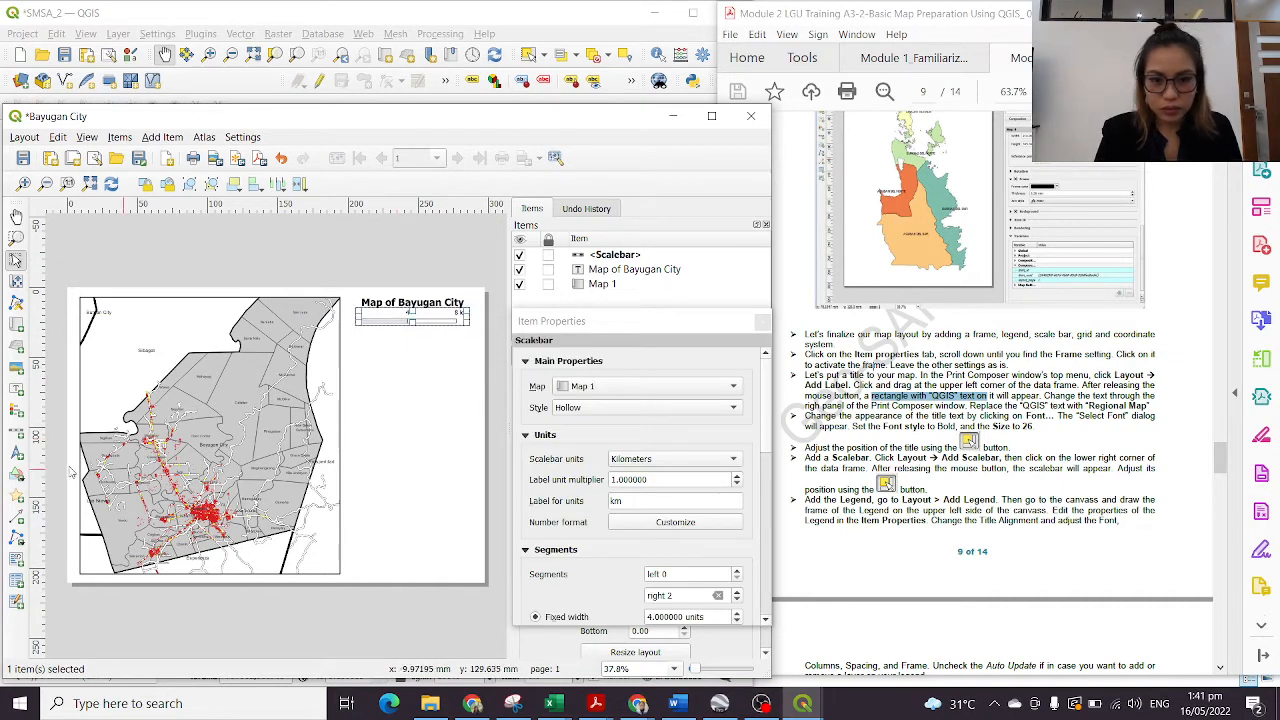
left_click(421, 243)
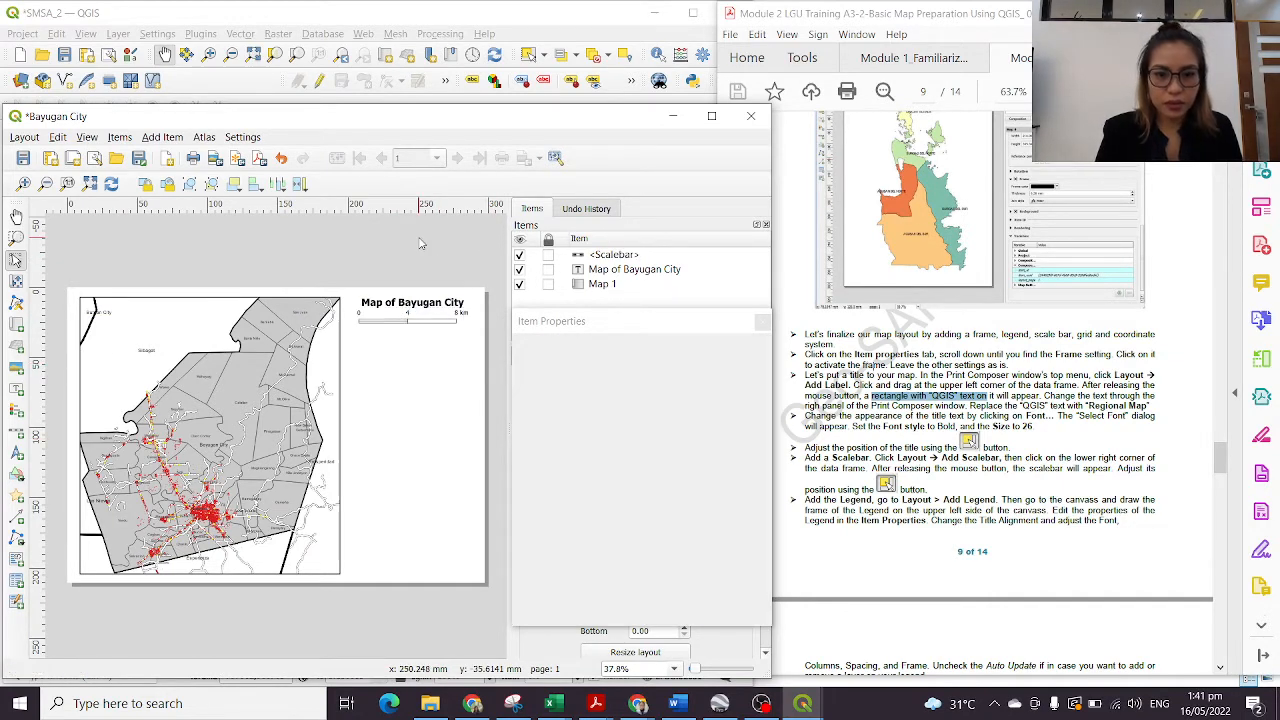
left_click(409, 318)
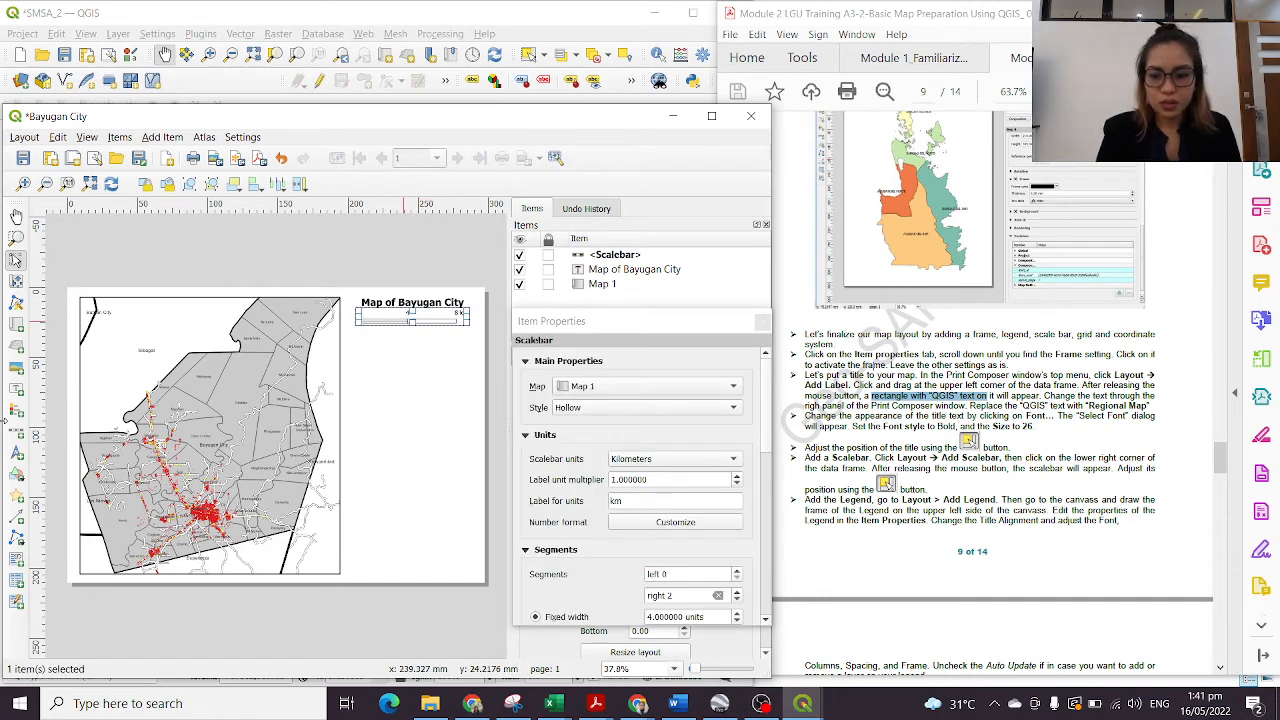
key("Right")
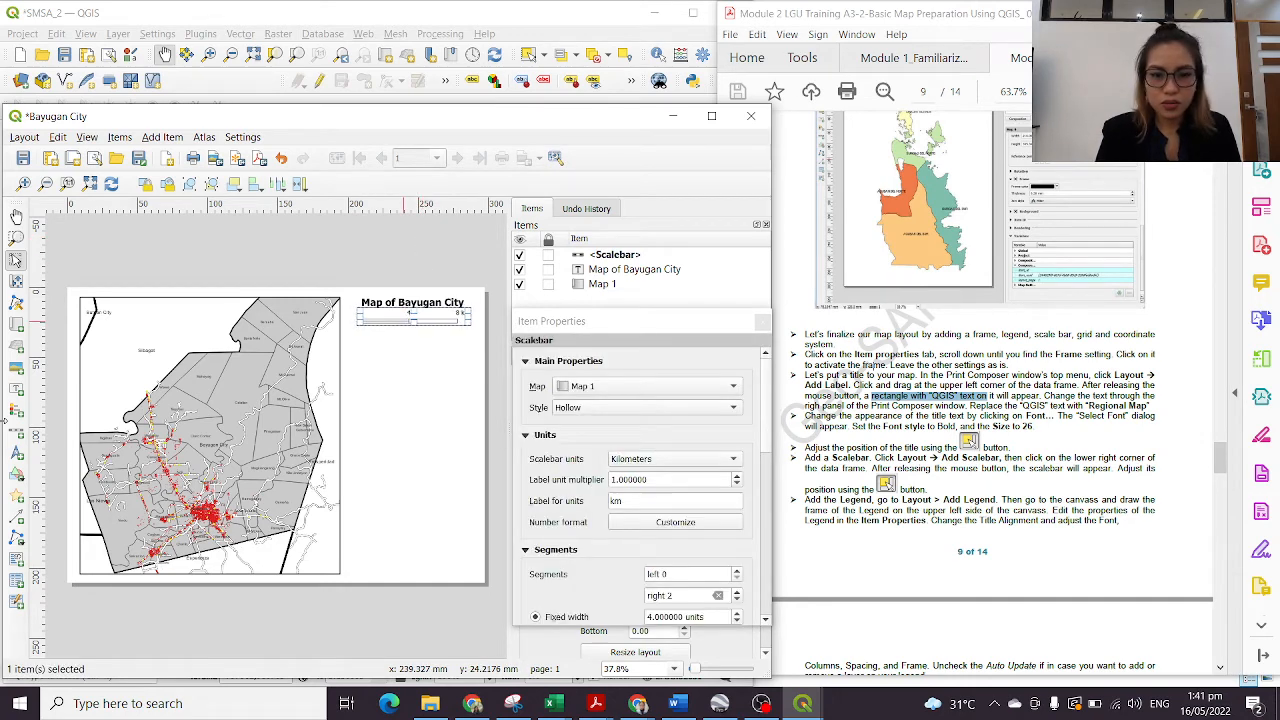
left_click(405, 267)
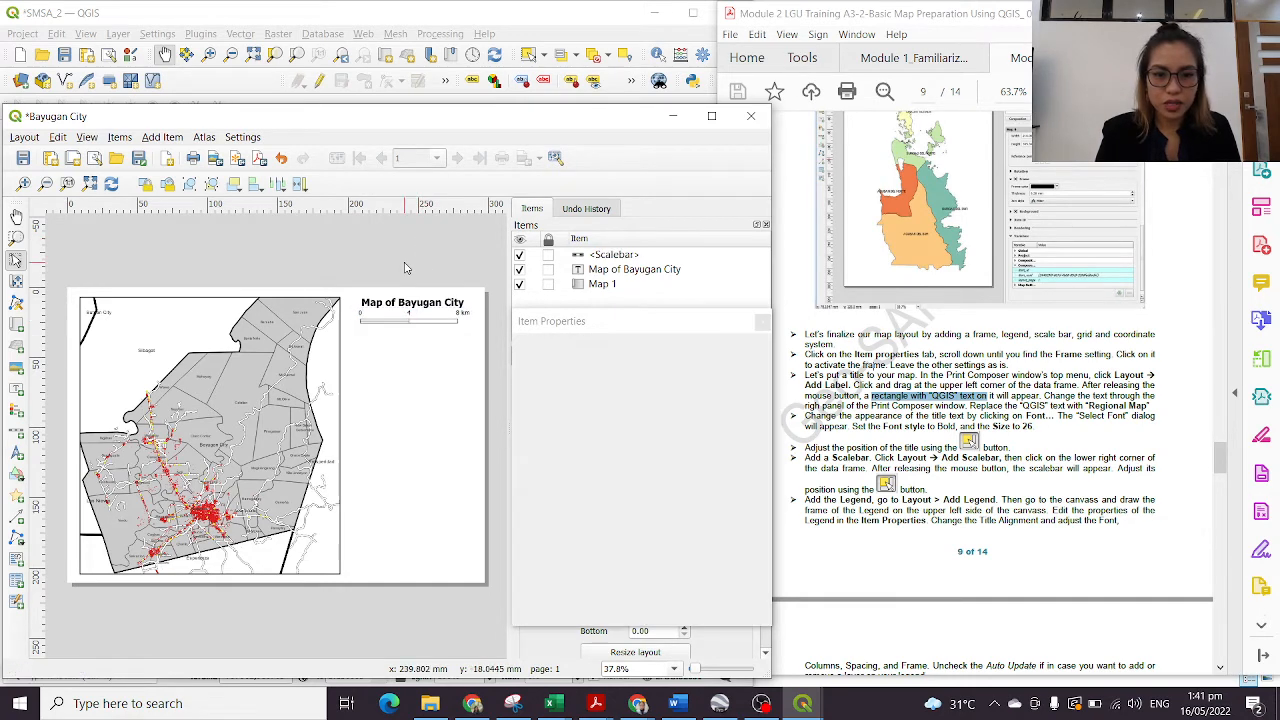
left_click(418, 318)
key("Right")
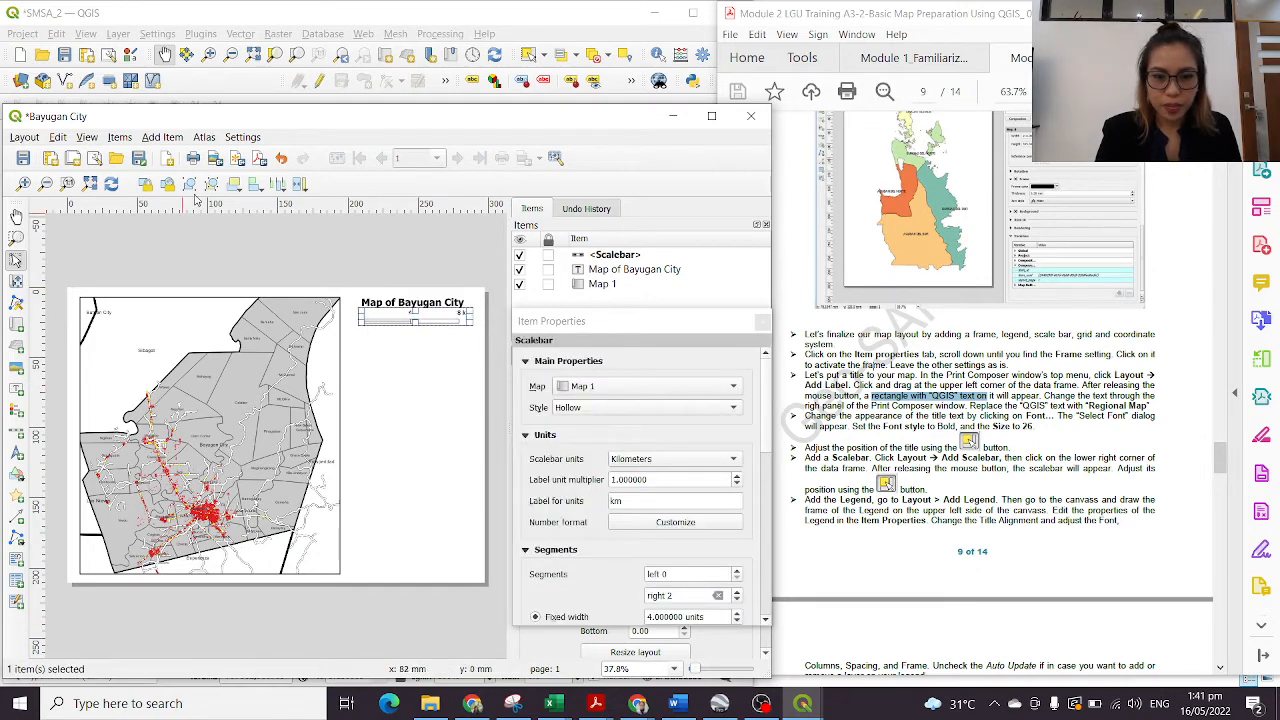
left_click(415, 232)
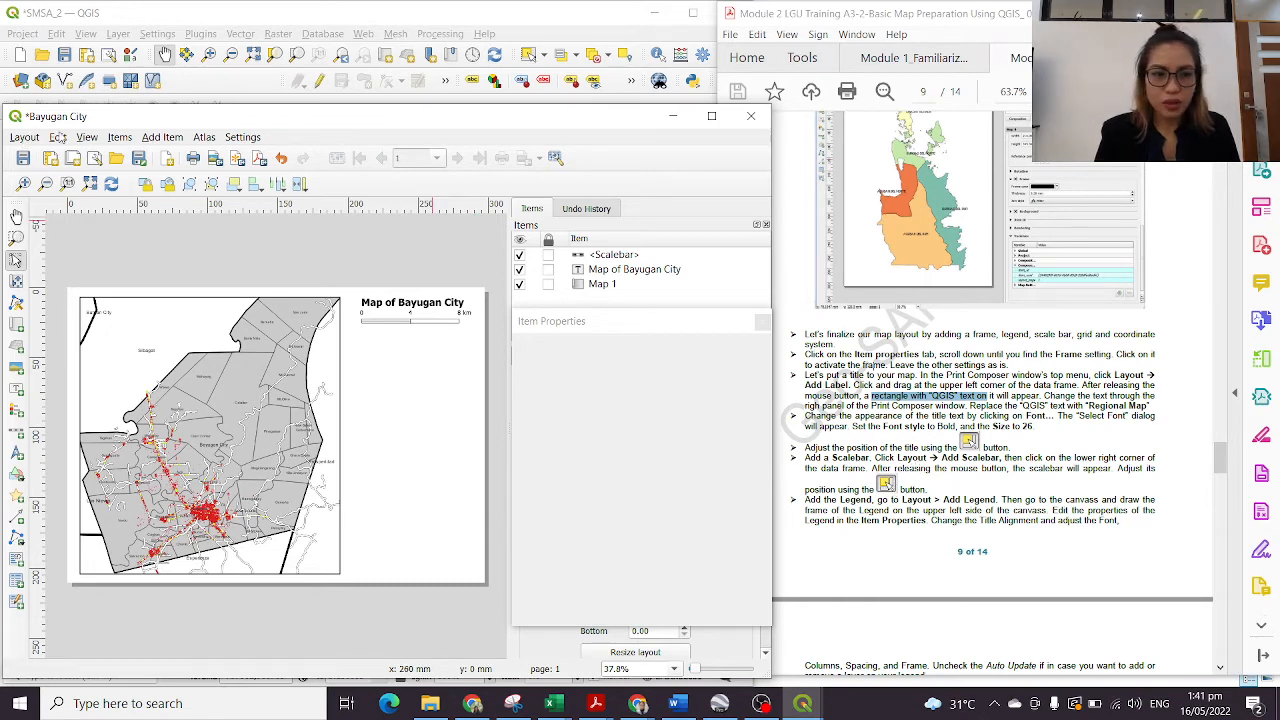
Step: Add a legend in the empty area beneath the scale bar and enlarge its frame towards the page's lower right
left_click(165, 138)
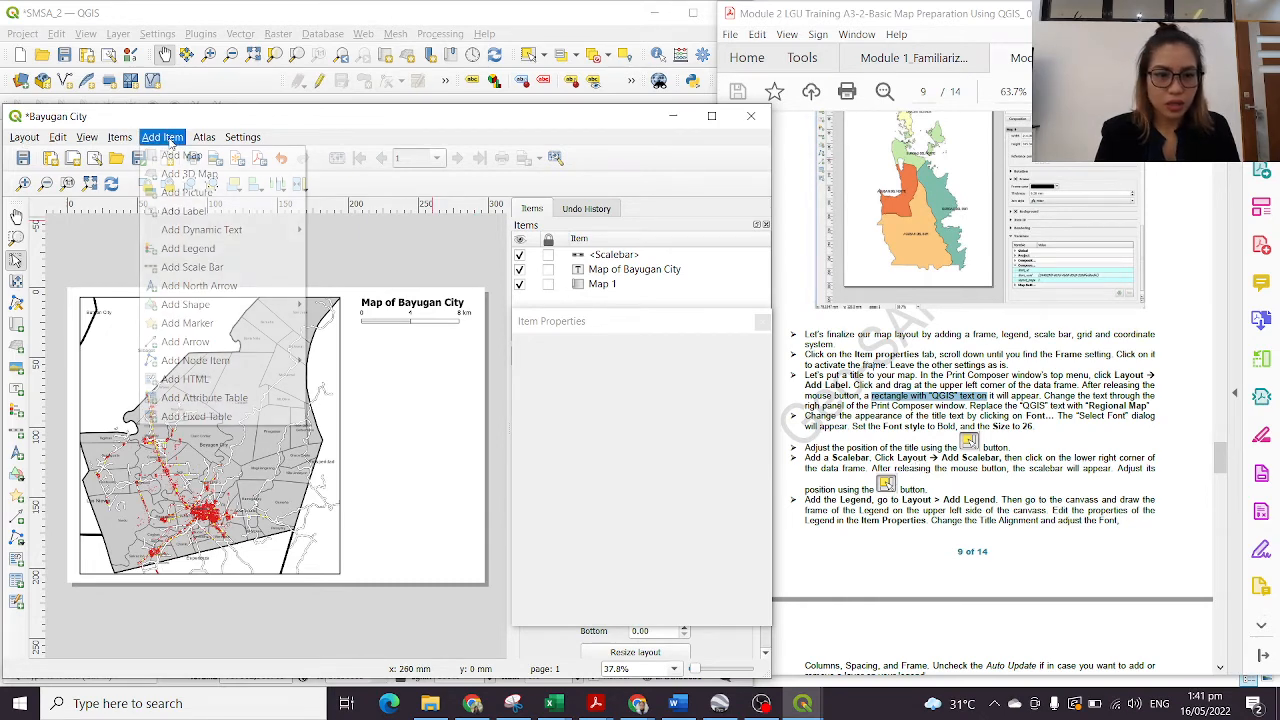
left_click(186, 248)
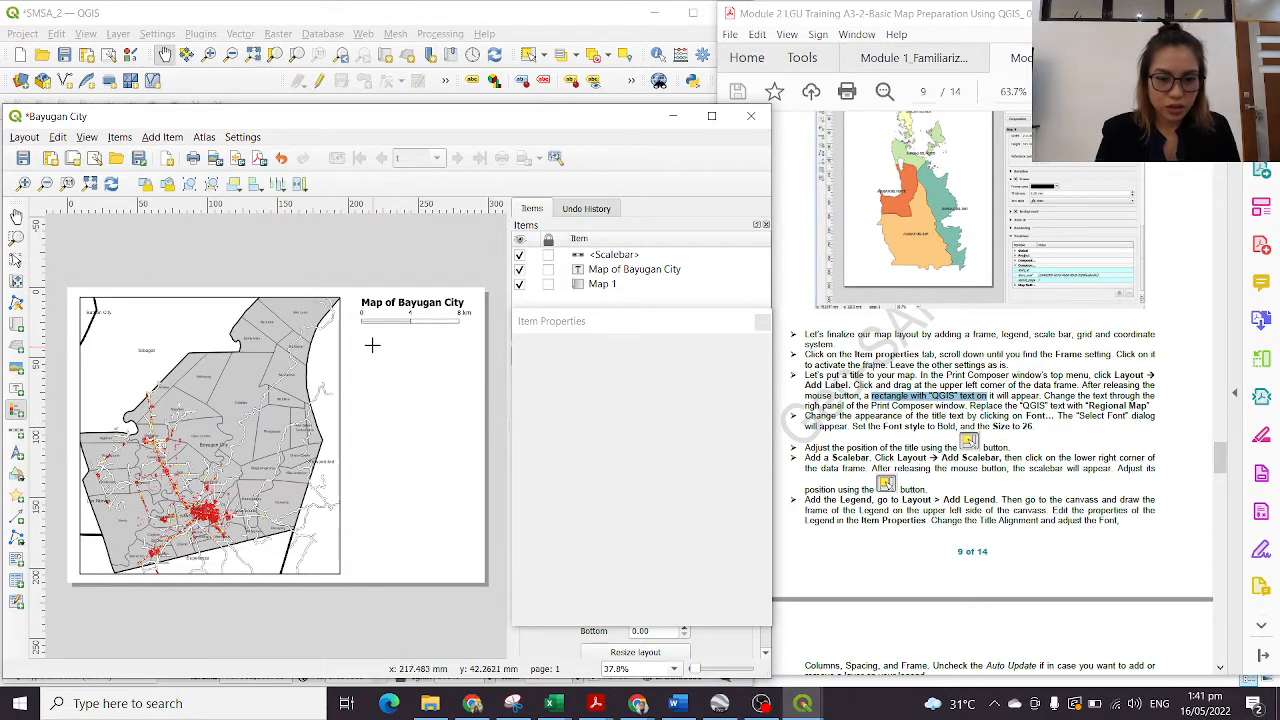
left_click_drag(359, 334, 466, 443)
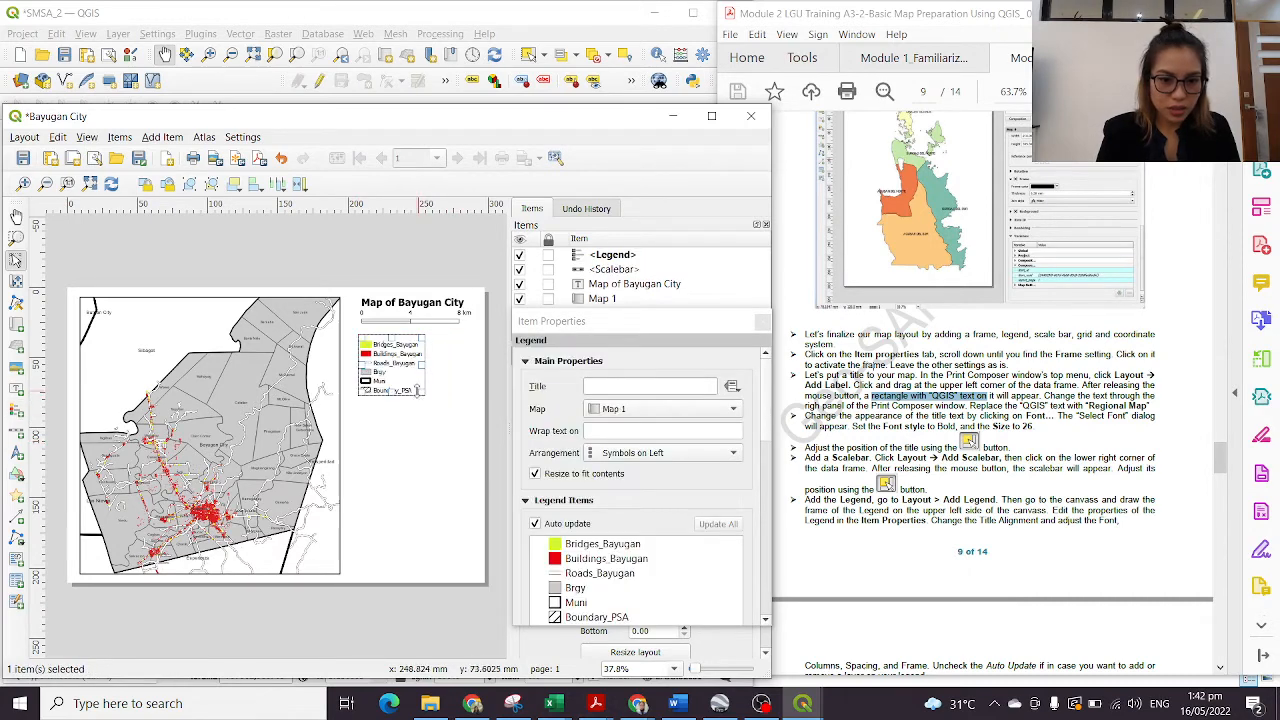
left_click_drag(420, 392, 460, 418)
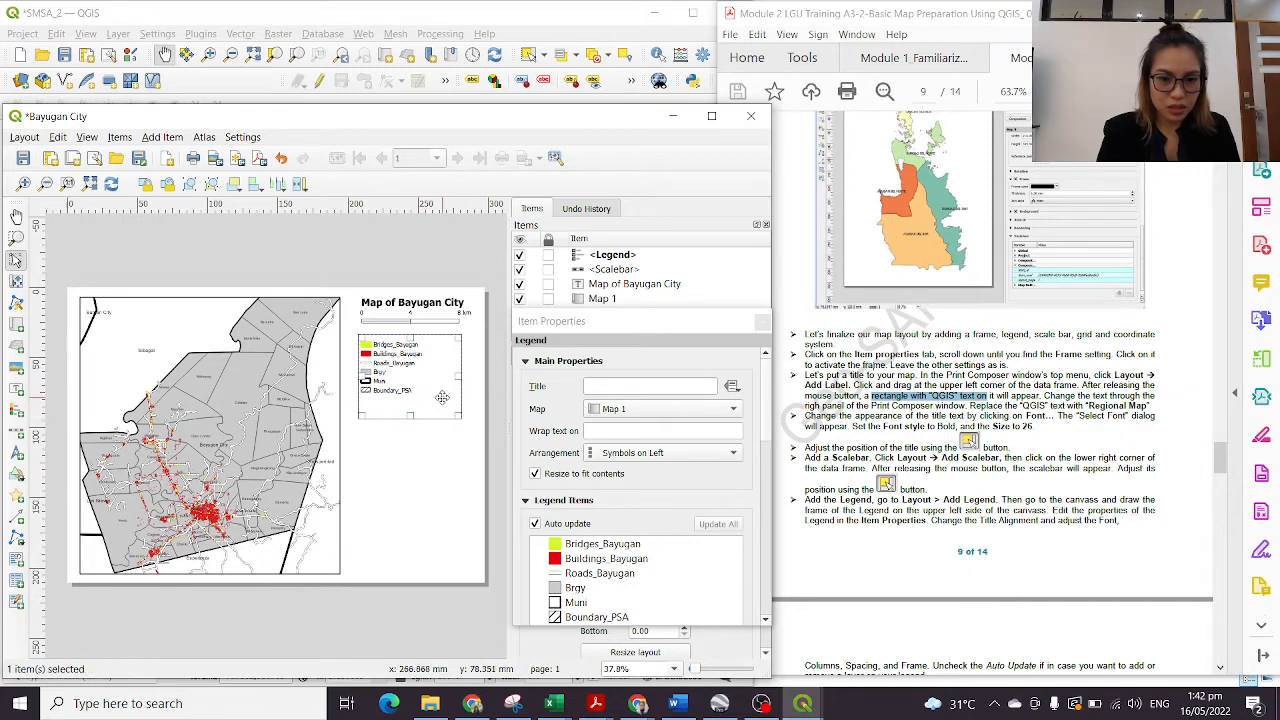
Step: Turn off the legend's auto update and relabel the Bridges_Bayugan entry as "Bridges"
scroll(627, 515, "down", 3)
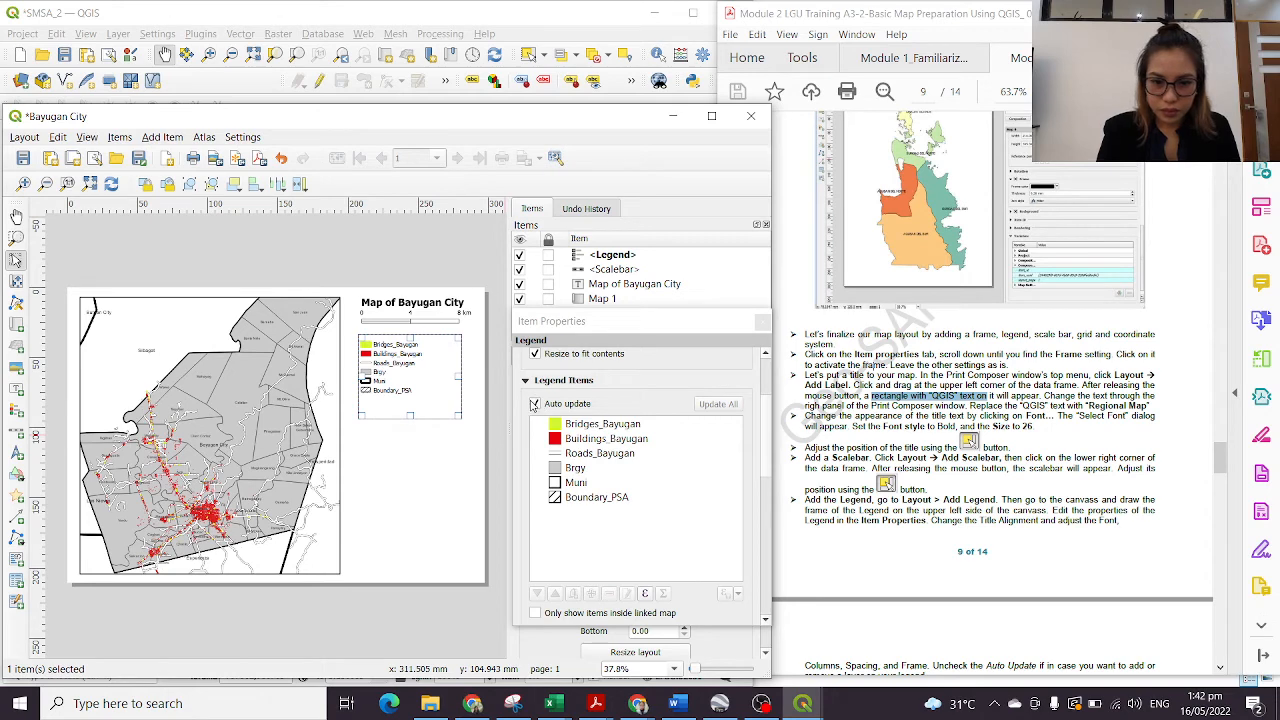
left_click(534, 404)
left_click(602, 426)
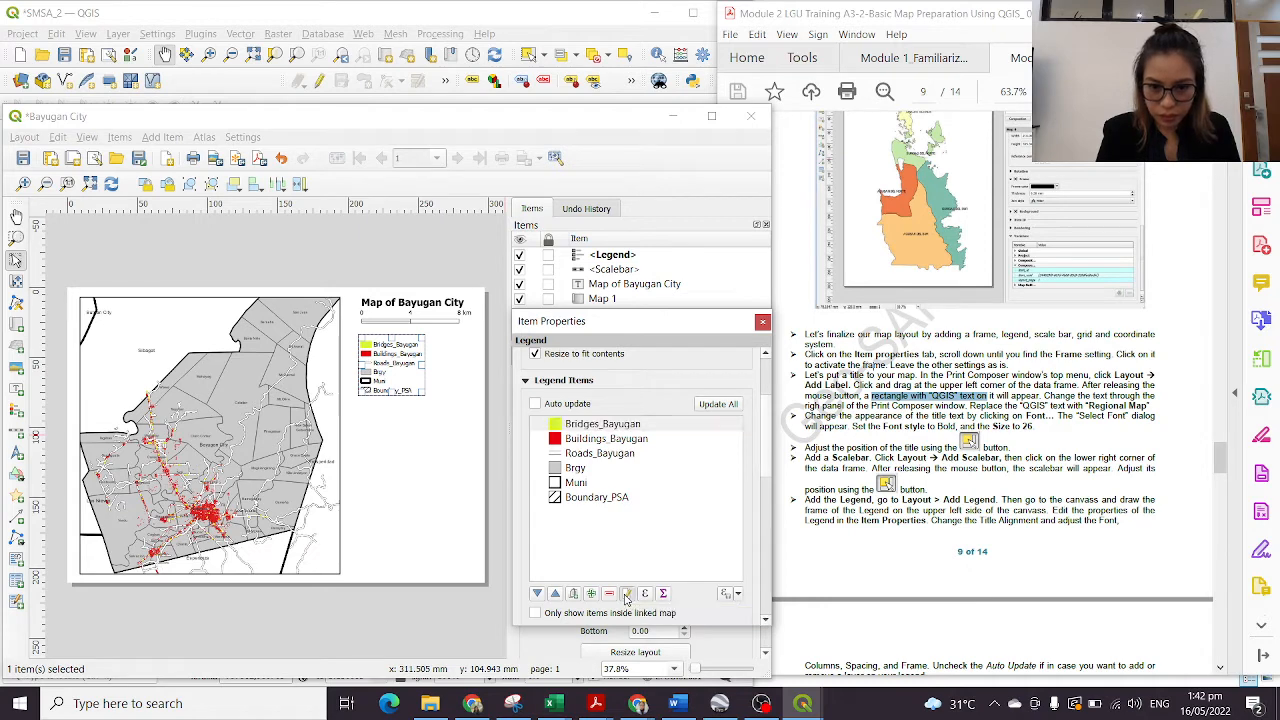
left_click(626, 596)
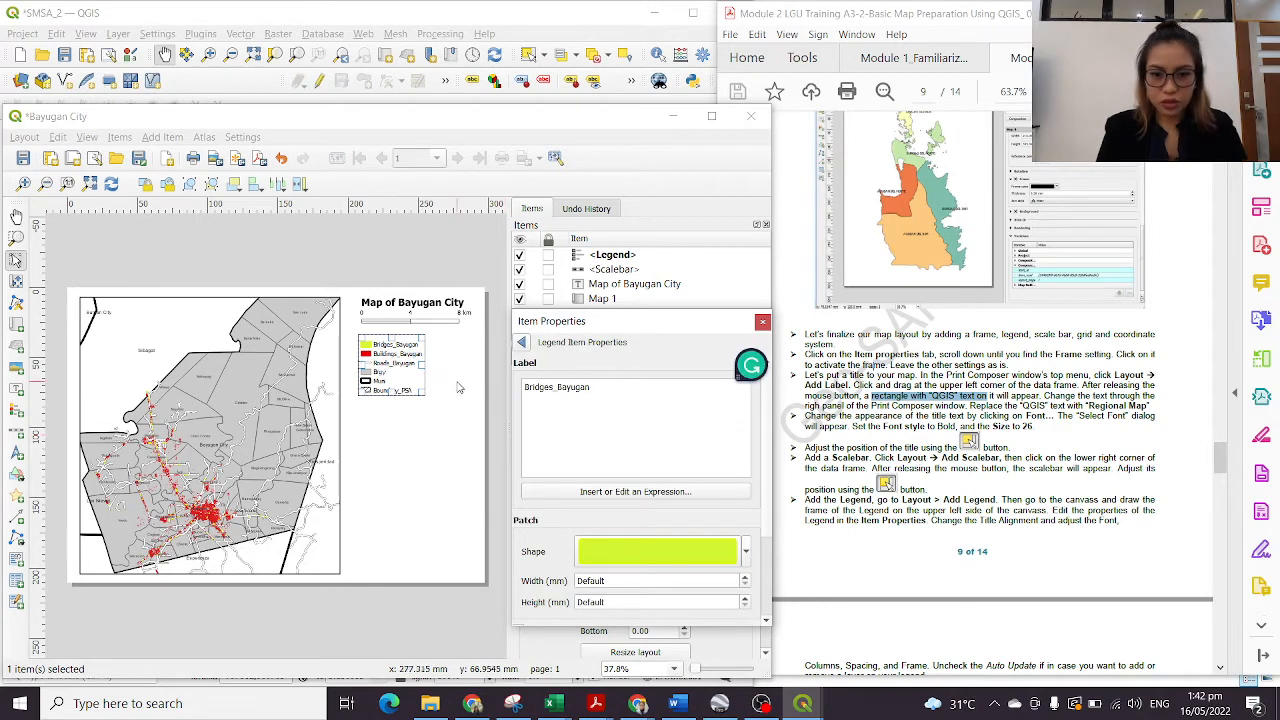
triple_click(617, 390)
type("Bridge")
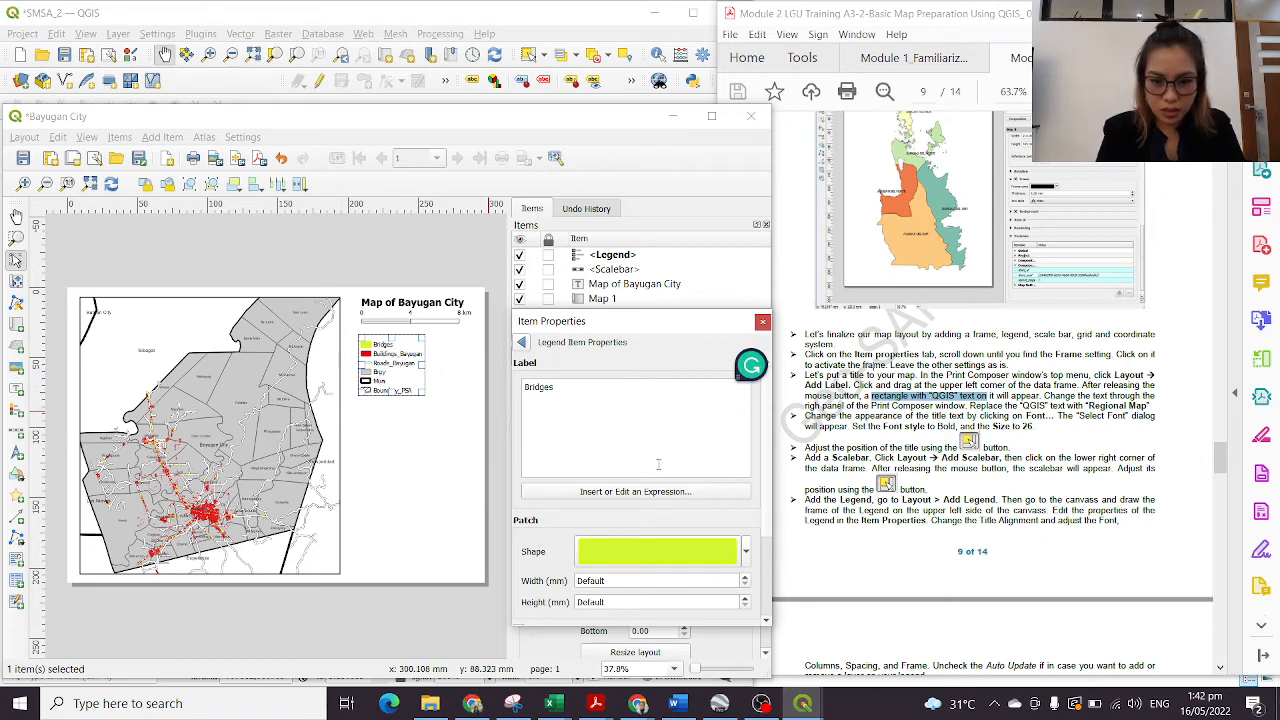
type("s")
key("Return")
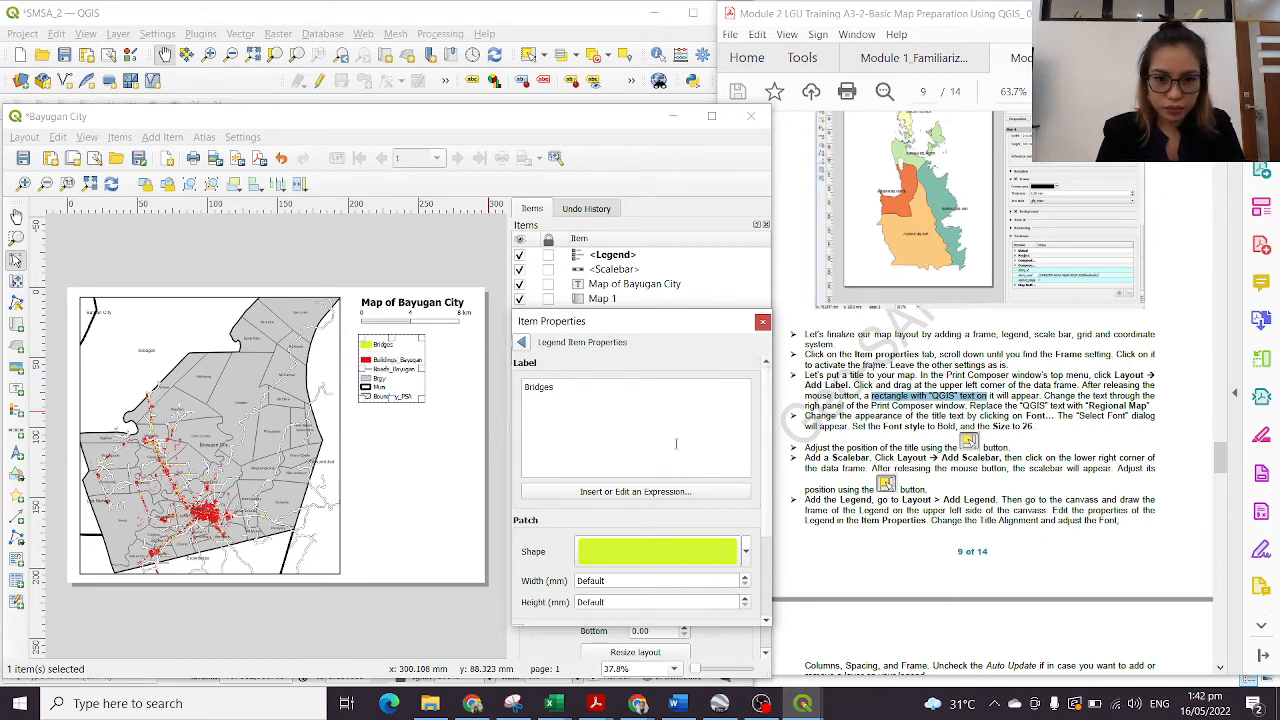
key("BackSpace")
scroll(664, 450, "down", 2)
left_click(657, 479)
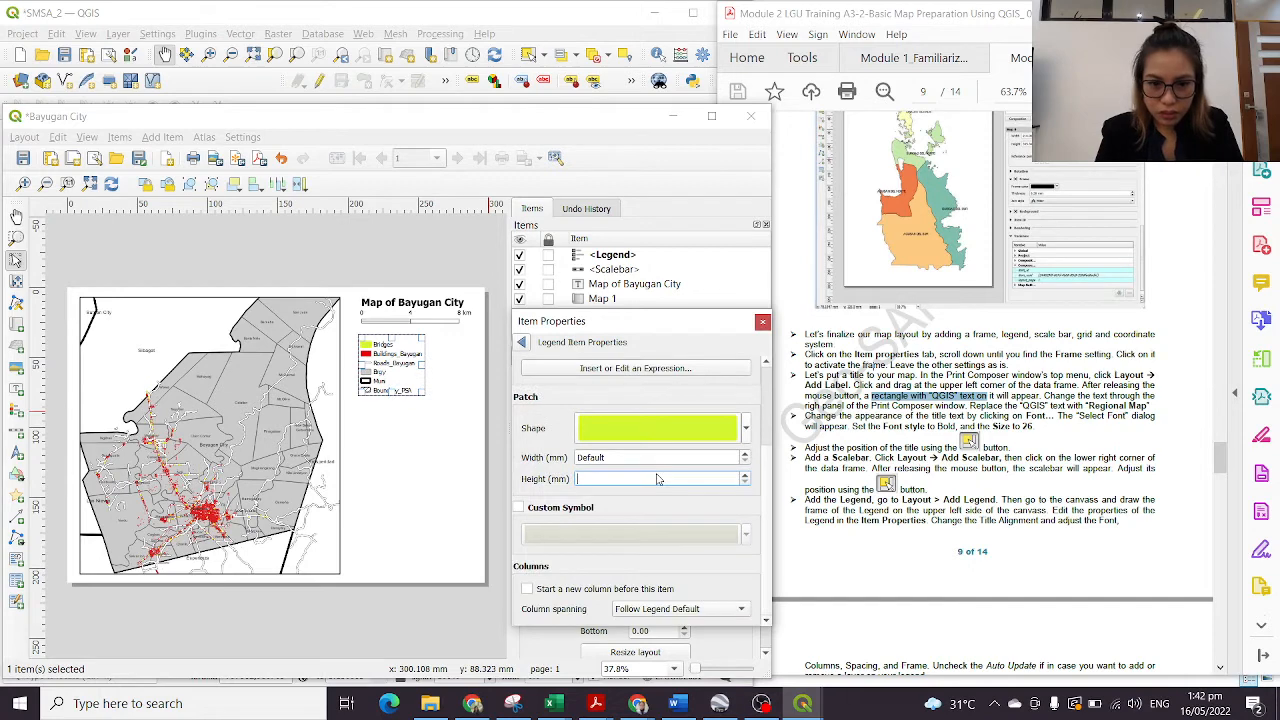
scroll(684, 430, "up", 2)
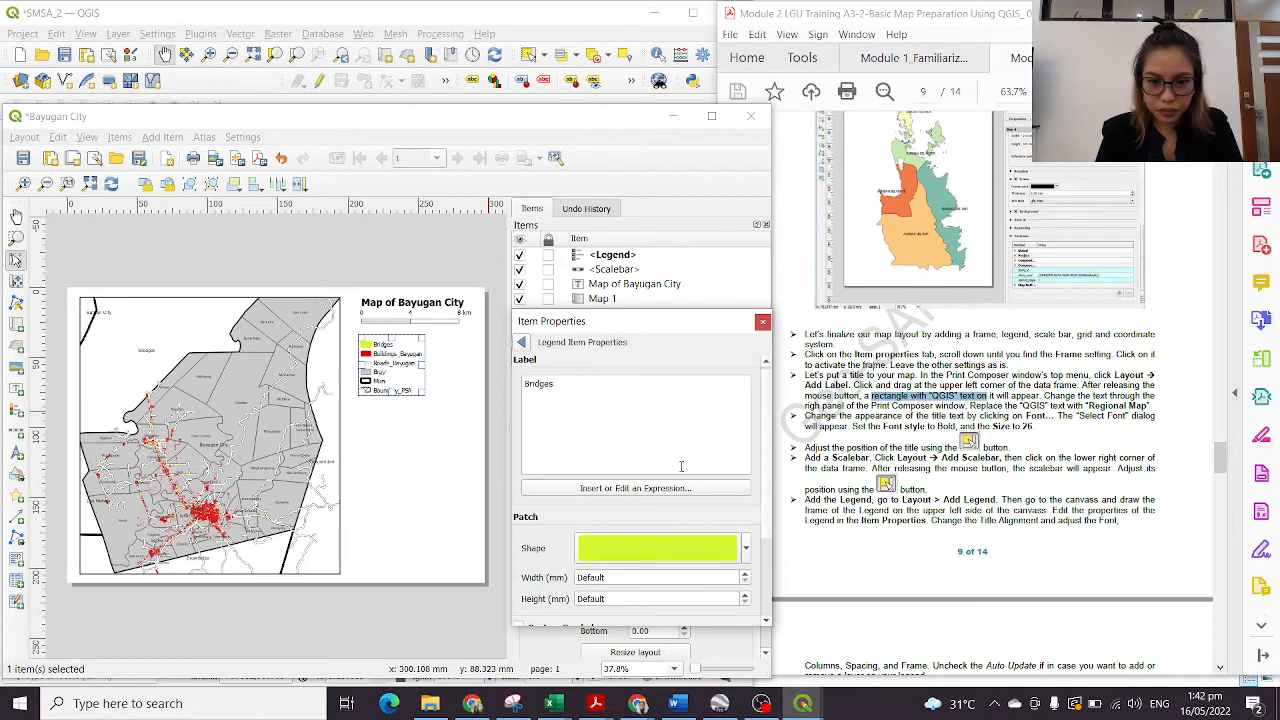
left_click(650, 489)
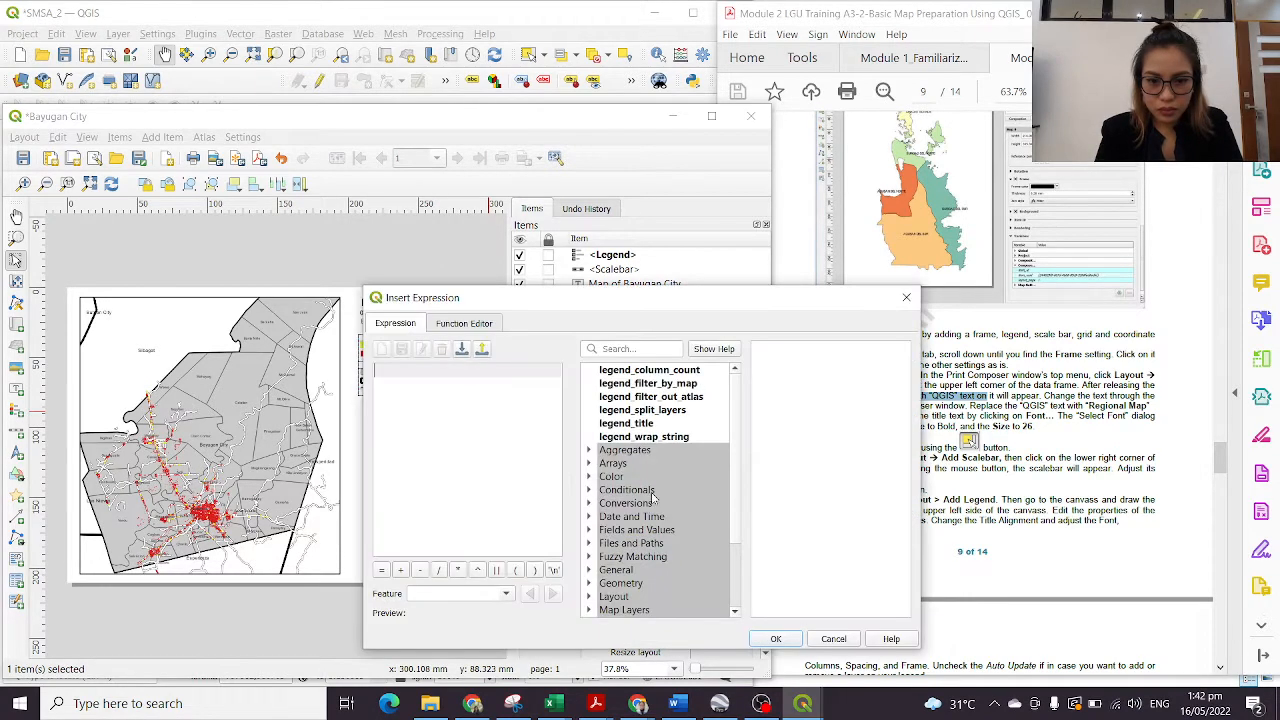
left_click(906, 297)
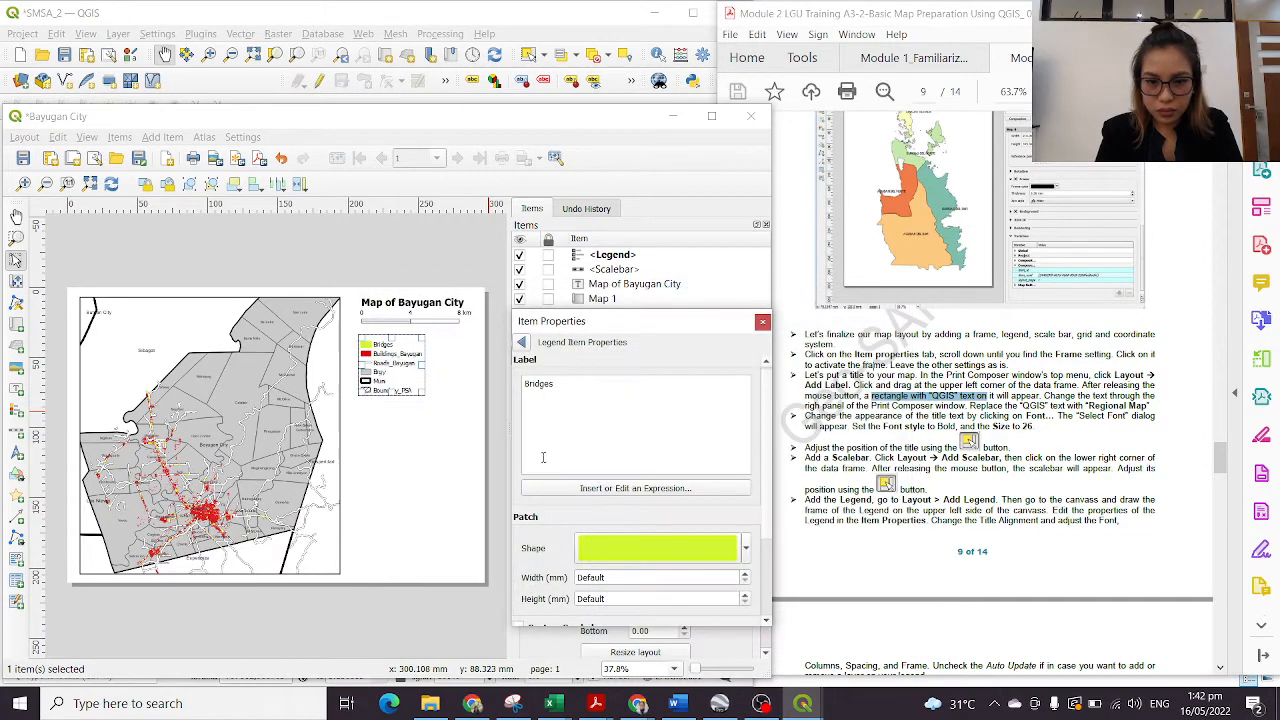
Step: Return to the legend's item list and relabel the Buildings_Bayugan entry as "Buildings"
left_click(521, 342)
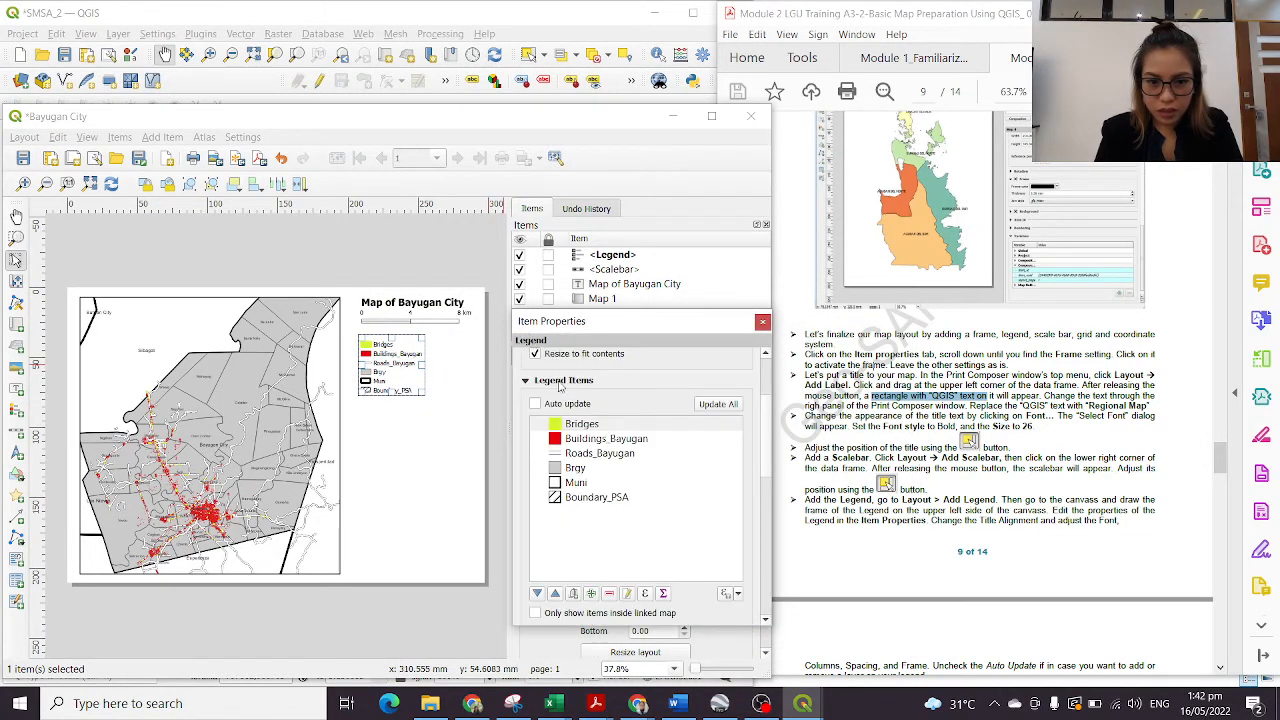
left_click(613, 438)
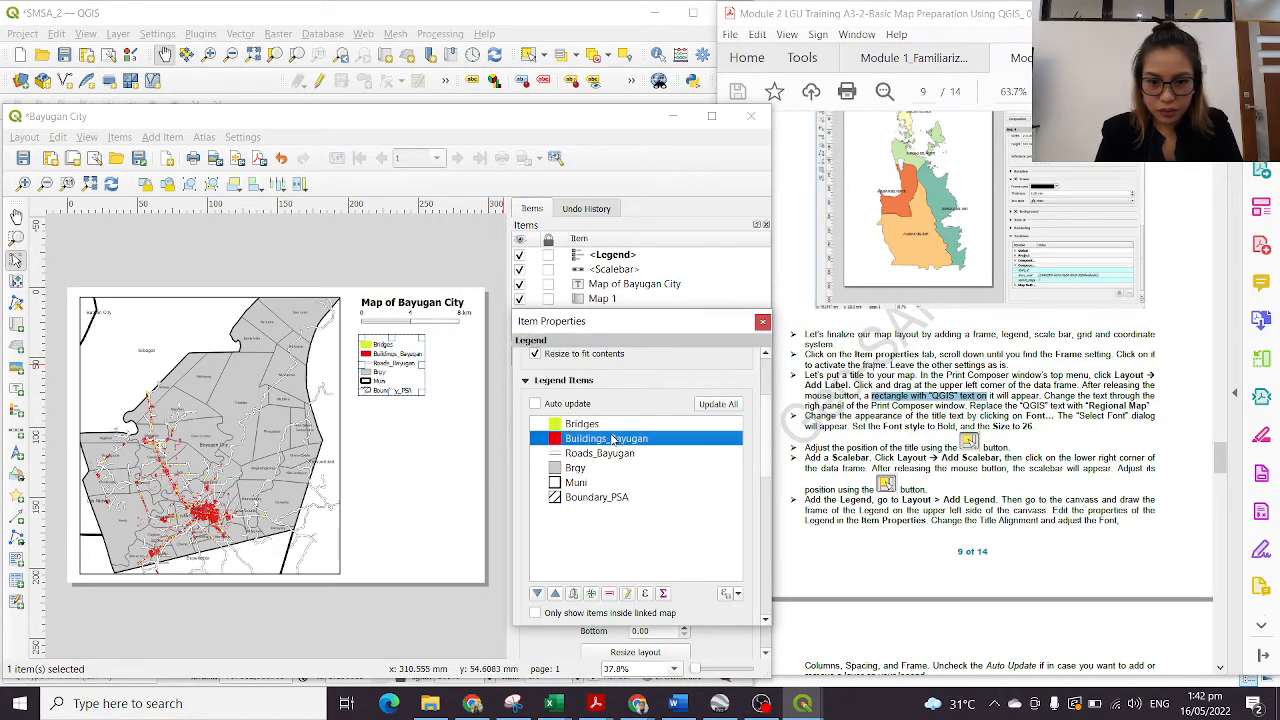
left_click(626, 594)
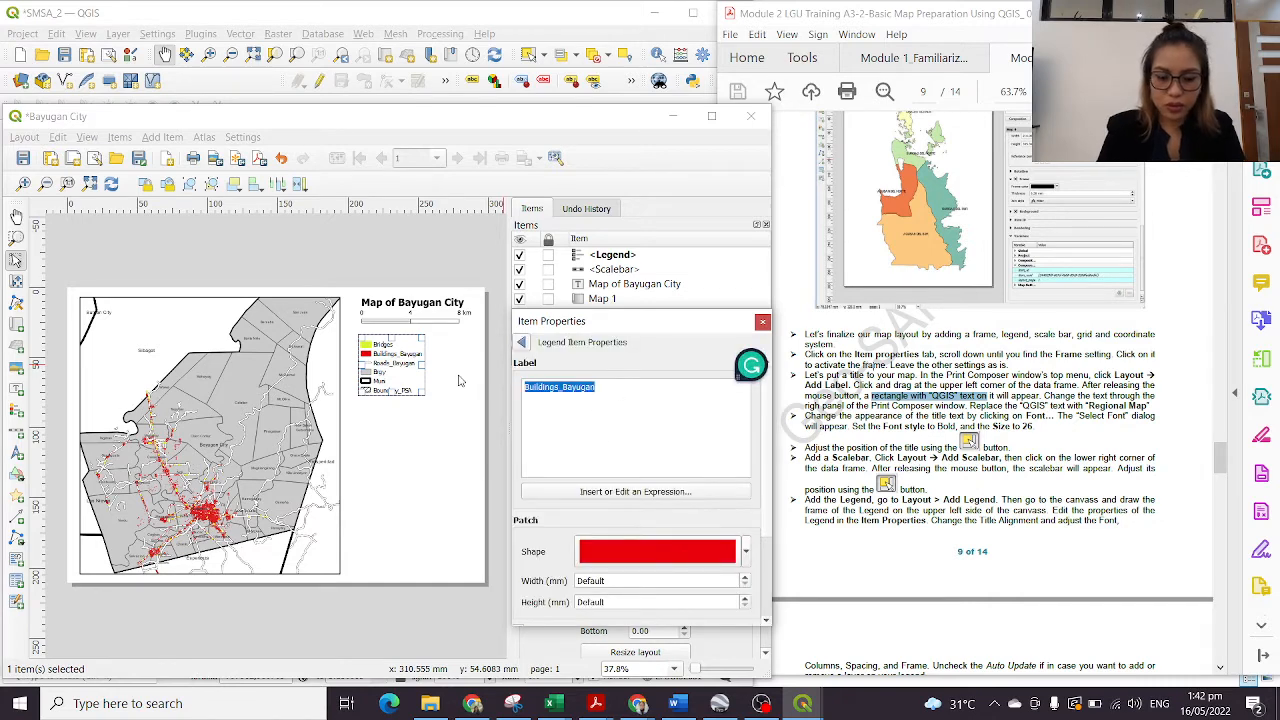
type("B")
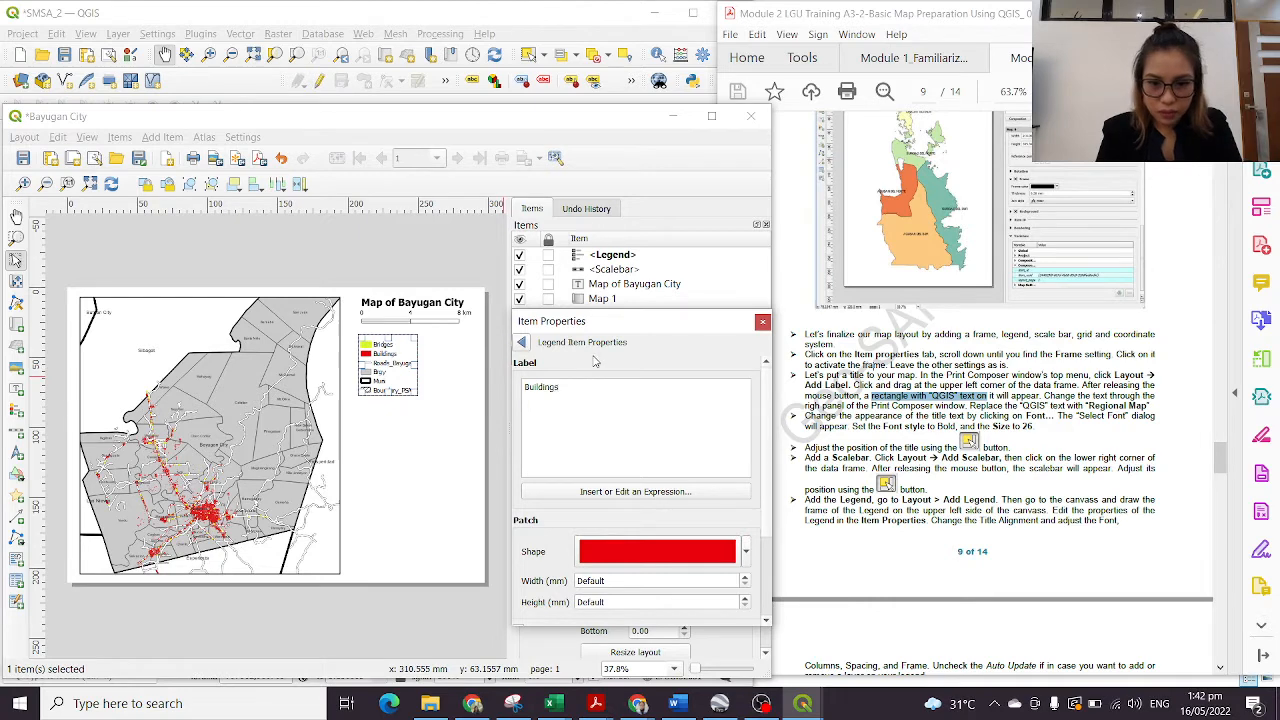
left_click(522, 343)
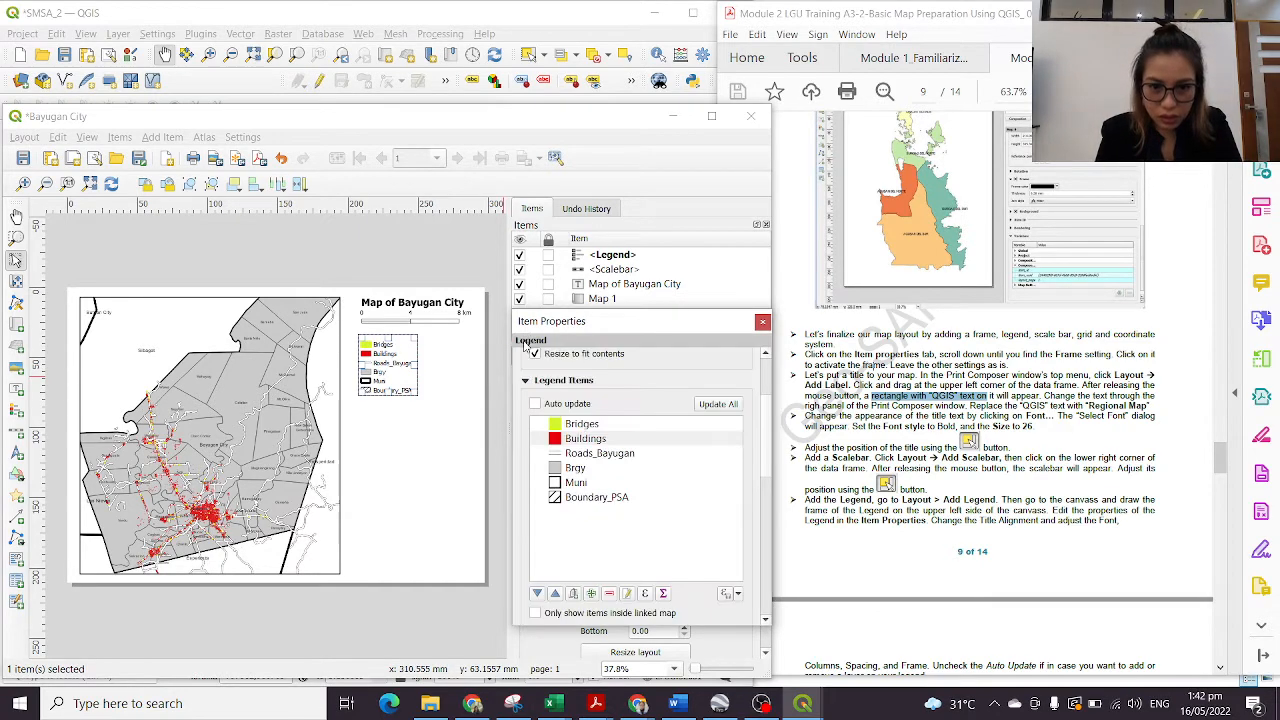
Step: Relabel the Roads_Bayugan legend entry as "Roads" and return to the legend's item list
left_click(588, 456)
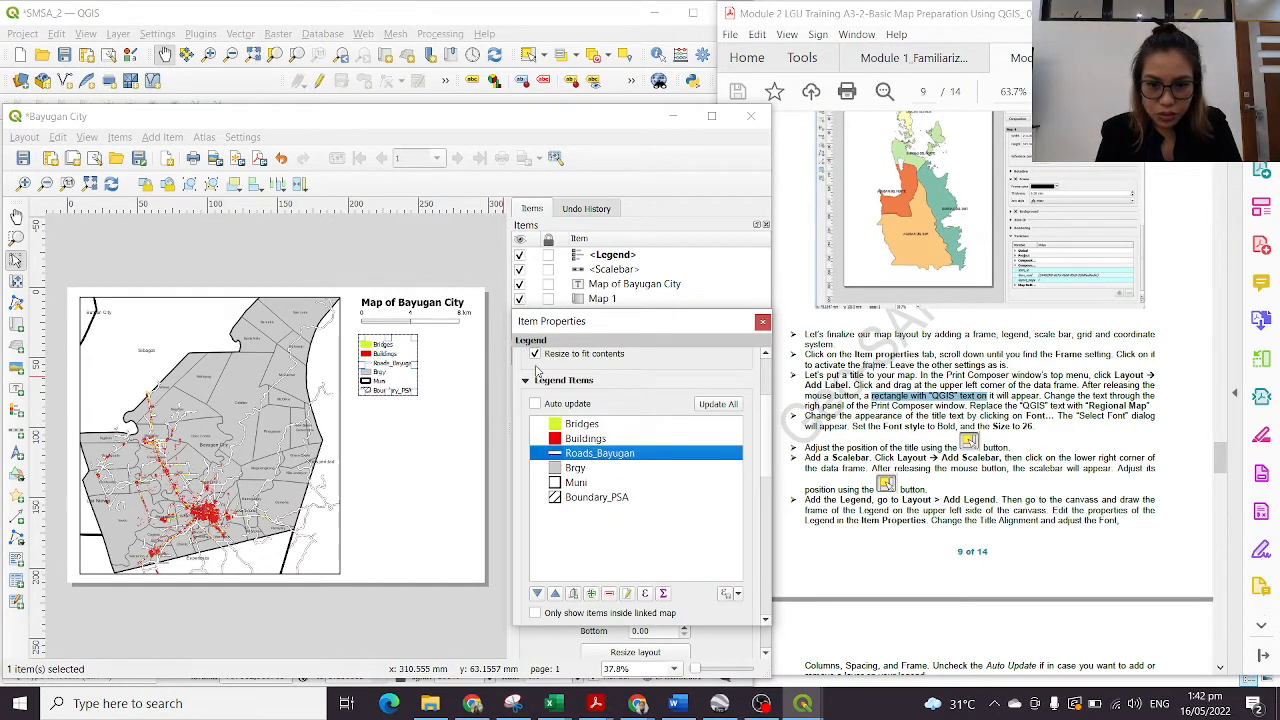
left_click(627, 594)
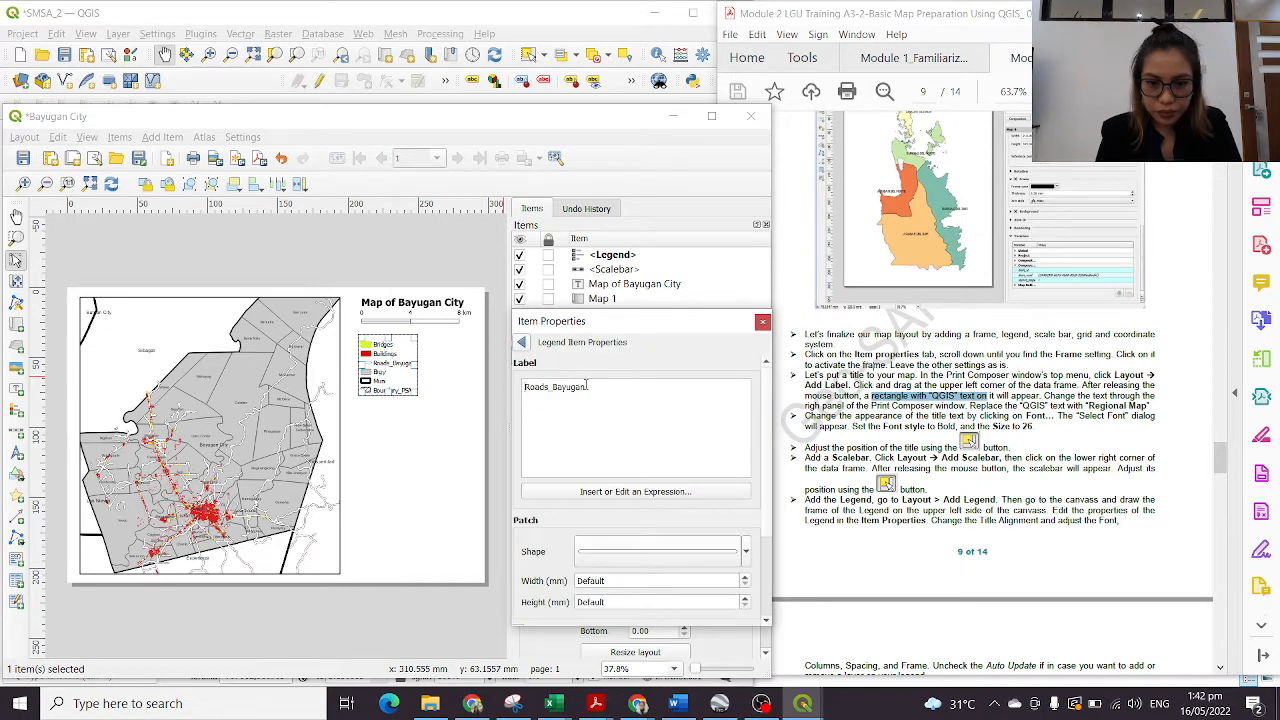
double_click(623, 389)
type("Road")
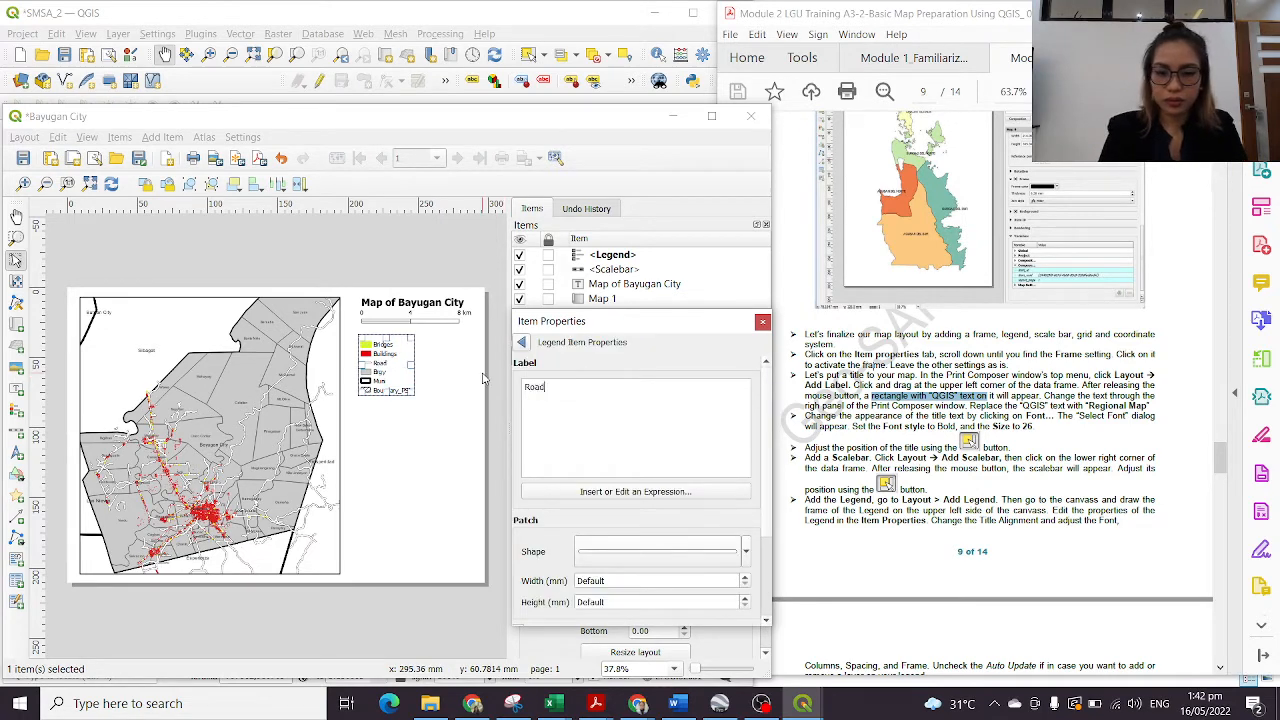
type("s")
left_click(521, 343)
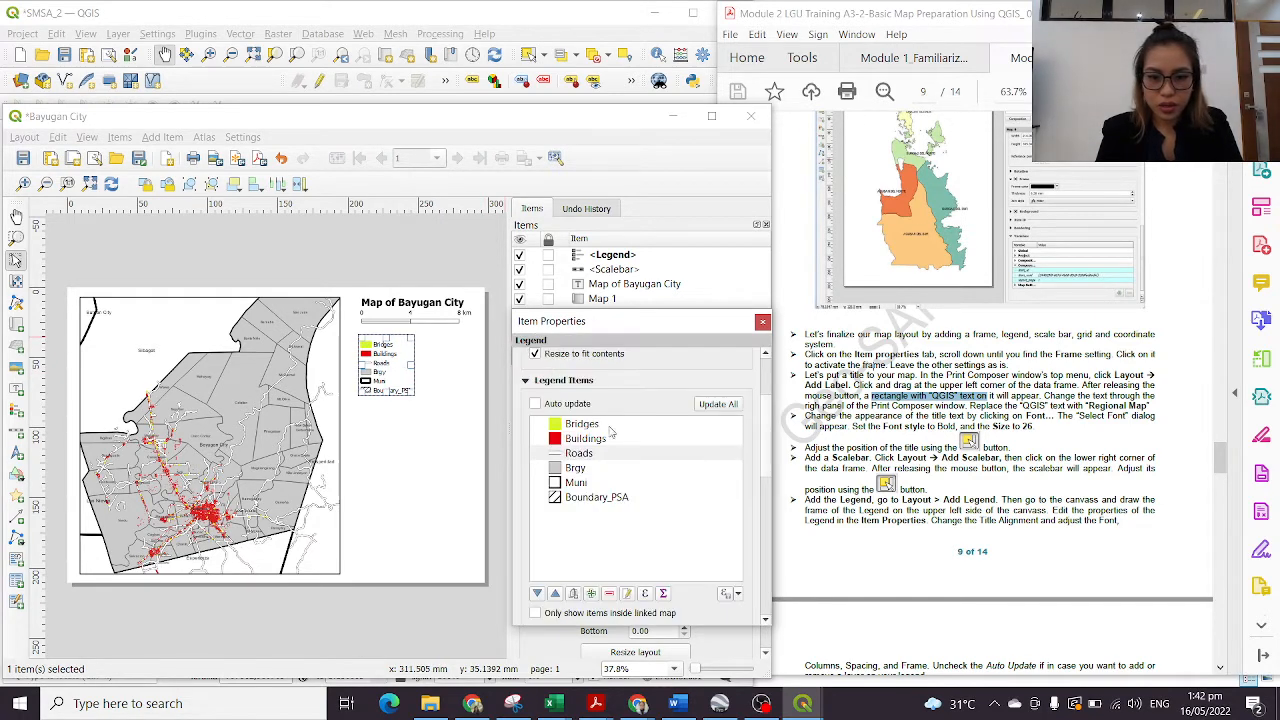
Step: Relabel the Brgy legend entry as "Barangay Boundaries" and return to the legend's item list
left_click(577, 469)
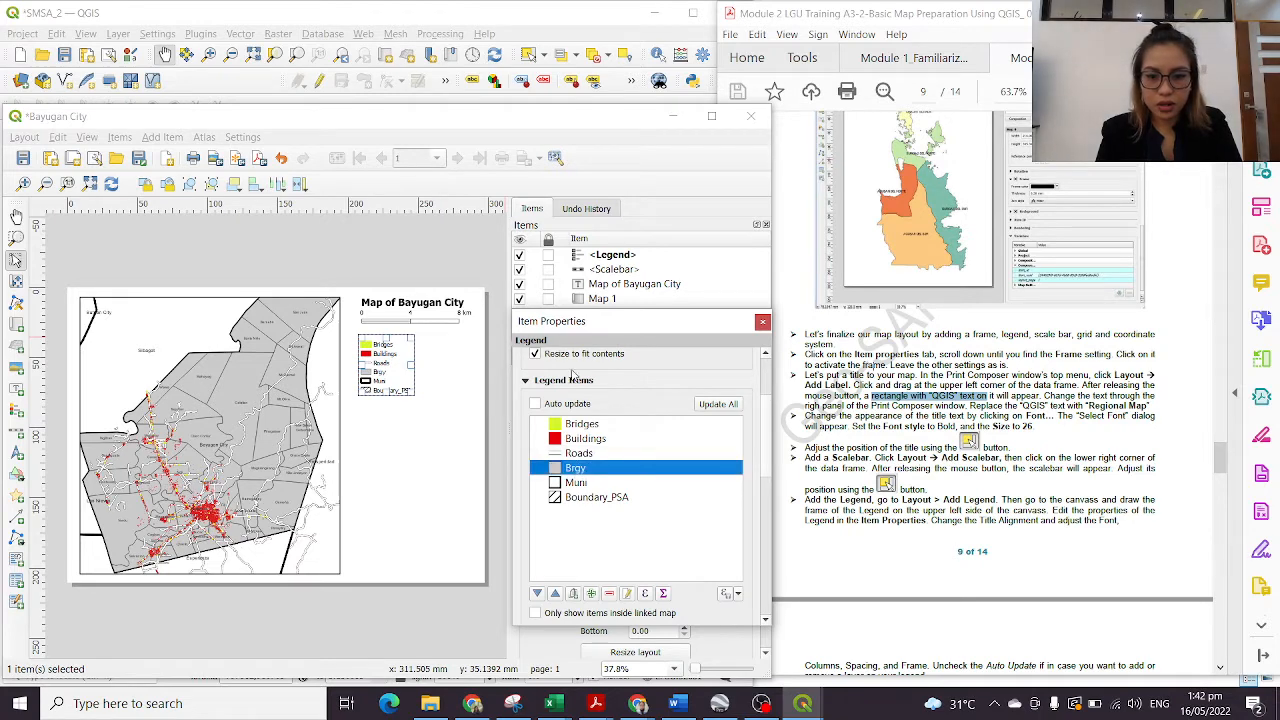
left_click(630, 595)
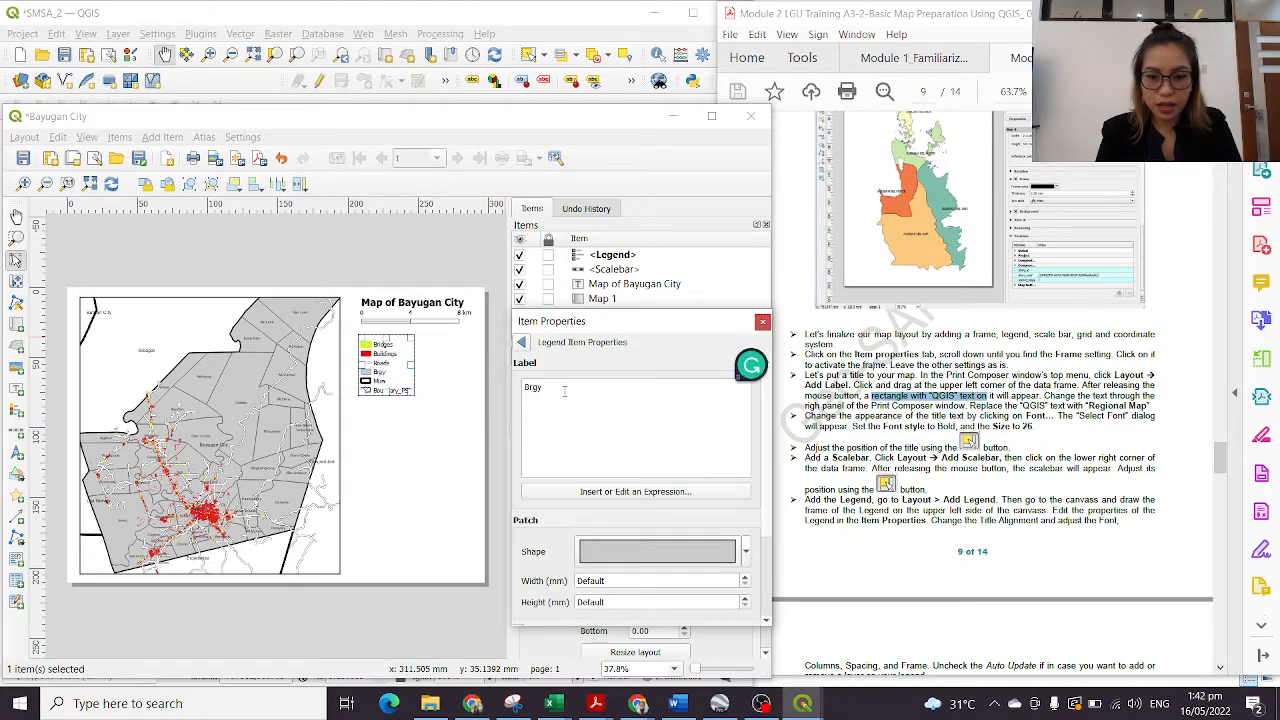
key("ctrl+a")
type("Bar")
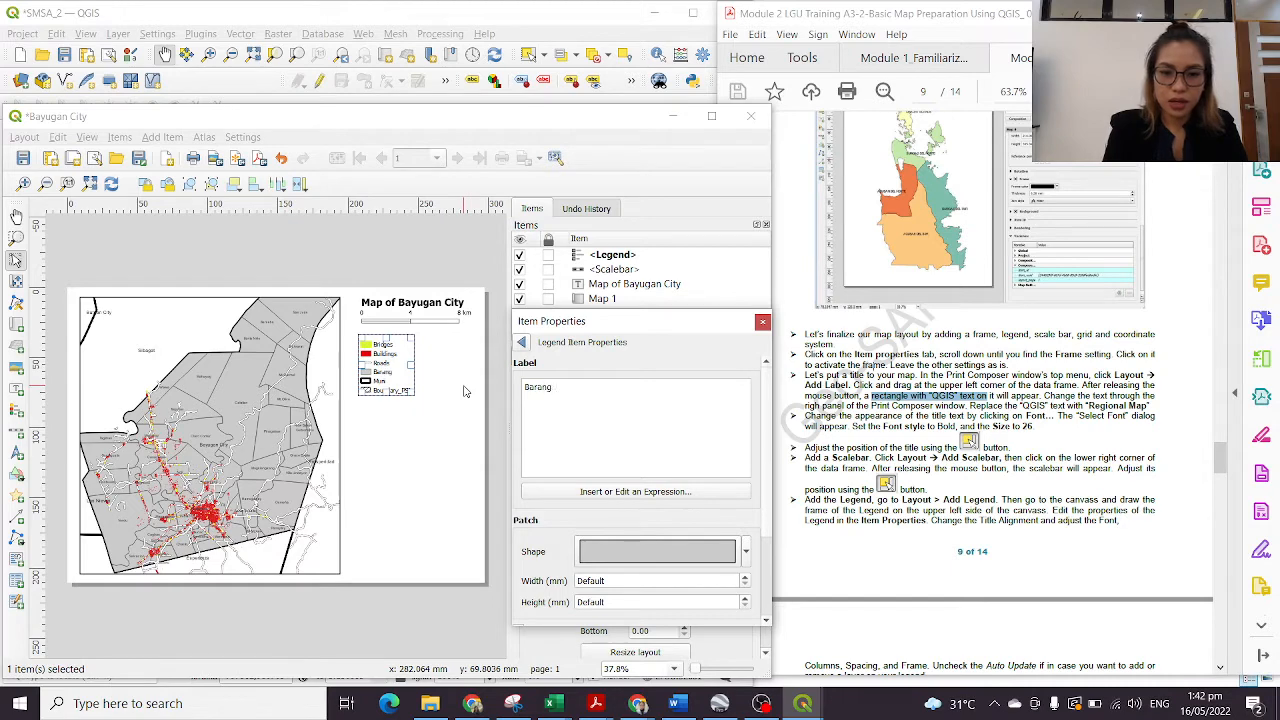
type("angay Bounda")
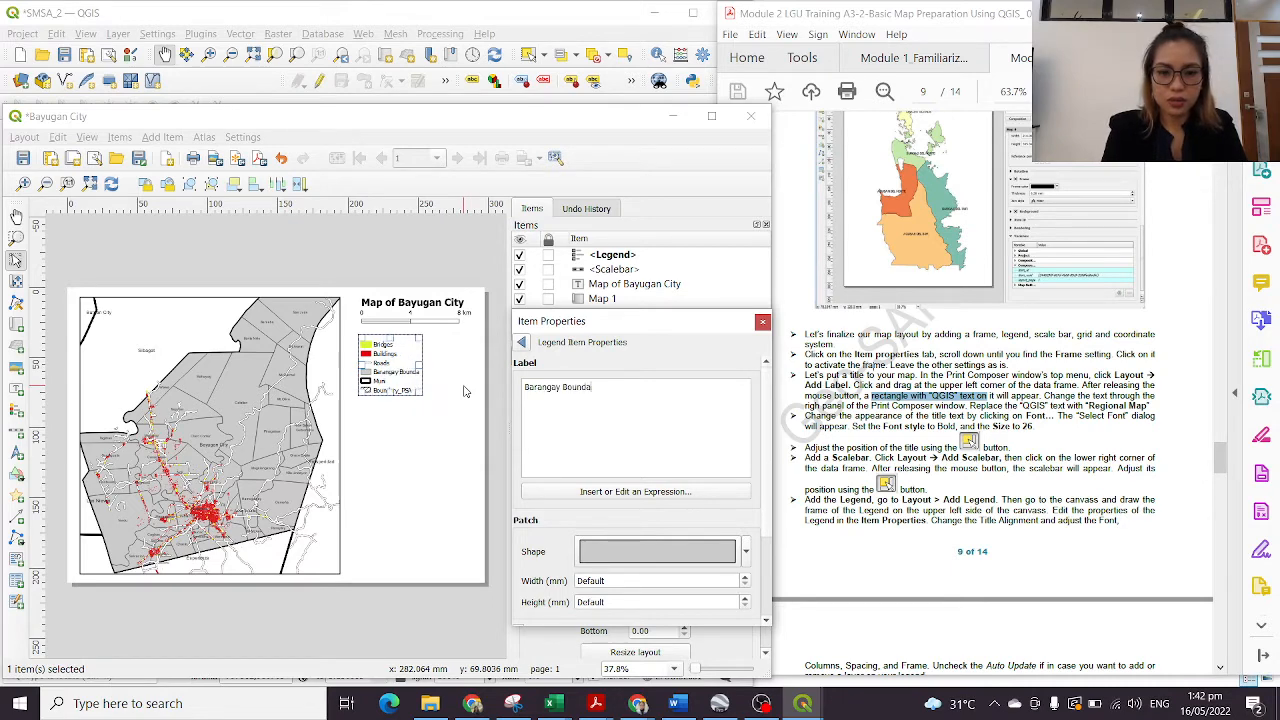
type("ries")
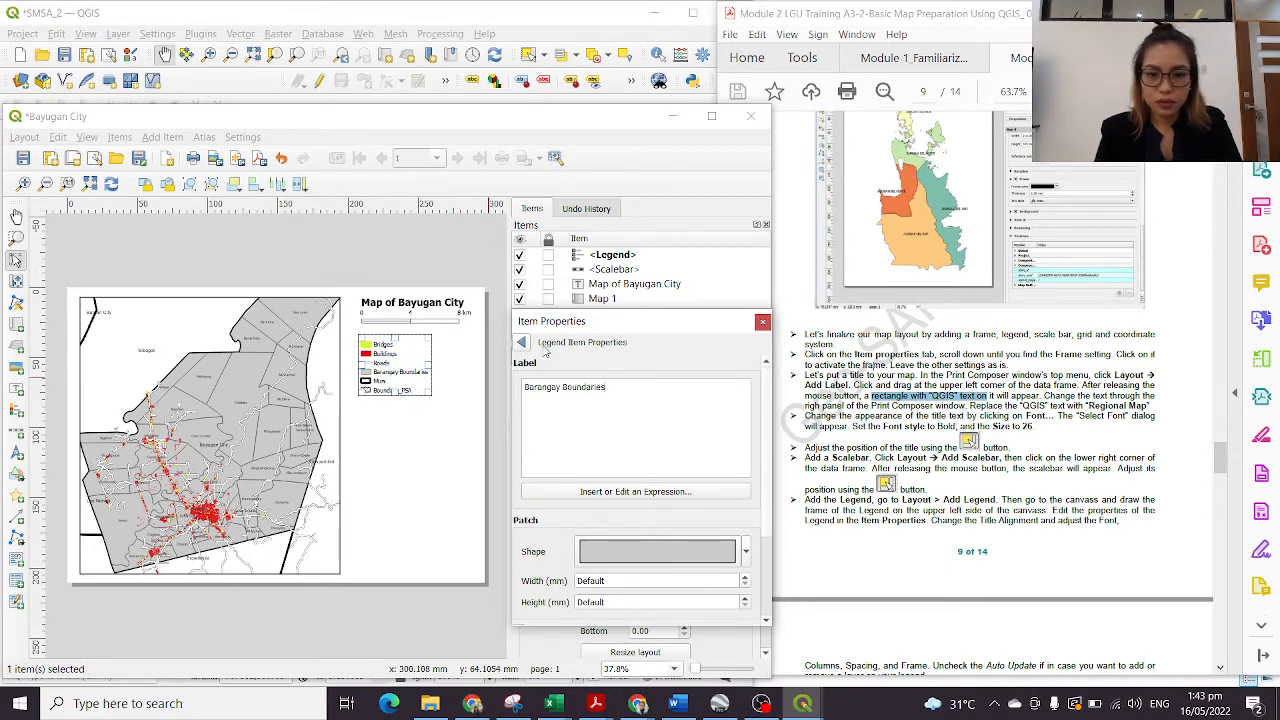
left_click(522, 342)
Step: Relabel the Muni legend entry as "City/Municipalities Boundary" and return to the legend's item list
left_click(582, 484)
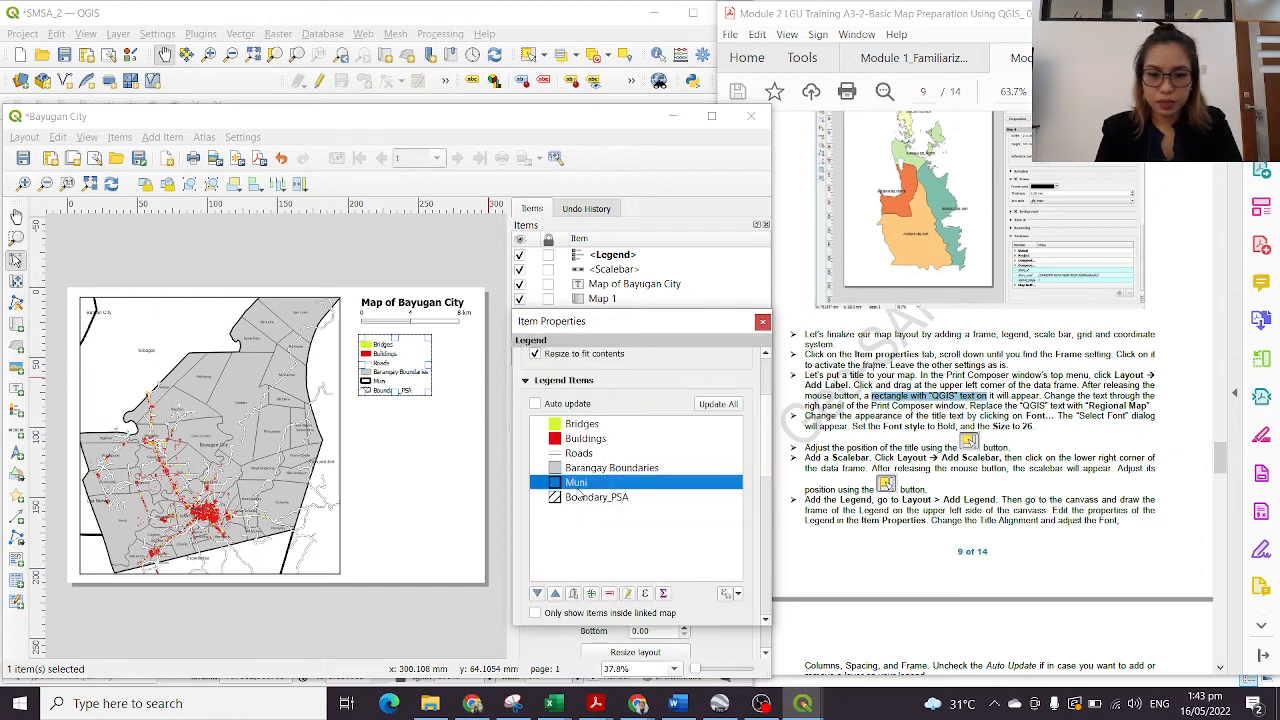
left_click(628, 593)
key("ctrl+a")
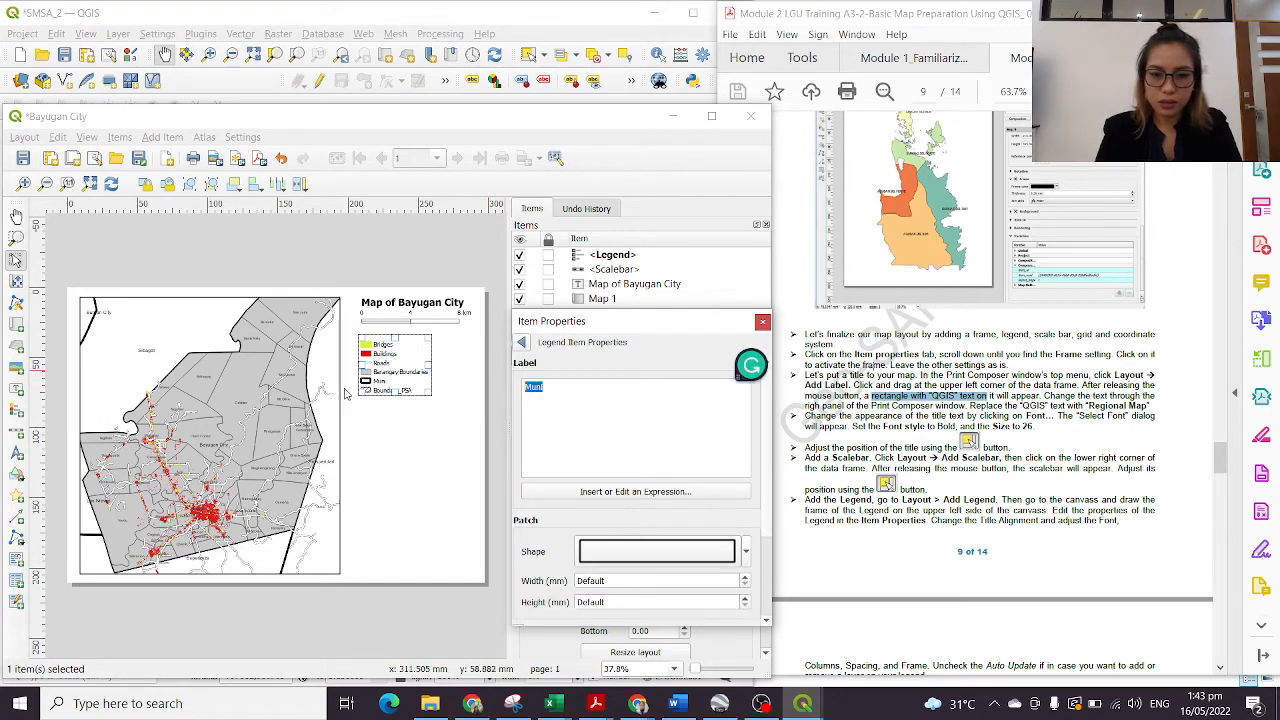
type("City/M")
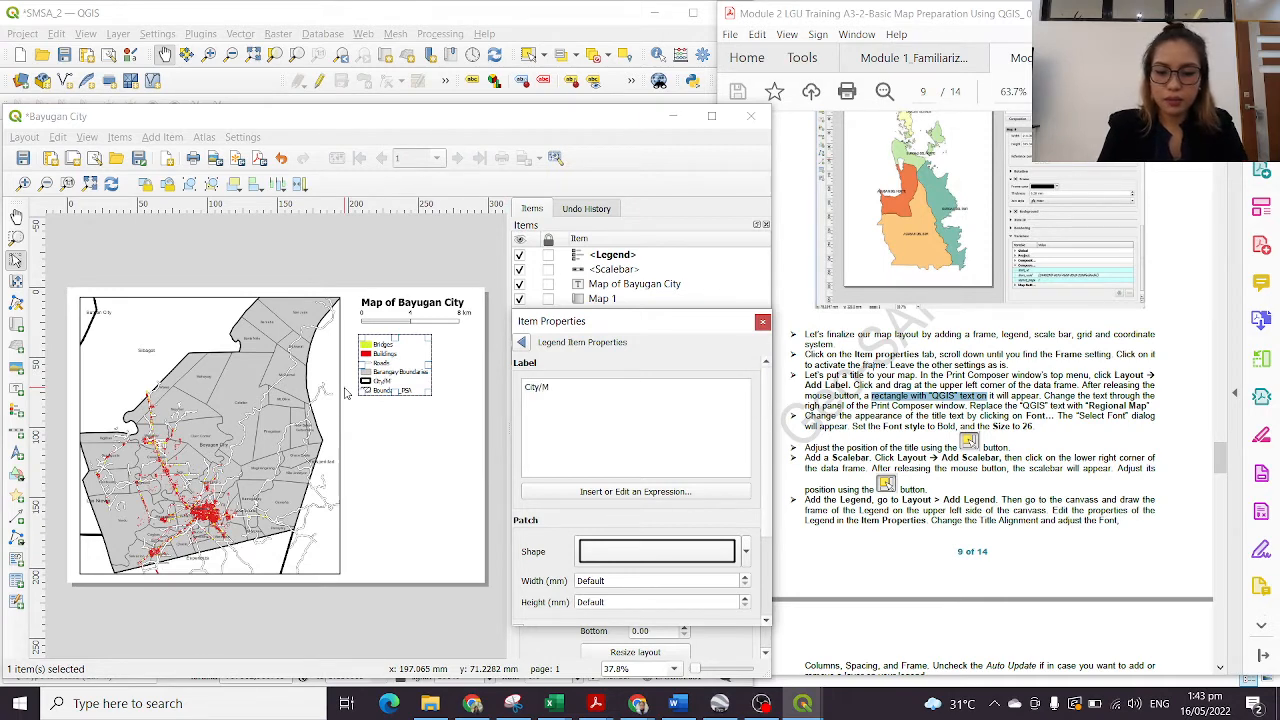
type("uniciapli")
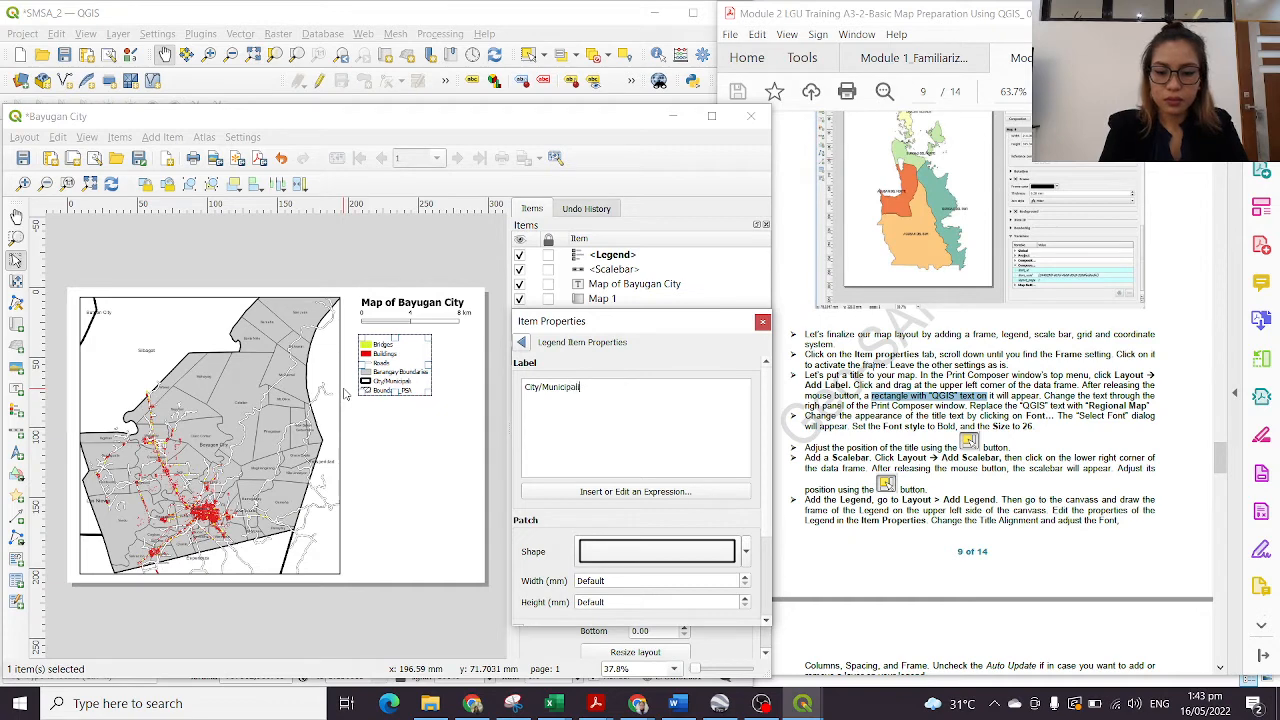
type("ties Boundary")
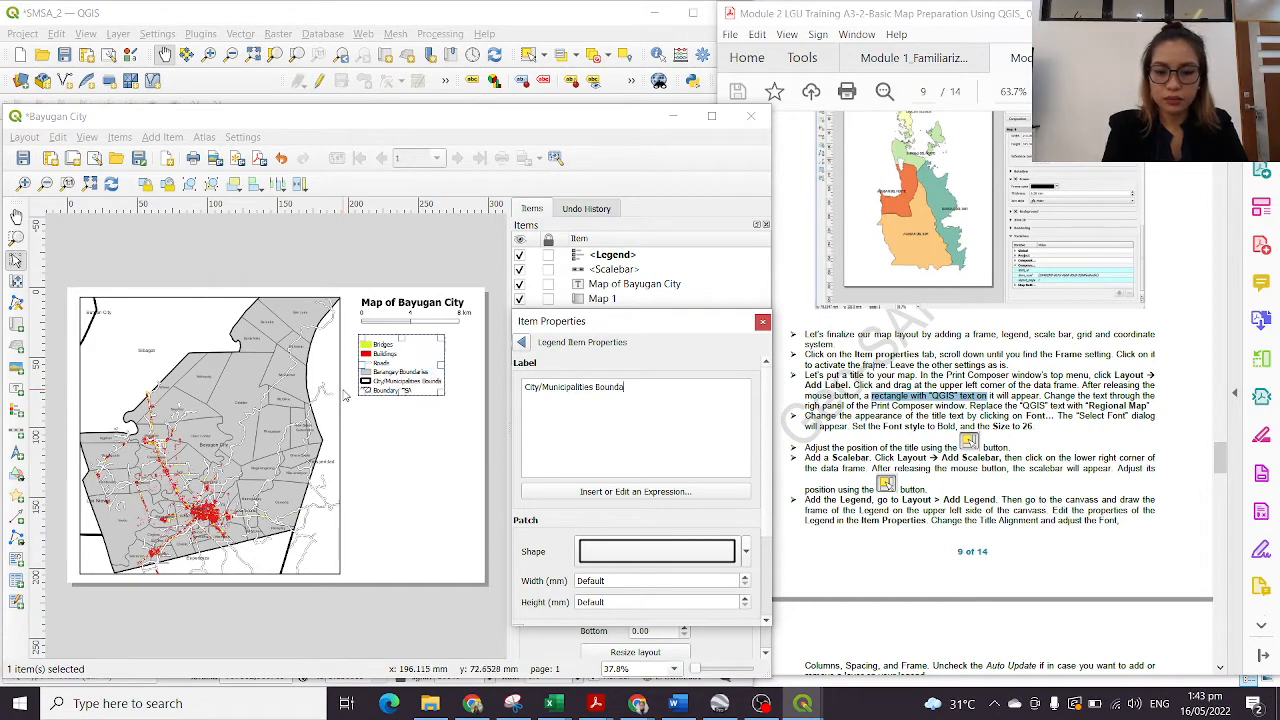
left_click(524, 342)
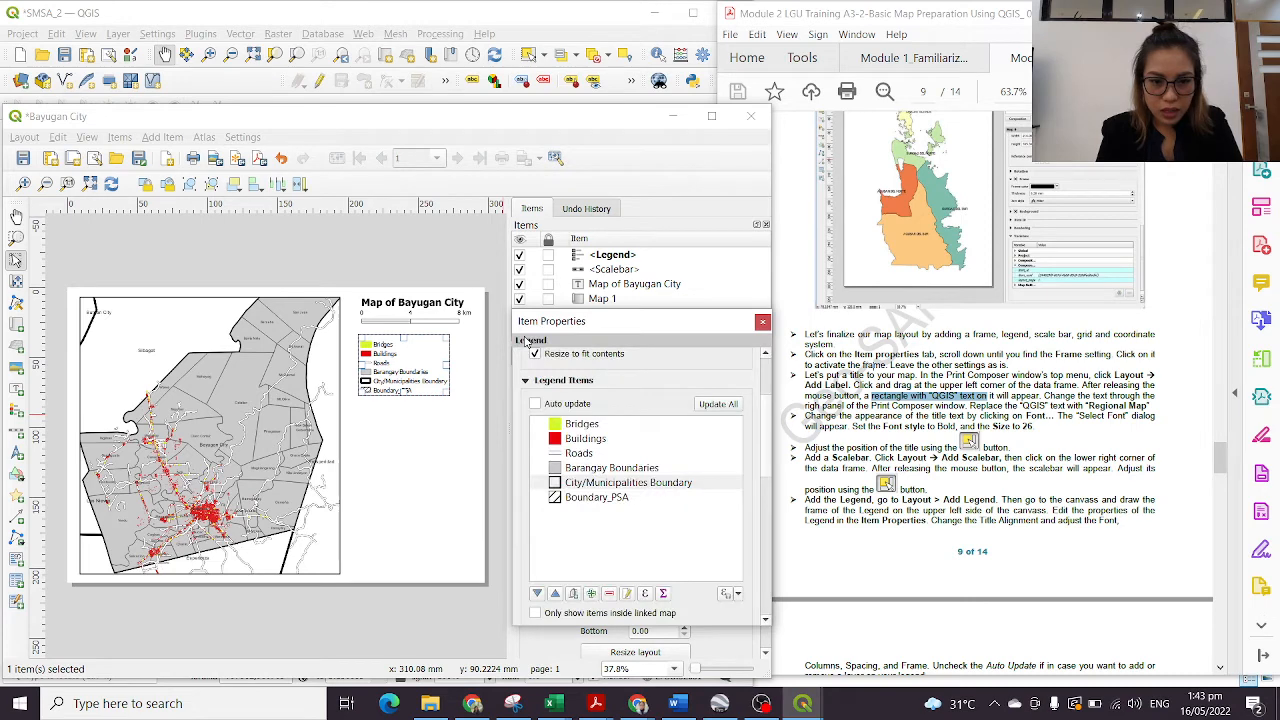
left_click(577, 507)
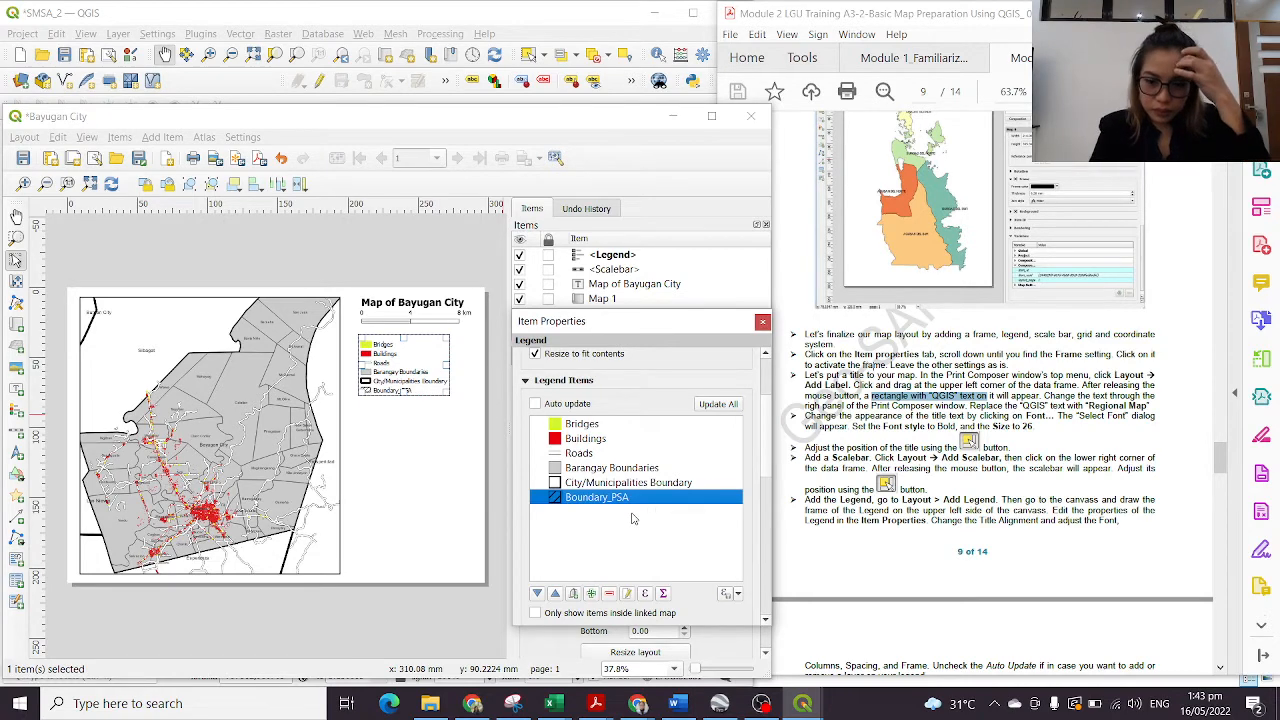
key("Delete")
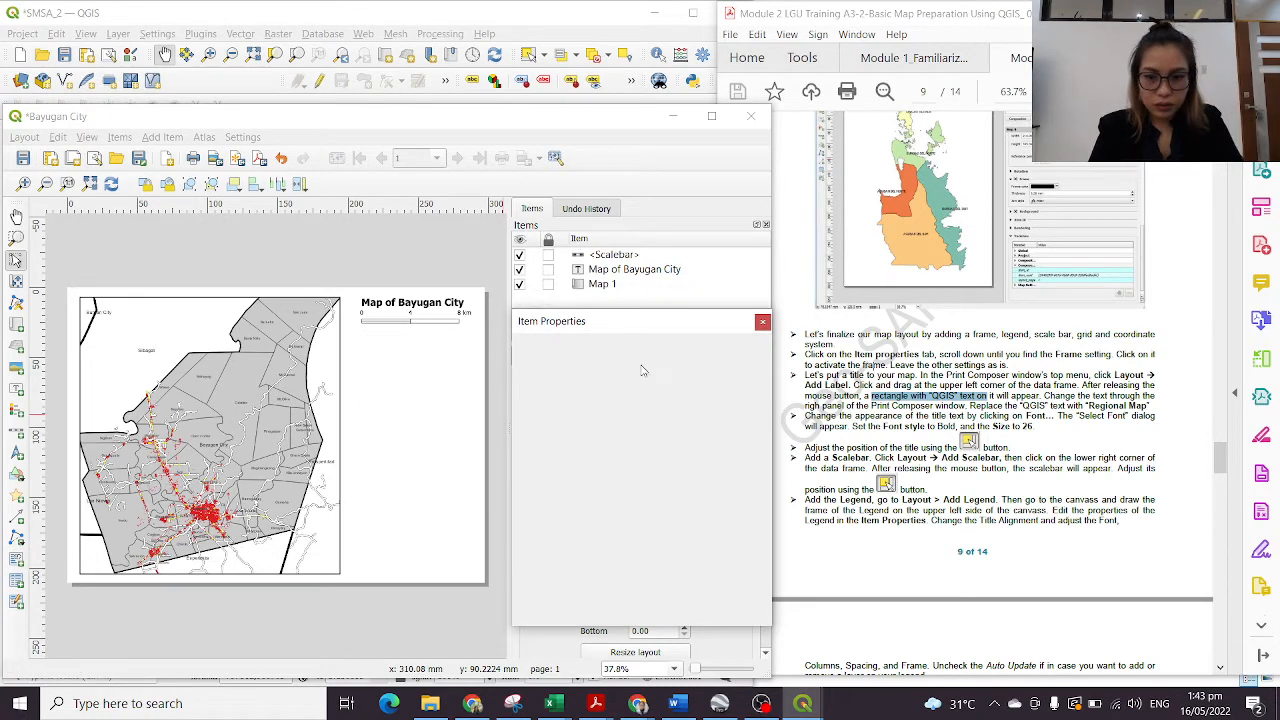
key("ctrl+z")
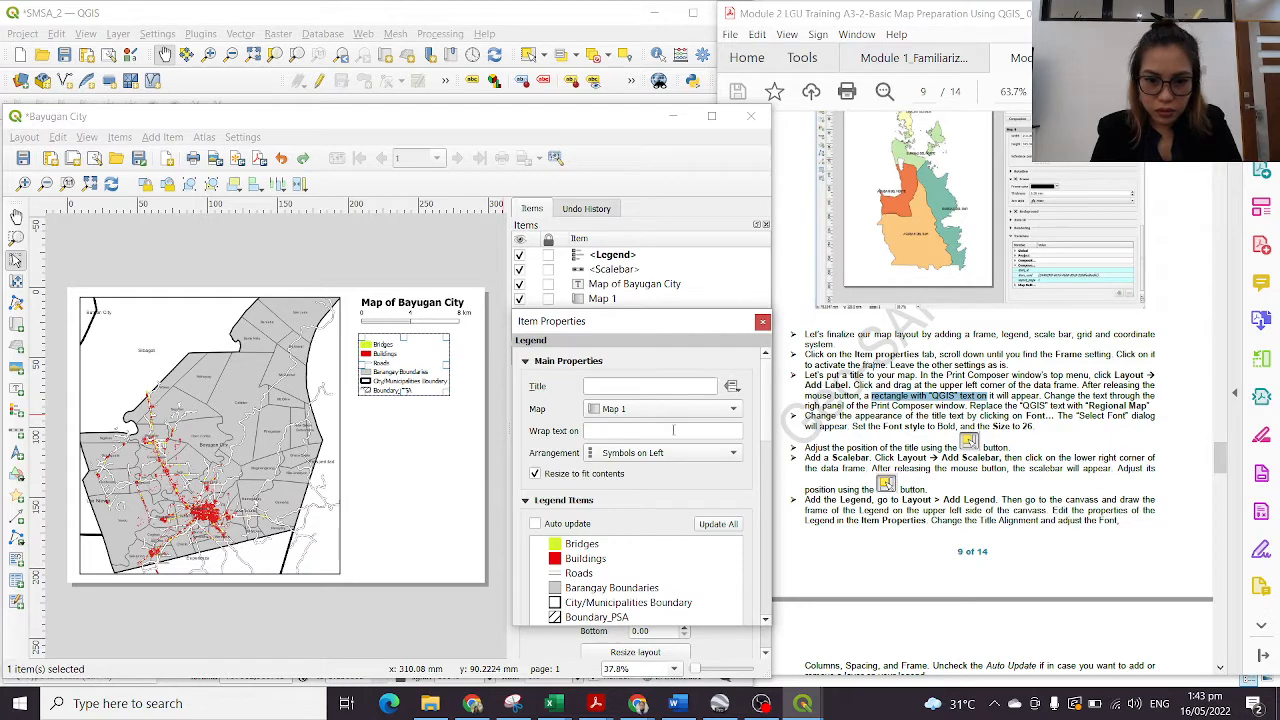
Step: Remove the Boundary_PSA entry from the legend's item list
scroll(588, 457, "down", 5)
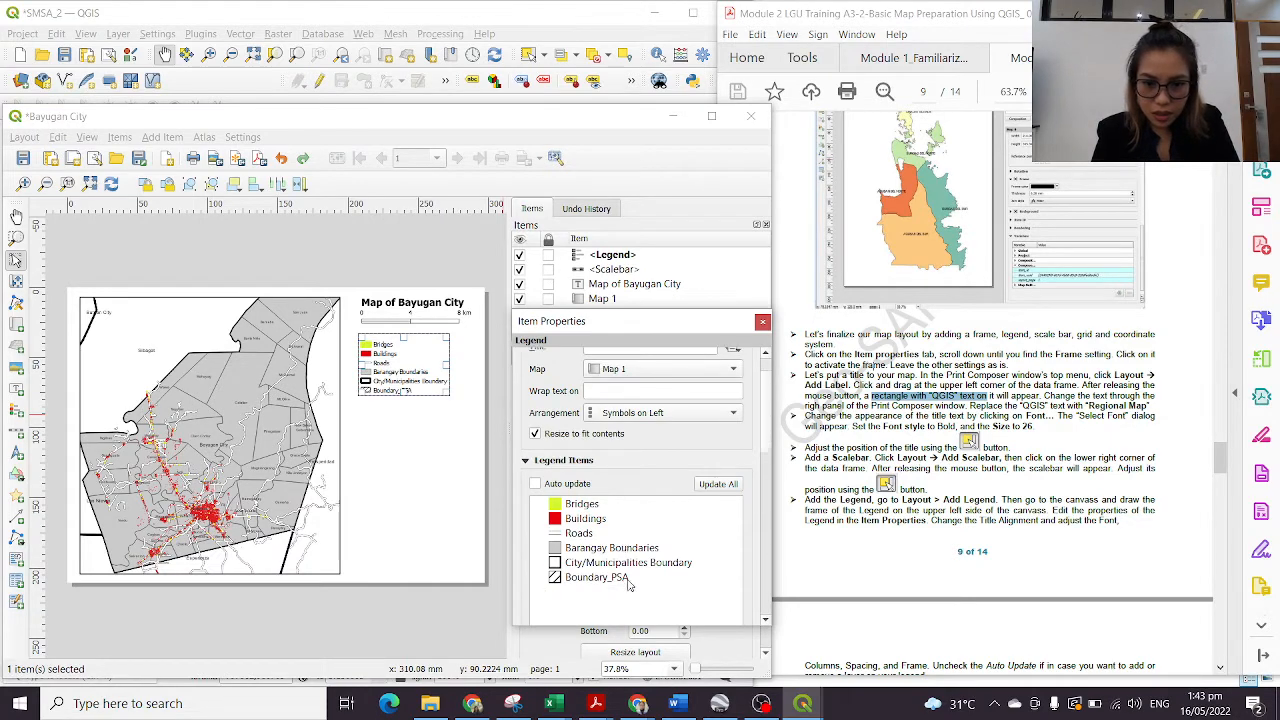
scroll(605, 459, "up", 1)
left_click(604, 458)
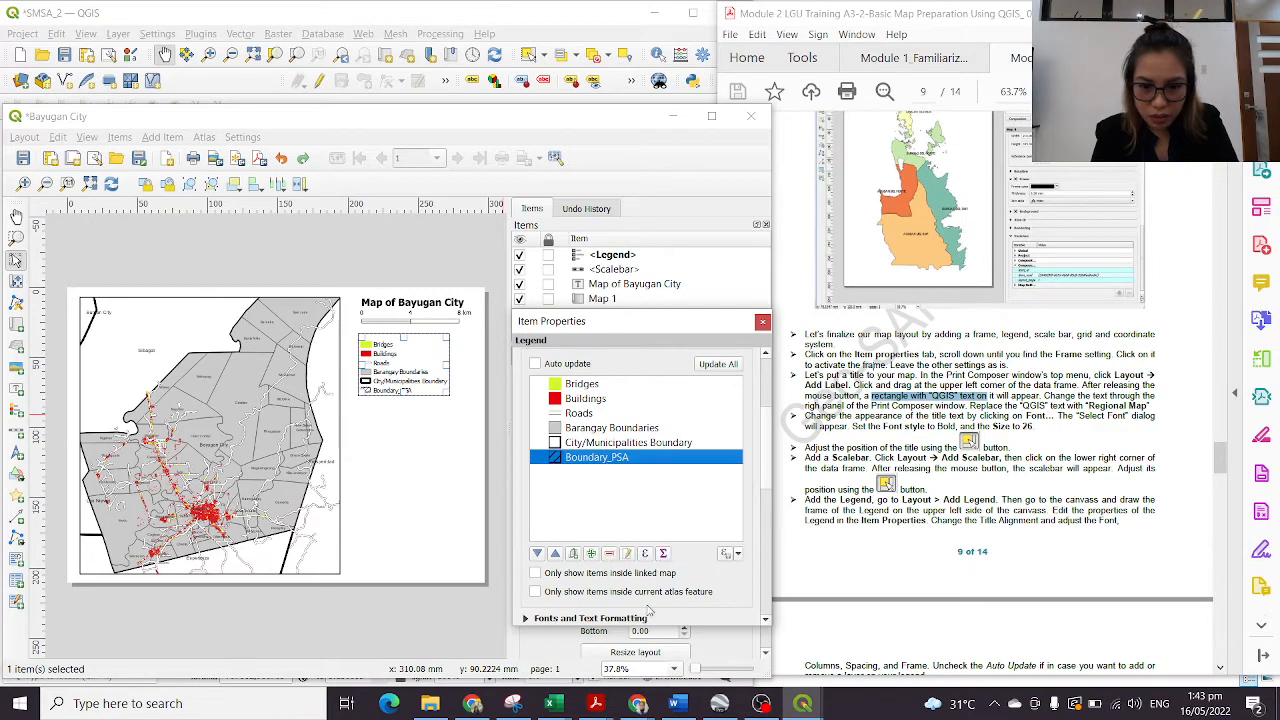
left_click(609, 555)
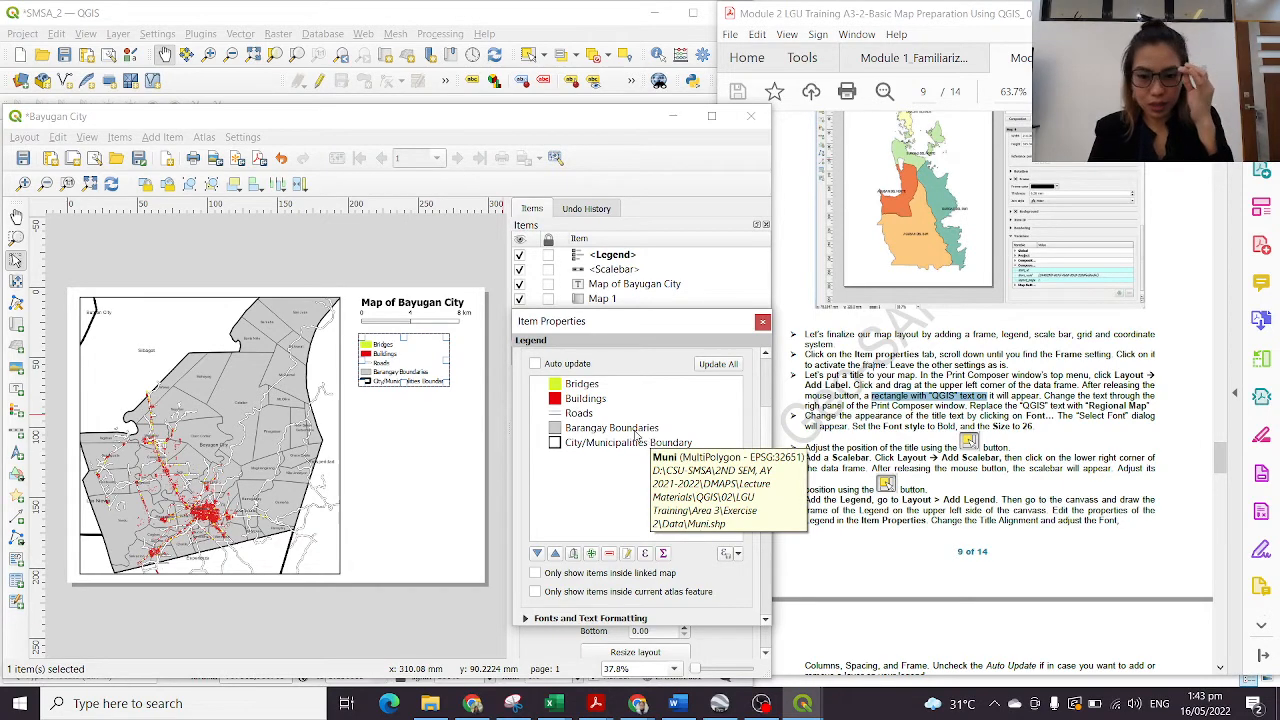
Step: Move the north arrow into the upper-left corner of the map frame and make it smaller
left_click(1020, 510)
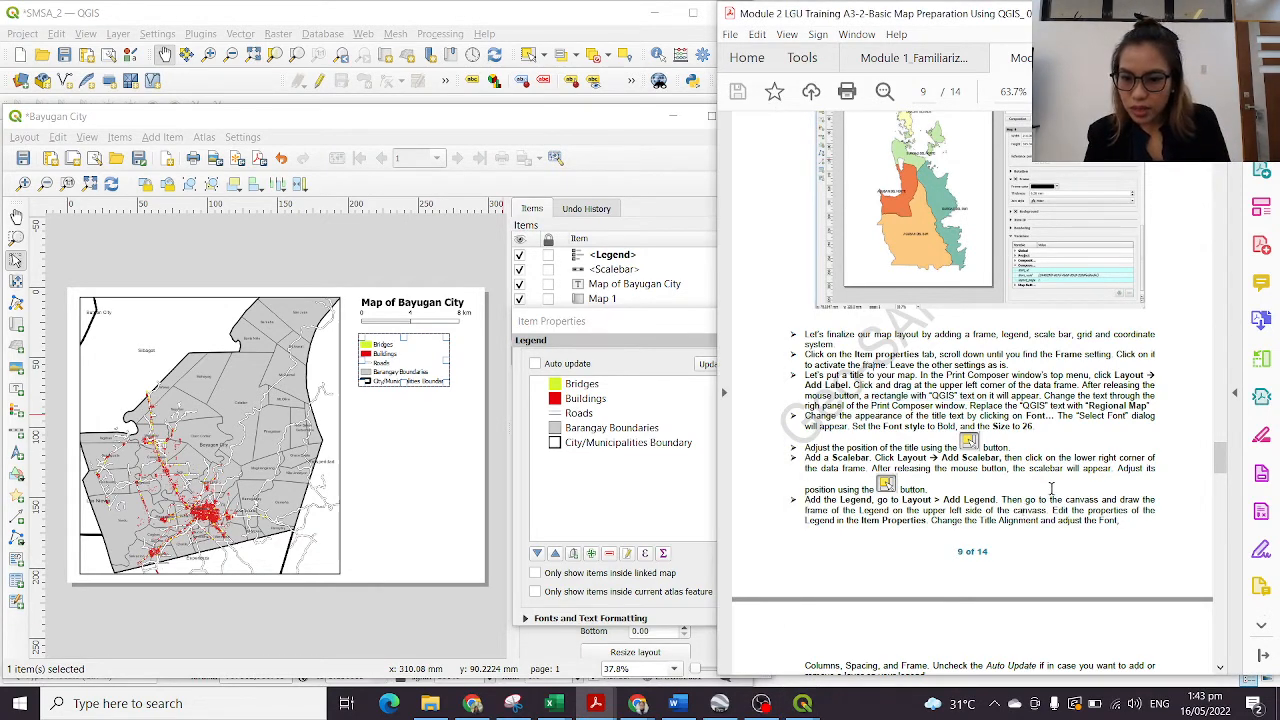
scroll(1052, 488, "down", 5)
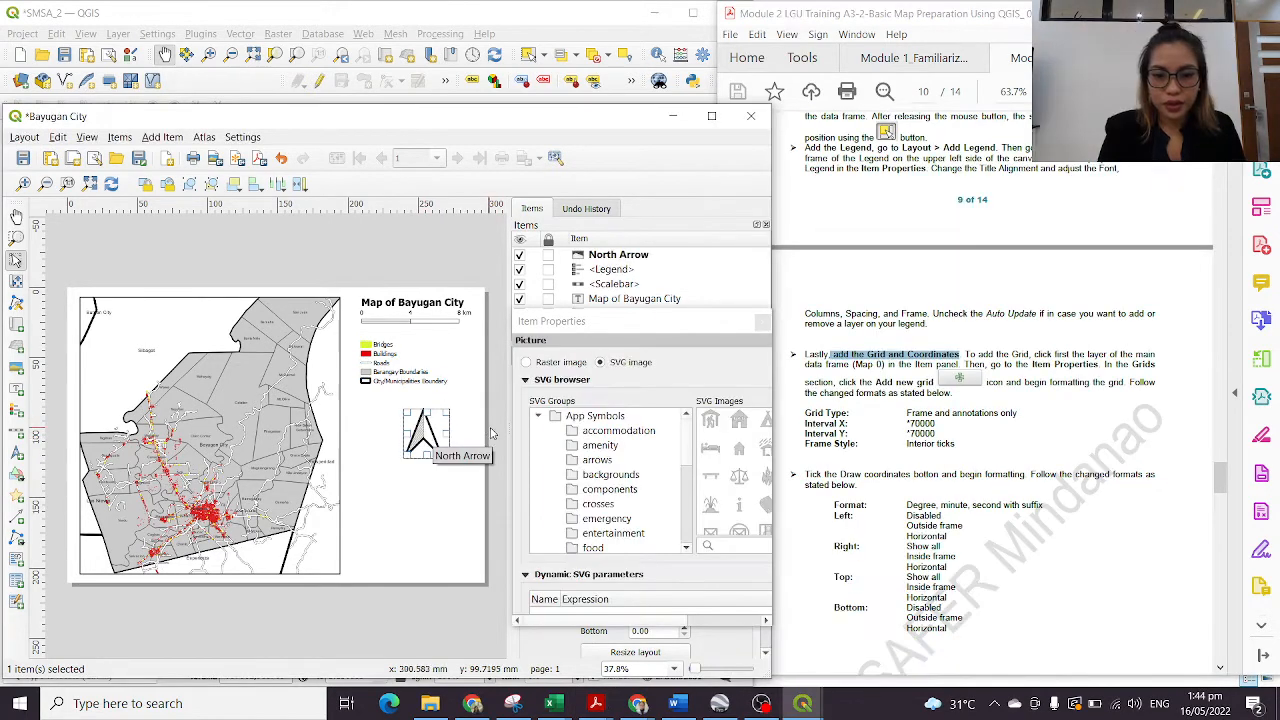
left_click_drag(428, 434, 106, 328)
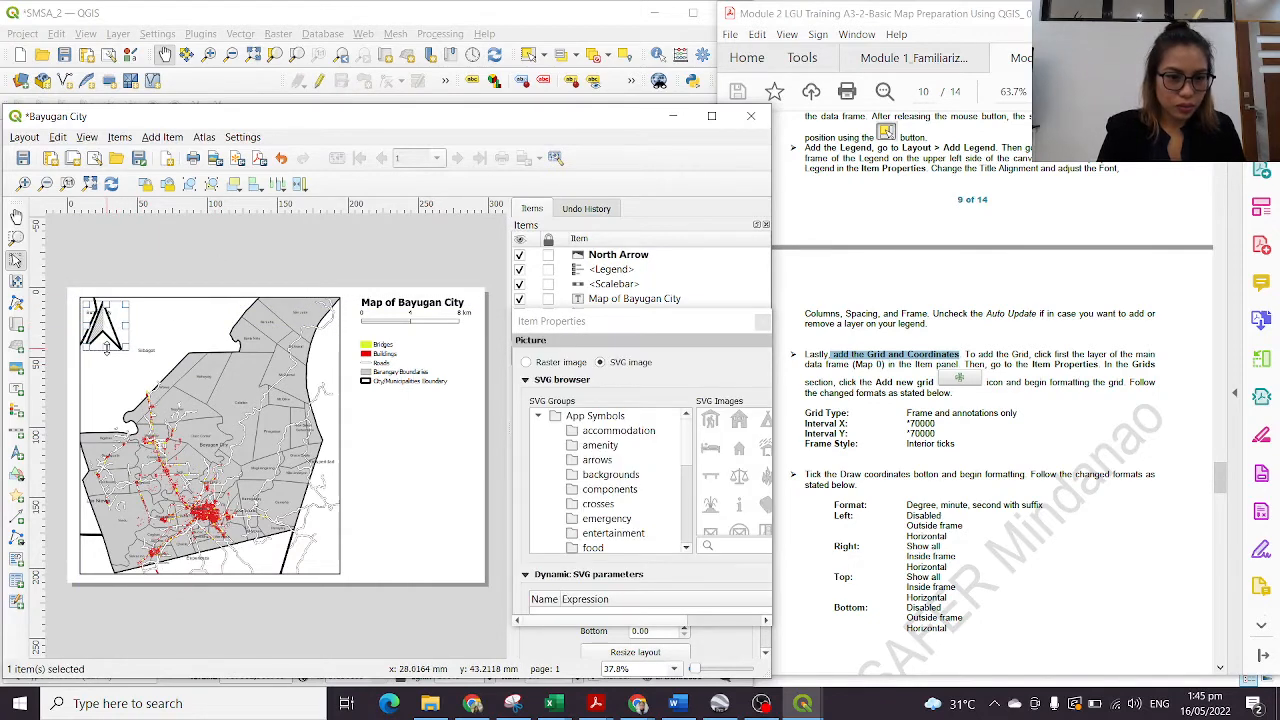
left_click_drag(128, 352, 122, 334)
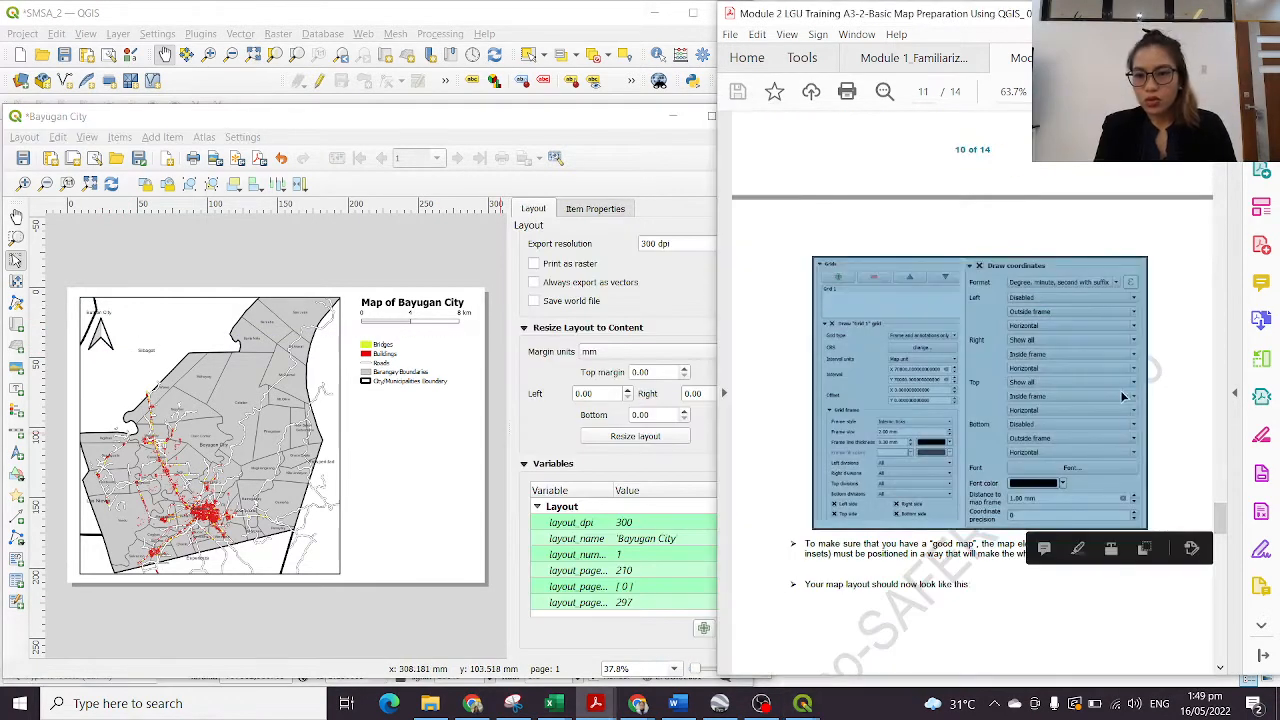
Step: Review the PDF guide's grid and coordinate settings, sample regional map, export instructions and City/Municipality map section
scroll(1075, 354, "up", 3)
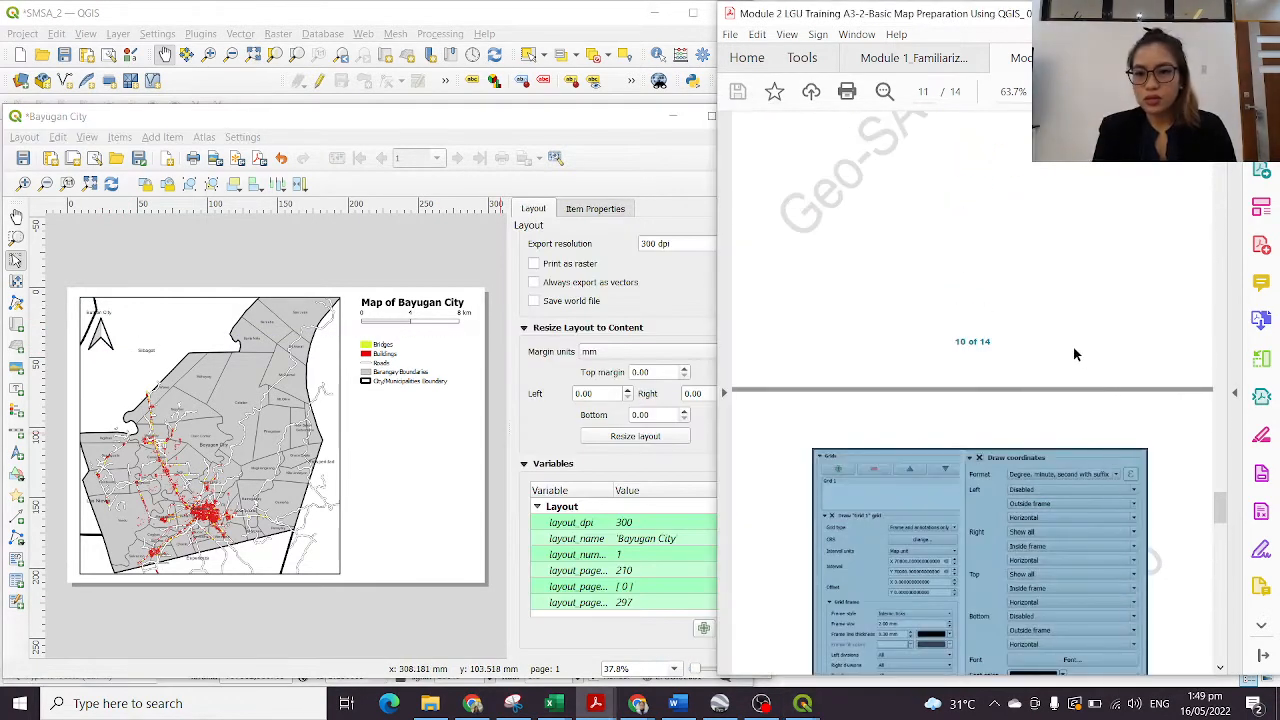
scroll(1075, 354, "up", 5)
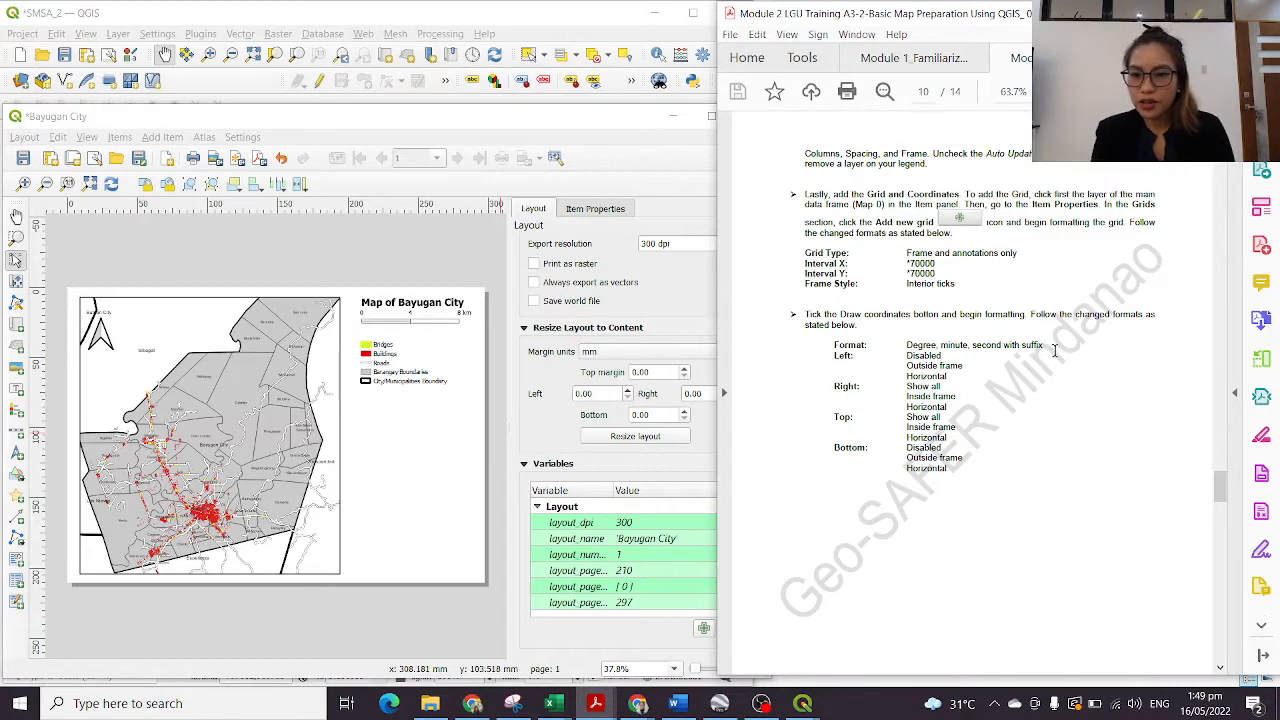
left_click_drag(866, 198, 1050, 450)
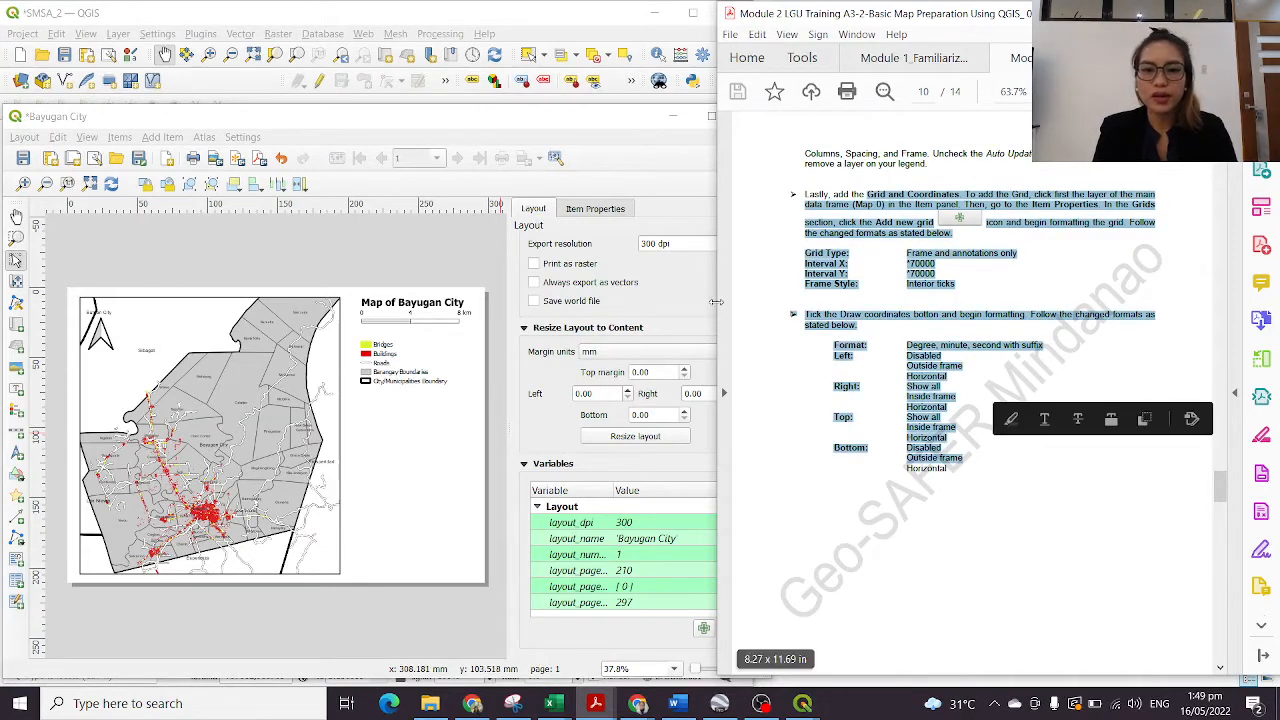
left_click(378, 254)
scroll(1013, 376, "down", 8)
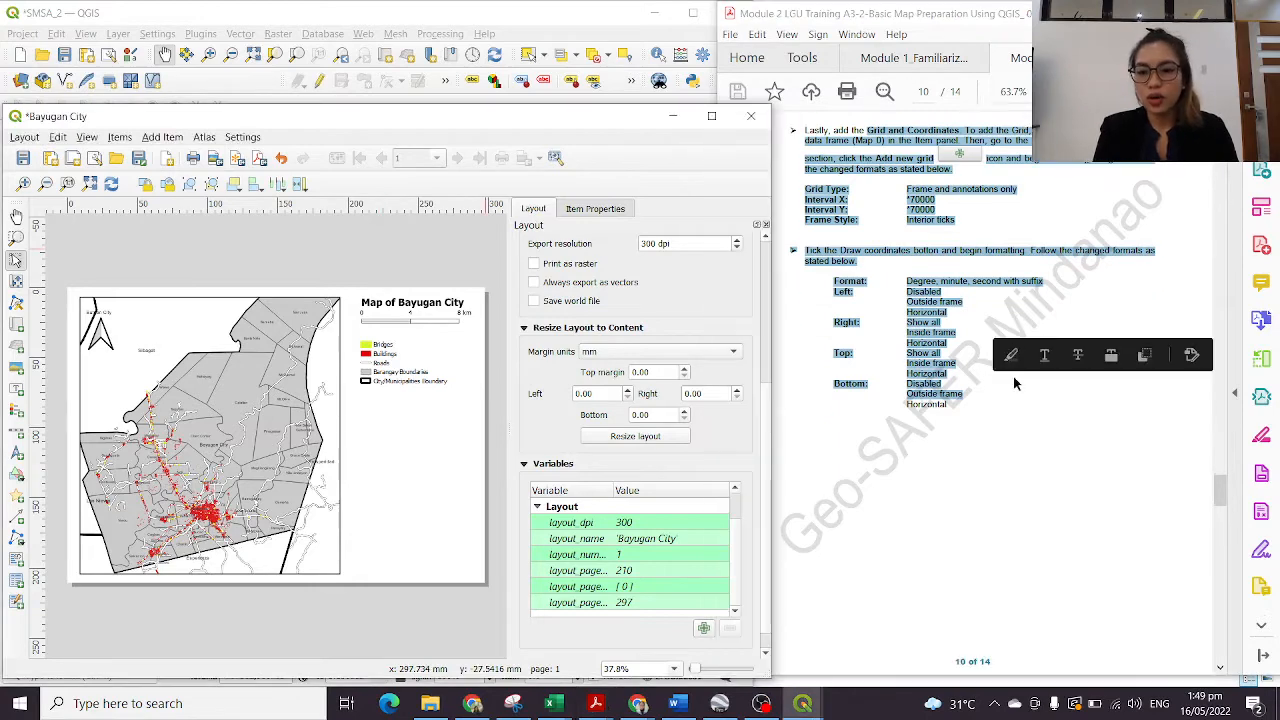
scroll(1066, 439, "down", 10)
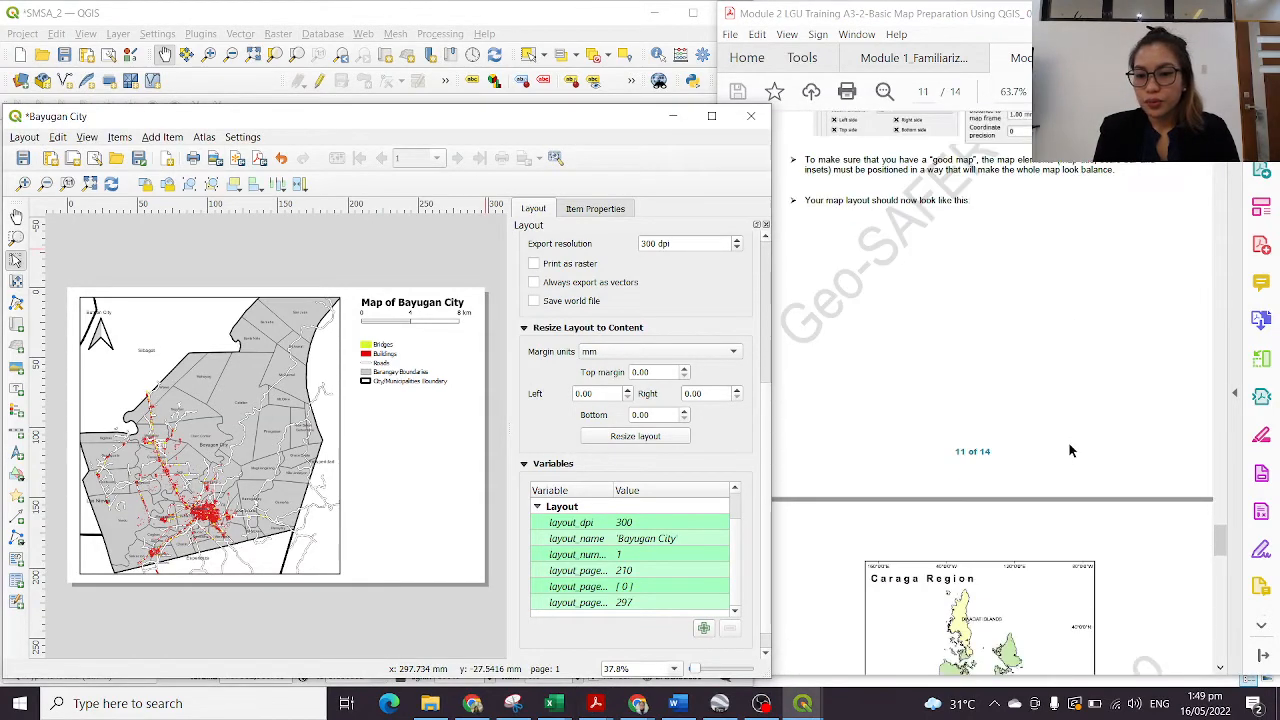
scroll(1075, 455, "down", 1)
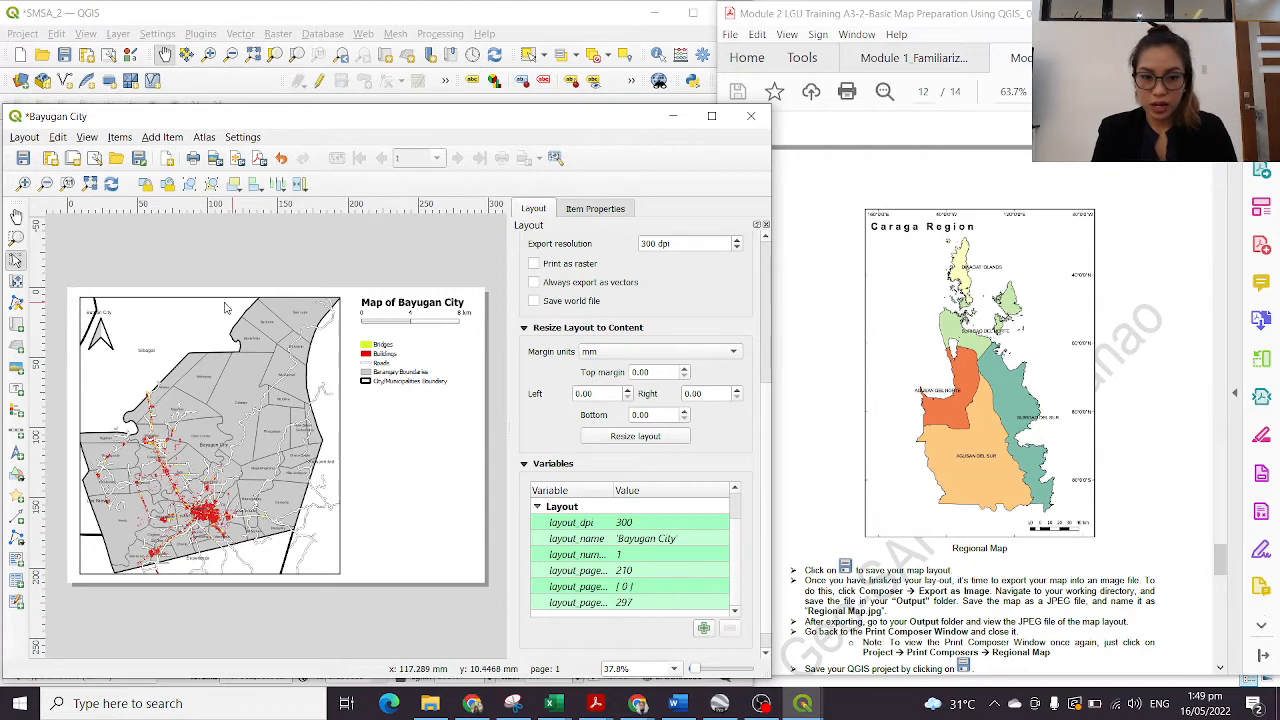
scroll(1078, 515, "down", 5)
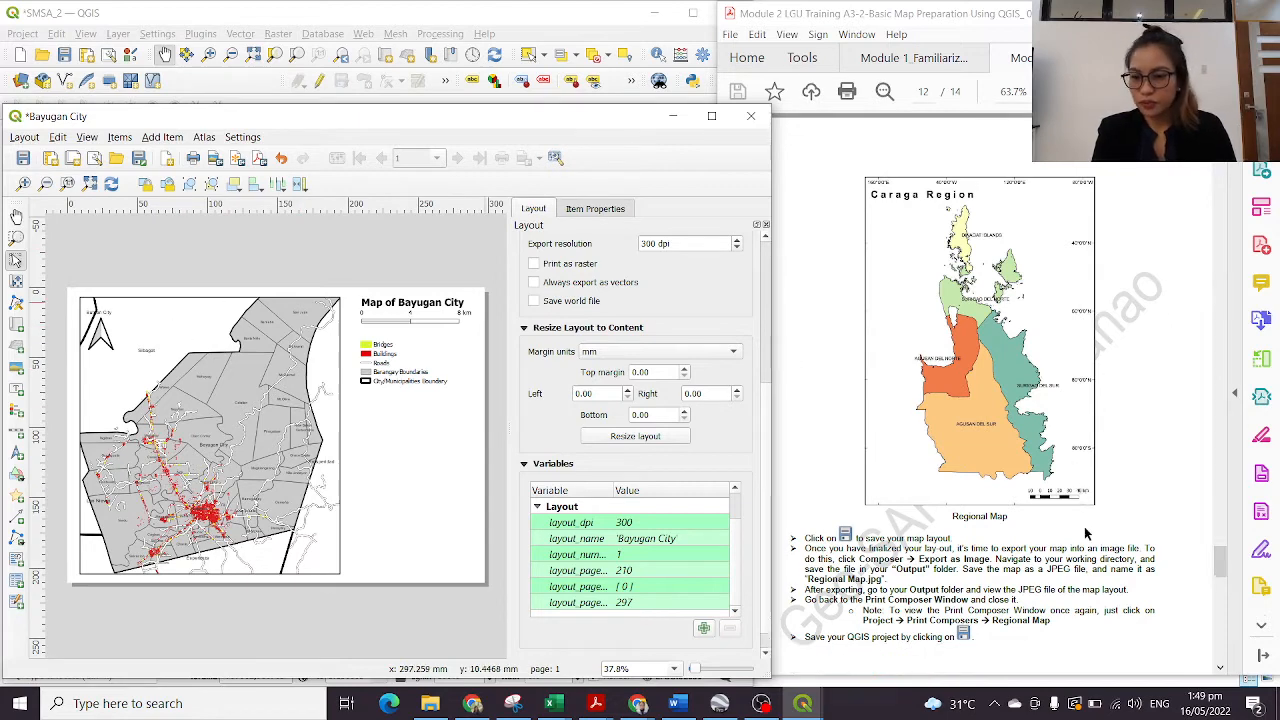
scroll(1081, 530, "down", 6)
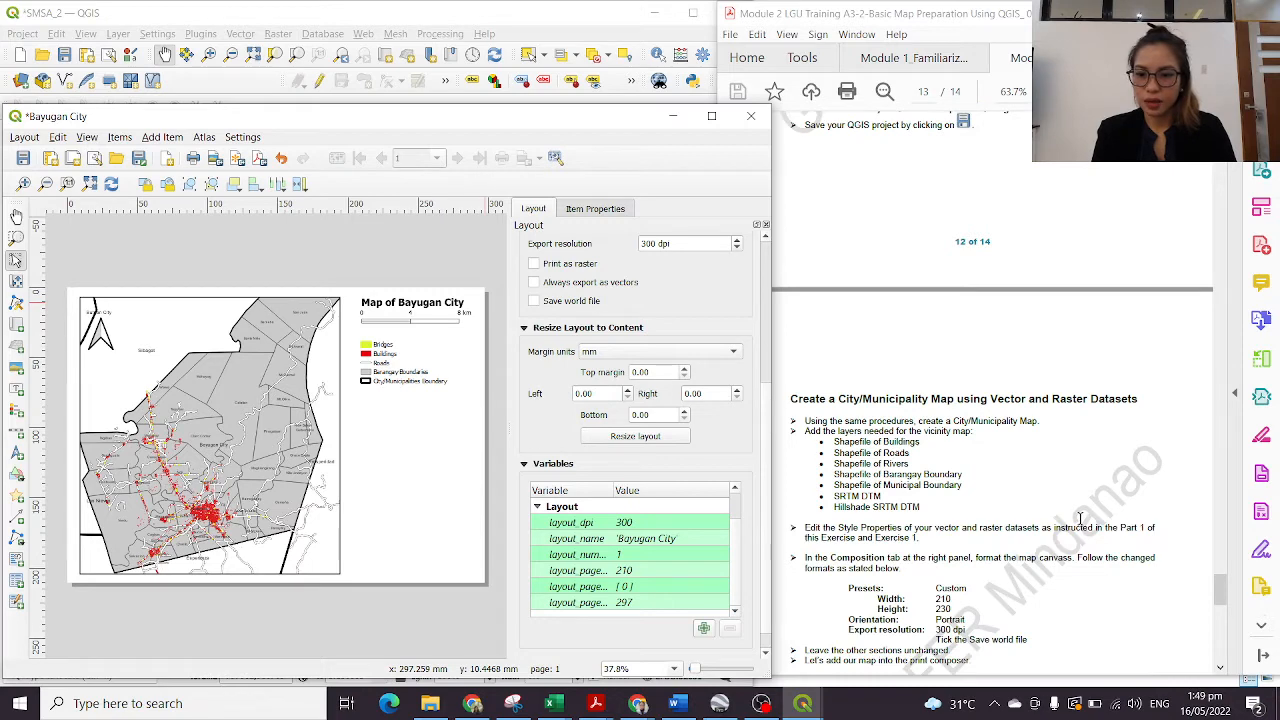
scroll(1080, 519, "down", 1)
scroll(1079, 517, "down", 3)
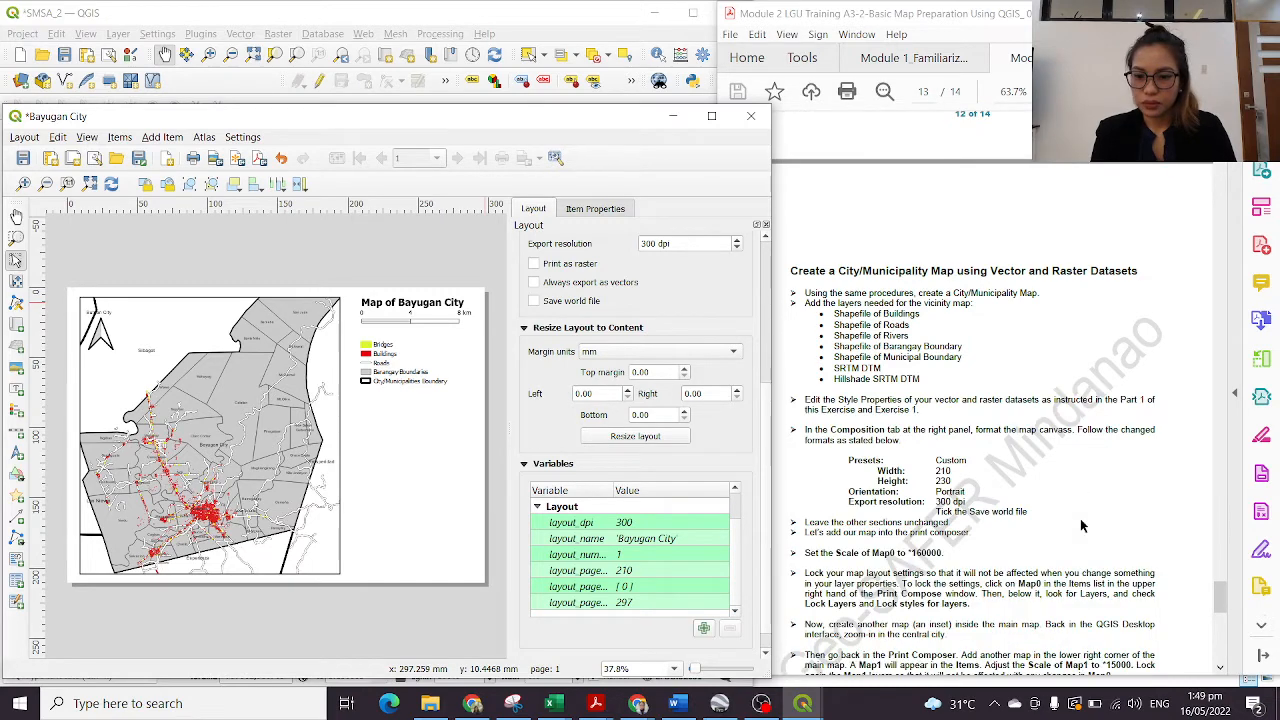
scroll(1079, 517, "down", 2)
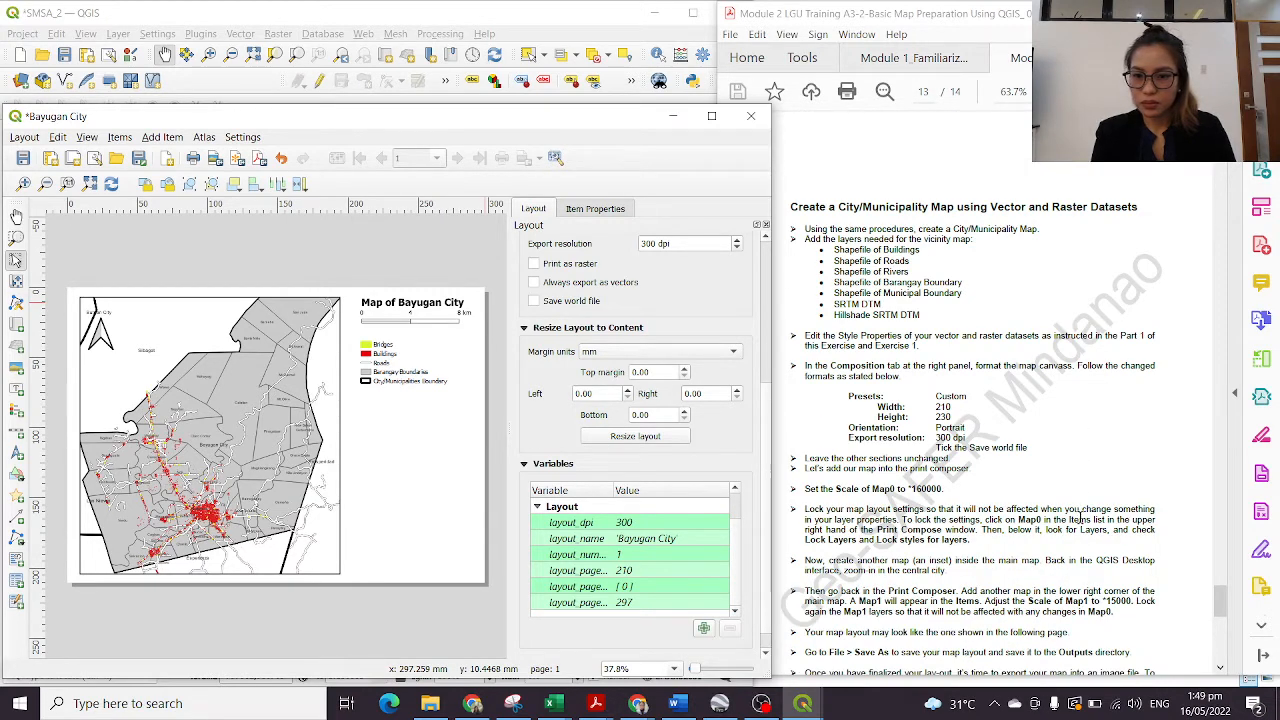
scroll(1080, 517, "down", 1)
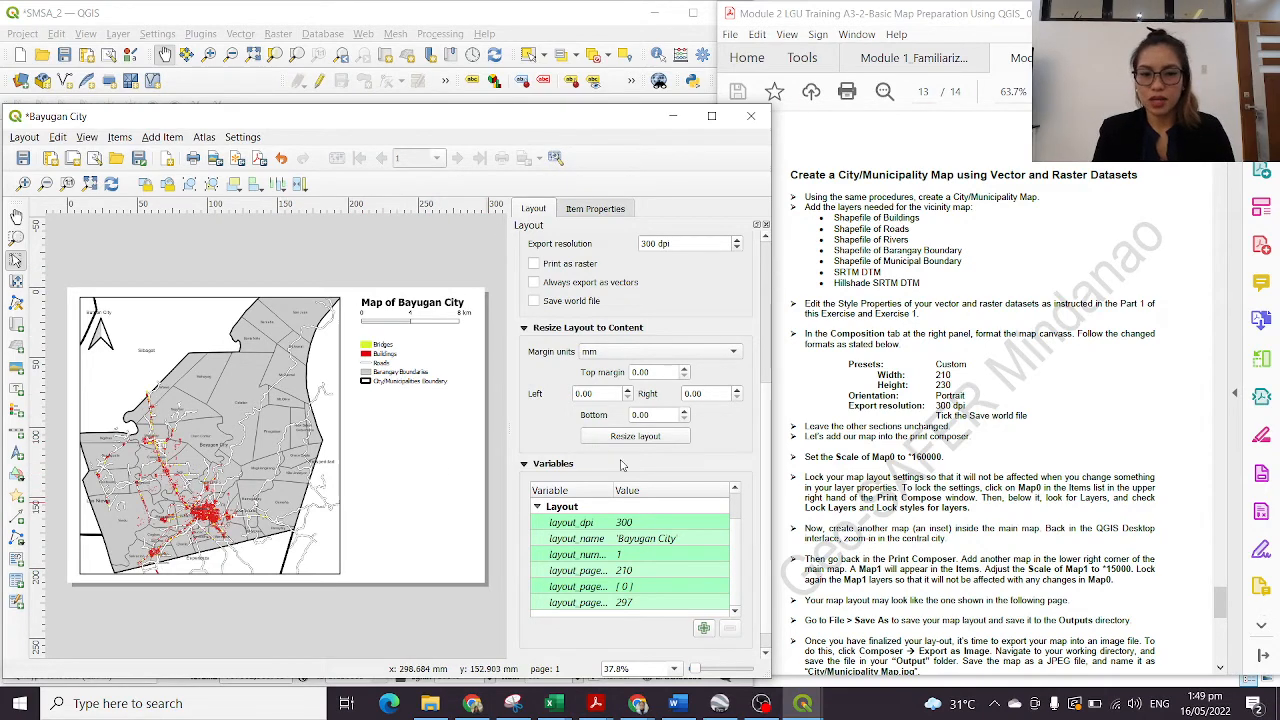
Step: Move the scale bar from beneath the title into the lower-right corner of the map frame
left_click(413, 306)
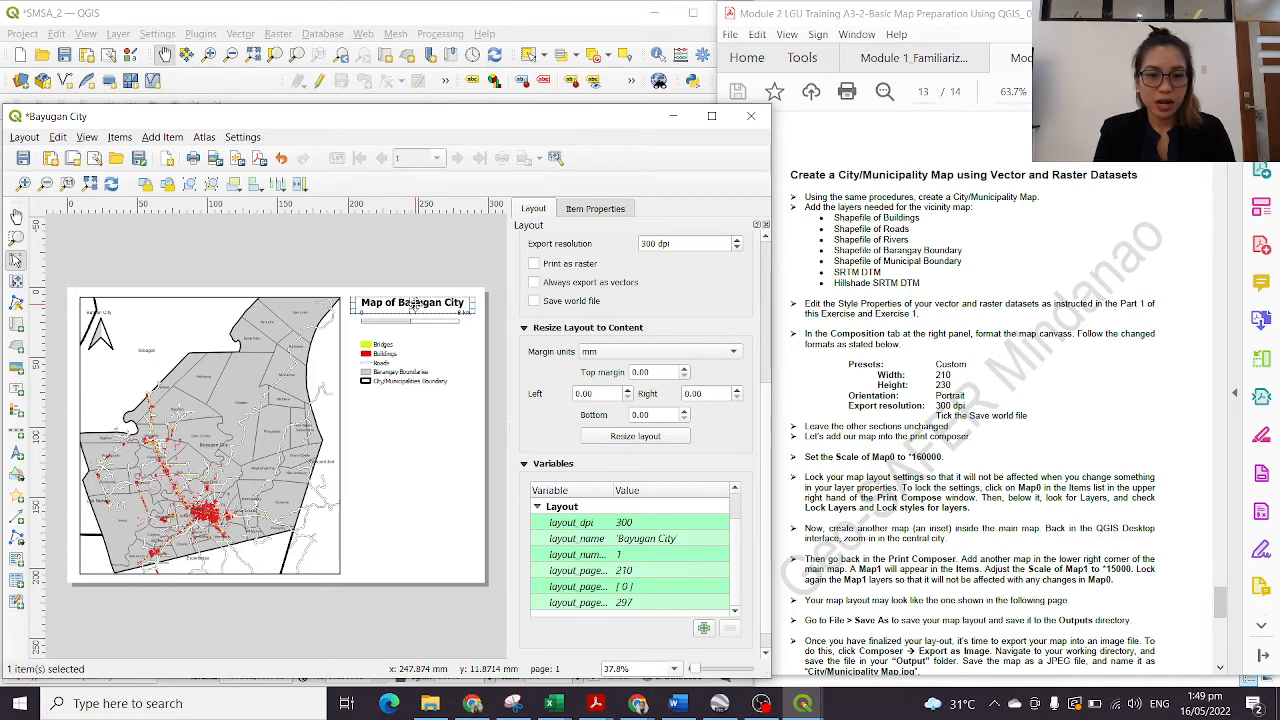
left_click(438, 321)
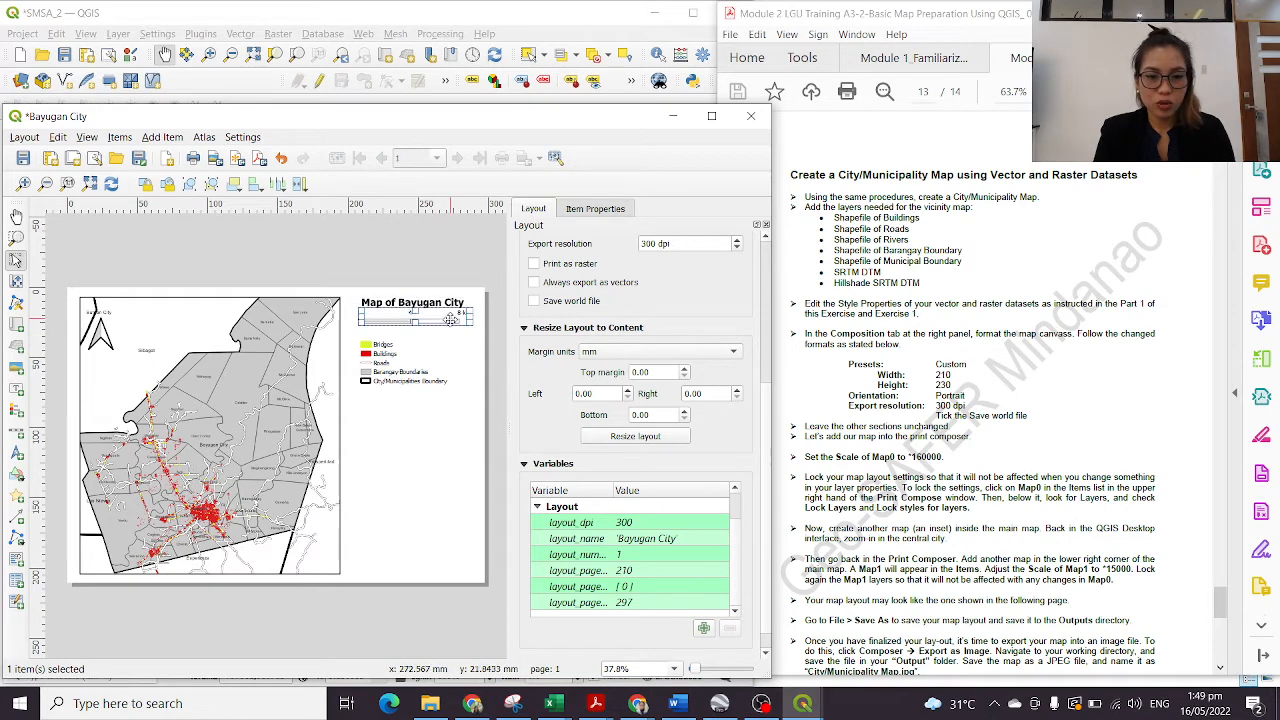
left_click_drag(452, 318, 313, 561)
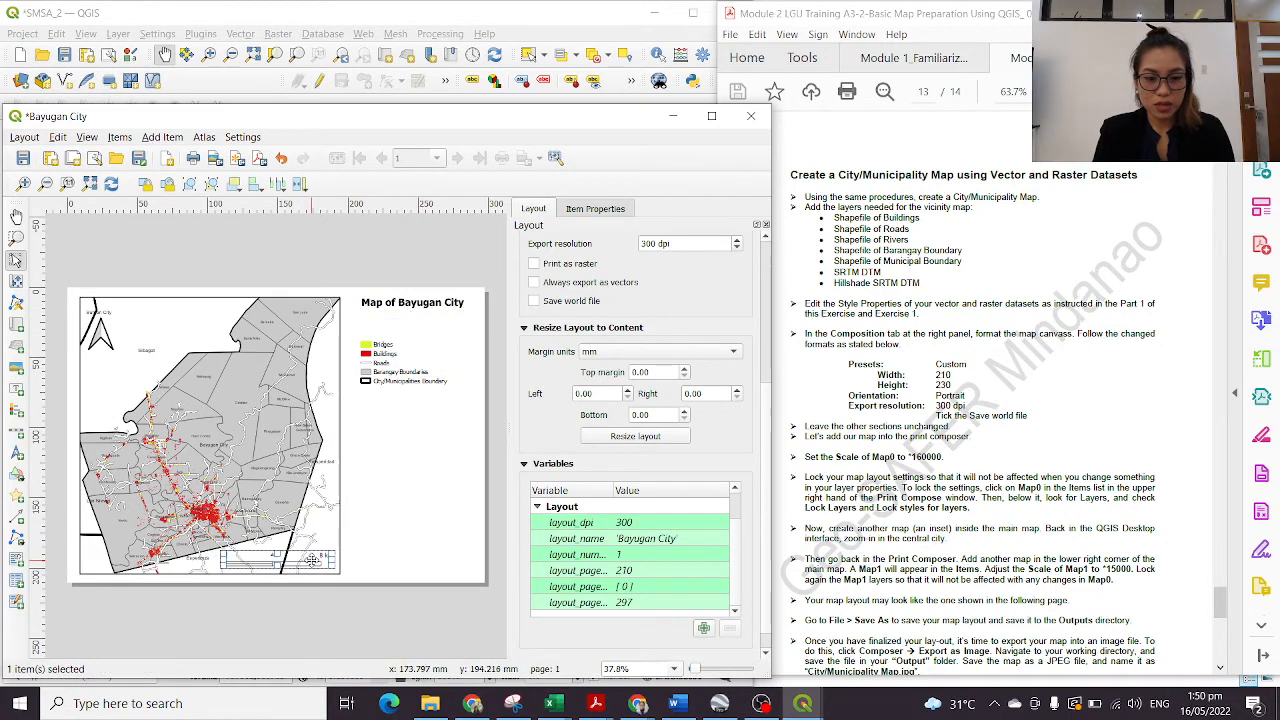
Step: Open the scale bar's item properties and review its unit and segment settings
right_click(313, 561)
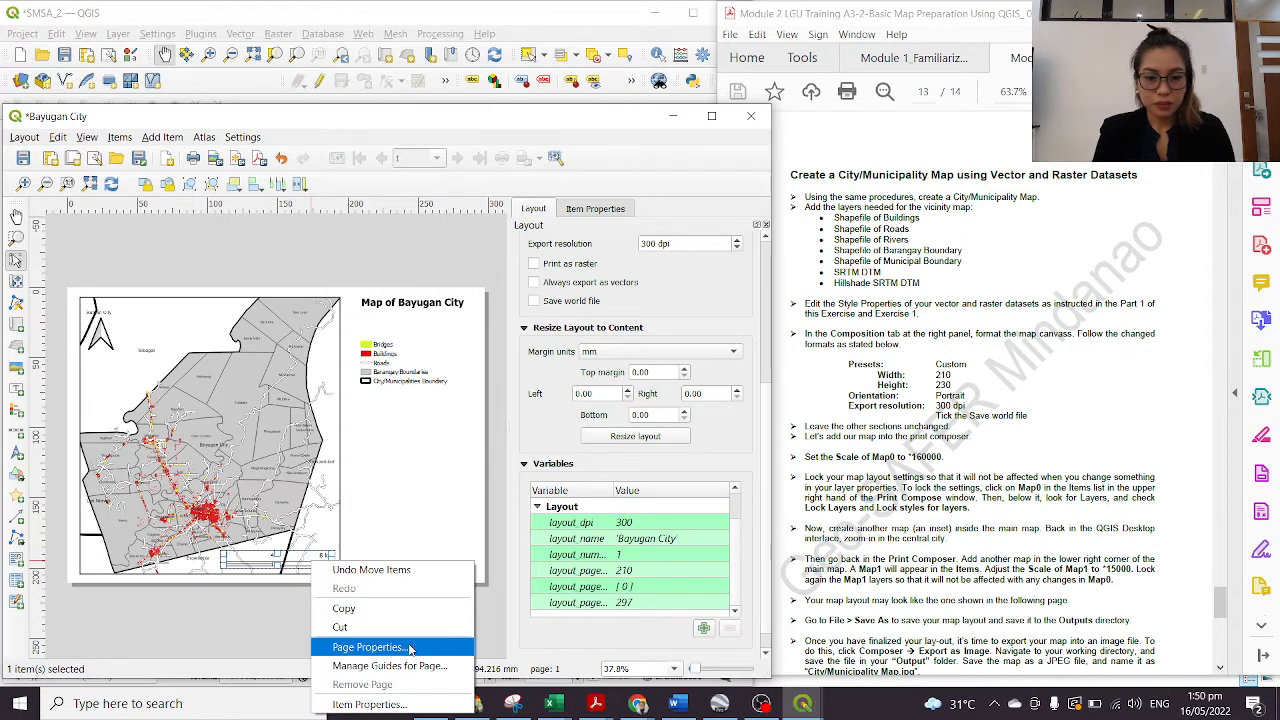
left_click(404, 705)
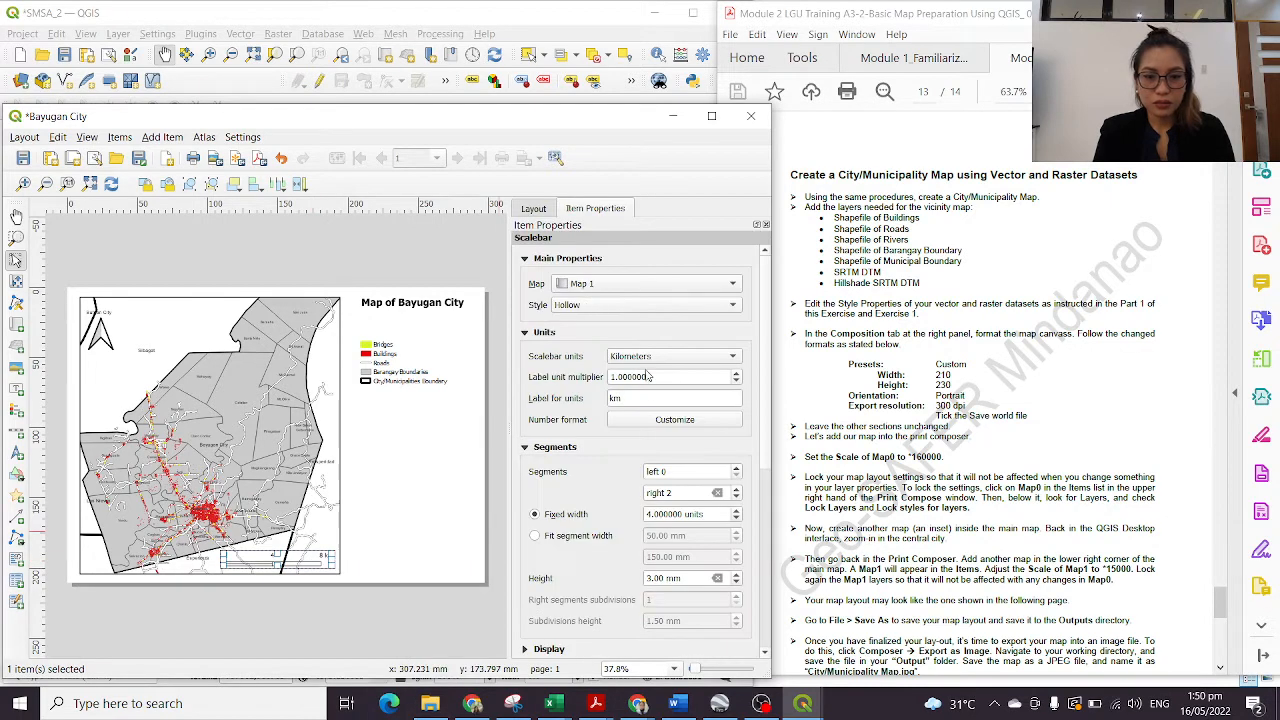
scroll(650, 378, "down", 2)
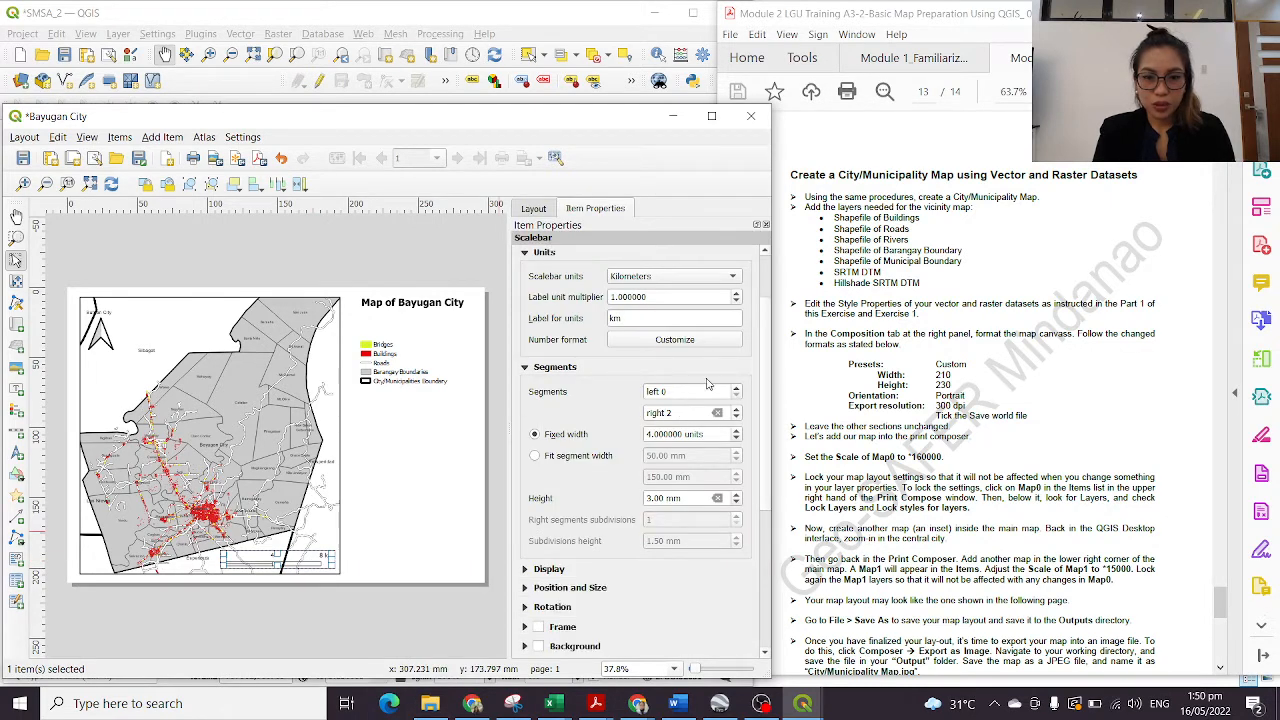
scroll(686, 355, "up", 2)
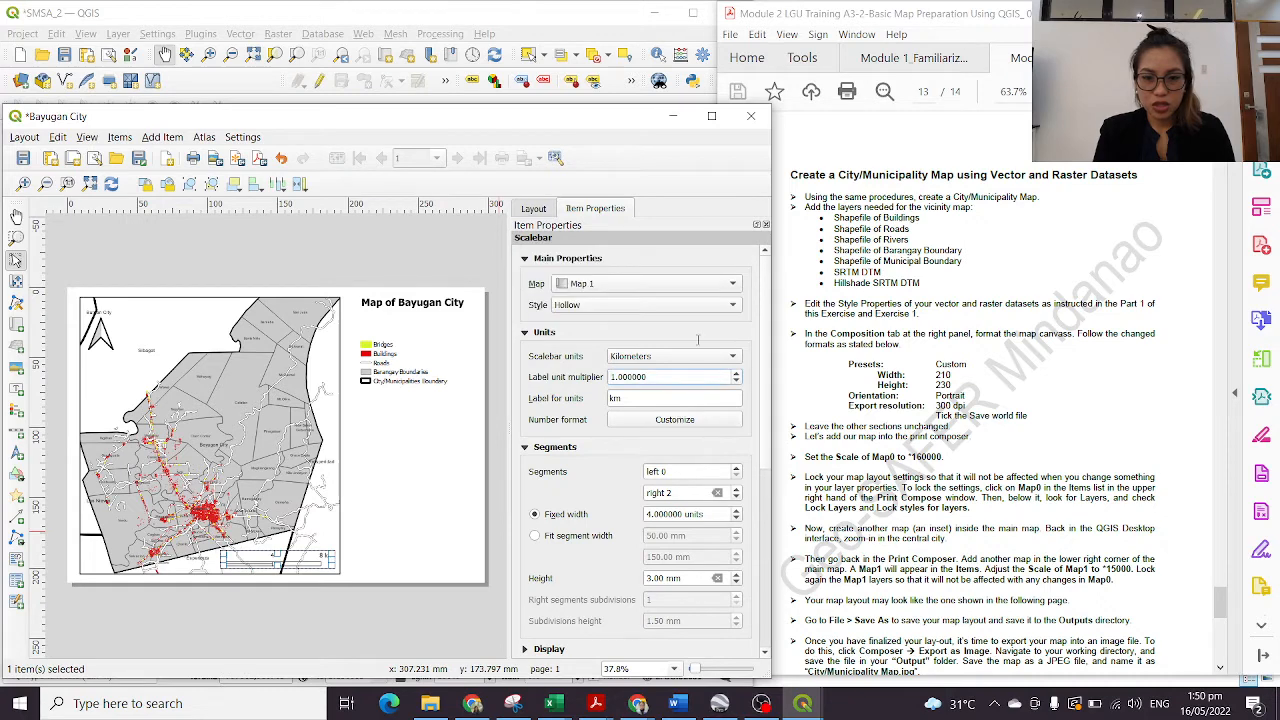
scroll(632, 412, "down", 3)
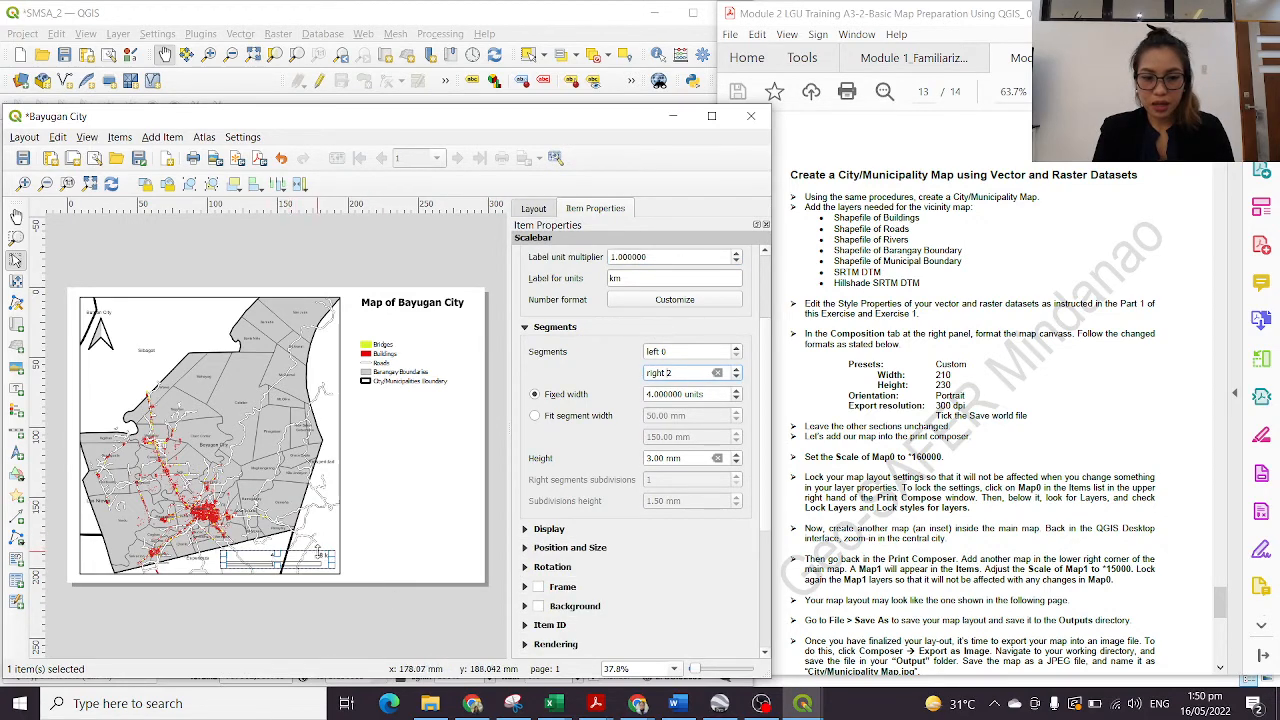
left_click(357, 561)
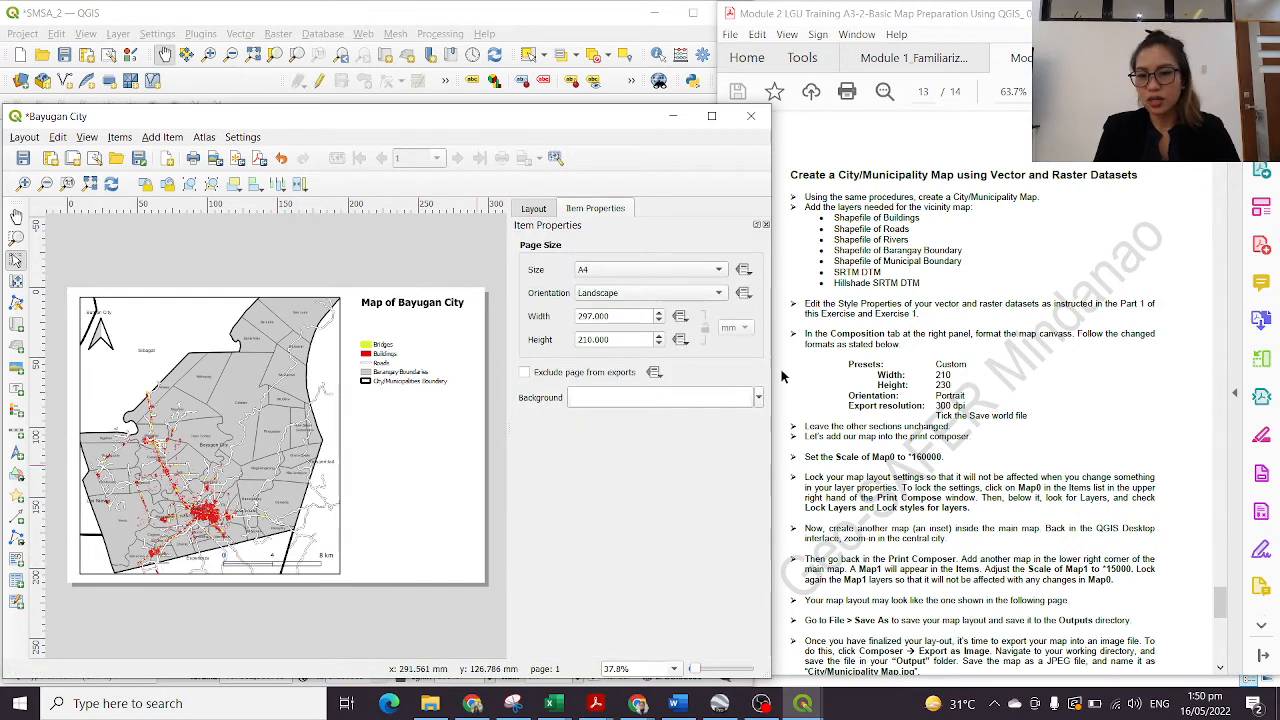
Step: Move the legend up so it sits just beneath the map title
left_click(404, 360)
left_click_drag(405, 360, 411, 355)
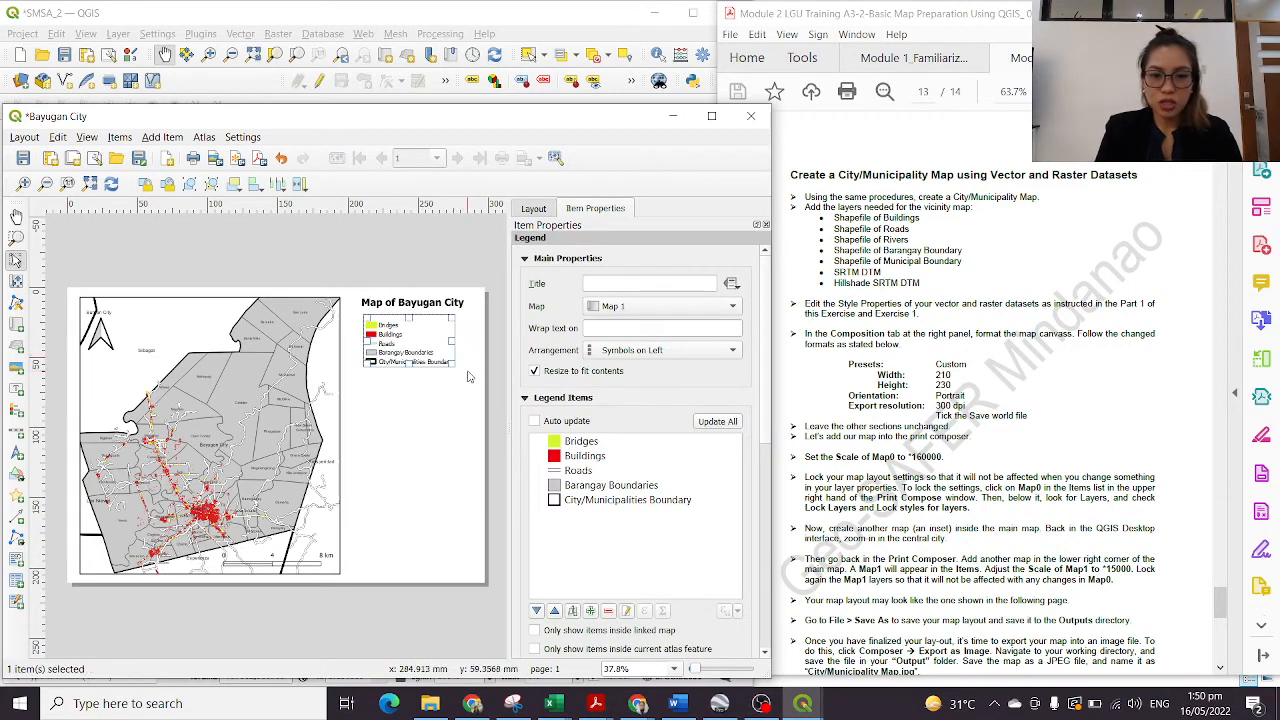
left_click(419, 247)
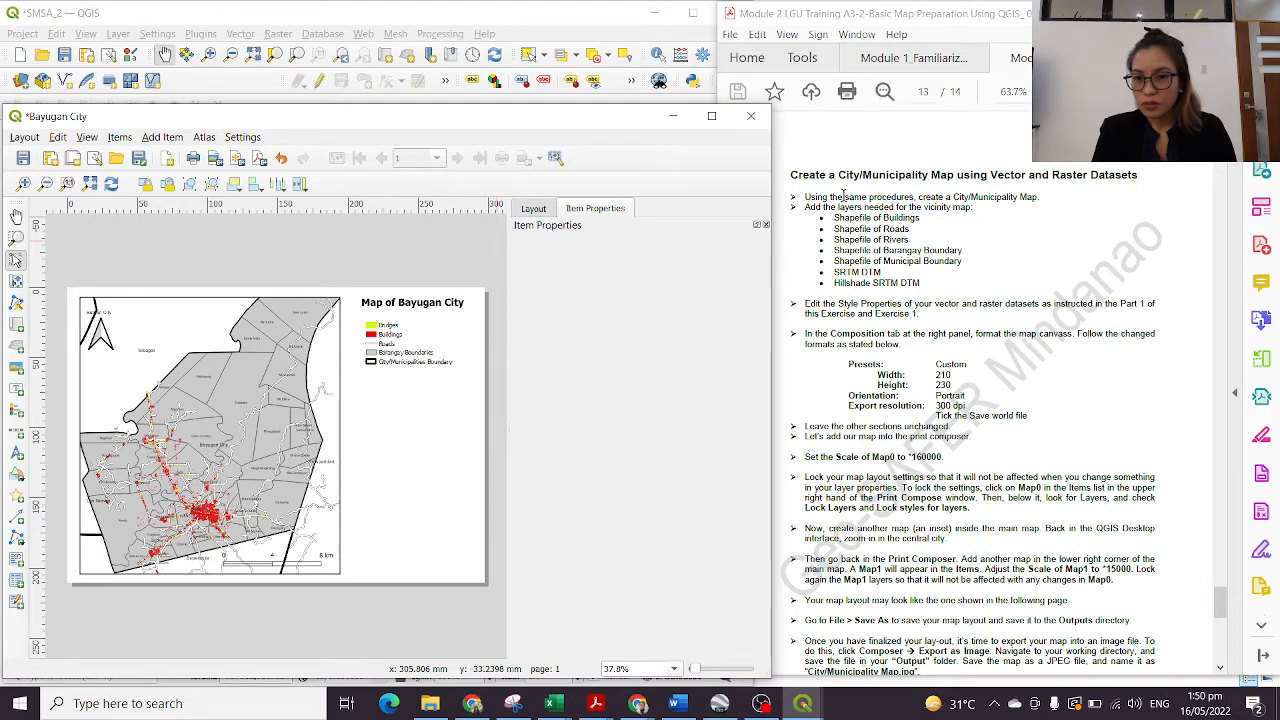
Step: Review the PDF guide's City/Municipality map section, covering the required layers, composition settings, export and saving instructions, and the sample Butuan City map
left_click_drag(843, 196, 888, 221)
left_click_drag(897, 252, 904, 262)
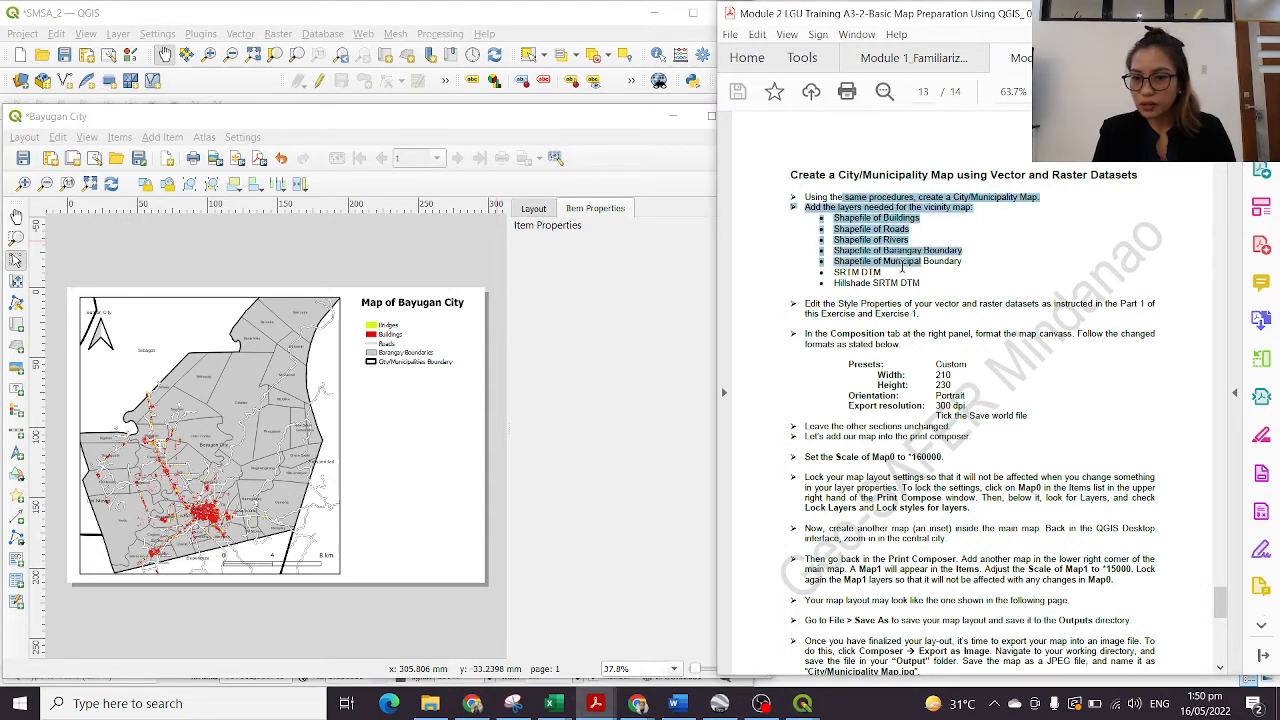
left_click(867, 313)
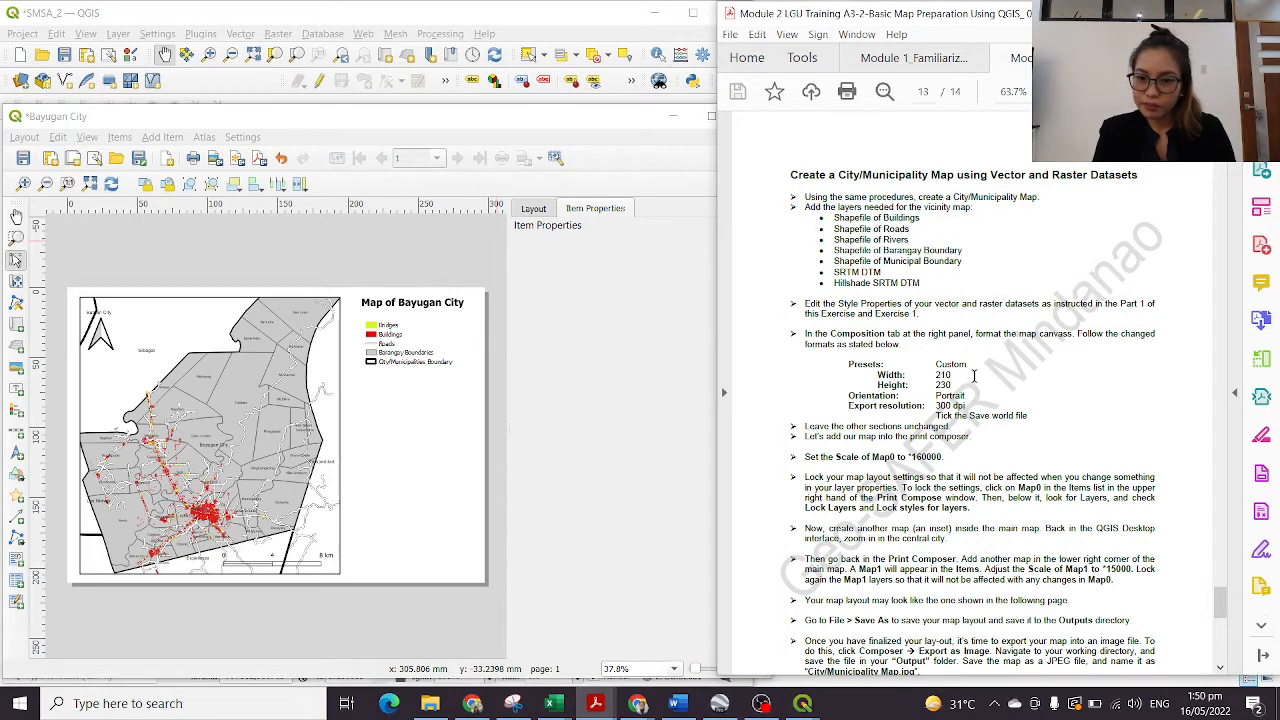
scroll(973, 375, "down", 8)
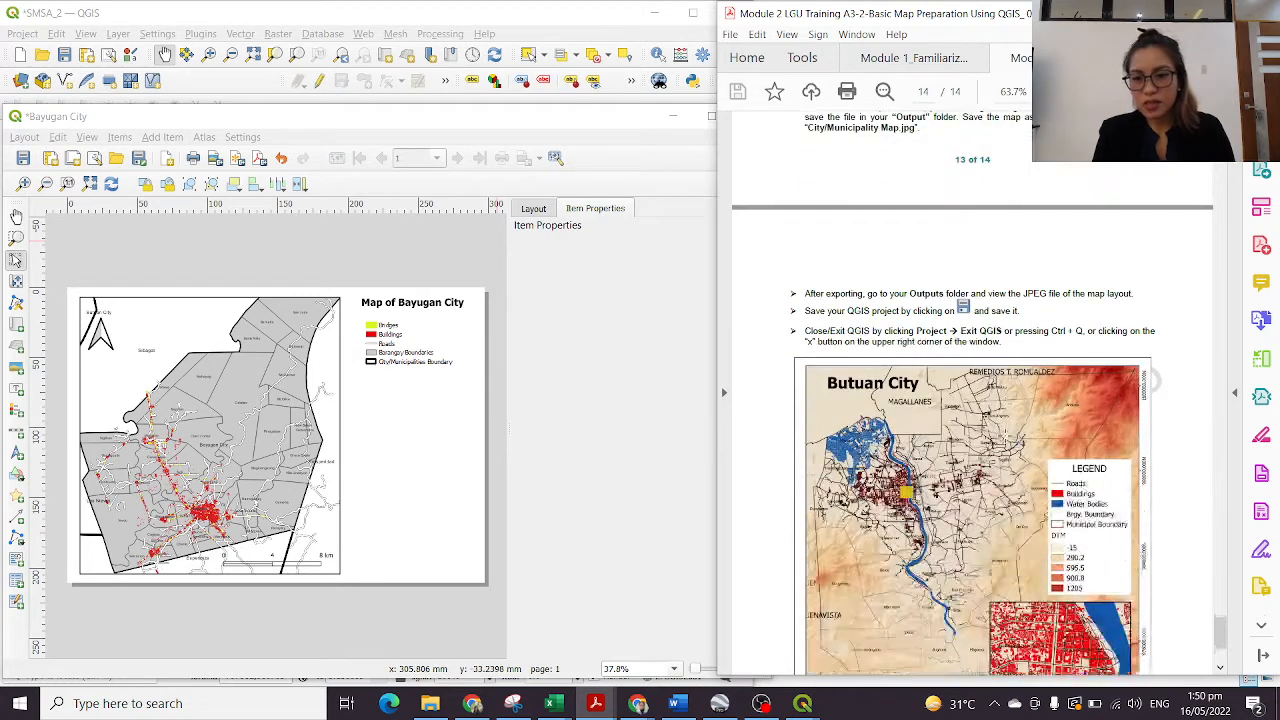
scroll(973, 390, "down", 4)
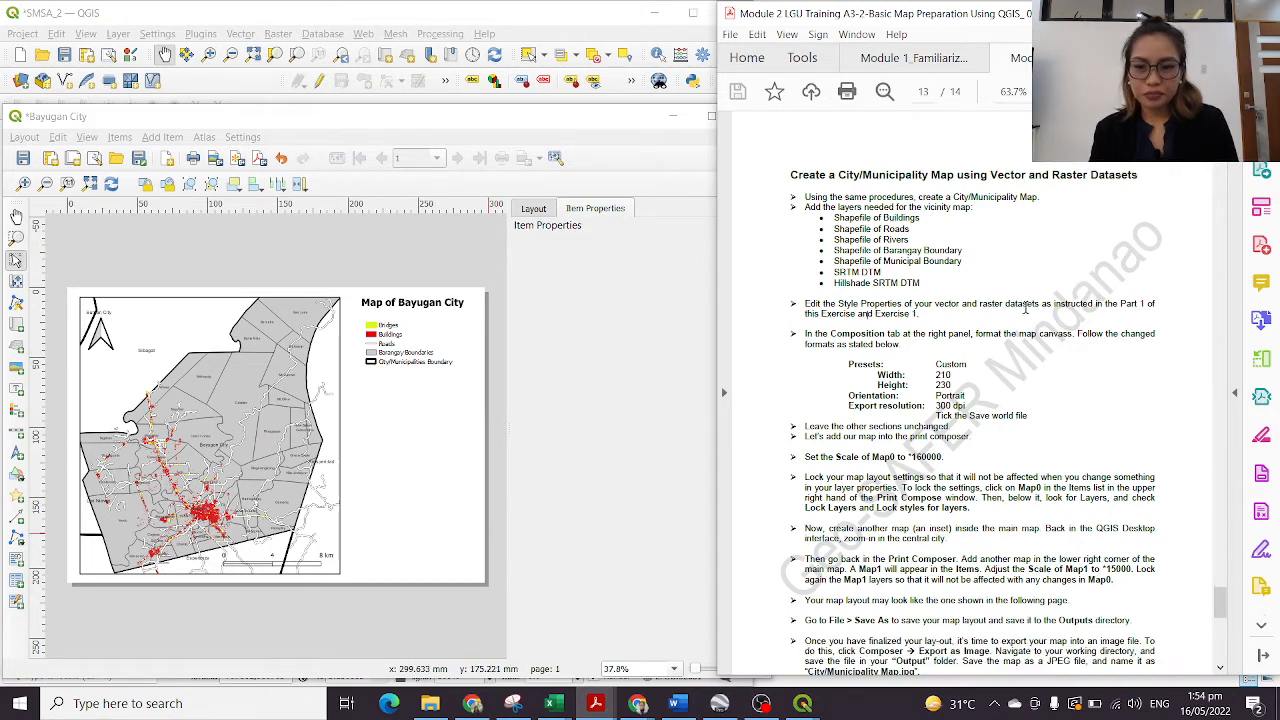
scroll(987, 227, "down", 1)
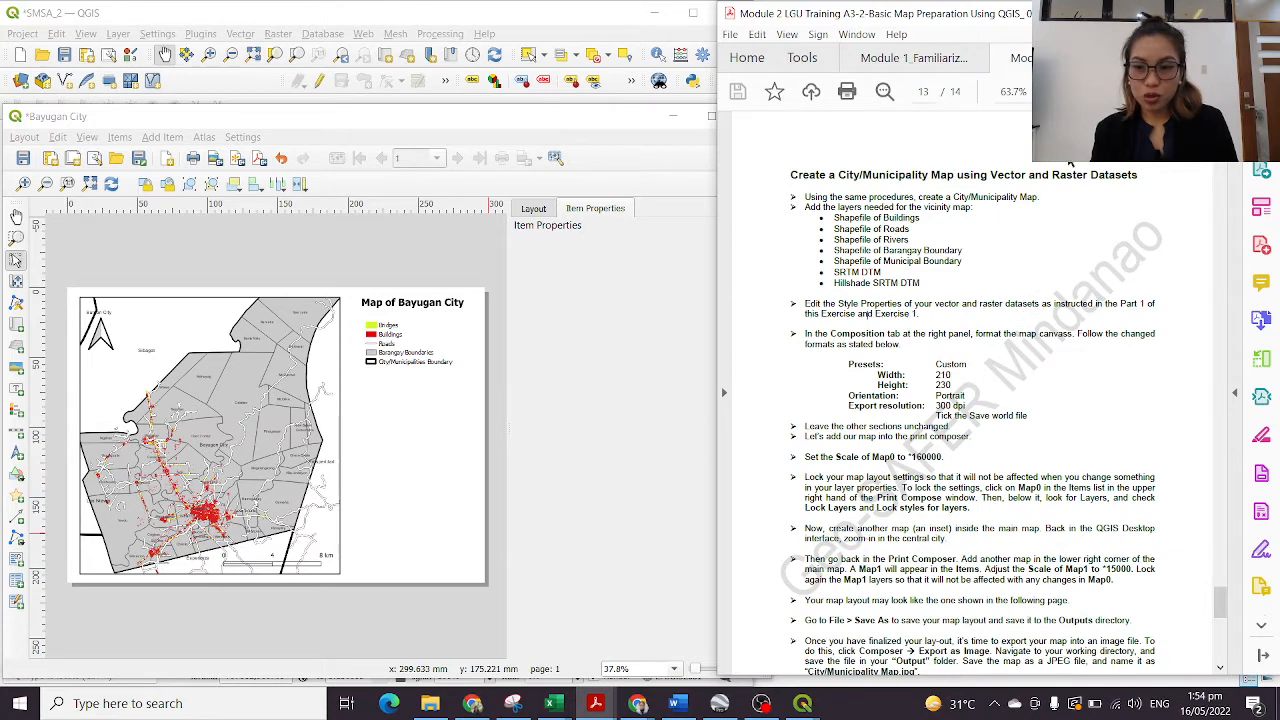
left_click_drag(1053, 177, 1137, 177)
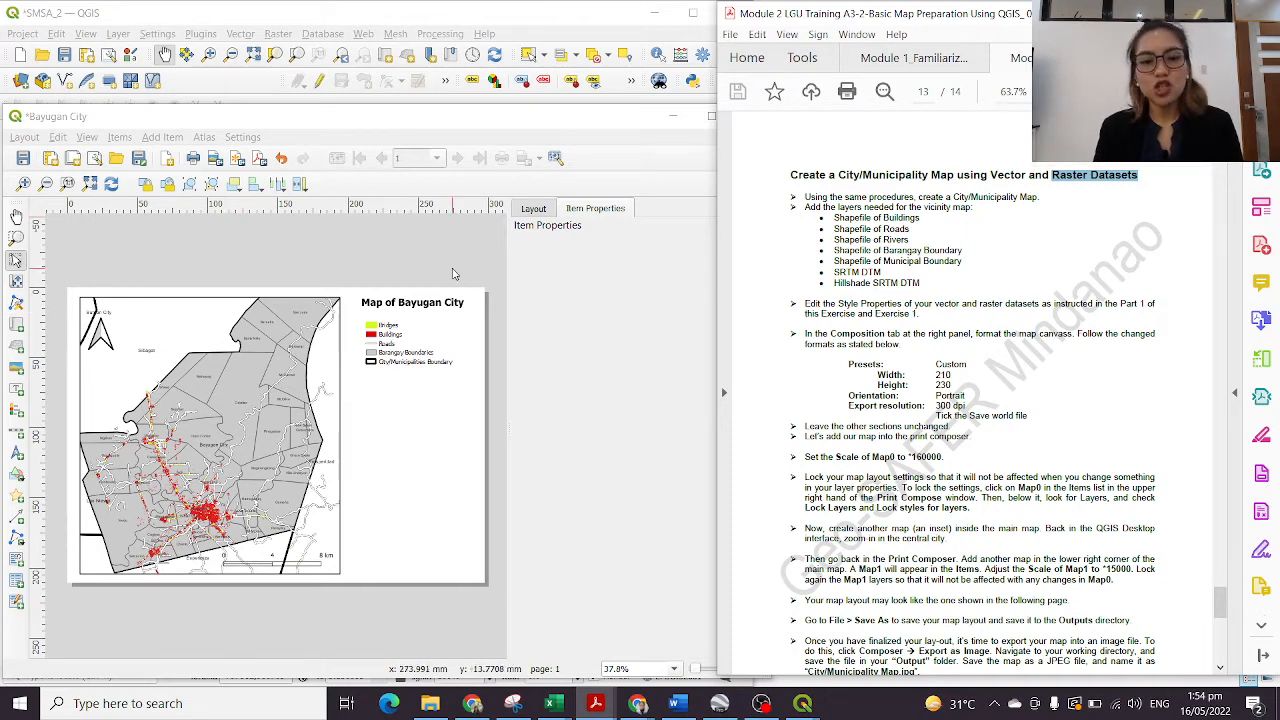
scroll(1040, 490, "down", 10)
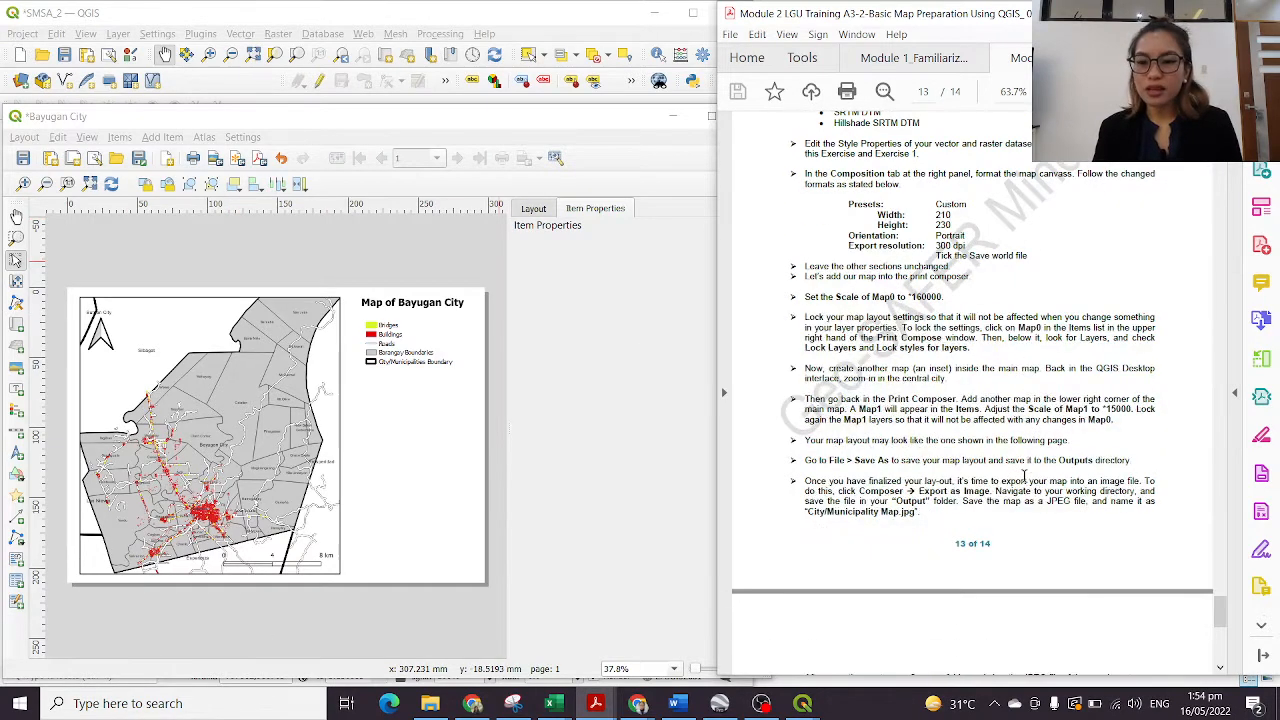
scroll(1024, 476, "down", 5)
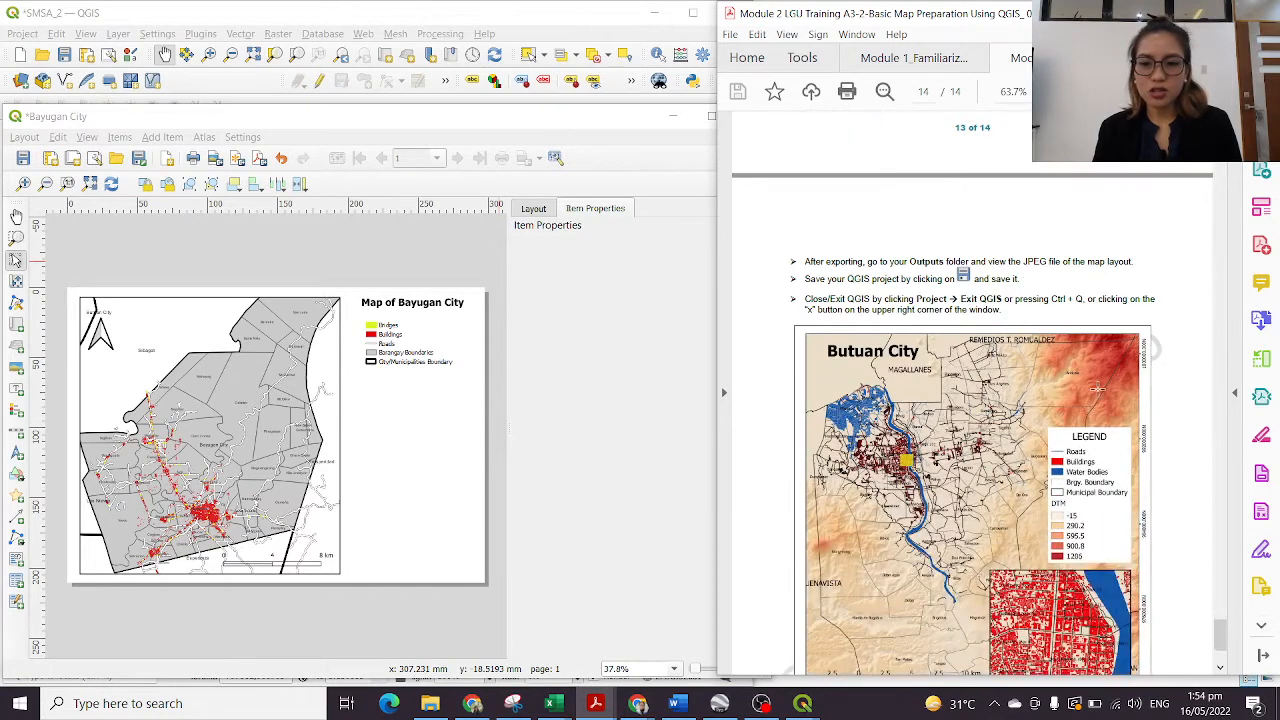
scroll(984, 440, "down", 2)
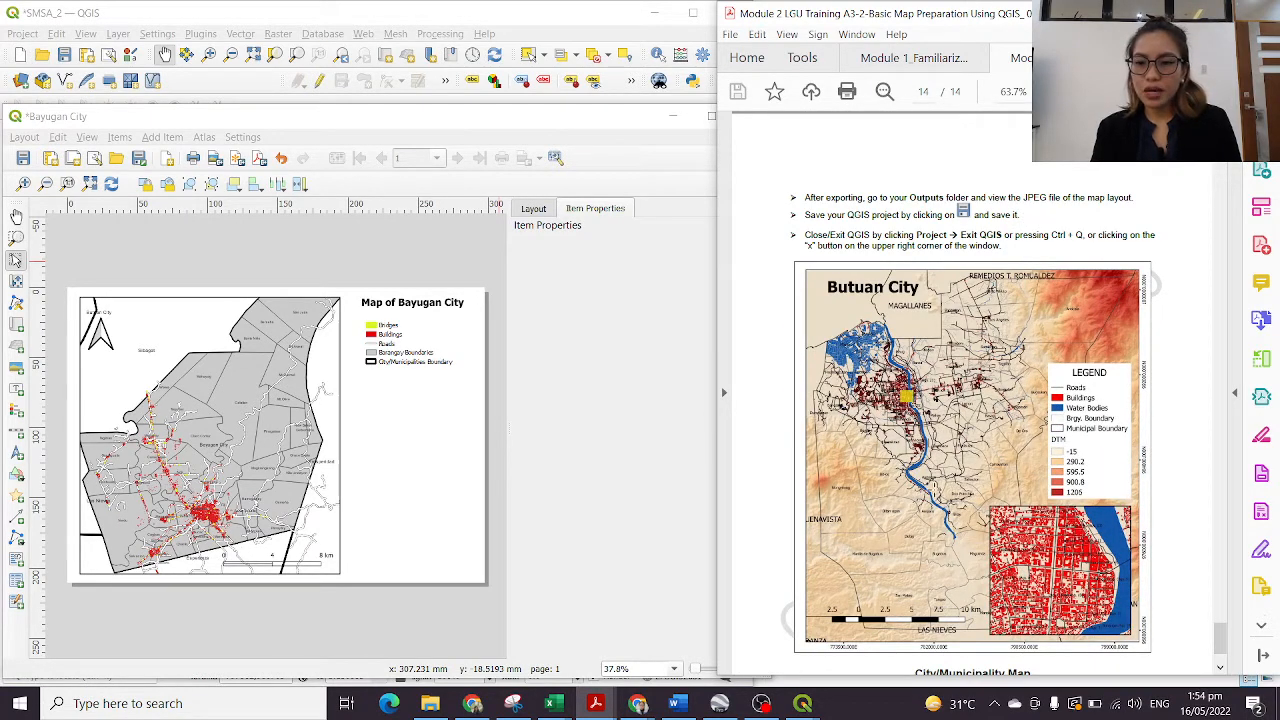
scroll(1072, 405, "down", 2)
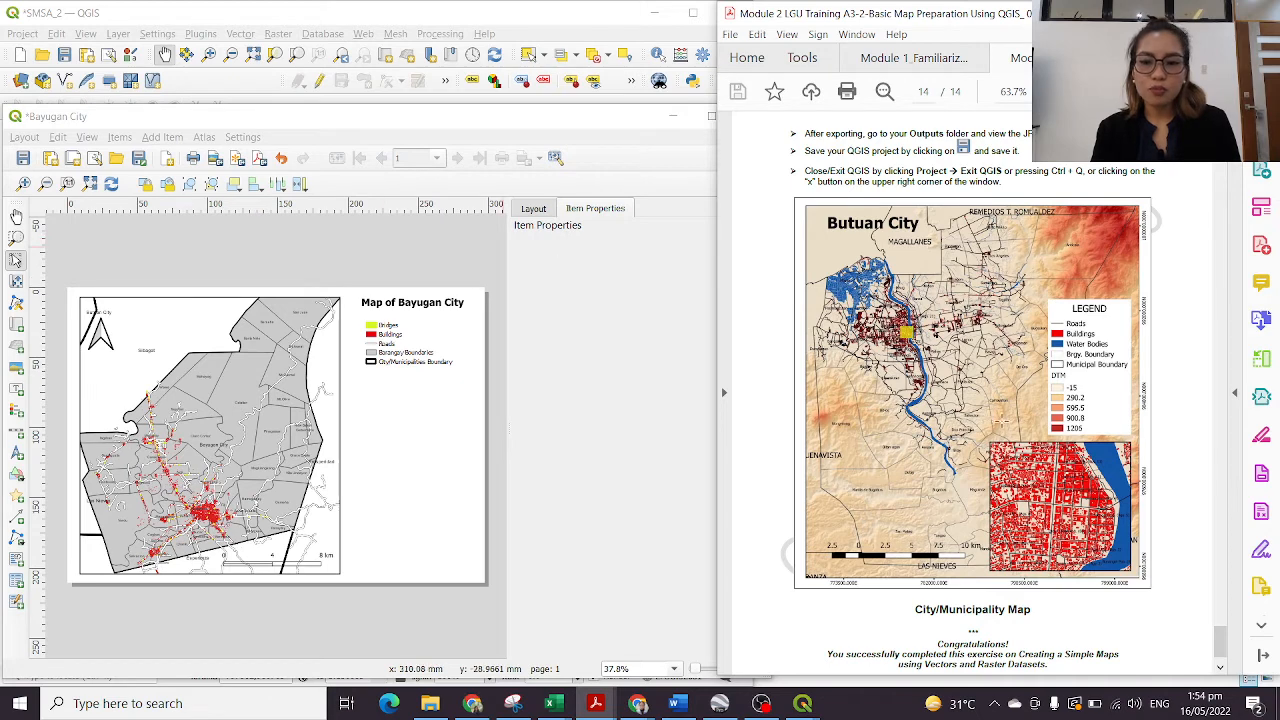
scroll(972, 400, "down", 2)
scroll(972, 400, "up", 7)
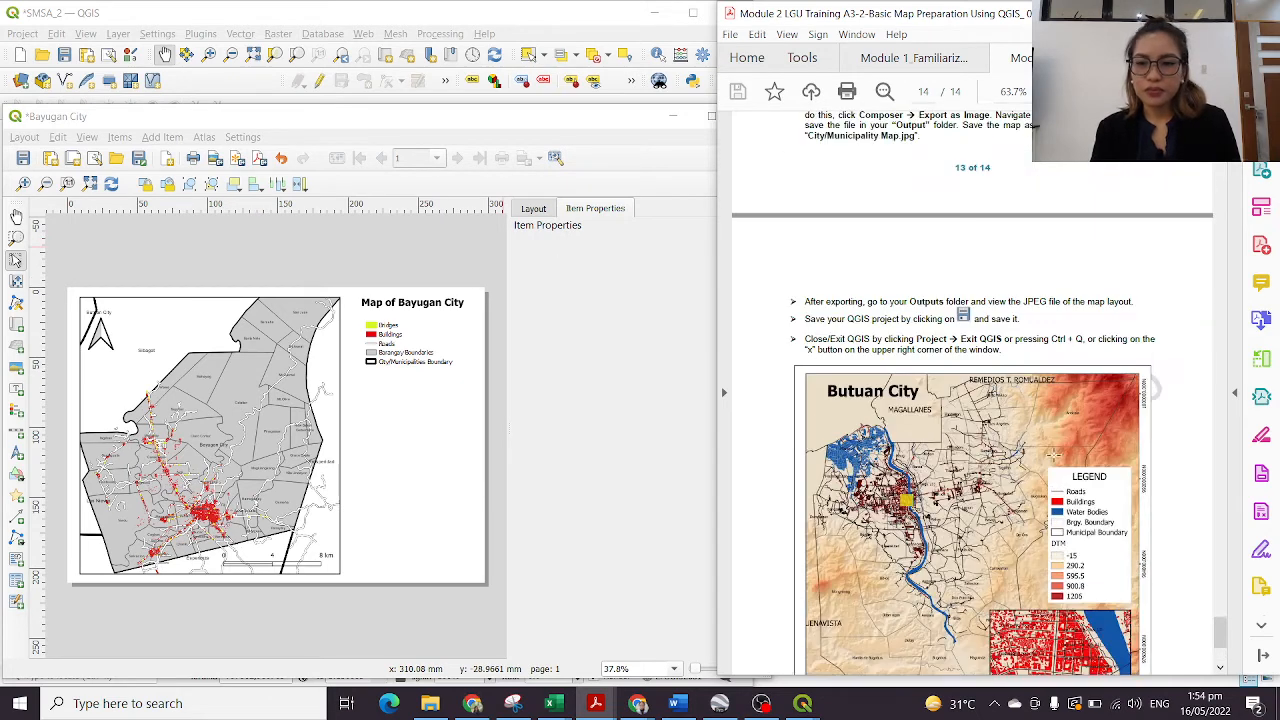